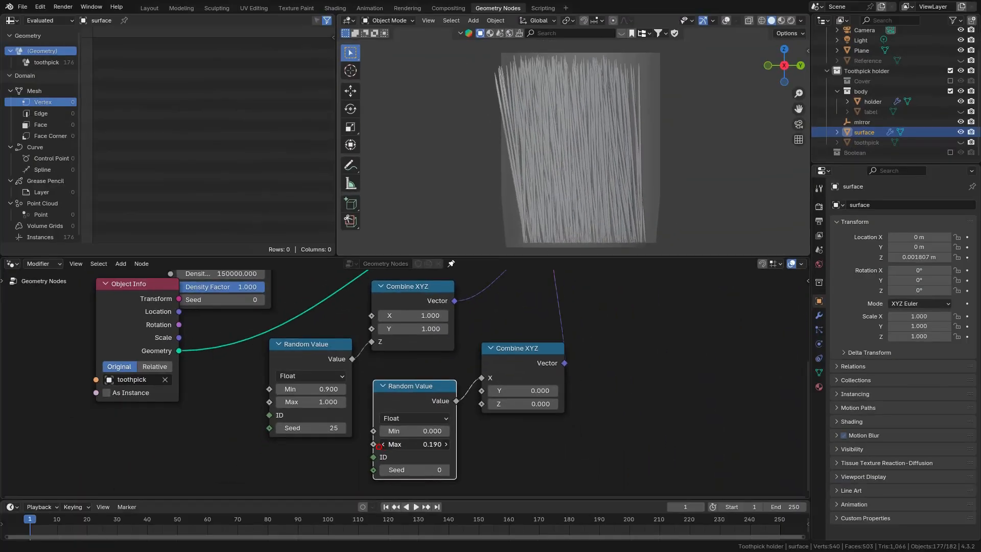
{"action": "left_click_drag", "start_coordinate": [379, 446], "coordinate": [379, 447]}
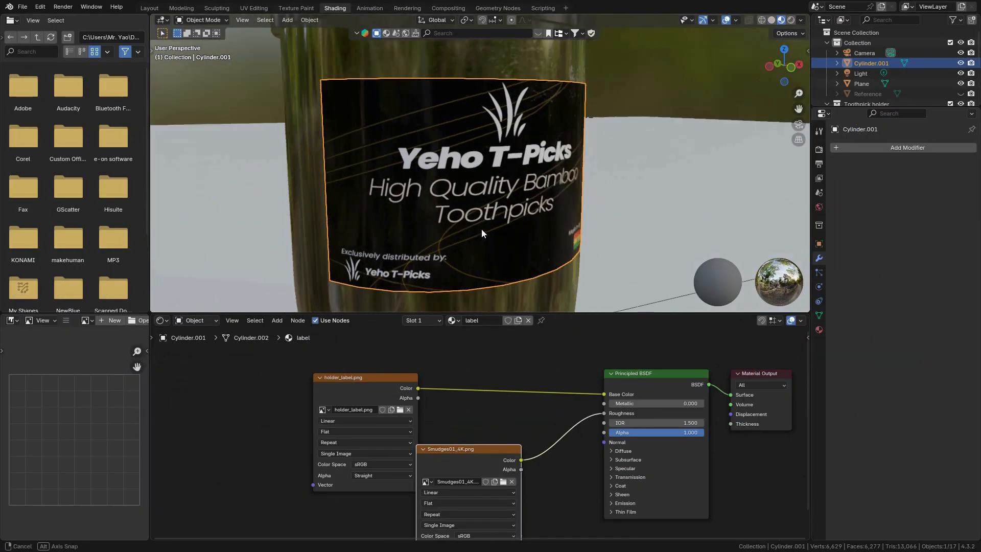
{"action": "middle_click_drag", "start_coordinate": [482, 230], "coordinate": [506, 218]}
{"action": "key", "text": "ctrl+t"}
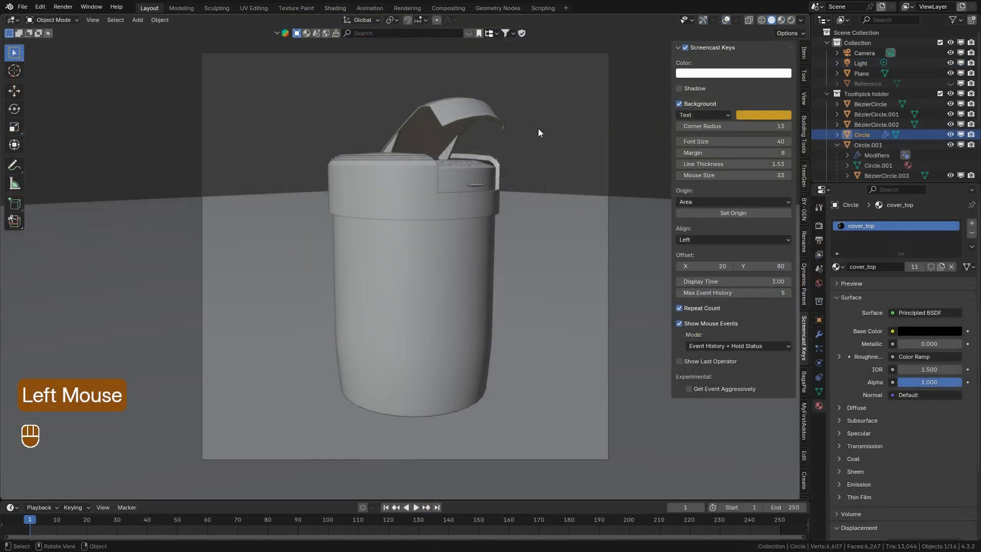
Hide the viewport's sidebar and show the navigation gizmos.
{"action": "left_click", "coordinate": [727, 21]}
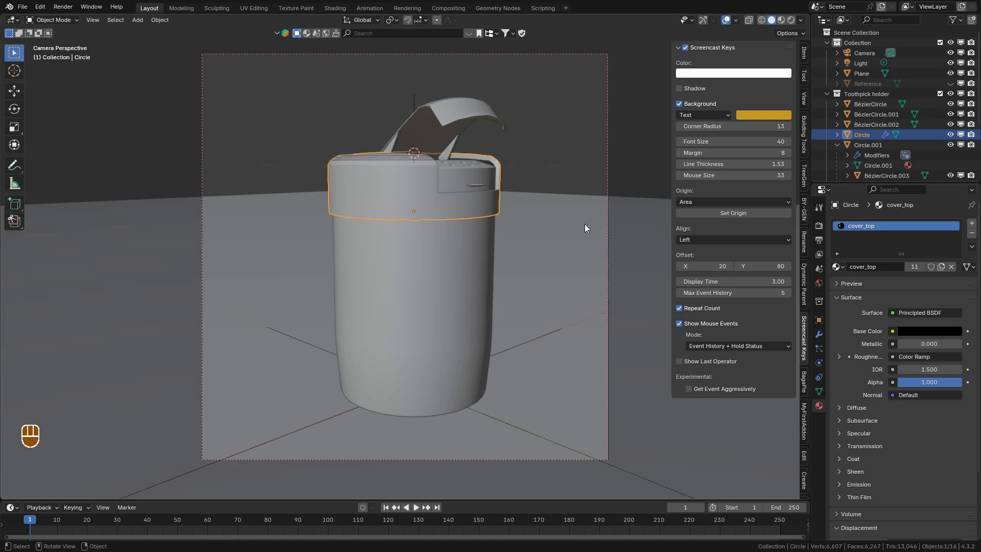
{"action": "left_click", "coordinate": [726, 21]}
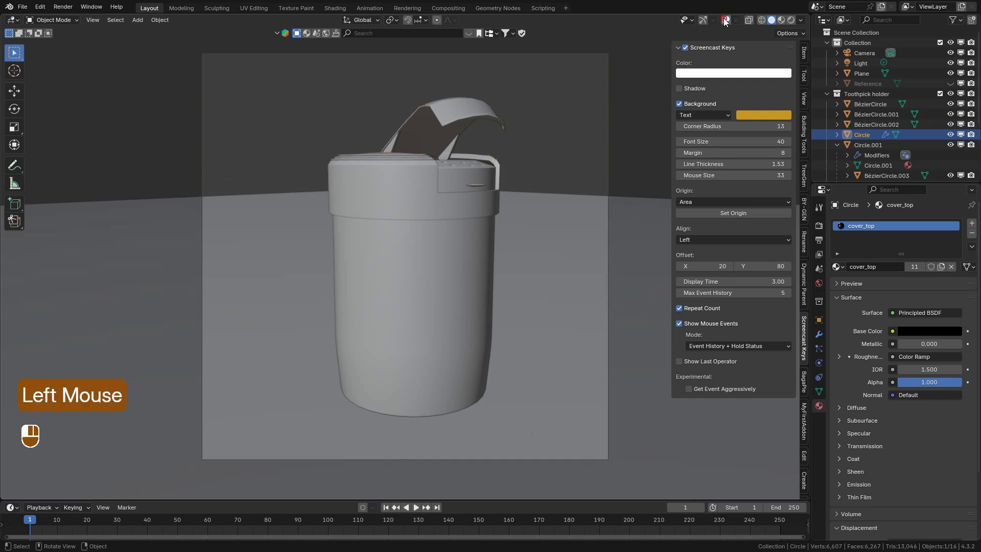
{"action": "key", "text": "n"}
{"action": "left_click", "coordinate": [704, 20]}
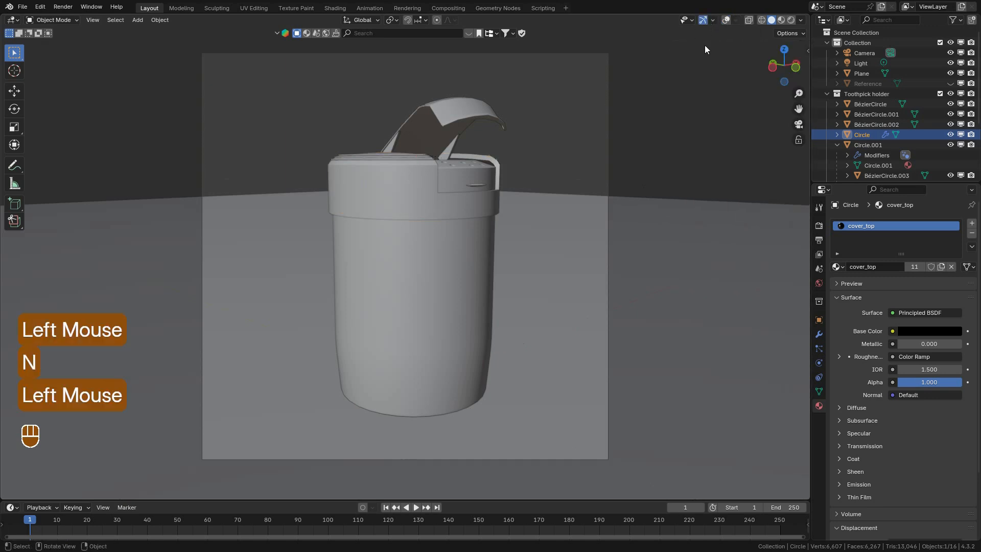
Examine the toothpick holder's cover, ridges and body up close and from several angles.
{"action": "mouse_move", "coordinate": [573, 175]}
{"action": "middle_mouse_down"}
{"action": "mouse_move", "coordinate": [536, 195]}
{"action": "mouse_move", "coordinate": [560, 175]}
{"action": "middle_mouse_up"}
{"action": "scroll", "coordinate": [500, 208], "scroll_direction": "up", "scroll_amount": 2}
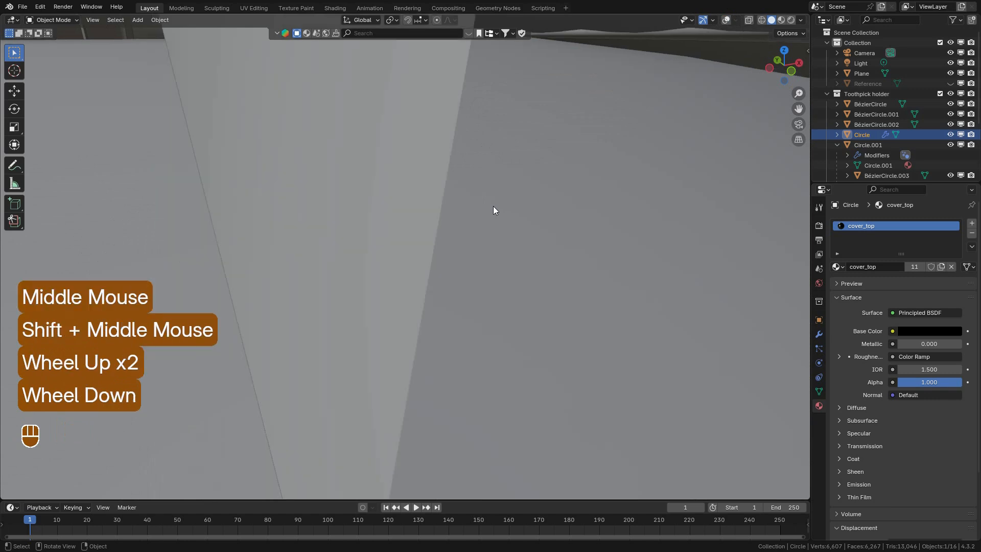
{"action": "scroll", "coordinate": [493, 208], "scroll_direction": "down", "scroll_amount": 4}
{"action": "scroll", "coordinate": [494, 207], "scroll_direction": "down", "scroll_amount": 10}
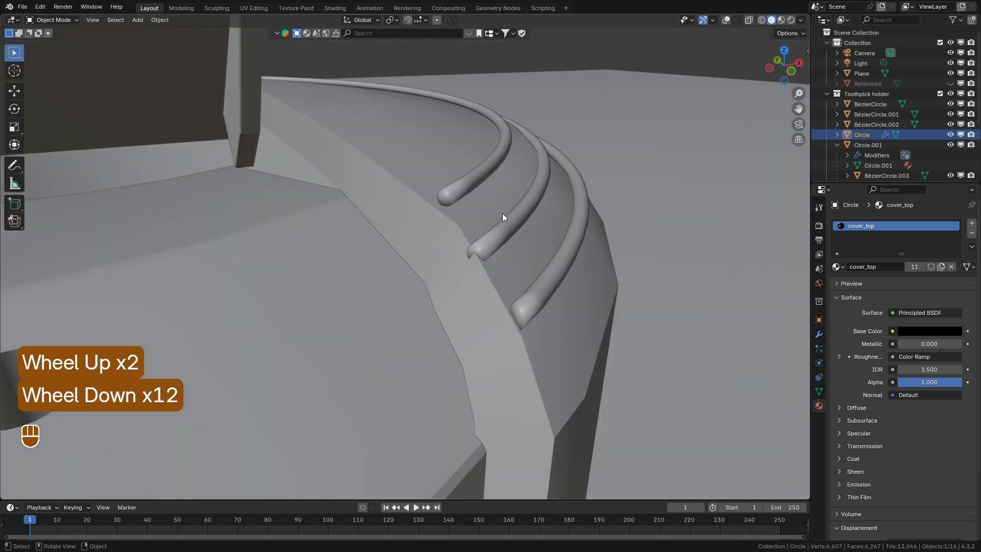
{"action": "scroll", "coordinate": [502, 214], "scroll_direction": "down", "scroll_amount": 3}
{"action": "scroll", "coordinate": [467, 235], "scroll_direction": "up", "scroll_amount": 2}
{"action": "middle_click_drag", "start_coordinate": [422, 257], "coordinate": [475, 220]}
{"action": "scroll", "coordinate": [449, 244], "scroll_direction": "up", "scroll_amount": 1}
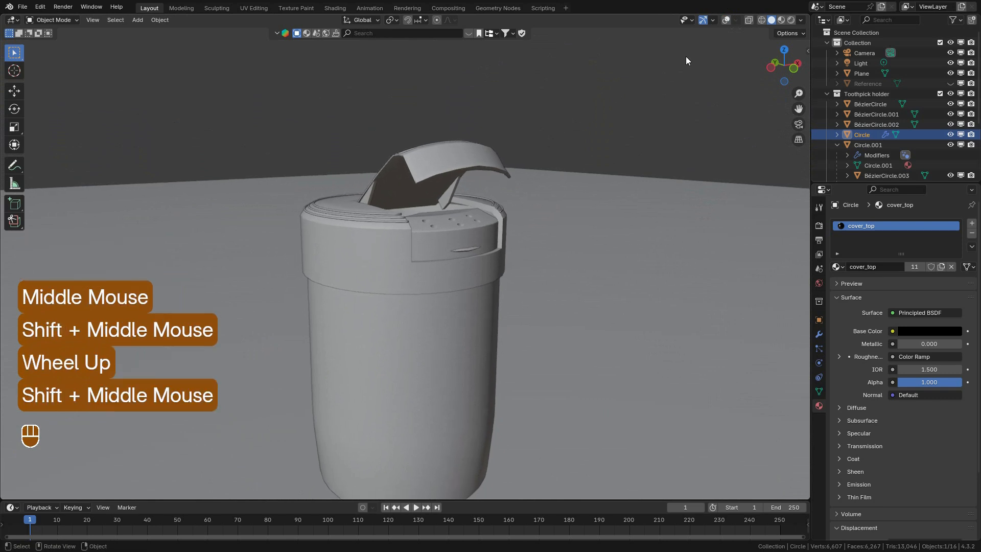
Preview the toothpick holder in rendered shading, and return to solid shading with the viewport overlays shown.
{"action": "left_click", "coordinate": [792, 20]}
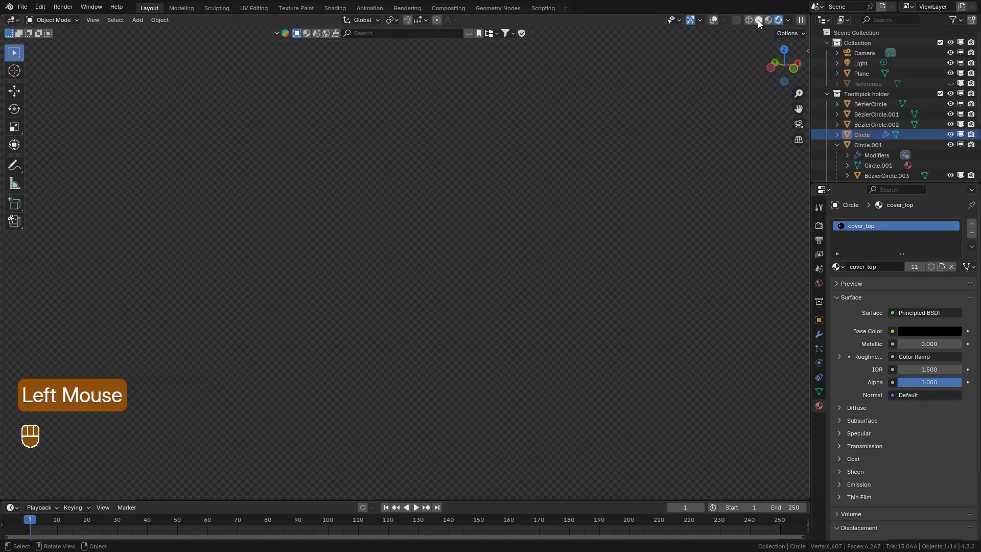
{"action": "left_click", "coordinate": [713, 19]}
{"action": "left_click", "coordinate": [714, 20]}
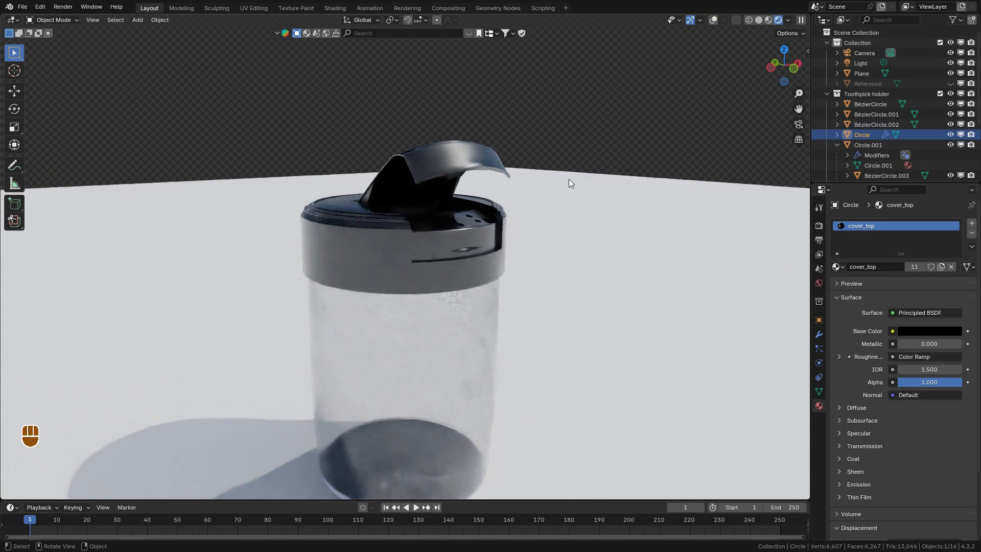
{"action": "left_click", "coordinate": [758, 22]}
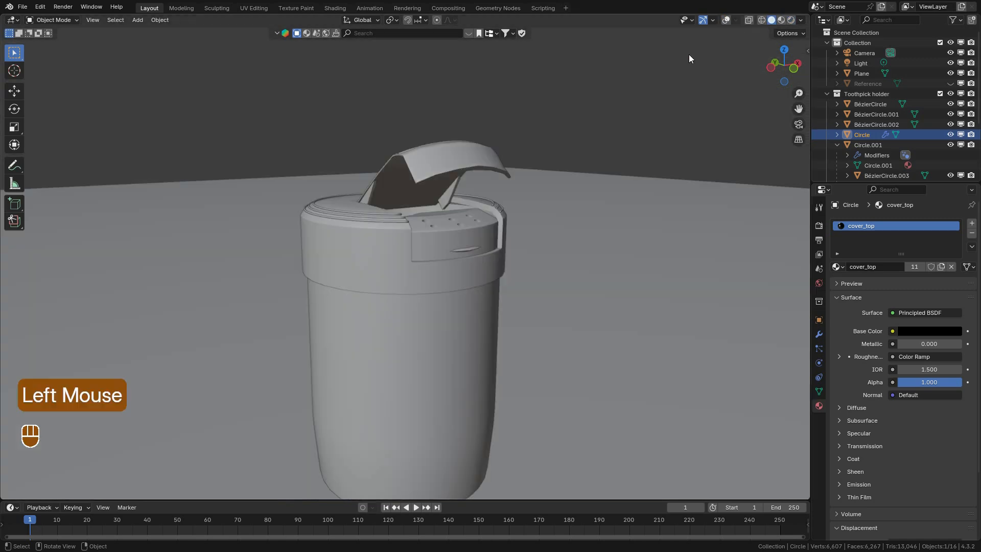
{"action": "left_click", "coordinate": [731, 20]}
Examine the cover's ridges, holes and front cutout, and the holder's body beneath it.
{"action": "middle_click_drag", "start_coordinate": [477, 220], "coordinate": [471, 244]}
{"action": "scroll", "coordinate": [438, 259], "scroll_direction": "up", "scroll_amount": 2}
{"action": "scroll", "coordinate": [409, 240], "scroll_direction": "up", "scroll_amount": 4}
{"action": "middle_click_drag", "start_coordinate": [409, 240], "coordinate": [415, 269], "text": "shift"}
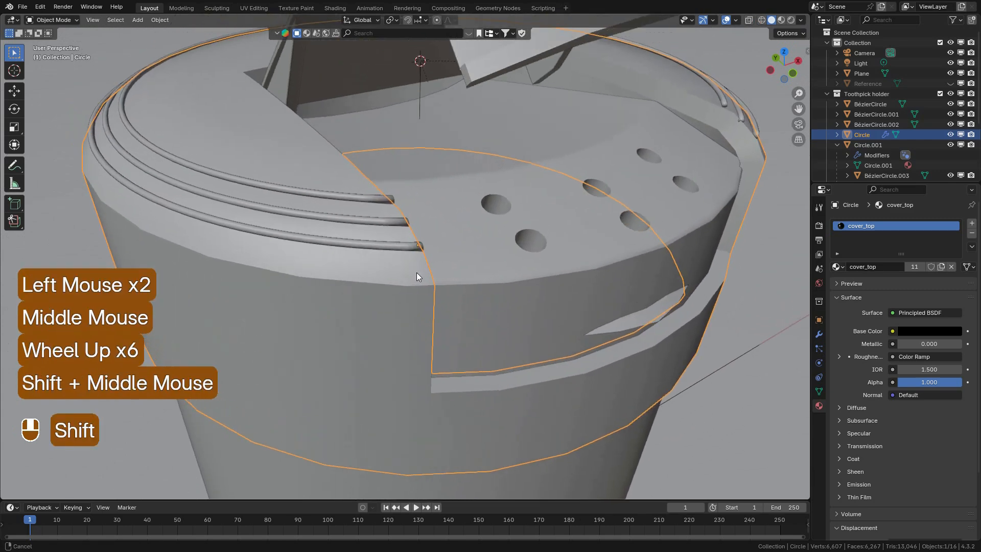
{"action": "scroll", "coordinate": [412, 268], "scroll_direction": "up", "scroll_amount": 4}
{"action": "scroll", "coordinate": [409, 271], "scroll_direction": "down", "scroll_amount": 7}
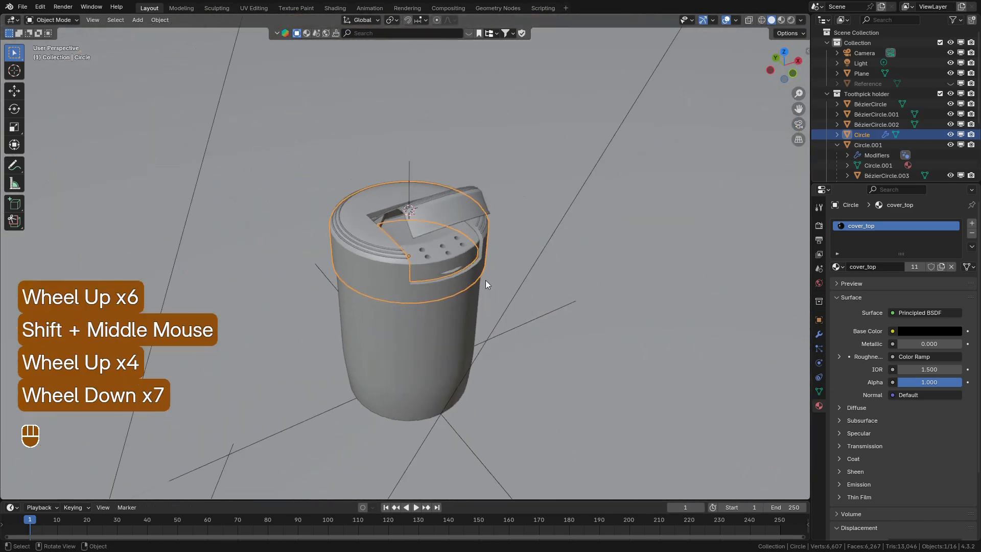
{"action": "scroll", "coordinate": [510, 293], "scroll_direction": "up", "scroll_amount": 3}
{"action": "middle_click_drag", "start_coordinate": [510, 293], "coordinate": [449, 276]}
{"action": "scroll", "coordinate": [490, 307], "scroll_direction": "down", "scroll_amount": 2}
{"action": "middle_click_drag", "start_coordinate": [448, 276], "coordinate": [405, 138], "text": "shift"}
{"action": "middle_click_drag", "start_coordinate": [403, 334], "coordinate": [417, 317], "text": "shift"}
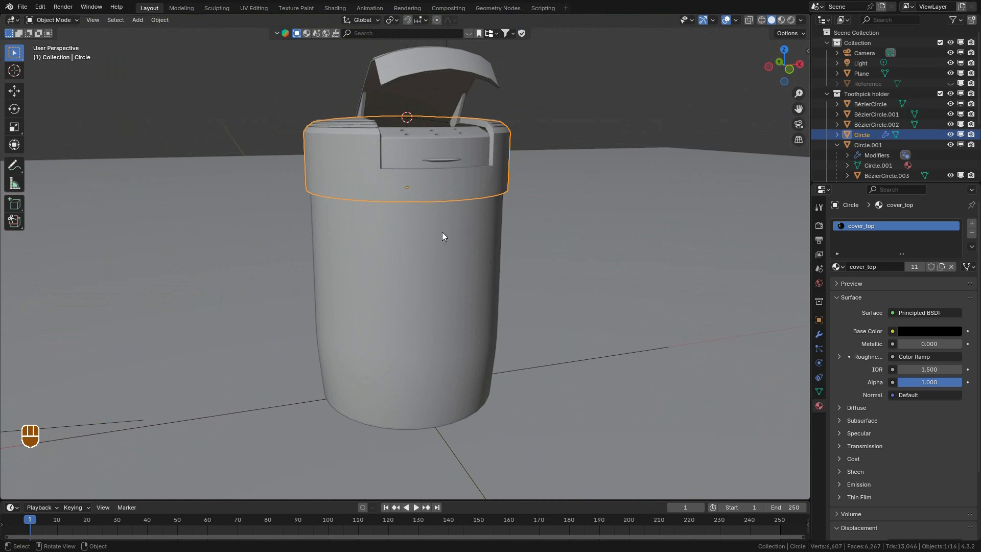
Move the 3D cursor to the world origin.
{"action": "scroll", "coordinate": [404, 289], "scroll_direction": "down", "scroll_amount": 3}
{"action": "scroll", "coordinate": [418, 292], "scroll_direction": "up", "scroll_amount": 5}
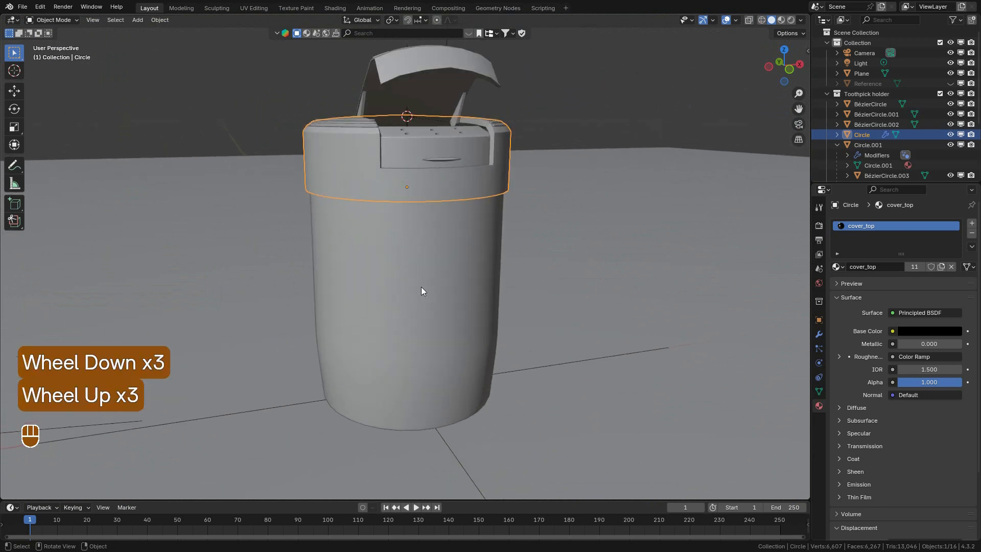
{"action": "scroll", "coordinate": [424, 286], "scroll_direction": "down", "scroll_amount": 4}
{"action": "scroll", "coordinate": [424, 286], "scroll_direction": "up", "scroll_amount": 3}
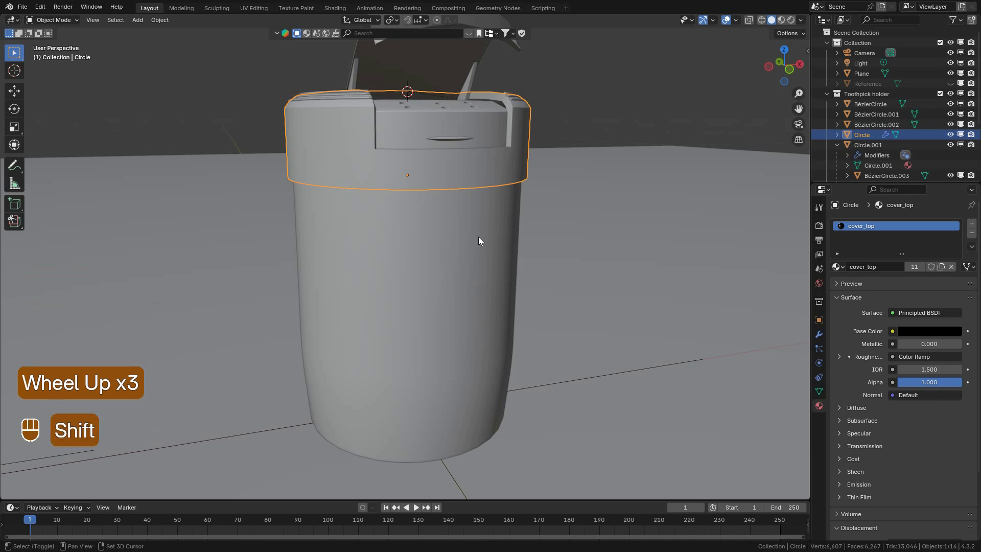
{"action": "key", "text": "shift+s"}
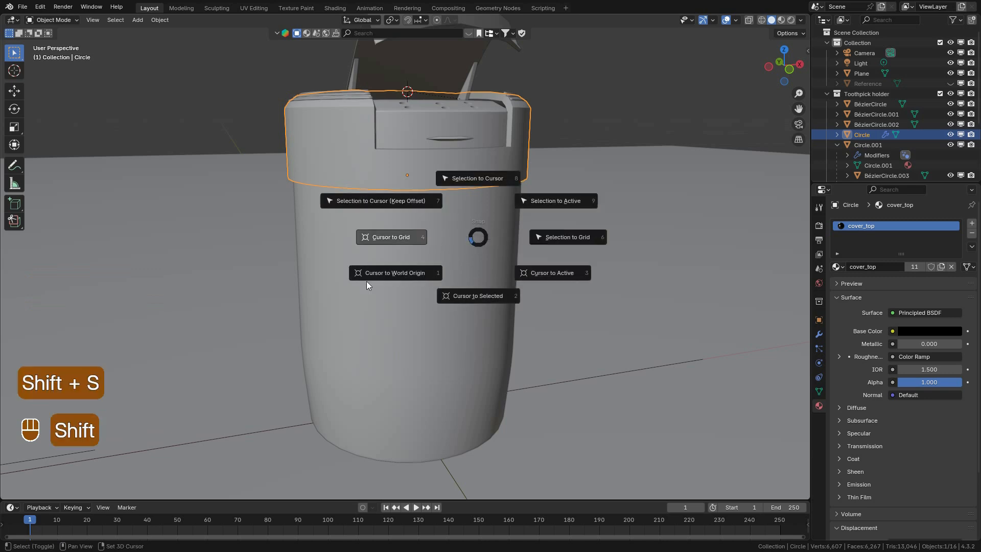
{"action": "left_click", "coordinate": [416, 271]}
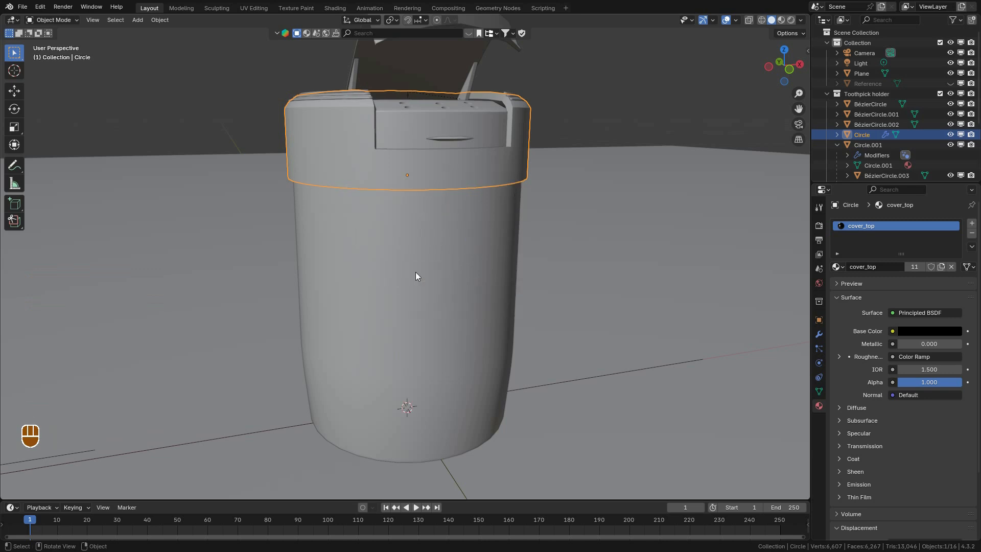
Add a cylinder mesh at the 3D cursor and set its radius to 0.026 m.
{"action": "scroll", "coordinate": [436, 341], "scroll_direction": "down", "scroll_amount": 3}
{"action": "scroll", "coordinate": [430, 327], "scroll_direction": "up", "scroll_amount": 2}
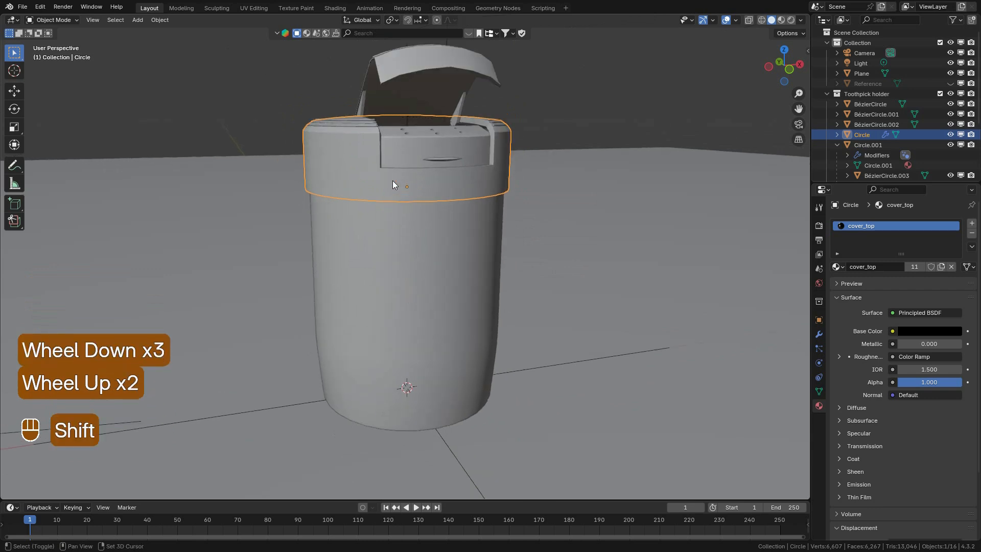
{"action": "key", "text": "shift+a"}
{"action": "mouse_move", "coordinate": [357, 193]}
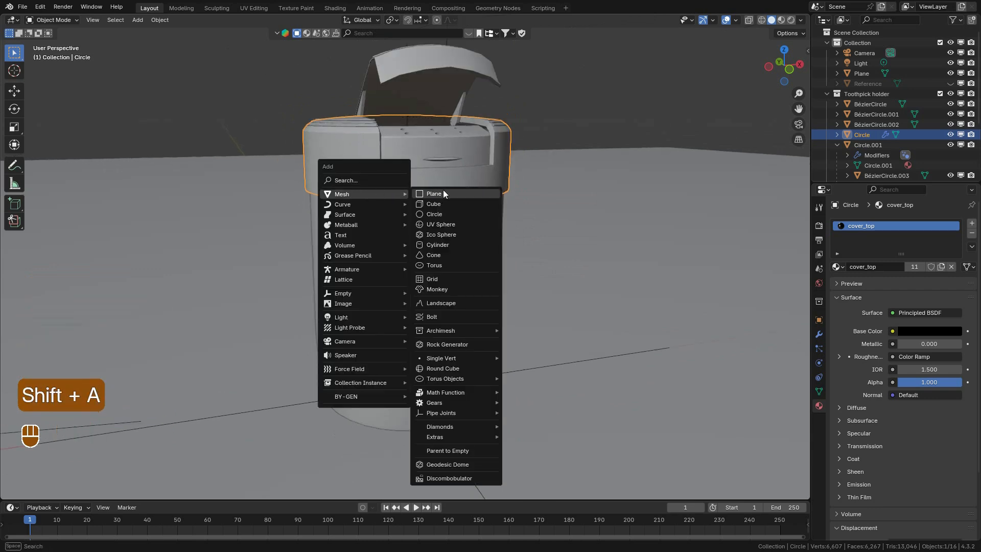
{"action": "left_click", "coordinate": [437, 246]}
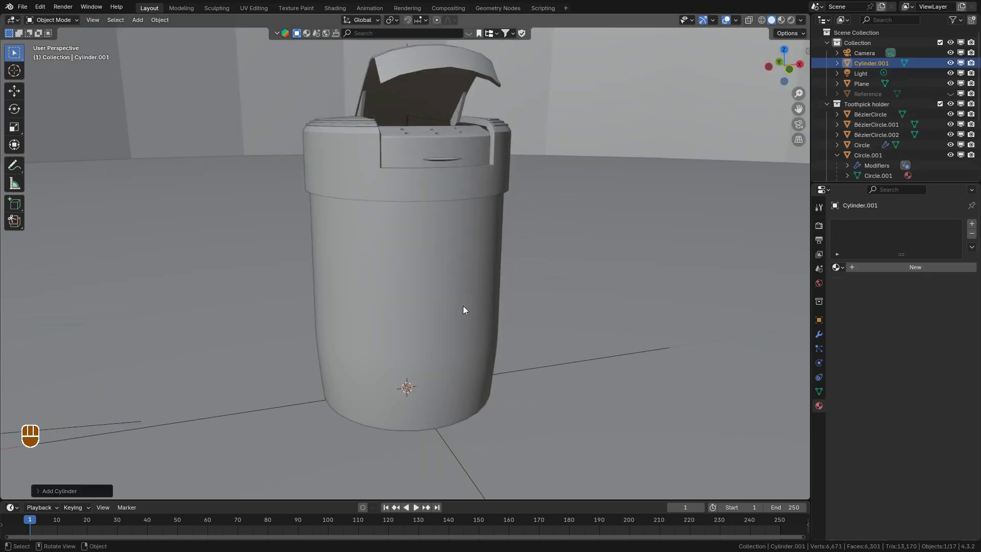
{"action": "left_click", "coordinate": [84, 490]}
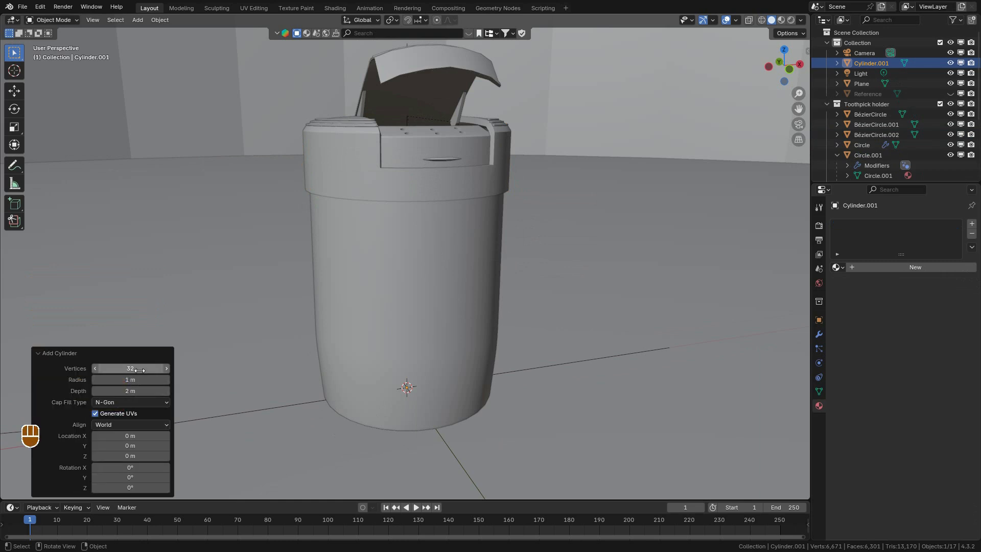
{"action": "left_click_drag", "start_coordinate": [131, 379], "coordinate": [369, 371], "text": "shift"}
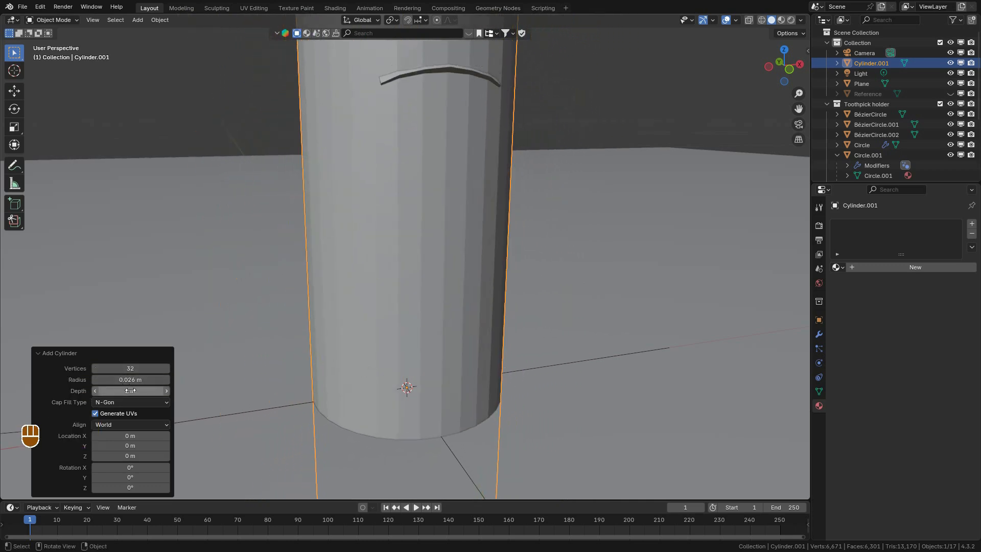
Set the new cylinder's depth to 0.028 m and its cap fill type to Nothing.
{"action": "left_click_drag", "start_coordinate": [126, 390], "coordinate": [125, 390], "text": "shift"}
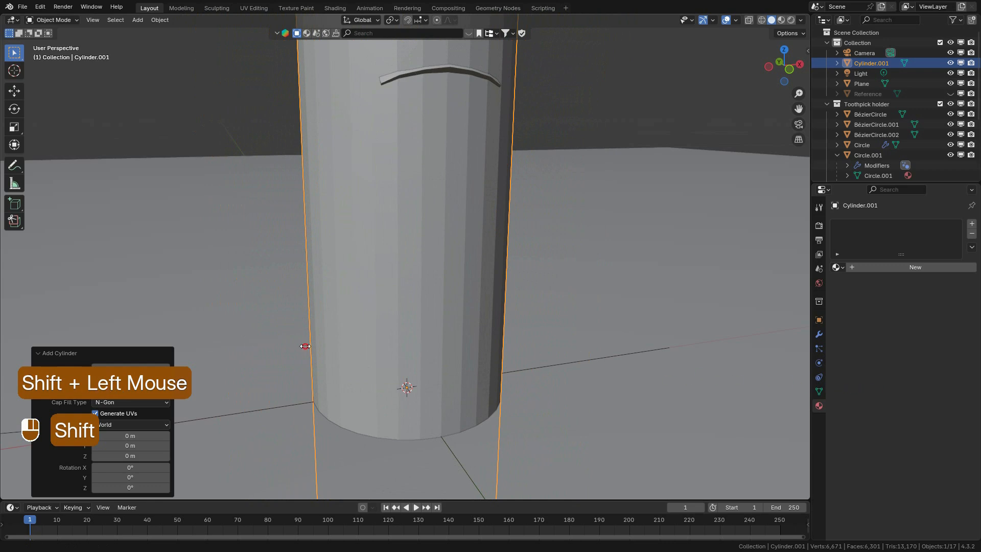
{"action": "left_click_drag", "start_coordinate": [820, 308], "coordinate": [445, 287], "text": "shift"}
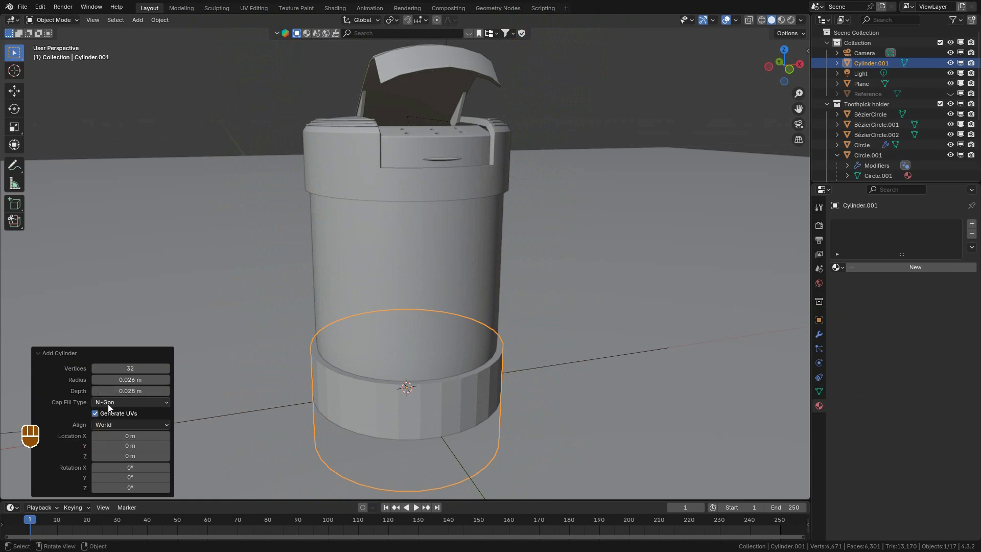
{"action": "left_click", "coordinate": [118, 404]}
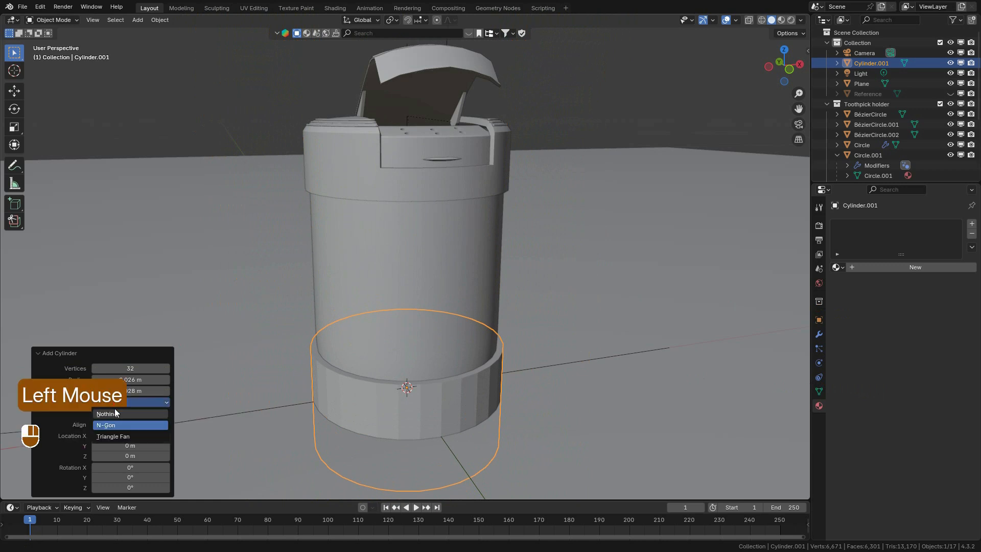
{"action": "left_click", "coordinate": [115, 415]}
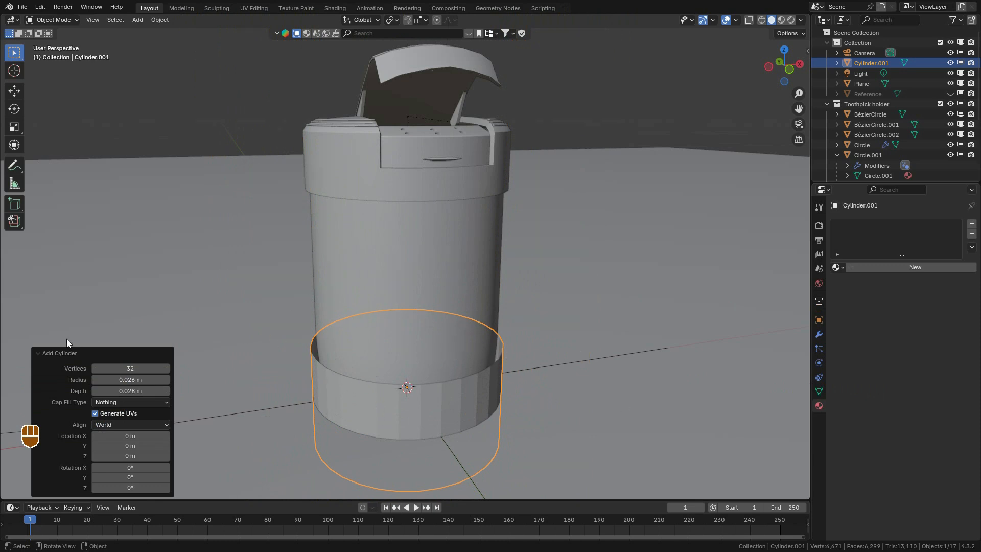
{"action": "left_click", "coordinate": [57, 351]}
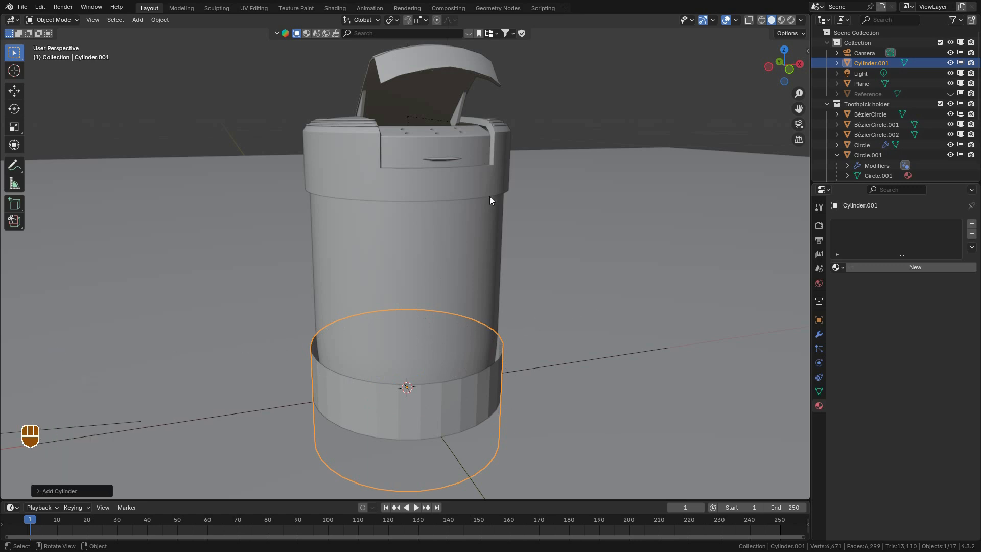
Raise the cylinder about 0.035 m along Z so it surrounds the middle of the holder's body.
{"action": "key", "text": "g"}
{"action": "key", "text": "z"}
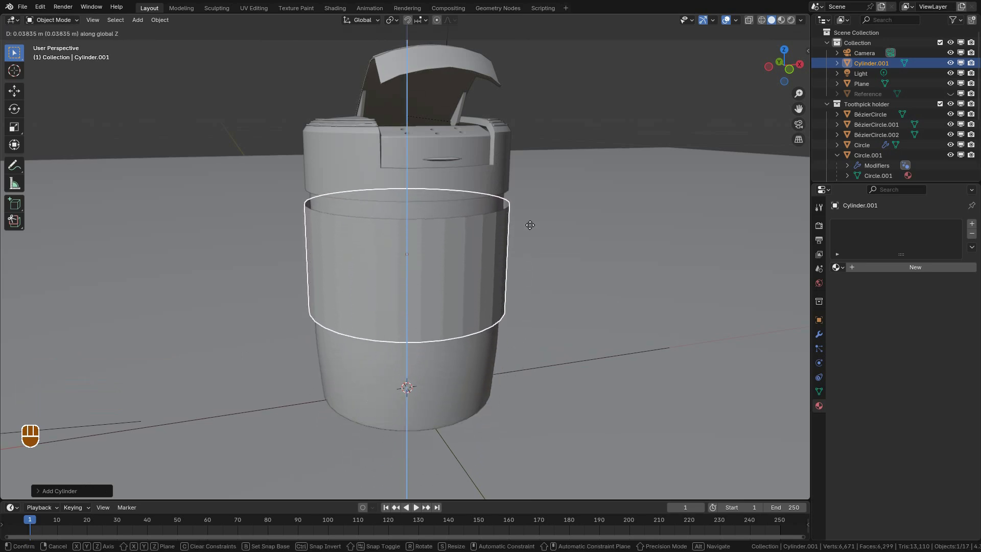
{"action": "key", "text": "shift"}
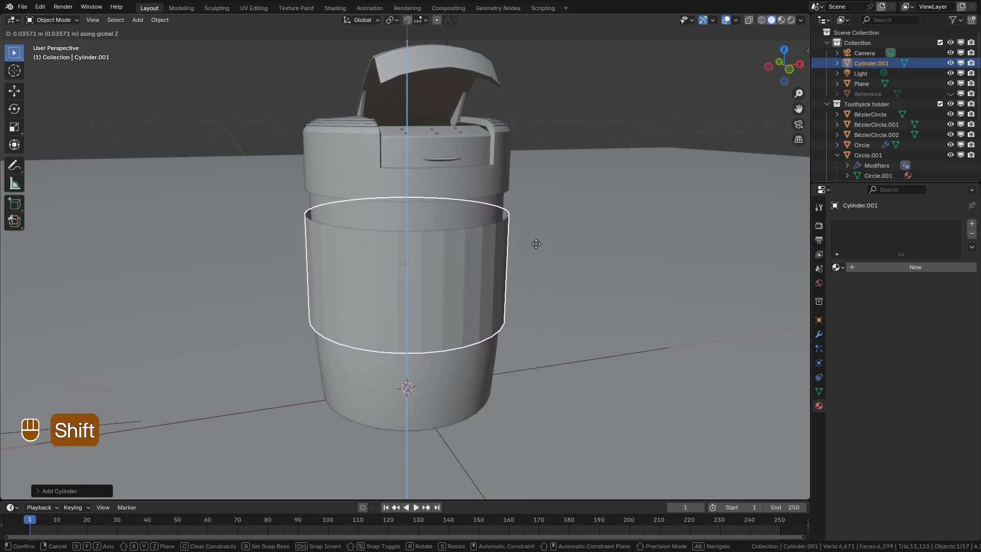
{"action": "left_click", "coordinate": [537, 248]}
Scale the cylinder to about 0.95 so it fits closely around the holder's body, and check it in front orthographic view.
{"action": "middle_click_drag", "start_coordinate": [538, 251], "coordinate": [467, 318]}
{"action": "scroll", "coordinate": [469, 320], "scroll_direction": "up", "scroll_amount": 4}
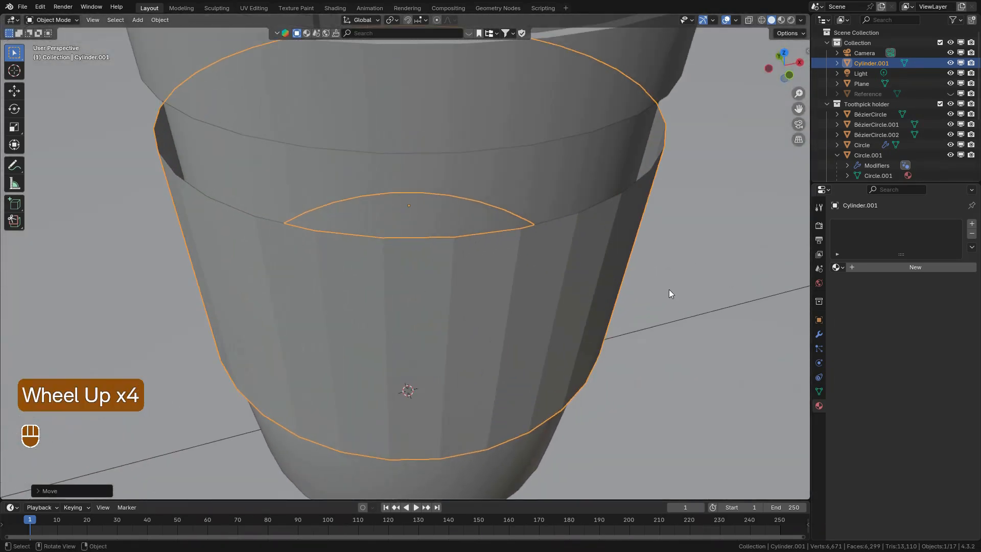
{"action": "key", "text": "s"}
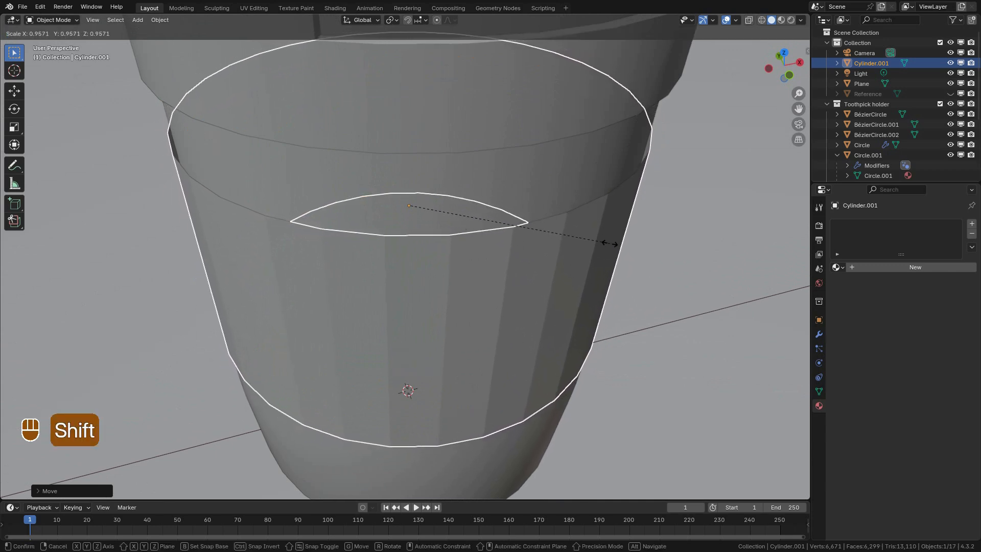
{"action": "left_click", "coordinate": [559, 231]}
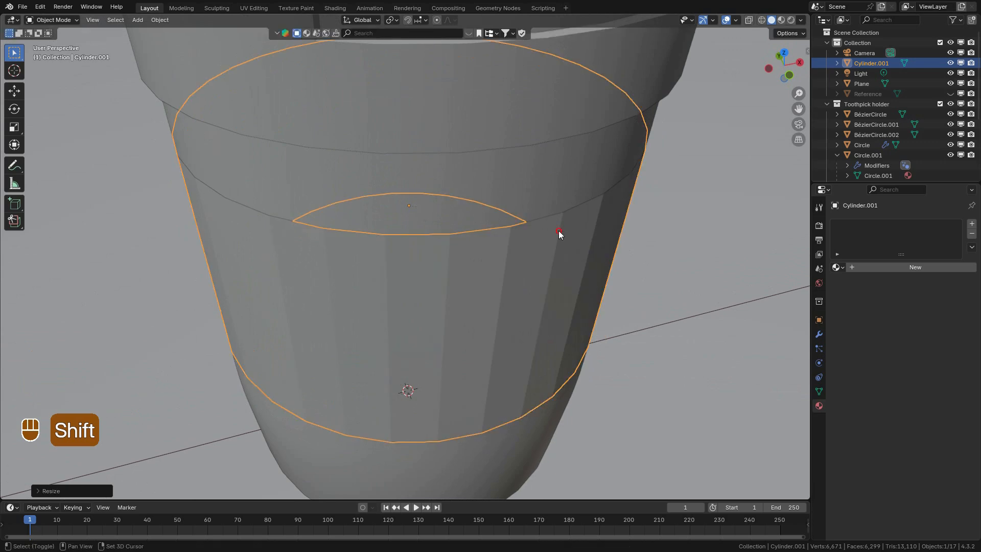
{"action": "scroll", "coordinate": [536, 266], "scroll_direction": "down", "scroll_amount": 2}
{"action": "middle_click_drag", "start_coordinate": [536, 267], "coordinate": [507, 235]}
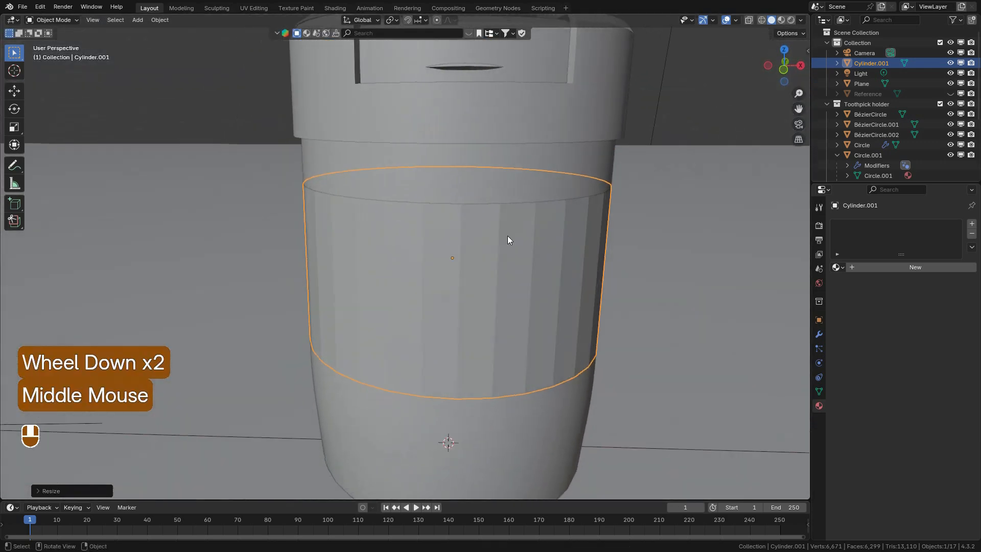
{"action": "scroll", "coordinate": [508, 235], "scroll_direction": "down", "scroll_amount": 1}
{"action": "key", "text": "KP_1"}
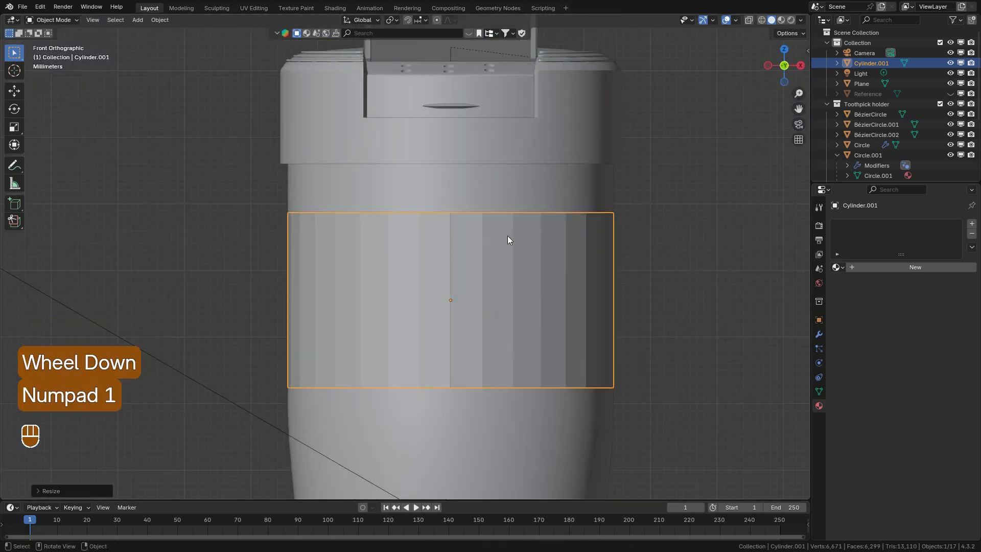
Open the label cylinder's mesh in Edit Mode and switch to face selection.
{"action": "scroll", "coordinate": [342, 159], "scroll_direction": "up", "scroll_amount": 3}
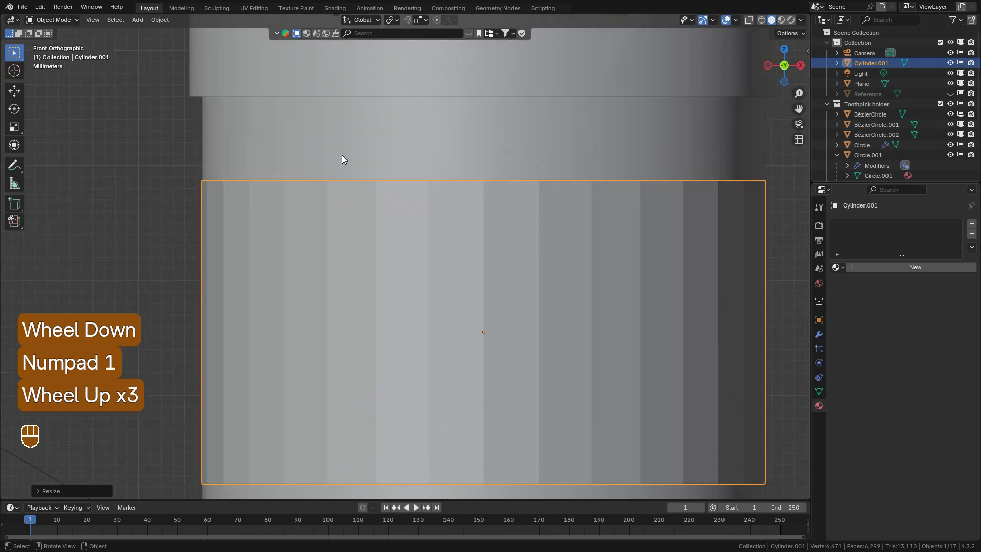
{"action": "left_click", "coordinate": [56, 19]}
{"action": "left_click", "coordinate": [58, 44]}
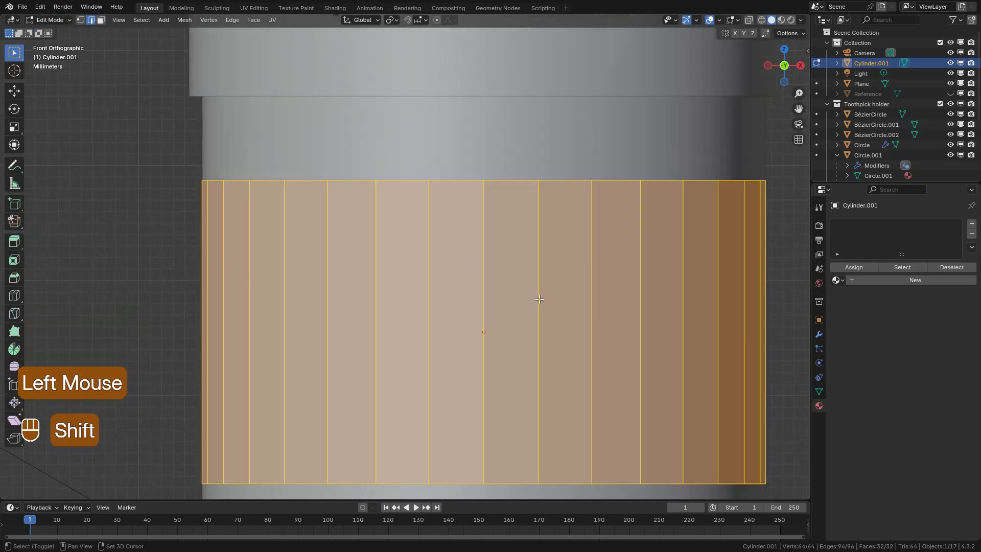
{"action": "middle_click_drag", "start_coordinate": [455, 234], "coordinate": [389, 191], "text": "shift"}
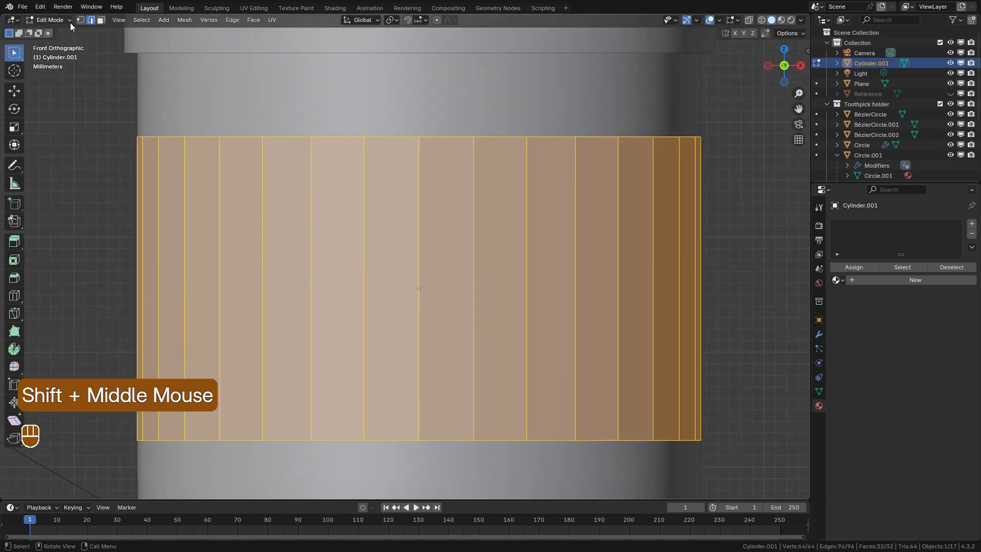
{"action": "left_click", "coordinate": [414, 255]}
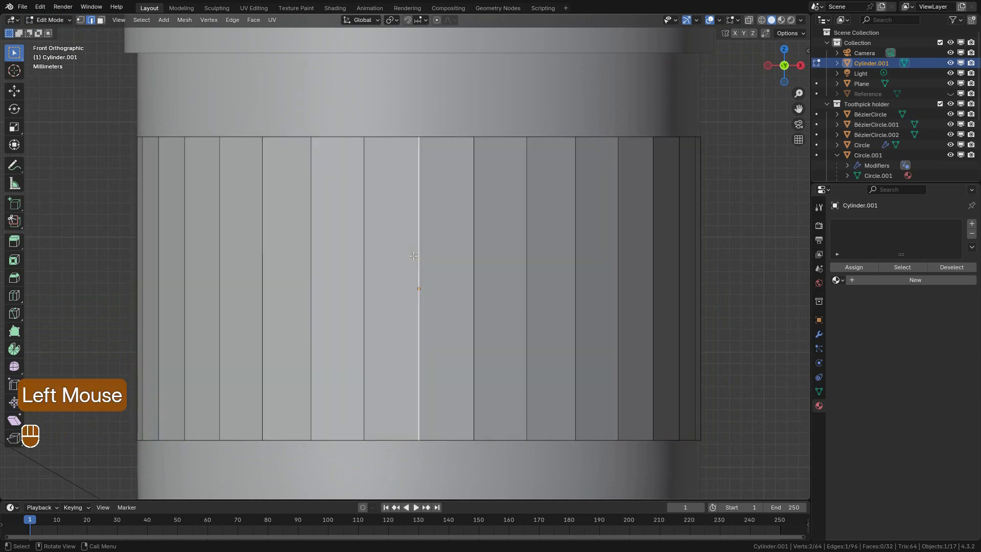
{"action": "left_click", "coordinate": [101, 21]}
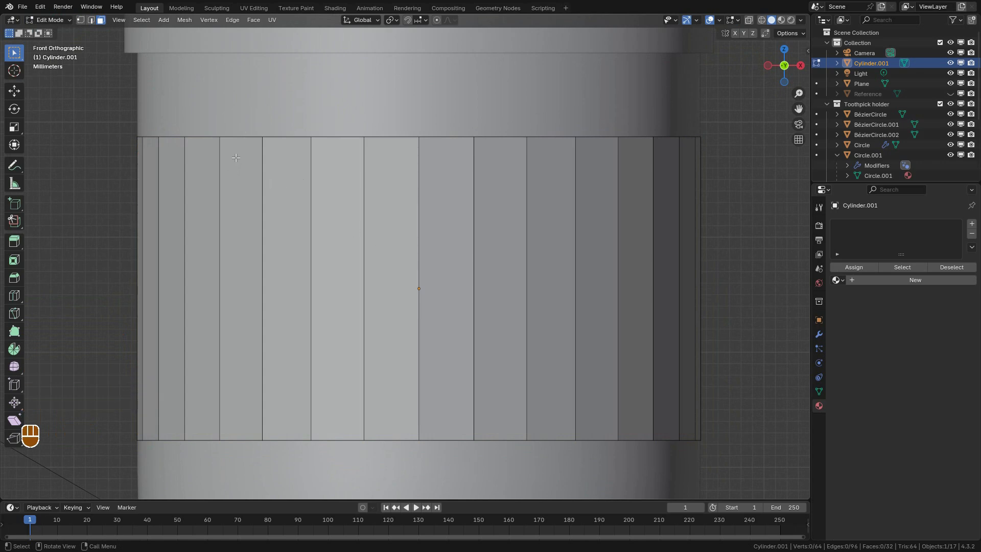
Select the ten adjacent faces on the front of the cylinder.
{"action": "left_click", "coordinate": [382, 236]}
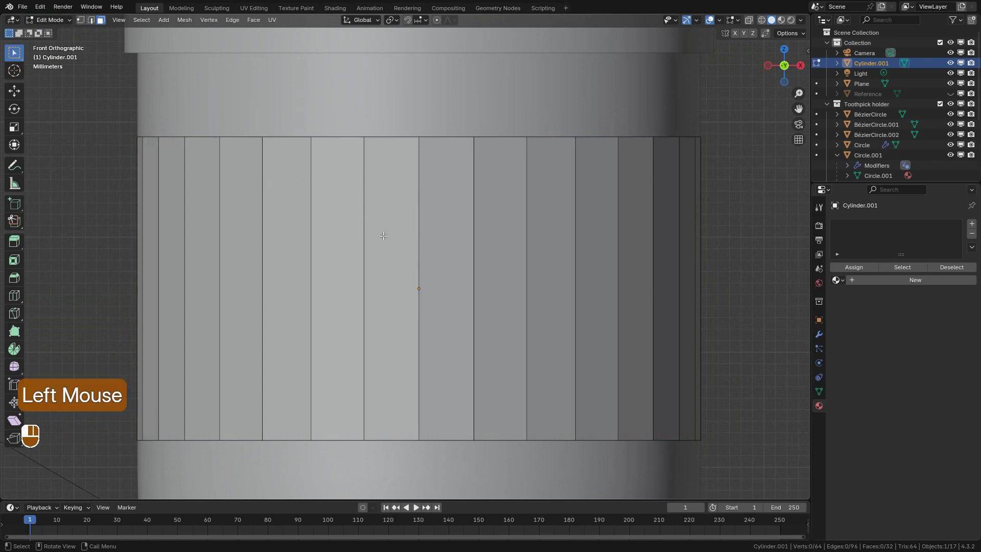
{"action": "left_click", "coordinate": [443, 256], "text": "shift"}
{"action": "left_click", "coordinate": [344, 256], "text": "shift"}
{"action": "left_click", "coordinate": [482, 256], "text": "shift"}
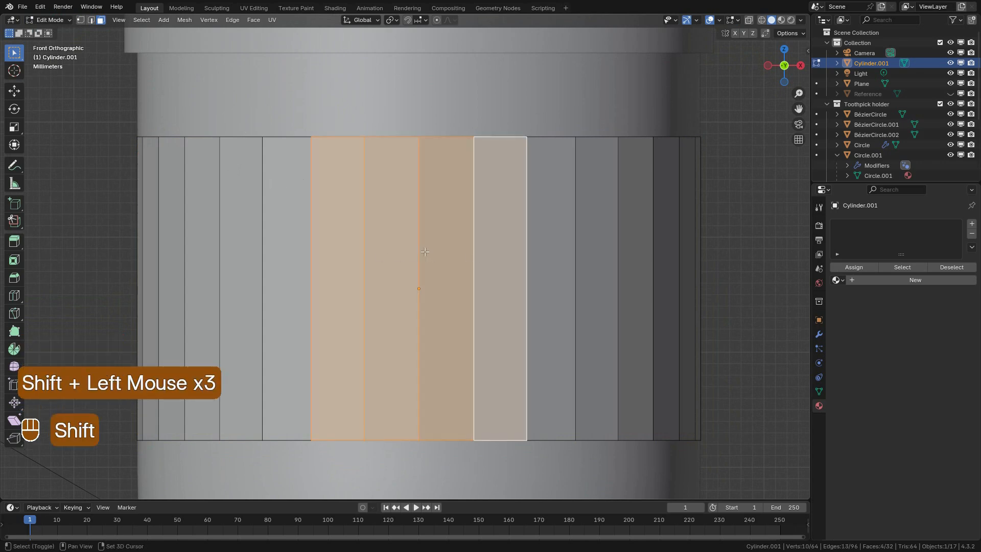
{"action": "left_click", "coordinate": [292, 261], "text": "shift"}
{"action": "left_click", "coordinate": [547, 268], "text": "shift"}
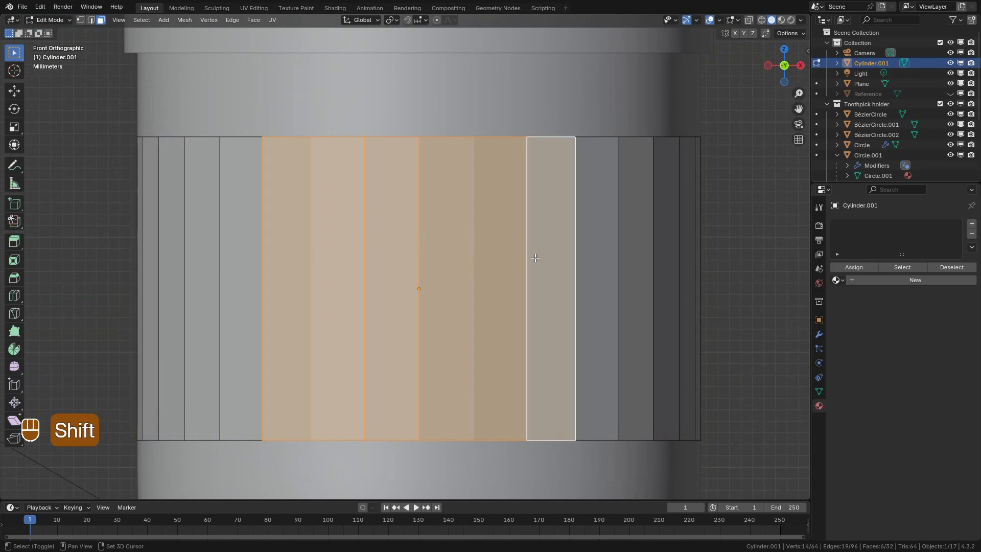
{"action": "left_click_drag", "start_coordinate": [207, 214], "coordinate": [249, 246], "text": "shift"}
{"action": "left_click_drag", "start_coordinate": [597, 249], "coordinate": [629, 282], "text": "shift"}
Deselect the outermost front face on each side, leaving eight, and invert the selection.
{"action": "scroll", "coordinate": [585, 263], "scroll_direction": "down", "scroll_amount": 2}
{"action": "middle_click_drag", "start_coordinate": [585, 263], "coordinate": [531, 294]}
{"action": "key", "text": "KP_1"}
{"action": "scroll", "coordinate": [529, 293], "scroll_direction": "up", "scroll_amount": 1}
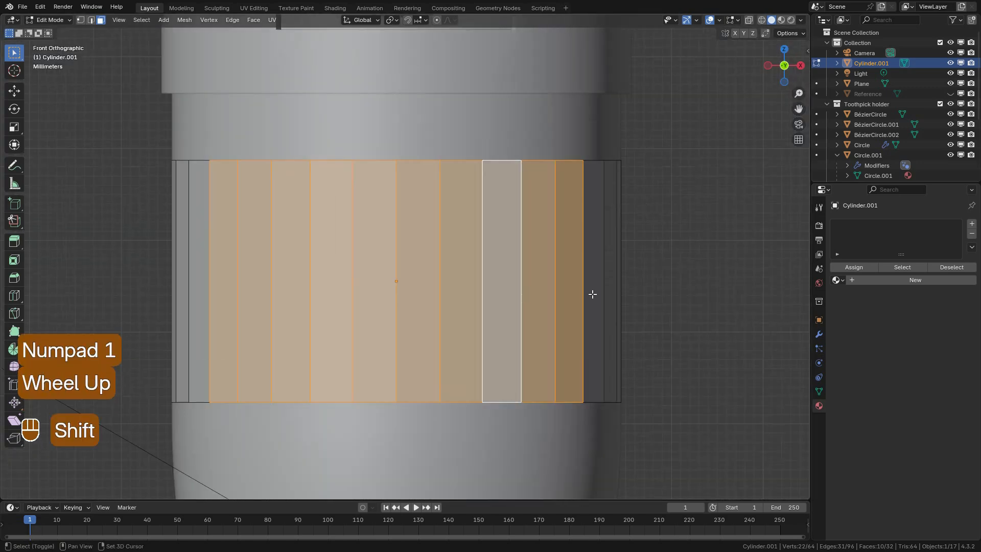
{"action": "left_click", "coordinate": [562, 300], "text": "shift"}
{"action": "left_click", "coordinate": [220, 309], "text": "shift"}
{"action": "scroll", "coordinate": [329, 266], "scroll_direction": "up", "scroll_amount": 1}
{"action": "middle_click_drag", "start_coordinate": [330, 266], "coordinate": [445, 239]}
{"action": "key", "text": "ctrl+i"}
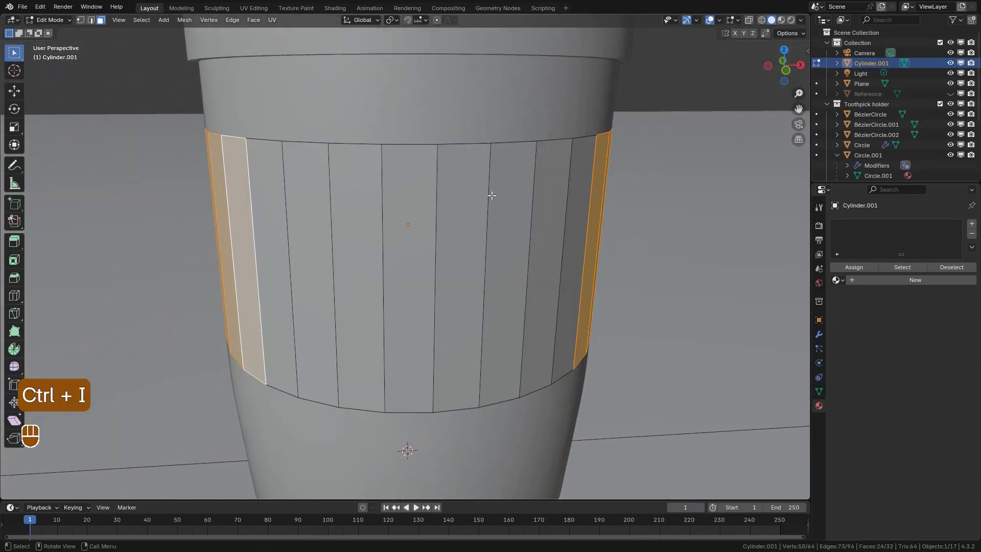
Try deleting the selected side and back portion of the cylinder.
{"action": "key", "text": "x"}
{"action": "left_click", "coordinate": [461, 199]}
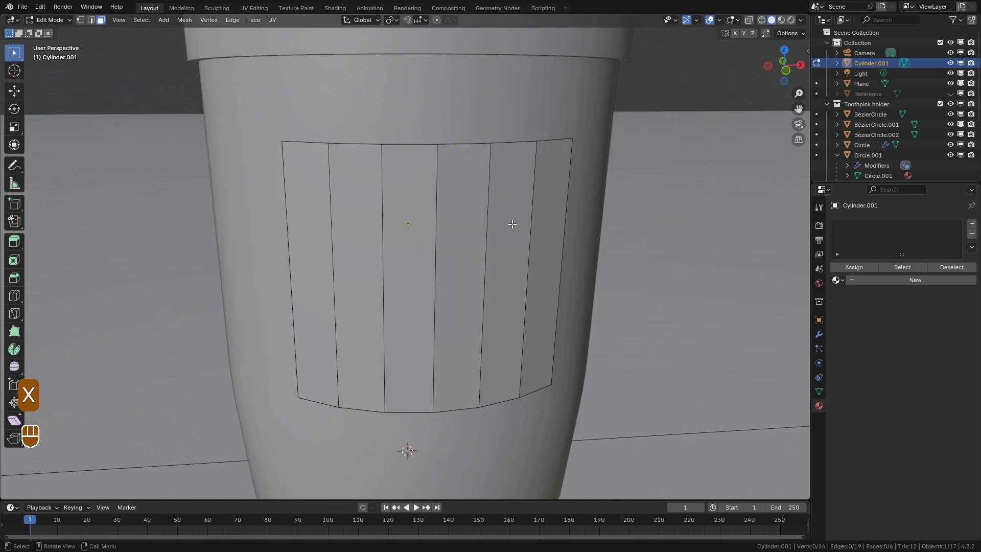
{"action": "scroll", "coordinate": [507, 221], "scroll_direction": "down", "scroll_amount": 3}
{"action": "key", "text": "Tab"}
{"action": "middle_click_drag", "start_coordinate": [490, 249], "coordinate": [469, 262]}
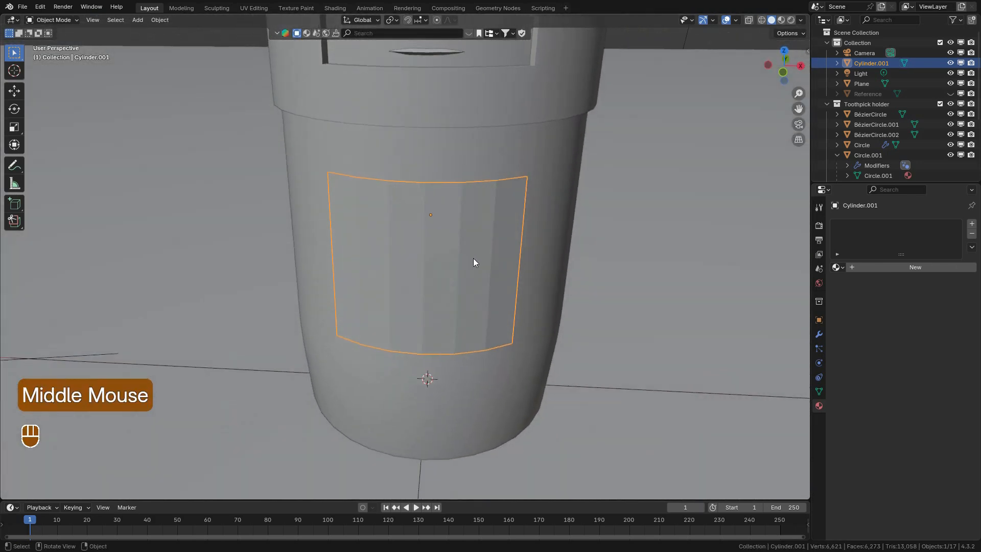
{"action": "key", "text": "ctrl+z"}
{"action": "key", "text": "ctrl+z"}
Switch to edge selection and deselect the vertical border edge on each side of the front label area.
{"action": "middle_click_drag", "start_coordinate": [546, 247], "coordinate": [519, 251]}
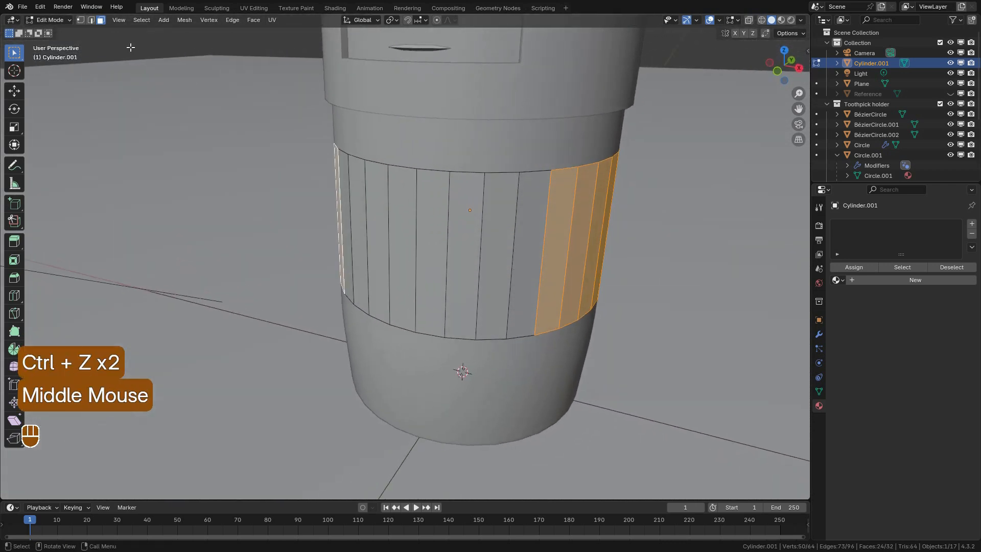
{"action": "left_click", "coordinate": [91, 20]}
{"action": "left_click", "coordinate": [548, 232], "text": "shift"}
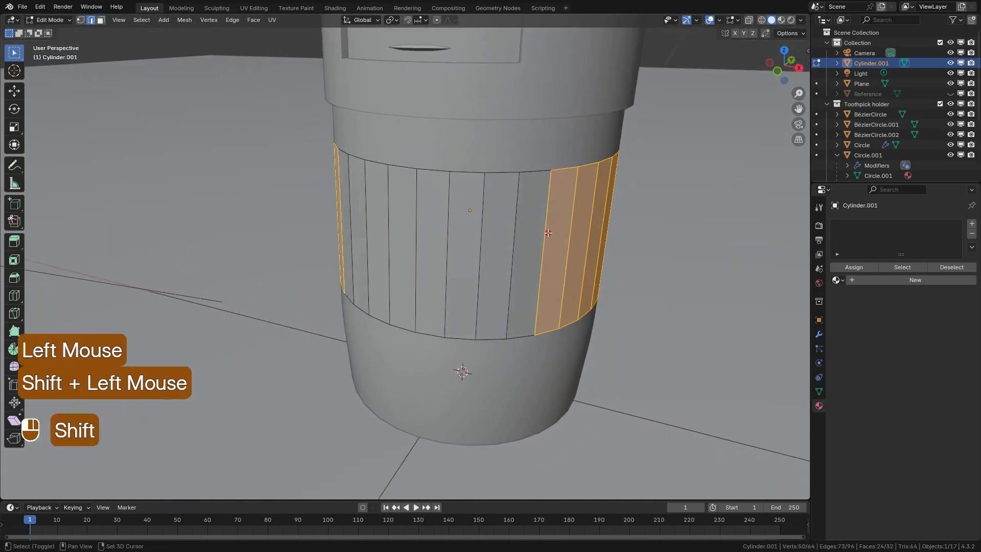
{"action": "mouse_move", "coordinate": [547, 232]}
{"action": "middle_mouse_down"}
{"action": "mouse_move", "coordinate": [508, 234]}
{"action": "mouse_move", "coordinate": [529, 234]}
{"action": "middle_mouse_up"}
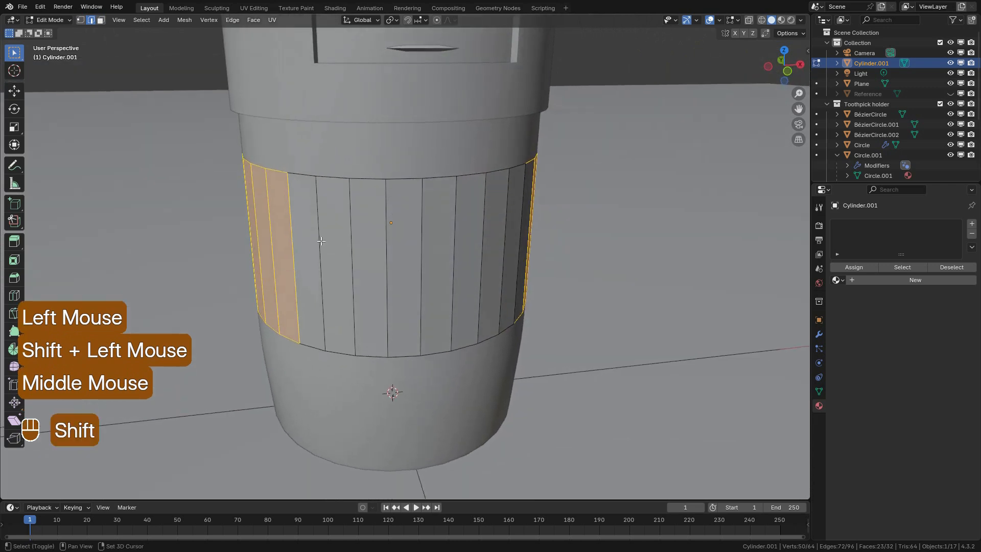
{"action": "left_click", "coordinate": [294, 240], "text": "shift"}
Try deleting the remaining selection with the vertical border edges excluded.
{"action": "key", "text": "x"}
{"action": "left_click", "coordinate": [342, 234]}
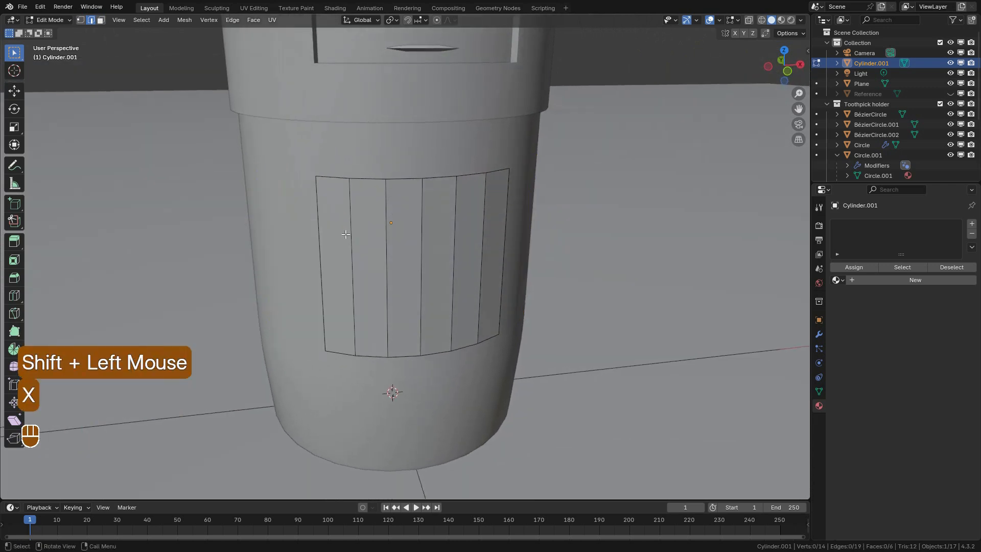
{"action": "middle_click_drag", "start_coordinate": [453, 249], "coordinate": [444, 246]}
{"action": "key", "text": "ctrl+z"}
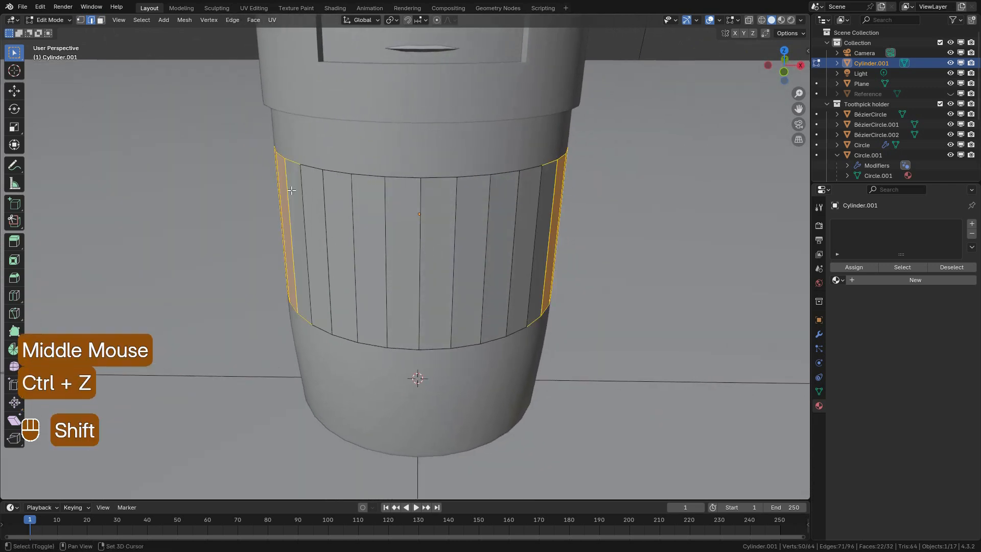
Deselect the upper and lower rim edges beside the front label area on both sides.
{"action": "left_click", "coordinate": [292, 165], "text": "shift"}
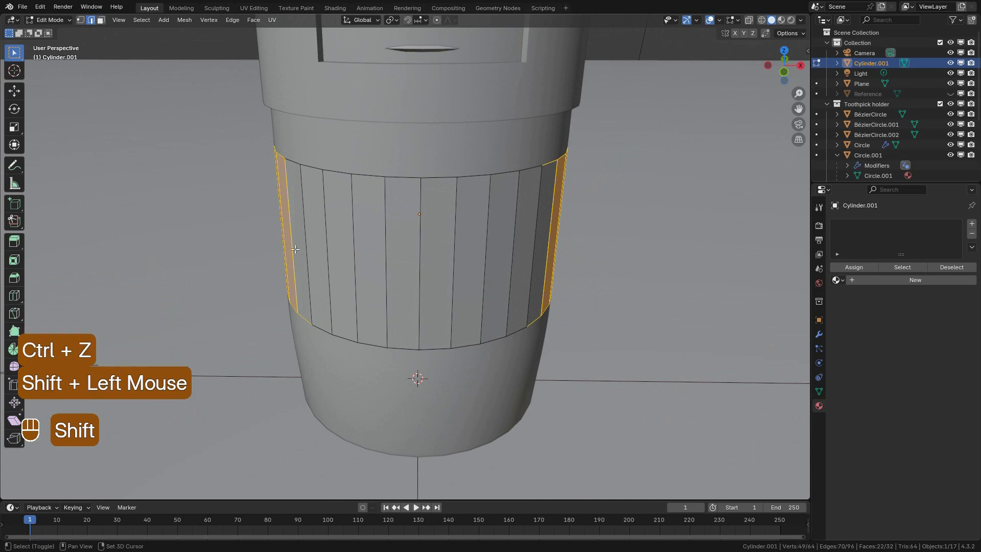
{"action": "left_click", "coordinate": [299, 315], "text": "shift"}
{"action": "middle_click_drag", "start_coordinate": [299, 315], "coordinate": [518, 311]}
{"action": "left_click", "coordinate": [526, 321], "text": "shift"}
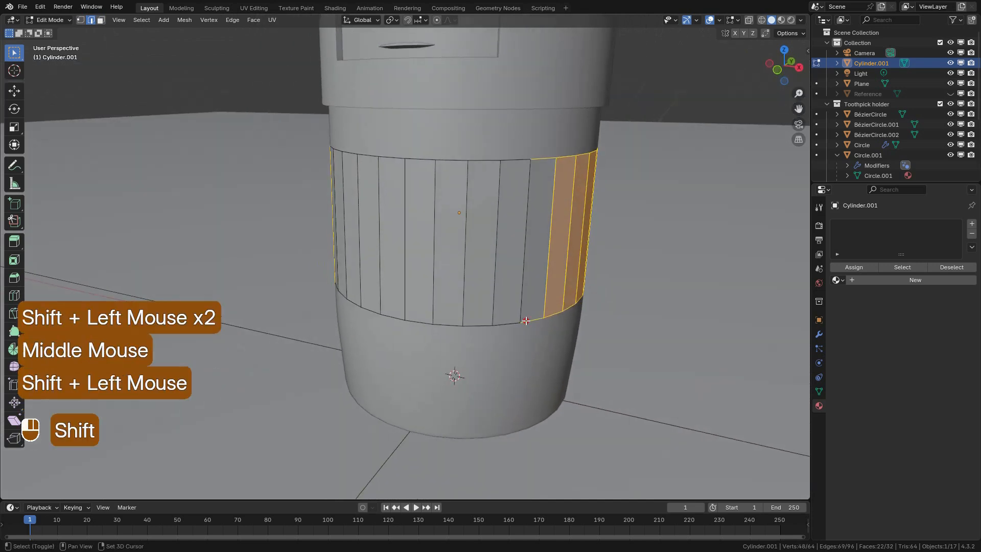
{"action": "left_click", "coordinate": [539, 156], "text": "shift"}
Try deleting the vertices of the reduced selection.
{"action": "key", "text": "x"}
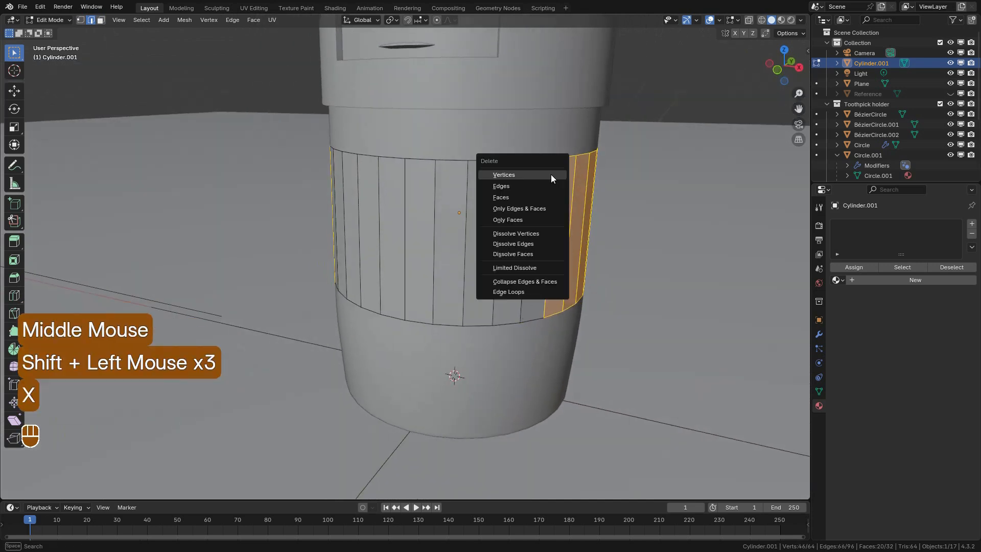
{"action": "left_click", "coordinate": [551, 174]}
{"action": "middle_click_drag", "start_coordinate": [555, 207], "coordinate": [311, 153]}
{"action": "key", "text": "ctrl+z"}
Delete only the selected faces of the cylinder and return to Object Mode.
{"action": "key", "text": "x"}
{"action": "left_click", "coordinate": [542, 238]}
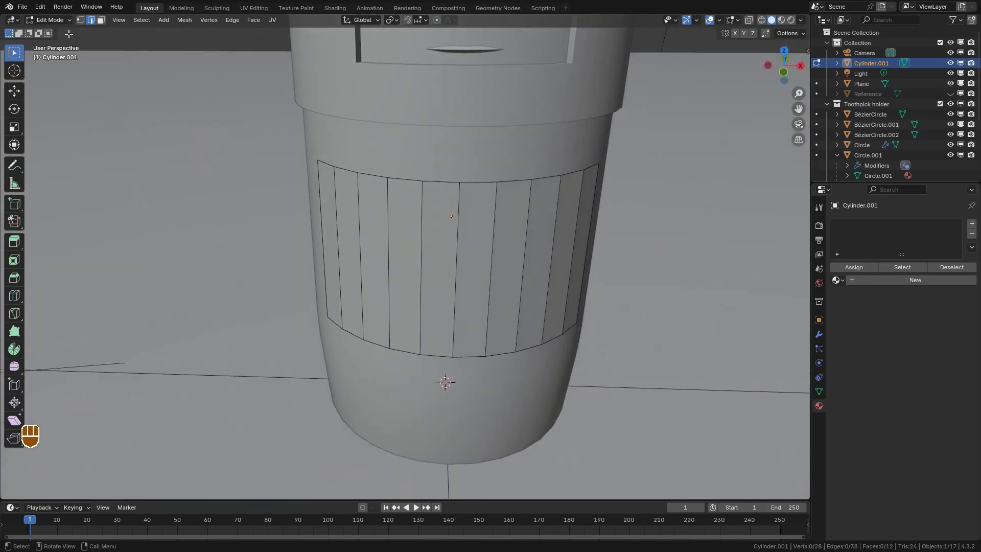
{"action": "left_click", "coordinate": [52, 19]}
{"action": "left_click", "coordinate": [56, 31]}
Delete the vertices of the two leftover faces at the back of the holder and return to Object Mode.
{"action": "middle_click_drag", "start_coordinate": [425, 203], "coordinate": [301, 305]}
{"action": "middle_click_drag", "start_coordinate": [388, 292], "coordinate": [434, 242]}
{"action": "left_click", "coordinate": [433, 248]}
{"action": "scroll", "coordinate": [428, 266], "scroll_direction": "up", "scroll_amount": 2}
{"action": "key", "text": "Tab"}
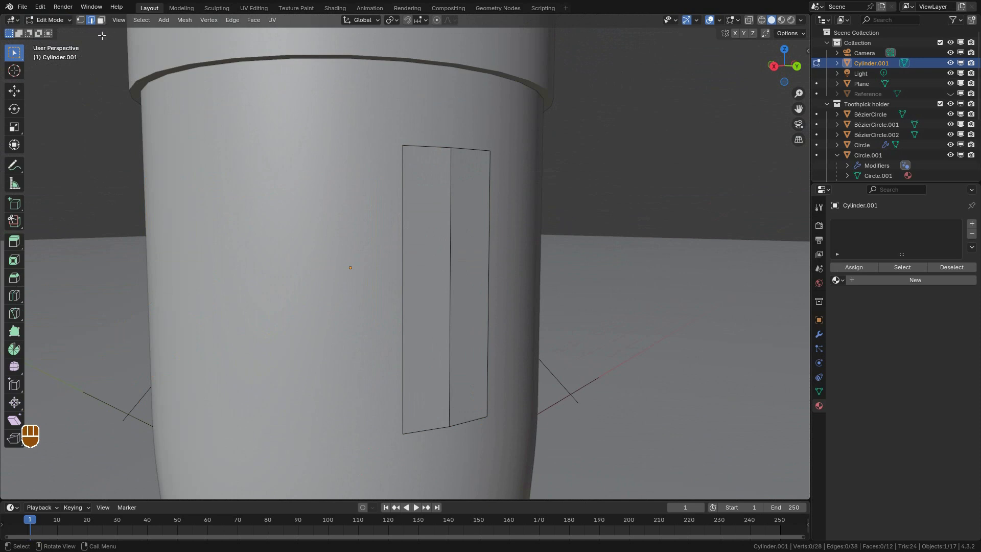
{"action": "key", "text": "3"}
{"action": "left_click", "coordinate": [420, 256]}
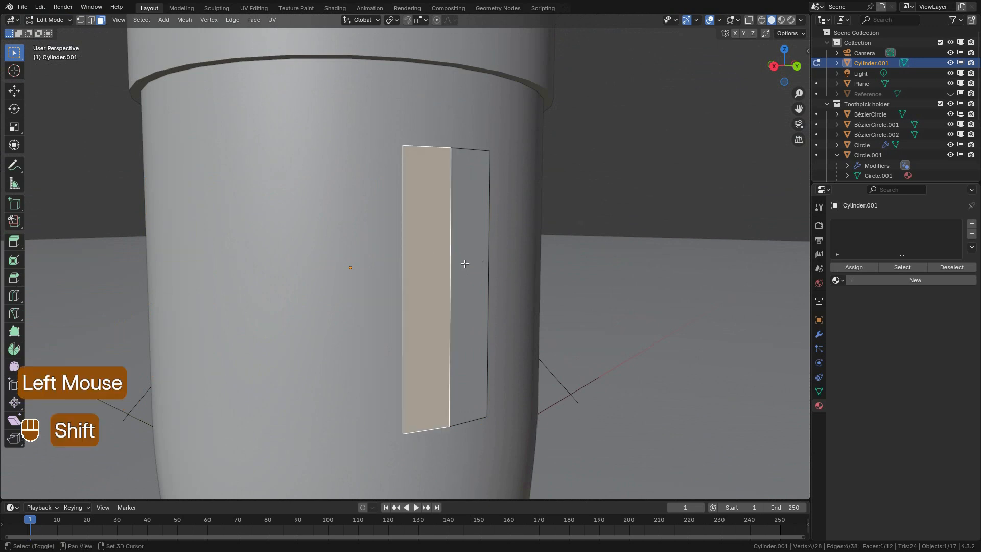
{"action": "left_click", "coordinate": [464, 263], "text": "shift"}
{"action": "key", "text": "Delete"}
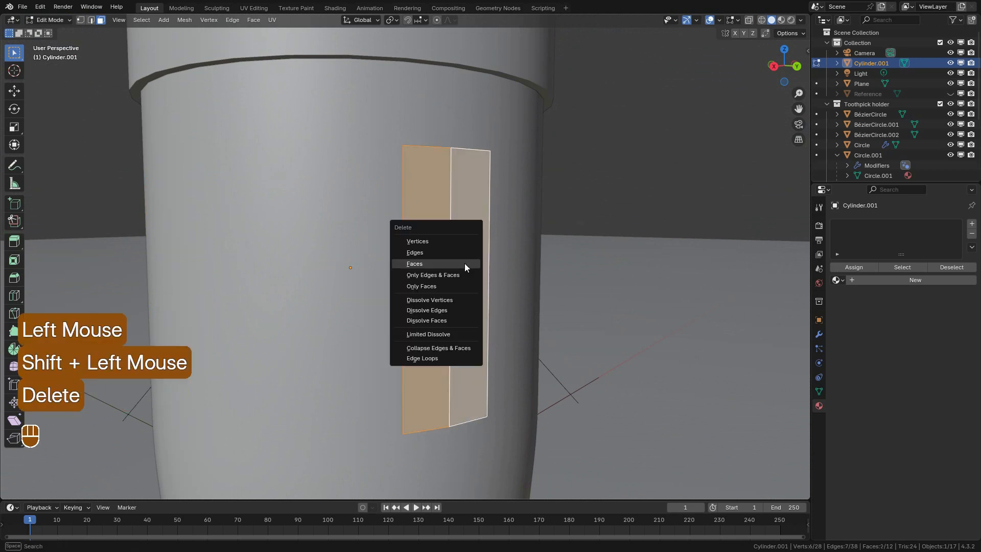
{"action": "left_click", "coordinate": [437, 241]}
{"action": "scroll", "coordinate": [513, 243], "scroll_direction": "down", "scroll_amount": 2}
{"action": "middle_click_drag", "start_coordinate": [409, 247], "coordinate": [482, 259]}
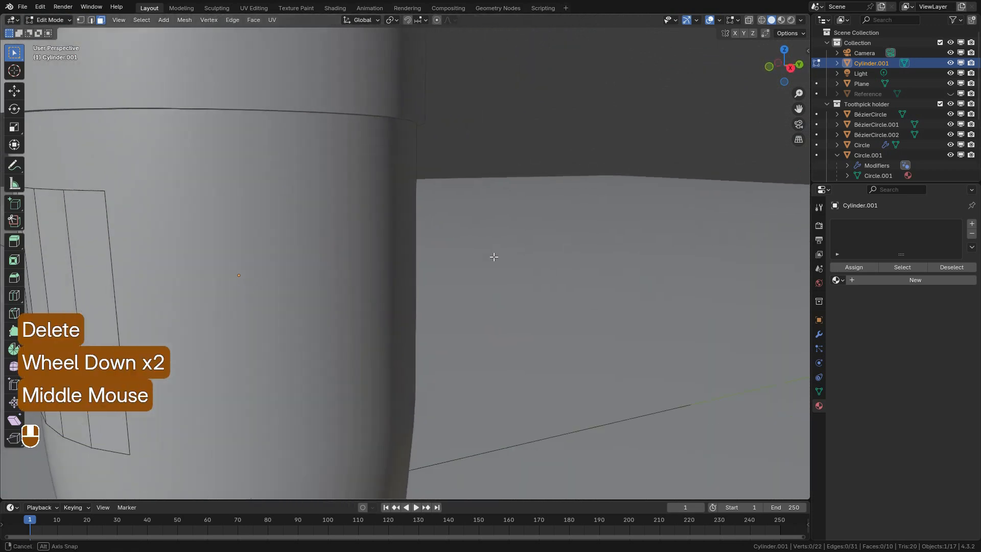
{"action": "scroll", "coordinate": [438, 285], "scroll_direction": "down", "scroll_amount": 2}
{"action": "mouse_move", "coordinate": [438, 285]}
{"action": "middle_mouse_down", "text": "shift"}
{"action": "mouse_move", "coordinate": [385, 286]}
{"action": "mouse_move", "coordinate": [445, 272]}
{"action": "middle_mouse_up", "text": "shift"}
{"action": "key", "text": "Tab"}
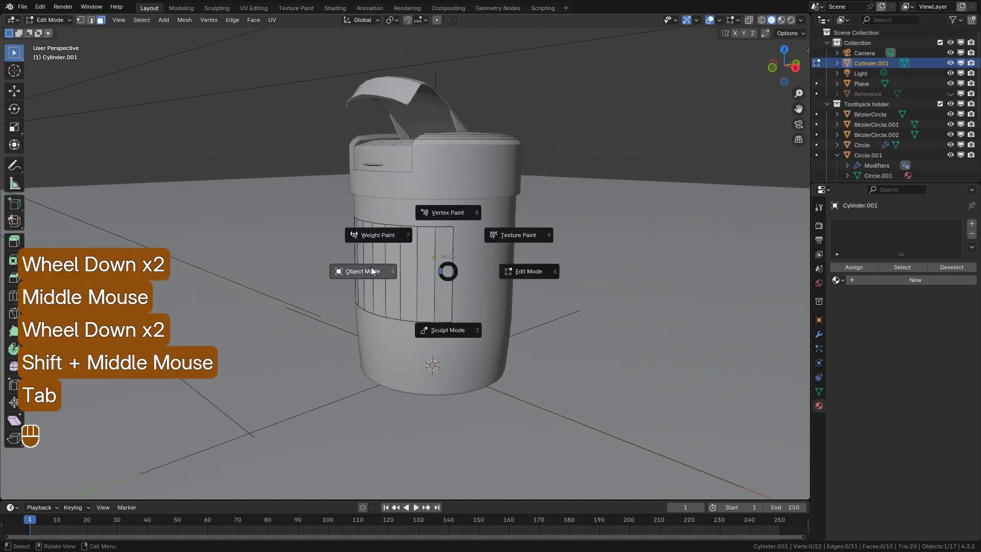
Apply Shade Auto Smooth to the curved label and save the file.
{"action": "middle_click_drag", "start_coordinate": [380, 267], "coordinate": [496, 247]}
{"action": "scroll", "coordinate": [436, 276], "scroll_direction": "up", "scroll_amount": 2}
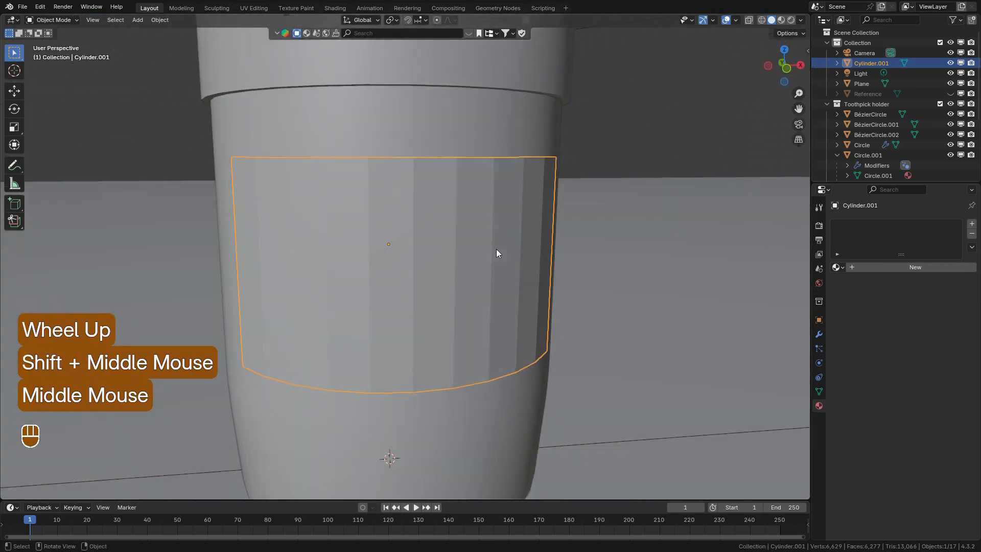
{"action": "right_click", "coordinate": [495, 249]}
{"action": "left_click", "coordinate": [467, 257]}
{"action": "scroll", "coordinate": [454, 244], "scroll_direction": "down", "scroll_amount": 3}
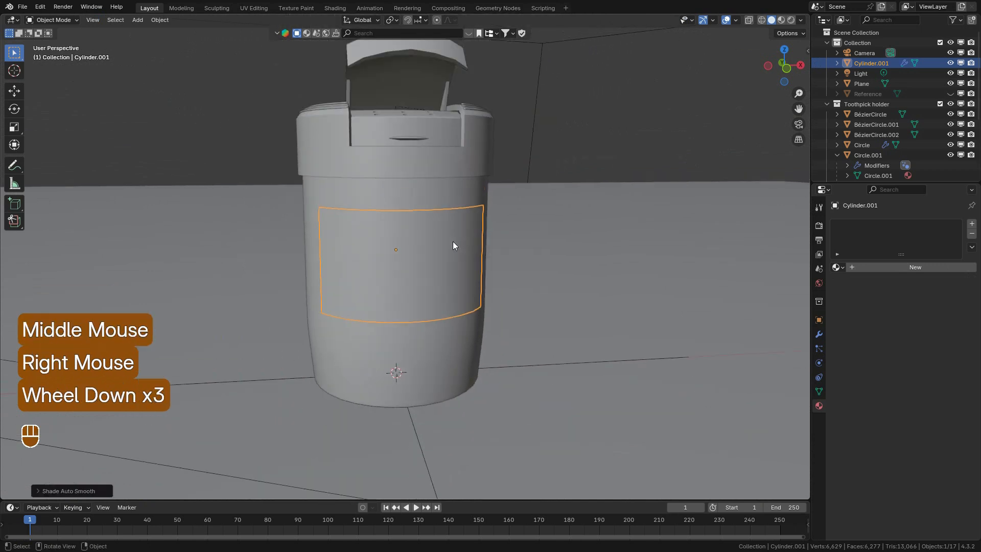
{"action": "scroll", "coordinate": [453, 244], "scroll_direction": "up", "scroll_amount": 2}
{"action": "key", "text": "ctrl+s"}
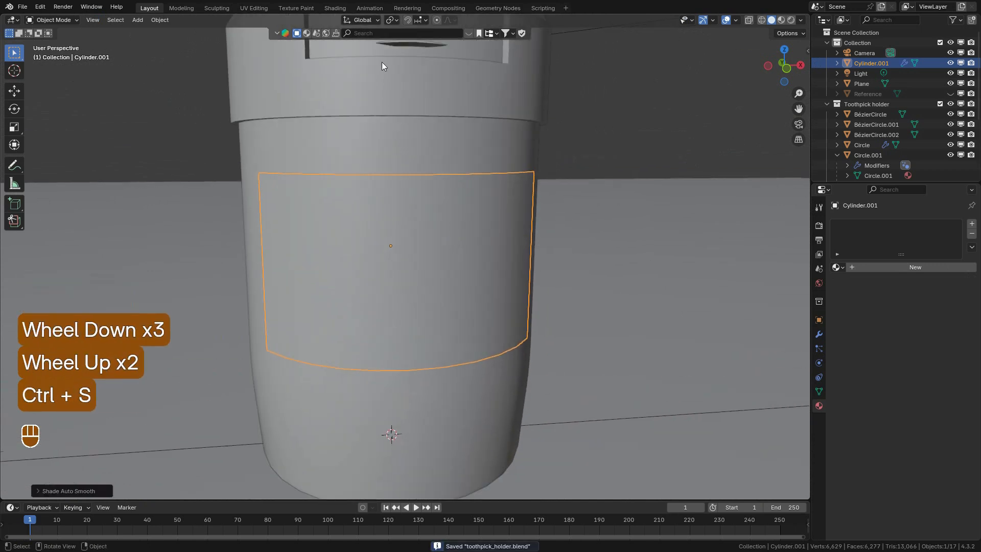
Open the label in the UV Editing workspace and select all its faces to show their UV layout.
{"action": "left_click", "coordinate": [333, 8]}
{"action": "middle_click_drag", "start_coordinate": [510, 221], "coordinate": [366, 105]}
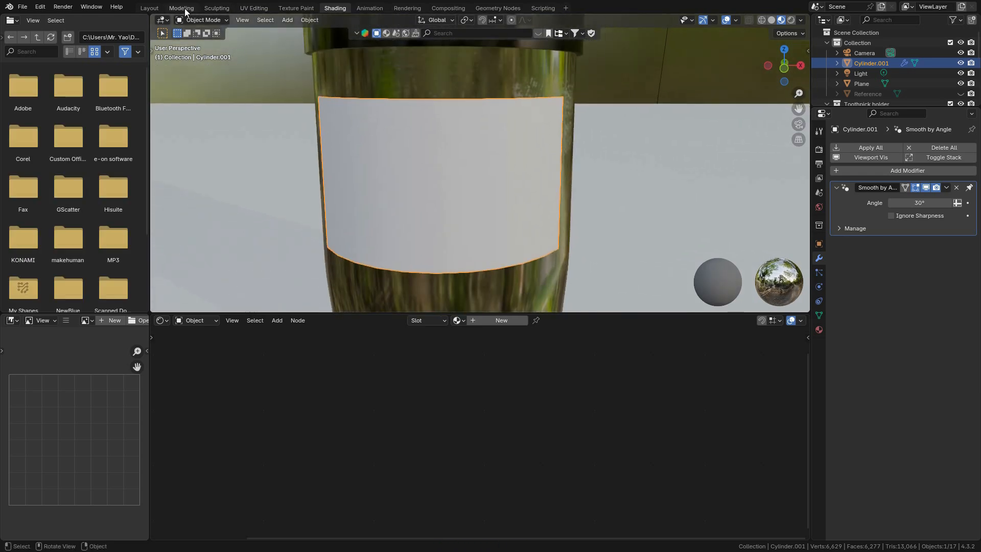
{"action": "left_click", "coordinate": [253, 8]}
{"action": "scroll", "coordinate": [630, 315], "scroll_direction": "down", "scroll_amount": 5}
{"action": "middle_click_drag", "start_coordinate": [631, 315], "coordinate": [637, 283]}
{"action": "key", "text": "a"}
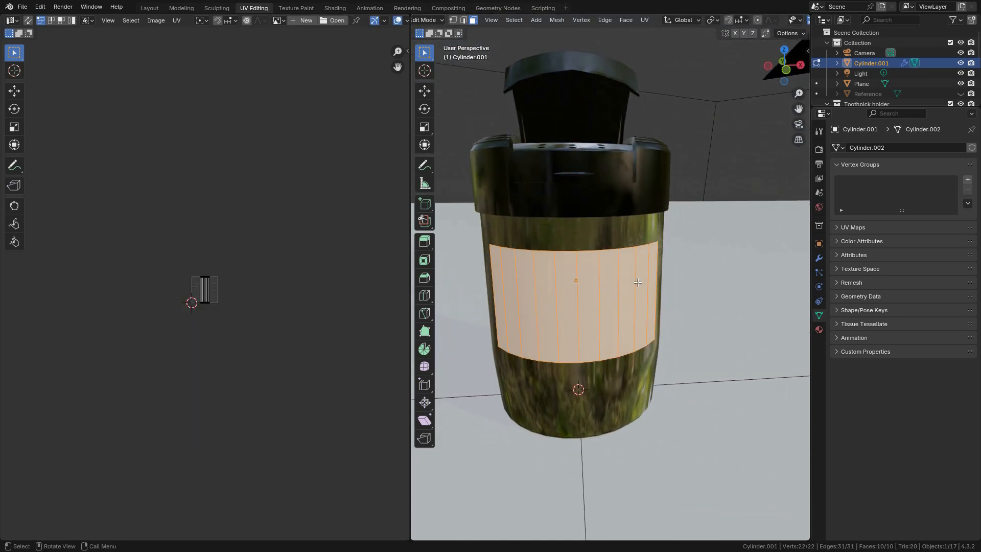
{"action": "scroll", "coordinate": [226, 308], "scroll_direction": "up", "scroll_amount": 8}
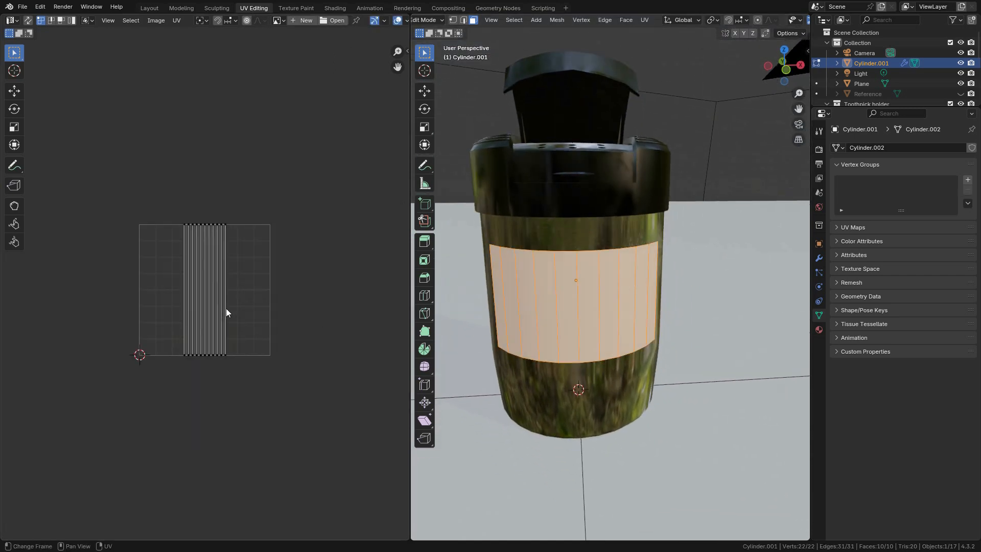
Apply the label's scale in Object Mode and save the file.
{"action": "left_click", "coordinate": [820, 245]}
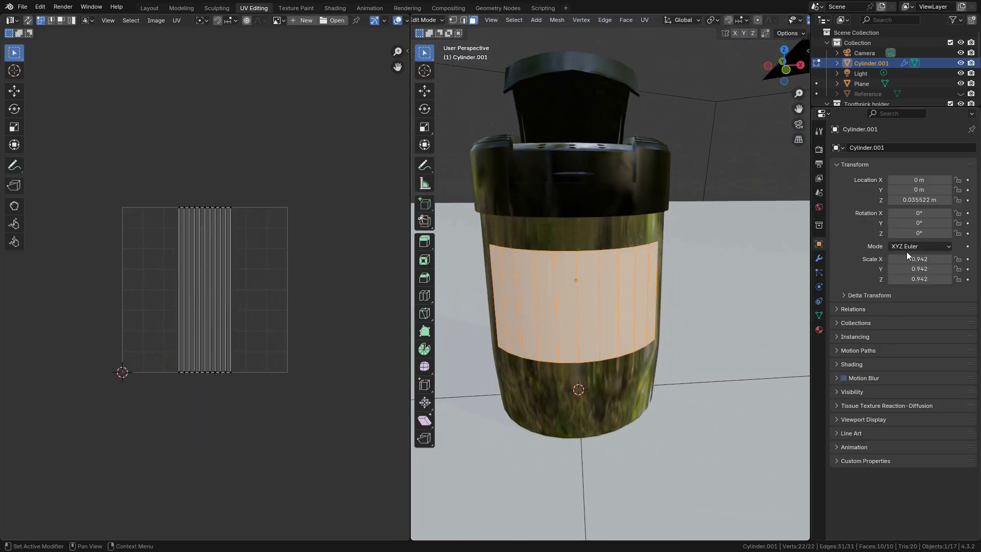
{"action": "scroll", "coordinate": [431, 23], "scroll_direction": "up", "scroll_amount": 2}
{"action": "left_click", "coordinate": [463, 21]}
{"action": "left_click", "coordinate": [464, 32]}
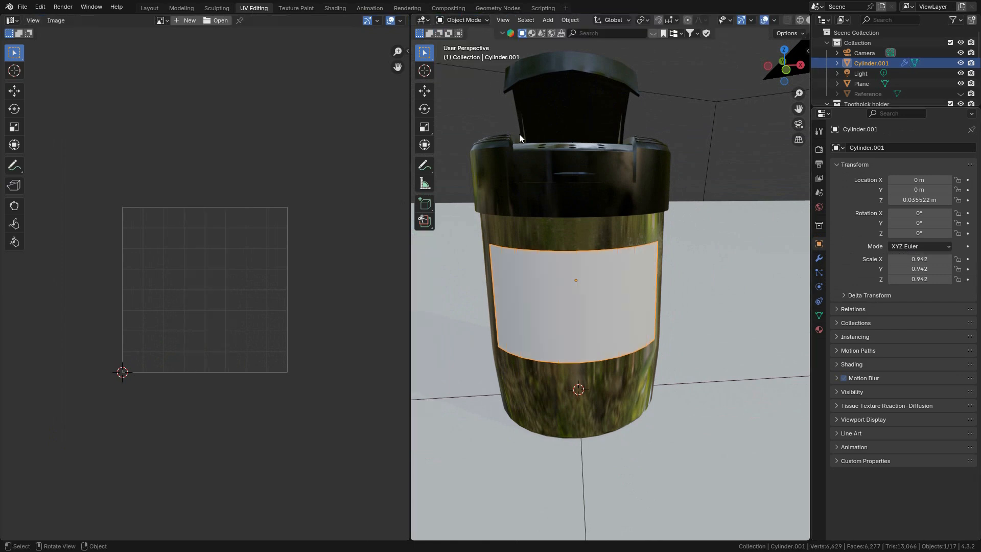
{"action": "scroll", "coordinate": [585, 305], "scroll_direction": "up", "scroll_amount": 3}
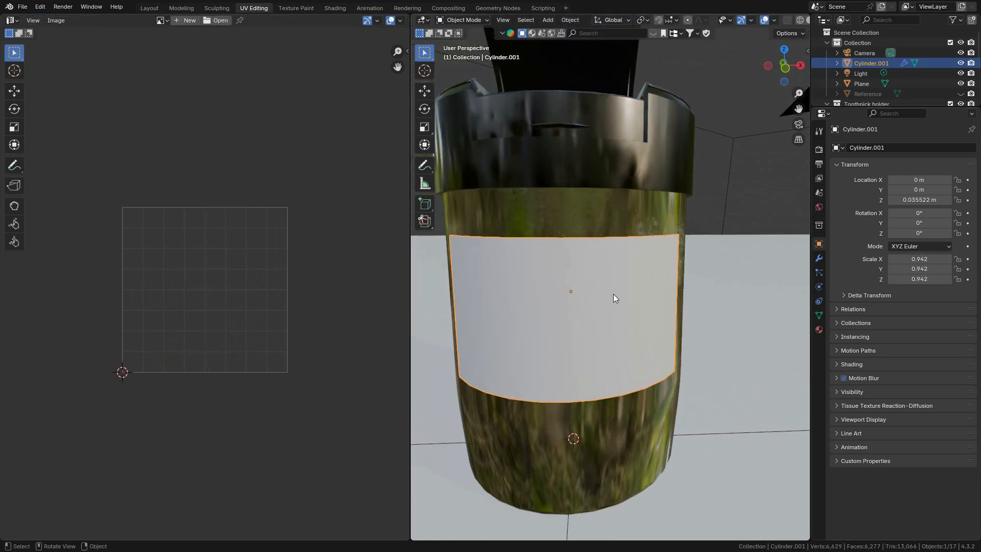
{"action": "key", "text": "ctrl+a"}
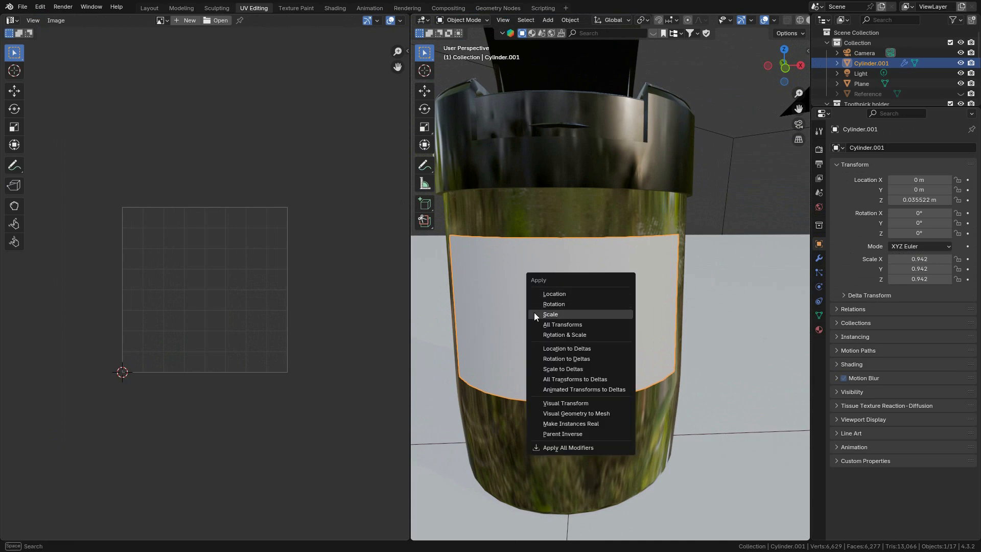
{"action": "left_click", "coordinate": [569, 314]}
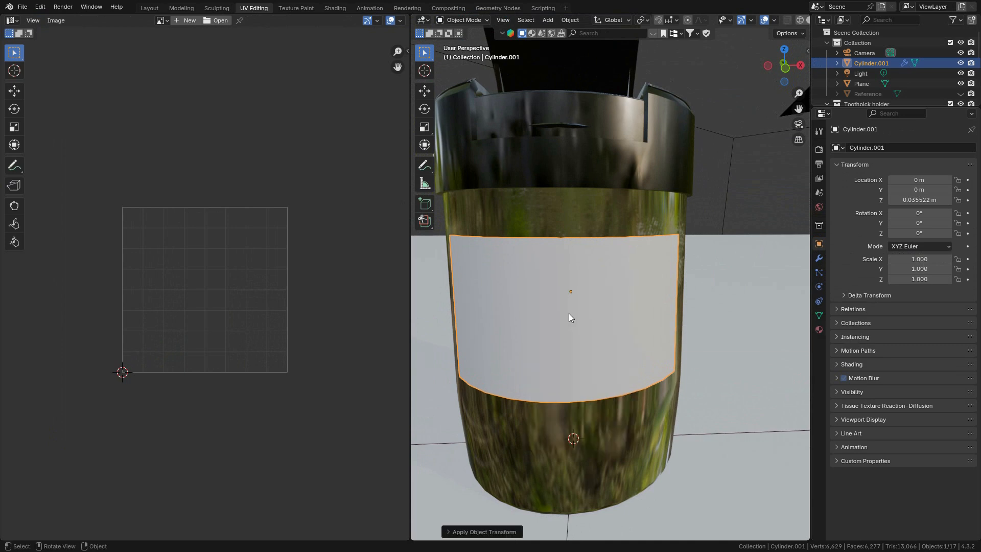
{"action": "middle_click_drag", "start_coordinate": [454, 292], "coordinate": [578, 263], "text": "shift"}
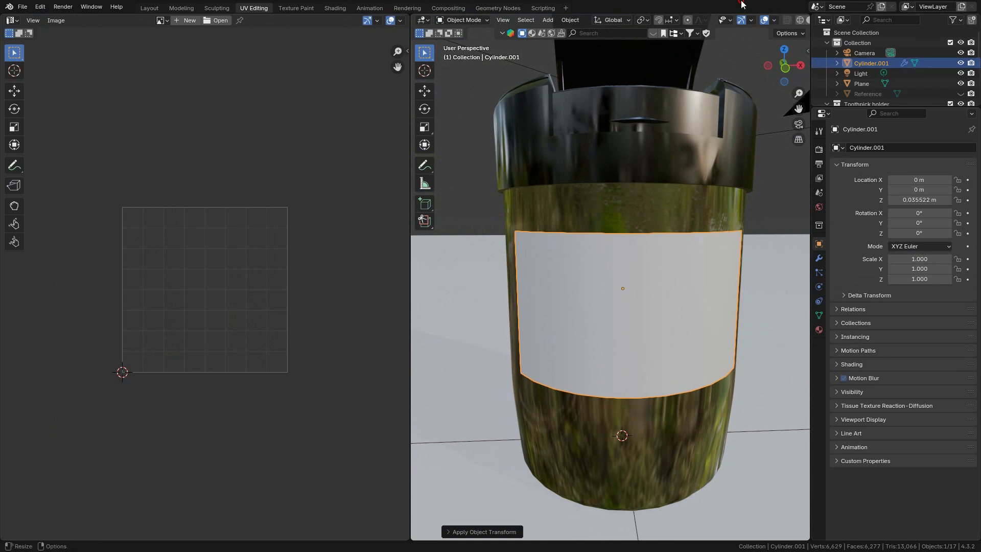
{"action": "key", "text": "ctrl+s"}
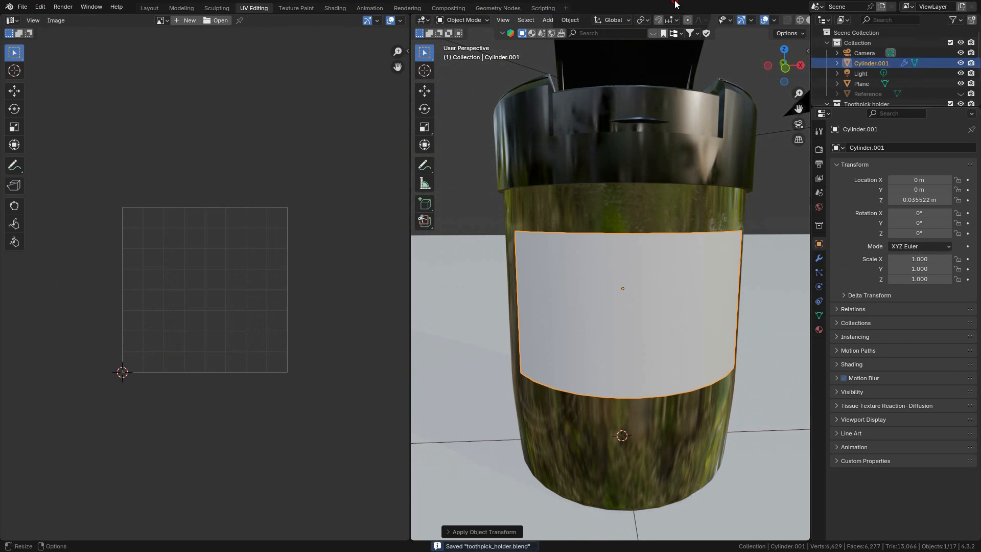
Unwrap all the label's faces in Edit Mode using Smart UV Project with a 66° angle limit and zero island margin.
{"action": "middle_click_drag", "start_coordinate": [664, 236], "coordinate": [598, 278]}
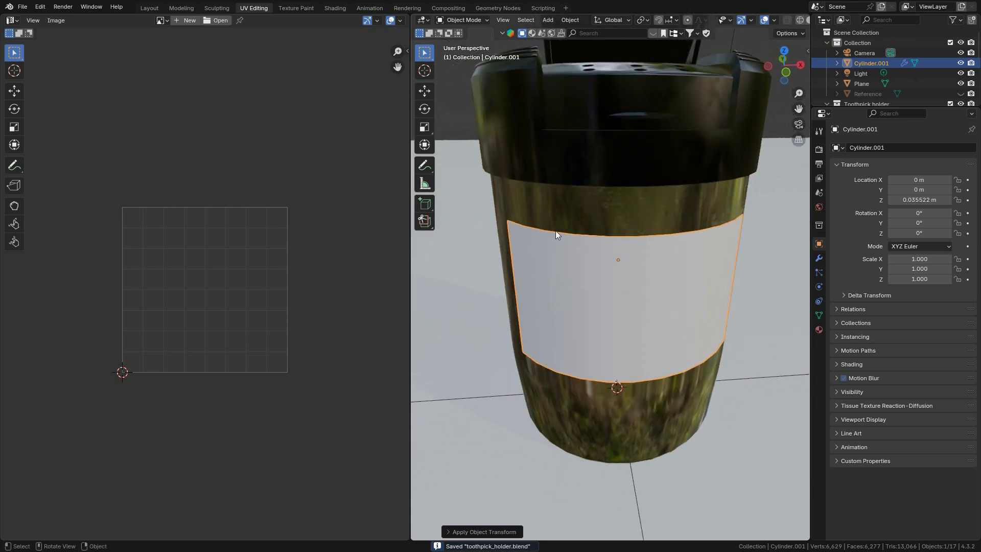
{"action": "left_click", "coordinate": [454, 21]}
{"action": "left_click", "coordinate": [462, 45]}
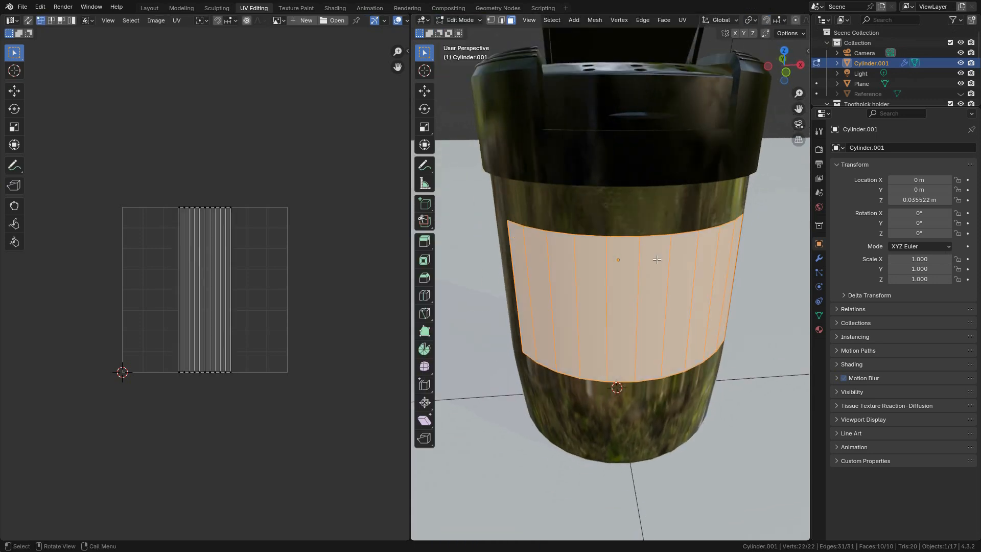
{"action": "middle_click_drag", "start_coordinate": [694, 300], "coordinate": [689, 283]}
{"action": "key", "text": "u"}
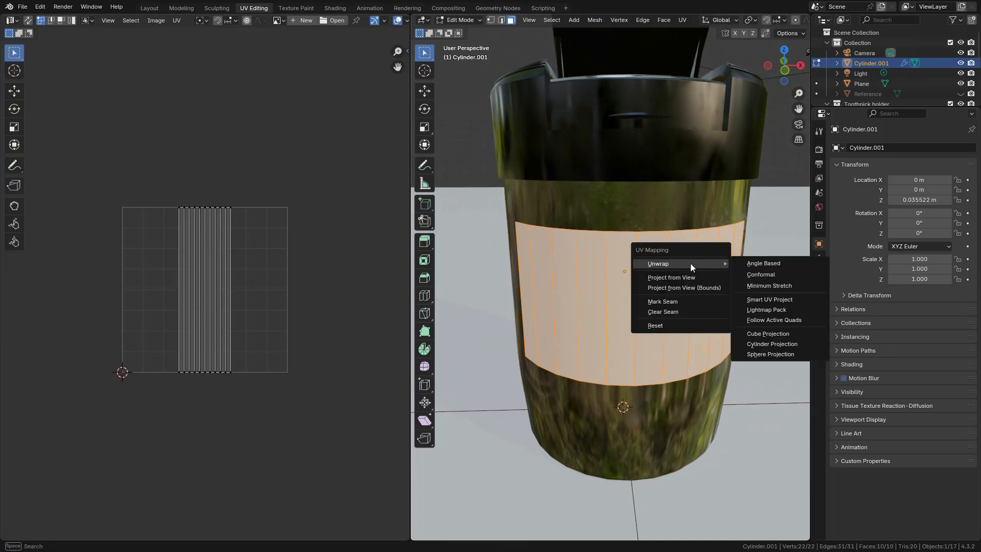
{"action": "left_click", "coordinate": [764, 300]}
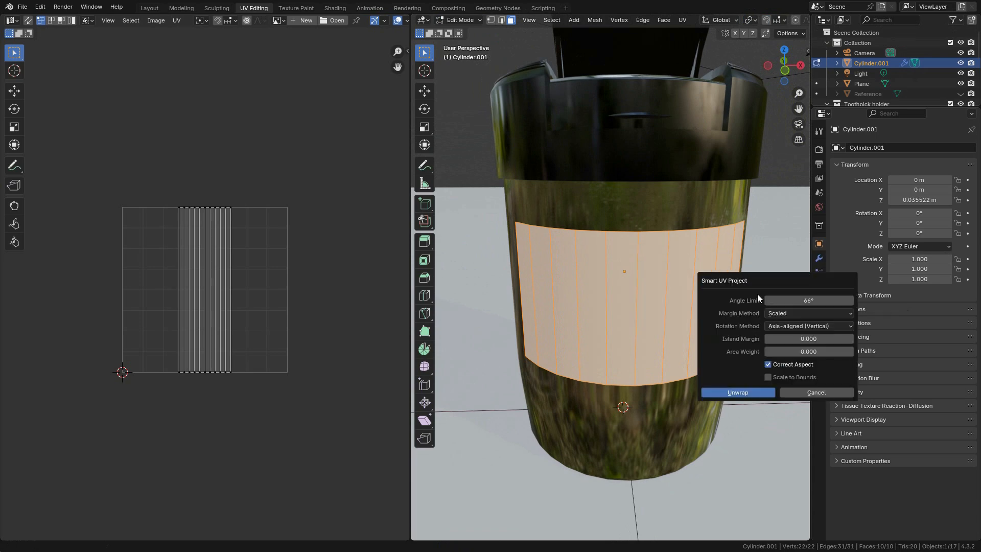
{"action": "left_click", "coordinate": [750, 396]}
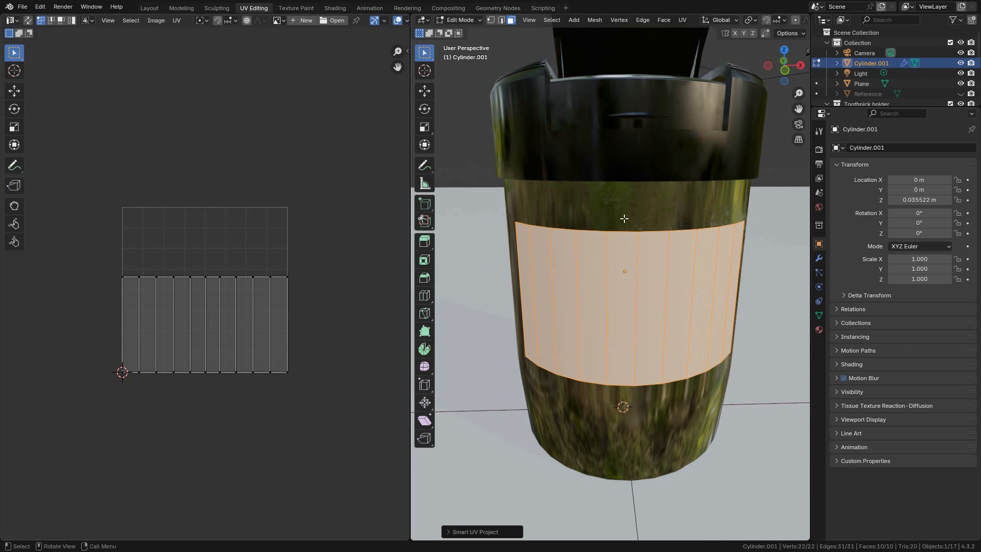
Create a new material for the label in the Shading workspace and name it "label".
{"action": "left_click", "coordinate": [332, 9]}
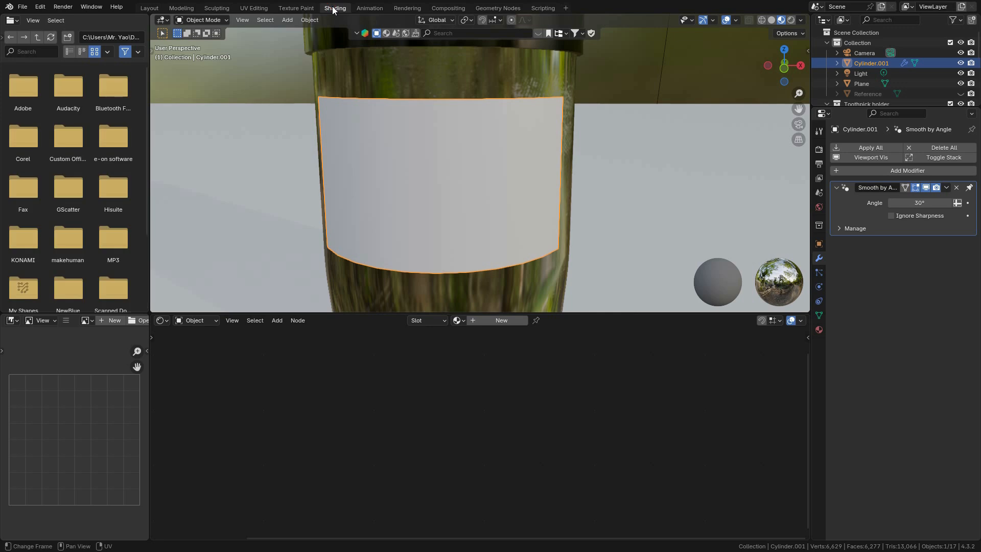
{"action": "left_click", "coordinate": [486, 320]}
{"action": "left_click", "coordinate": [488, 320]}
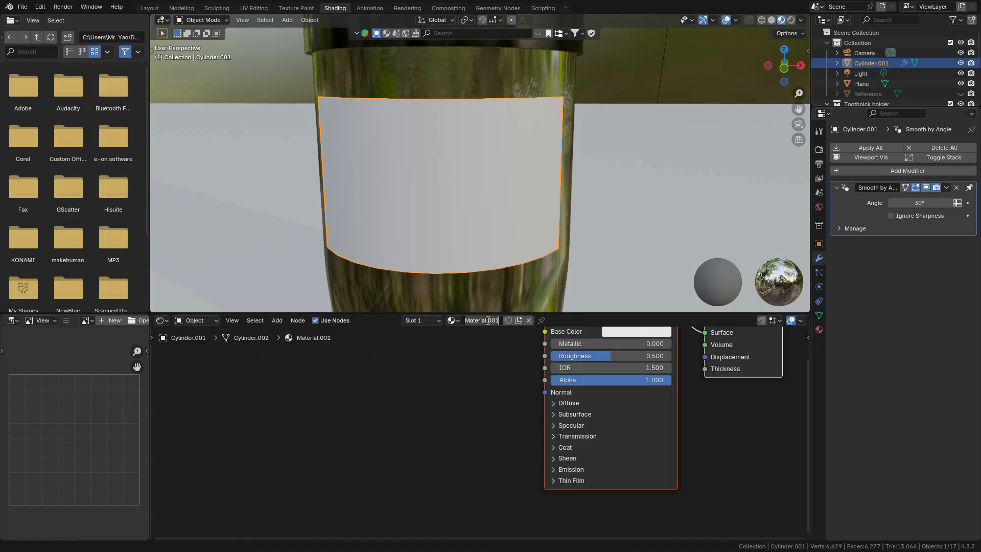
{"action": "key", "text": "Return"}
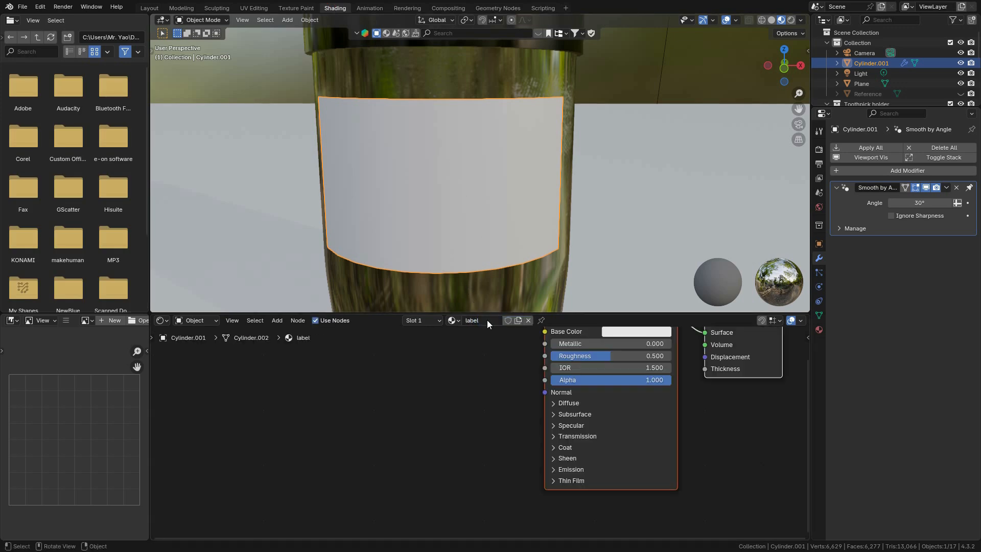
Add an Image Texture node to the label material and connect its Color output to the Principled BSDF's Base Color.
{"action": "middle_click_drag", "start_coordinate": [480, 372], "coordinate": [445, 421]}
{"action": "scroll", "coordinate": [446, 421], "scroll_direction": "down", "scroll_amount": 3}
{"action": "left_click", "coordinate": [397, 397]}
{"action": "middle_click_drag", "start_coordinate": [387, 391], "coordinate": [425, 396]}
{"action": "scroll", "coordinate": [441, 376], "scroll_direction": "up", "scroll_amount": 1}
{"action": "scroll", "coordinate": [441, 363], "scroll_direction": "up", "scroll_amount": 1}
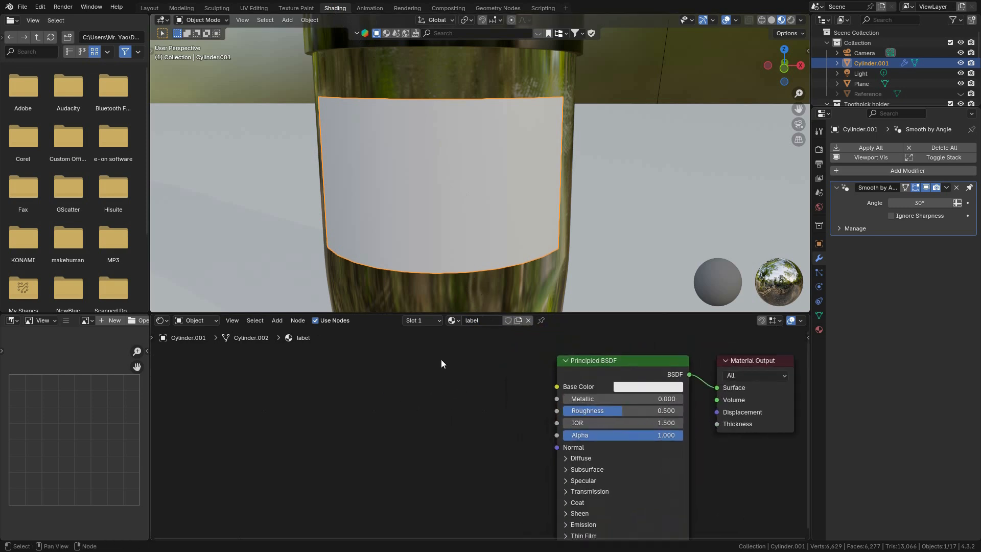
{"action": "key", "text": "shift+a"}
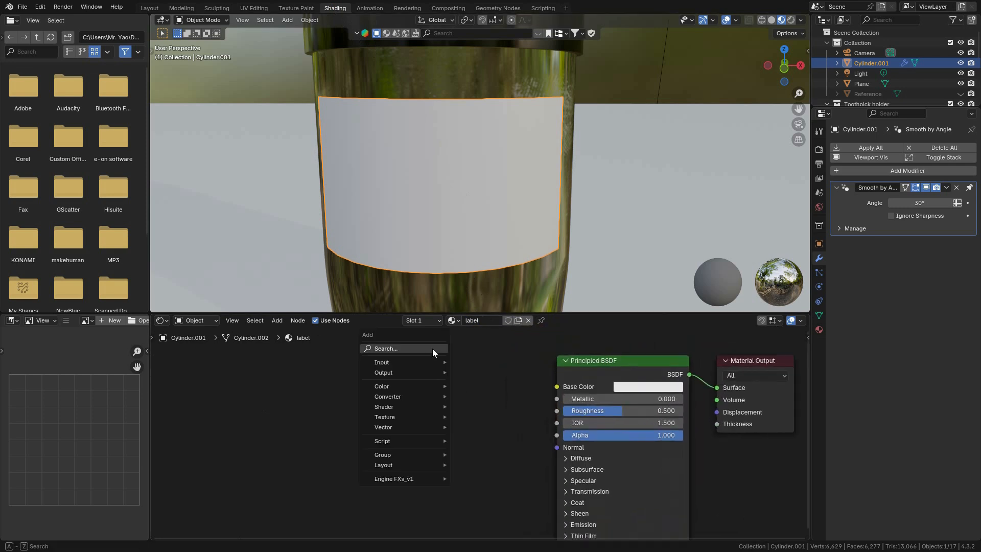
{"action": "left_click", "coordinate": [405, 347]}
{"action": "type", "text": "image"}
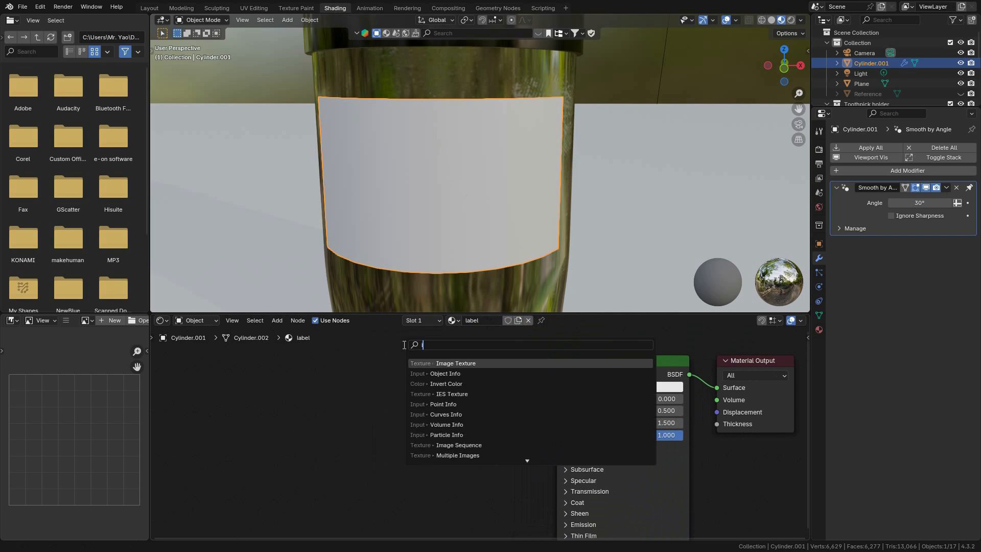
{"action": "left_click", "coordinate": [475, 363]}
{"action": "left_click", "coordinate": [370, 358]}
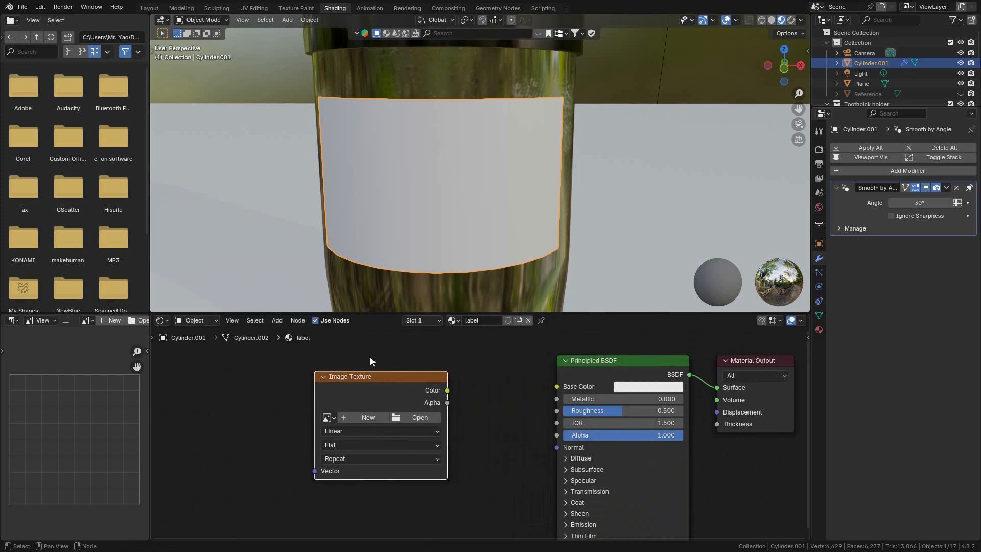
{"action": "left_click", "coordinate": [487, 376]}
{"action": "left_click_drag", "start_coordinate": [447, 390], "coordinate": [557, 386]}
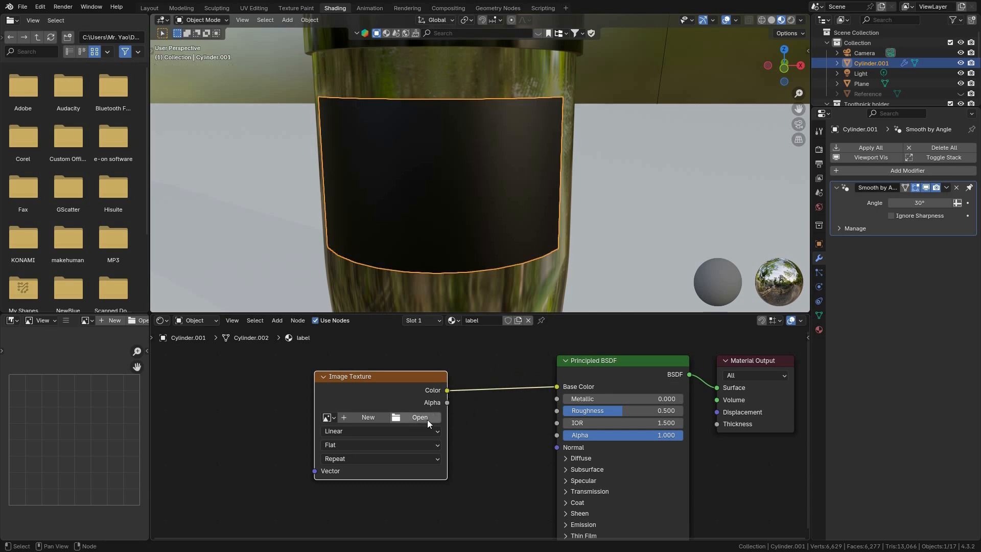
Load holder_label.png from the toothpick jar folder into the Image Texture node.
{"action": "left_click", "coordinate": [418, 418]}
{"action": "left_click", "coordinate": [187, 184]}
{"action": "left_click", "coordinate": [185, 174]}
{"action": "scroll", "coordinate": [749, 280], "scroll_direction": "down", "scroll_amount": 3}
{"action": "scroll", "coordinate": [749, 279], "scroll_direction": "down", "scroll_amount": 2}
{"action": "scroll", "coordinate": [596, 201], "scroll_direction": "up", "scroll_amount": 5}
{"action": "double_click", "coordinate": [670, 193]}
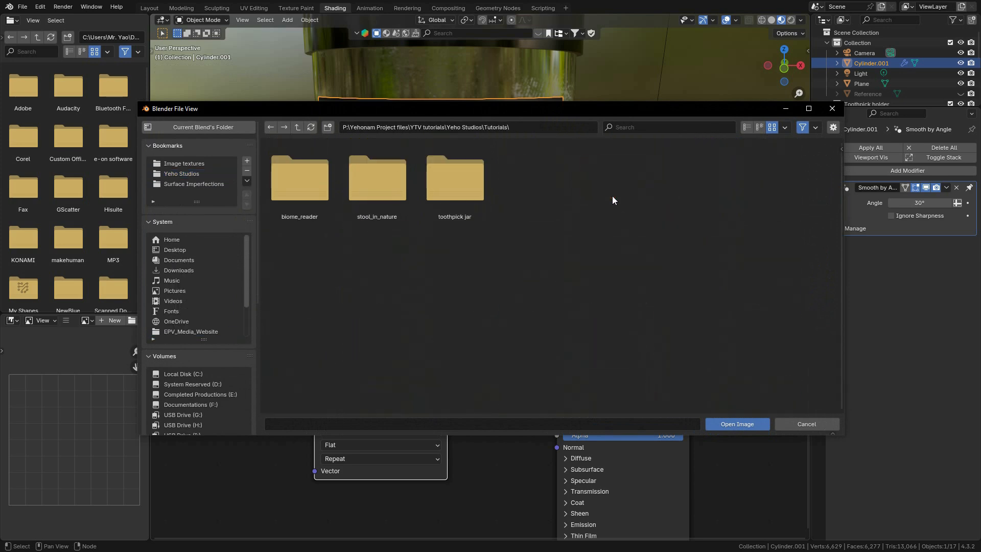
{"action": "left_click", "coordinate": [443, 208]}
{"action": "left_click", "coordinate": [443, 209]}
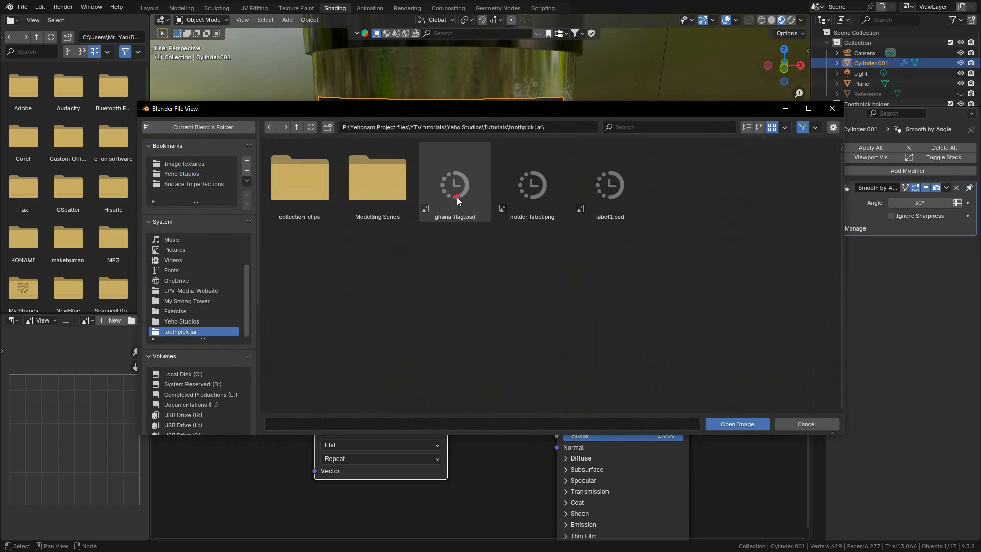
{"action": "left_click", "coordinate": [536, 213]}
{"action": "left_click", "coordinate": [752, 422]}
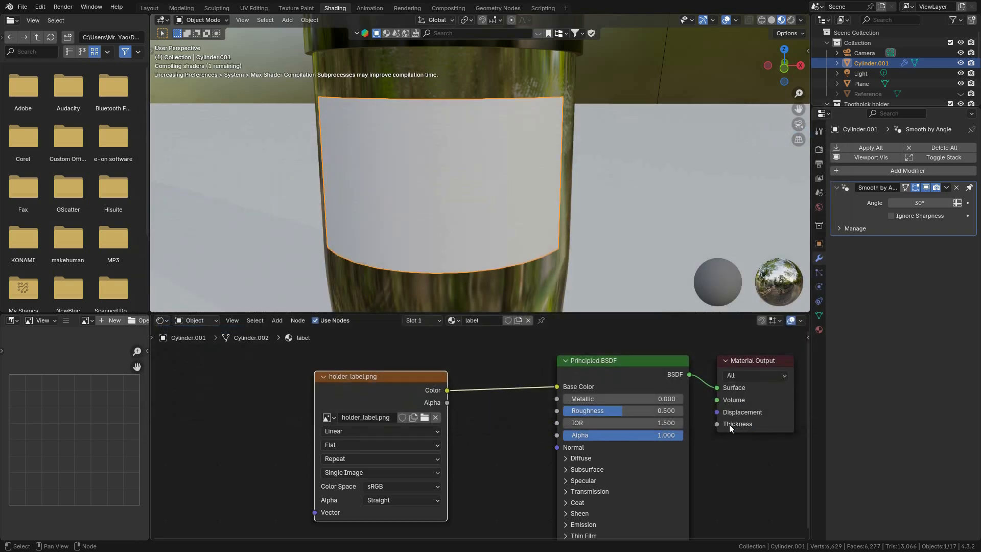
{"action": "middle_click_drag", "start_coordinate": [484, 210], "coordinate": [437, 167]}
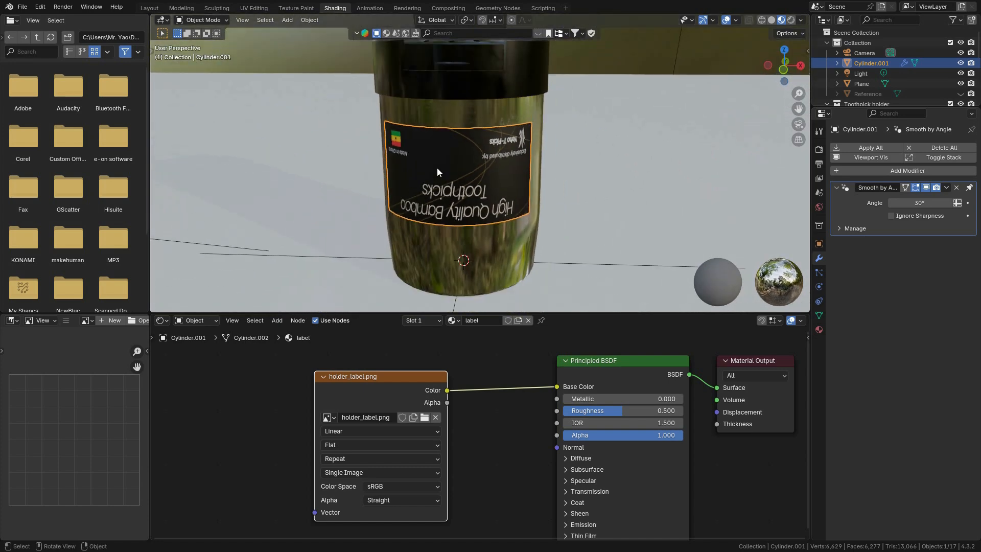
Rotate all the label's UVs by half a turn in the UV Editing workspace so the artwork reads upright.
{"action": "left_click", "coordinate": [252, 9]}
{"action": "scroll", "coordinate": [647, 284], "scroll_direction": "down", "scroll_amount": 4}
{"action": "scroll", "coordinate": [659, 292], "scroll_direction": "up", "scroll_amount": 3}
{"action": "scroll", "coordinate": [660, 301], "scroll_direction": "down", "scroll_amount": 1}
{"action": "scroll", "coordinate": [326, 321], "scroll_direction": "down", "scroll_amount": 4}
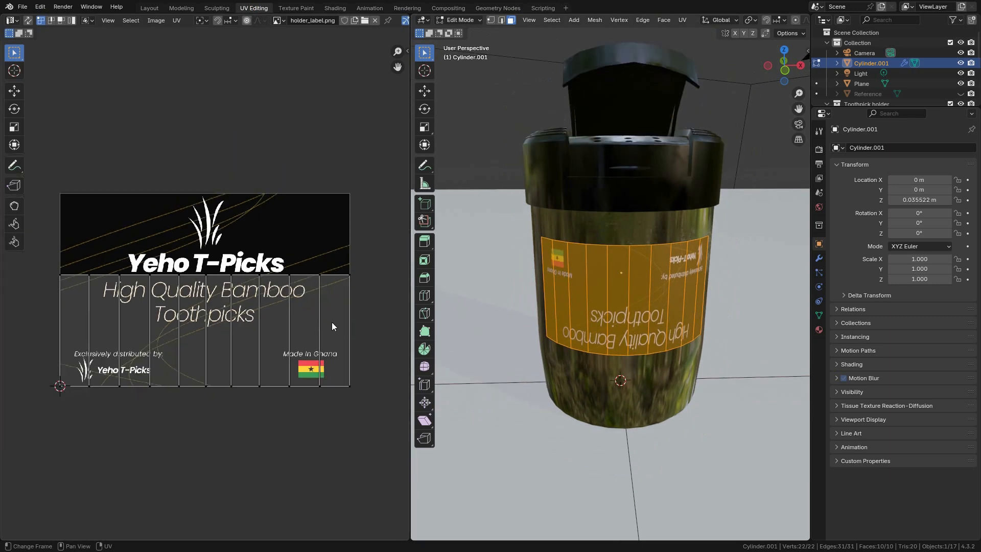
{"action": "key", "text": "a"}
{"action": "key", "text": "r"}
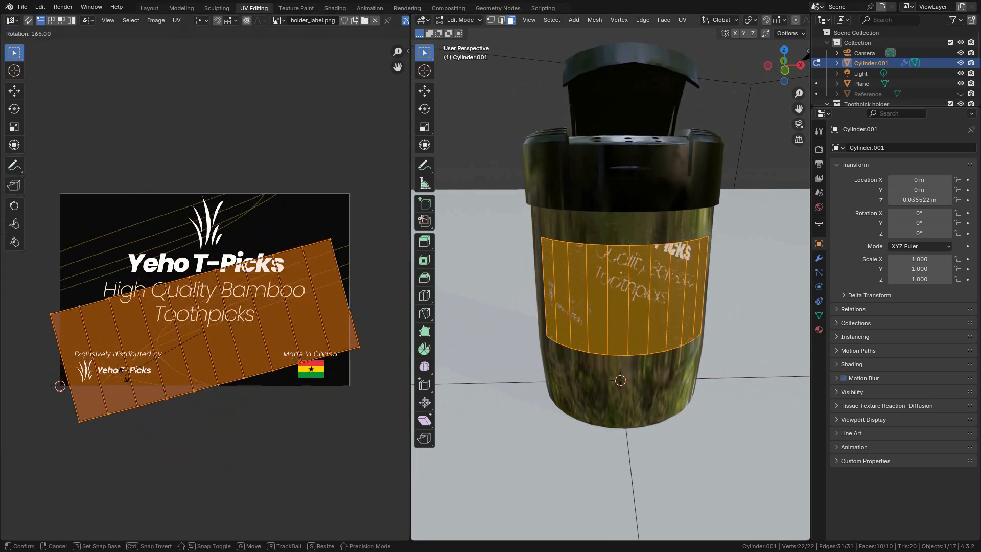
{"action": "left_click", "coordinate": [117, 355]}
{"action": "scroll", "coordinate": [275, 326], "scroll_direction": "down", "scroll_amount": 1}
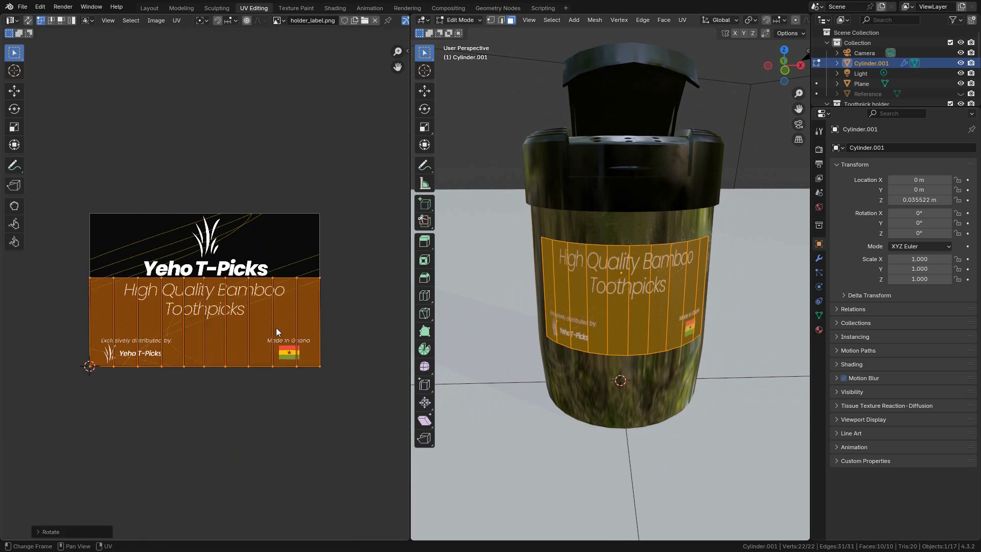
{"action": "key", "text": "s"}
{"action": "key", "text": "y"}
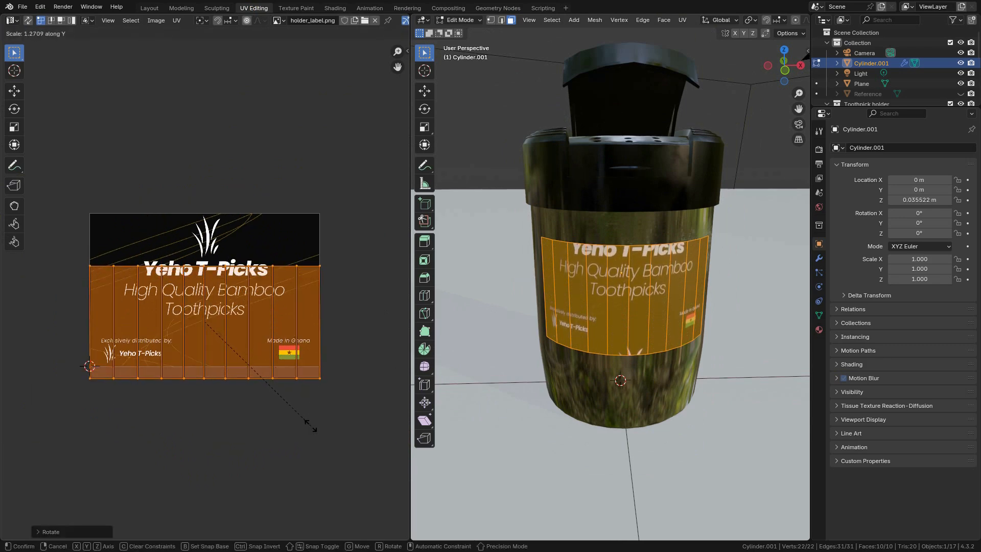
{"action": "key", "text": "g"}
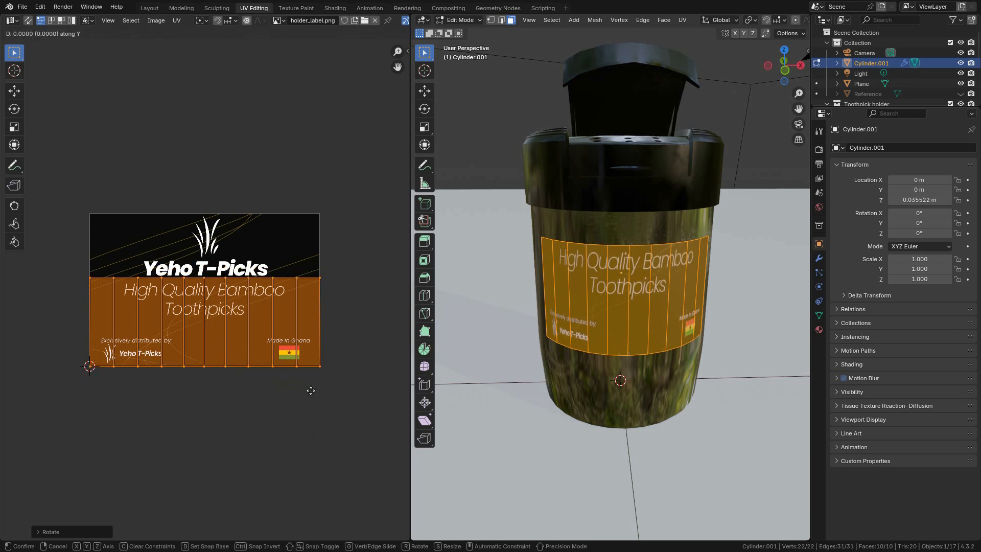
{"action": "right_click", "coordinate": [320, 364]}
Move only the top row of UV vertices about 0.28 up along Y to the image's upper edge.
{"action": "left_click_drag", "start_coordinate": [59, 231], "coordinate": [329, 303]}
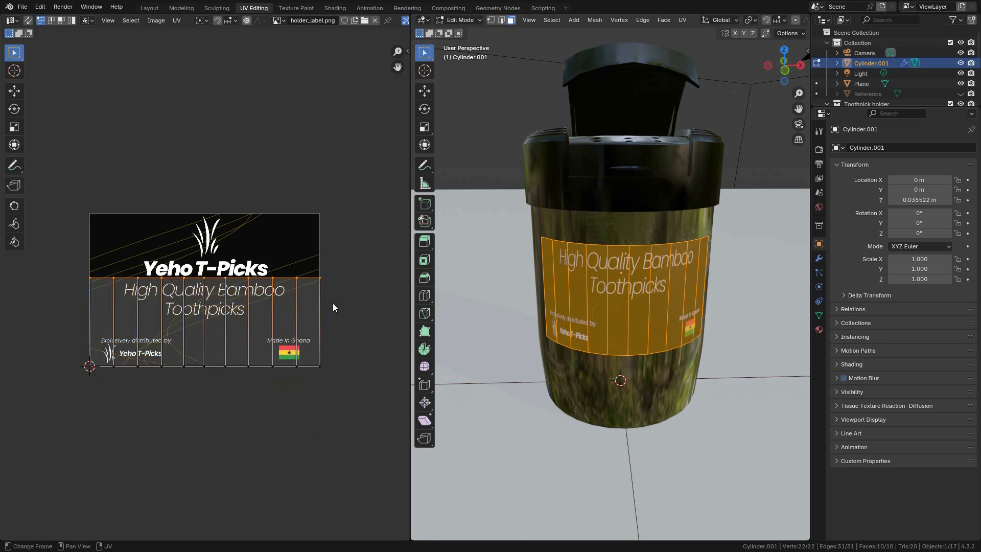
{"action": "key", "text": "g"}
{"action": "key", "text": "y"}
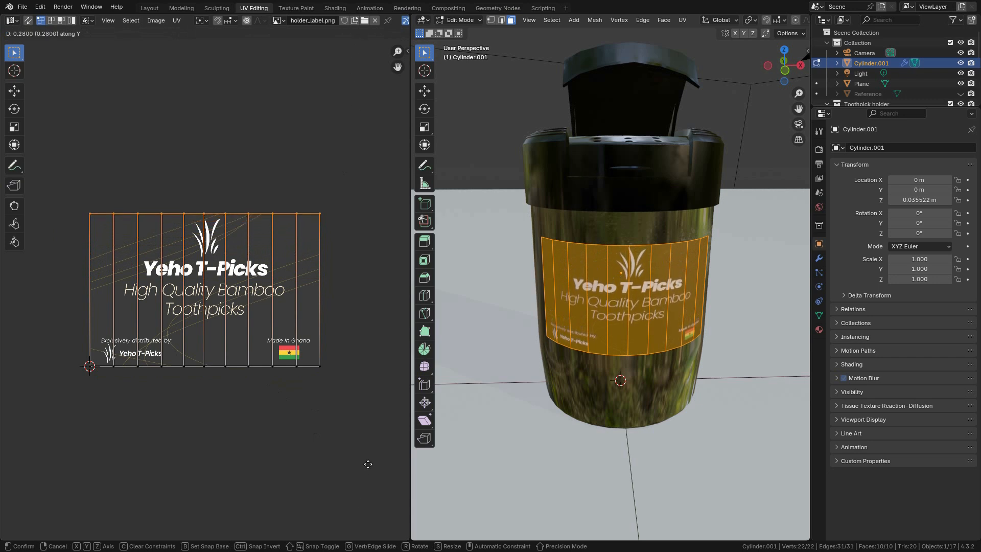
{"action": "left_click", "coordinate": [368, 467]}
Return to Object Mode and examine the label artwork on the holder up close and from an angle.
{"action": "scroll", "coordinate": [686, 333], "scroll_direction": "up", "scroll_amount": 2}
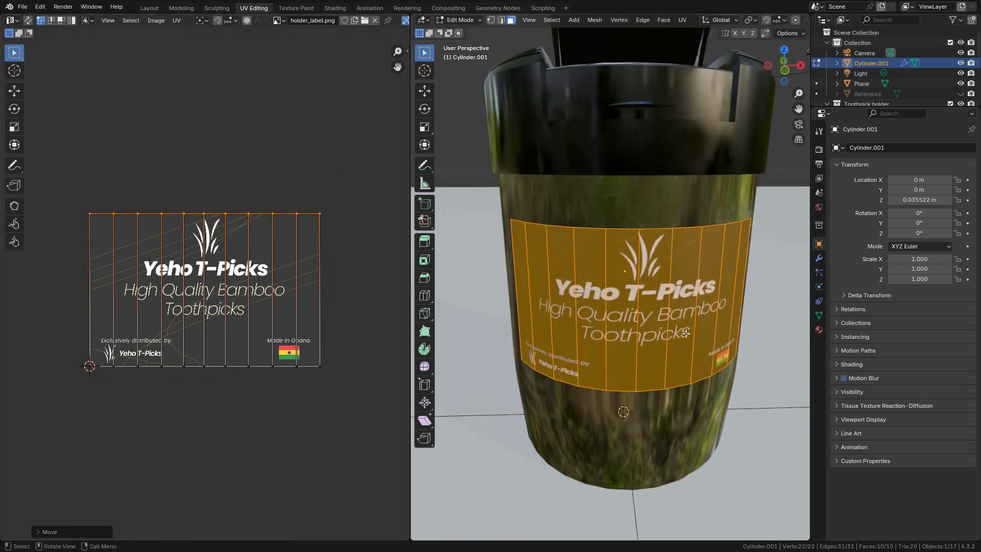
{"action": "scroll", "coordinate": [706, 348], "scroll_direction": "up", "scroll_amount": 2}
{"action": "mouse_move", "coordinate": [697, 412]}
{"action": "middle_mouse_down"}
{"action": "mouse_move", "coordinate": [682, 410]}
{"action": "mouse_move", "coordinate": [692, 399]}
{"action": "middle_mouse_up"}
{"action": "key", "text": "ctrl+Tab"}
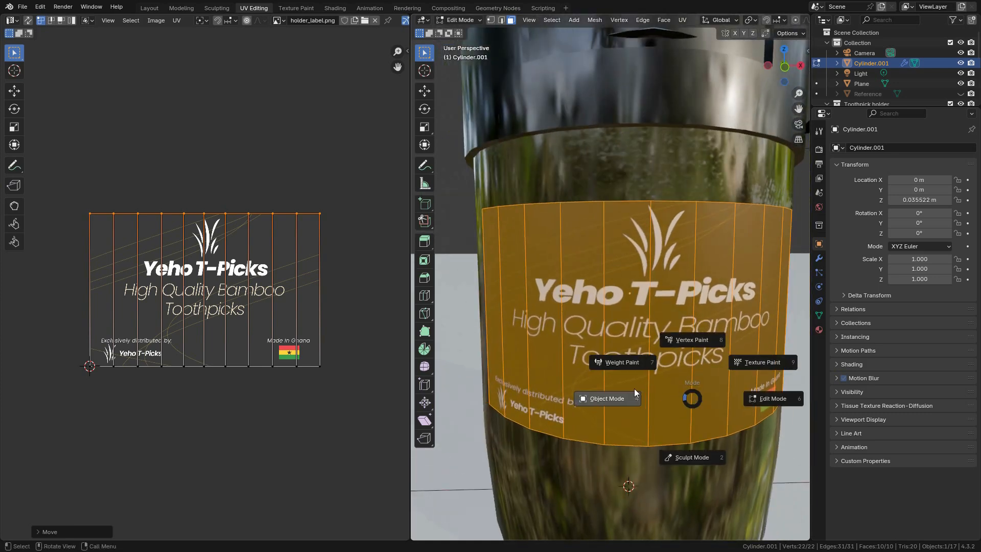
{"action": "left_click", "coordinate": [636, 387]}
{"action": "scroll", "coordinate": [632, 384], "scroll_direction": "down", "scroll_amount": 2}
{"action": "middle_click_drag", "start_coordinate": [632, 383], "coordinate": [566, 345]}
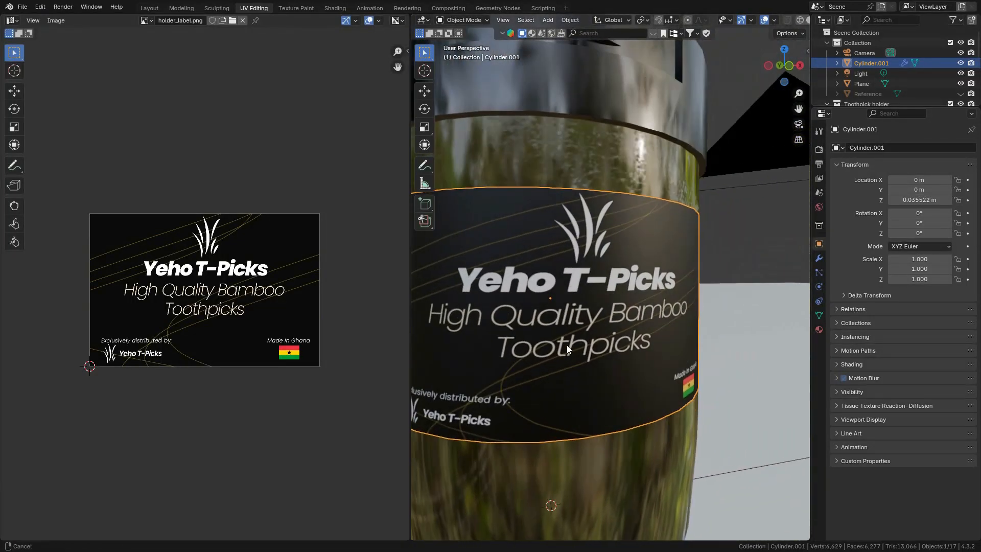
{"action": "scroll", "coordinate": [650, 329], "scroll_direction": "up", "scroll_amount": 4}
{"action": "scroll", "coordinate": [668, 348], "scroll_direction": "down", "scroll_amount": 2}
{"action": "scroll", "coordinate": [659, 327], "scroll_direction": "down", "scroll_amount": 5}
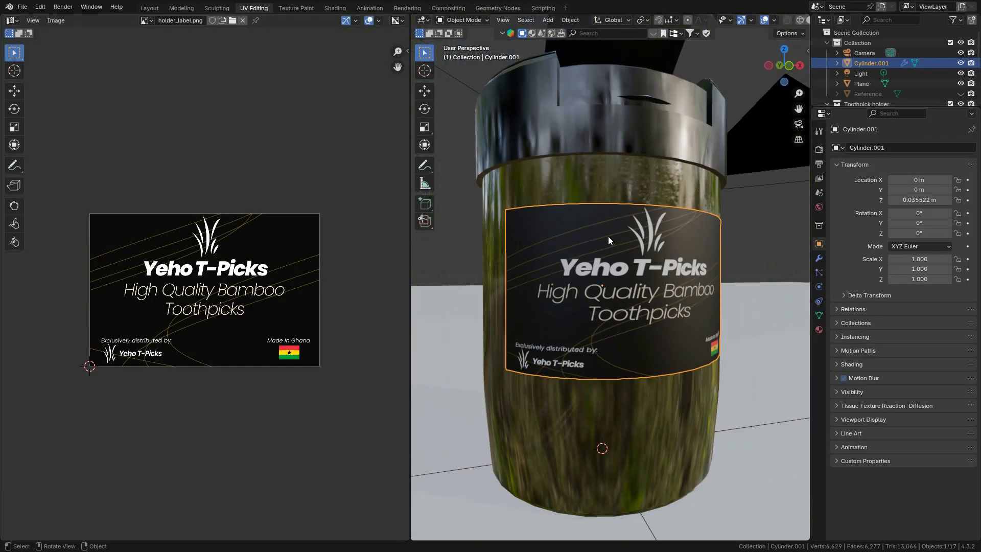
Switch to the Shading workspace, inspect the label artwork up close and save the file.
{"action": "left_click", "coordinate": [149, 8]}
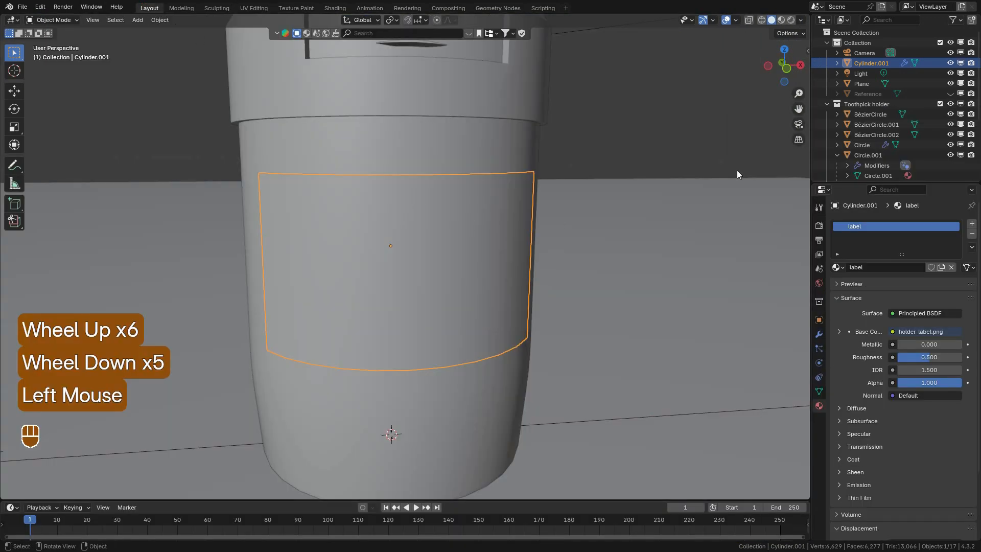
{"action": "left_click", "coordinate": [335, 7]}
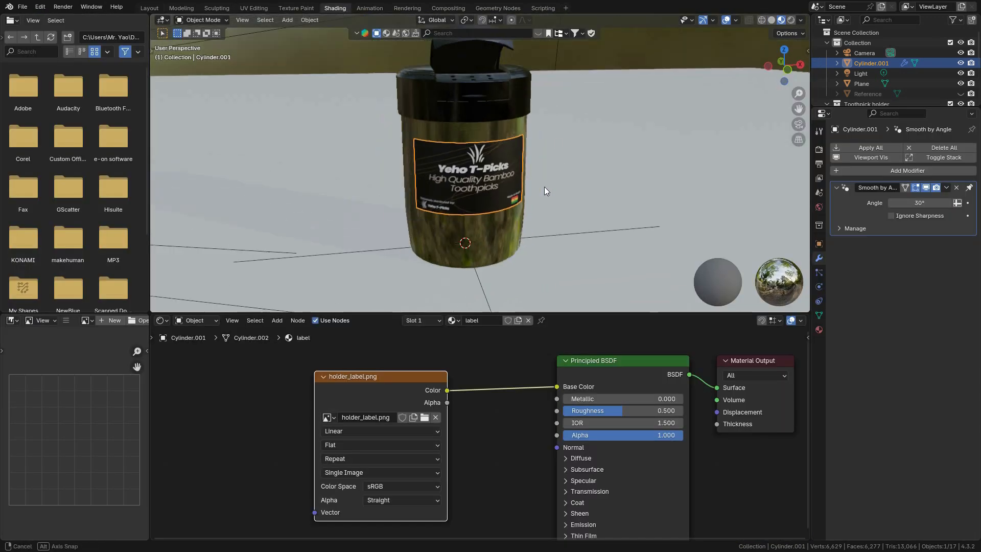
{"action": "scroll", "coordinate": [584, 182], "scroll_direction": "up", "scroll_amount": 5}
{"action": "middle_click_drag", "start_coordinate": [565, 221], "coordinate": [586, 235]}
{"action": "scroll", "coordinate": [581, 235], "scroll_direction": "up", "scroll_amount": 2}
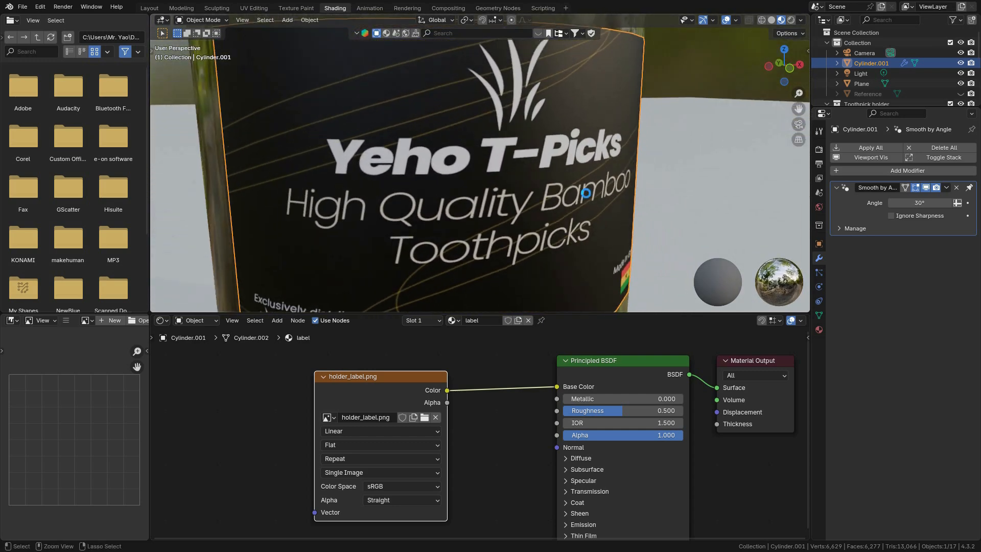
{"action": "key", "text": "ctrl+s"}
Apply Shade Smooth to the curved label object.
{"action": "left_click", "coordinate": [575, 144]}
{"action": "right_click", "coordinate": [575, 143]}
{"action": "left_click", "coordinate": [575, 144]}
{"action": "scroll", "coordinate": [513, 198], "scroll_direction": "down", "scroll_amount": 3}
{"action": "middle_click_drag", "start_coordinate": [514, 198], "coordinate": [538, 214]}
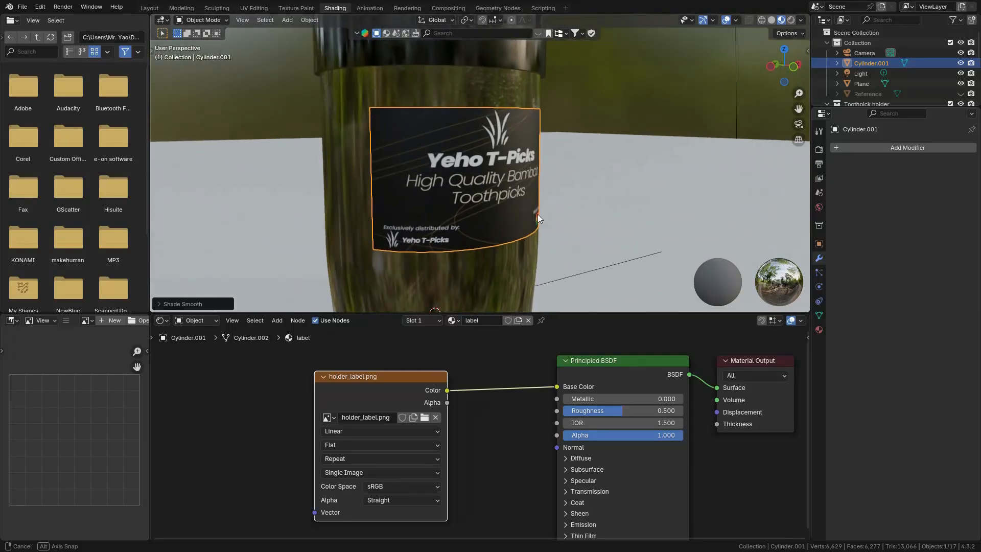
Add a second Image Texture node to the label material and link its Color output to the Principled BSDF's Roughness.
{"action": "scroll", "coordinate": [506, 277], "scroll_direction": "up", "scroll_amount": 2}
{"action": "left_click_drag", "start_coordinate": [384, 395], "coordinate": [259, 385]}
{"action": "middle_click_drag", "start_coordinate": [387, 407], "coordinate": [554, 403]}
{"action": "scroll", "coordinate": [613, 396], "scroll_direction": "down", "scroll_amount": 2}
{"action": "scroll", "coordinate": [547, 424], "scroll_direction": "up", "scroll_amount": 1}
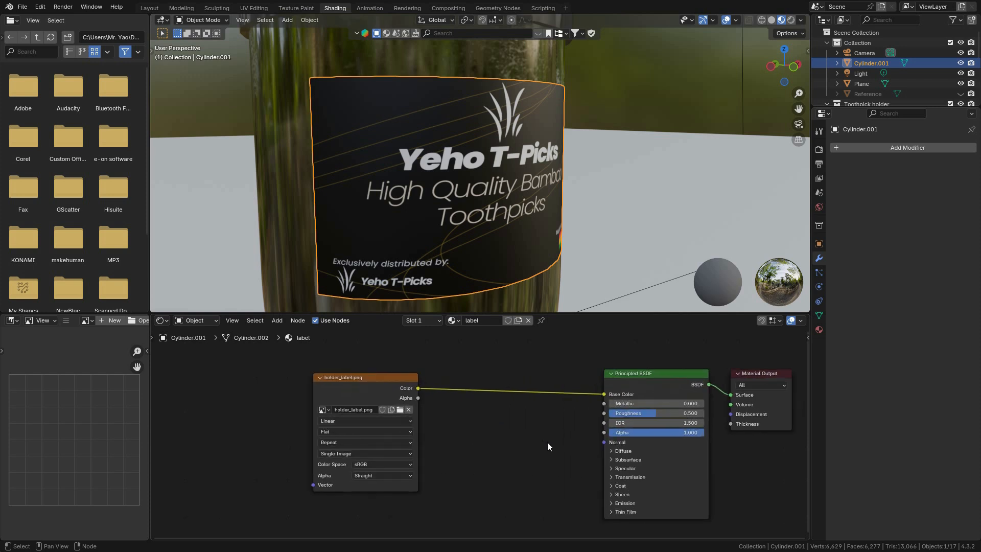
{"action": "key", "text": "shift+a"}
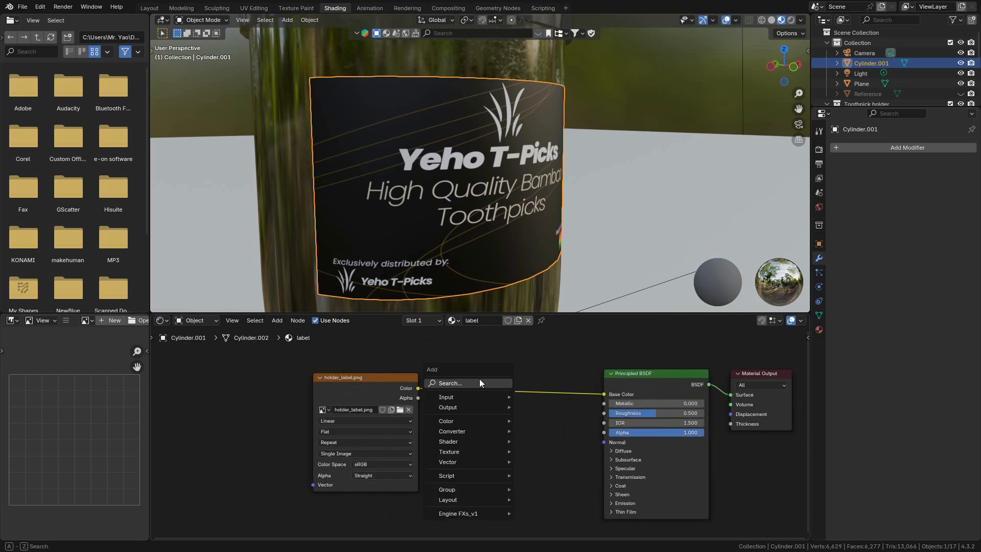
{"action": "left_click", "coordinate": [480, 378]}
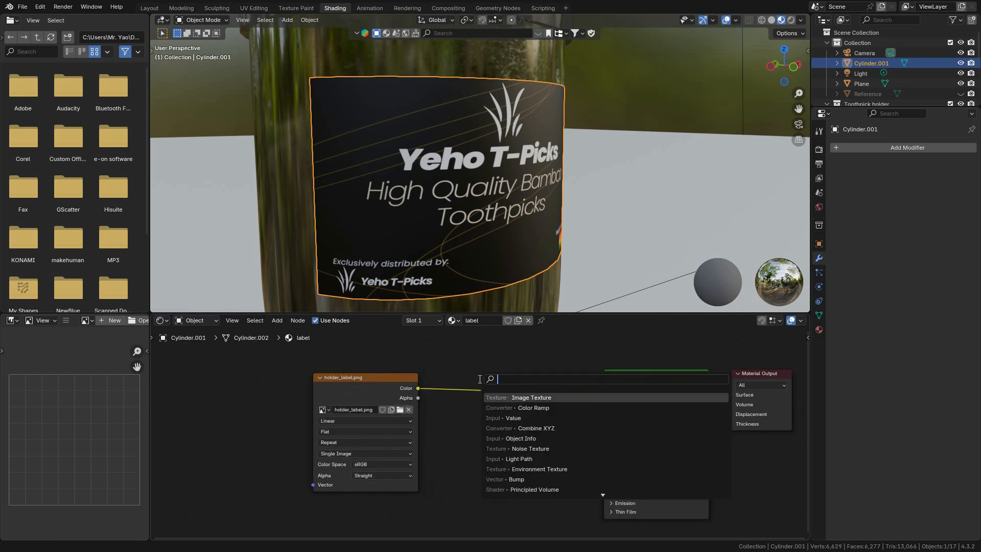
{"action": "left_click", "coordinate": [544, 397]}
{"action": "left_click", "coordinate": [460, 426]}
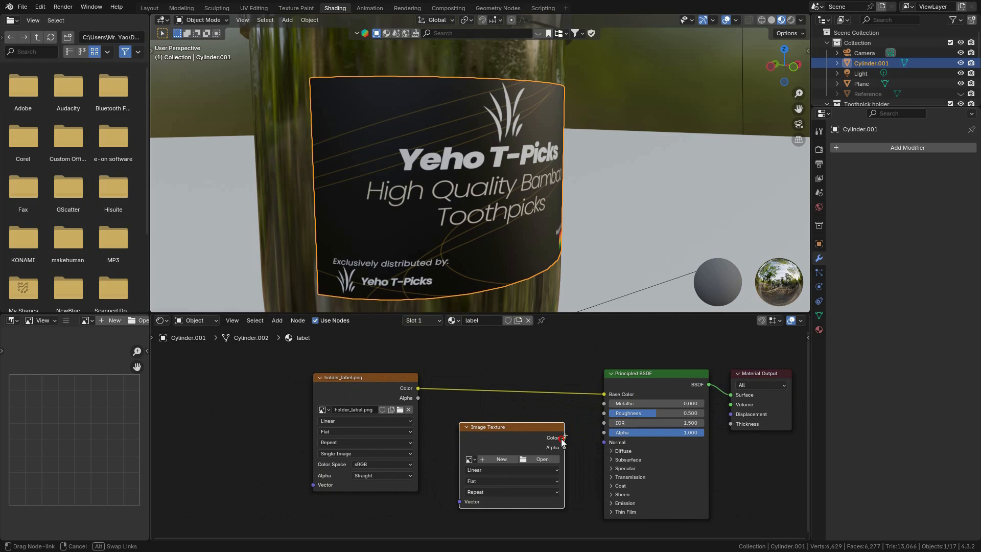
{"action": "left_click_drag", "start_coordinate": [605, 413], "coordinate": [604, 413]}
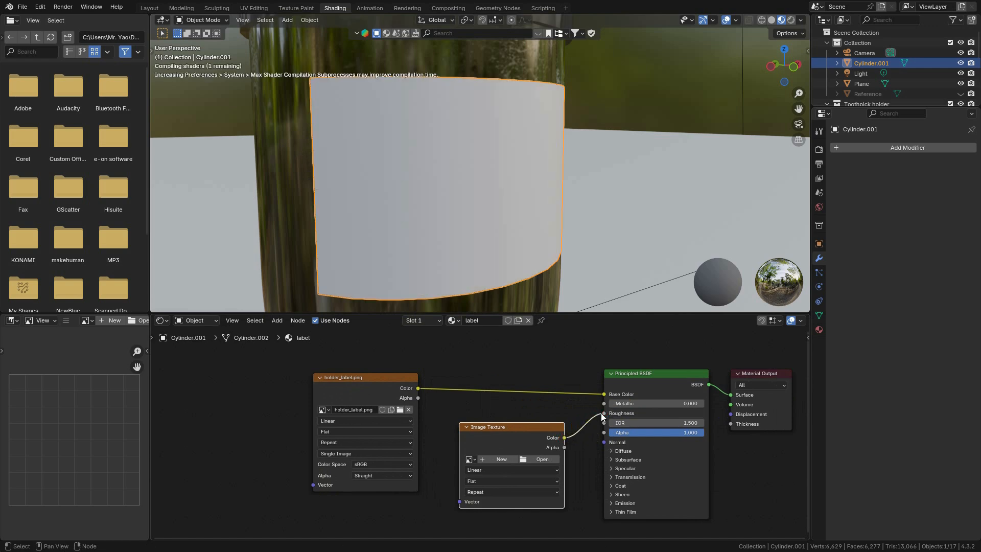
Load Smudges01_4K.png from the Surface Imperfections folder into the new Image Texture node and move the node clear of the shader.
{"action": "left_click", "coordinate": [543, 459]}
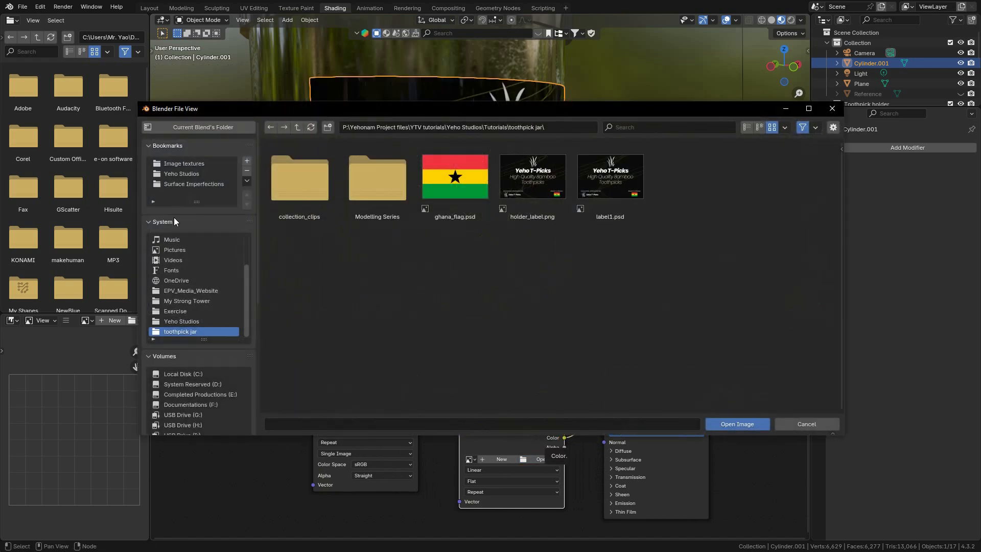
{"action": "left_click", "coordinate": [193, 187]}
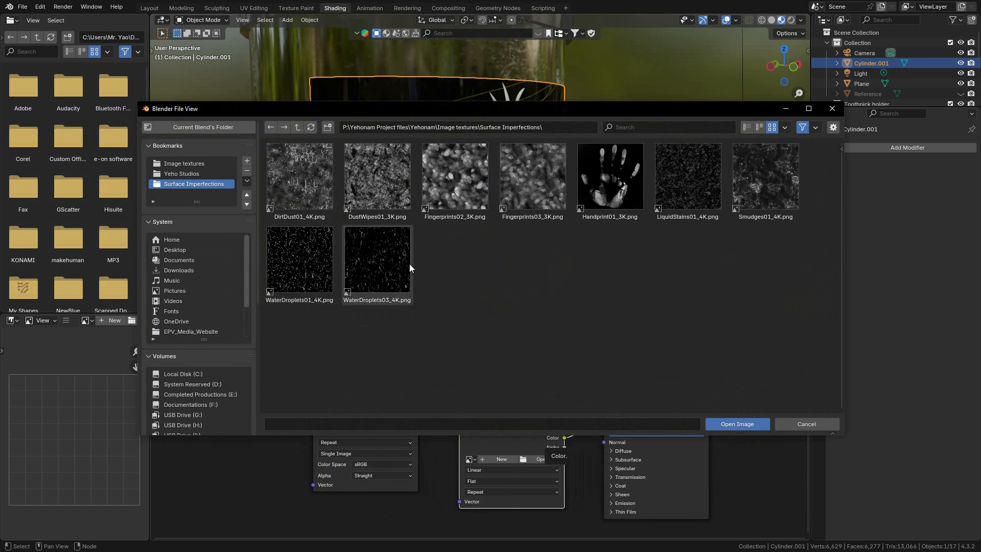
{"action": "left_click", "coordinate": [460, 219]}
{"action": "left_click", "coordinate": [764, 196]}
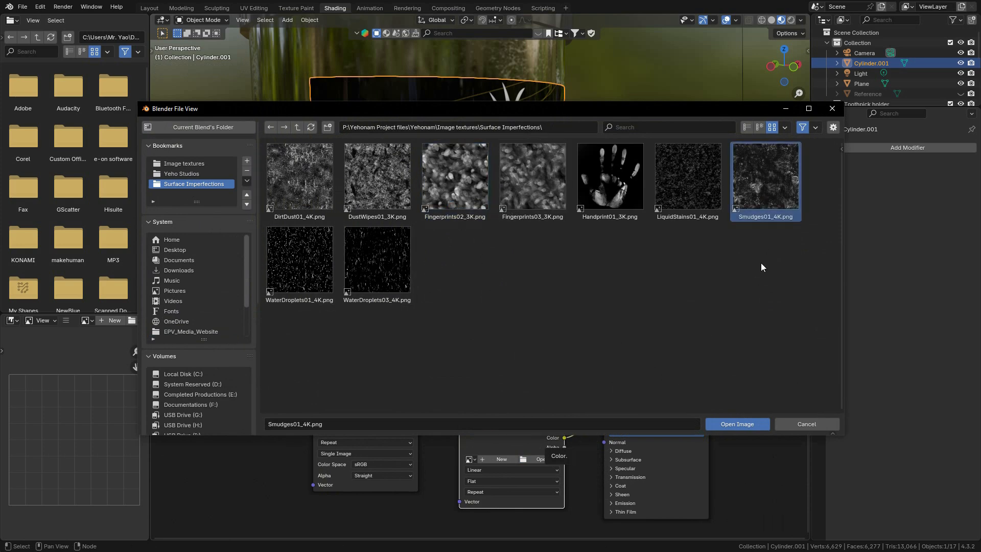
{"action": "left_click", "coordinate": [749, 427]}
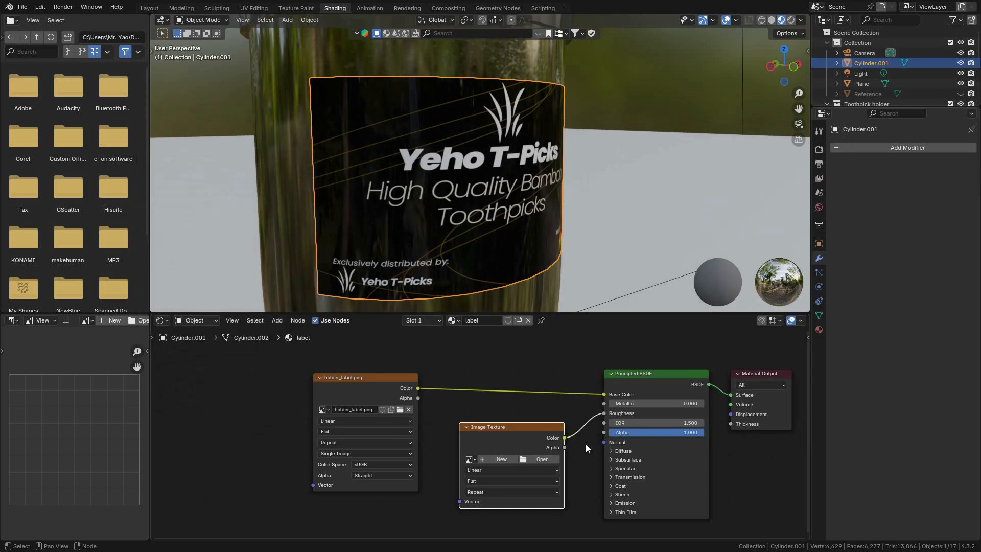
{"action": "middle_click_drag", "start_coordinate": [516, 286], "coordinate": [498, 307]}
{"action": "left_click_drag", "start_coordinate": [509, 433], "coordinate": [476, 440]}
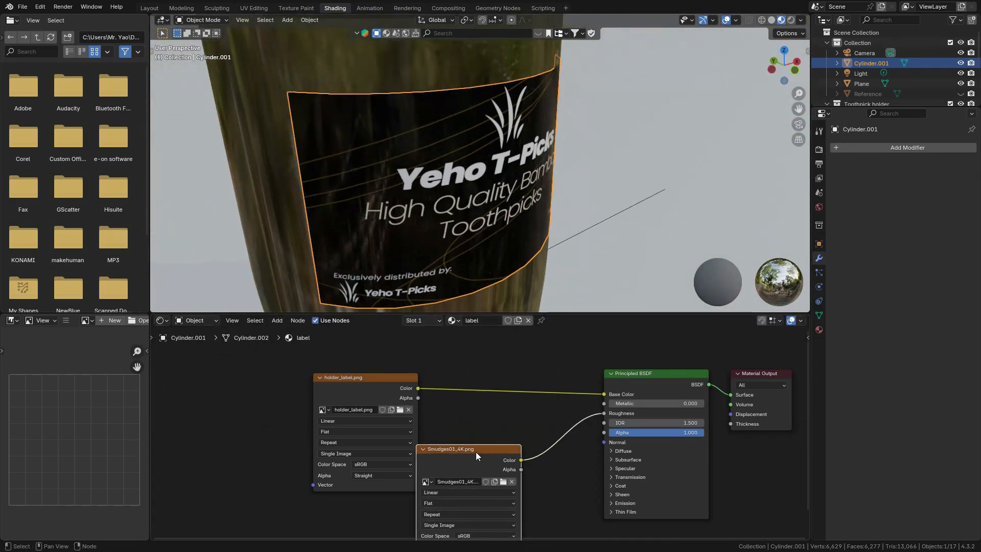
Add Texture Coordinate and Mapping nodes to the smudges texture, driven by UV.
{"action": "middle_click_drag", "start_coordinate": [502, 258], "coordinate": [508, 286]}
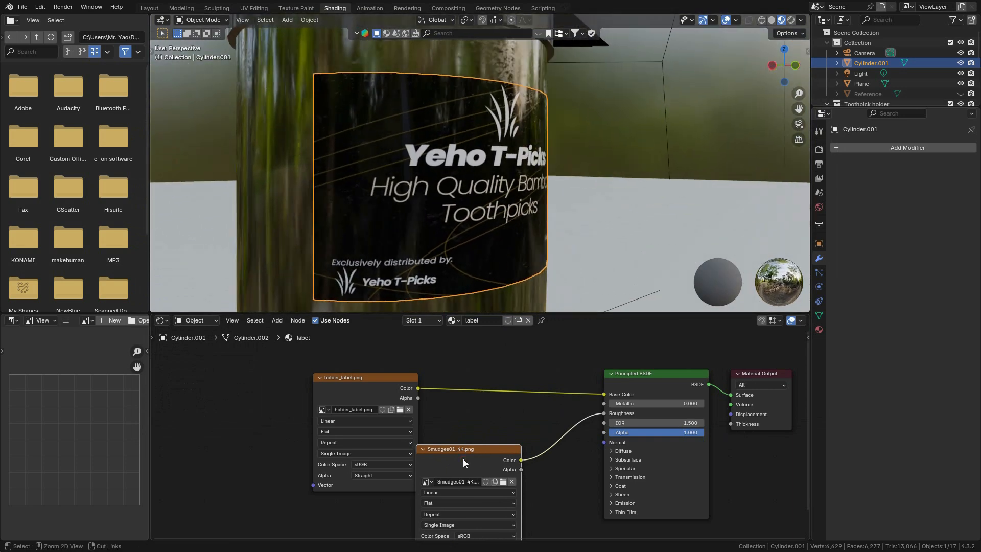
{"action": "key", "text": "ctrl+t"}
{"action": "middle_click_drag", "start_coordinate": [389, 443], "coordinate": [500, 380]}
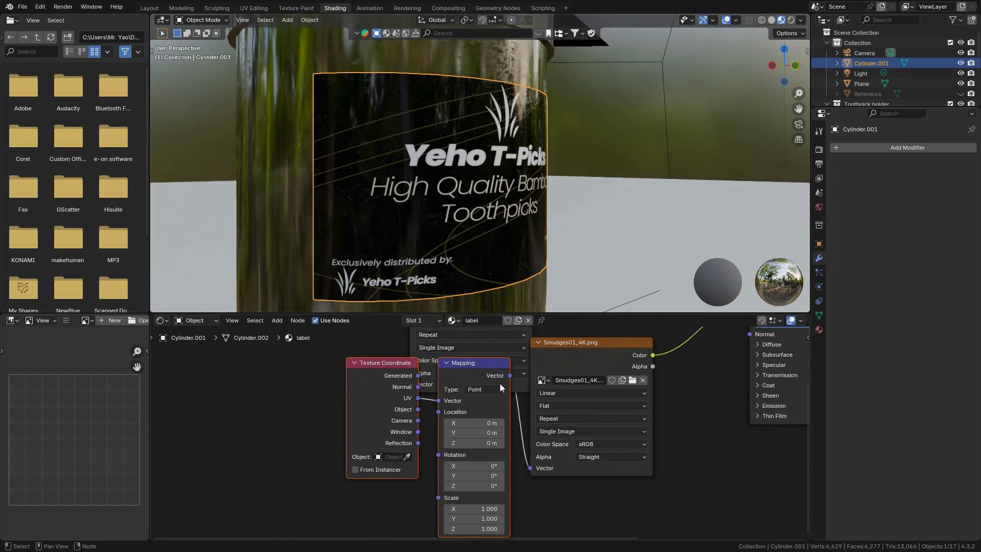
{"action": "scroll", "coordinate": [500, 379], "scroll_direction": "up", "scroll_amount": 2}
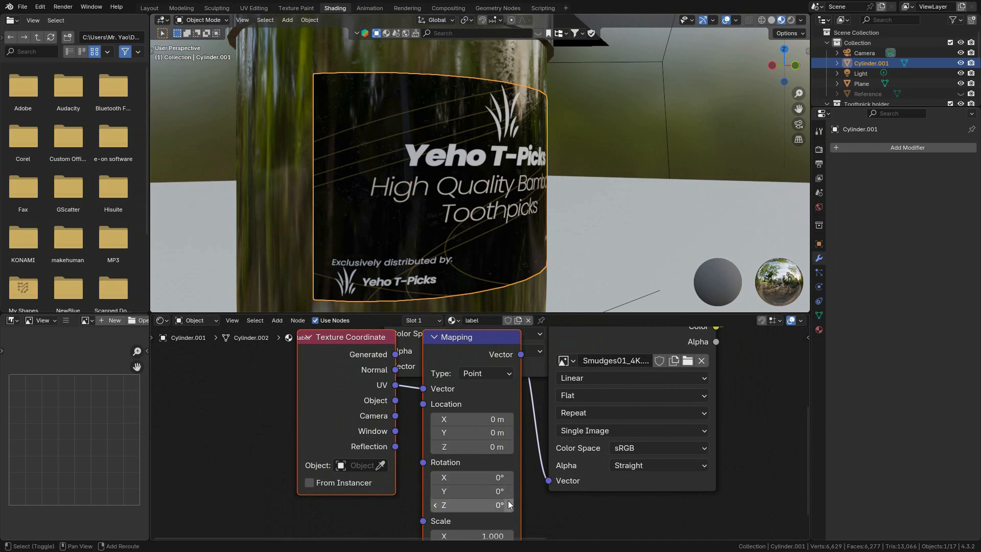
{"action": "middle_click_drag", "start_coordinate": [508, 501], "coordinate": [492, 438]}
{"action": "scroll", "coordinate": [492, 439], "scroll_direction": "up", "scroll_amount": 1}
{"action": "middle_click_drag", "start_coordinate": [494, 211], "coordinate": [519, 172]}
Insert a Color Ramp node between the Smudges01_4K.png Color output and the Principled BSDF's Roughness.
{"action": "middle_click_drag", "start_coordinate": [622, 393], "coordinate": [408, 541], "text": "shift"}
{"action": "scroll", "coordinate": [552, 395], "scroll_direction": "up", "scroll_amount": 1}
{"action": "middle_click_drag", "start_coordinate": [560, 375], "coordinate": [454, 524]}
{"action": "key", "text": "shift+a"}
{"action": "left_click", "coordinate": [418, 410]}
{"action": "type", "text": "color"}
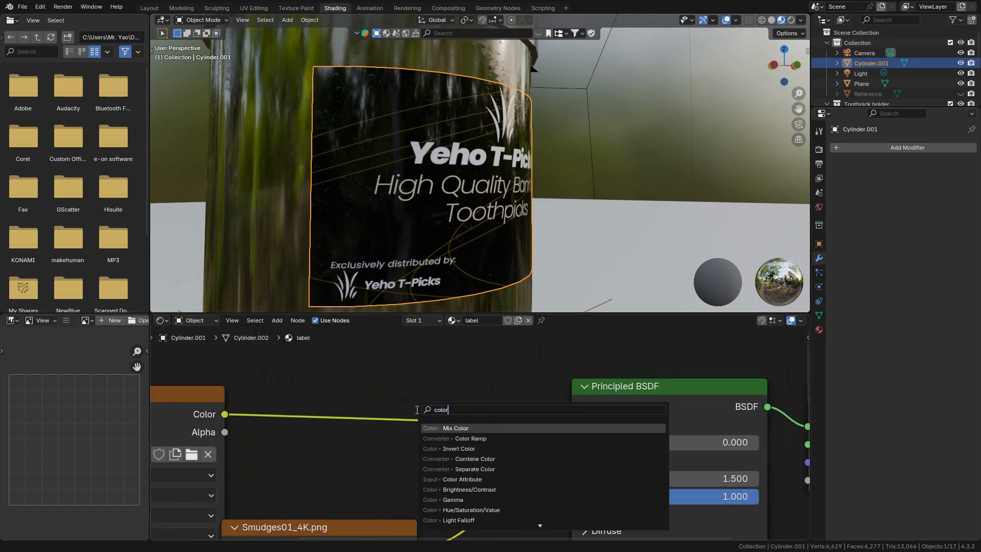
{"action": "left_click", "coordinate": [485, 439]}
{"action": "left_click", "coordinate": [532, 439]}
{"action": "middle_click_drag", "start_coordinate": [584, 478], "coordinate": [573, 442]}
{"action": "middle_click_drag", "start_coordinate": [510, 253], "coordinate": [501, 286]}
{"action": "scroll", "coordinate": [548, 460], "scroll_direction": "up", "scroll_amount": 1}
{"action": "middle_click_drag", "start_coordinate": [548, 475], "coordinate": [528, 430]}
Lighten the Color Ramp's black stop to dark grey and darken its white stop to light grey.
{"action": "left_click", "coordinate": [477, 519]}
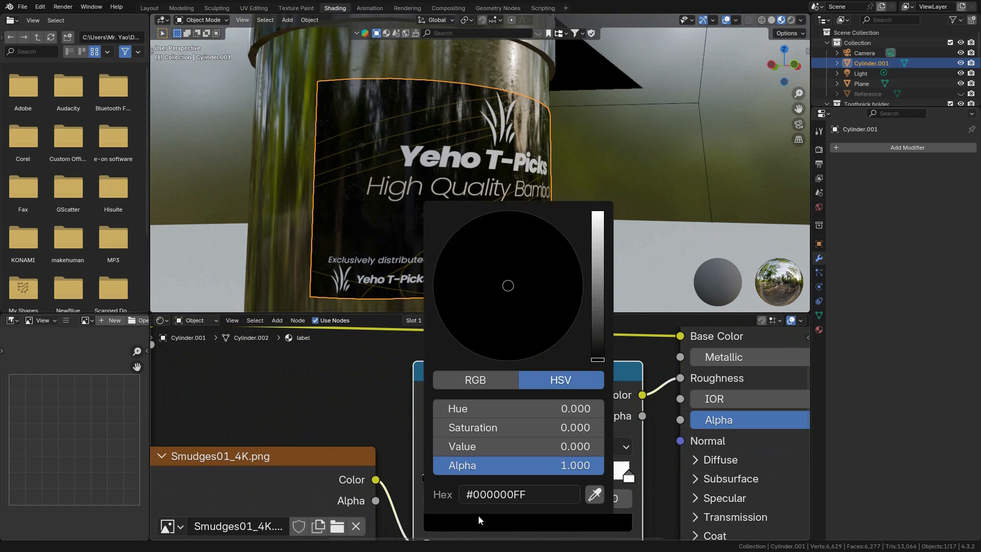
{"action": "left_click_drag", "start_coordinate": [597, 364], "coordinate": [597, 336]}
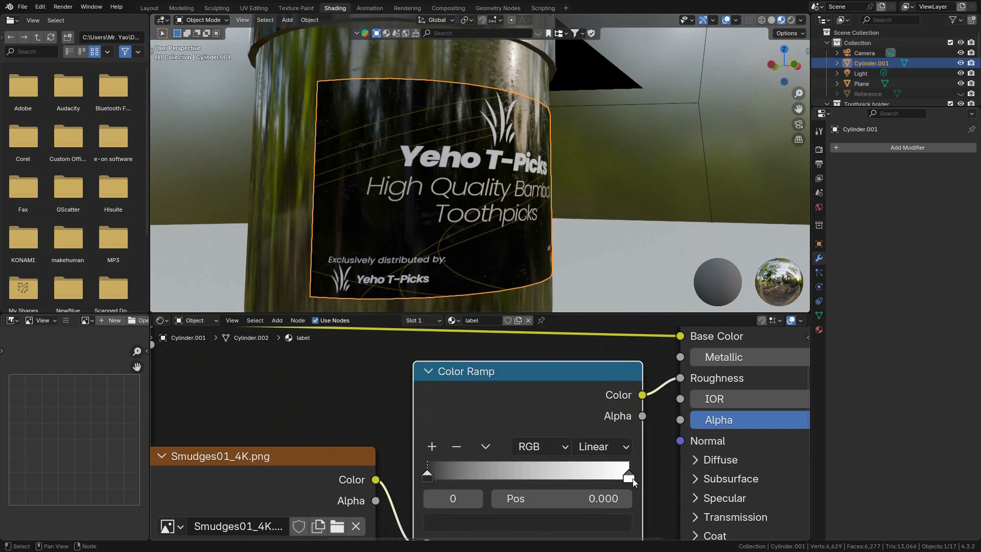
{"action": "left_click", "coordinate": [631, 478]}
{"action": "left_click", "coordinate": [604, 523]}
{"action": "mouse_move", "coordinate": [594, 220]}
{"action": "left_mouse_down"}
{"action": "mouse_move", "coordinate": [598, 324]}
{"action": "mouse_move", "coordinate": [604, 235]}
{"action": "left_mouse_up"}
Move the Color Ramp's dark stop to position 0.564 and lighten its colour to mid grey.
{"action": "left_click_drag", "start_coordinate": [430, 477], "coordinate": [542, 483]}
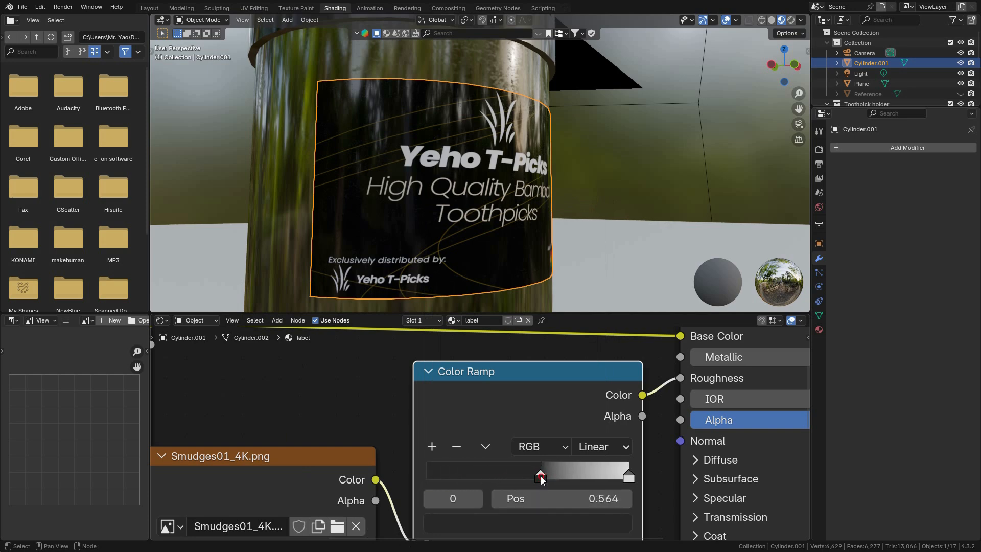
{"action": "left_click", "coordinate": [551, 521]}
{"action": "left_click_drag", "start_coordinate": [600, 358], "coordinate": [597, 280]}
{"action": "middle_click_drag", "start_coordinate": [573, 195], "coordinate": [517, 151]}
{"action": "scroll", "coordinate": [517, 153], "scroll_direction": "up", "scroll_amount": 1}
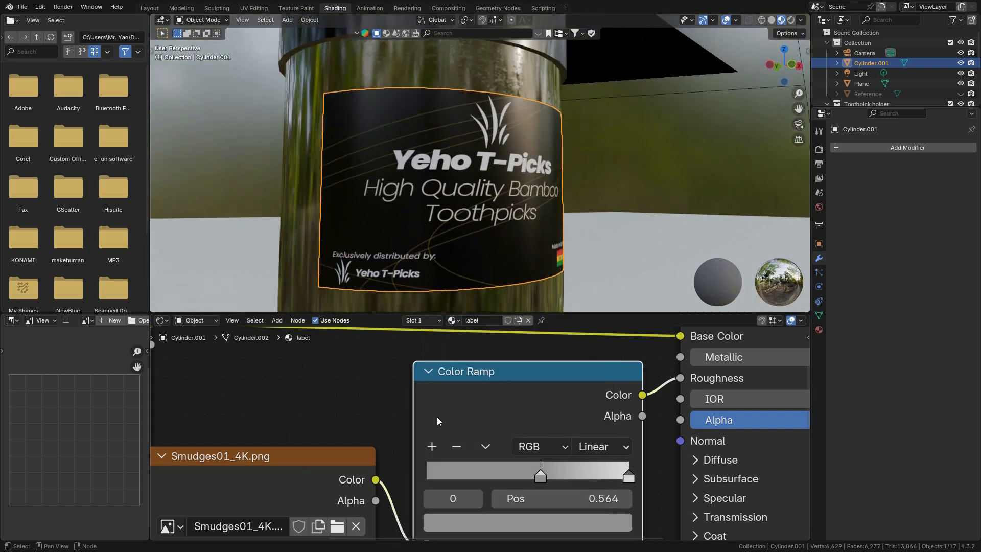
Move the Color Ramp's darker stop to position 0.377 and its lighter stop to 0.673.
{"action": "scroll", "coordinate": [453, 406], "scroll_direction": "down", "scroll_amount": 8}
{"action": "middle_click_drag", "start_coordinate": [331, 461], "coordinate": [328, 504]}
{"action": "middle_click_drag", "start_coordinate": [432, 271], "coordinate": [418, 248]}
{"action": "scroll", "coordinate": [418, 249], "scroll_direction": "up", "scroll_amount": 1}
{"action": "middle_click_drag", "start_coordinate": [381, 465], "coordinate": [463, 415]}
{"action": "scroll", "coordinate": [482, 435], "scroll_direction": "up", "scroll_amount": 2}
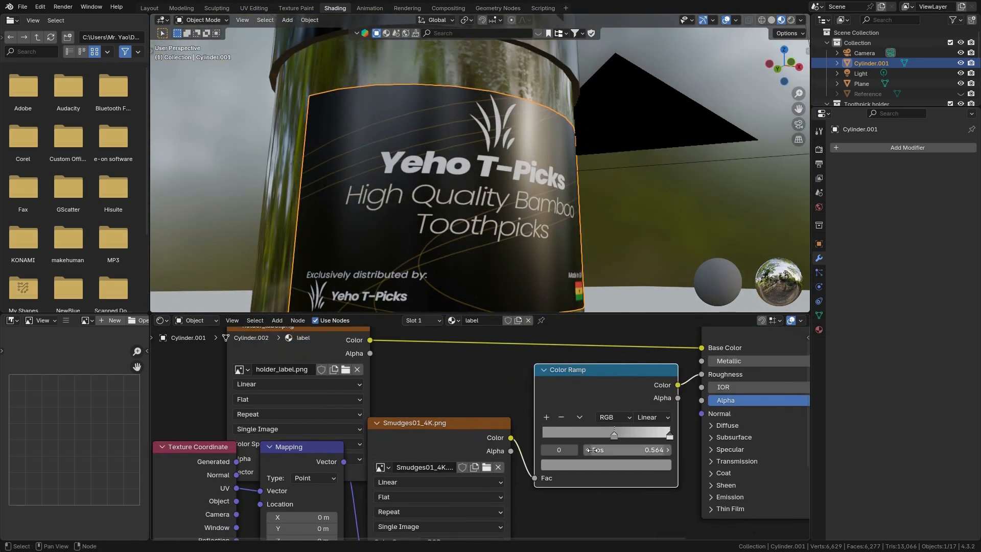
{"action": "left_click_drag", "start_coordinate": [617, 432], "coordinate": [600, 434]}
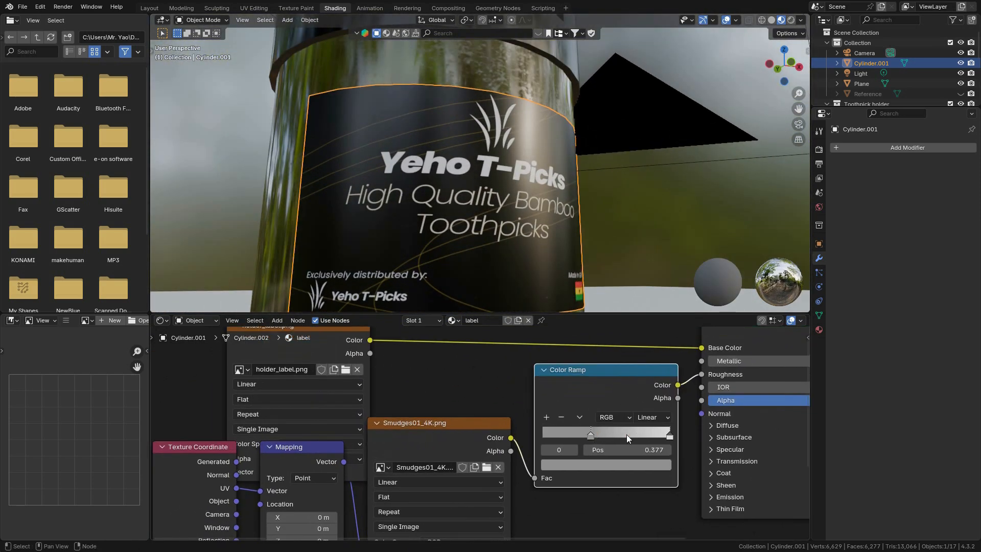
{"action": "left_click", "coordinate": [670, 436]}
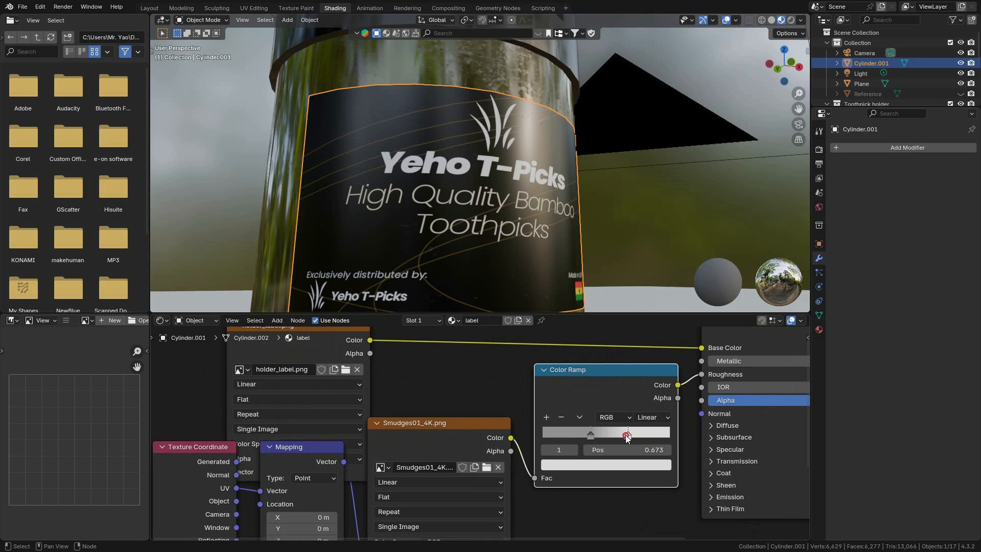
Add a Value node, link it to the Mapping node's Scale input and set it to 0.5.
{"action": "middle_click_drag", "start_coordinate": [452, 513], "coordinate": [574, 384]}
{"action": "key", "text": "shift+a"}
{"action": "left_click", "coordinate": [297, 404]}
{"action": "type", "text": "va"}
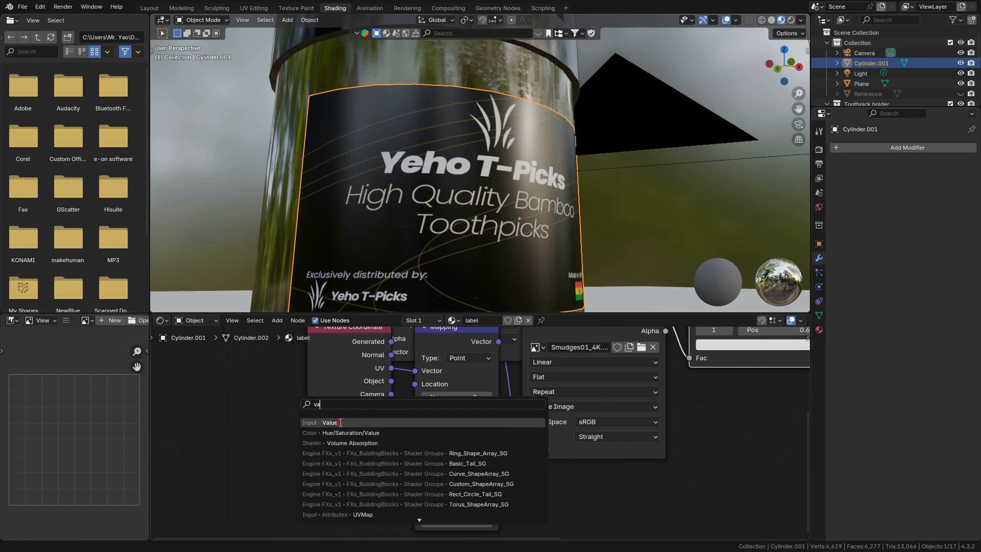
{"action": "left_click", "coordinate": [341, 422]}
{"action": "left_click", "coordinate": [348, 480]}
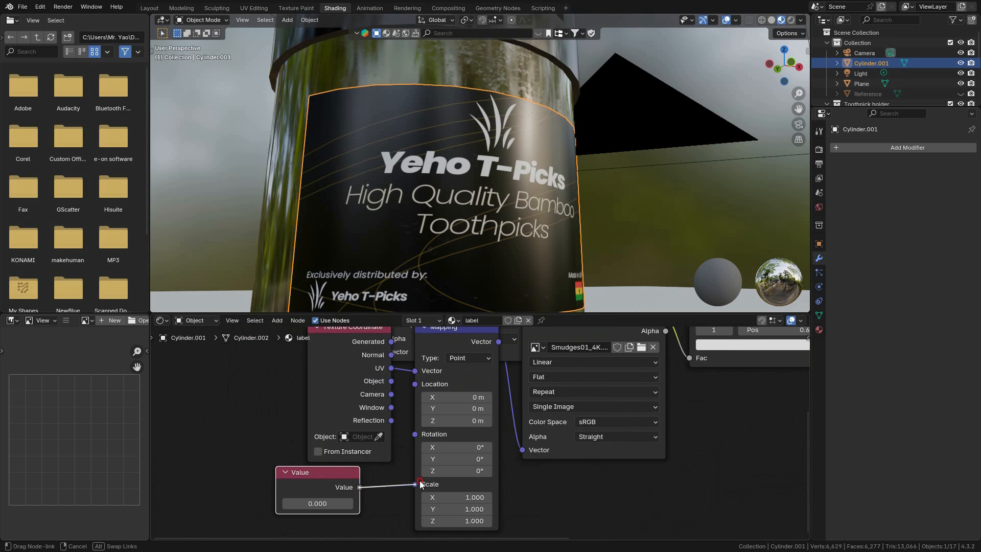
{"action": "left_click_drag", "start_coordinate": [419, 481], "coordinate": [418, 483]}
{"action": "mouse_move", "coordinate": [335, 503]}
{"action": "left_mouse_down"}
{"action": "mouse_move", "coordinate": [358, 502]}
{"action": "mouse_move", "coordinate": [322, 504]}
{"action": "left_mouse_up"}
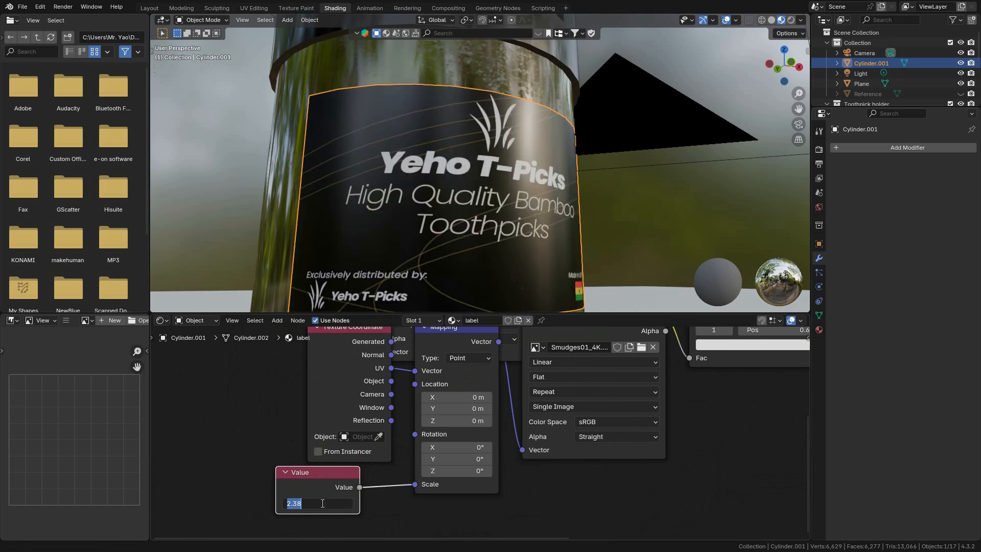
{"action": "type", "text": "0.5"}
{"action": "key", "text": "Return"}
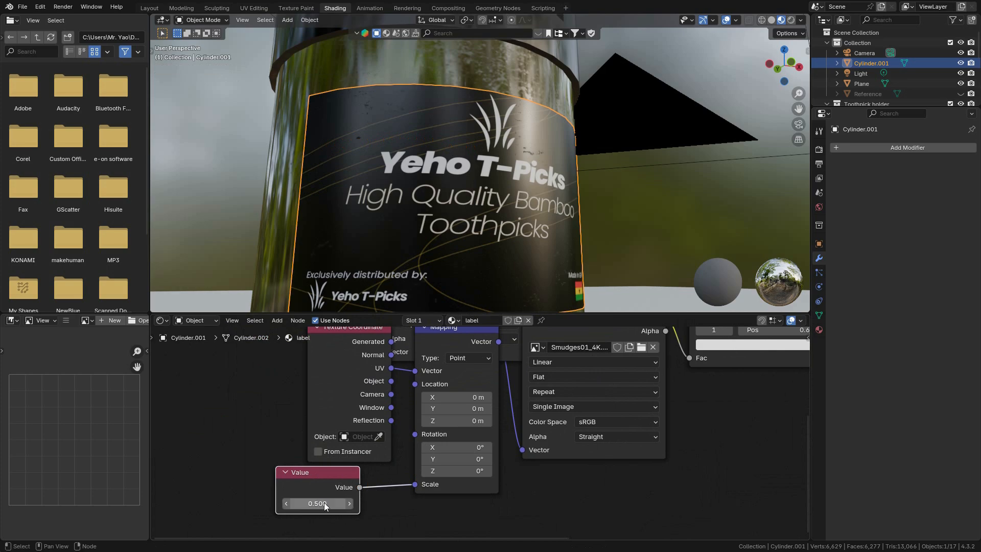
Move the Color Ramp's lighter stop right beside the darker stop at 0.377 to sharpen the smudge contrast.
{"action": "middle_click_drag", "start_coordinate": [543, 65], "coordinate": [609, 345]}
{"action": "scroll", "coordinate": [509, 155], "scroll_direction": "up", "scroll_amount": 3}
{"action": "middle_click_drag", "start_coordinate": [693, 373], "coordinate": [513, 520]}
{"action": "scroll", "coordinate": [602, 506], "scroll_direction": "up", "scroll_amount": 2}
{"action": "left_click_drag", "start_coordinate": [666, 467], "coordinate": [614, 467]}
{"action": "left_click", "coordinate": [582, 466]}
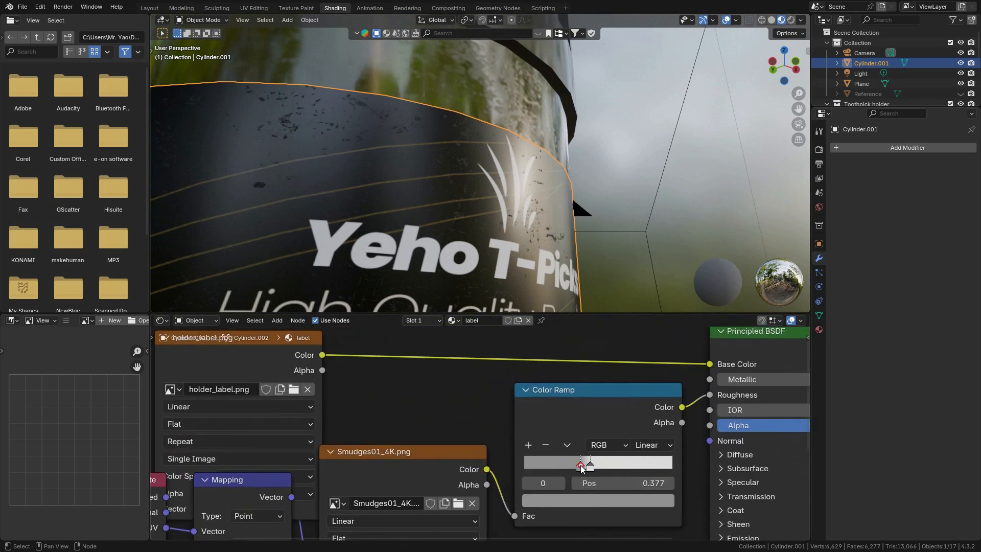
Set the Value node driving the smudge texture's Mapping scale to 0.2 and save the file.
{"action": "scroll", "coordinate": [584, 467], "scroll_direction": "down", "scroll_amount": 5}
{"action": "middle_click_drag", "start_coordinate": [439, 503], "coordinate": [582, 340]}
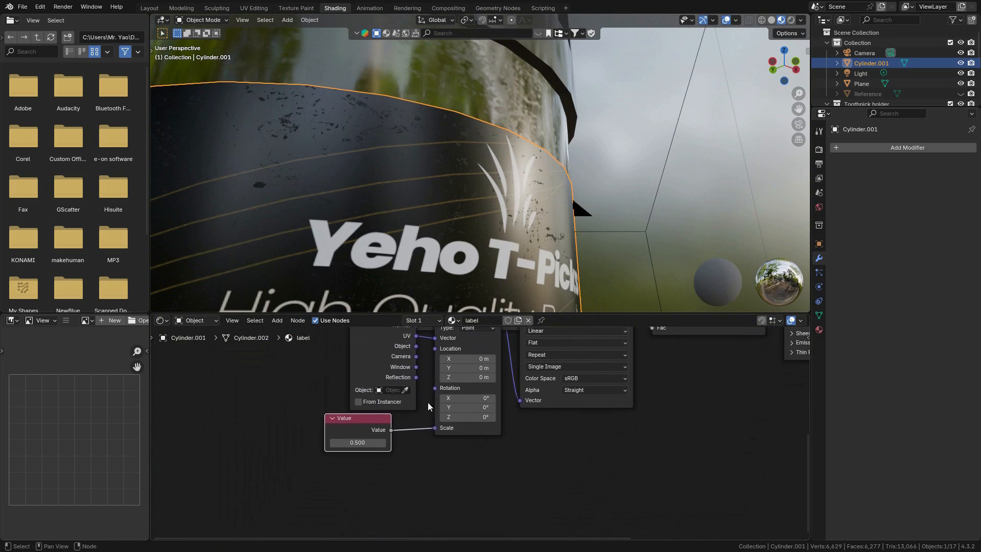
{"action": "scroll", "coordinate": [409, 417], "scroll_direction": "up", "scroll_amount": 2}
{"action": "left_click", "coordinate": [351, 445]}
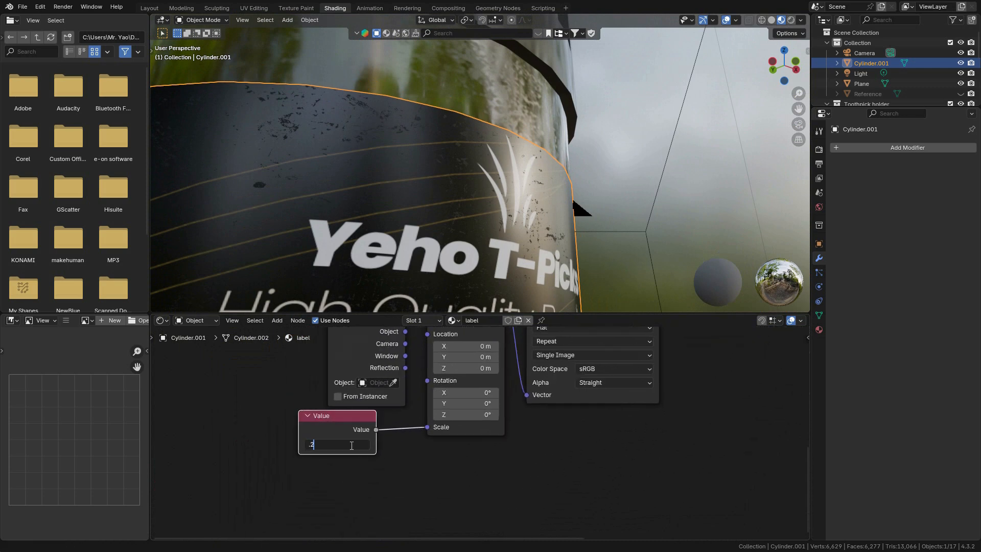
{"action": "key", "text": "Return"}
{"action": "middle_click_drag", "start_coordinate": [484, 127], "coordinate": [501, 213]}
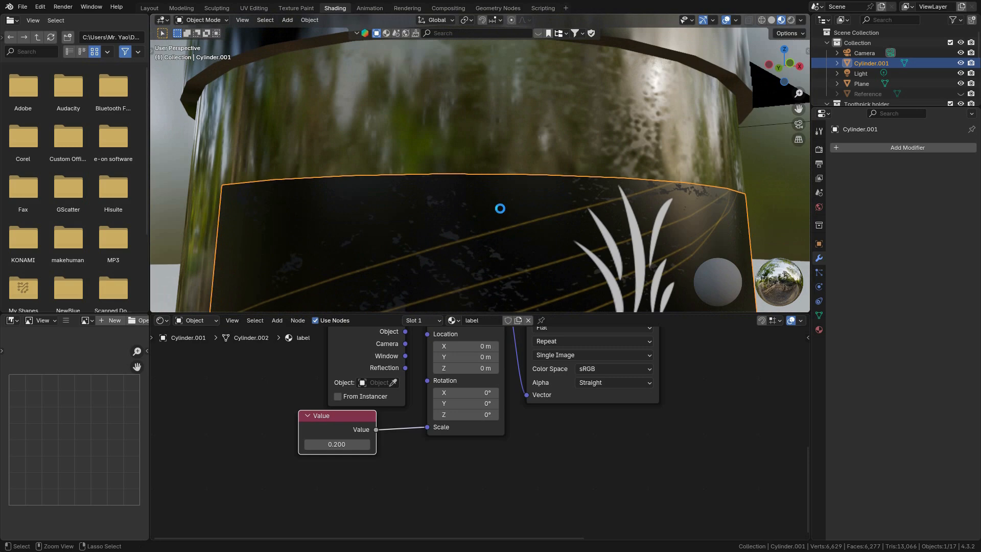
Return to the Layout workspace and view the holder through the camera.
{"action": "left_click", "coordinate": [156, 10]}
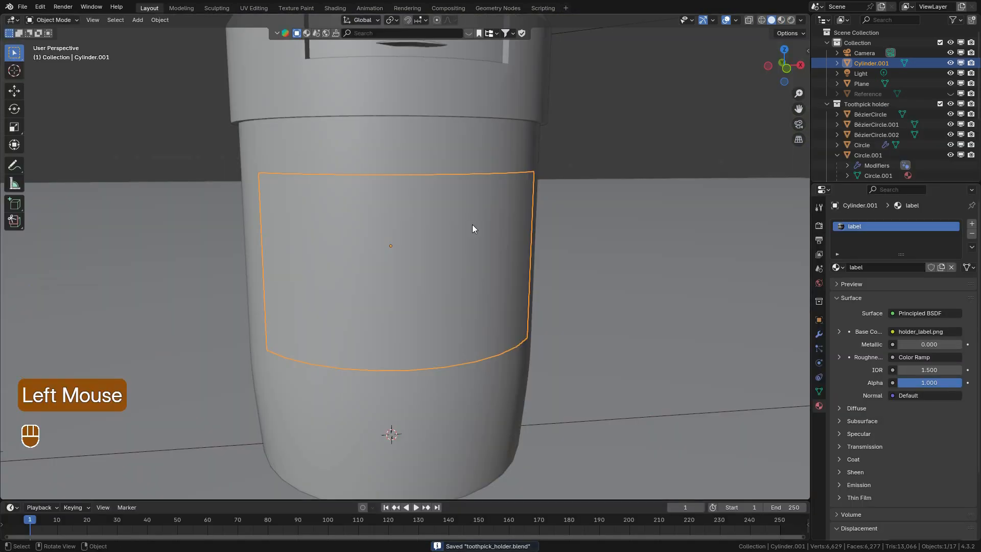
{"action": "key", "text": "KP_0"}
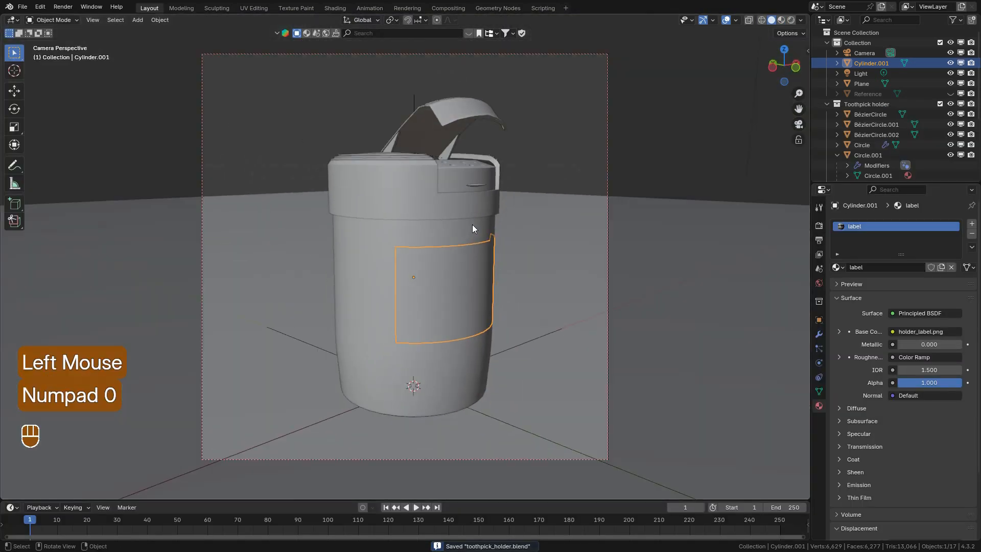
Hide the viewport overlays and preview the holder in rendered shading through the camera.
{"action": "left_click", "coordinate": [728, 21]}
{"action": "left_click", "coordinate": [793, 20]}
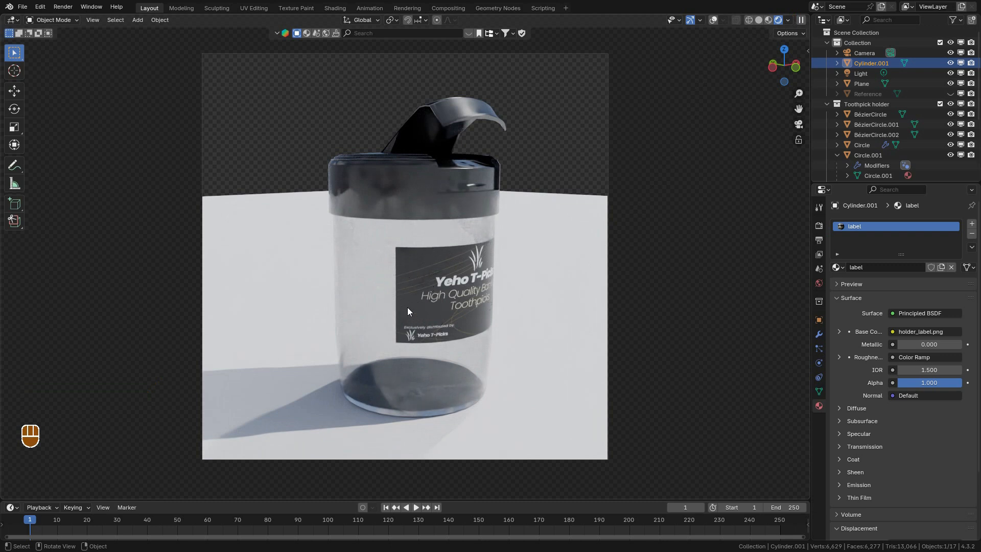
Return the viewport to solid shading with overlays shown and save the file.
{"action": "left_click", "coordinate": [758, 21]}
{"action": "middle_click_drag", "start_coordinate": [687, 117], "coordinate": [710, 62]}
{"action": "scroll", "coordinate": [715, 41], "scroll_direction": "up", "scroll_amount": 2}
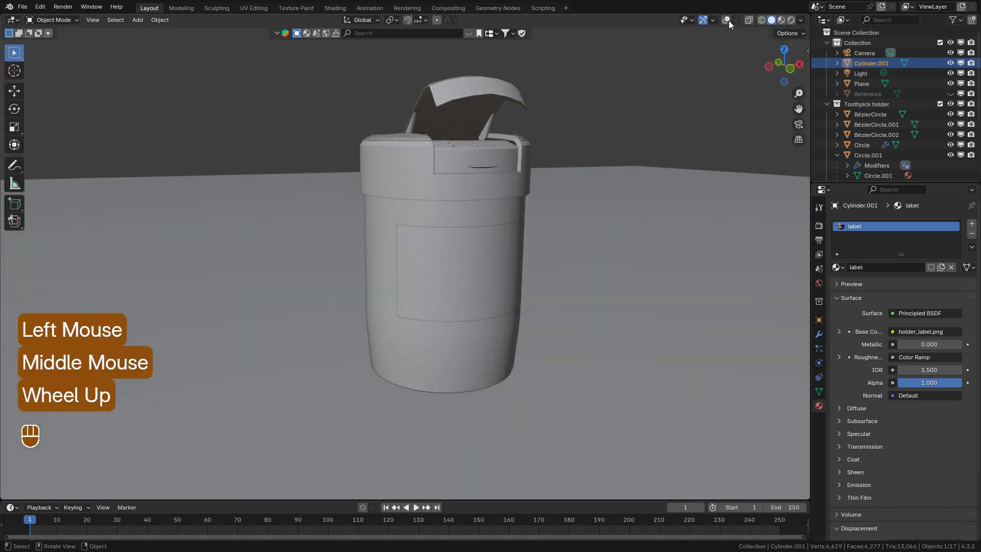
{"action": "left_click", "coordinate": [726, 21]}
{"action": "middle_click_drag", "start_coordinate": [595, 155], "coordinate": [569, 166], "text": "shift"}
{"action": "key", "text": "ctrl+s"}
{"action": "key", "text": "ctrl+s"}
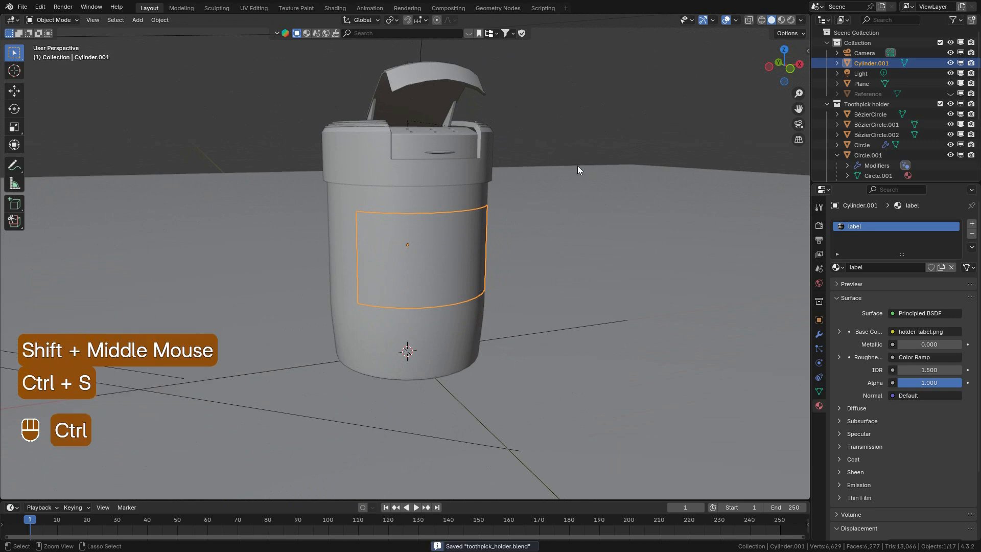
Select the flip lid and display the model as a wireframe in the front orthographic view.
{"action": "middle_click_drag", "start_coordinate": [439, 171], "coordinate": [453, 216]}
{"action": "scroll", "coordinate": [456, 261], "scroll_direction": "up", "scroll_amount": 2}
{"action": "scroll", "coordinate": [456, 261], "scroll_direction": "up", "scroll_amount": 1}
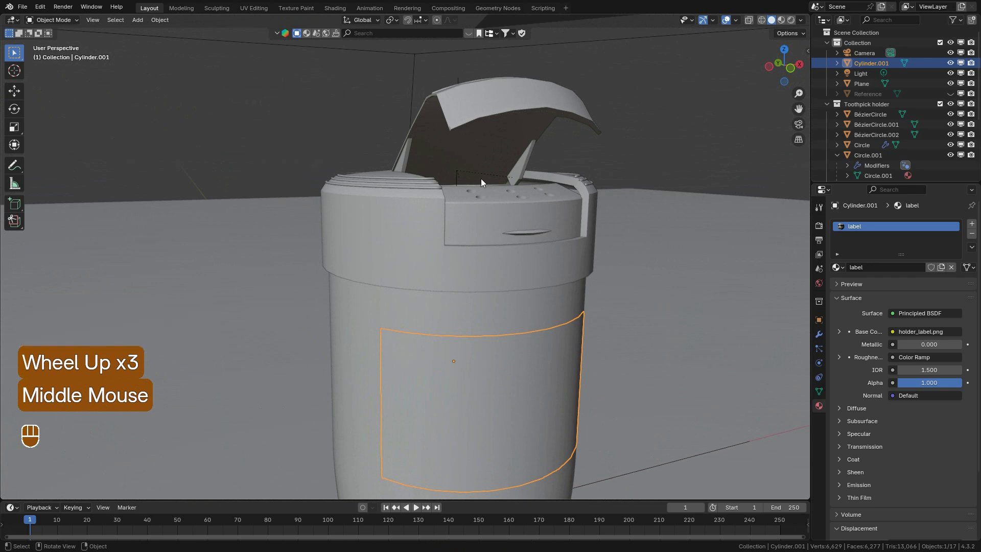
{"action": "scroll", "coordinate": [469, 367], "scroll_direction": "down", "scroll_amount": 3}
{"action": "scroll", "coordinate": [469, 367], "scroll_direction": "up", "scroll_amount": 2}
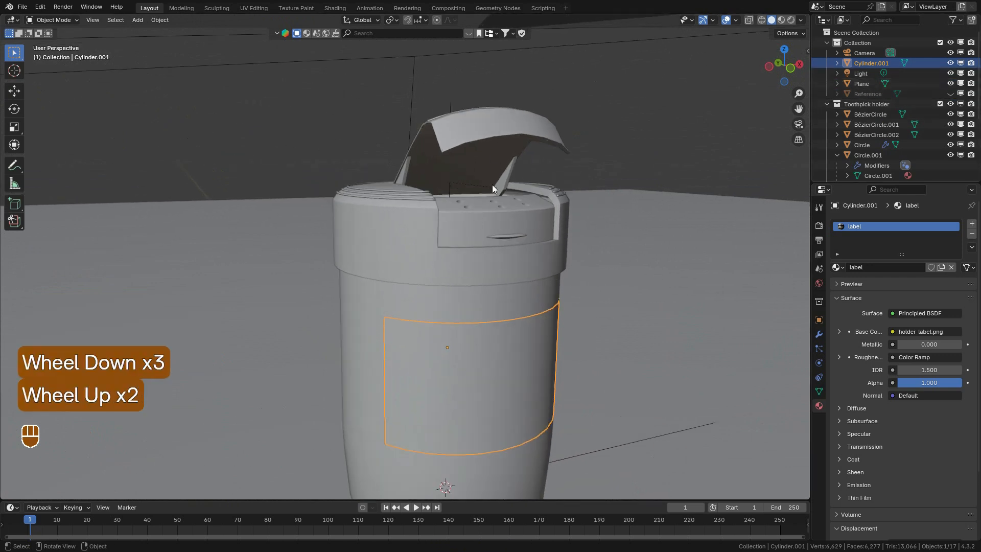
{"action": "left_click", "coordinate": [491, 138]}
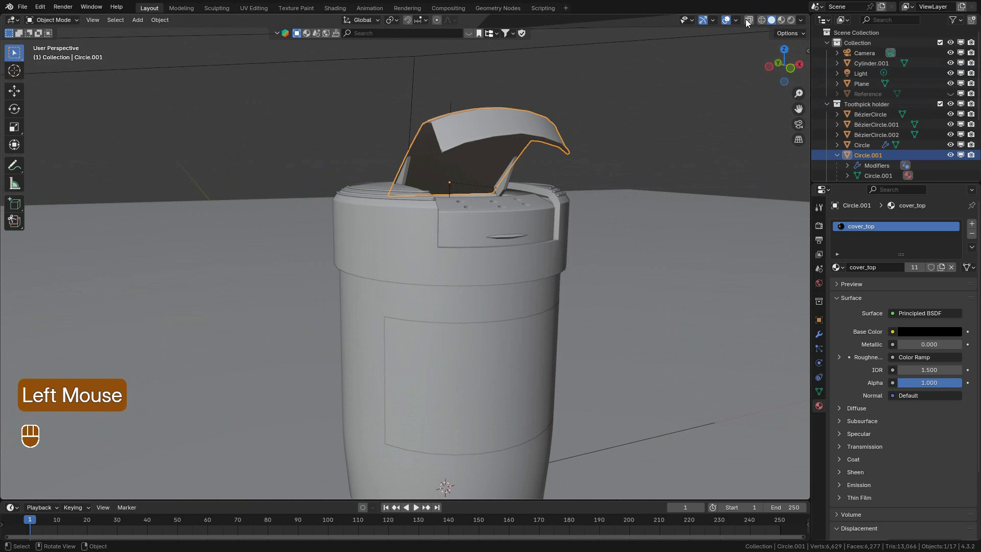
{"action": "left_click", "coordinate": [762, 21]}
{"action": "key", "text": "KP_1"}
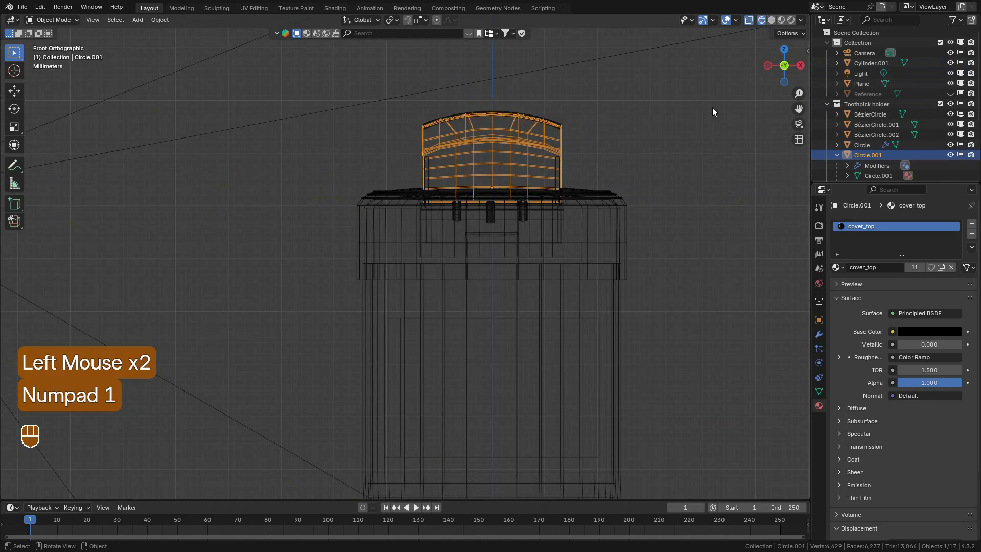
Box-select all the cover parts at the top of the holder and take the camera out of the selection.
{"action": "left_click", "coordinate": [293, 150]}
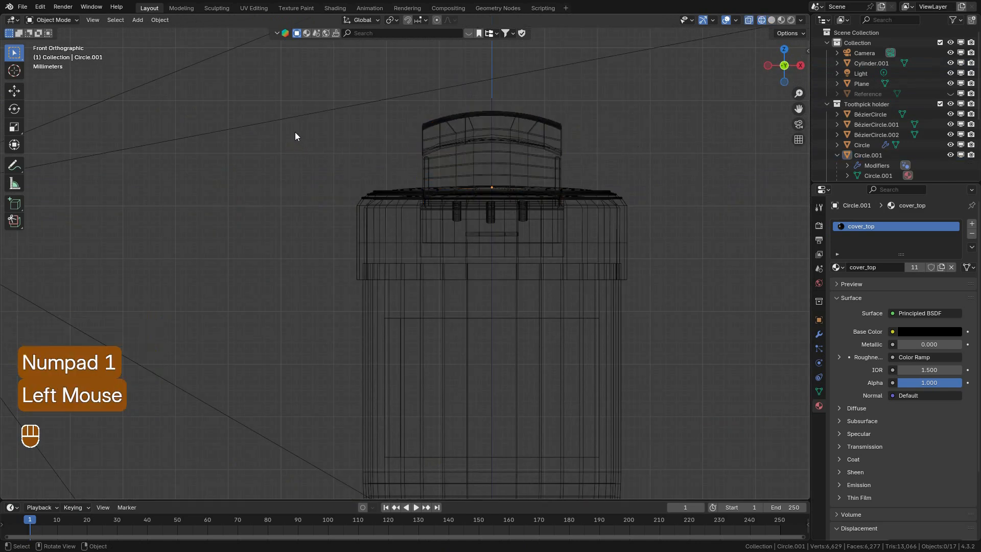
{"action": "left_click_drag", "start_coordinate": [273, 93], "coordinate": [747, 240]}
{"action": "scroll", "coordinate": [455, 247], "scroll_direction": "down", "scroll_amount": 4}
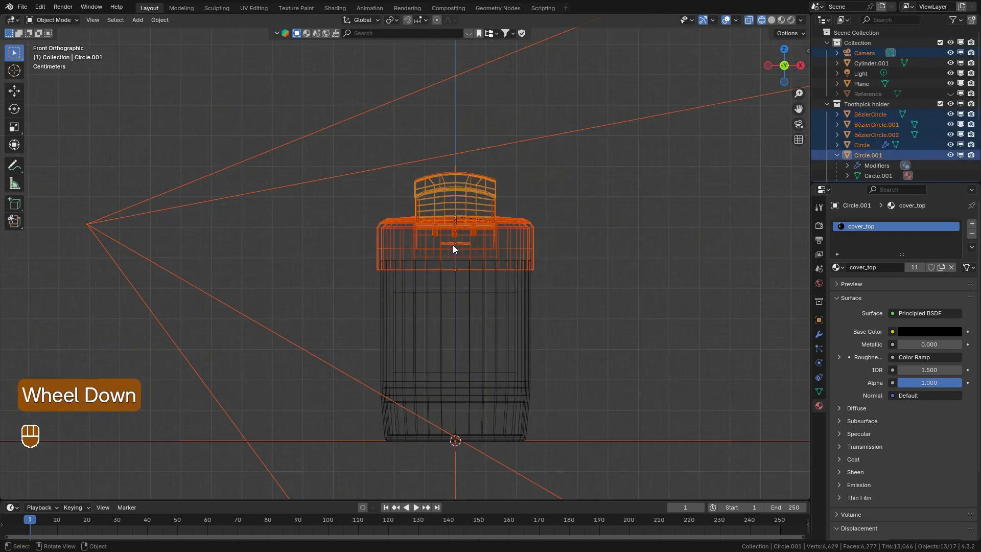
{"action": "left_click", "coordinate": [265, 239], "text": "shift"}
{"action": "left_click", "coordinate": [265, 238], "text": "shift"}
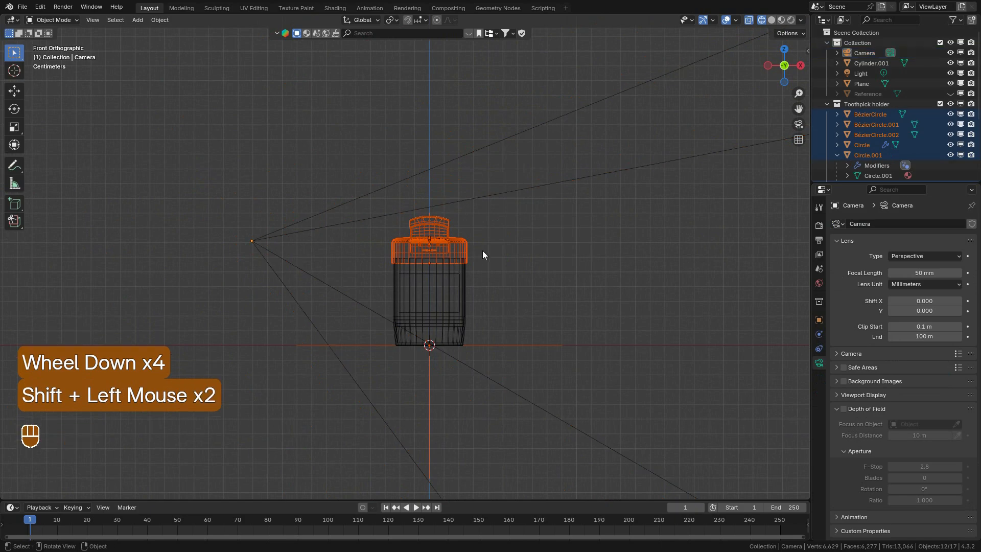
Take the mirror empty out of the selection and make the main cap (Circle) the active object.
{"action": "scroll", "coordinate": [483, 250], "scroll_direction": "up", "scroll_amount": 4}
{"action": "middle_click_drag", "start_coordinate": [515, 262], "coordinate": [487, 219], "text": "shift"}
{"action": "left_click", "coordinate": [473, 185], "text": "shift"}
{"action": "scroll", "coordinate": [467, 197], "scroll_direction": "down", "scroll_amount": 2}
{"action": "middle_click_drag", "start_coordinate": [468, 197], "coordinate": [440, 256]}
{"action": "left_click", "coordinate": [516, 317], "text": "shift"}
{"action": "left_click", "coordinate": [516, 318], "text": "shift"}
{"action": "scroll", "coordinate": [440, 256], "scroll_direction": "up", "scroll_amount": 2}
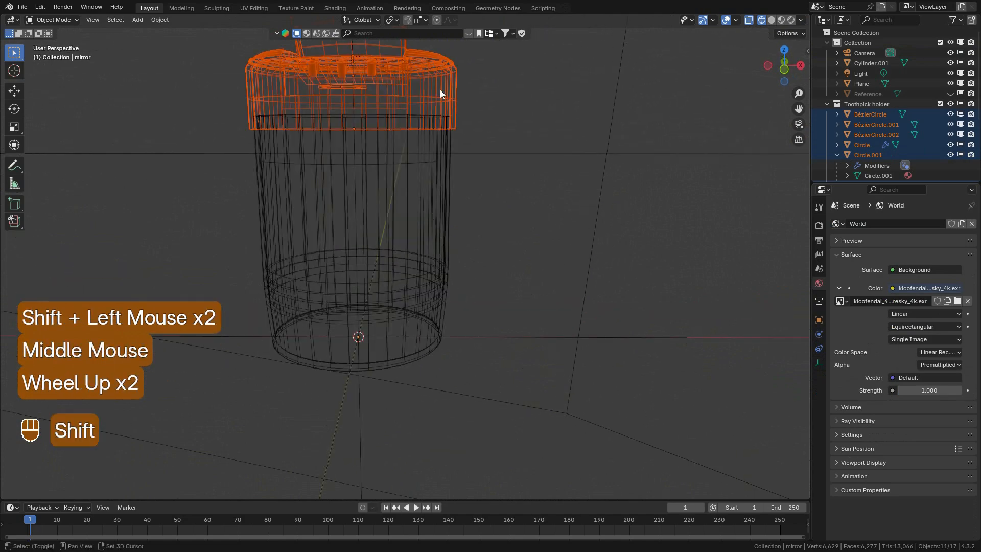
{"action": "left_click", "coordinate": [433, 76], "text": "shift"}
{"action": "middle_click_drag", "start_coordinate": [432, 76], "coordinate": [490, 186], "text": "shift"}
{"action": "scroll", "coordinate": [493, 182], "scroll_direction": "up", "scroll_amount": 3}
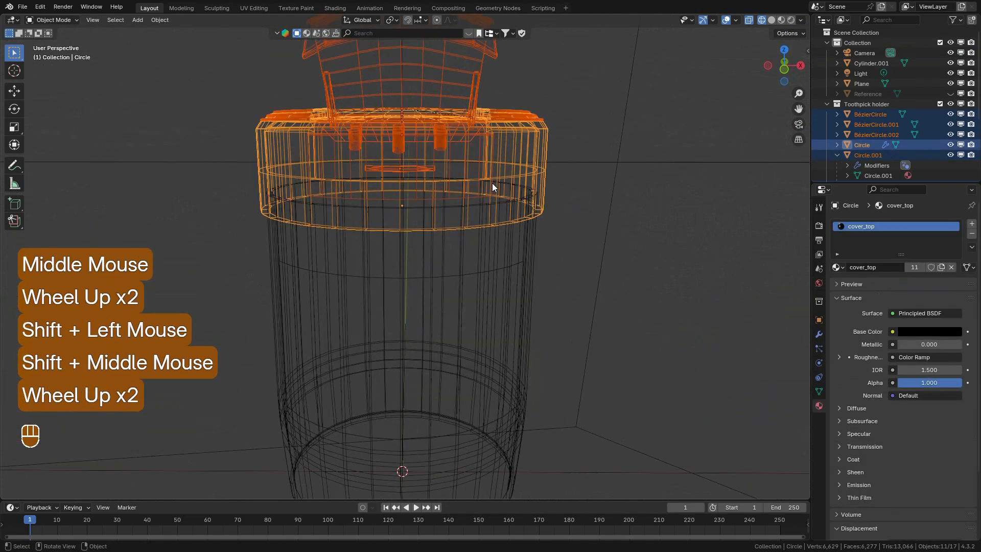
Move the selected cover parts into a new collection named Cover and collapse it in the outliner.
{"action": "key", "text": "m"}
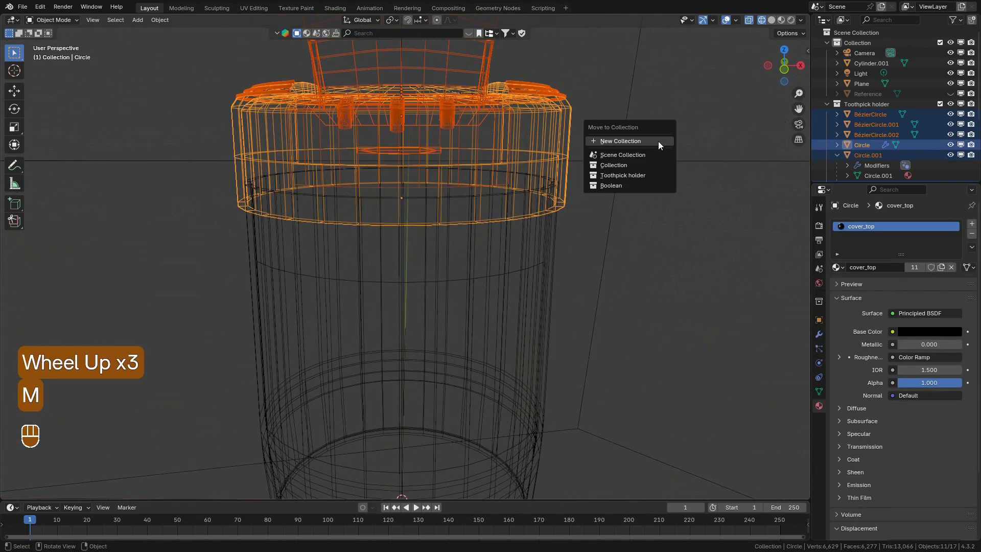
{"action": "left_click", "coordinate": [624, 146]}
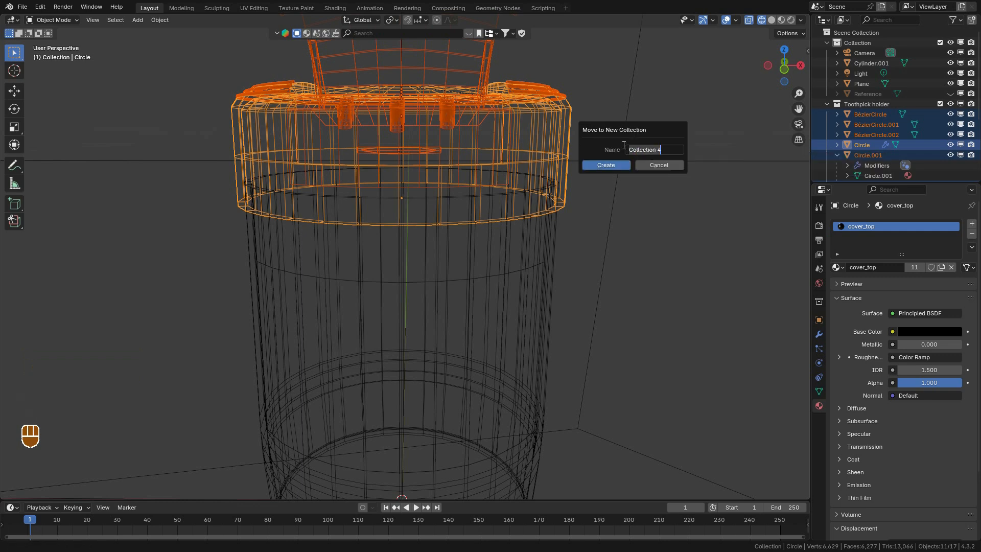
{"action": "type", "text": "Cover"}
{"action": "key", "text": "Return"}
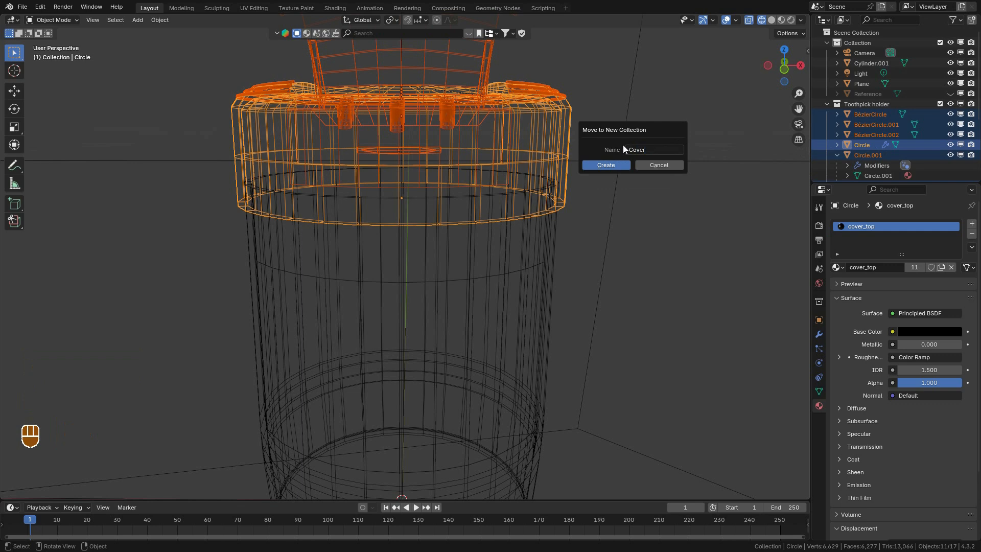
{"action": "left_click", "coordinate": [602, 165]}
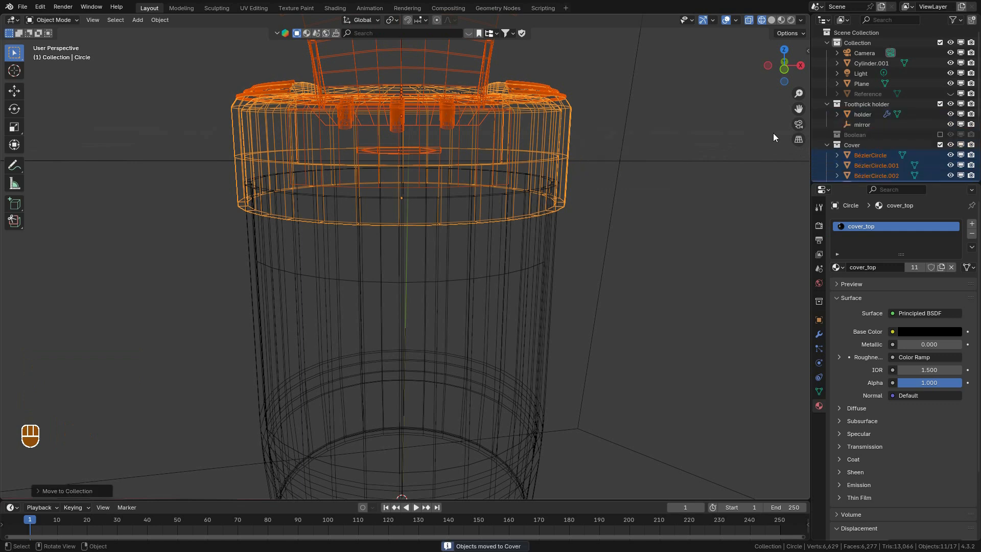
{"action": "scroll", "coordinate": [859, 163], "scroll_direction": "down", "scroll_amount": 2}
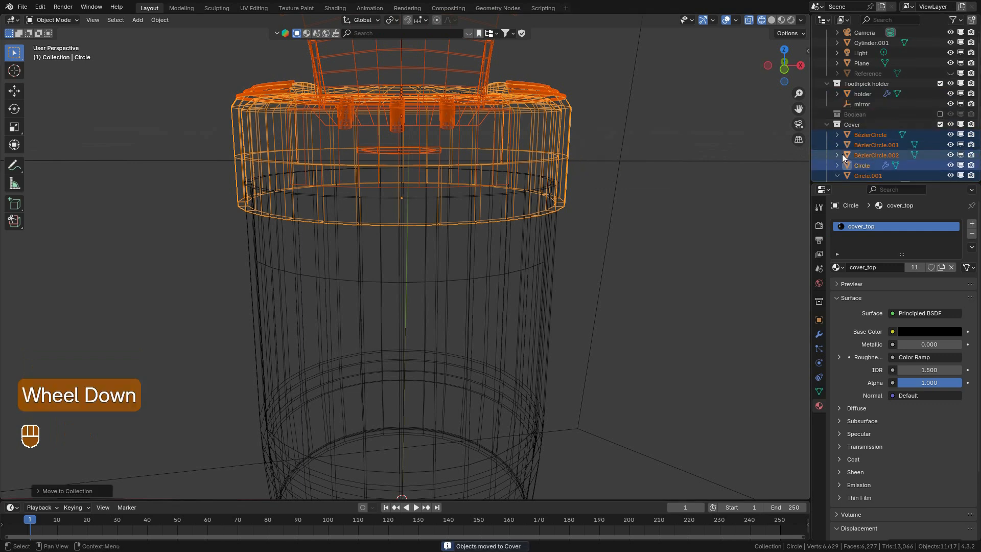
{"action": "left_click", "coordinate": [824, 120]}
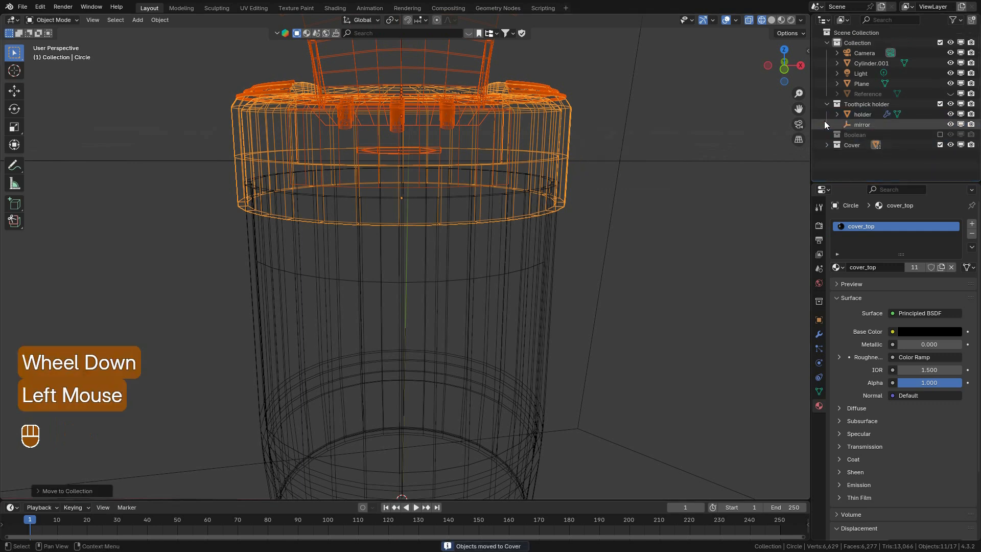
Return to solid shading, rename the front label object as label and save the file.
{"action": "left_click", "coordinate": [772, 20]}
{"action": "scroll", "coordinate": [503, 218], "scroll_direction": "down", "scroll_amount": 1}
{"action": "middle_click_drag", "start_coordinate": [503, 213], "coordinate": [516, 161], "text": "shift"}
{"action": "left_click", "coordinate": [474, 254]}
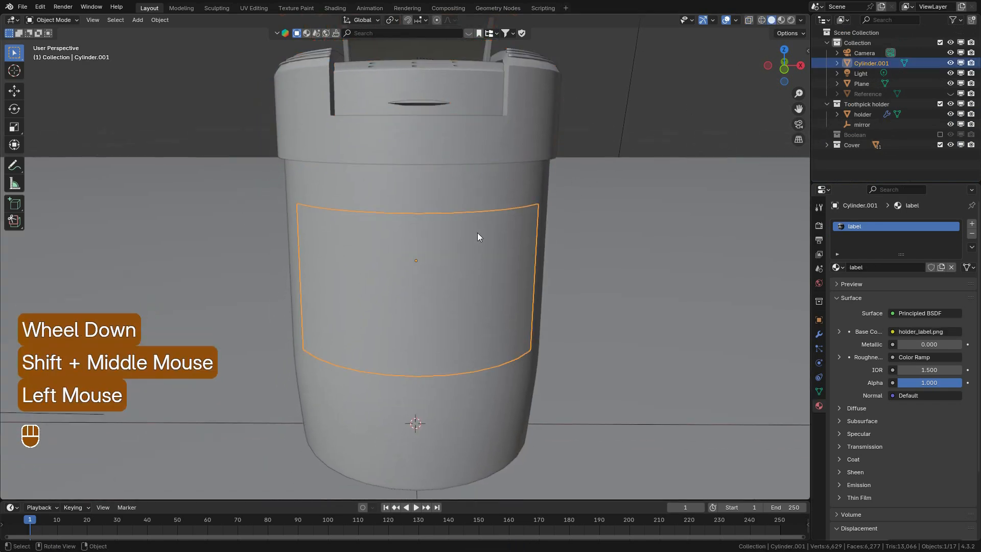
{"action": "key", "text": "F2"}
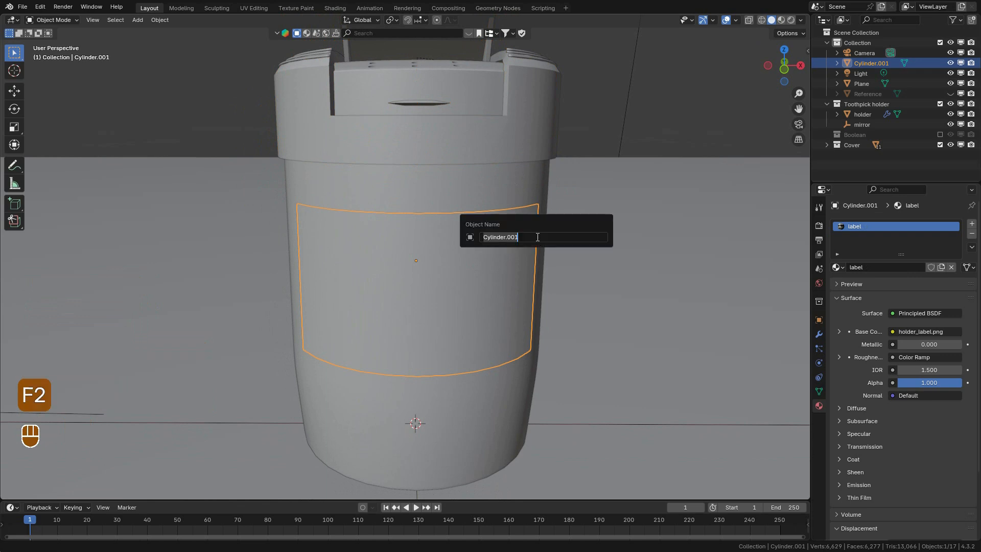
{"action": "type", "text": "label"}
{"action": "key", "text": "Return"}
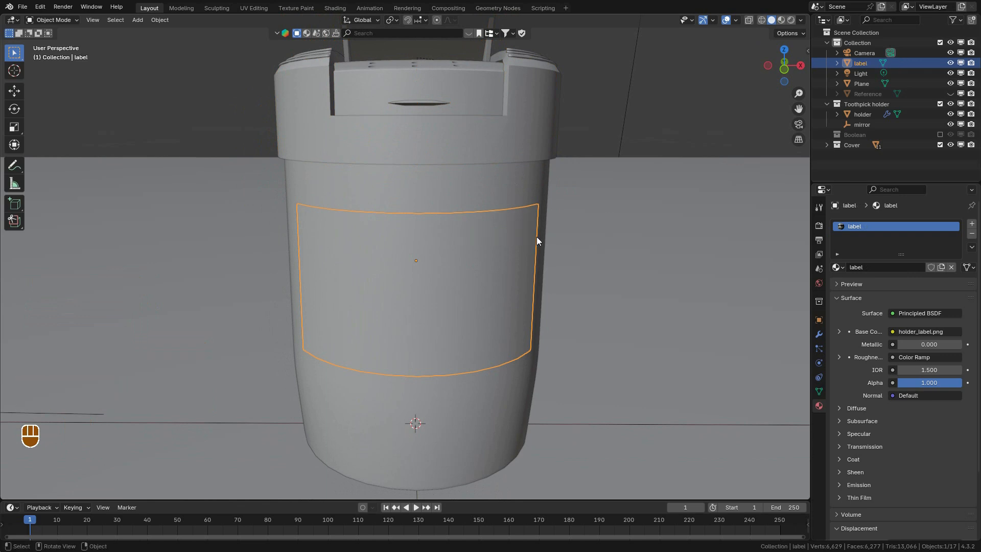
{"action": "key", "text": "ctrl+s"}
{"action": "key", "text": "ctrl+s"}
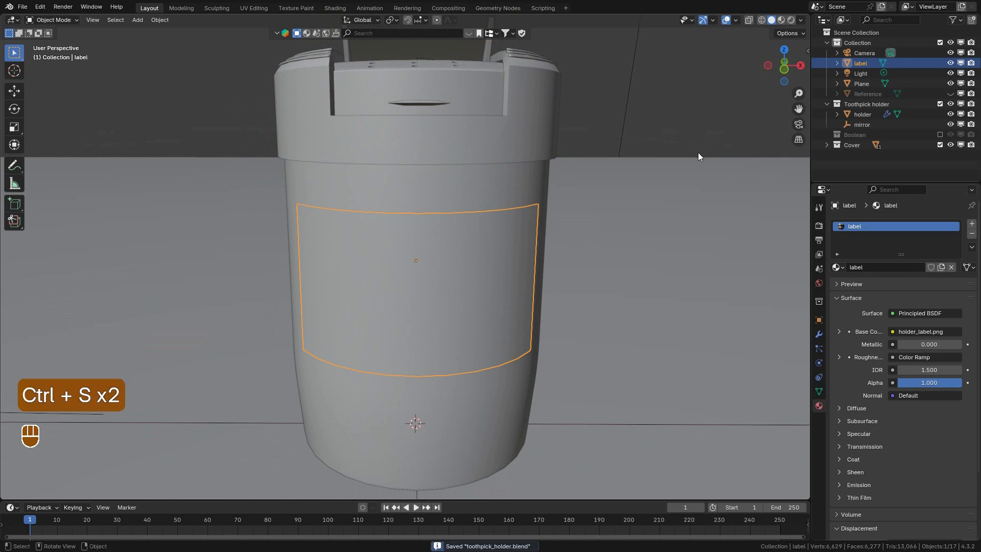
Move the label object and the Cover collection into the Toothpick holder collection.
{"action": "left_click_drag", "start_coordinate": [865, 62], "coordinate": [868, 105]}
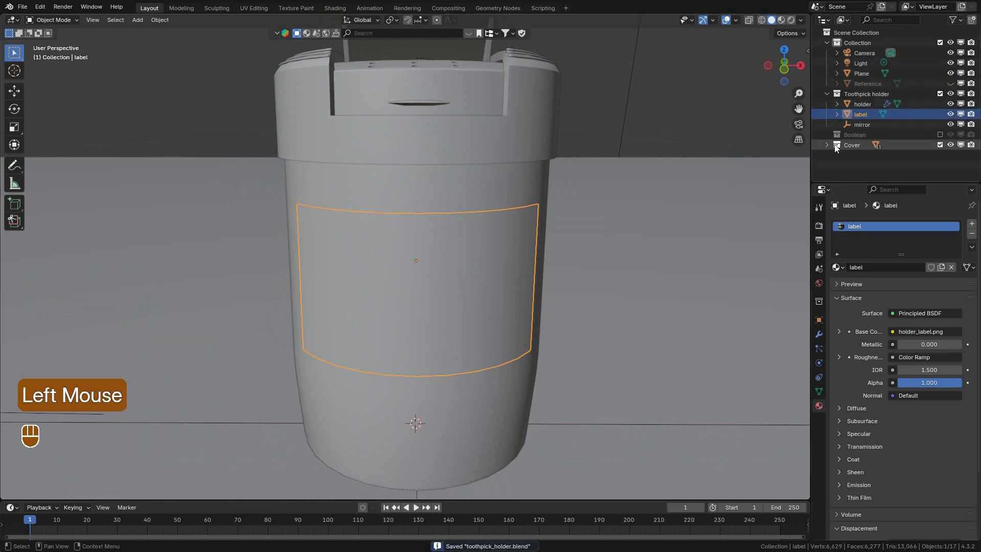
{"action": "left_click", "coordinate": [837, 145]}
{"action": "left_click", "coordinate": [836, 146]}
{"action": "left_click_drag", "start_coordinate": [837, 145], "coordinate": [865, 103]}
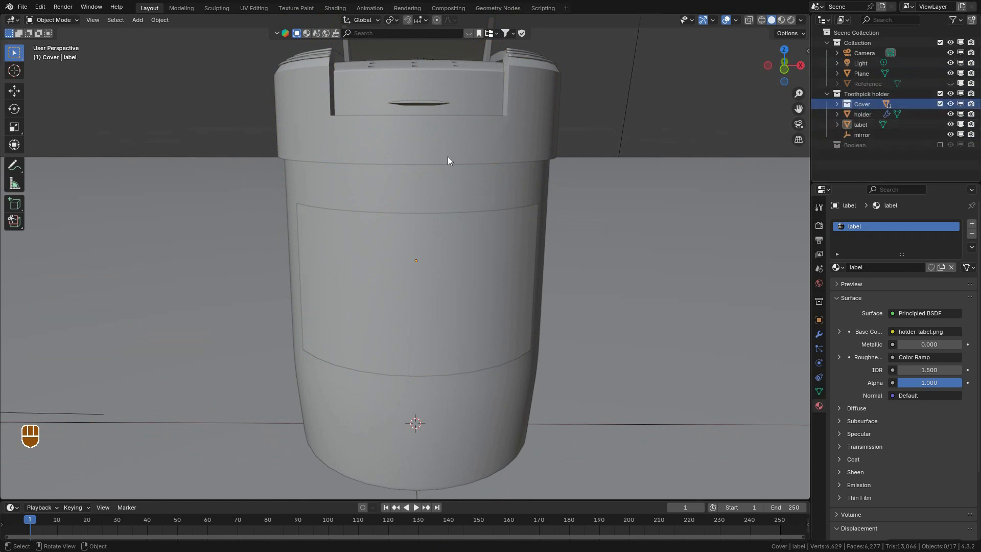
Move the holder and label objects into a new collection named body inside the Toothpick holder collection.
{"action": "scroll", "coordinate": [475, 169], "scroll_direction": "down", "scroll_amount": 3}
{"action": "middle_click_drag", "start_coordinate": [501, 175], "coordinate": [557, 179]}
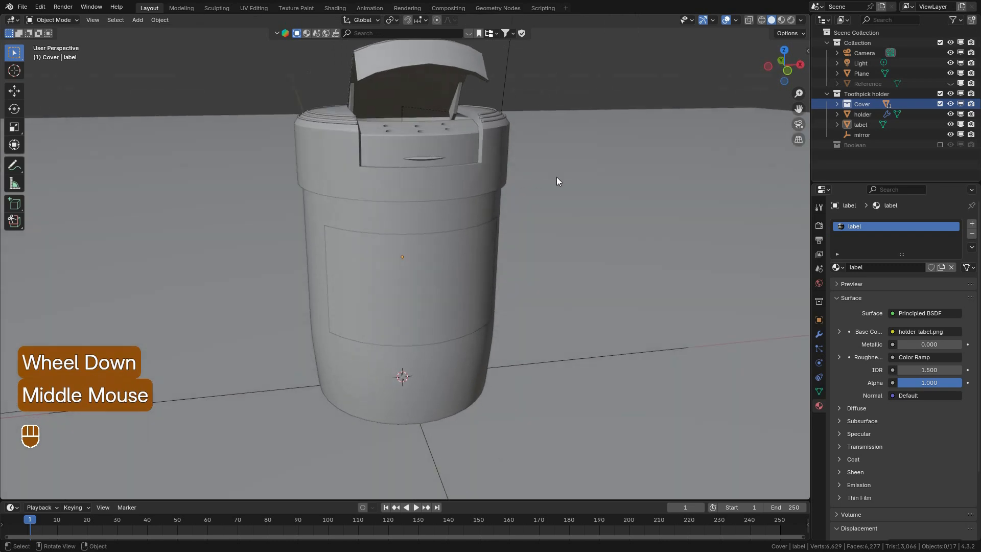
{"action": "double_click", "coordinate": [725, 22]}
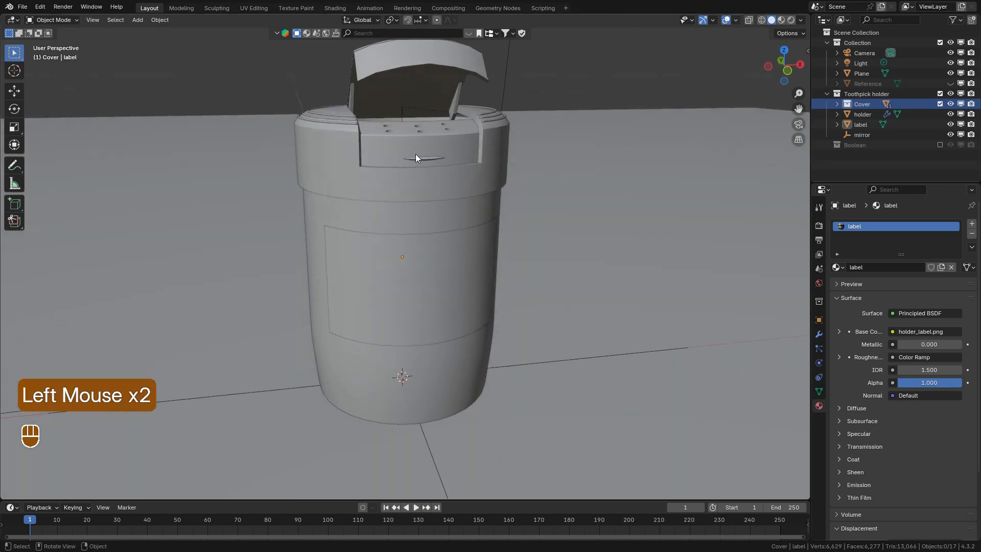
{"action": "left_click", "coordinate": [433, 261]}
{"action": "left_click", "coordinate": [430, 218], "text": "shift"}
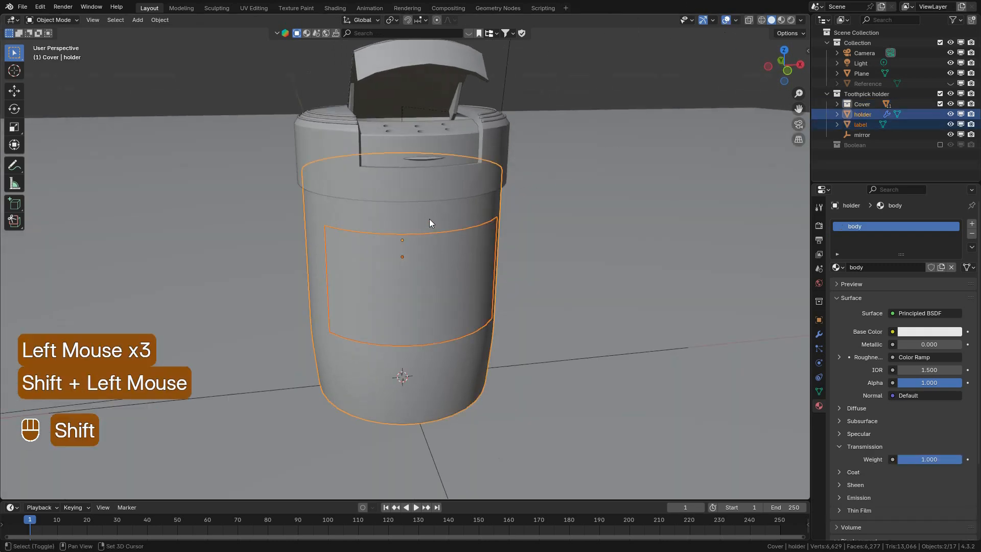
{"action": "key", "text": "m"}
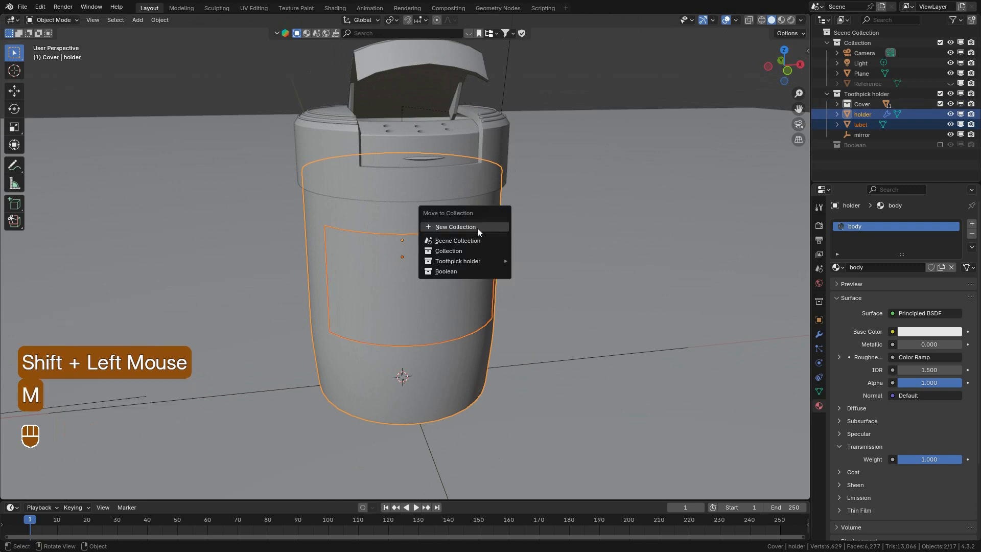
{"action": "mouse_move", "coordinate": [474, 261]}
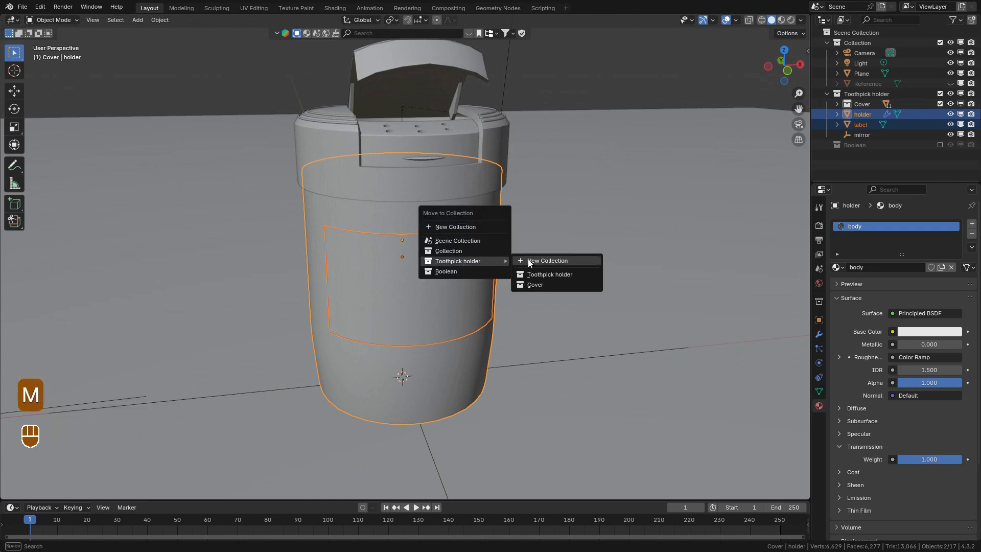
{"action": "left_click", "coordinate": [541, 261]}
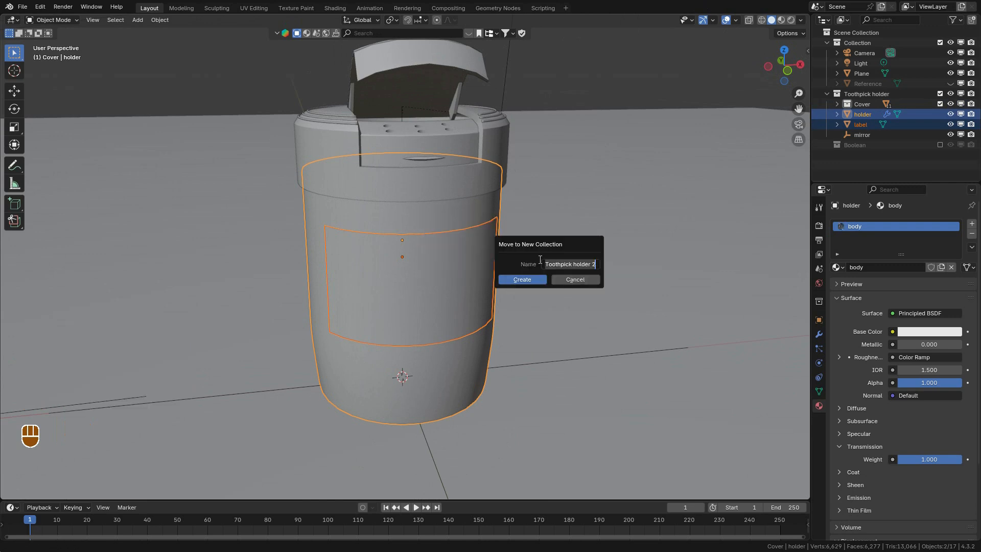
{"action": "type", "text": "body"}
{"action": "key", "text": "Return"}
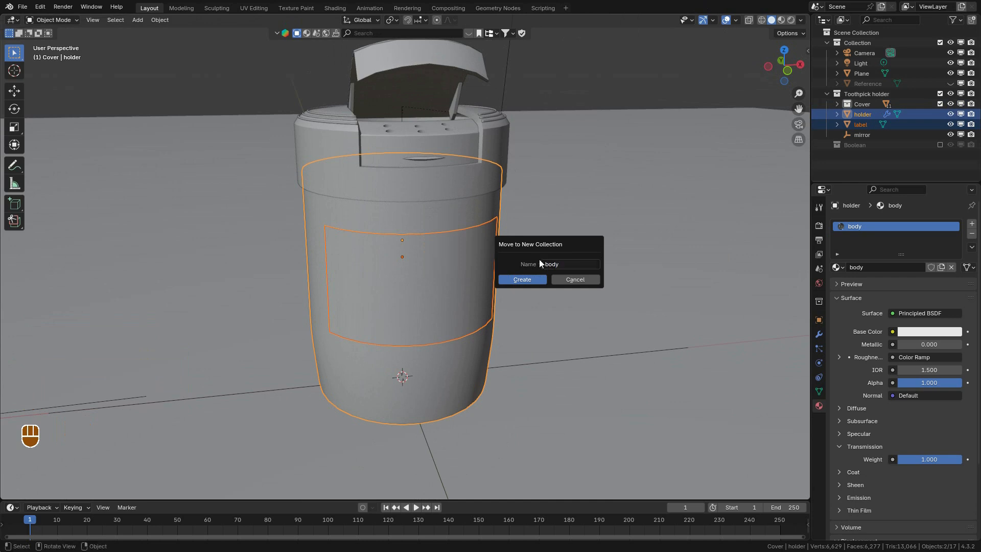
{"action": "left_click", "coordinate": [528, 280]}
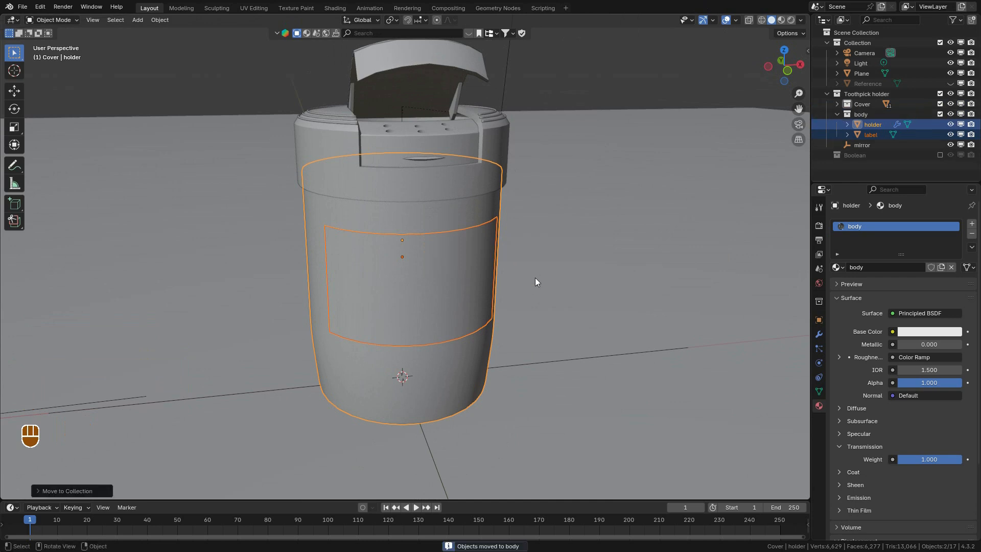
Collapse the body collection in the outliner, deselect everything and save the file.
{"action": "left_click", "coordinate": [843, 119]}
{"action": "left_click", "coordinate": [671, 86]}
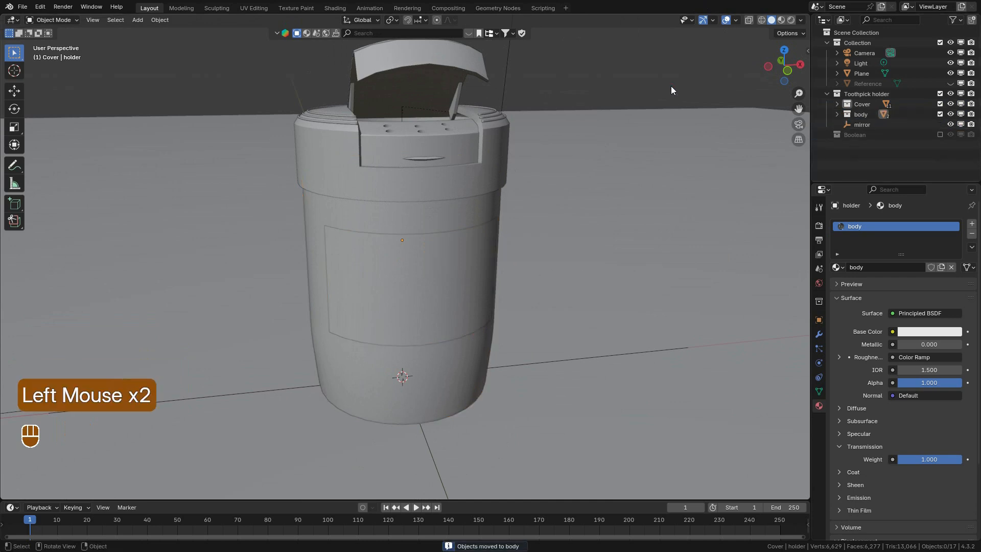
{"action": "key", "text": "ctrl+s"}
{"action": "key", "text": "ctrl+s"}
{"action": "key", "text": "ctrl+s"}
{"action": "middle_click_drag", "start_coordinate": [639, 102], "coordinate": [583, 84]}
{"action": "scroll", "coordinate": [590, 87], "scroll_direction": "down", "scroll_amount": 2}
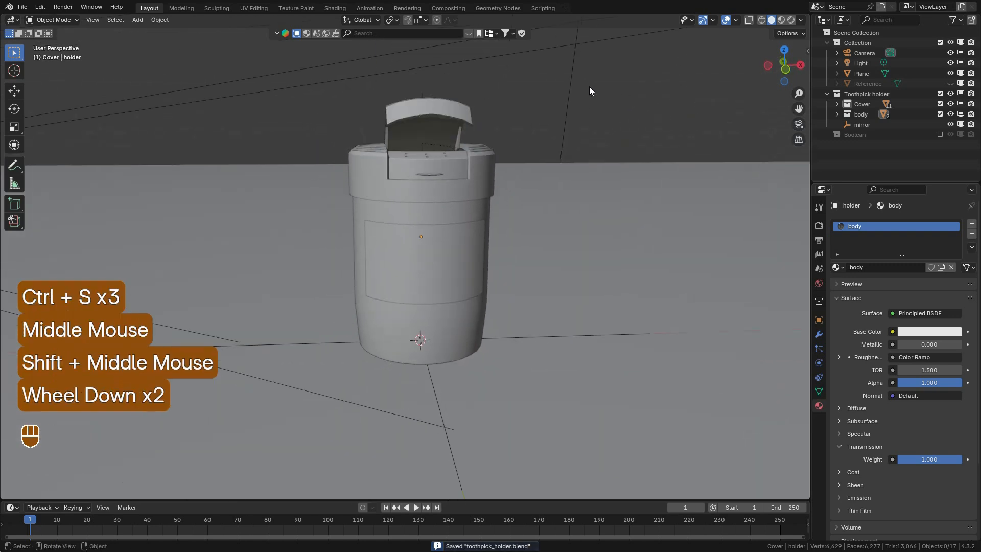
{"action": "scroll", "coordinate": [589, 87], "scroll_direction": "up", "scroll_amount": 1}
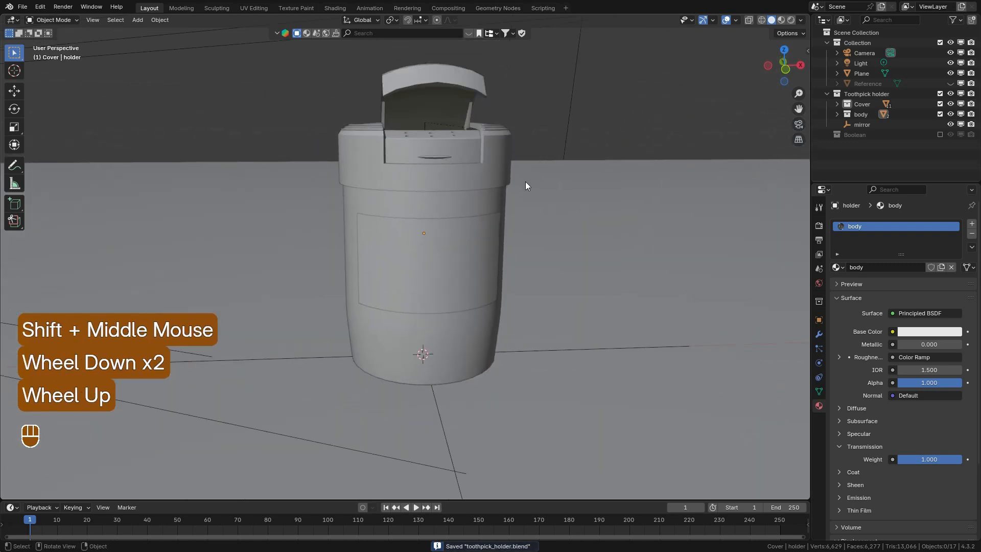
Make the holder see-through in the solid view by lowering the alpha of its body material's viewport display color.
{"action": "scroll", "coordinate": [486, 208], "scroll_direction": "up", "scroll_amount": 2}
{"action": "middle_click_drag", "start_coordinate": [486, 208], "coordinate": [419, 175]}
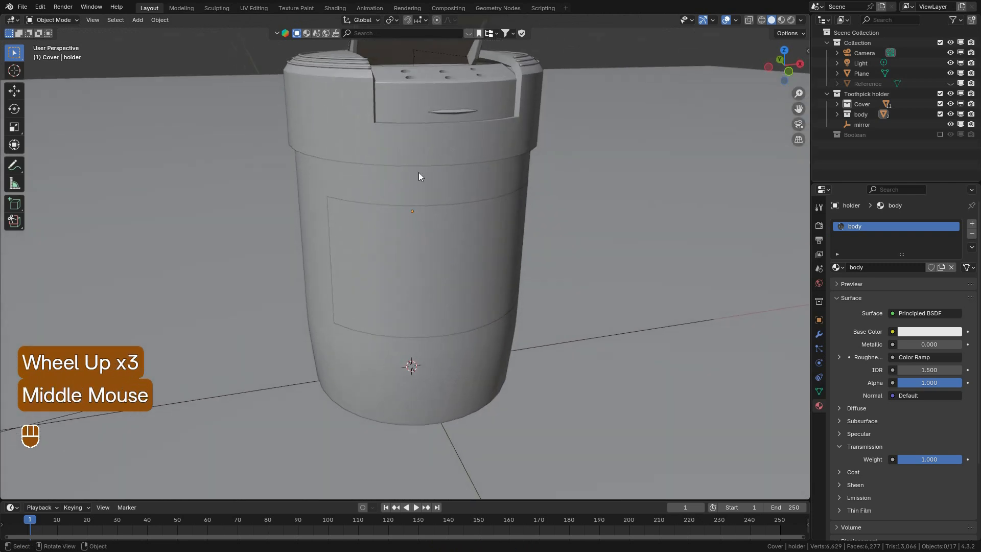
{"action": "middle_click_drag", "start_coordinate": [509, 259], "coordinate": [502, 199]}
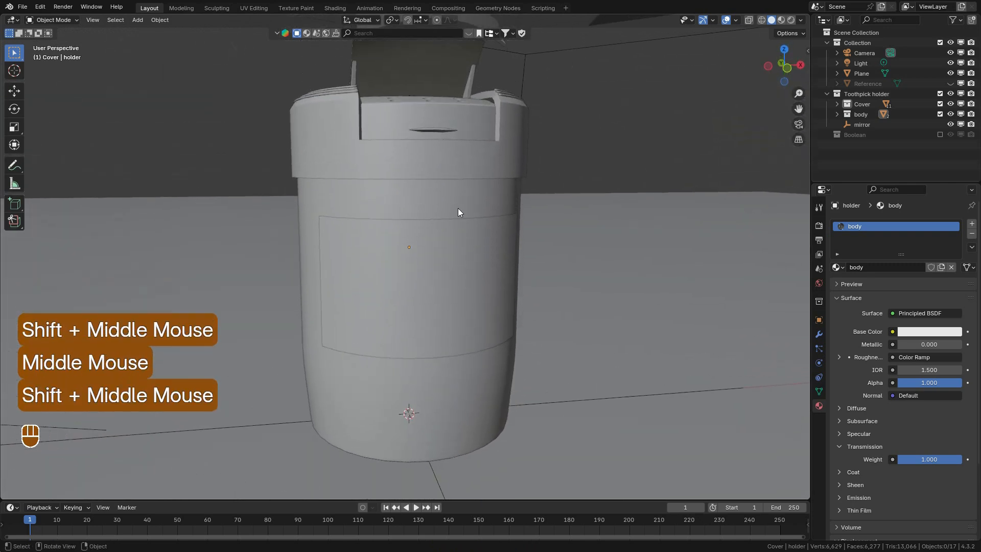
{"action": "left_click", "coordinate": [415, 204]}
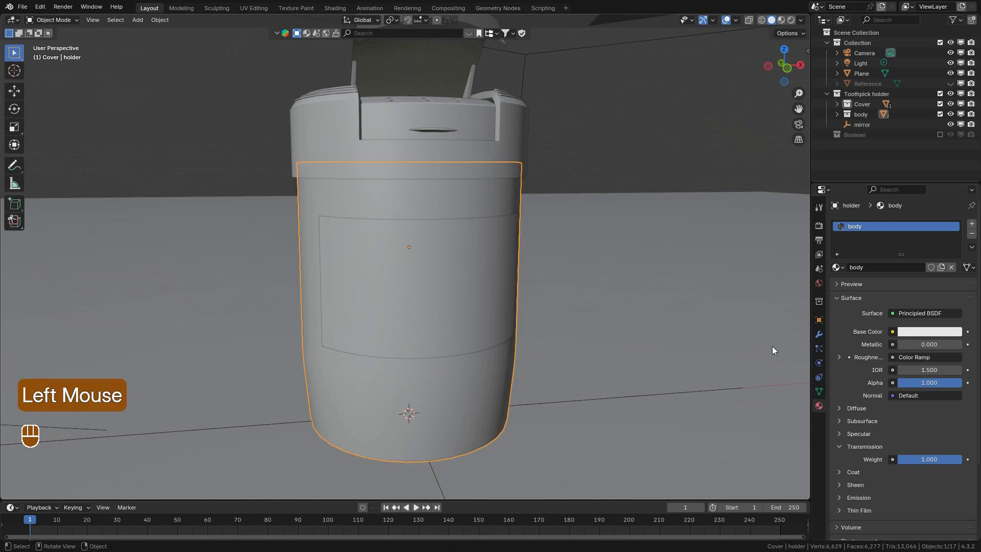
{"action": "scroll", "coordinate": [878, 403], "scroll_direction": "down", "scroll_amount": 6}
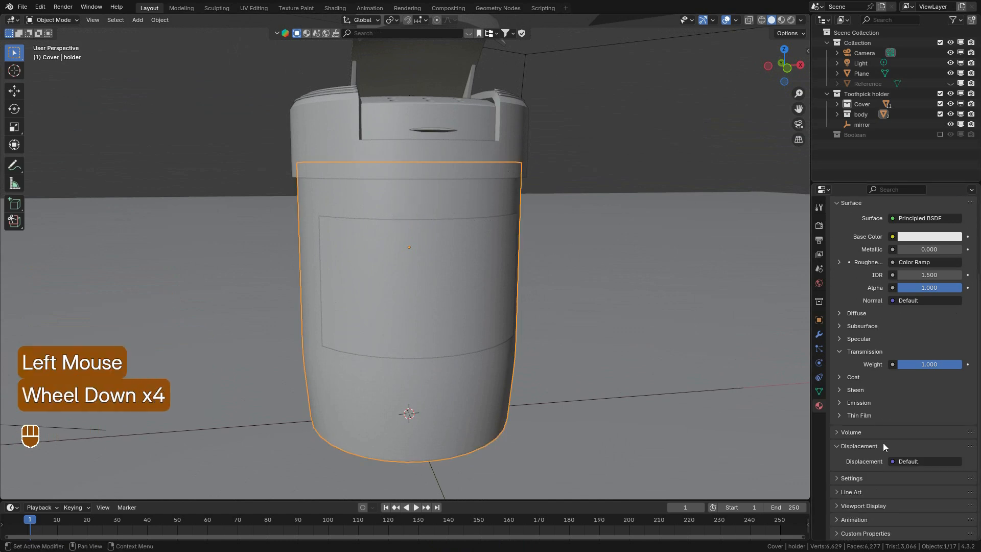
{"action": "left_click", "coordinate": [871, 505]}
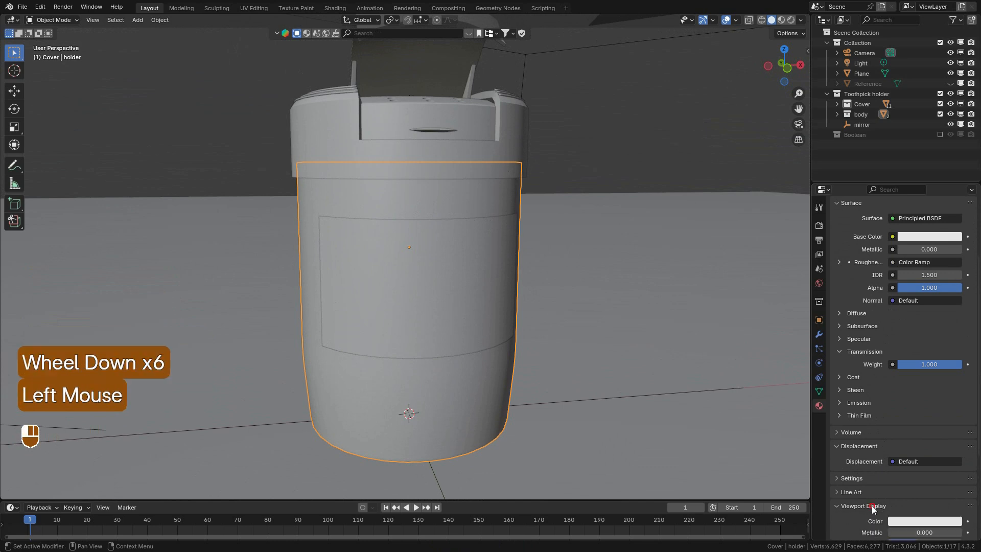
{"action": "scroll", "coordinate": [921, 468], "scroll_direction": "down", "scroll_amount": 5}
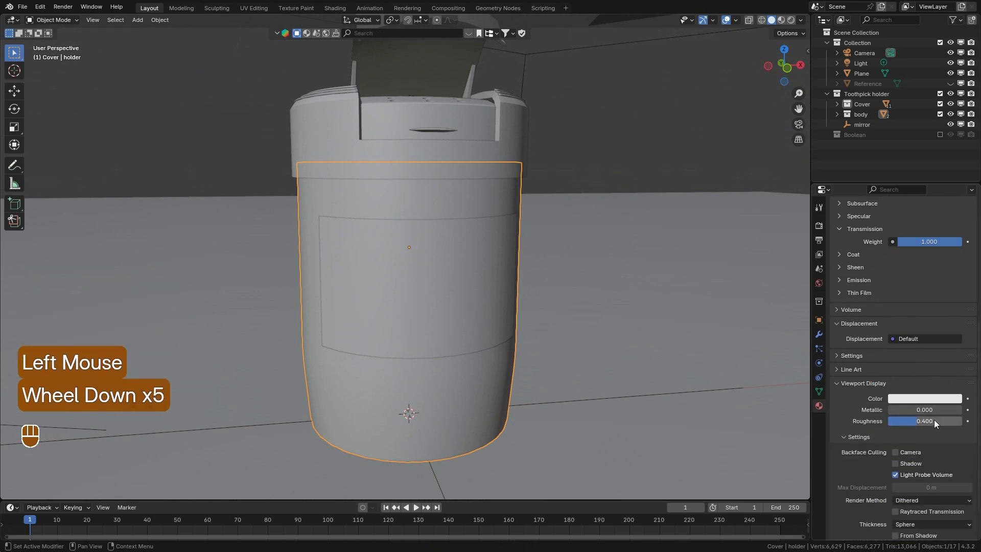
{"action": "left_click", "coordinate": [931, 398]}
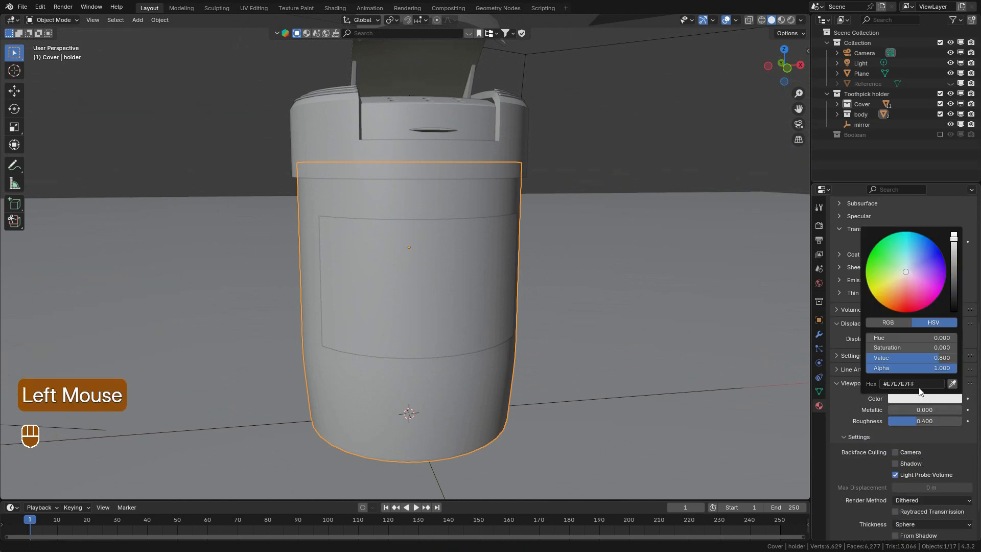
{"action": "left_click_drag", "start_coordinate": [941, 368], "coordinate": [891, 369]}
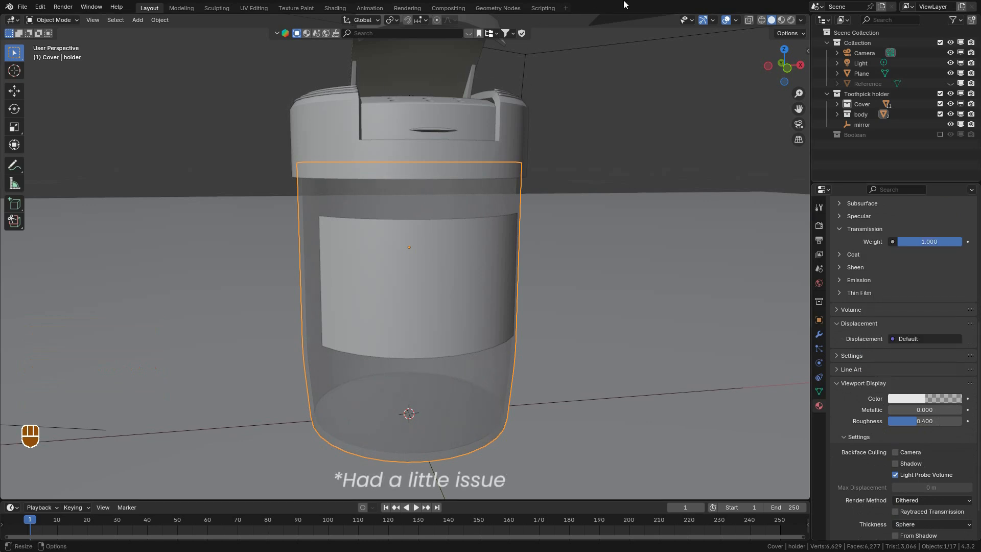
Deselect everything and collapse the body collection in the outliner.
{"action": "left_click", "coordinate": [545, 60]}
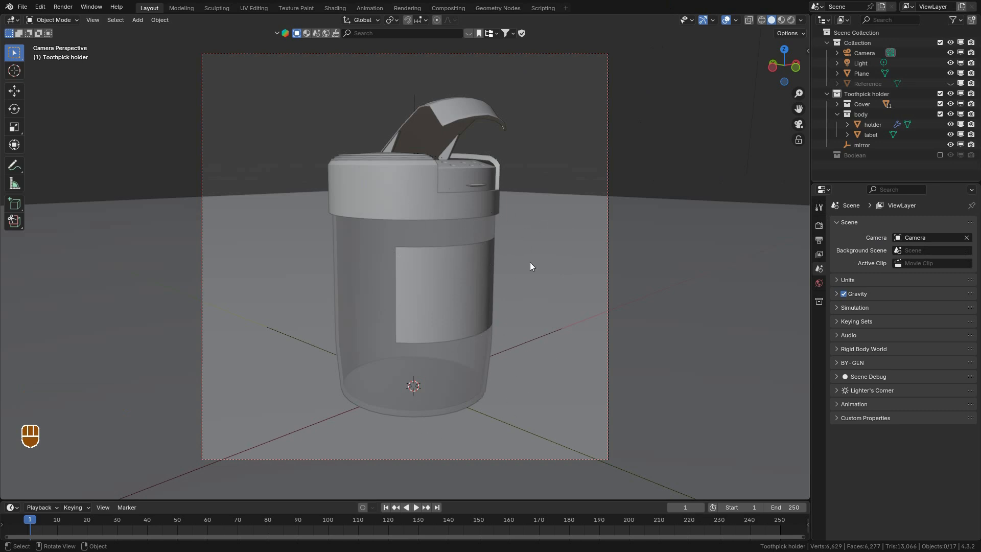
{"action": "middle_click_drag", "start_coordinate": [625, 128], "coordinate": [569, 125]}
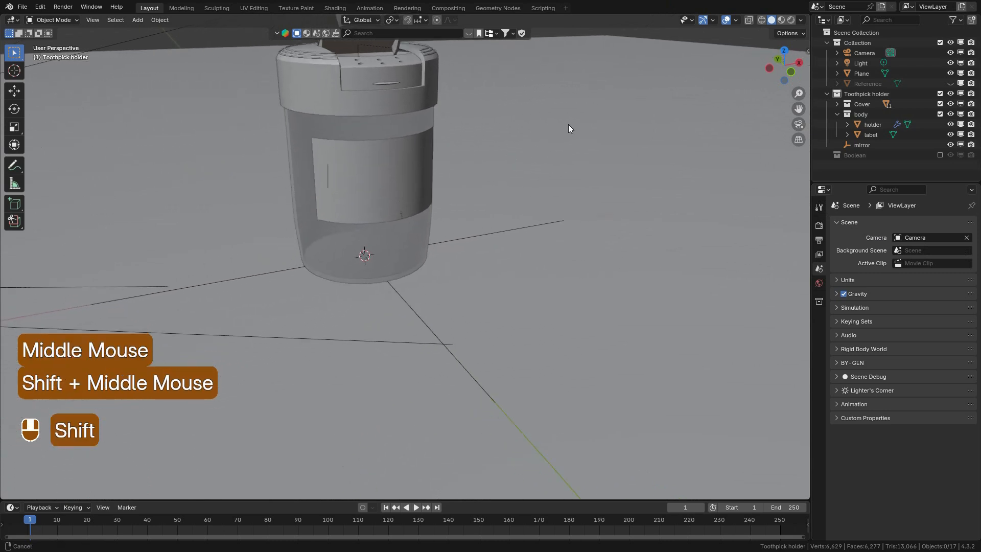
{"action": "middle_click_drag", "start_coordinate": [488, 132], "coordinate": [508, 161], "text": "shift"}
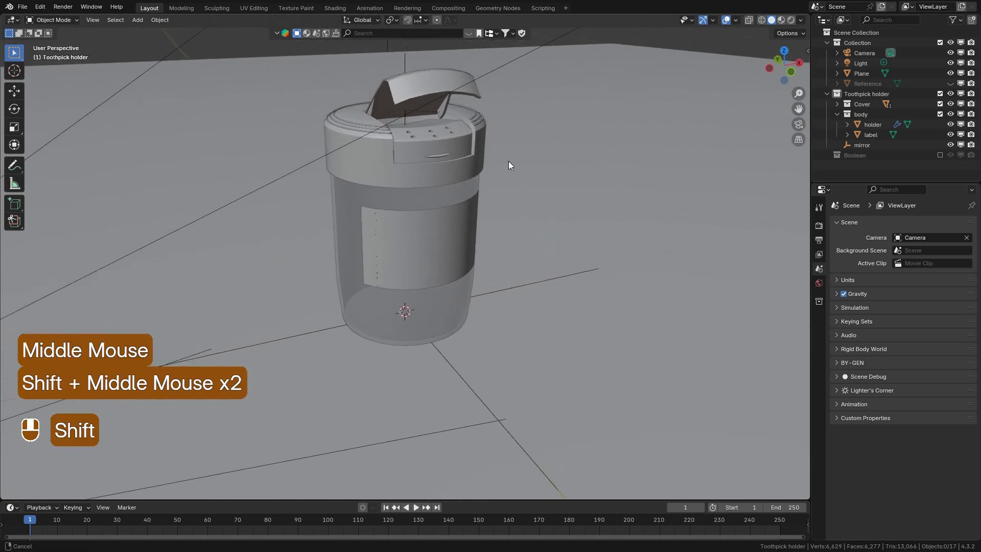
{"action": "left_click", "coordinate": [837, 113]}
Examine the see-through holder, its label and its base from several angles and distances.
{"action": "middle_click_drag", "start_coordinate": [470, 209], "coordinate": [434, 199]}
{"action": "scroll", "coordinate": [494, 238], "scroll_direction": "up", "scroll_amount": 2}
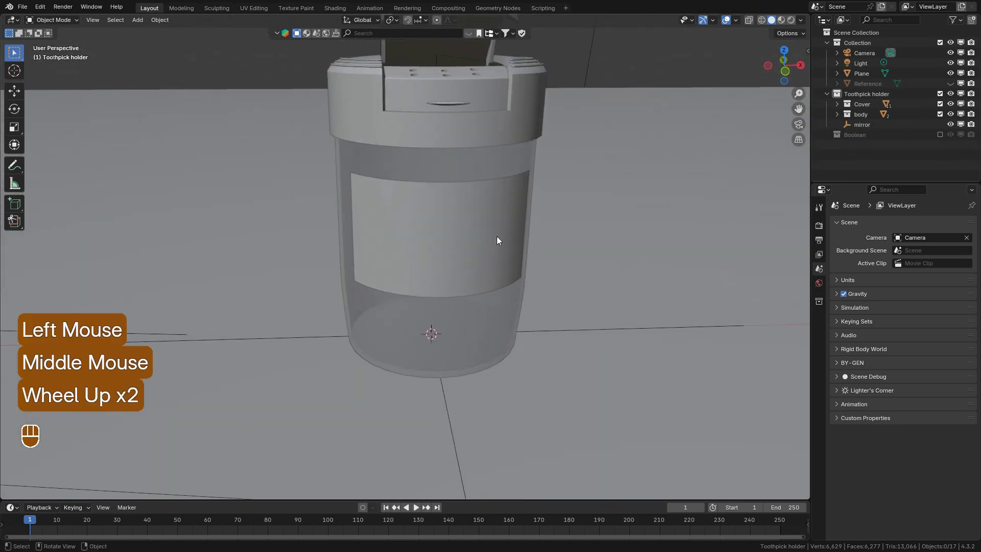
{"action": "scroll", "coordinate": [503, 242], "scroll_direction": "up", "scroll_amount": 2}
{"action": "middle_click_drag", "start_coordinate": [513, 247], "coordinate": [477, 114], "text": "shift"}
{"action": "scroll", "coordinate": [473, 158], "scroll_direction": "down", "scroll_amount": 5}
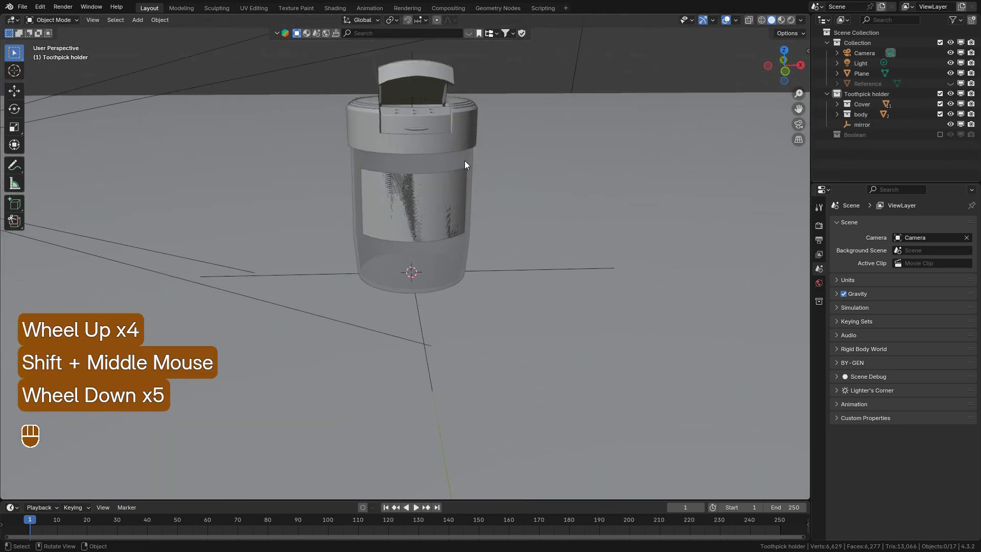
{"action": "scroll", "coordinate": [453, 168], "scroll_direction": "down", "scroll_amount": 1}
{"action": "middle_click_drag", "start_coordinate": [440, 178], "coordinate": [446, 191]}
{"action": "scroll", "coordinate": [452, 192], "scroll_direction": "up", "scroll_amount": 4}
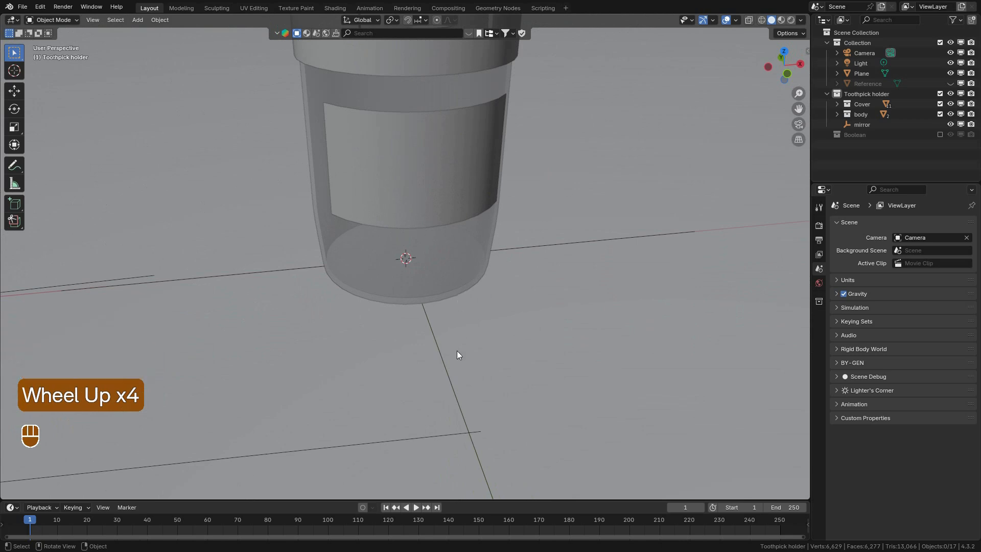
{"action": "scroll", "coordinate": [482, 249], "scroll_direction": "down", "scroll_amount": 3}
{"action": "middle_click_drag", "start_coordinate": [483, 250], "coordinate": [456, 228]}
{"action": "scroll", "coordinate": [434, 214], "scroll_direction": "up", "scroll_amount": 2}
{"action": "scroll", "coordinate": [424, 222], "scroll_direction": "up", "scroll_amount": 2}
Add a 32-vertex mesh circle at the world origin and reduce its radius to match the holder's base.
{"action": "key", "text": "shift+a"}
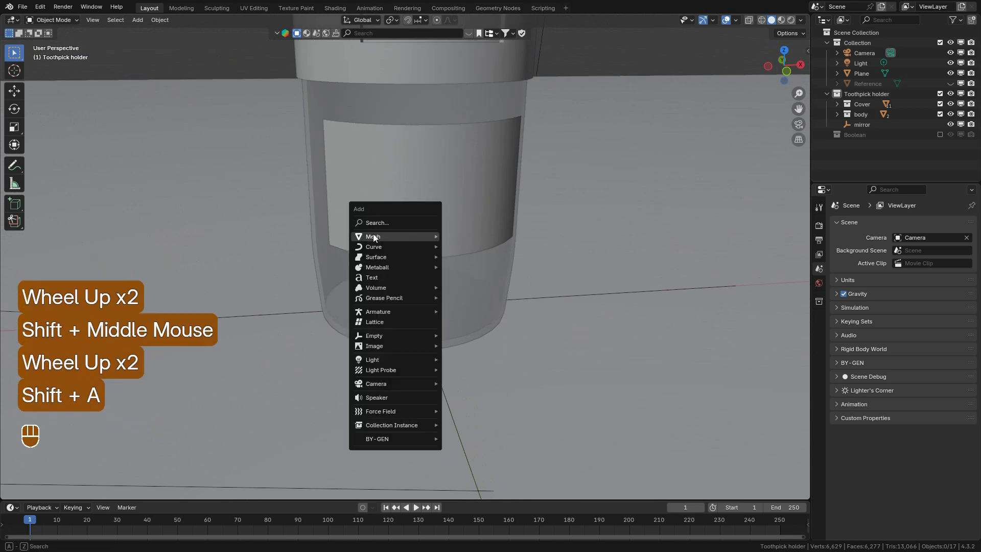
{"action": "mouse_move", "coordinate": [367, 235]}
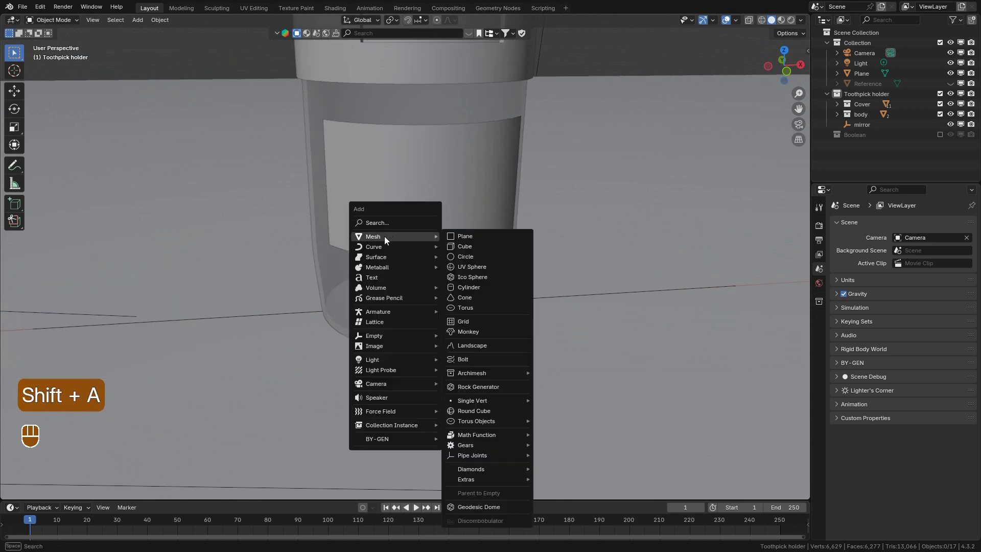
{"action": "key", "text": "shift+a"}
{"action": "mouse_move", "coordinate": [354, 174]}
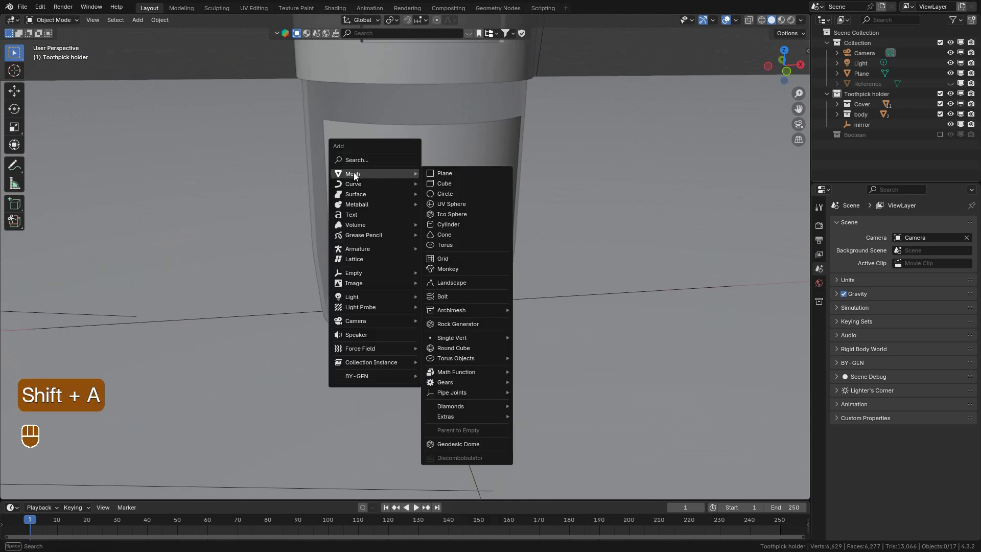
{"action": "left_click", "coordinate": [451, 195]}
{"action": "scroll", "coordinate": [450, 194], "scroll_direction": "down", "scroll_amount": 4}
{"action": "scroll", "coordinate": [455, 236], "scroll_direction": "up", "scroll_amount": 3}
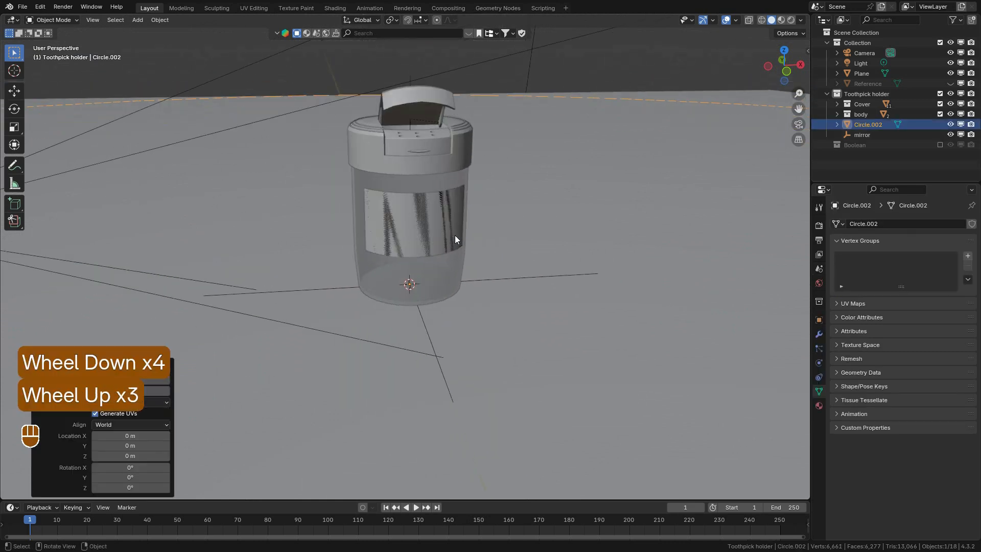
{"action": "scroll", "coordinate": [455, 235], "scroll_direction": "up", "scroll_amount": 2}
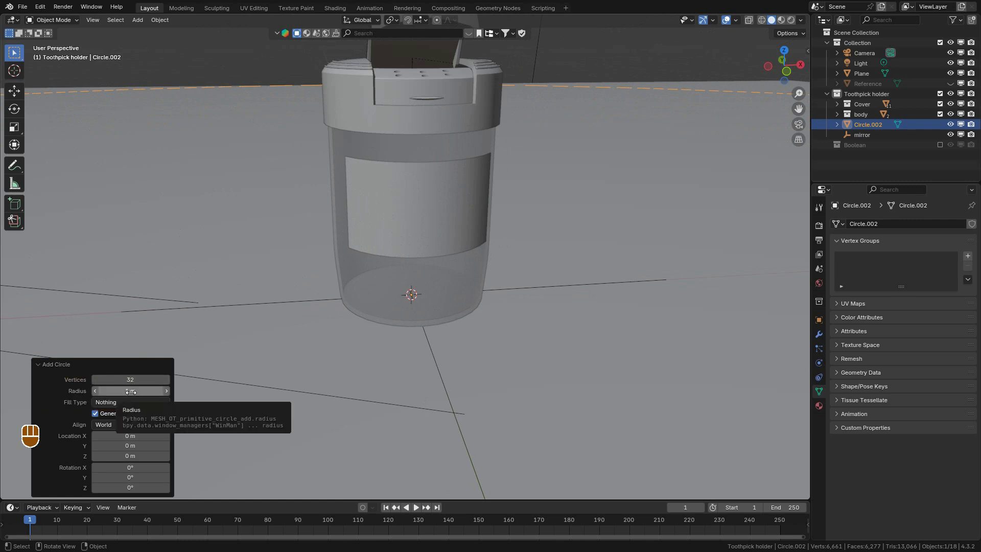
{"action": "left_click_drag", "start_coordinate": [134, 391], "coordinate": [220, 362], "text": "shift"}
{"action": "scroll", "coordinate": [399, 333], "scroll_direction": "up", "scroll_amount": 5}
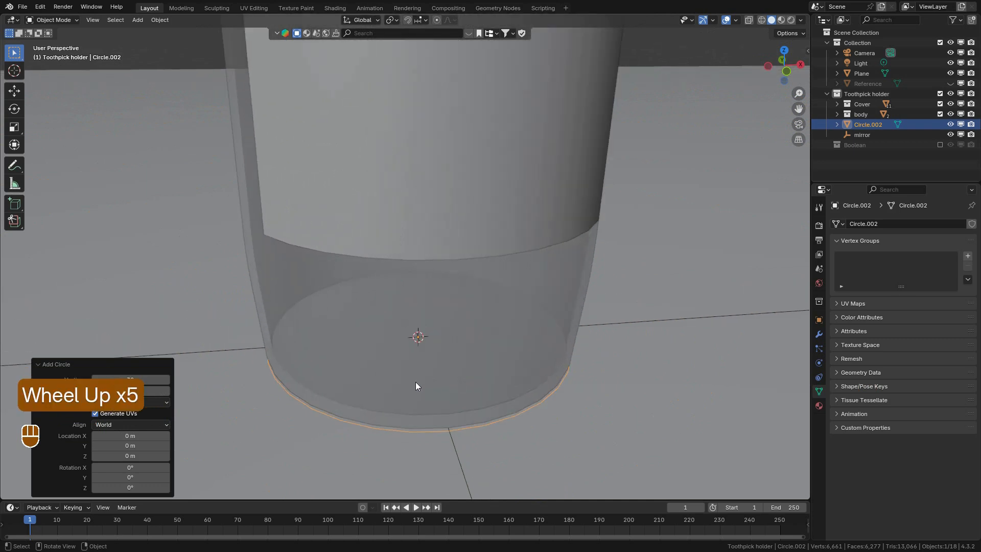
{"action": "scroll", "coordinate": [417, 383], "scroll_direction": "down", "scroll_amount": 5}
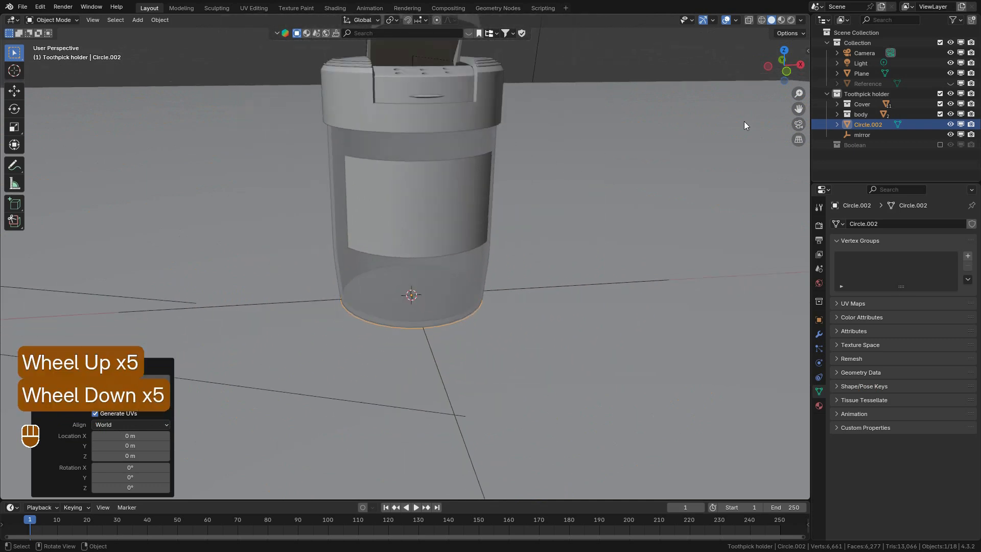
Exclude the Cover collection and hide the label and holder objects so only the new circle remains.
{"action": "left_click", "coordinate": [941, 105]}
{"action": "left_click", "coordinate": [837, 115]}
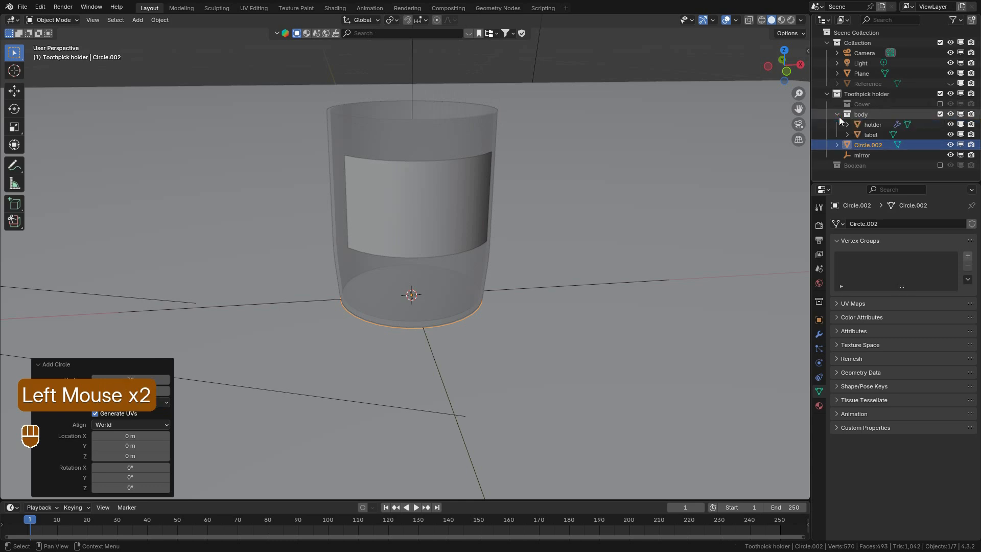
{"action": "left_click", "coordinate": [951, 134]}
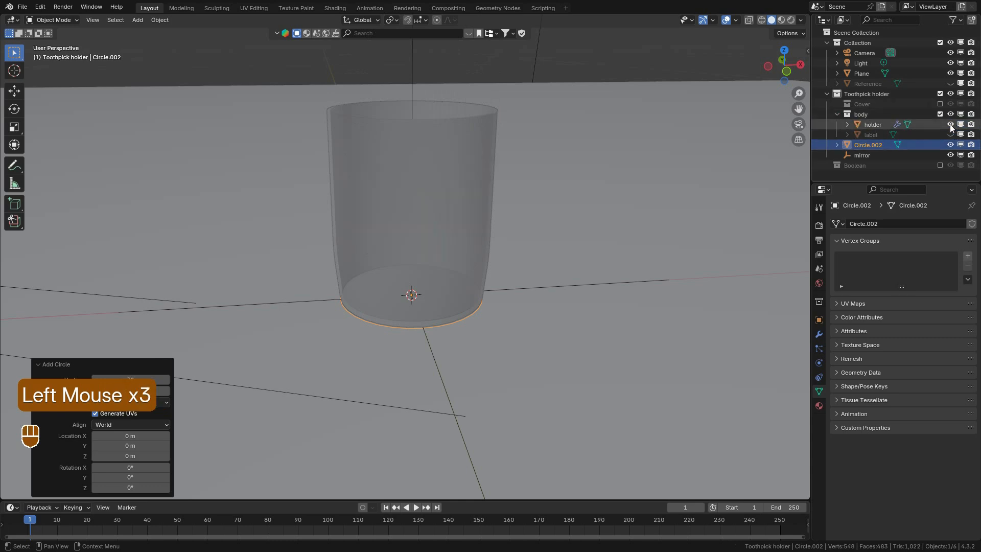
{"action": "left_click", "coordinate": [951, 125]}
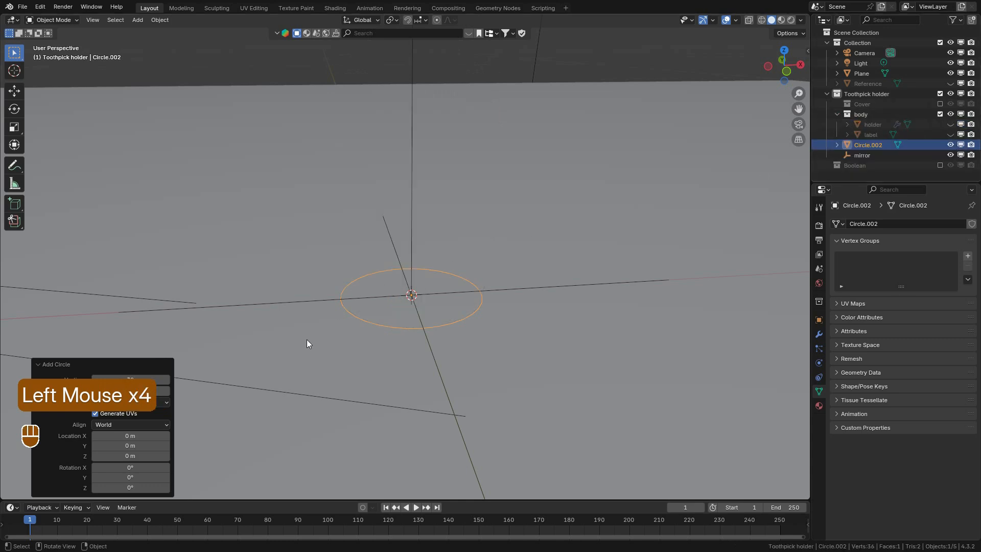
Enter Edit Mode on the circle and fill its outline with quads using Grid Fill.
{"action": "left_click", "coordinate": [57, 365]}
{"action": "left_click_drag", "start_coordinate": [51, 20], "coordinate": [58, 45]}
{"action": "scroll", "coordinate": [435, 293], "scroll_direction": "up", "scroll_amount": 3}
{"action": "middle_click_drag", "start_coordinate": [465, 299], "coordinate": [466, 321]}
{"action": "key", "text": "f"}
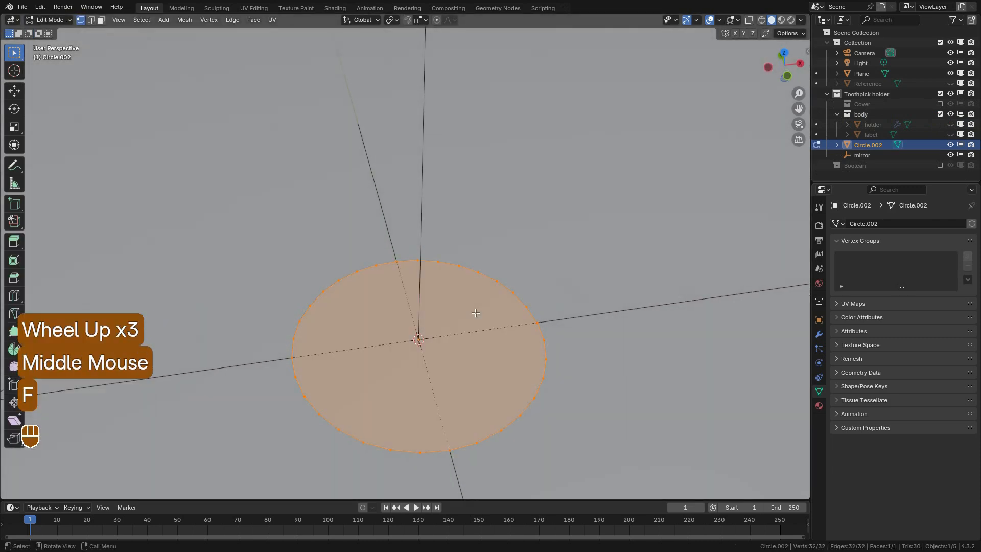
{"action": "key", "text": "ctrl+z"}
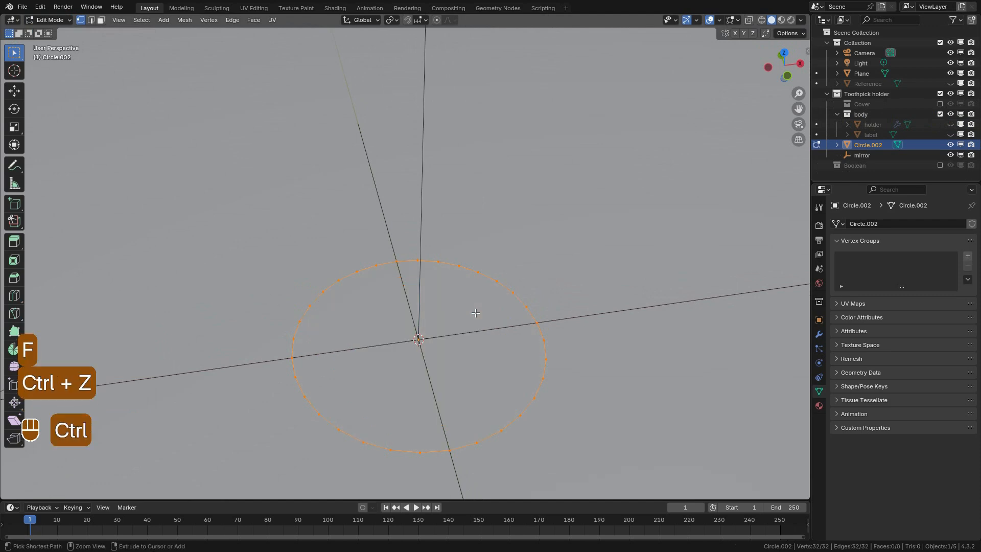
{"action": "key", "text": "ctrl+f"}
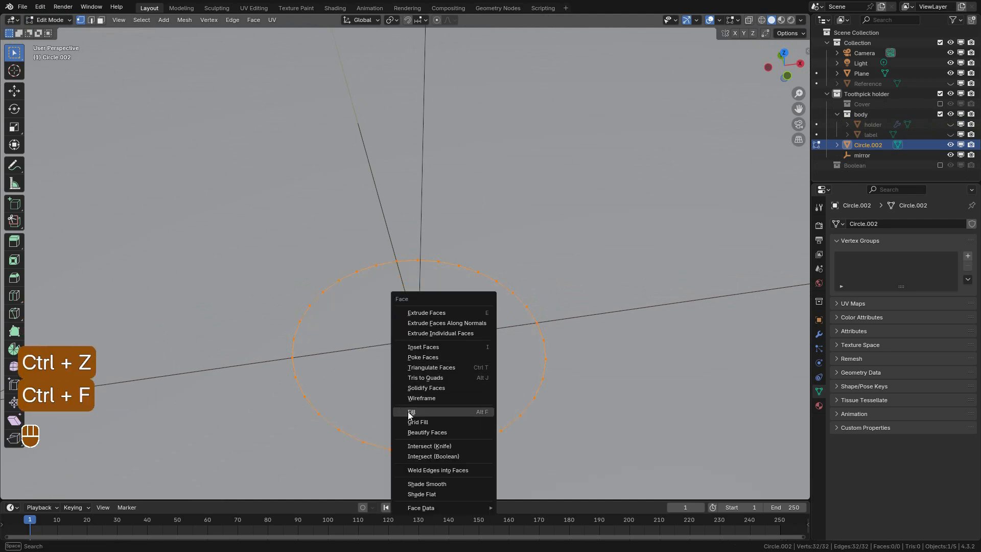
{"action": "left_click", "coordinate": [427, 423]}
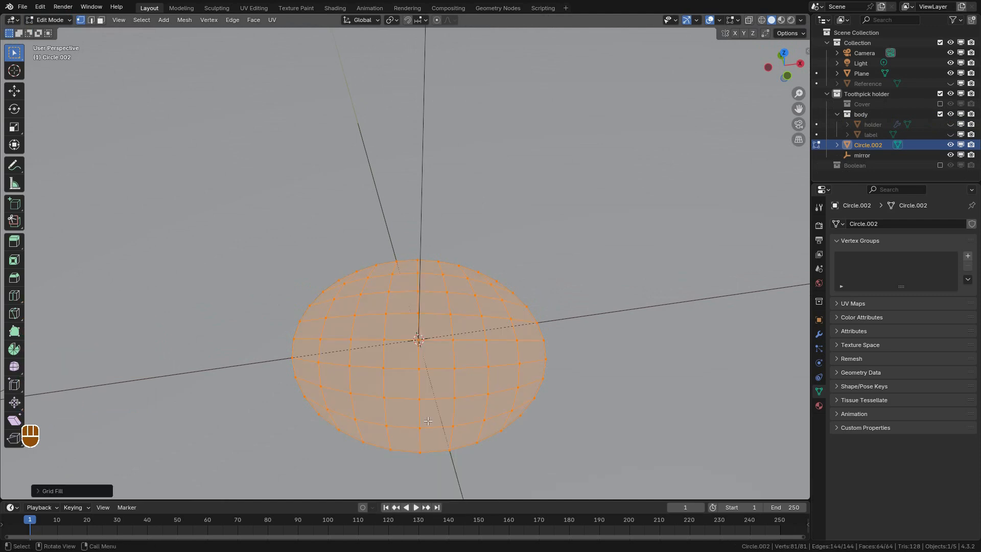
{"action": "middle_click_drag", "start_coordinate": [489, 369], "coordinate": [460, 239]}
{"action": "scroll", "coordinate": [485, 367], "scroll_direction": "up", "scroll_amount": 2}
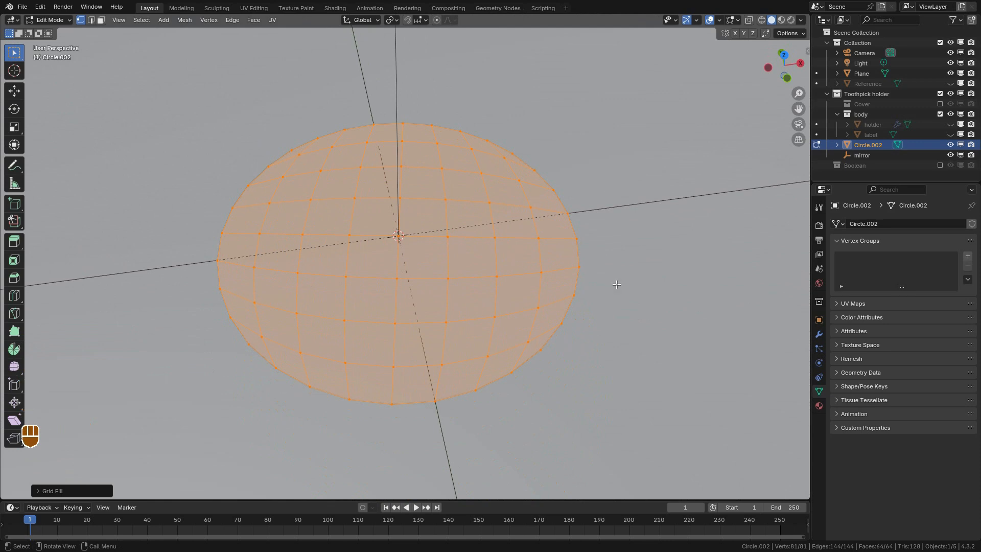
Return to Object Mode and save the file.
{"action": "key", "text": "Tab"}
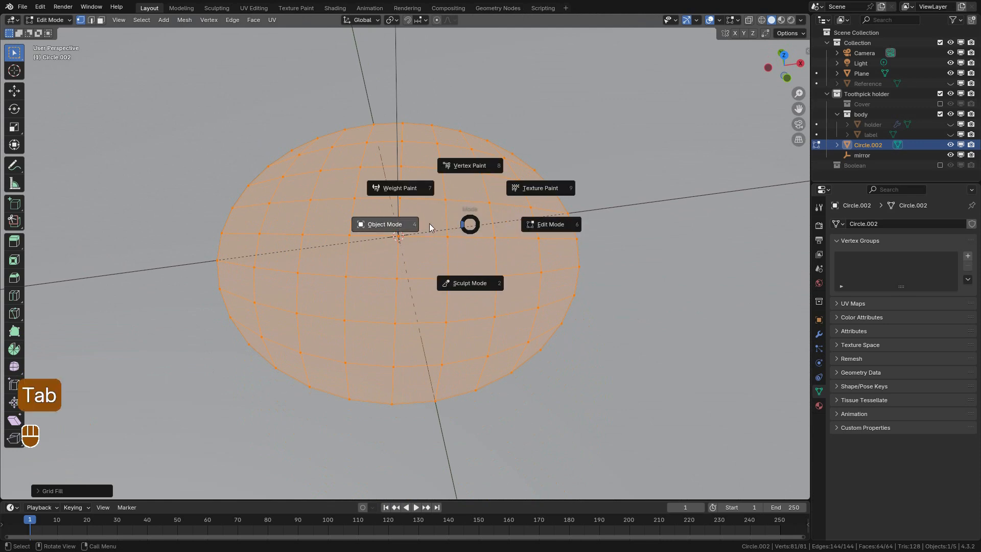
{"action": "scroll", "coordinate": [380, 234], "scroll_direction": "down", "scroll_amount": 3}
{"action": "key", "text": "ctrl+s"}
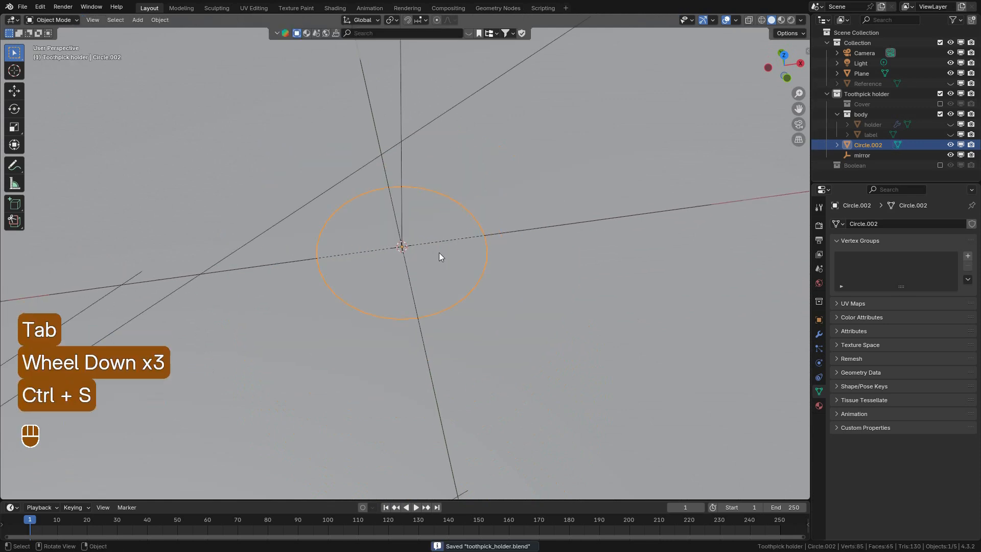
{"action": "scroll", "coordinate": [477, 281], "scroll_direction": "up", "scroll_amount": 2}
{"action": "key", "text": "ctrl+s"}
Rename the filled circle object as surface.
{"action": "middle_click_drag", "start_coordinate": [477, 284], "coordinate": [449, 283]}
{"action": "scroll", "coordinate": [504, 311], "scroll_direction": "up", "scroll_amount": 3}
{"action": "middle_click_drag", "start_coordinate": [513, 312], "coordinate": [535, 300]}
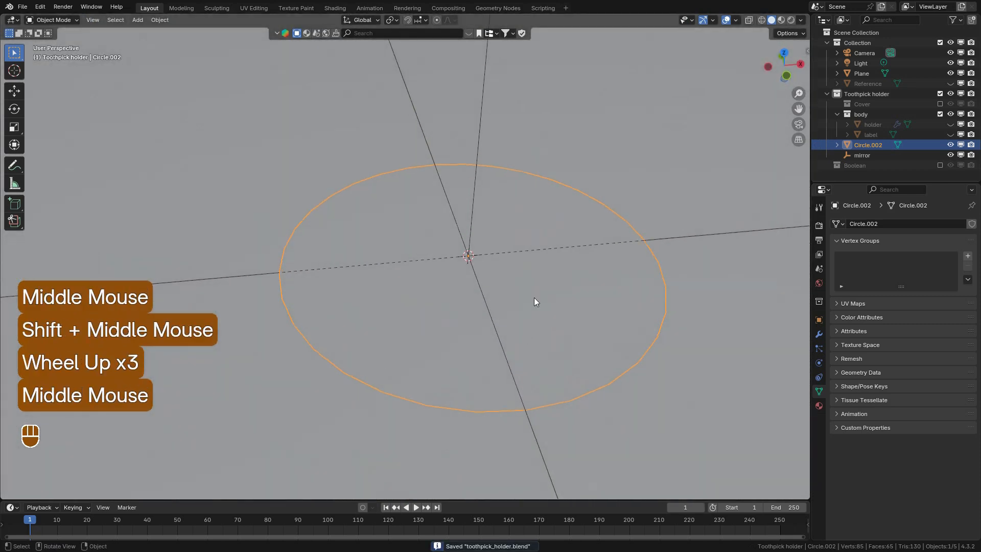
{"action": "key", "text": "F2"}
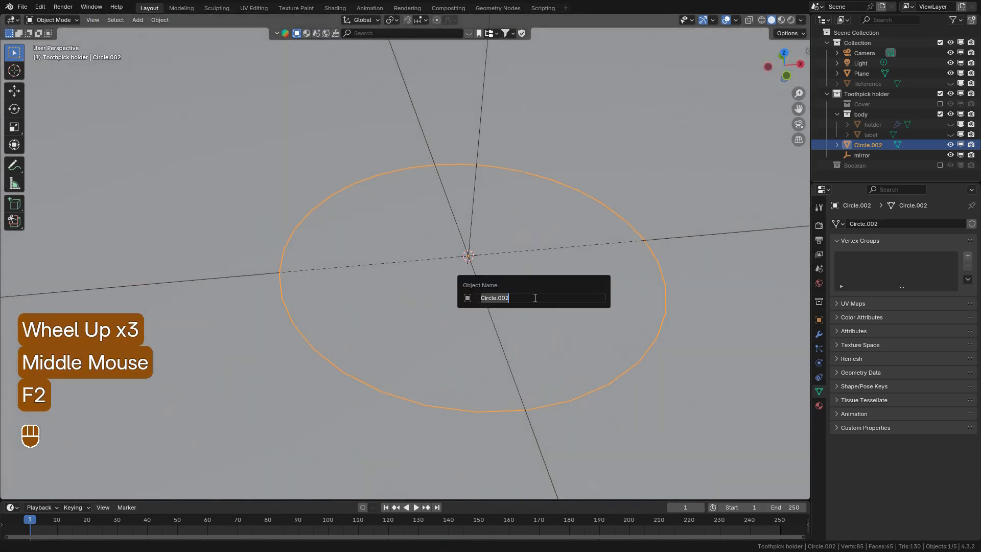
{"action": "type", "text": "surface"}
{"action": "key", "text": "Return"}
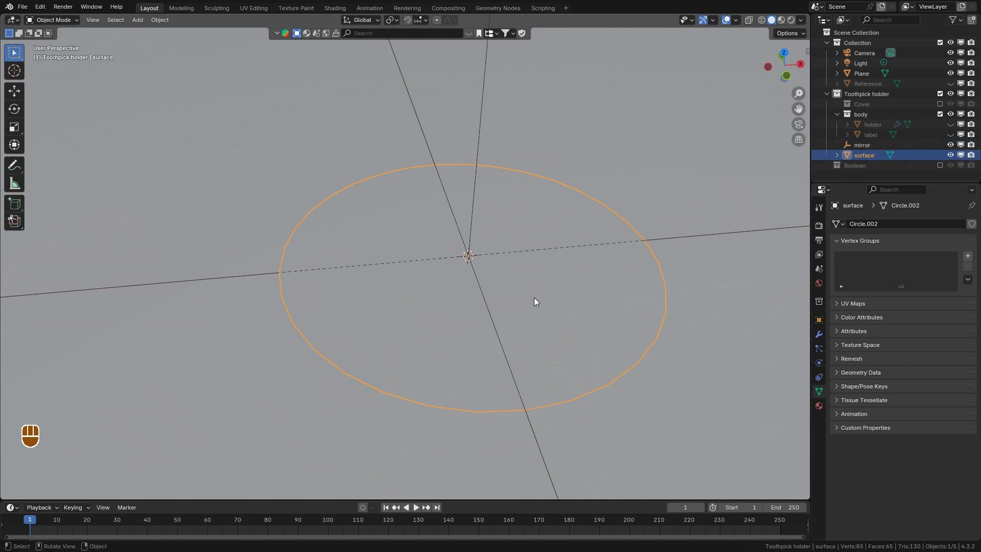
Add a cylinder mesh to the Toothpick holder collection, working in front view.
{"action": "scroll", "coordinate": [535, 297], "scroll_direction": "down", "scroll_amount": 3}
{"action": "middle_click_drag", "start_coordinate": [532, 317], "coordinate": [475, 325]}
{"action": "key", "text": "KP_1"}
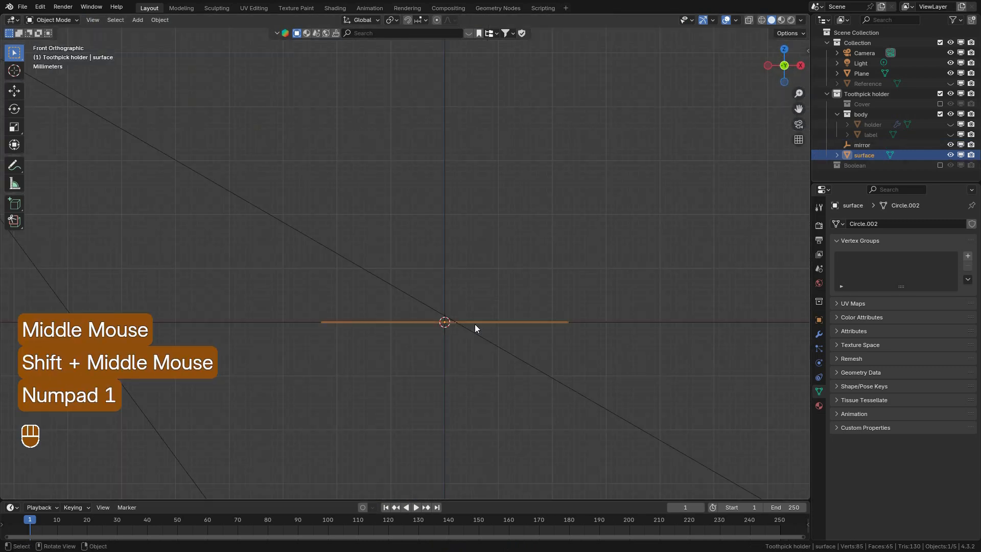
{"action": "scroll", "coordinate": [474, 324], "scroll_direction": "up", "scroll_amount": 3}
{"action": "middle_click_drag", "start_coordinate": [500, 351], "coordinate": [449, 308], "text": "shift"}
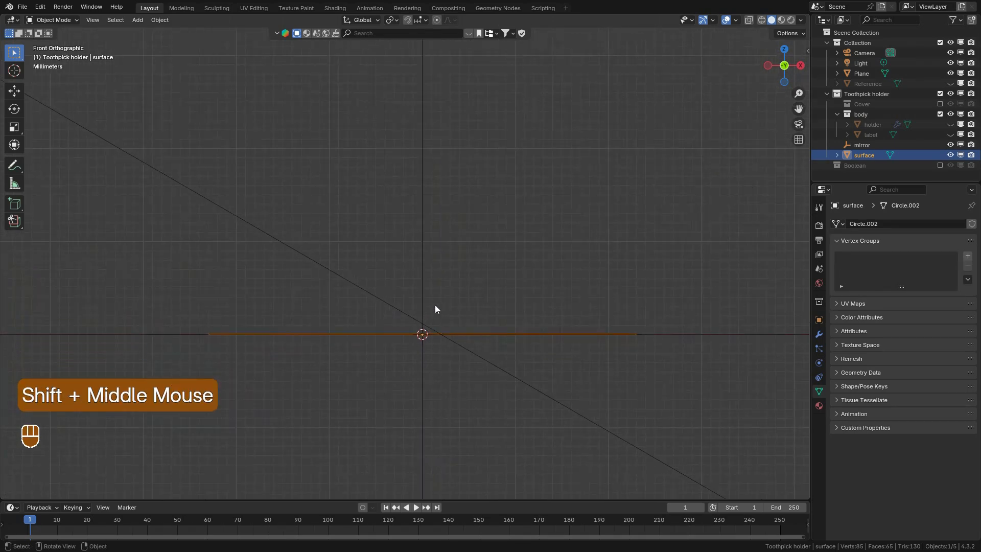
{"action": "scroll", "coordinate": [434, 306], "scroll_direction": "down", "scroll_amount": 3}
{"action": "scroll", "coordinate": [435, 305], "scroll_direction": "up", "scroll_amount": 3}
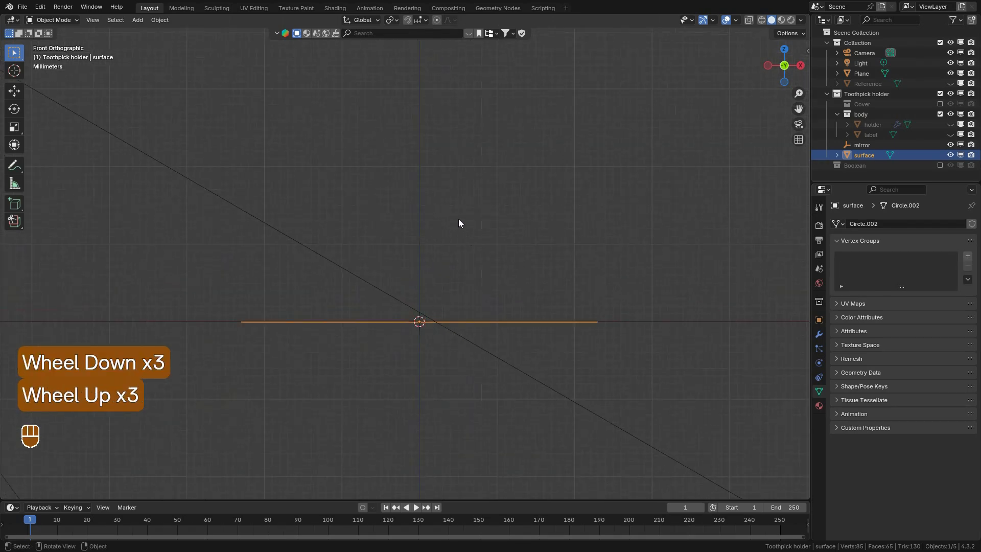
{"action": "left_click", "coordinate": [863, 94]}
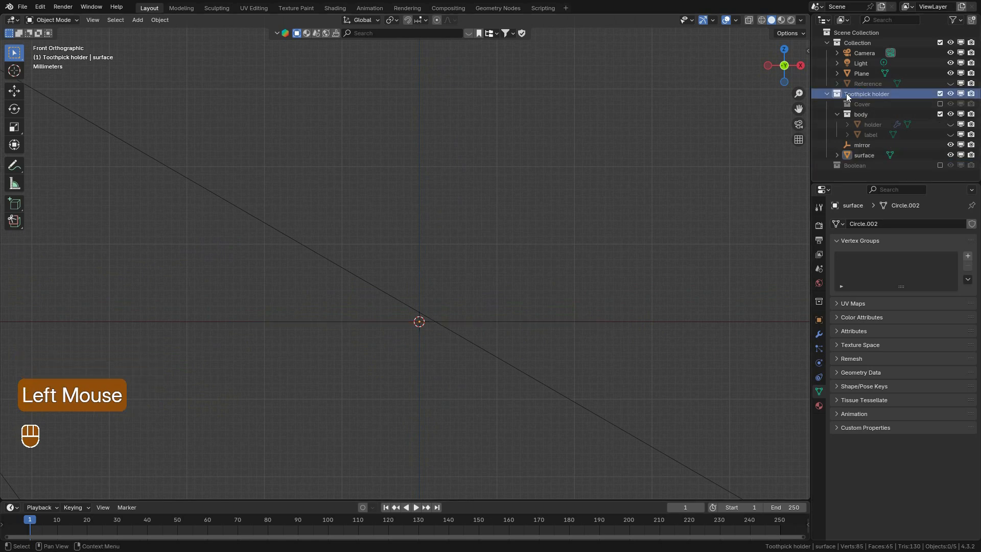
{"action": "key", "text": "shift+a"}
{"action": "mouse_move", "coordinate": [367, 175]}
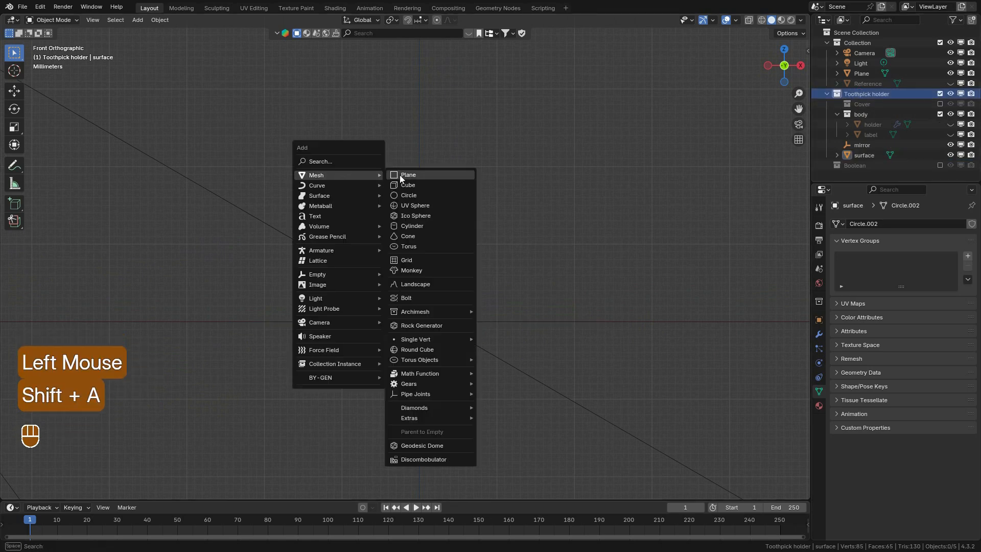
{"action": "left_click", "coordinate": [409, 226]}
{"action": "scroll", "coordinate": [403, 279], "scroll_direction": "down", "scroll_amount": 1}
{"action": "scroll", "coordinate": [404, 279], "scroll_direction": "down", "scroll_amount": 10}
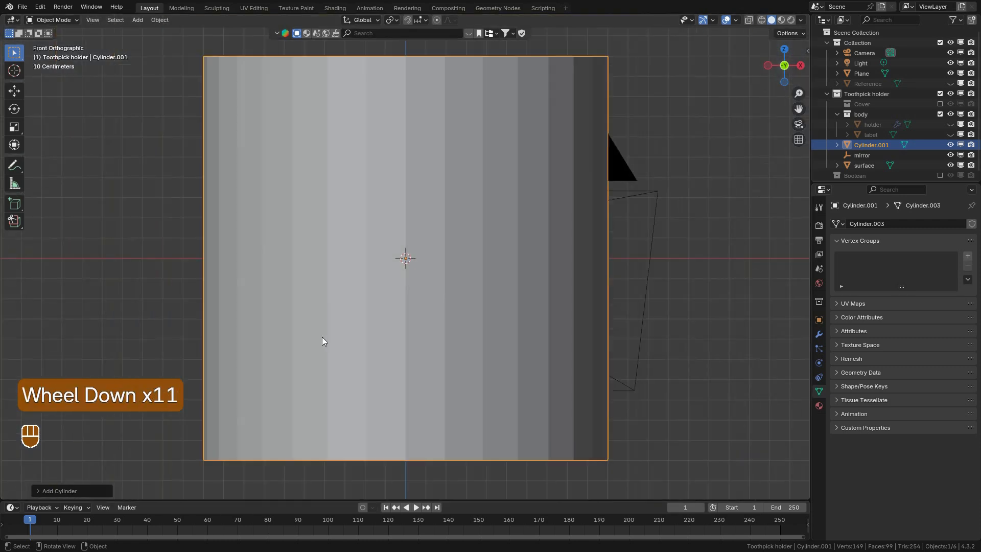
Set the new cylinder to 6 vertices and reduce its radius to a few millimetres.
{"action": "left_click", "coordinate": [76, 490]}
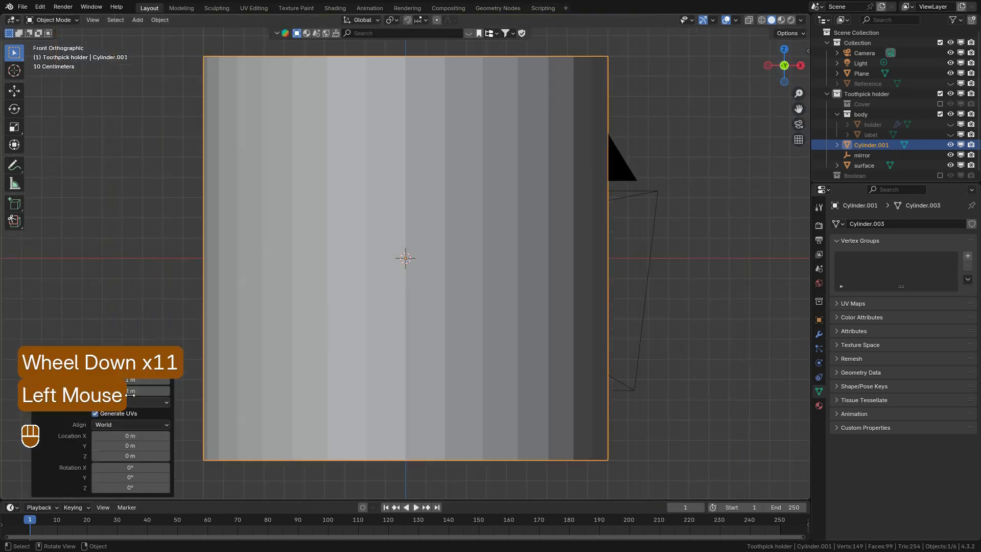
{"action": "left_click", "coordinate": [132, 368]}
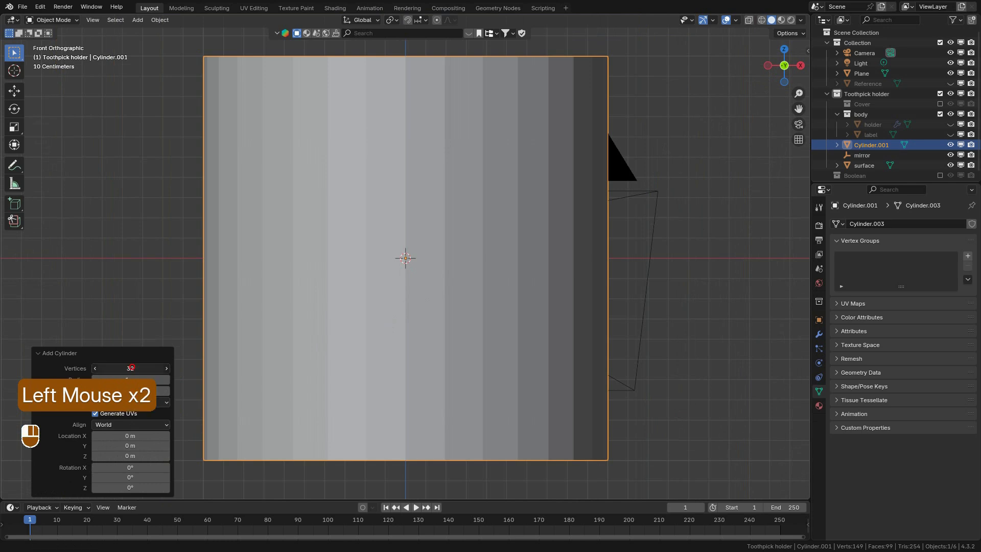
{"action": "type", "text": "6"}
{"action": "key", "text": "Return"}
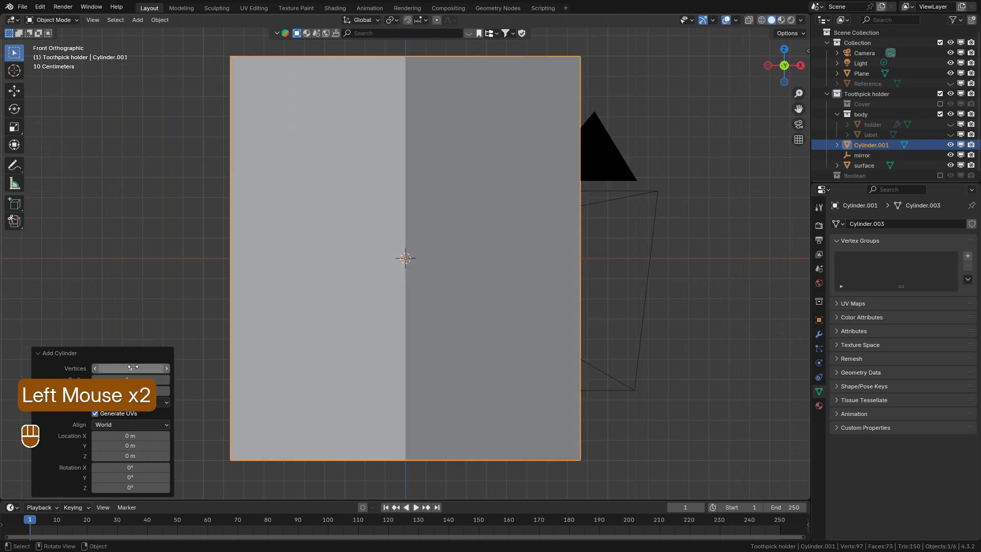
{"action": "left_click_drag", "start_coordinate": [112, 379], "coordinate": [397, 346], "text": "shift"}
{"action": "scroll", "coordinate": [203, 361], "scroll_direction": "up", "scroll_amount": 2}
{"action": "scroll", "coordinate": [410, 349], "scroll_direction": "up", "scroll_amount": 9}
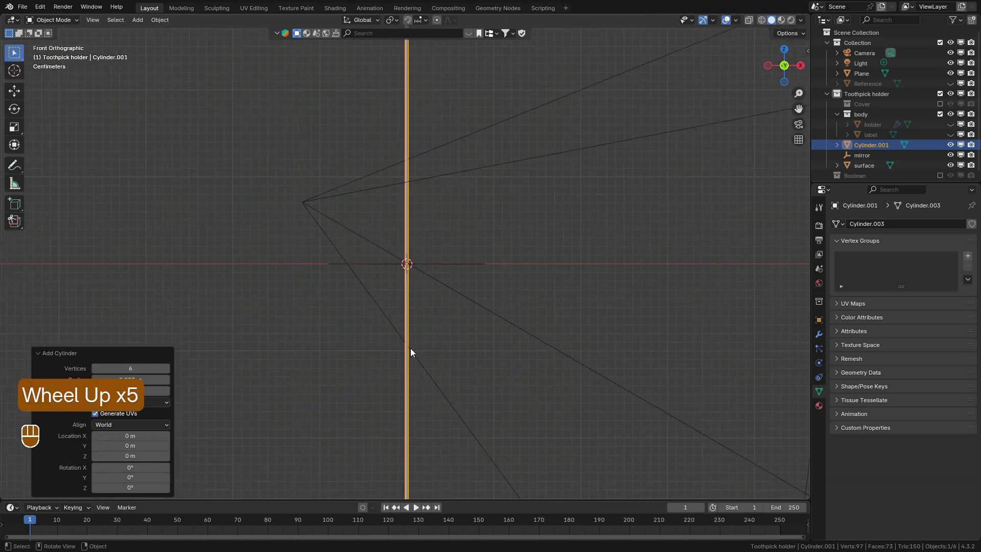
Reduce the cylinder's depth until it is a short upright post a few times taller than it is wide.
{"action": "left_click_drag", "start_coordinate": [155, 390], "coordinate": [134, 391], "text": "shift"}
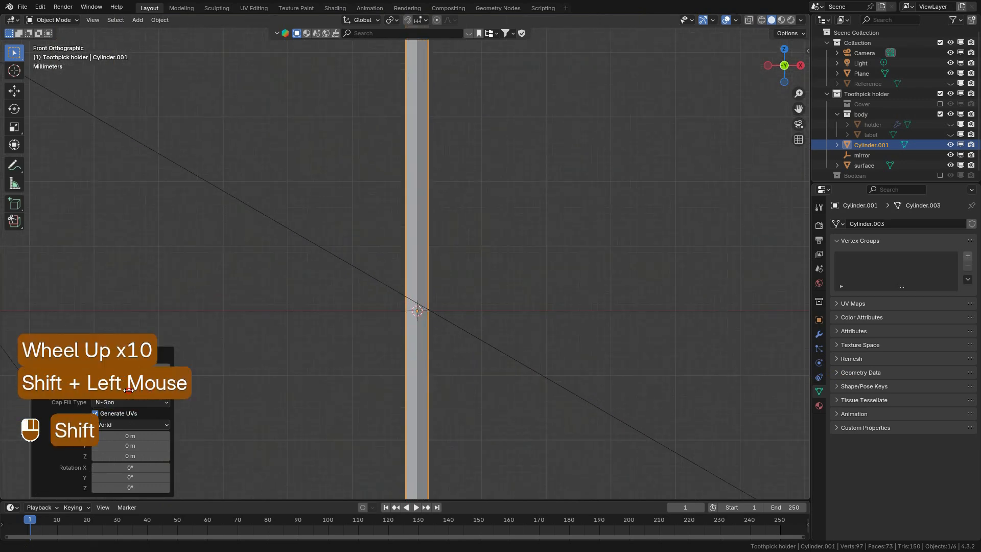
{"action": "left_click_drag", "start_coordinate": [508, 355], "coordinate": [239, 351], "text": "shift"}
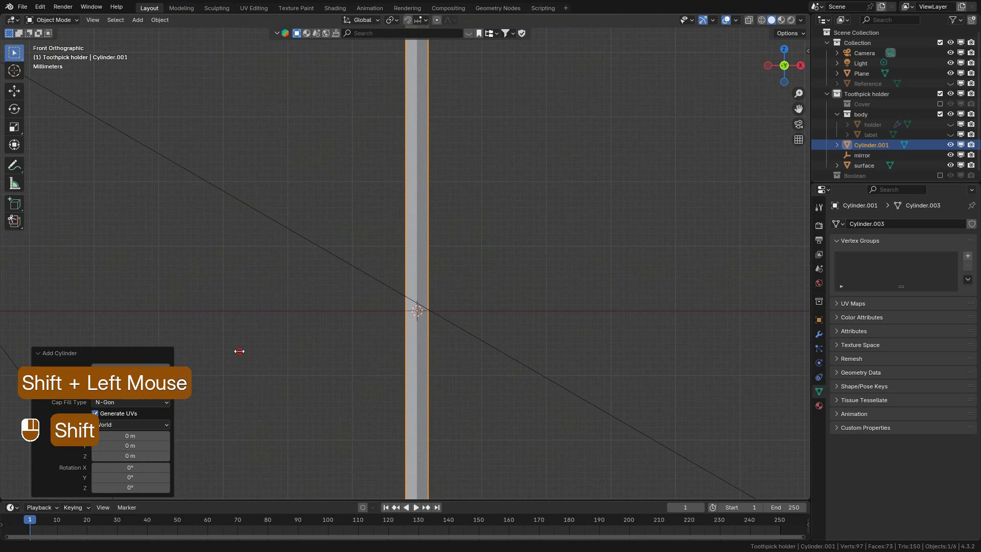
{"action": "left_click_drag", "start_coordinate": [880, 338], "coordinate": [574, 322], "text": "shift"}
{"action": "scroll", "coordinate": [474, 384], "scroll_direction": "up", "scroll_amount": 4}
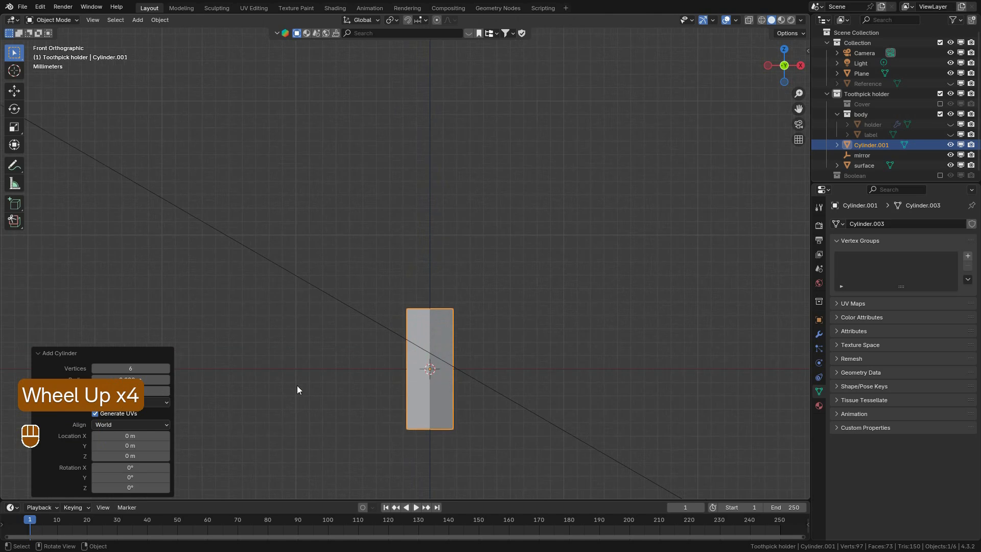
{"action": "scroll", "coordinate": [467, 387], "scroll_direction": "up", "scroll_amount": 2}
{"action": "mouse_move", "coordinate": [156, 392]}
{"action": "left_mouse_down", "text": "shift"}
{"action": "mouse_move", "coordinate": [169, 392]}
{"action": "mouse_move", "coordinate": [157, 392]}
{"action": "left_mouse_up", "text": "shift"}
{"action": "left_click", "coordinate": [80, 358]}
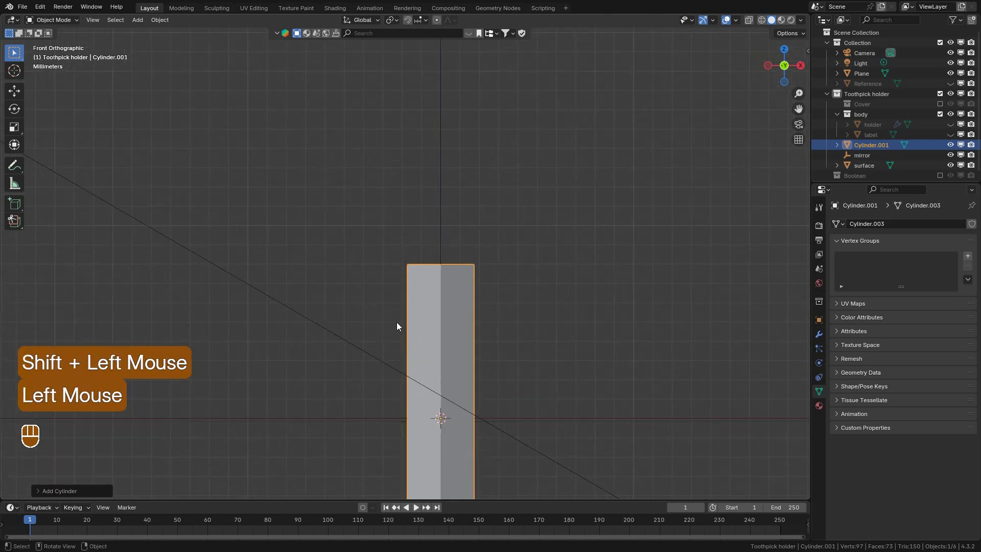
Raise the cylinder along Z with snapping so that its base sits on the ground line at the origin.
{"action": "scroll", "coordinate": [505, 332], "scroll_direction": "down", "scroll_amount": 2}
{"action": "key", "text": "g"}
{"action": "key", "text": "z"}
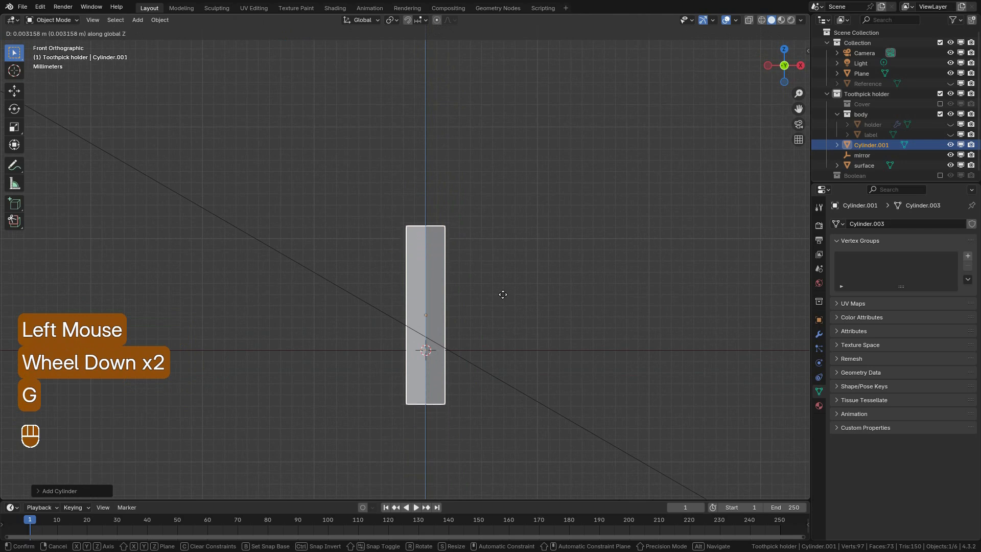
{"action": "left_click", "coordinate": [512, 244], "text": "ctrl"}
In Edit Mode, scale the whole cylinder mesh down in X and Y only to make it toothpick-thin.
{"action": "middle_click_drag", "start_coordinate": [512, 241], "coordinate": [445, 274]}
{"action": "key", "text": "Tab"}
{"action": "scroll", "coordinate": [586, 274], "scroll_direction": "down", "scroll_amount": 1}
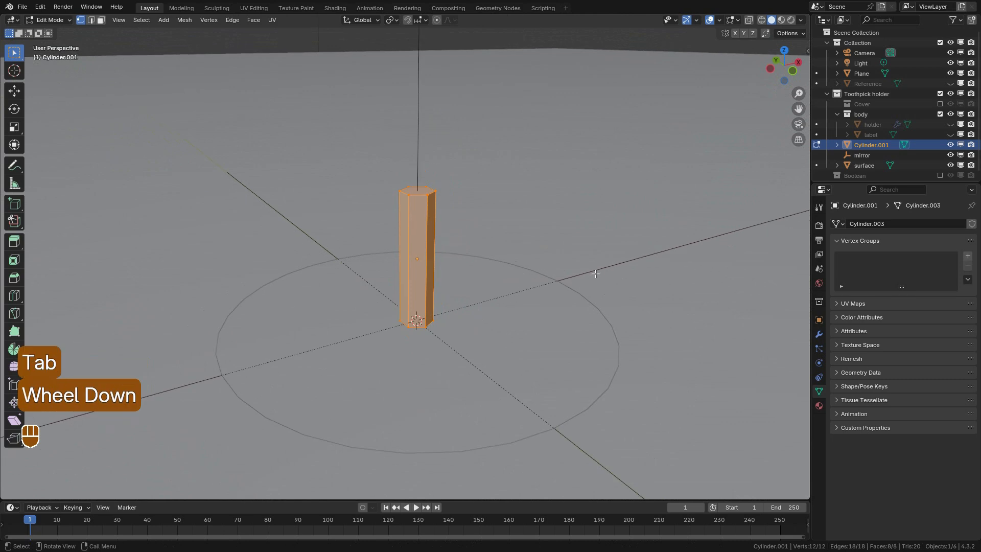
{"action": "key", "text": "s"}
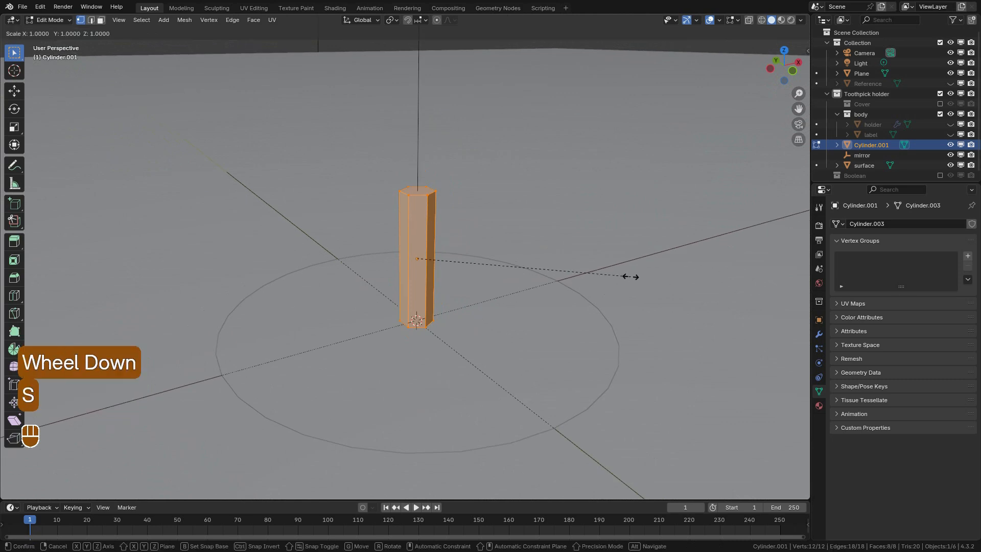
{"action": "key", "text": "shift+z"}
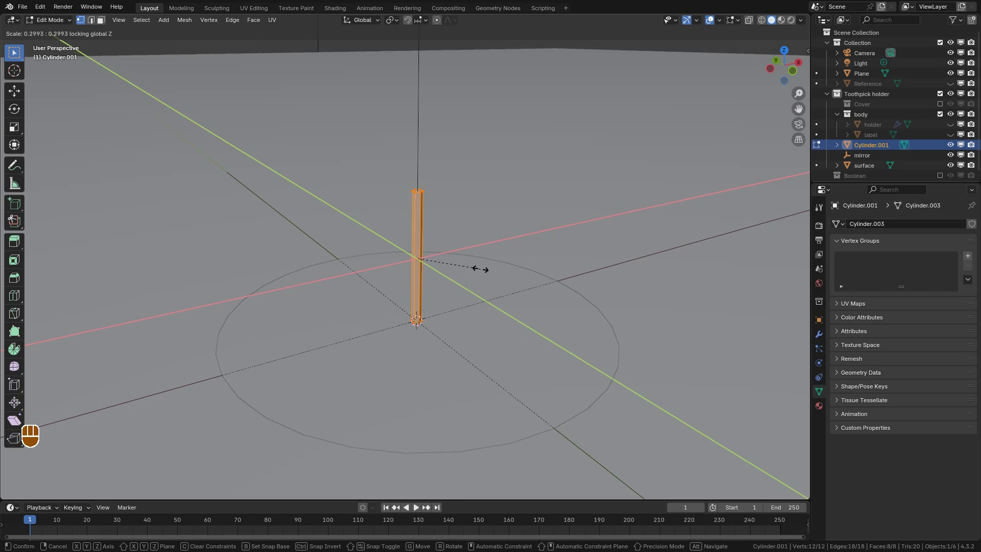
{"action": "left_click", "coordinate": [454, 264]}
Select the cylinder's top face and move it up 0.024 m along Z to lengthen the toothpick.
{"action": "middle_click_drag", "start_coordinate": [453, 263], "coordinate": [420, 263], "text": "shift"}
{"action": "scroll", "coordinate": [424, 283], "scroll_direction": "up", "scroll_amount": 2}
{"action": "scroll", "coordinate": [424, 282], "scroll_direction": "up", "scroll_amount": 2}
{"action": "left_click", "coordinate": [102, 21]}
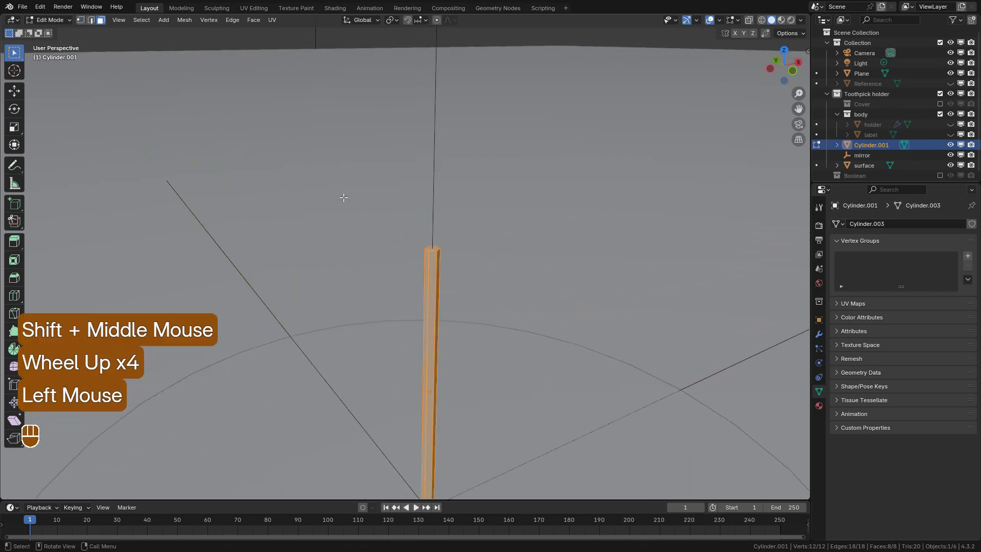
{"action": "left_click", "coordinate": [432, 250]}
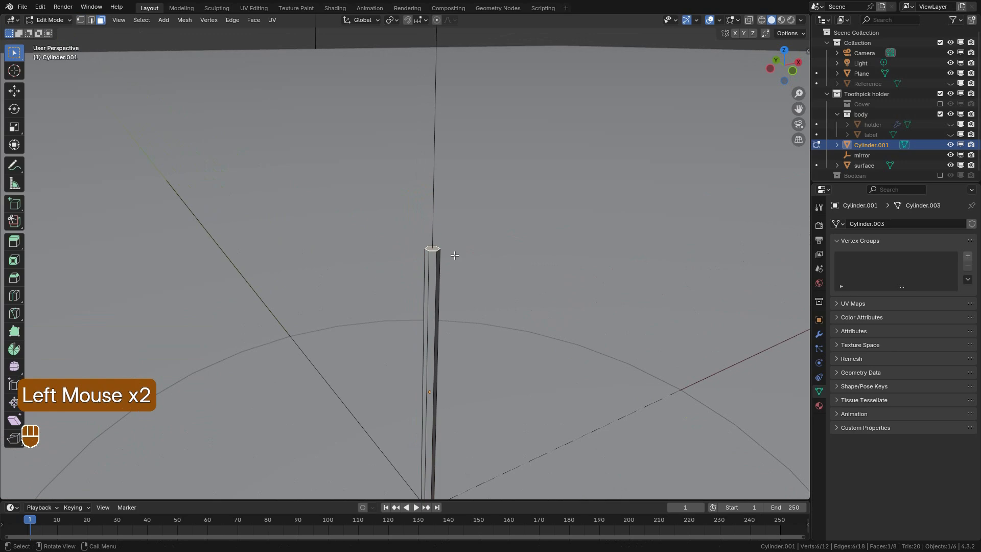
{"action": "key", "text": "KP_1"}
{"action": "scroll", "coordinate": [455, 256], "scroll_direction": "down", "scroll_amount": 4}
{"action": "key", "text": "g"}
{"action": "key", "text": "z"}
{"action": "key", "text": "ctrl"}
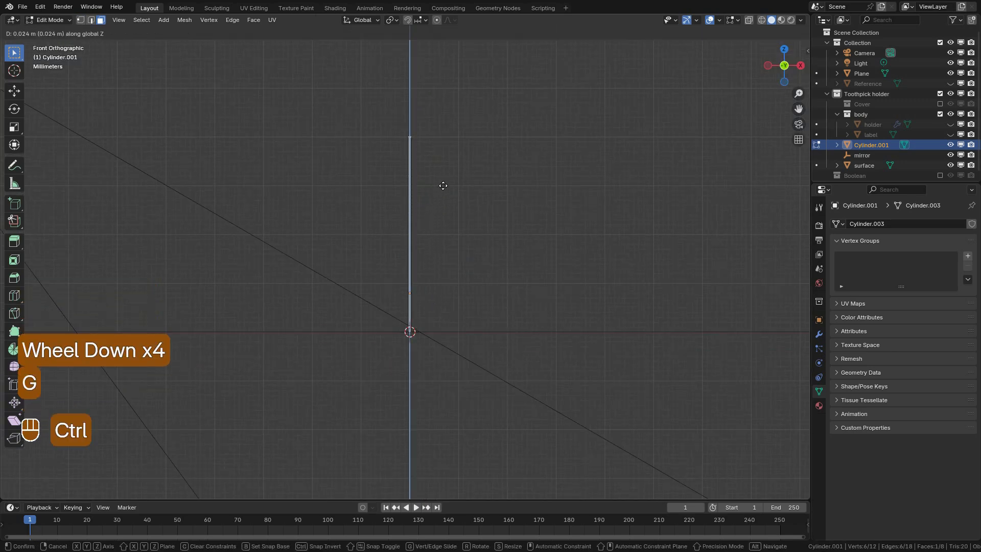
{"action": "left_click", "coordinate": [443, 185], "text": "ctrl"}
Add two evenly spaced horizontal loop cuts around the toothpick without sliding them.
{"action": "scroll", "coordinate": [444, 219], "scroll_direction": "up", "scroll_amount": 4}
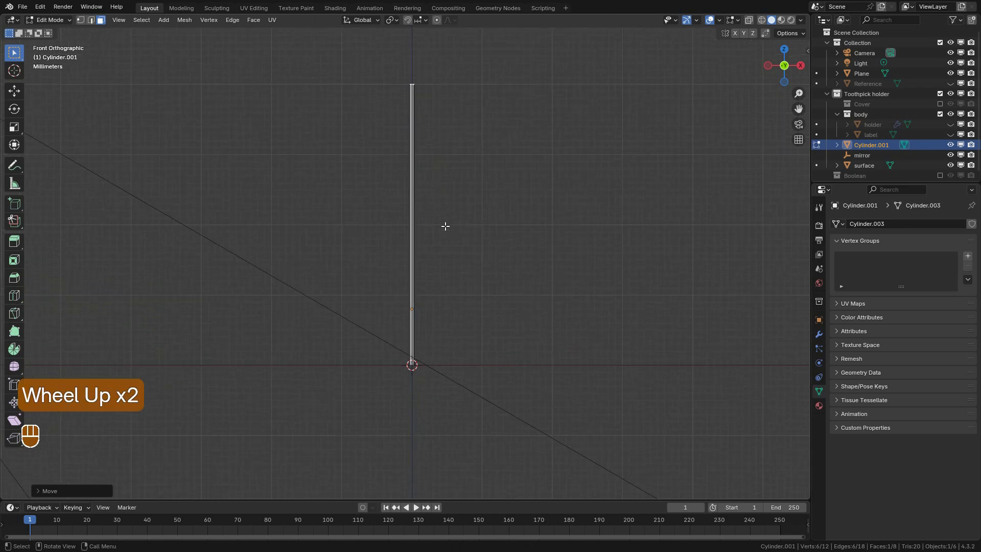
{"action": "scroll", "coordinate": [446, 226], "scroll_direction": "down", "scroll_amount": 4}
{"action": "scroll", "coordinate": [445, 226], "scroll_direction": "up", "scroll_amount": 2}
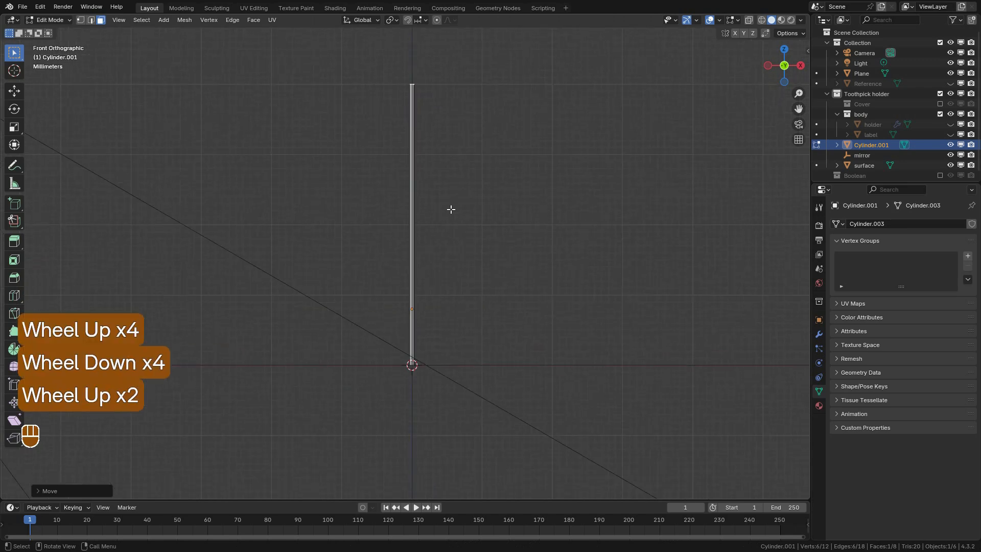
{"action": "left_click", "coordinate": [460, 208]}
{"action": "scroll", "coordinate": [459, 208], "scroll_direction": "up", "scroll_amount": 2}
{"action": "key", "text": "ctrl"}
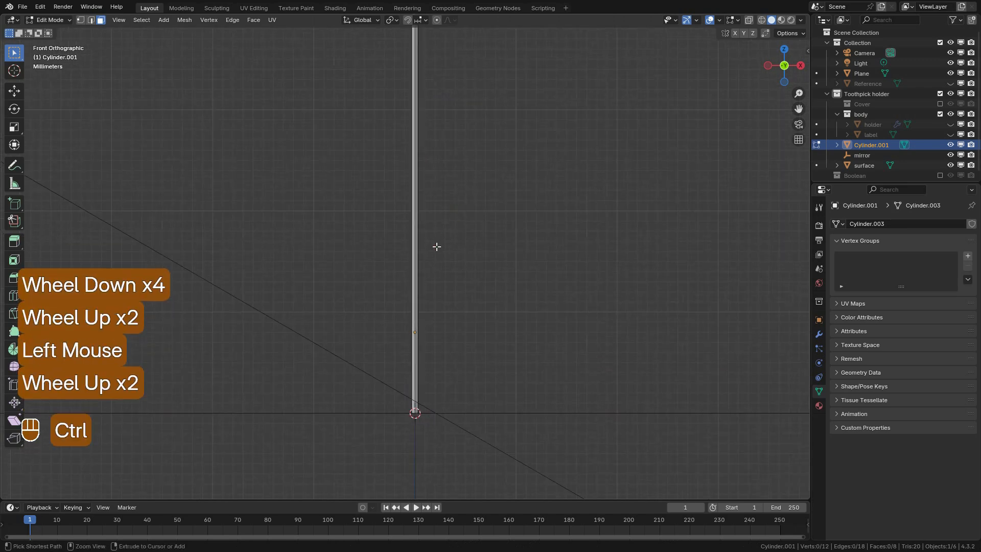
{"action": "key", "text": "ctrl+r"}
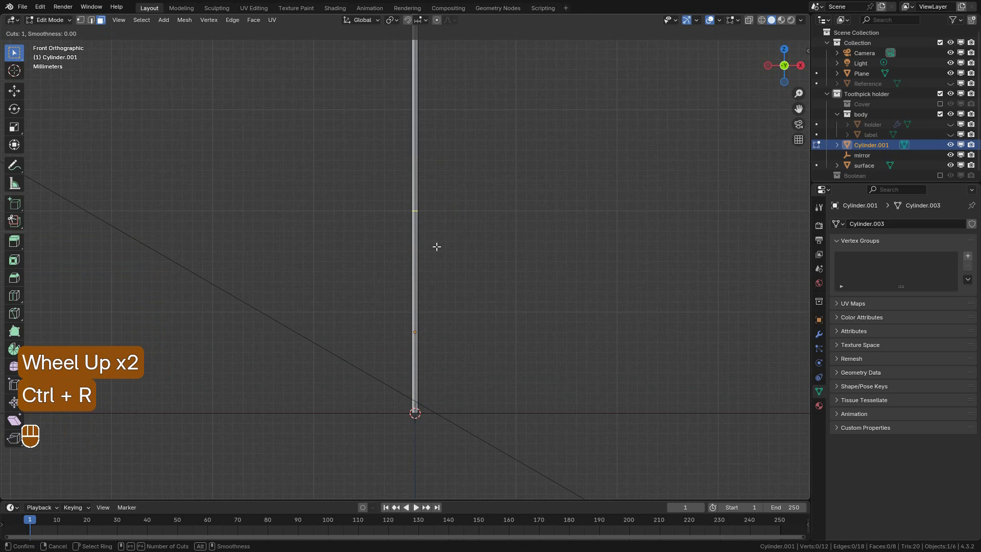
{"action": "scroll", "coordinate": [437, 246], "scroll_direction": "up", "scroll_amount": 2}
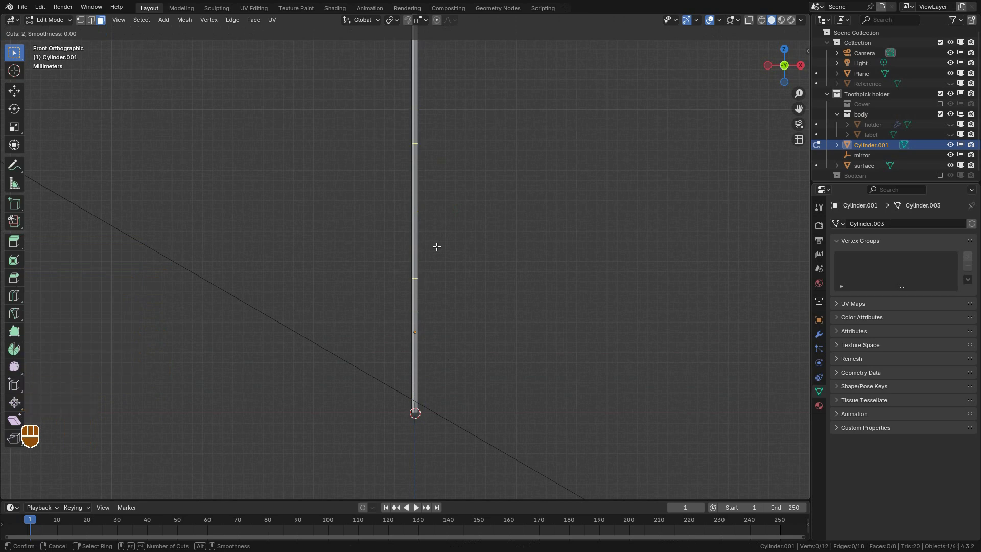
{"action": "left_click", "coordinate": [437, 247]}
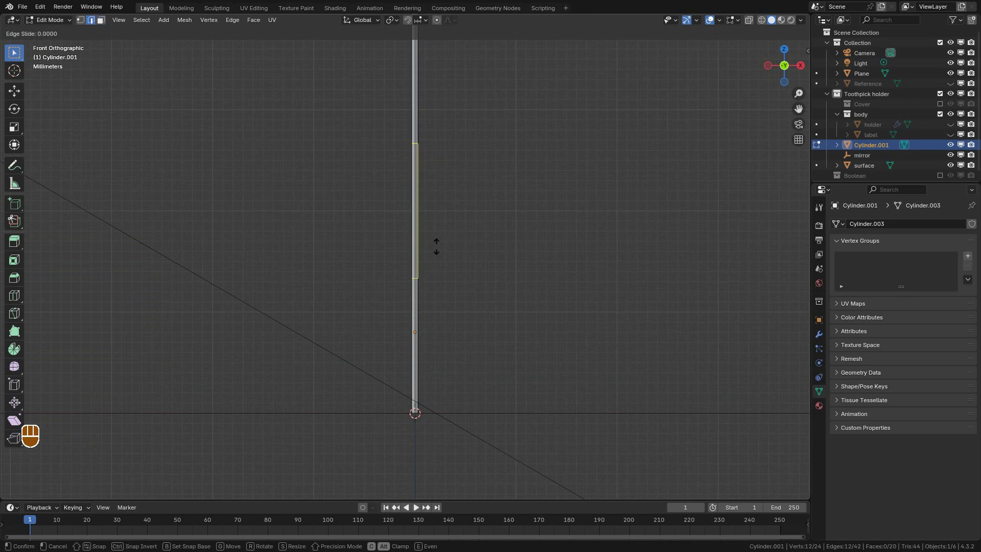
{"action": "left_click", "coordinate": [437, 247]}
Scale the two new edge loops apart along Z so they sit near the toothpick's upper and lower ends.
{"action": "scroll", "coordinate": [442, 247], "scroll_direction": "down", "scroll_amount": 3}
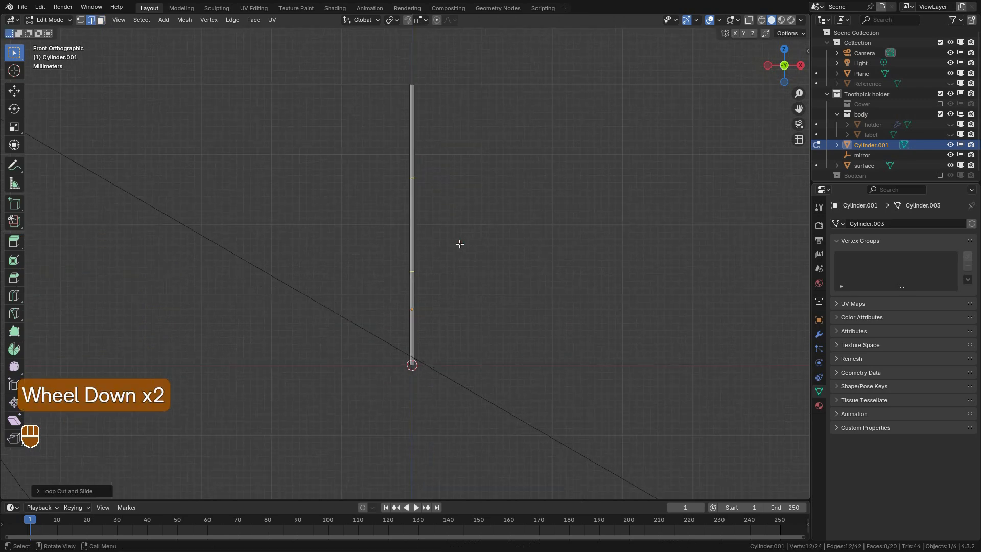
{"action": "scroll", "coordinate": [457, 243], "scroll_direction": "up", "scroll_amount": 2}
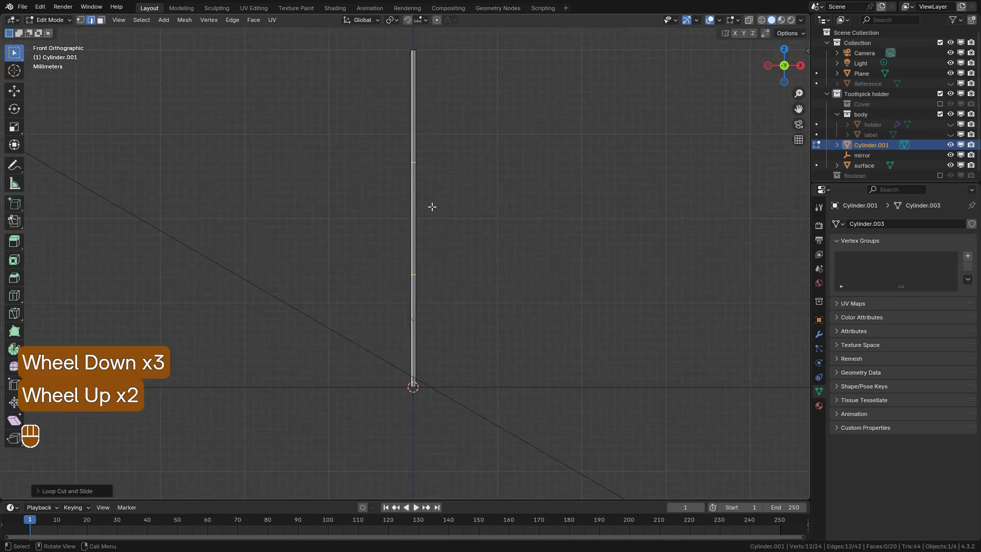
{"action": "key", "text": "s"}
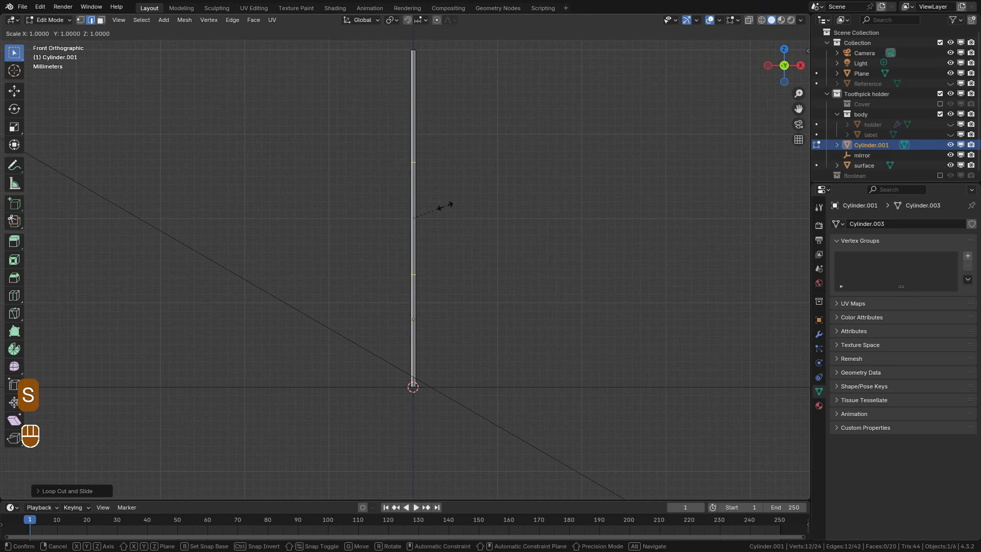
{"action": "key", "text": "z"}
{"action": "key", "text": "shift"}
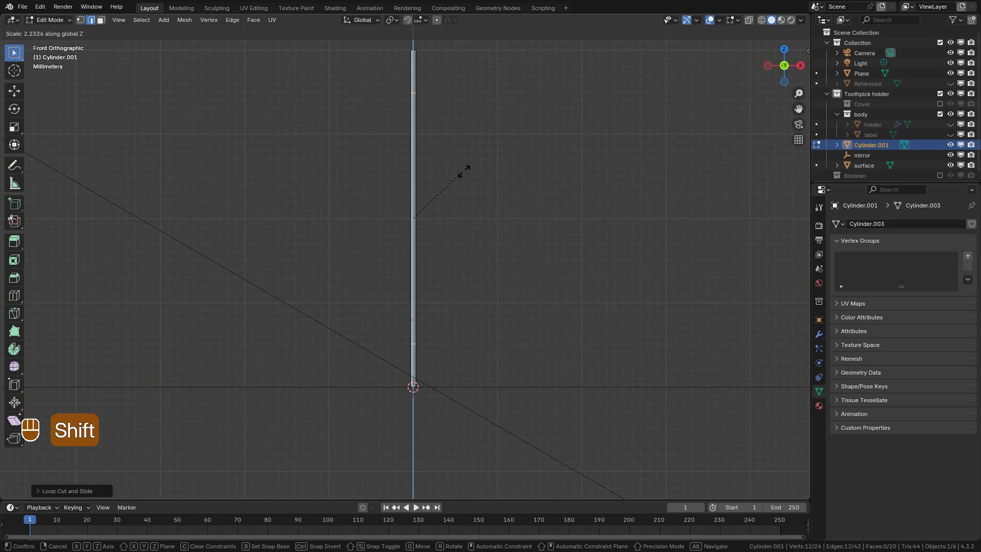
{"action": "left_click", "coordinate": [498, 125]}
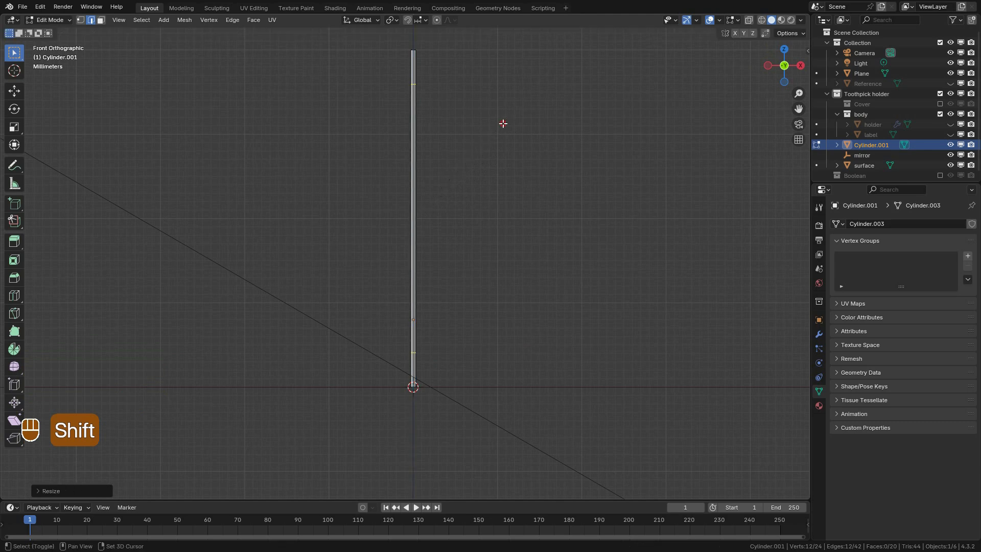
Select the vertices at the toothpick's top and bottom ends and scale them to about 0.35 in X and Y only, tapering both ends.
{"action": "left_click", "coordinate": [762, 21]}
{"action": "scroll", "coordinate": [420, 117], "scroll_direction": "down", "scroll_amount": 2}
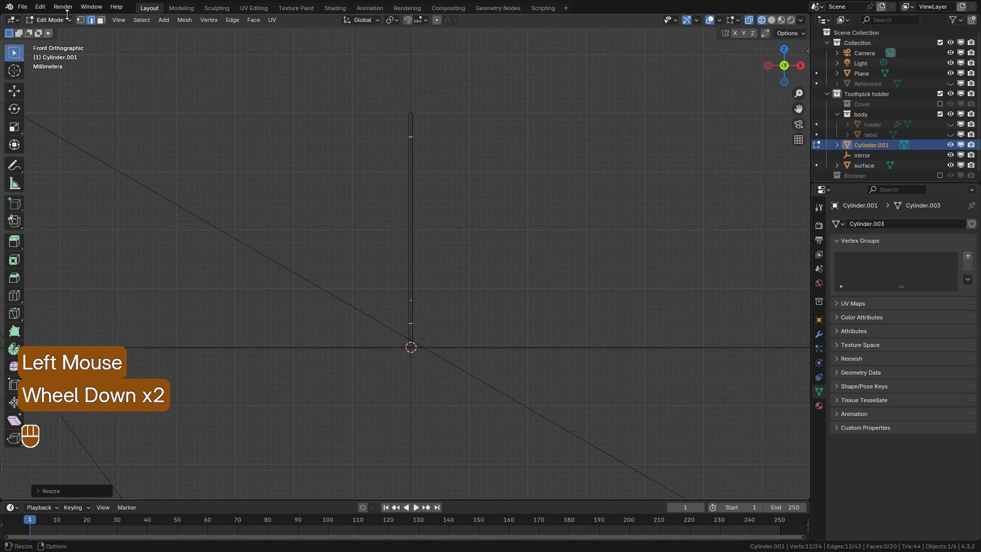
{"action": "left_click", "coordinate": [81, 20]}
{"action": "left_click_drag", "start_coordinate": [250, 77], "coordinate": [493, 126]}
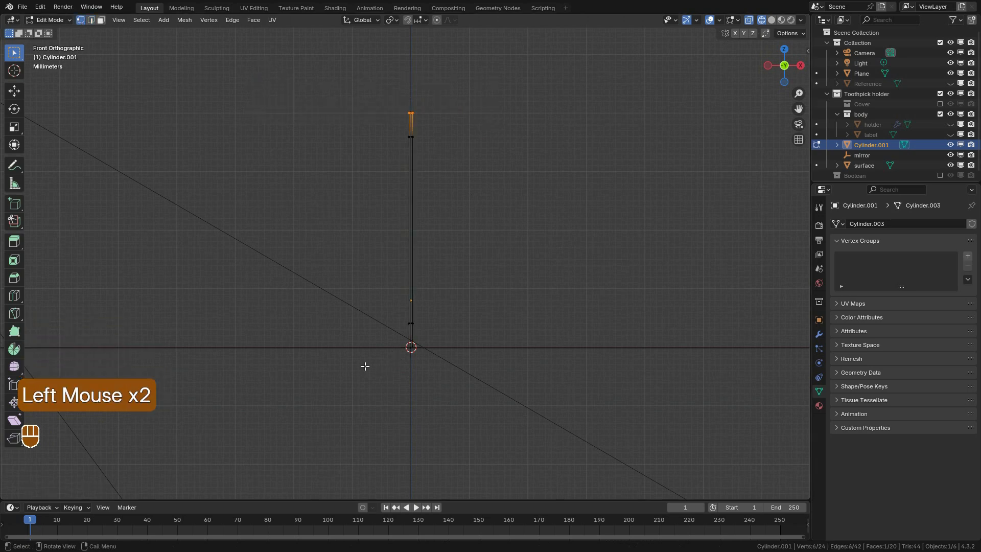
{"action": "left_click_drag", "start_coordinate": [328, 331], "coordinate": [507, 368], "text": "shift"}
{"action": "scroll", "coordinate": [535, 313], "scroll_direction": "up", "scroll_amount": 1}
{"action": "scroll", "coordinate": [534, 313], "scroll_direction": "up", "scroll_amount": 1}
{"action": "key", "text": "s"}
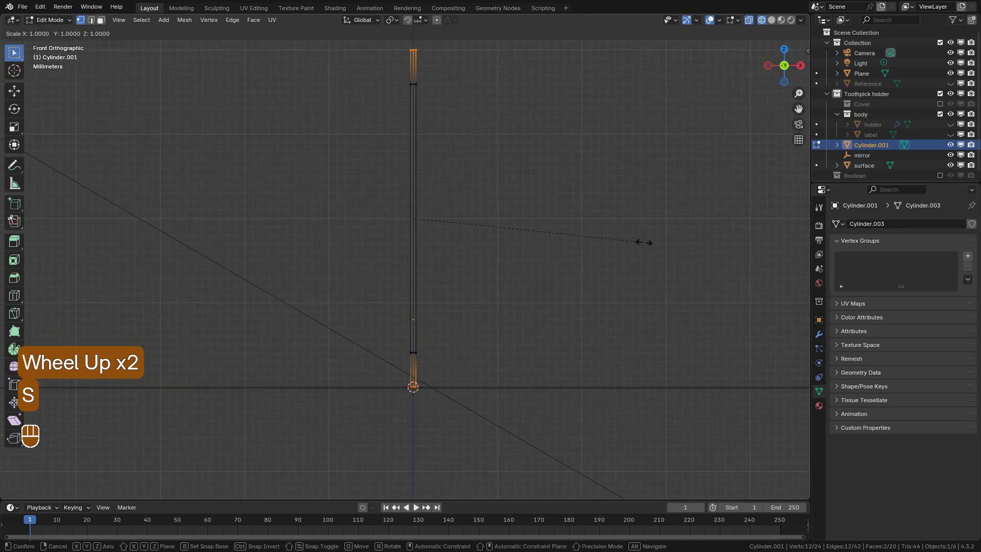
{"action": "key", "text": "shift+z"}
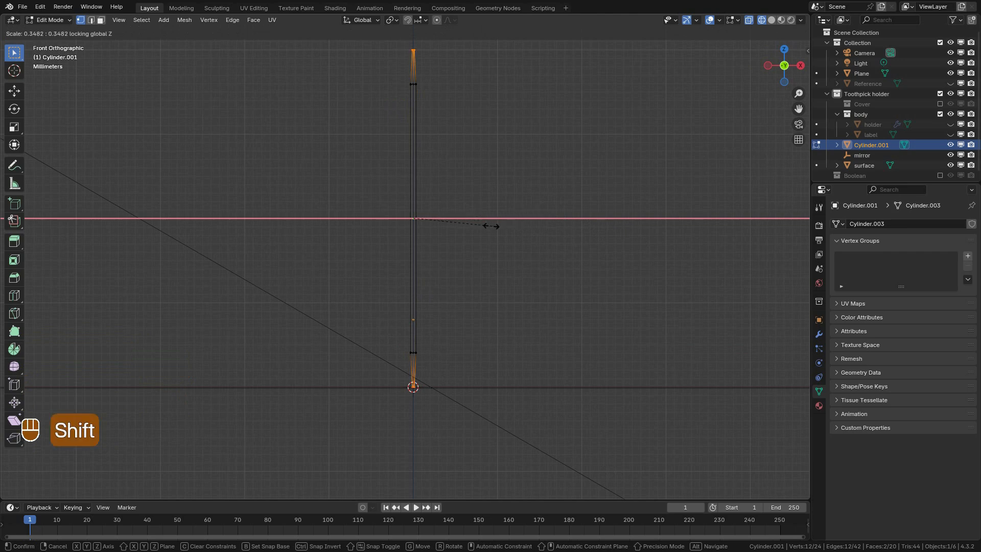
{"action": "left_click", "coordinate": [431, 227]}
Select the toothpick's two inner edge loops and scale them together along Z to about 0.983, lengthening the tapers, and restore solid shading.
{"action": "left_click_drag", "start_coordinate": [339, 72], "coordinate": [465, 363]}
{"action": "key", "text": "s"}
{"action": "key", "text": "z"}
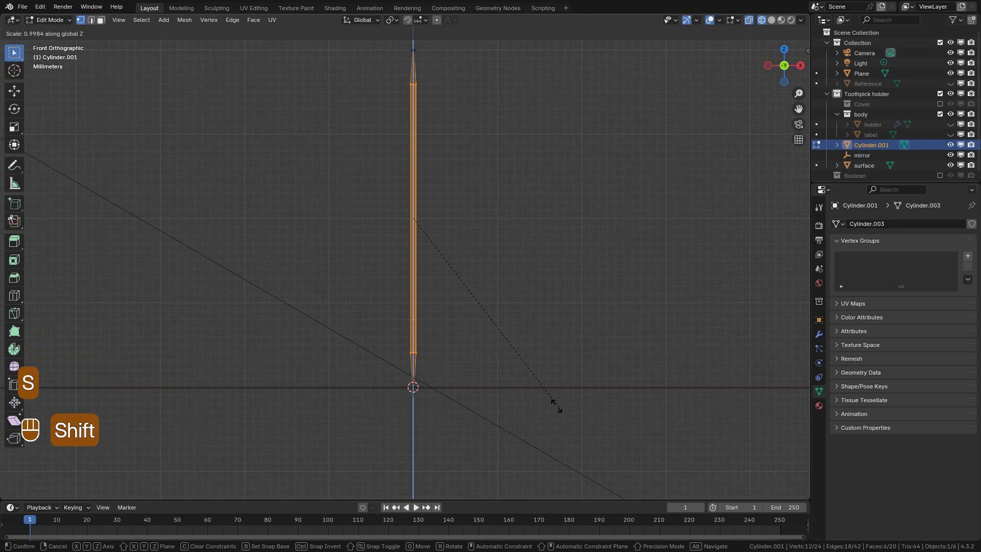
{"action": "right_click", "coordinate": [528, 374]}
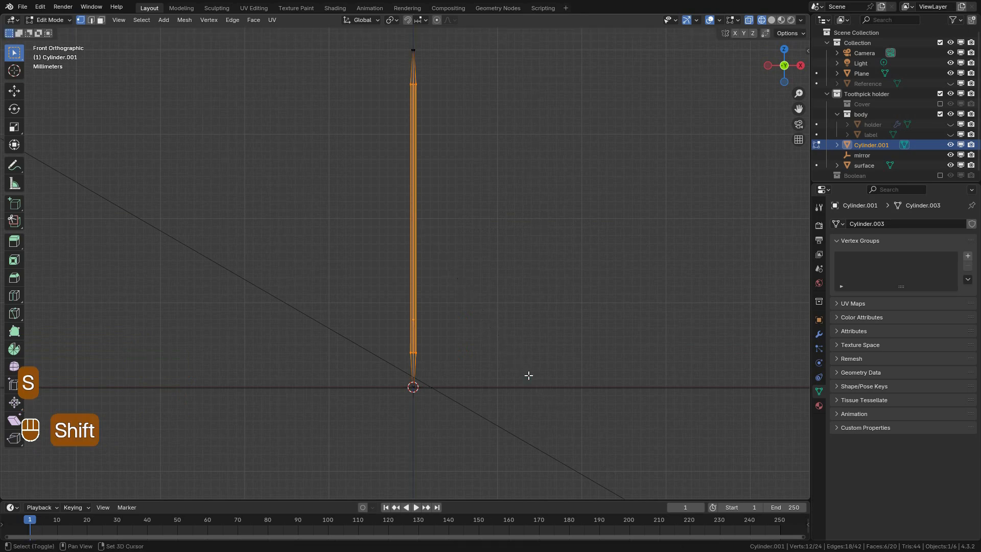
{"action": "key", "text": "s"}
{"action": "key", "text": "z"}
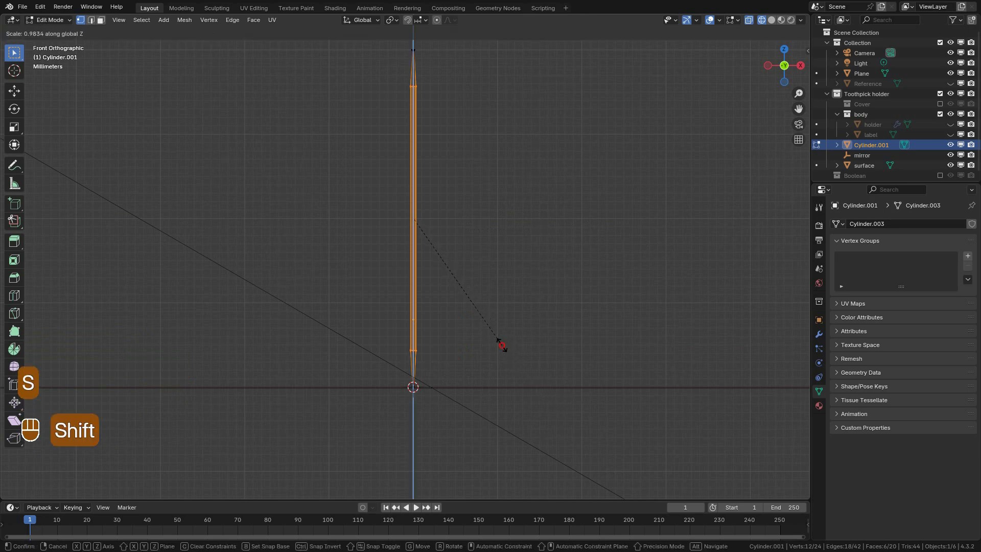
{"action": "left_click", "coordinate": [502, 346]}
{"action": "left_click", "coordinate": [614, 211]}
{"action": "left_click", "coordinate": [772, 21]}
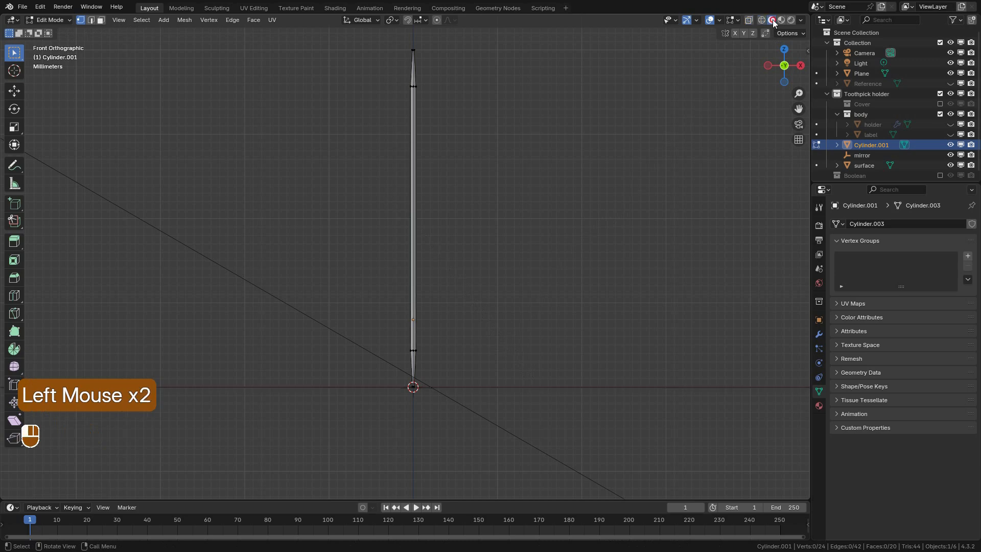
Leave Edit Mode and test-rotate the toothpick in front view to check where it pivots, cancelling the rotation.
{"action": "key", "text": "Tab"}
{"action": "middle_click_drag", "start_coordinate": [384, 177], "coordinate": [454, 270]}
{"action": "scroll", "coordinate": [462, 251], "scroll_direction": "up", "scroll_amount": 4}
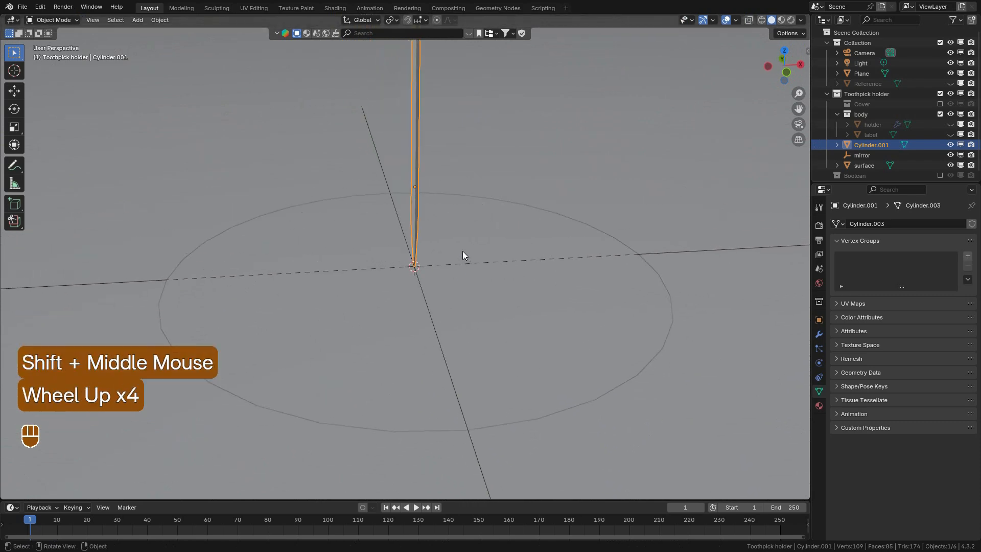
{"action": "key", "text": "KP_1"}
{"action": "scroll", "coordinate": [463, 255], "scroll_direction": "up", "scroll_amount": 2}
{"action": "scroll", "coordinate": [434, 204], "scroll_direction": "down", "scroll_amount": 2}
{"action": "middle_click_drag", "start_coordinate": [434, 204], "coordinate": [415, 287], "text": "shift"}
{"action": "scroll", "coordinate": [410, 301], "scroll_direction": "up", "scroll_amount": 3}
{"action": "scroll", "coordinate": [408, 317], "scroll_direction": "down", "scroll_amount": 2}
{"action": "middle_click_drag", "start_coordinate": [407, 325], "coordinate": [404, 329], "text": "shift"}
{"action": "scroll", "coordinate": [422, 339], "scroll_direction": "up", "scroll_amount": 1}
{"action": "scroll", "coordinate": [432, 358], "scroll_direction": "up", "scroll_amount": 6}
{"action": "middle_click_drag", "start_coordinate": [456, 387], "coordinate": [440, 235], "text": "shift"}
{"action": "scroll", "coordinate": [427, 174], "scroll_direction": "down", "scroll_amount": 2}
{"action": "scroll", "coordinate": [427, 178], "scroll_direction": "down", "scroll_amount": 1}
{"action": "key", "text": "r"}
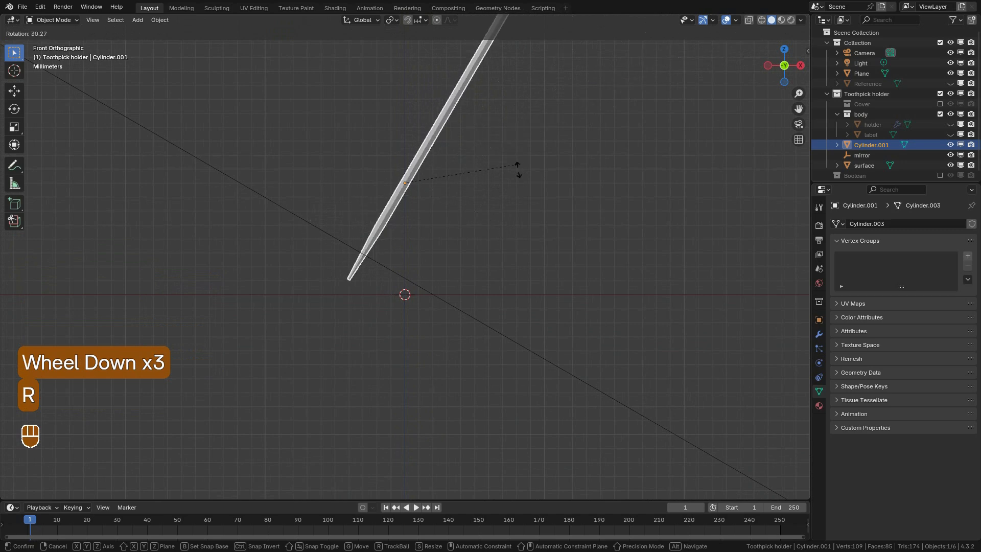
{"action": "right_click", "coordinate": [528, 263]}
Examine the toothpick's bottom tip and the origin's position relative to it up close in front view.
{"action": "scroll", "coordinate": [418, 299], "scroll_direction": "up", "scroll_amount": 3}
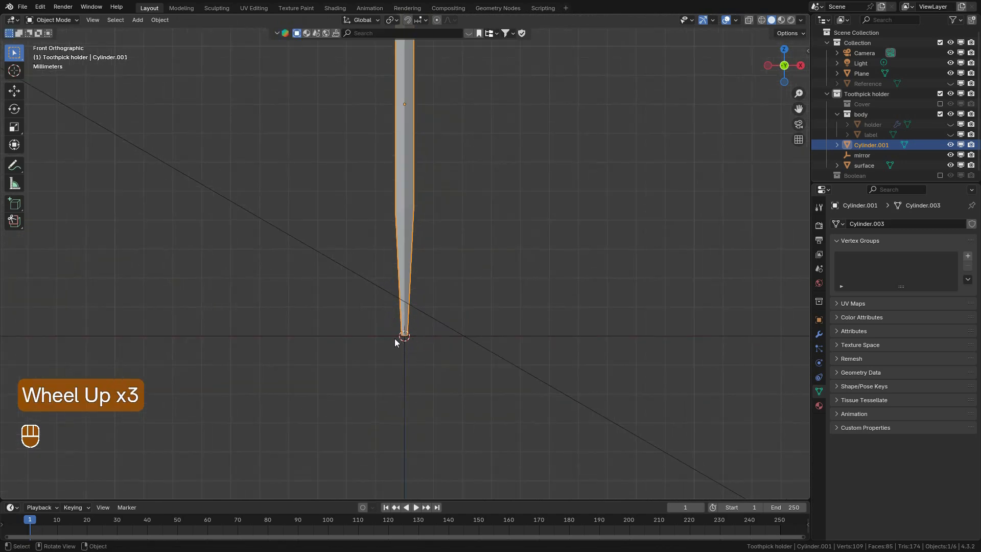
{"action": "scroll", "coordinate": [408, 338], "scroll_direction": "up", "scroll_amount": 7}
{"action": "scroll", "coordinate": [410, 358], "scroll_direction": "down", "scroll_amount": 2}
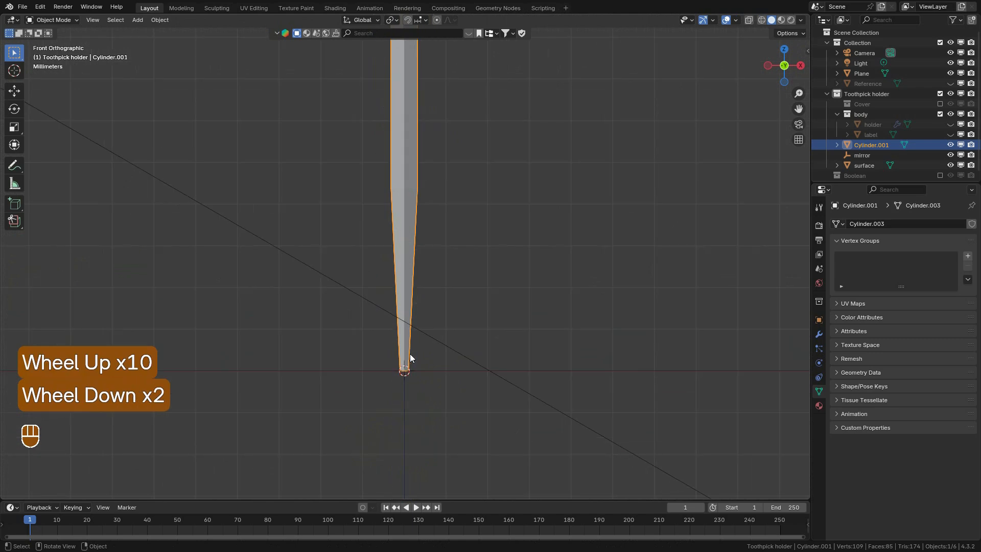
{"action": "scroll", "coordinate": [410, 358], "scroll_direction": "down", "scroll_amount": 3}
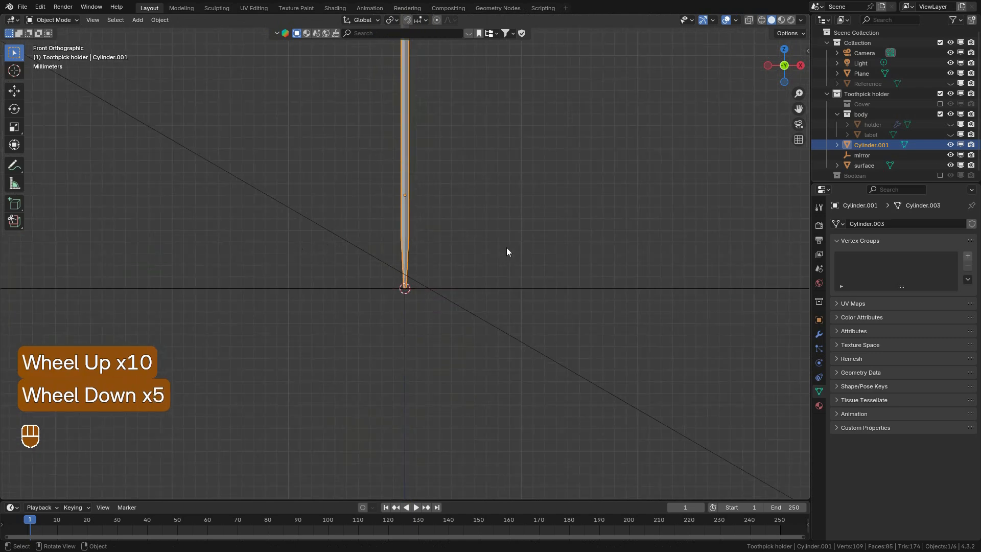
{"action": "scroll", "coordinate": [448, 353], "scroll_direction": "up", "scroll_amount": 4}
{"action": "scroll", "coordinate": [427, 198], "scroll_direction": "down", "scroll_amount": 2}
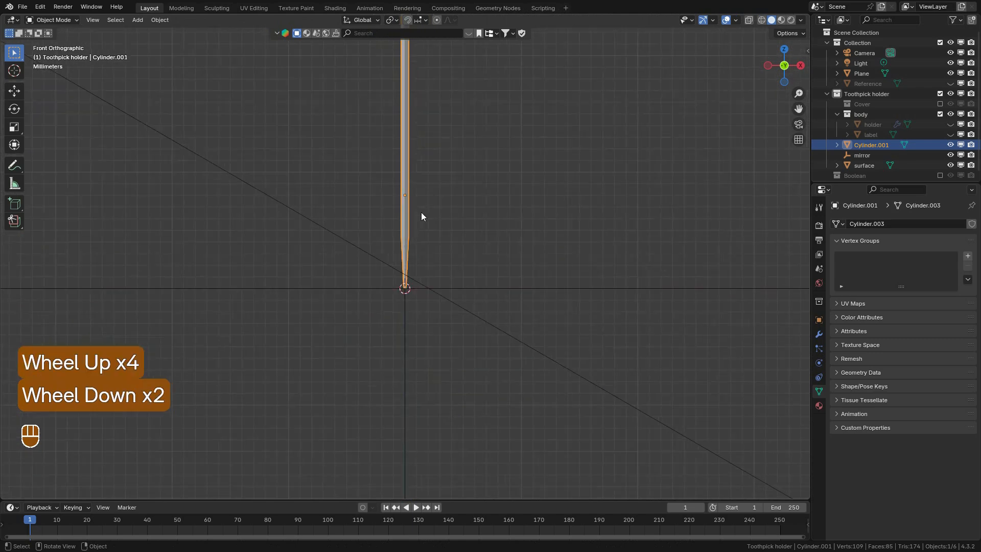
{"action": "scroll", "coordinate": [408, 279], "scroll_direction": "up", "scroll_amount": 2}
{"action": "scroll", "coordinate": [407, 278], "scroll_direction": "up", "scroll_amount": 2}
{"action": "middle_click_drag", "start_coordinate": [385, 340], "coordinate": [391, 211], "text": "shift"}
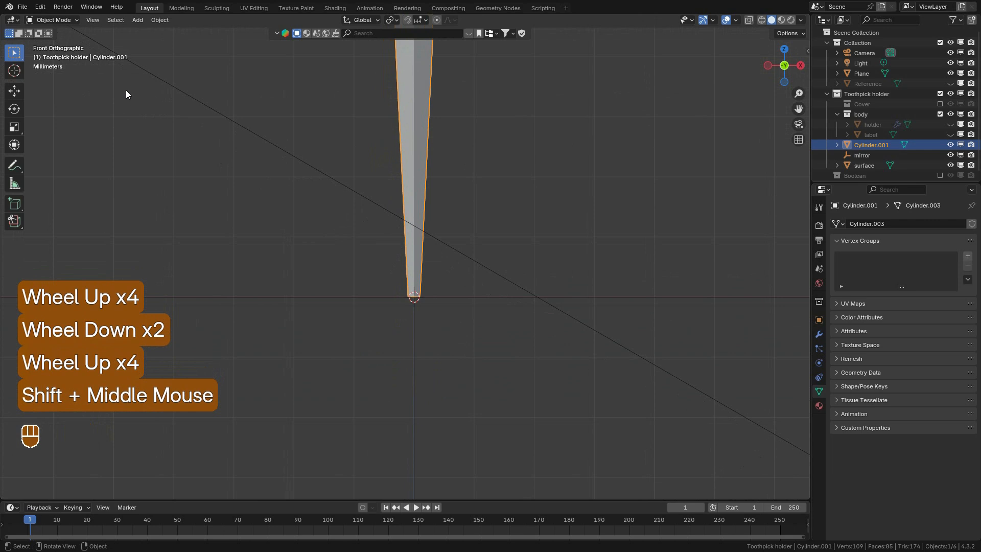
In Edit Mode with wireframe shading, select the toothpick's bottom tip vertices and snap the 3D cursor to them.
{"action": "left_click", "coordinate": [64, 20]}
{"action": "left_click", "coordinate": [67, 37]}
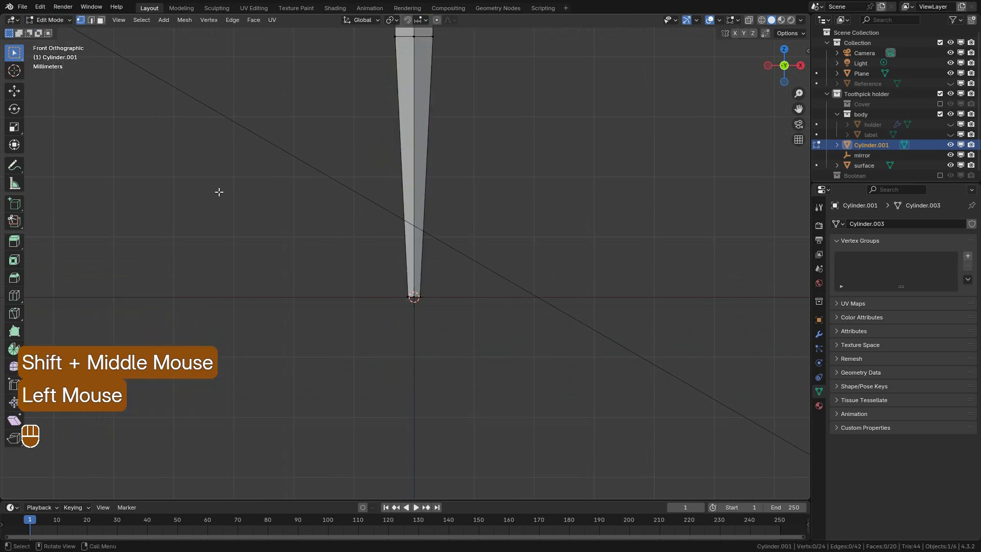
{"action": "left_click", "coordinate": [762, 20]}
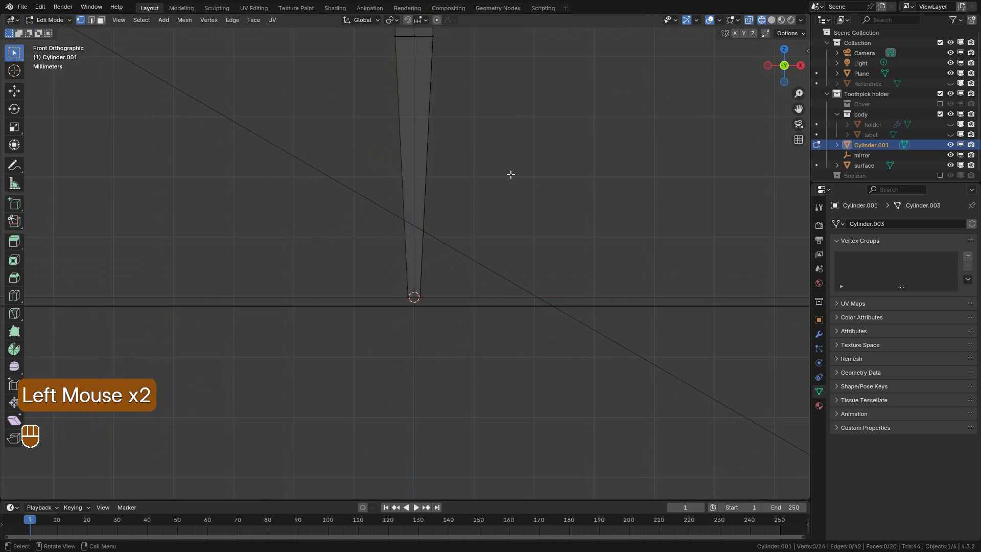
{"action": "left_click_drag", "start_coordinate": [341, 270], "coordinate": [556, 333]}
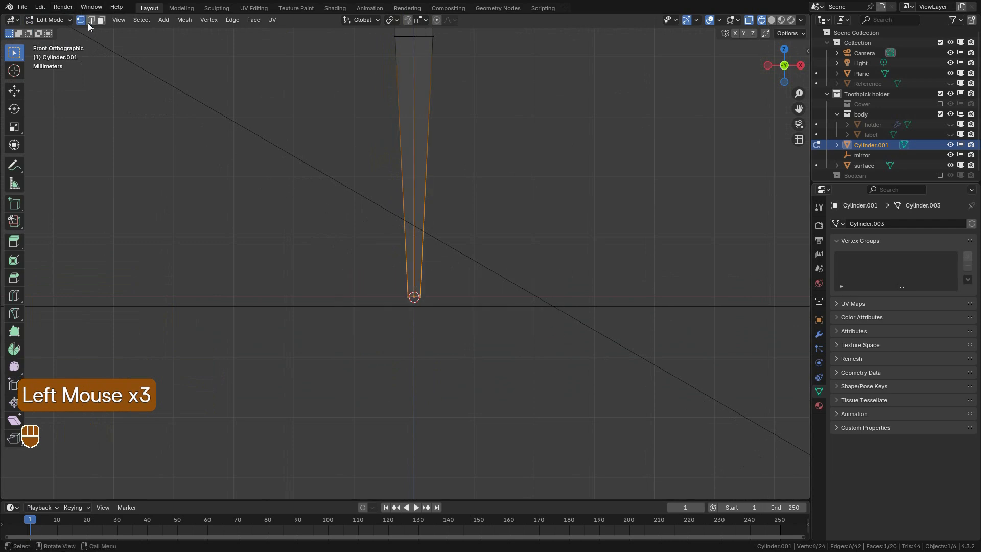
{"action": "left_click_drag", "start_coordinate": [315, 248], "coordinate": [571, 358]}
{"action": "key", "text": "shift+s"}
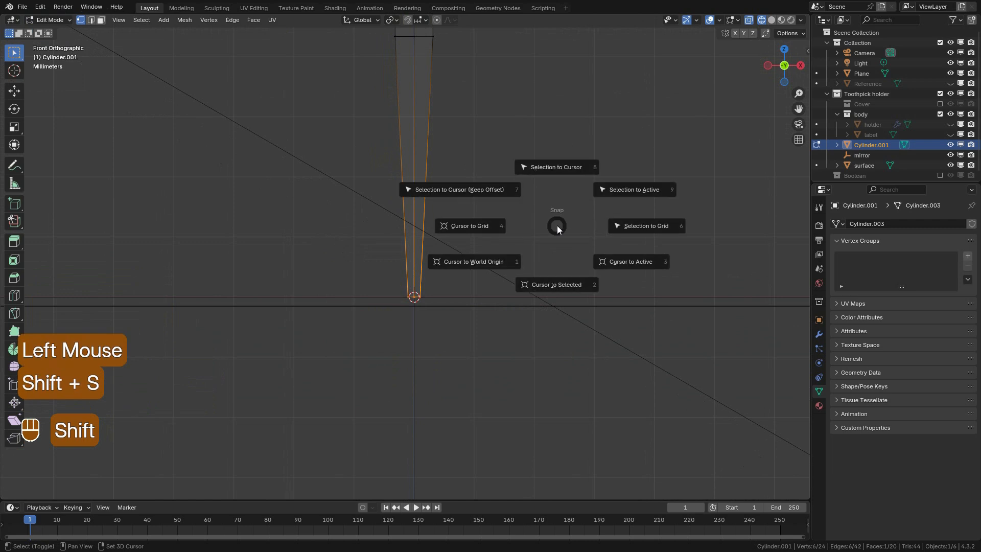
{"action": "key", "text": "shift+s"}
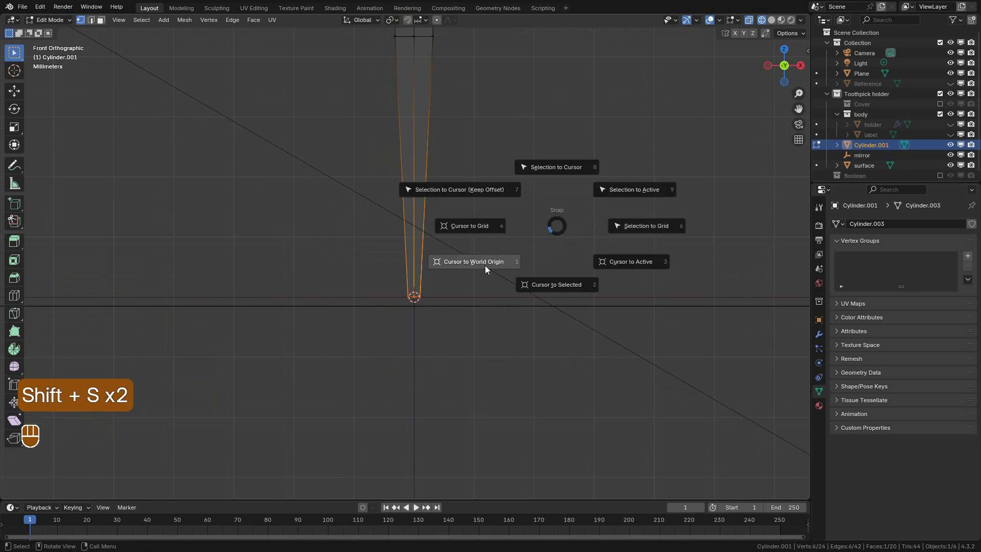
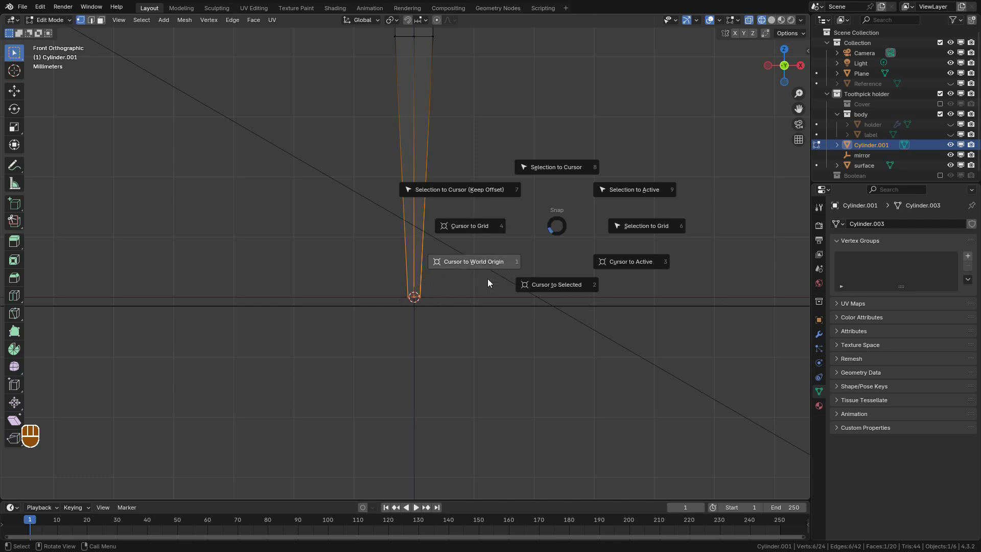
{"action": "left_click", "coordinate": [558, 285]}
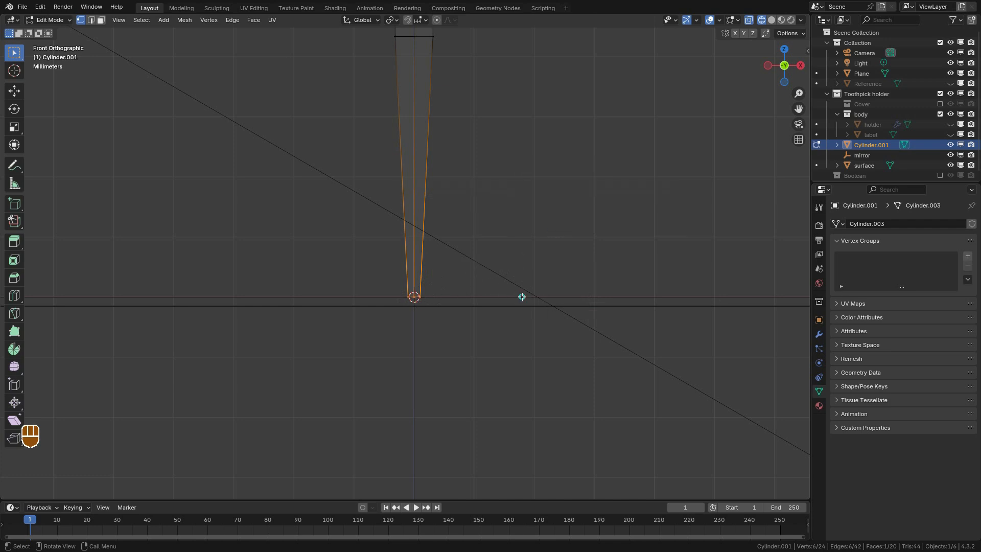
Return to Object Mode, set the toothpick's origin to the 3D cursor at its bottom tip, and switch back to solid shading.
{"action": "left_click", "coordinate": [59, 23]}
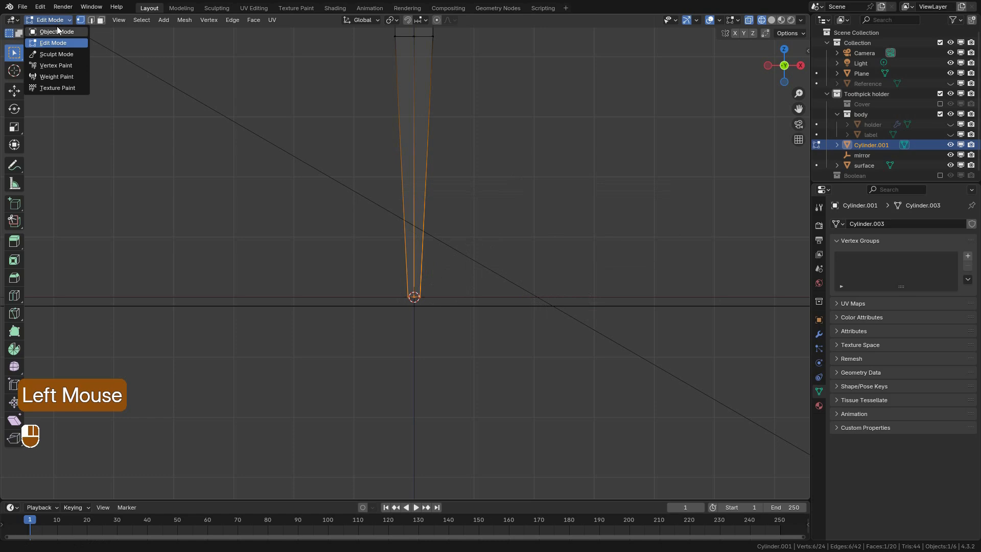
{"action": "left_click", "coordinate": [58, 29]}
{"action": "scroll", "coordinate": [460, 180], "scroll_direction": "down", "scroll_amount": 4}
{"action": "middle_click_drag", "start_coordinate": [437, 166], "coordinate": [433, 239], "text": "shift"}
{"action": "scroll", "coordinate": [438, 182], "scroll_direction": "up", "scroll_amount": 2}
{"action": "right_click", "coordinate": [434, 172]}
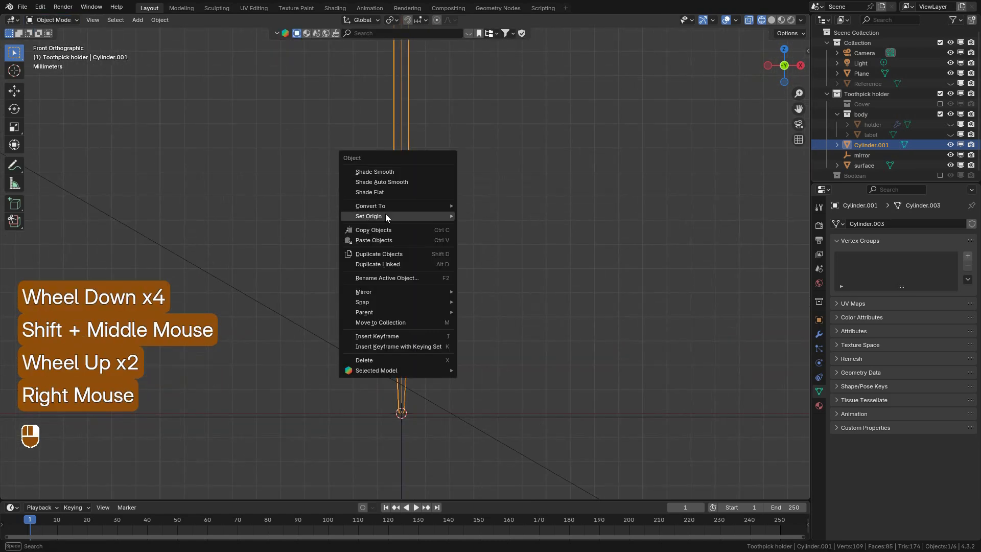
{"action": "mouse_move", "coordinate": [357, 217]}
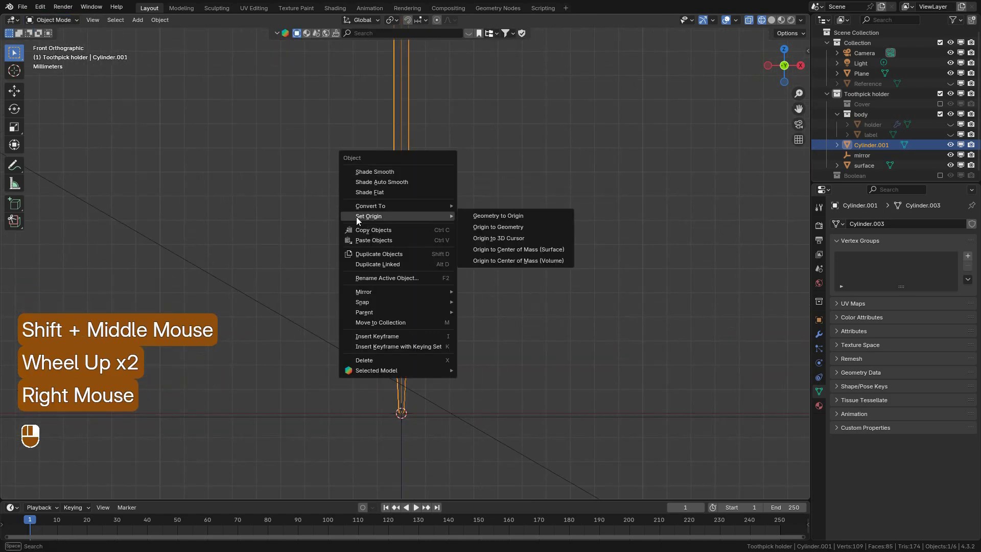
{"action": "left_click", "coordinate": [512, 238]}
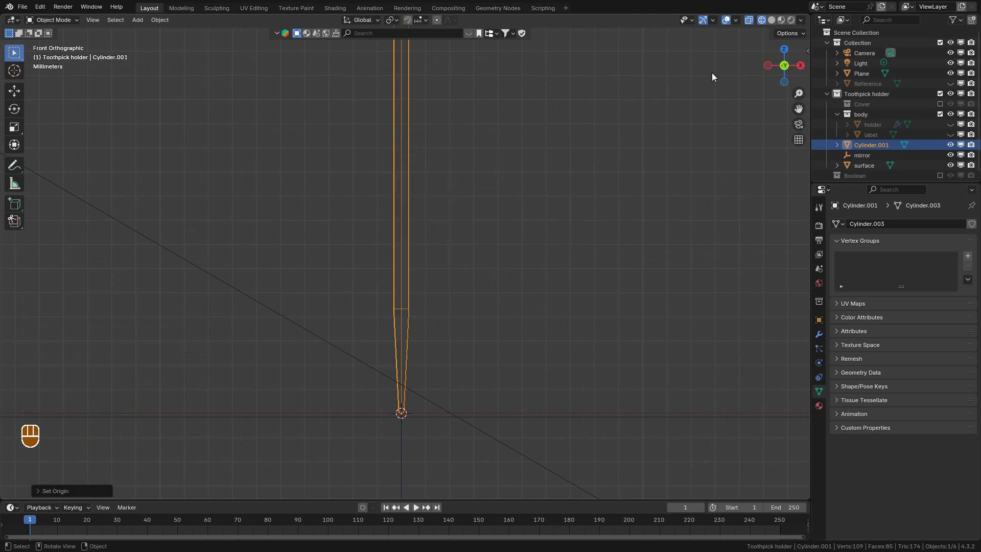
{"action": "left_click", "coordinate": [772, 20]}
Test-rotate the toothpick in front view to check that it pivots about its bottom tip, cancelling the rotation.
{"action": "scroll", "coordinate": [506, 203], "scroll_direction": "down", "scroll_amount": 5}
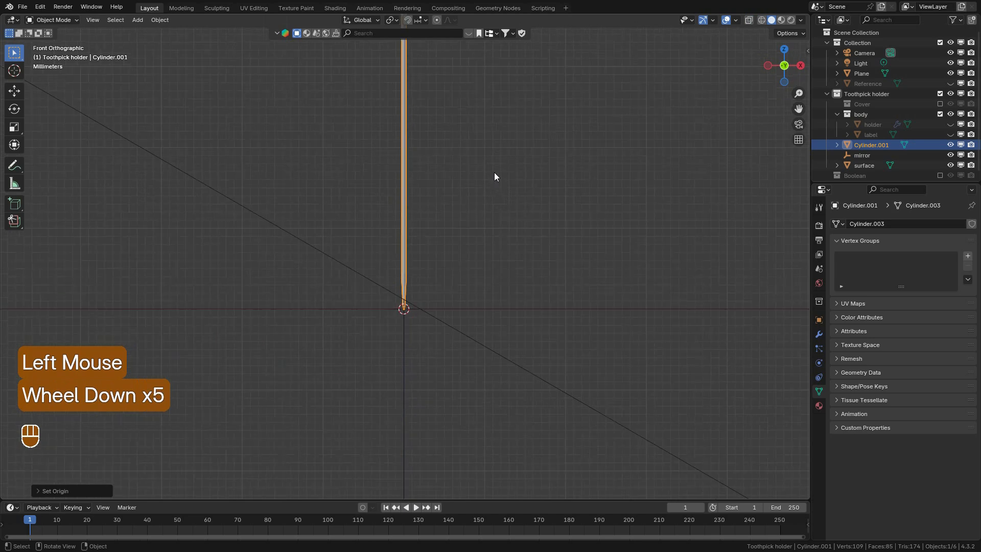
{"action": "key", "text": "r"}
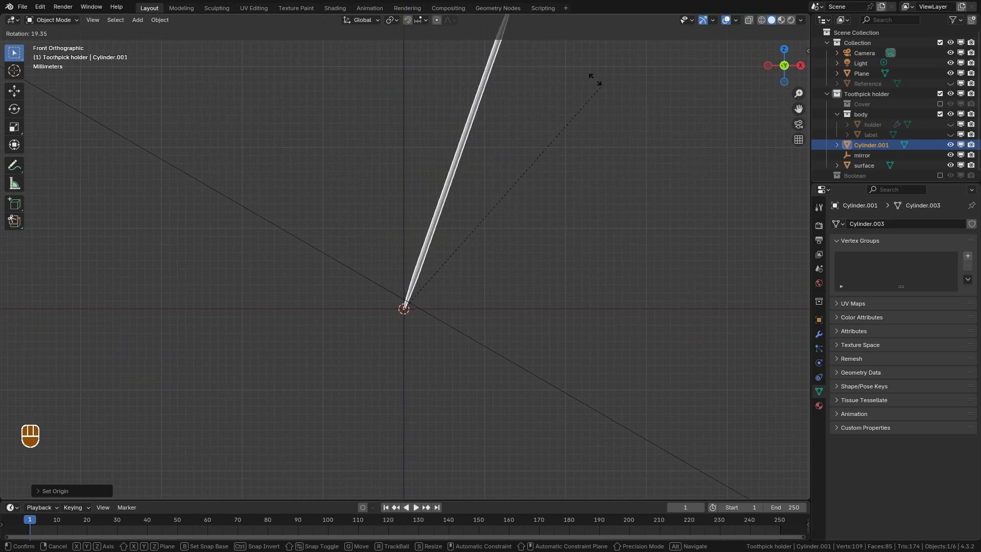
{"action": "right_click", "coordinate": [562, 71]}
Rename the Cylinder.001 object to "toothpick".
{"action": "middle_click_drag", "start_coordinate": [715, 46], "coordinate": [642, 333]}
{"action": "scroll", "coordinate": [593, 307], "scroll_direction": "down", "scroll_amount": 1}
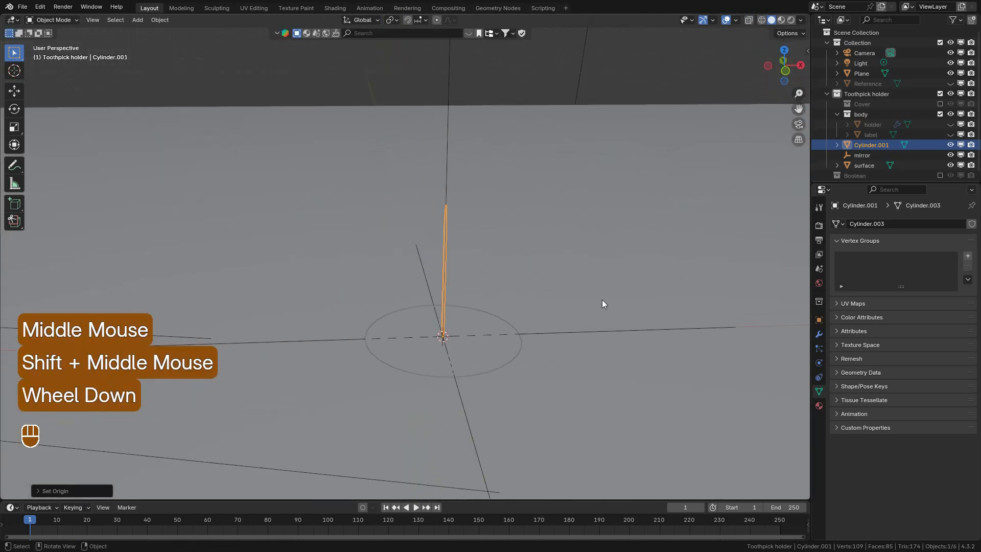
{"action": "scroll", "coordinate": [607, 279], "scroll_direction": "up", "scroll_amount": 2}
{"action": "key", "text": "F2"}
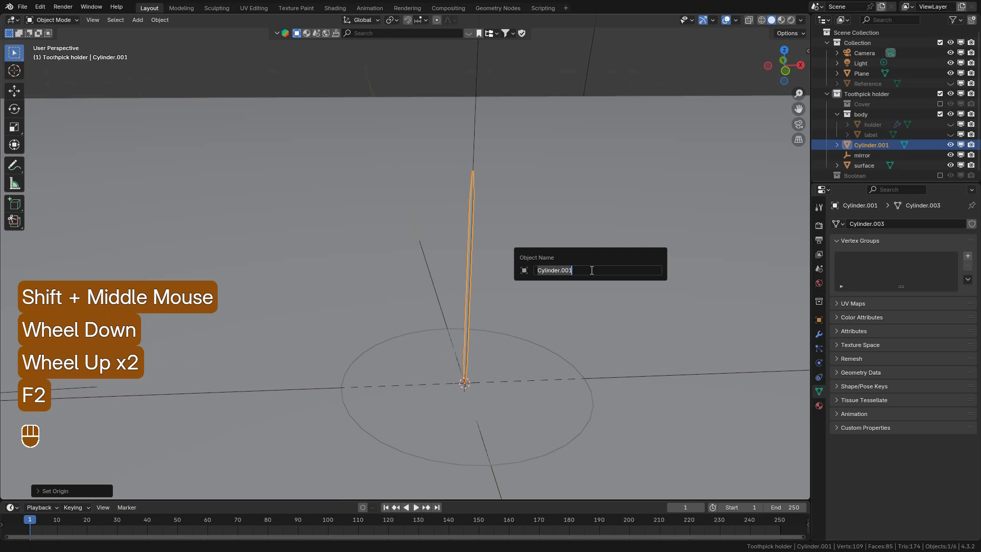
{"action": "type", "text": "toothpi"}
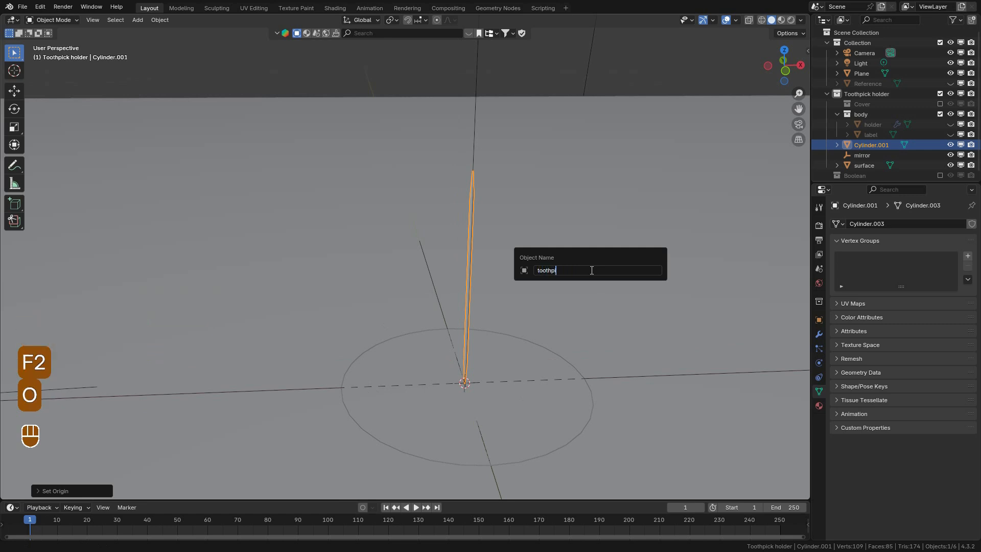
{"action": "type", "text": "ck"}
{"action": "key", "text": "Return"}
Move the toothpick about 0.04 m along the X axis so it stands outside the surface disc.
{"action": "scroll", "coordinate": [564, 344], "scroll_direction": "down", "scroll_amount": 2}
{"action": "middle_click_drag", "start_coordinate": [563, 345], "coordinate": [552, 291], "text": "shift"}
{"action": "key", "text": "g"}
{"action": "key", "text": "x"}
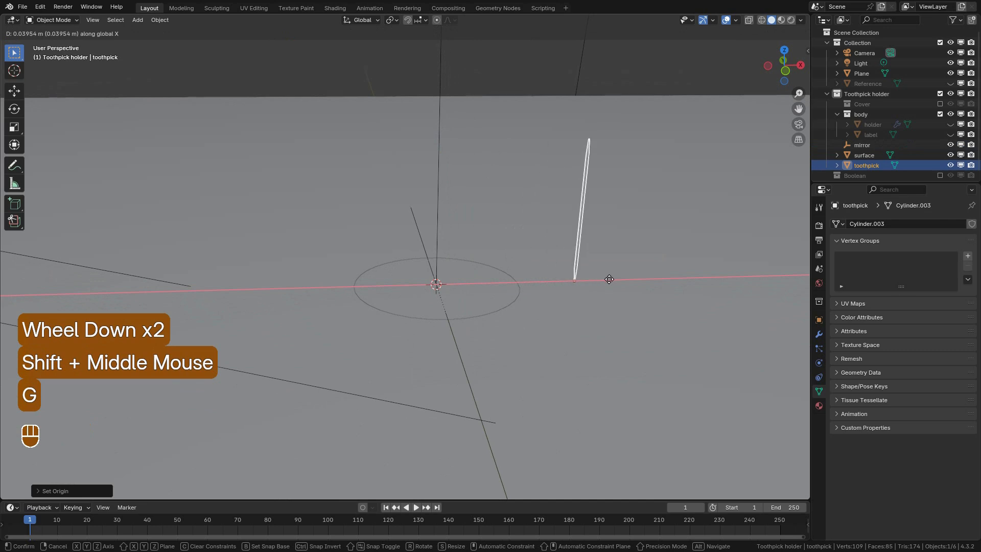
{"action": "left_click", "coordinate": [545, 290]}
{"action": "scroll", "coordinate": [545, 291], "scroll_direction": "up", "scroll_amount": 2}
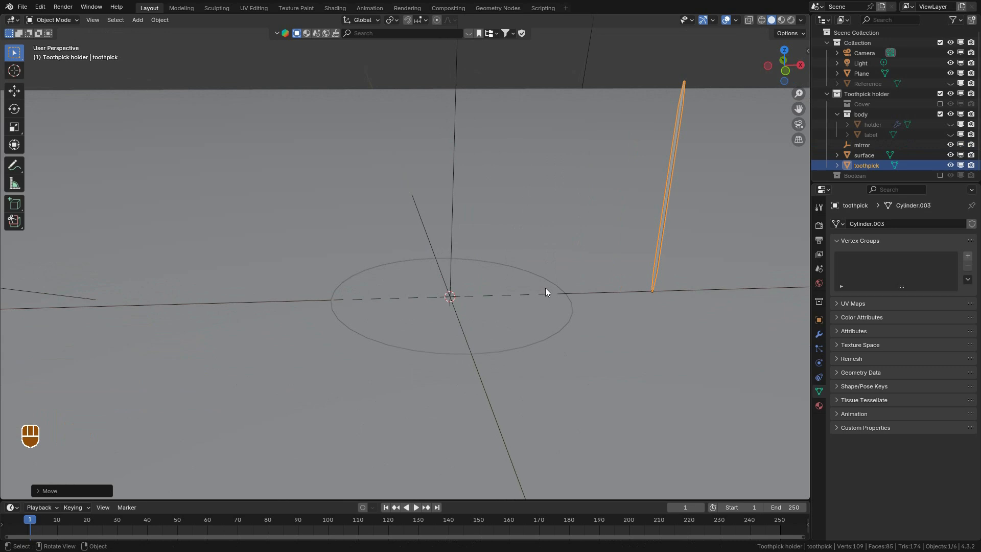
Select the surface disc and switch to the Geometry Nodes workspace.
{"action": "left_click", "coordinate": [488, 312]}
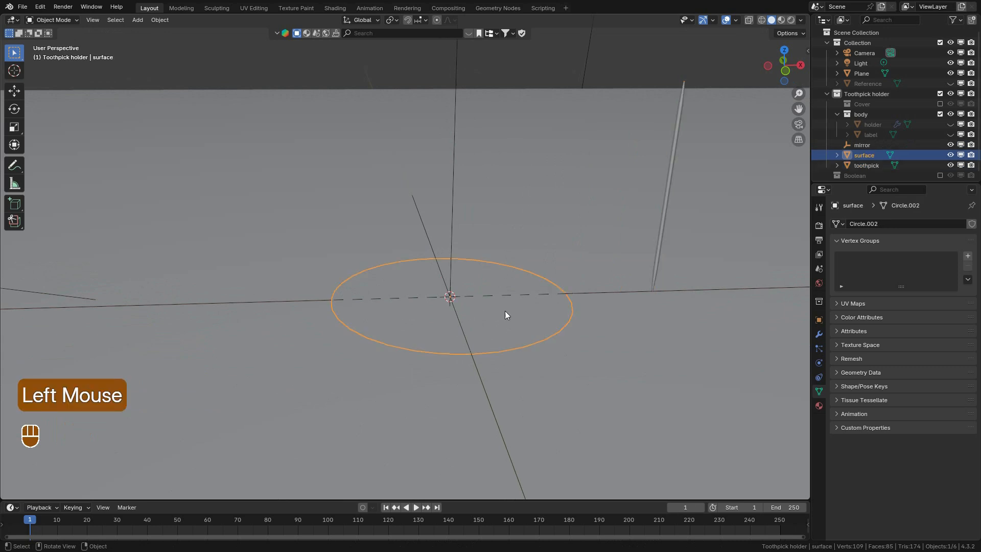
{"action": "left_click", "coordinate": [499, 8]}
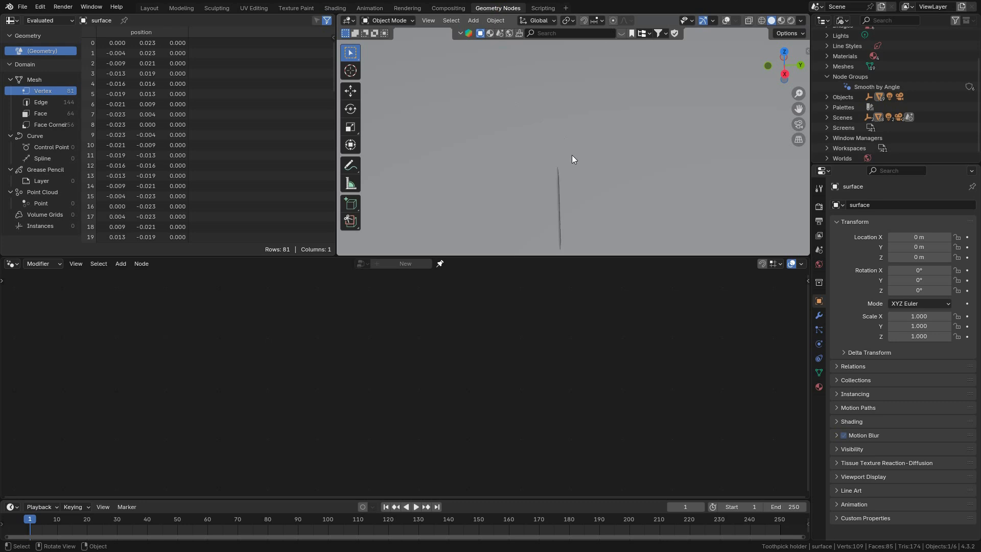
Unpin the node editor from its current context and turn on the overlays in the 3D viewport around the surface disc.
{"action": "left_click", "coordinate": [440, 265]}
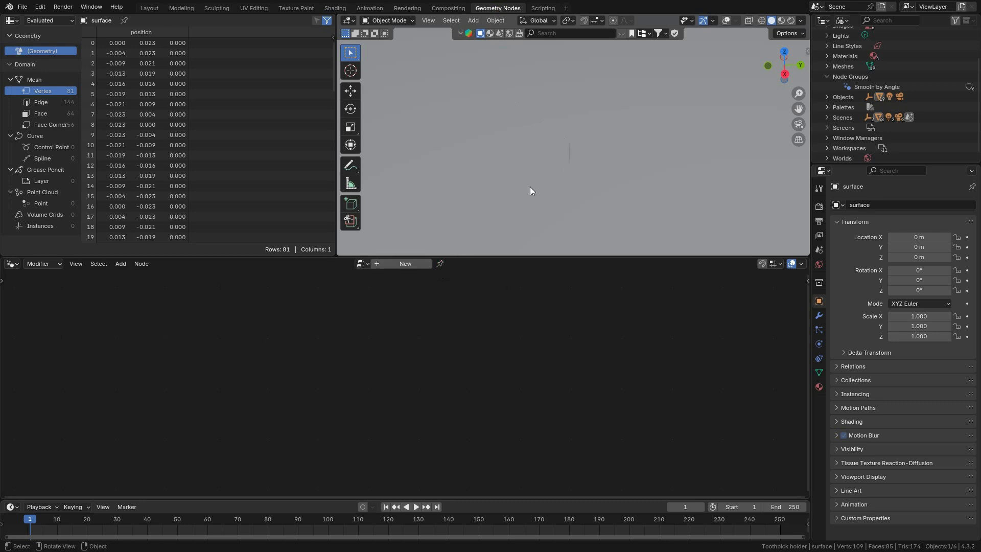
{"action": "scroll", "coordinate": [572, 184], "scroll_direction": "down", "scroll_amount": 5}
{"action": "left_click", "coordinate": [726, 20]}
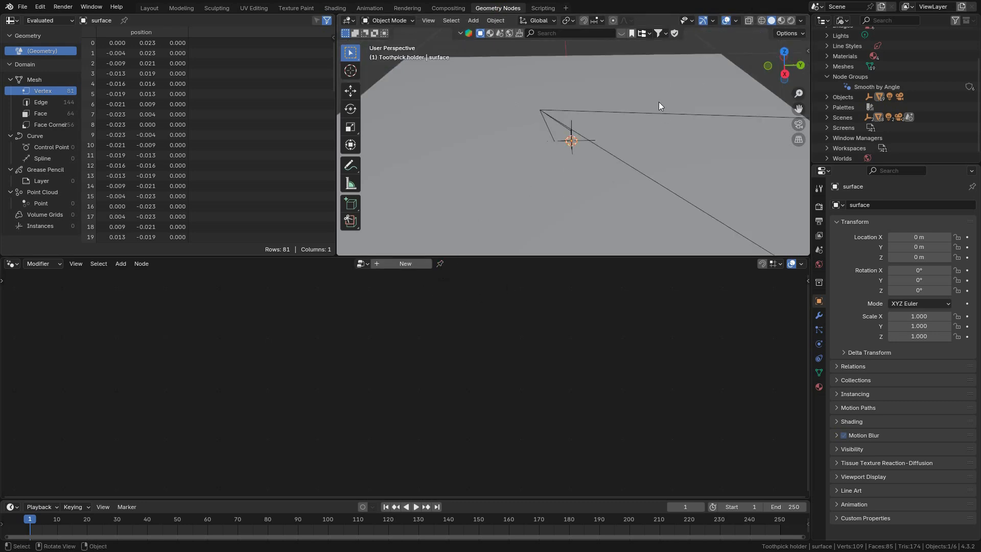
{"action": "scroll", "coordinate": [602, 151], "scroll_direction": "up", "scroll_amount": 10}
{"action": "middle_click_drag", "start_coordinate": [607, 199], "coordinate": [593, 146]}
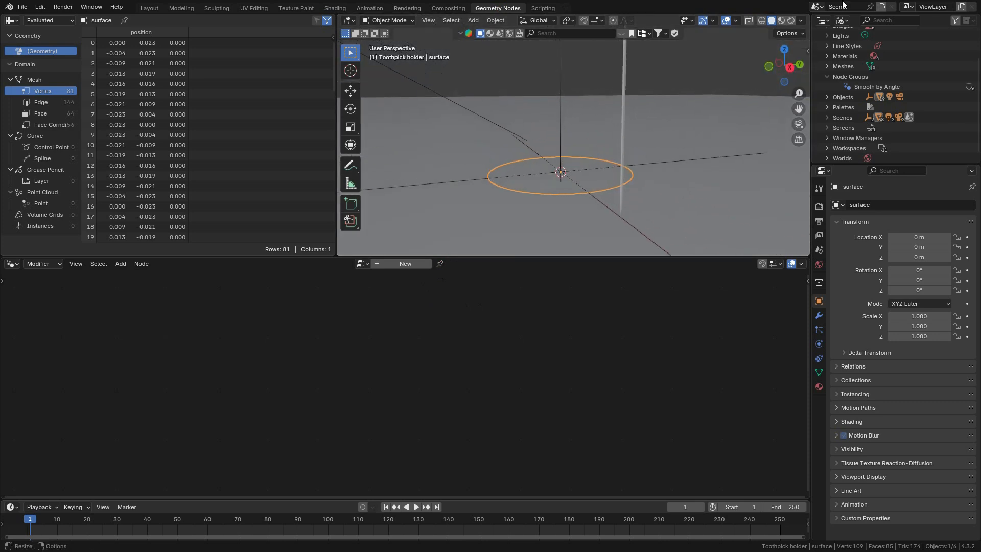
Set the outliner to View Layer display, identify the surface disc by toggling its visibility, and keep it selected.
{"action": "left_click", "coordinate": [842, 21]}
{"action": "left_click", "coordinate": [854, 56]}
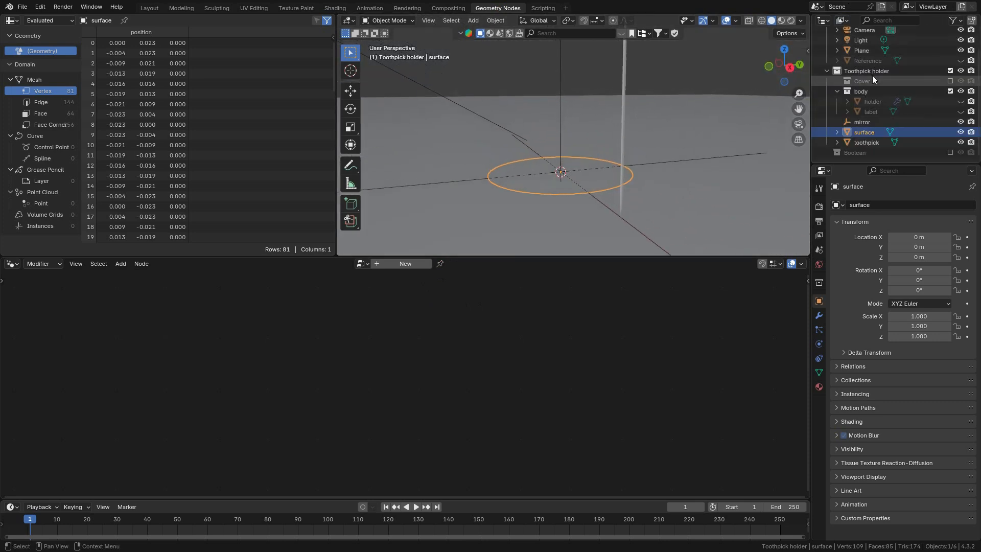
{"action": "left_click", "coordinate": [961, 132]}
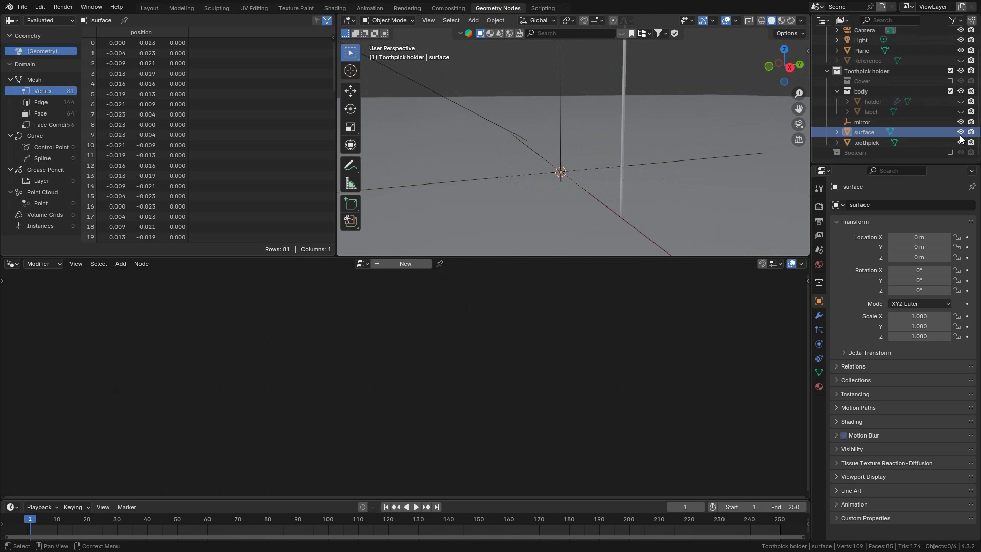
{"action": "left_click", "coordinate": [864, 132]}
Save the file and create a new Geometry Nodes modifier with a new node group on the surface disc.
{"action": "middle_click_drag", "start_coordinate": [569, 137], "coordinate": [562, 167]}
{"action": "middle_click_drag", "start_coordinate": [599, 193], "coordinate": [633, 149]}
{"action": "key", "text": "ctrl+s"}
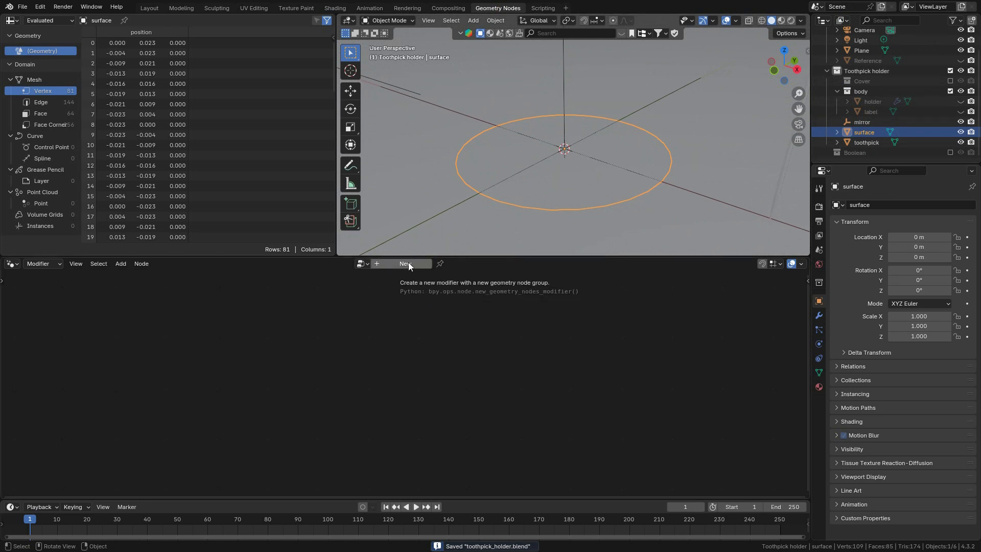
{"action": "left_click", "coordinate": [409, 263]}
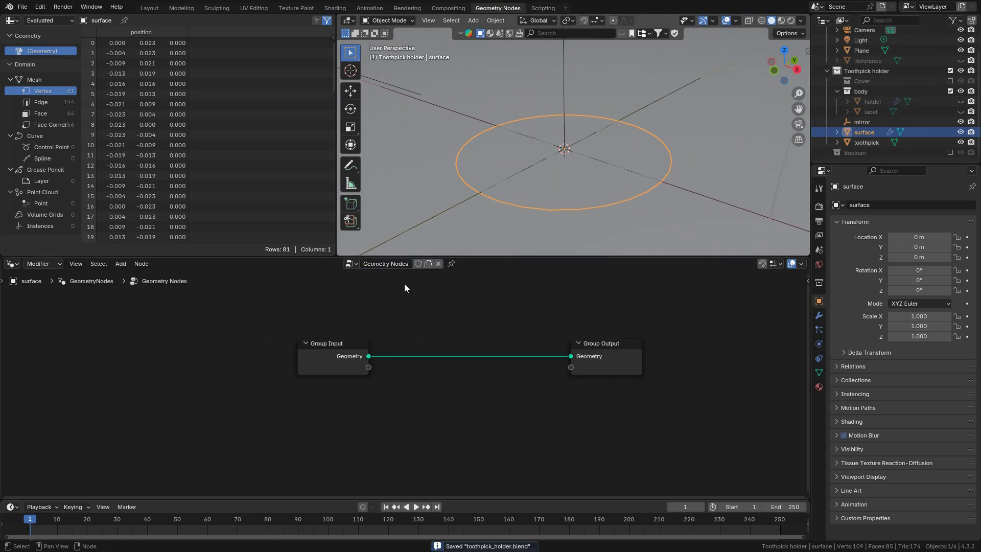
Collapse the Group Input node and expand it again.
{"action": "scroll", "coordinate": [464, 345], "scroll_direction": "up", "scroll_amount": 2}
{"action": "middle_click_drag", "start_coordinate": [464, 345], "coordinate": [414, 349]}
{"action": "left_click", "coordinate": [284, 368]}
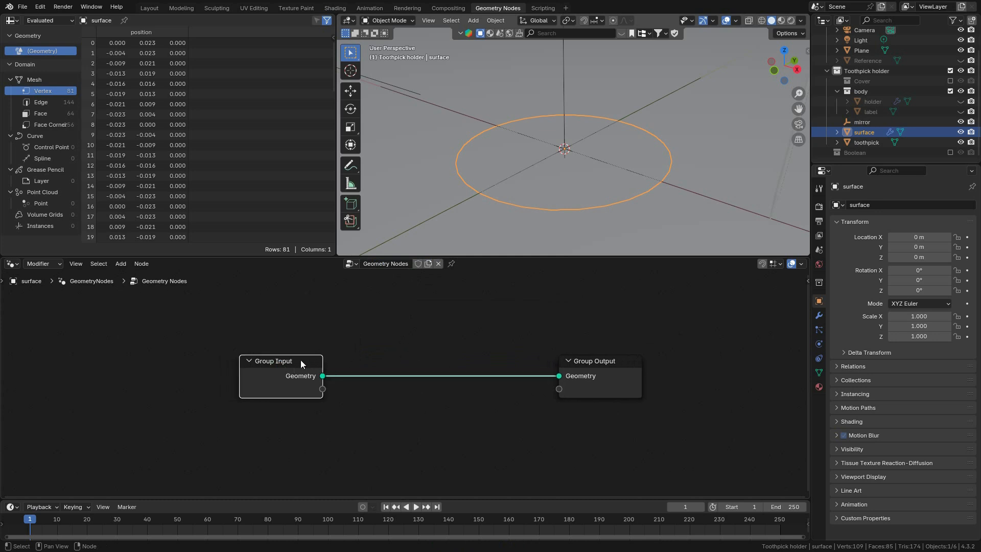
{"action": "left_click", "coordinate": [249, 362]}
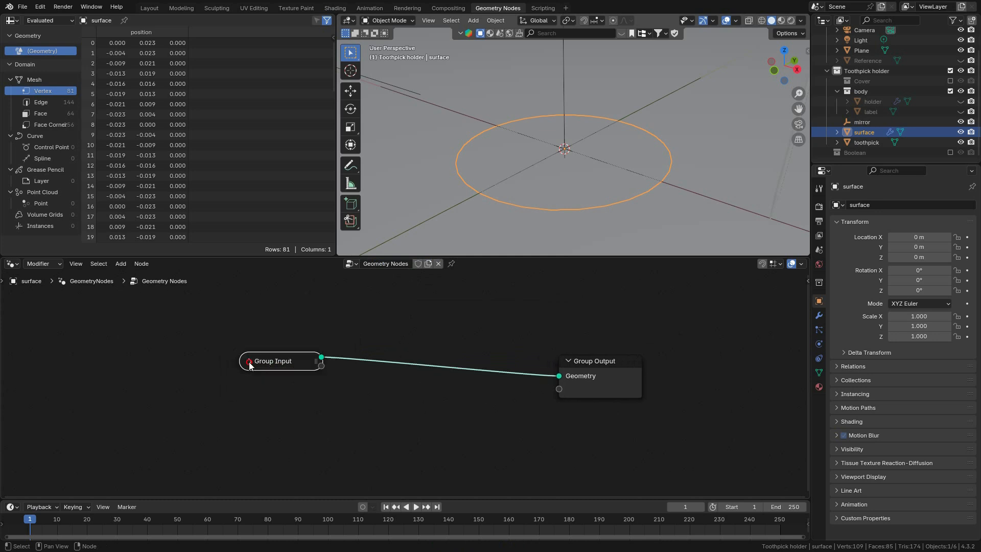
{"action": "left_click", "coordinate": [249, 362]}
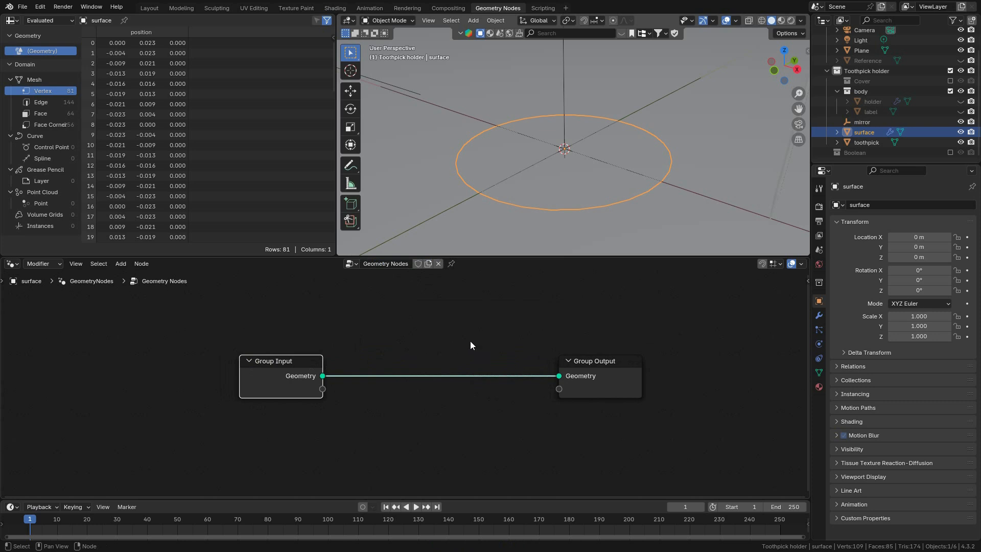
{"action": "scroll", "coordinate": [511, 390], "scroll_direction": "down", "scroll_amount": 1}
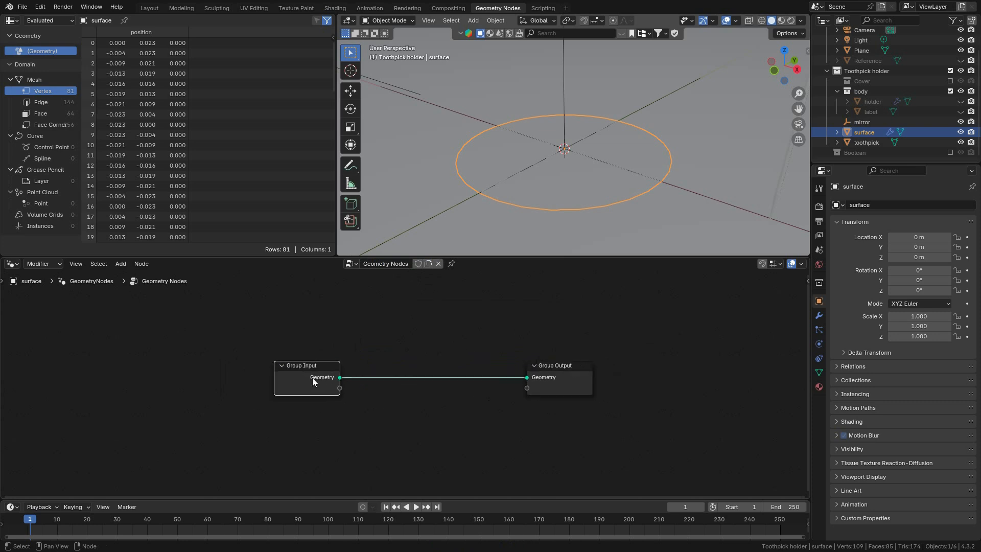
Move the Group Input node slightly lower and nudge the Group Output node, keeping room between them.
{"action": "mouse_move", "coordinate": [307, 366]}
{"action": "left_mouse_down"}
{"action": "mouse_move", "coordinate": [295, 361]}
{"action": "mouse_move", "coordinate": [324, 368]}
{"action": "mouse_move", "coordinate": [303, 373]}
{"action": "mouse_move", "coordinate": [306, 381]}
{"action": "left_mouse_up"}
{"action": "scroll", "coordinate": [314, 389], "scroll_direction": "up", "scroll_amount": 3}
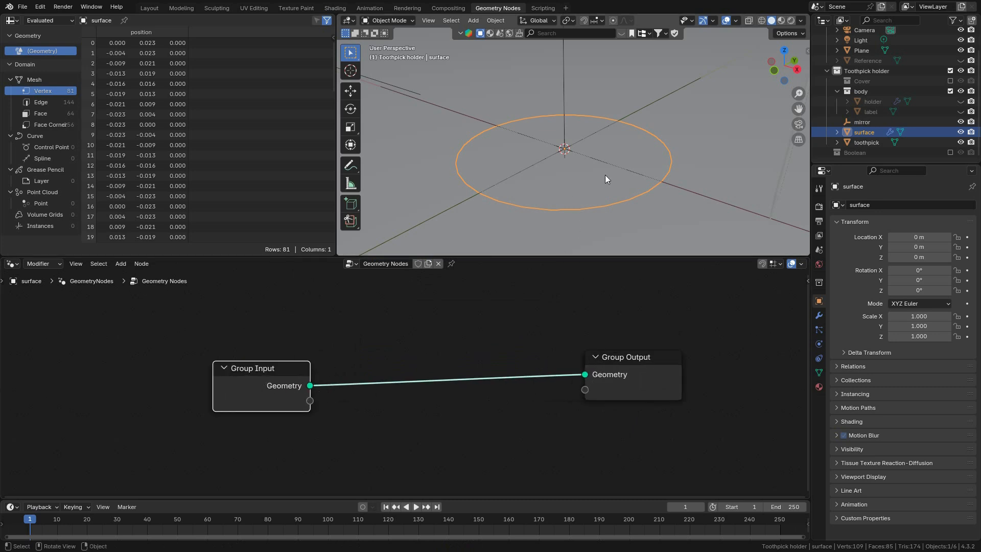
{"action": "left_click", "coordinate": [630, 361]}
{"action": "left_click_drag", "start_coordinate": [650, 364], "coordinate": [647, 367]}
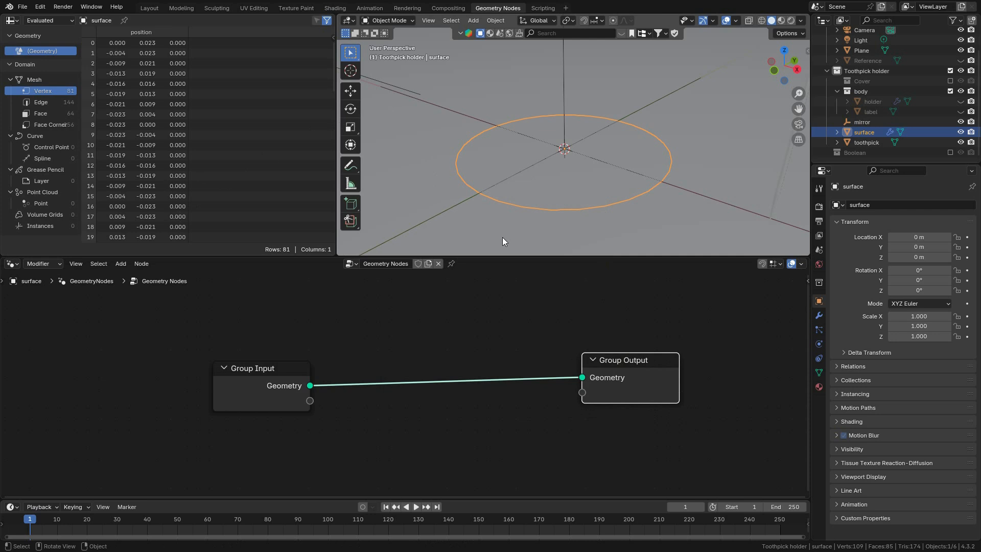
{"action": "scroll", "coordinate": [675, 220], "scroll_direction": "down", "scroll_amount": 1}
{"action": "middle_click_drag", "start_coordinate": [602, 163], "coordinate": [558, 195]}
{"action": "middle_click_drag", "start_coordinate": [452, 343], "coordinate": [460, 342]}
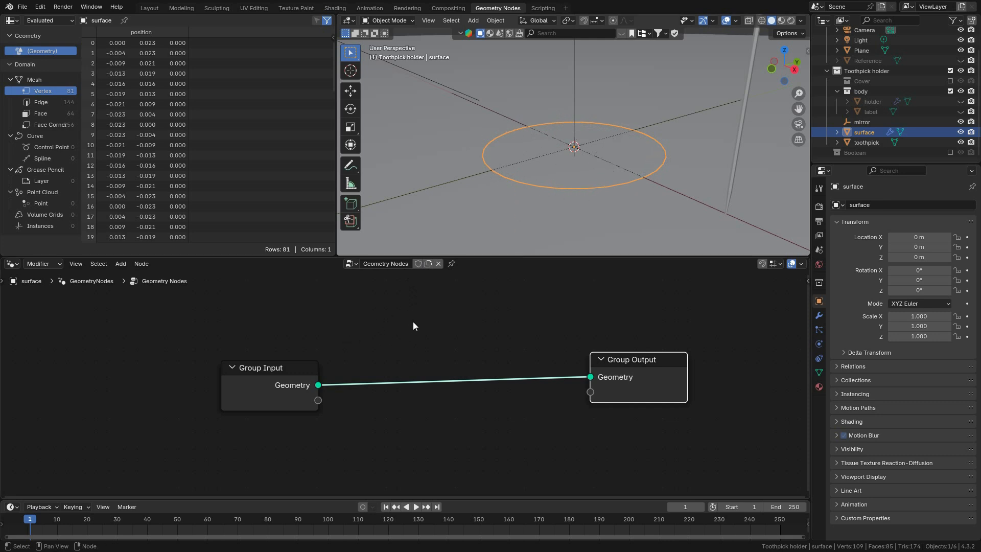
Insert a Distribute Points on Faces node on the link between Group Input and Group Output.
{"action": "key", "text": "shift+a"}
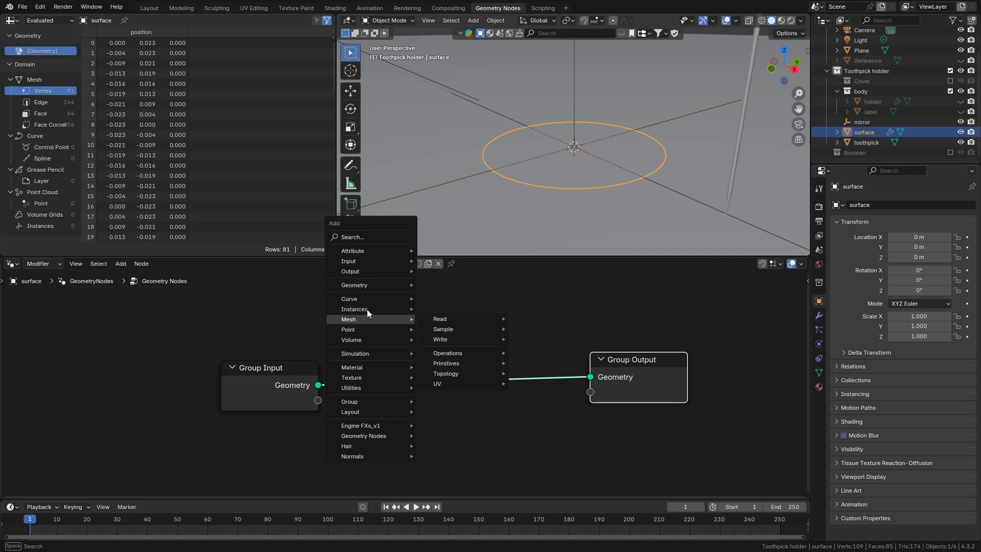
{"action": "left_click", "coordinate": [119, 264]}
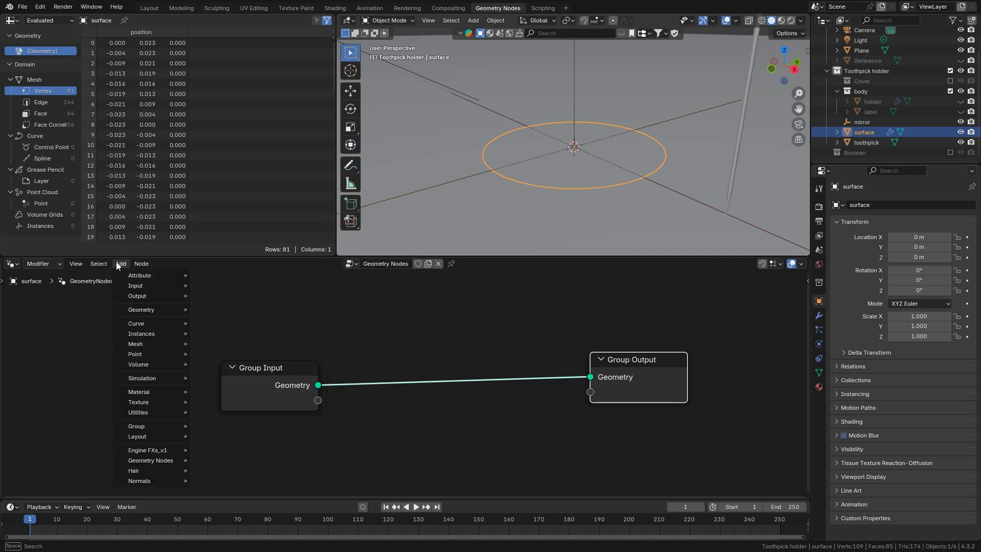
{"action": "key", "text": "shift+a"}
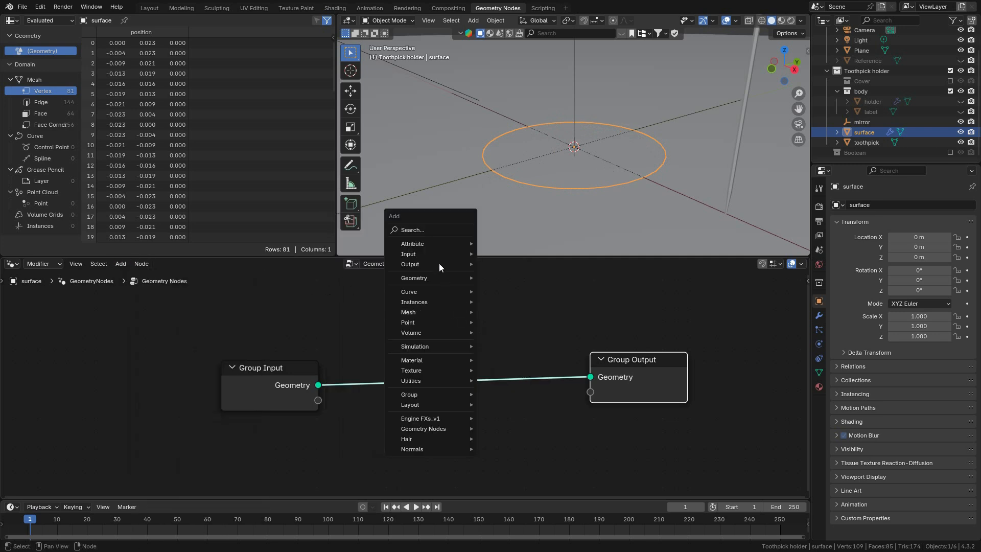
{"action": "left_click", "coordinate": [431, 229]}
{"action": "type", "text": "dis"}
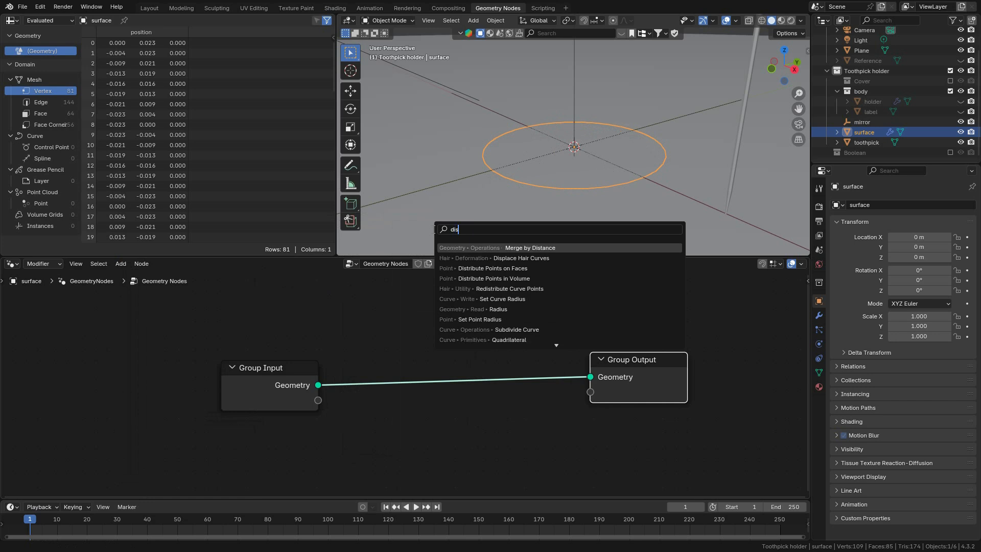
{"action": "type", "text": "t"}
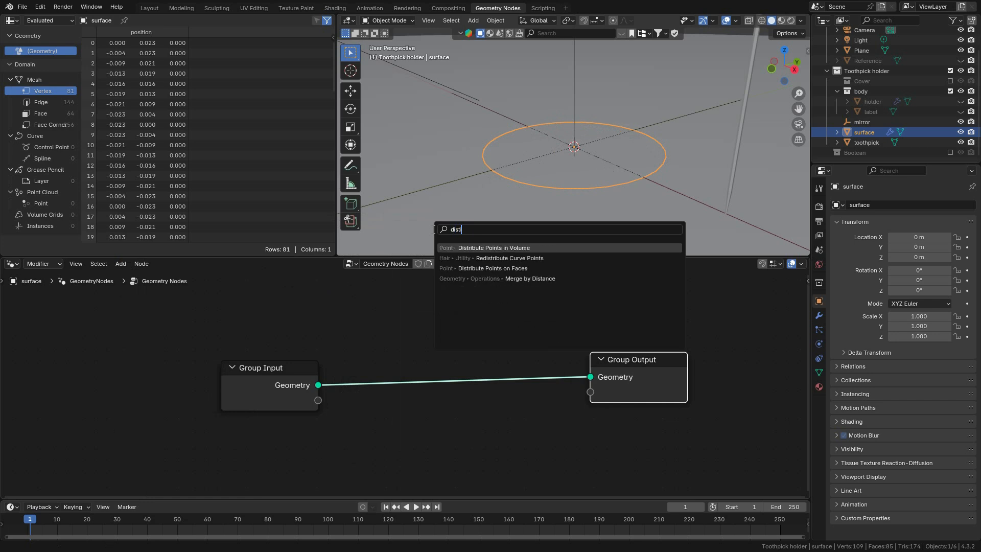
{"action": "left_click", "coordinate": [488, 268]}
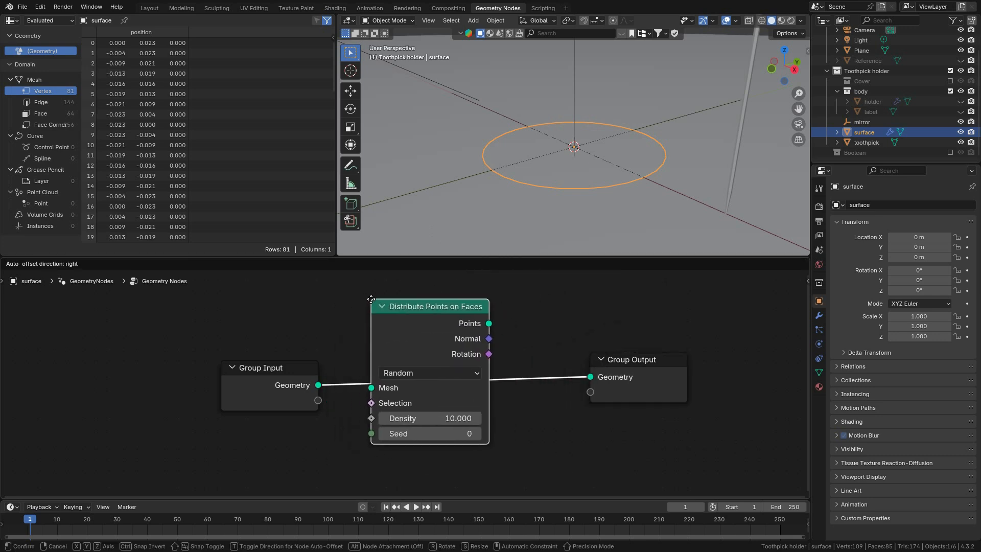
{"action": "left_click", "coordinate": [371, 299]}
{"action": "mouse_move", "coordinate": [584, 171]}
{"action": "middle_mouse_down"}
{"action": "mouse_move", "coordinate": [567, 164]}
{"action": "mouse_move", "coordinate": [588, 163]}
{"action": "middle_mouse_up"}
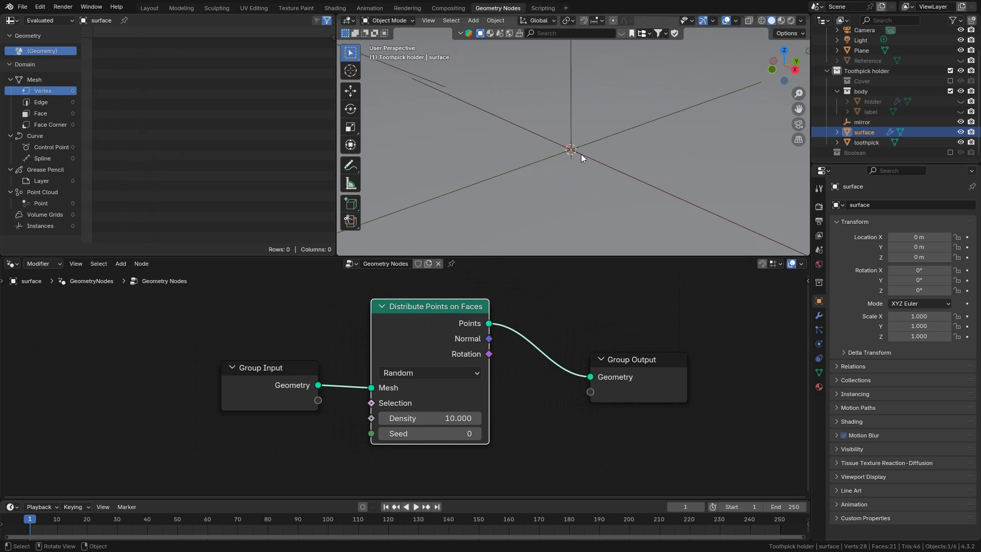
{"action": "mouse_move", "coordinate": [455, 312]}
{"action": "left_mouse_down"}
{"action": "mouse_move", "coordinate": [426, 317]}
{"action": "mouse_move", "coordinate": [443, 314]}
{"action": "left_mouse_up"}
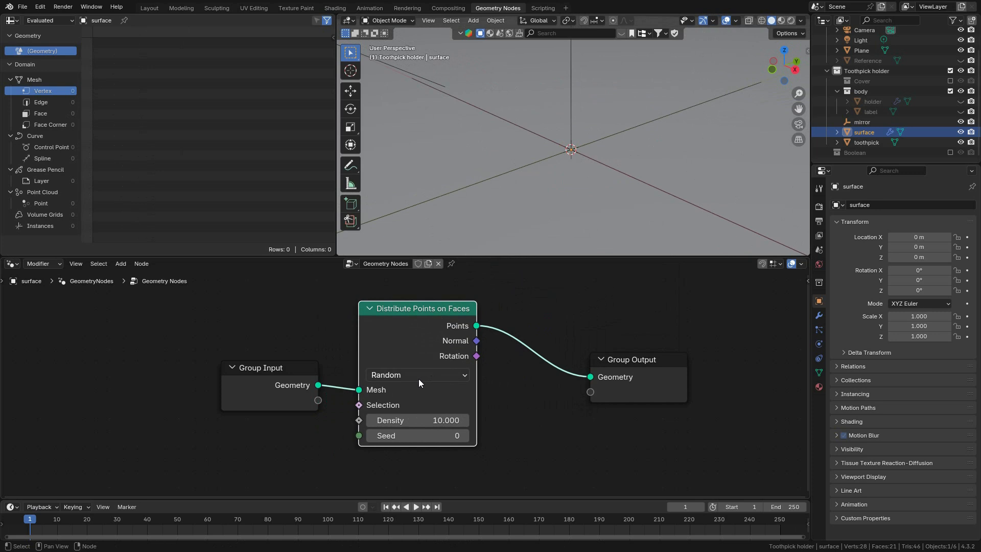
Set the distribution method of the Distribute Points on Faces node to Poisson Disk.
{"action": "left_click", "coordinate": [393, 376]}
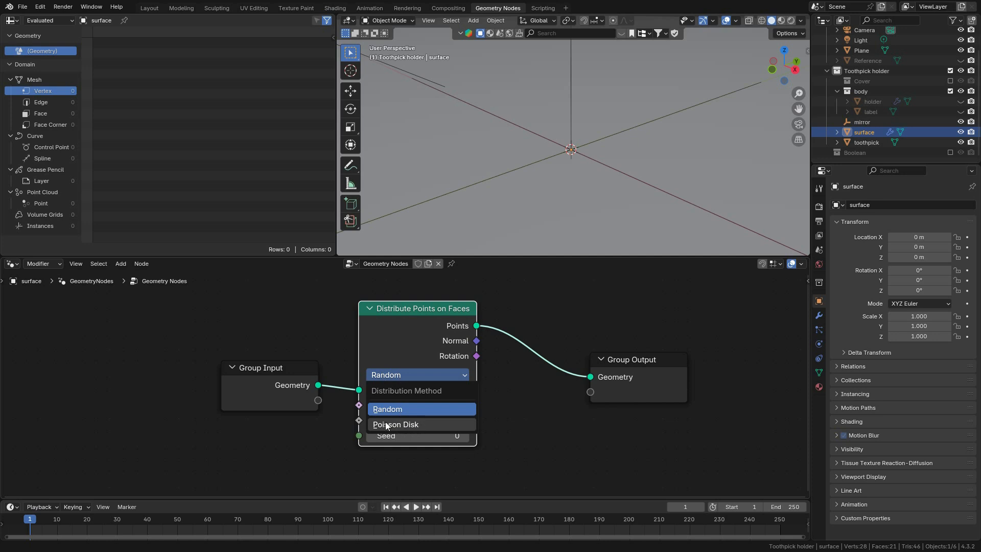
{"action": "left_click", "coordinate": [410, 423]}
{"action": "left_click", "coordinate": [411, 379]}
{"action": "left_click", "coordinate": [404, 409]}
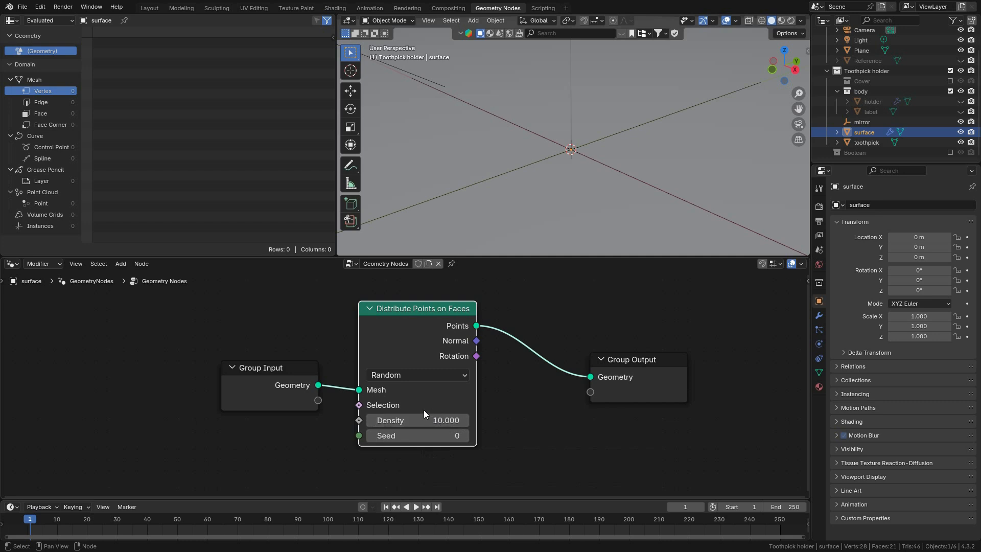
{"action": "left_click", "coordinate": [417, 374]}
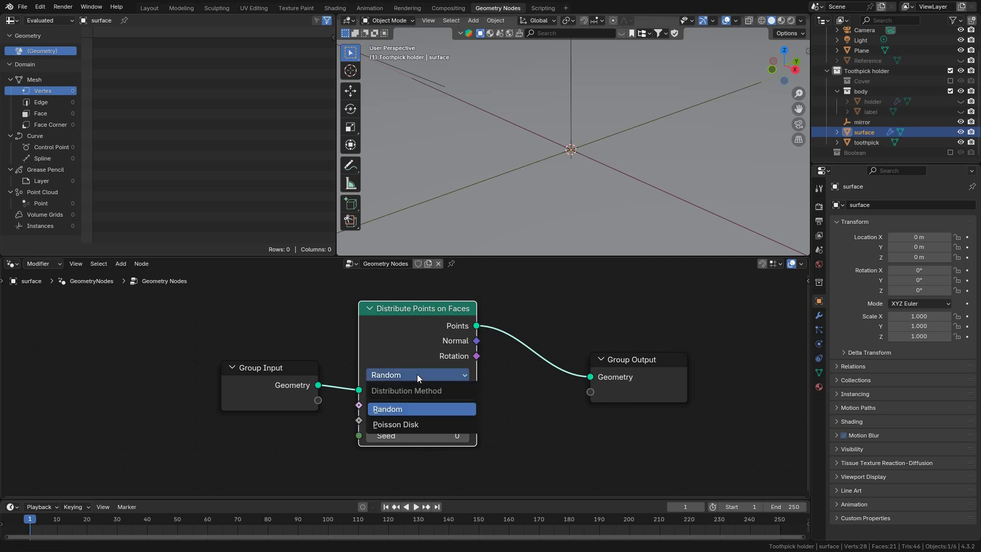
{"action": "left_click", "coordinate": [419, 424]}
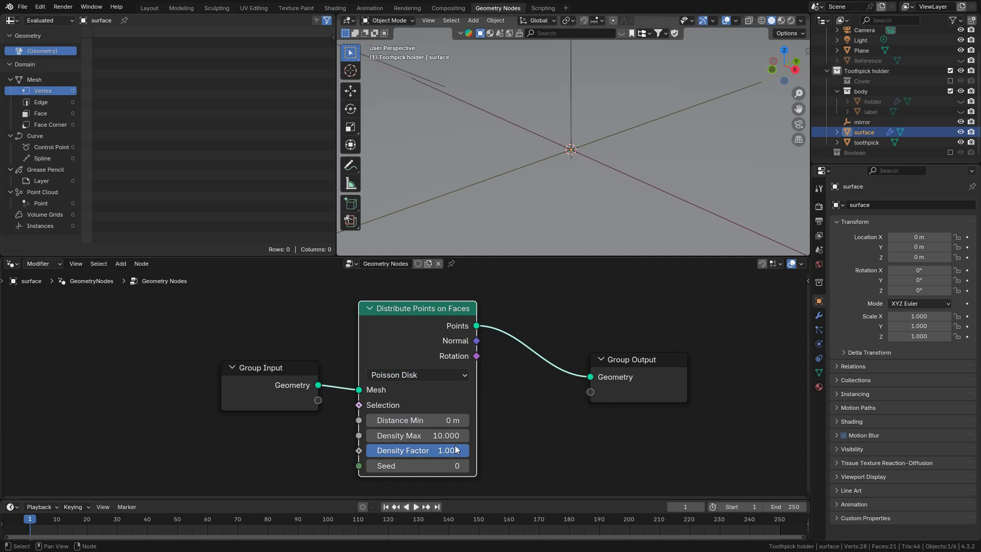
{"action": "mouse_move", "coordinate": [432, 449]}
{"action": "left_mouse_down"}
{"action": "mouse_move", "coordinate": [341, 453]}
{"action": "mouse_move", "coordinate": [448, 458]}
{"action": "left_mouse_up"}
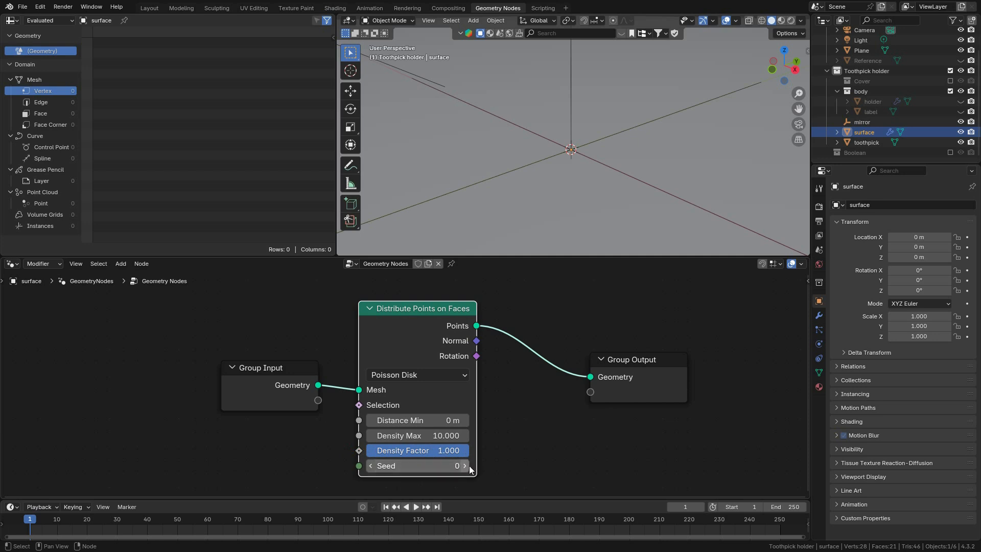
Move the Group Output node farther from the Distribute Points on Faces node to make room for another node.
{"action": "scroll", "coordinate": [450, 452], "scroll_direction": "down", "scroll_amount": 2}
{"action": "scroll", "coordinate": [445, 440], "scroll_direction": "up", "scroll_amount": 2}
{"action": "left_click_drag", "start_coordinate": [613, 367], "coordinate": [664, 349]}
{"action": "scroll", "coordinate": [556, 352], "scroll_direction": "down", "scroll_amount": 1}
{"action": "left_click", "coordinate": [527, 320]}
Insert an Instance on Points node on the link between Distribute Points on Faces and Group Output.
{"action": "key", "text": "shift"}
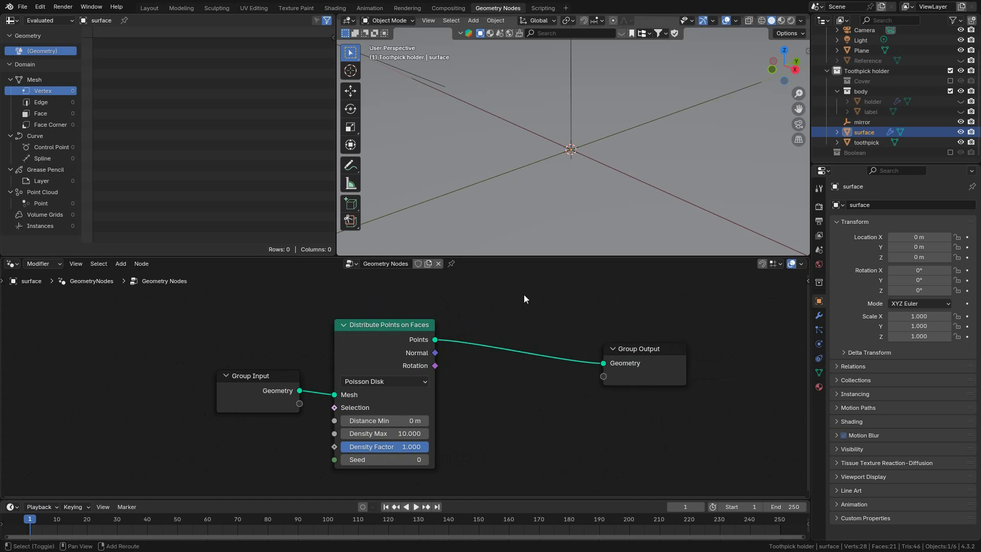
{"action": "key", "text": "shift+a"}
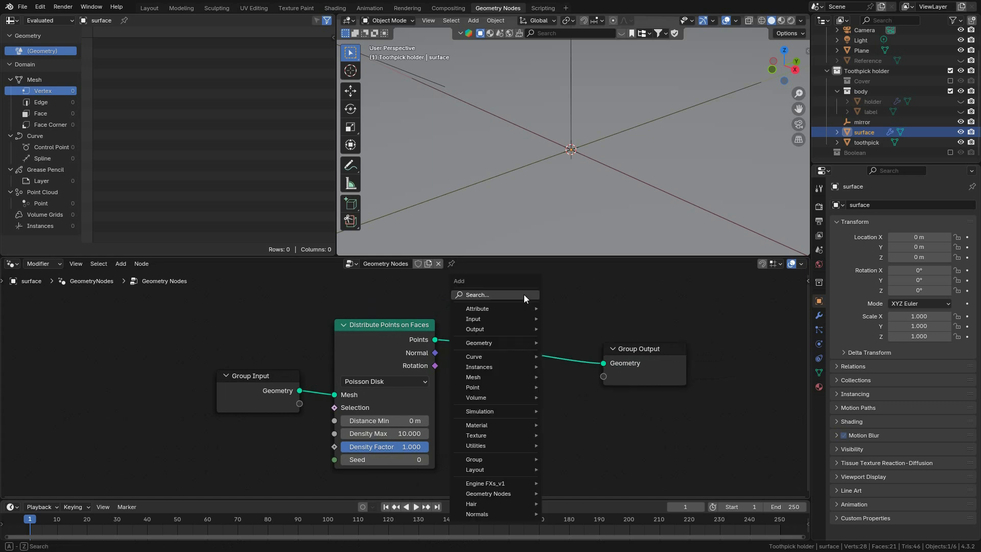
{"action": "left_click", "coordinate": [481, 294]}
{"action": "type", "text": "i"}
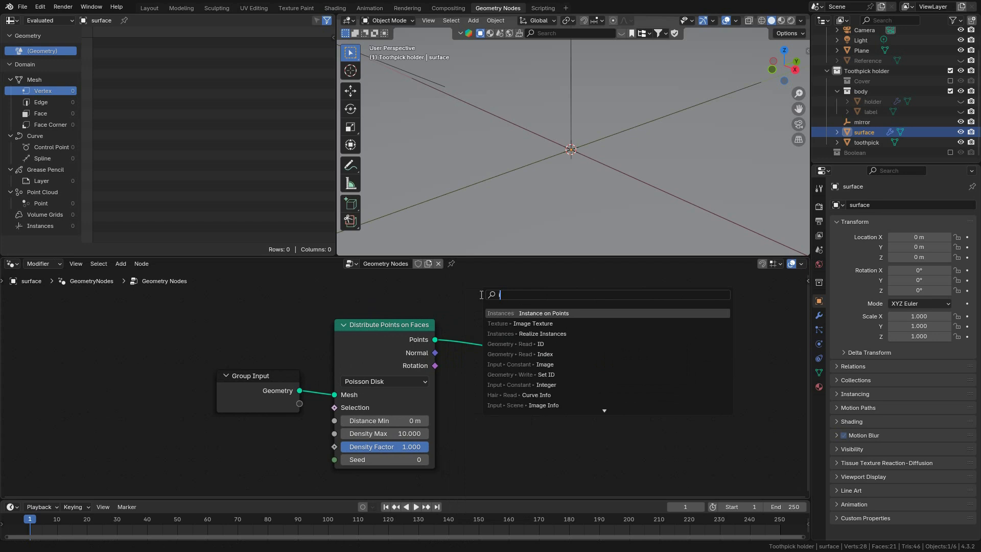
{"action": "type", "text": "nsta"}
{"action": "left_click", "coordinate": [543, 313]}
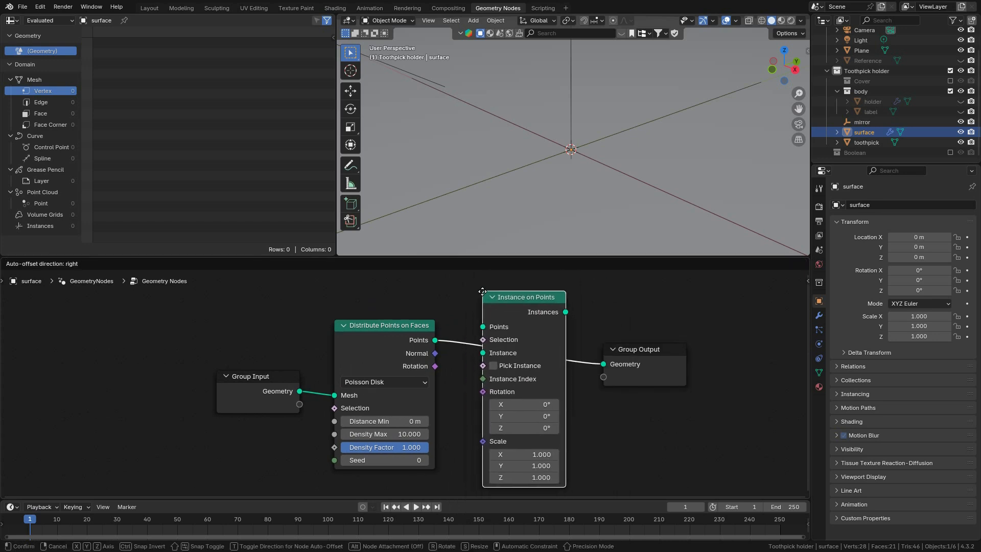
{"action": "left_click", "coordinate": [487, 295]}
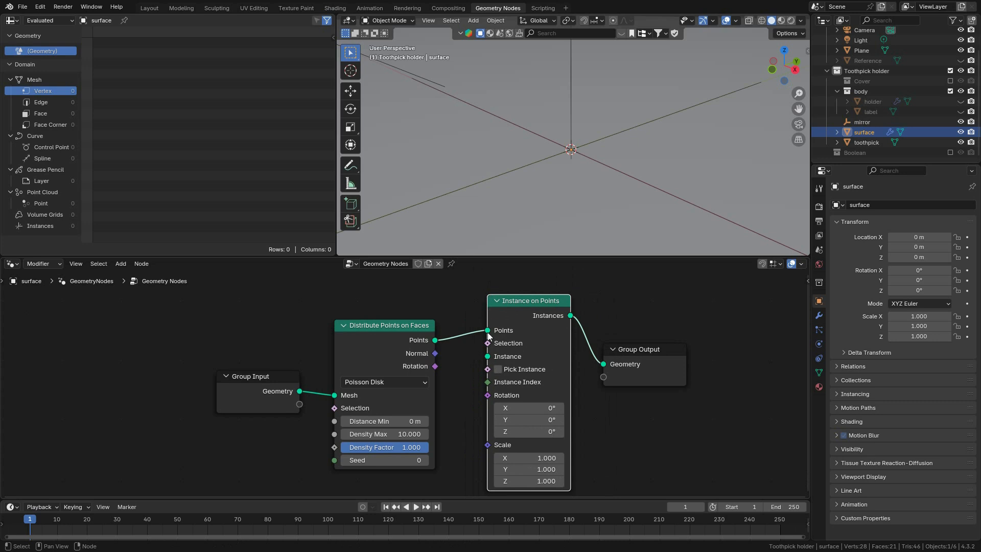
{"action": "middle_click_drag", "start_coordinate": [543, 365], "coordinate": [541, 348]}
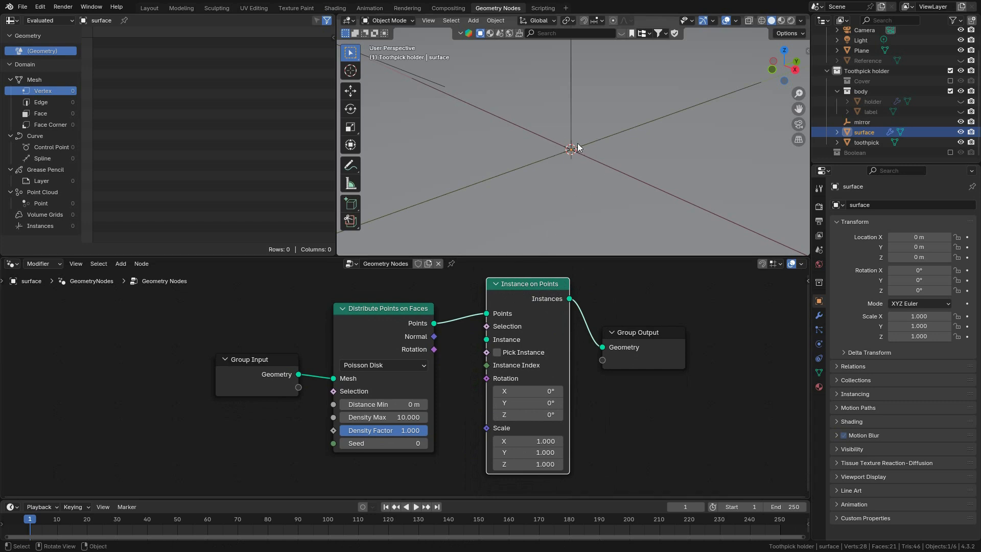
{"action": "middle_click_drag", "start_coordinate": [569, 155], "coordinate": [569, 158]}
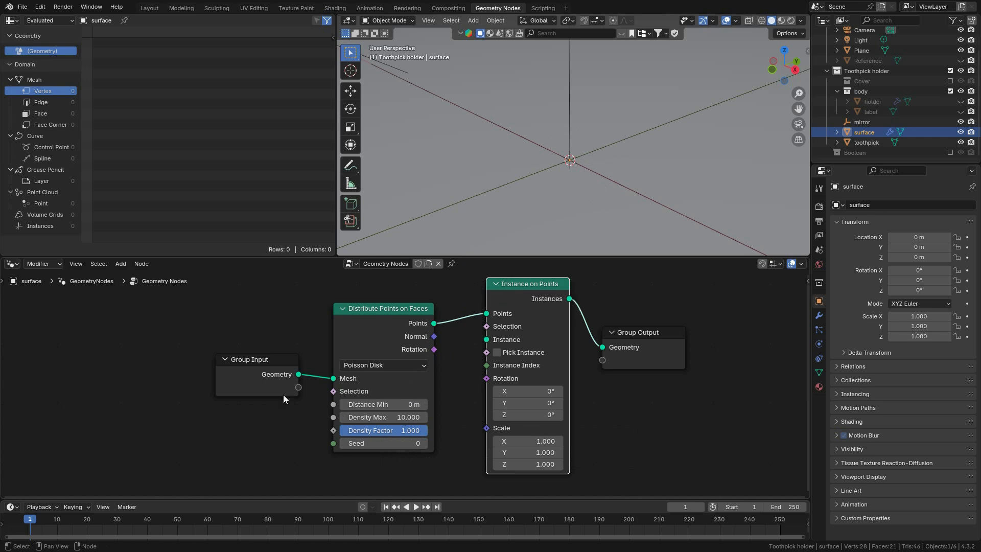
Set Density Max on the Distribute Points on Faces node to 10000 and inspect the viewport.
{"action": "left_click", "coordinate": [369, 417]}
{"action": "left_click", "coordinate": [355, 417]}
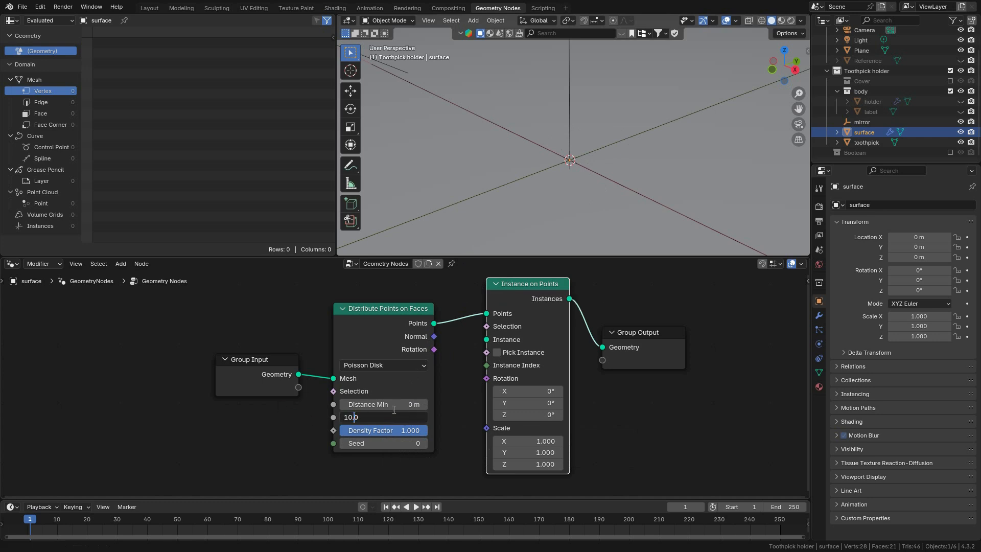
{"action": "key", "text": "BackSpace"}
{"action": "type", "text": "00"}
{"action": "key", "text": "Return"}
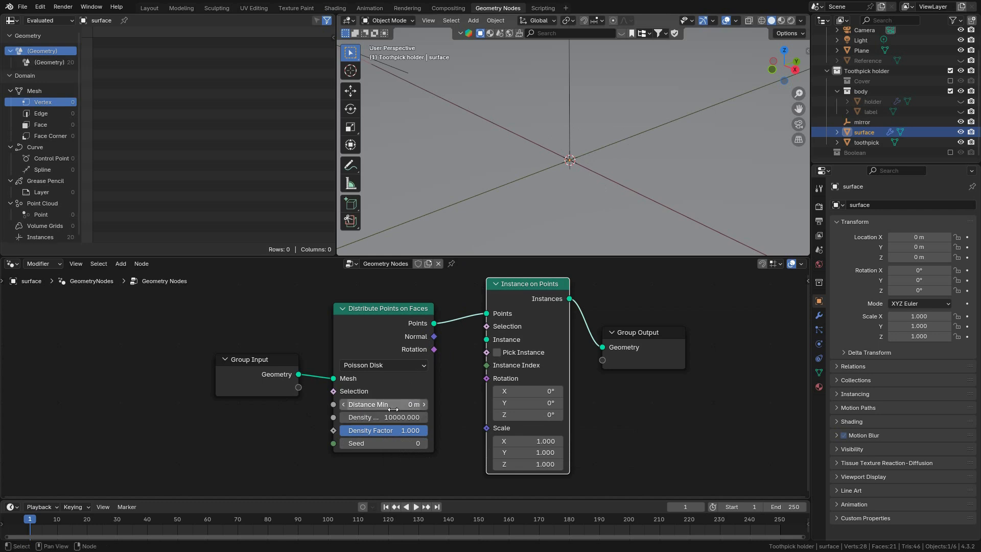
{"action": "middle_click_drag", "start_coordinate": [675, 106], "coordinate": [704, 19]}
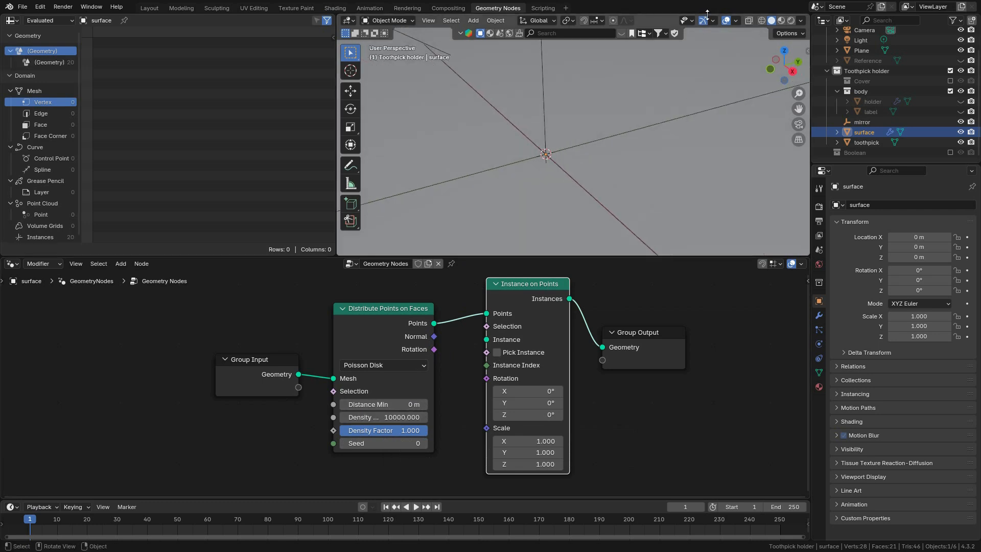
{"action": "left_click", "coordinate": [726, 23]}
{"action": "left_click", "coordinate": [727, 23]}
{"action": "middle_click_drag", "start_coordinate": [641, 146], "coordinate": [648, 126]}
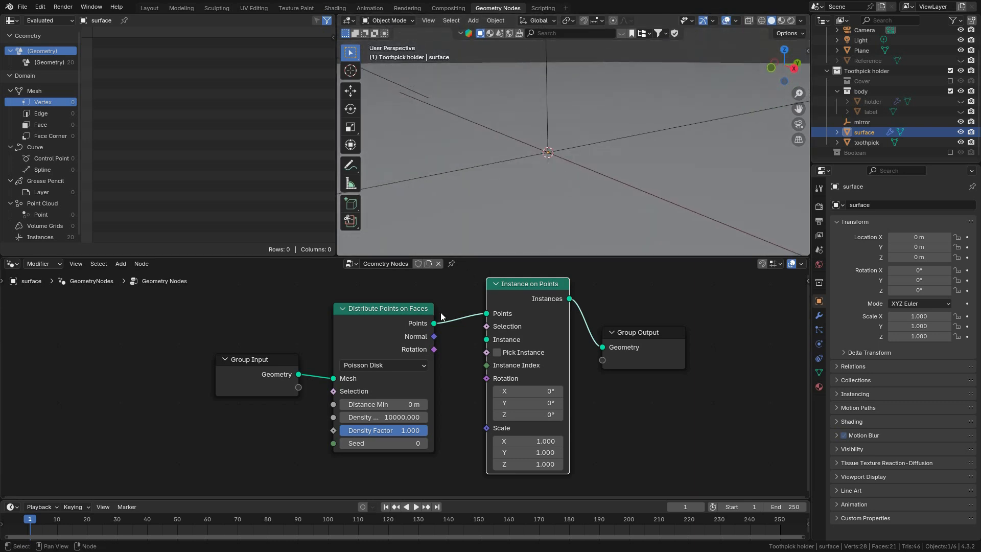
Set Density Max to 100000 and preview the Distribute Points on Faces output with a Viewer node.
{"action": "left_click", "coordinate": [353, 418]}
{"action": "left_click", "coordinate": [353, 418]}
{"action": "type", "text": "0"}
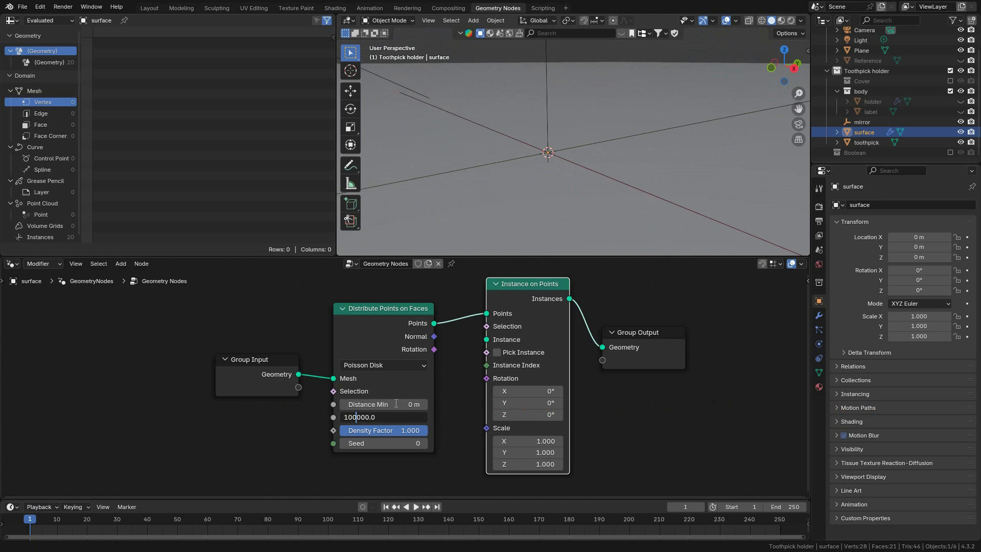
{"action": "key", "text": "Return"}
{"action": "scroll", "coordinate": [409, 385], "scroll_direction": "down", "scroll_amount": 1}
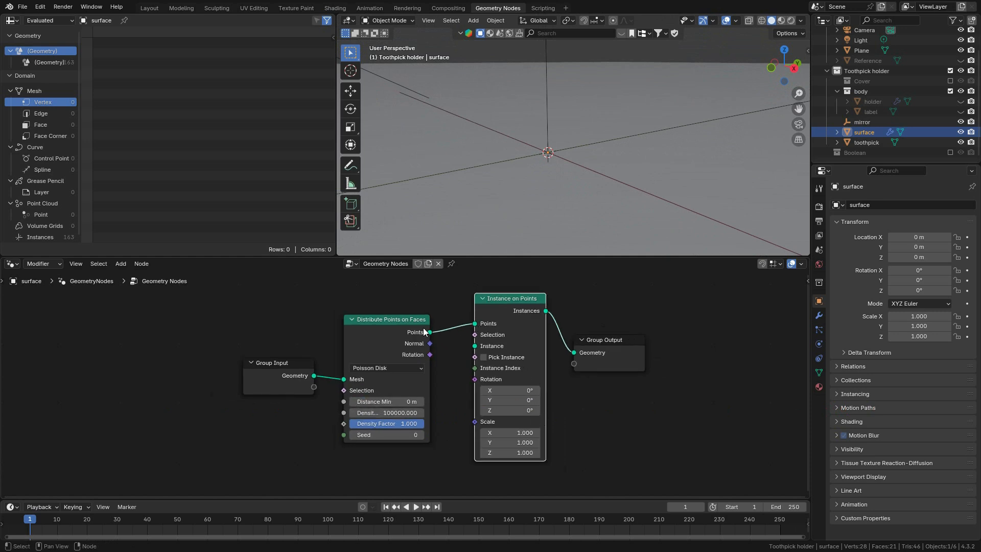
{"action": "left_click", "coordinate": [393, 324], "text": "ctrl+shift"}
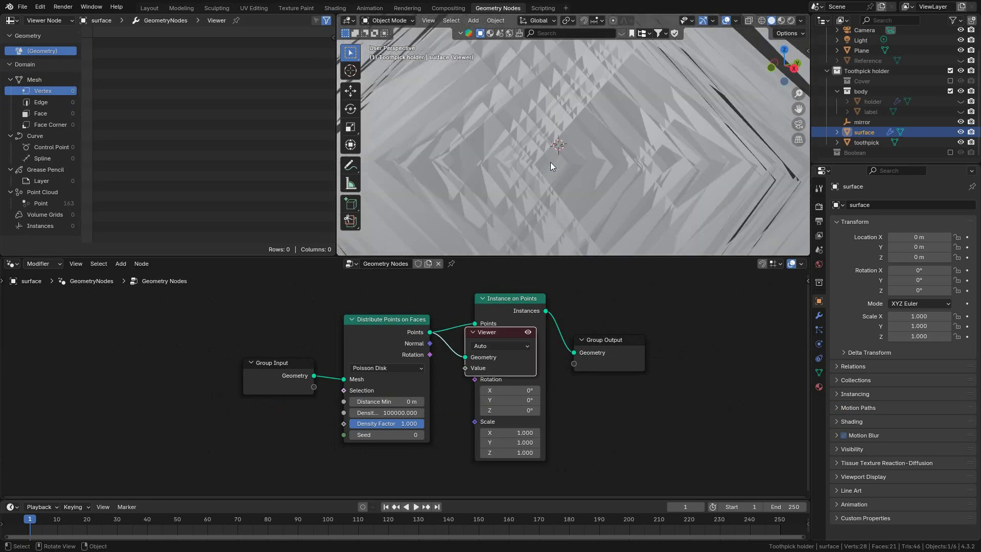
{"action": "left_click", "coordinate": [525, 301]}
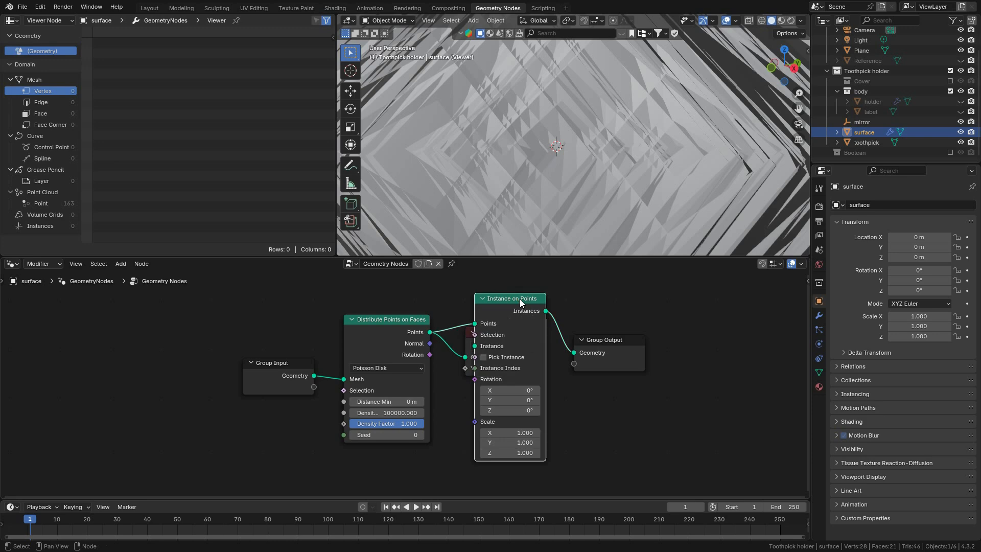
Set Density Max on the Distribute Points on Faces node to 100.
{"action": "left_click", "coordinate": [411, 413]}
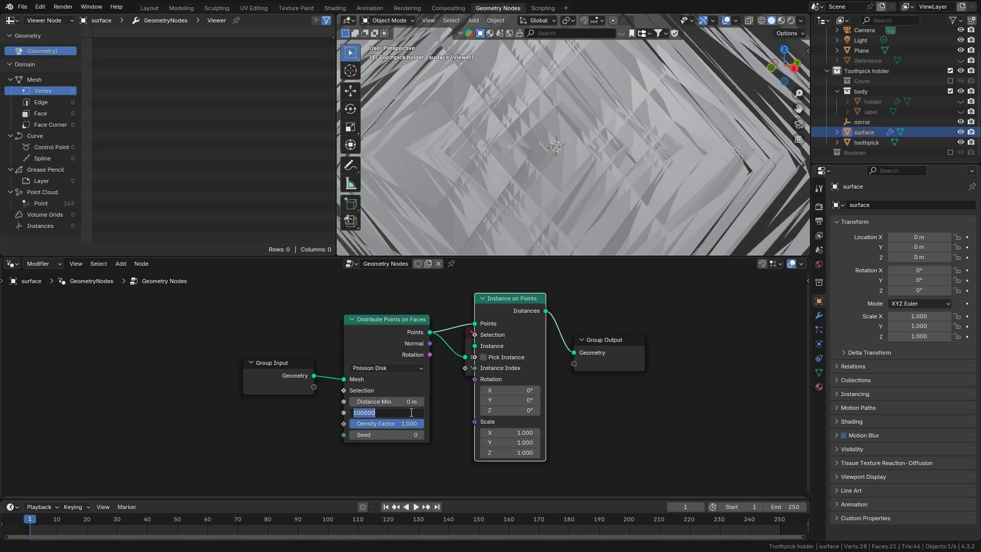
{"action": "type", "text": "1"}
{"action": "key", "text": "Return"}
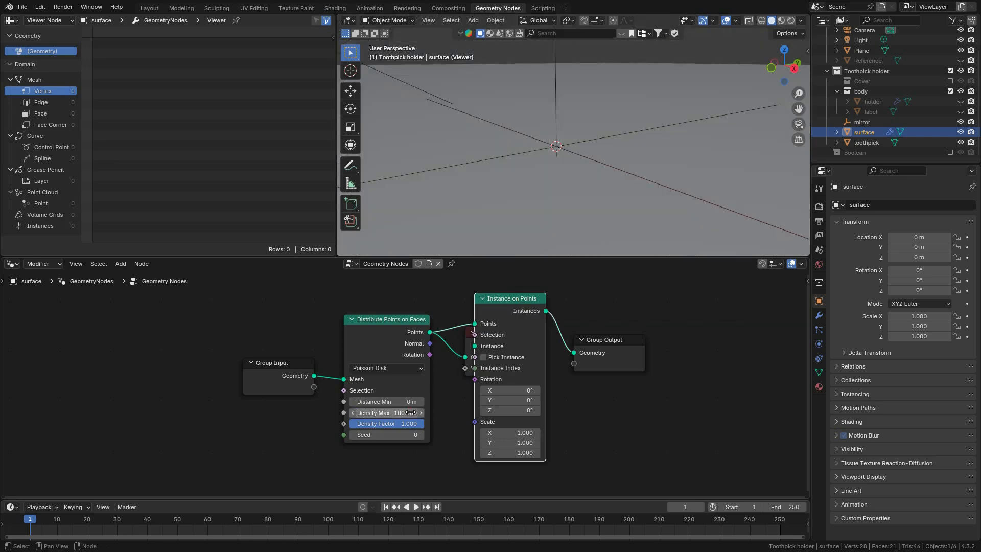
Set Density Max on the Distribute Points on Faces node to 1000 and inspect the previewed points.
{"action": "left_click", "coordinate": [412, 412]}
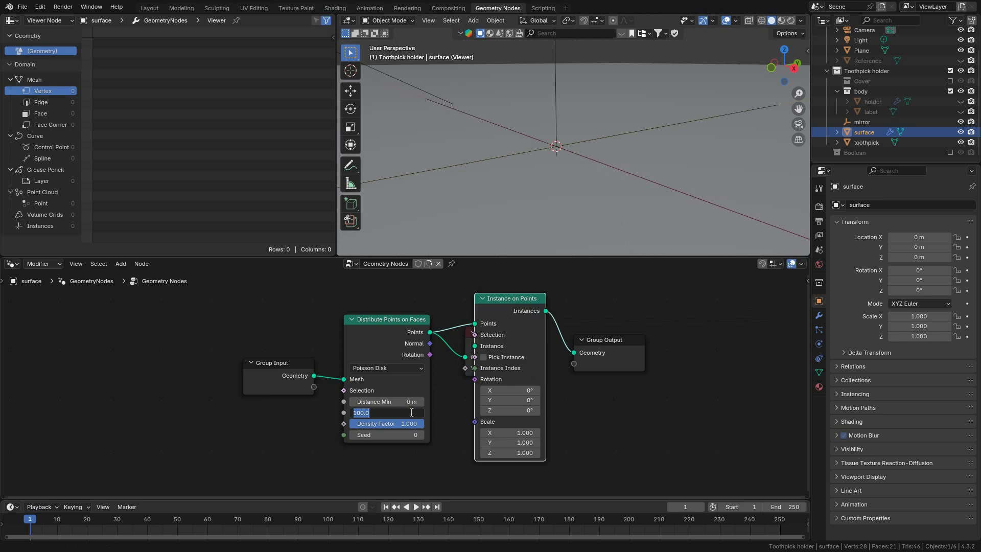
{"action": "left_click", "coordinate": [361, 413]}
{"action": "key", "text": "Return"}
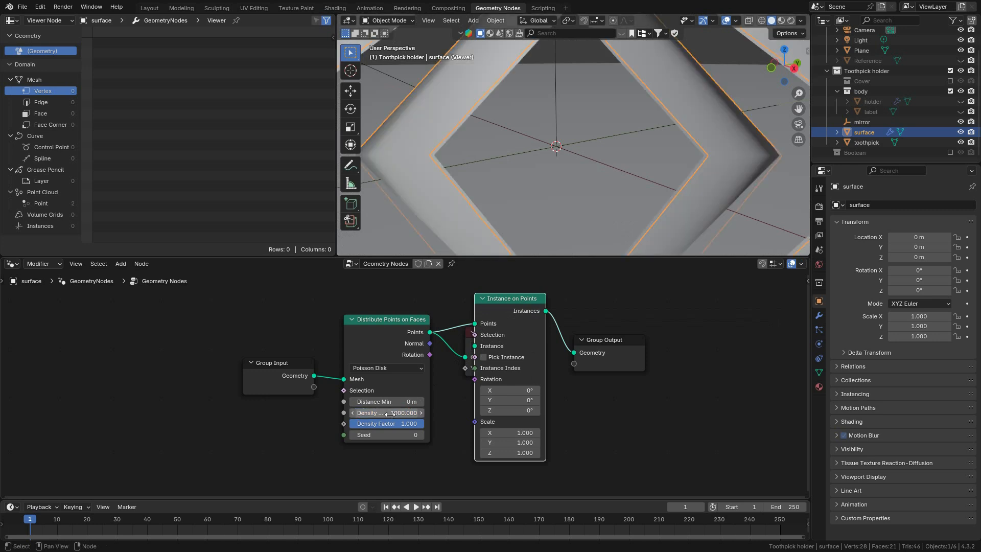
{"action": "scroll", "coordinate": [584, 208], "scroll_direction": "up", "scroll_amount": 5}
{"action": "middle_click_drag", "start_coordinate": [550, 167], "coordinate": [602, 198]}
{"action": "scroll", "coordinate": [602, 197], "scroll_direction": "down", "scroll_amount": 6}
{"action": "scroll", "coordinate": [602, 197], "scroll_direction": "up", "scroll_amount": 2}
{"action": "scroll", "coordinate": [602, 198], "scroll_direction": "up", "scroll_amount": 4}
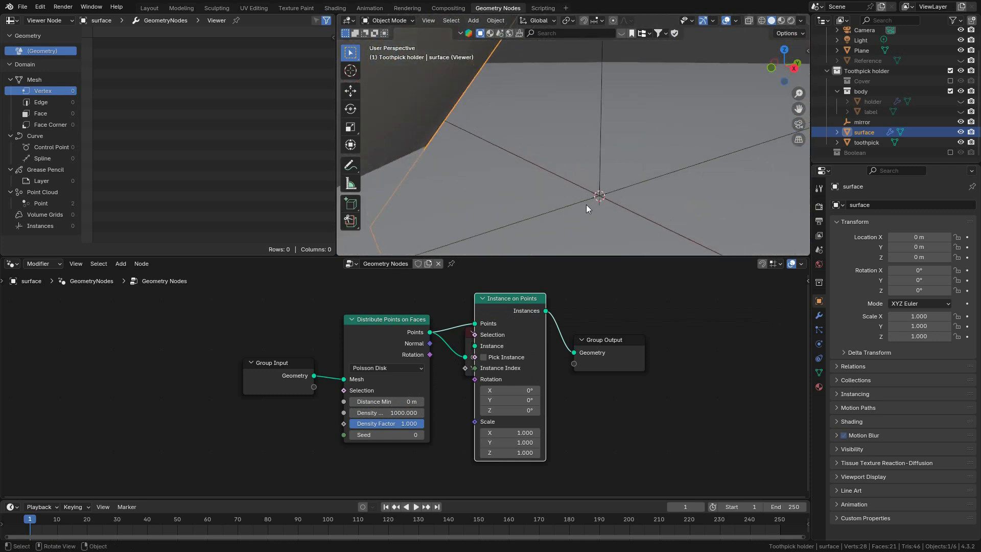
Delete the Viewer node and shift the Instance on Points node slightly away from Distribute Points on Faces.
{"action": "middle_click_drag", "start_coordinate": [522, 369], "coordinate": [556, 368]}
{"action": "left_click", "coordinate": [510, 342]}
{"action": "key", "text": "x"}
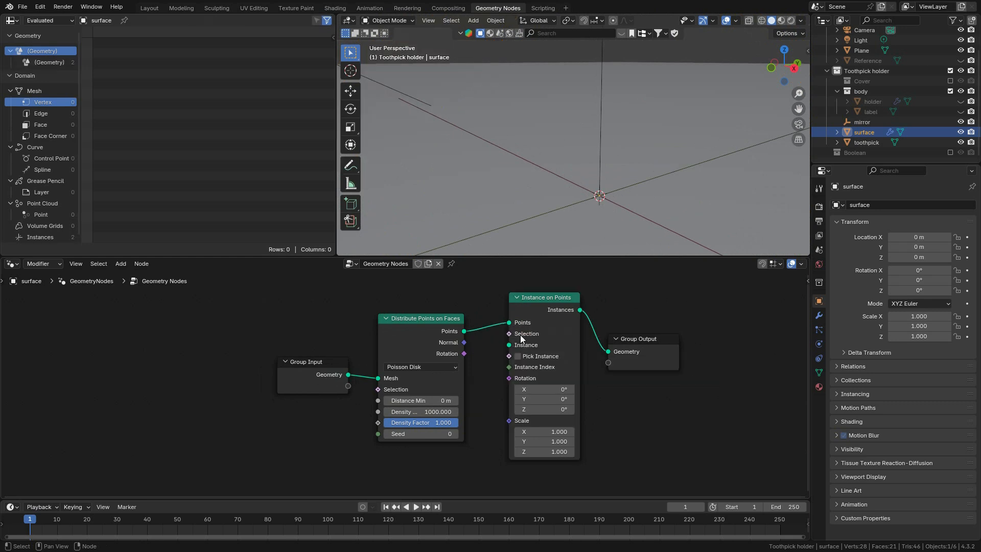
{"action": "left_click_drag", "start_coordinate": [541, 306], "coordinate": [545, 303]}
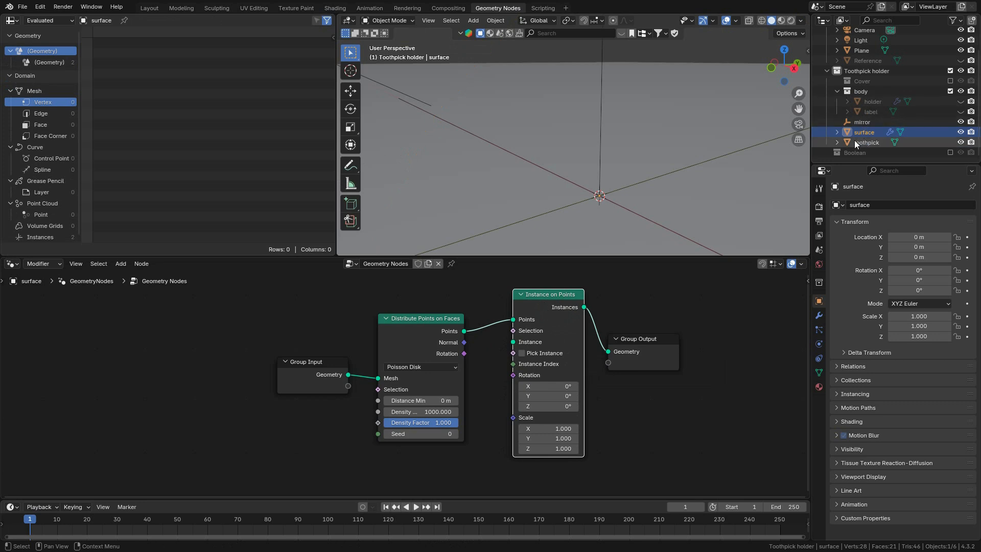
Pin the node tree, add an Object Info node for the toothpick object and connect its Geometry to Instance on the Instance on Points node.
{"action": "left_click", "coordinate": [450, 265]}
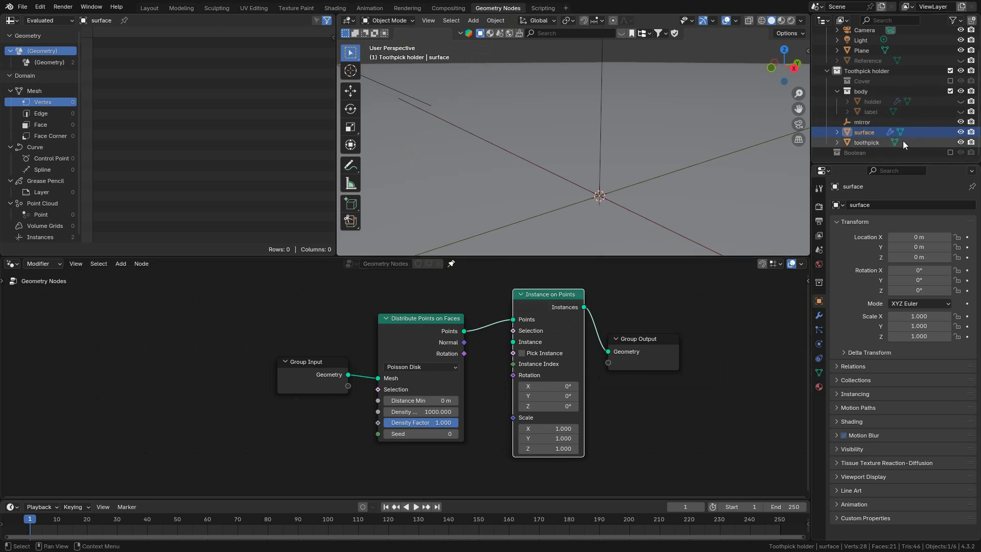
{"action": "left_click_drag", "start_coordinate": [873, 143], "coordinate": [350, 446]}
{"action": "middle_click_drag", "start_coordinate": [410, 482], "coordinate": [352, 431]}
{"action": "left_click_drag", "start_coordinate": [334, 434], "coordinate": [465, 293]}
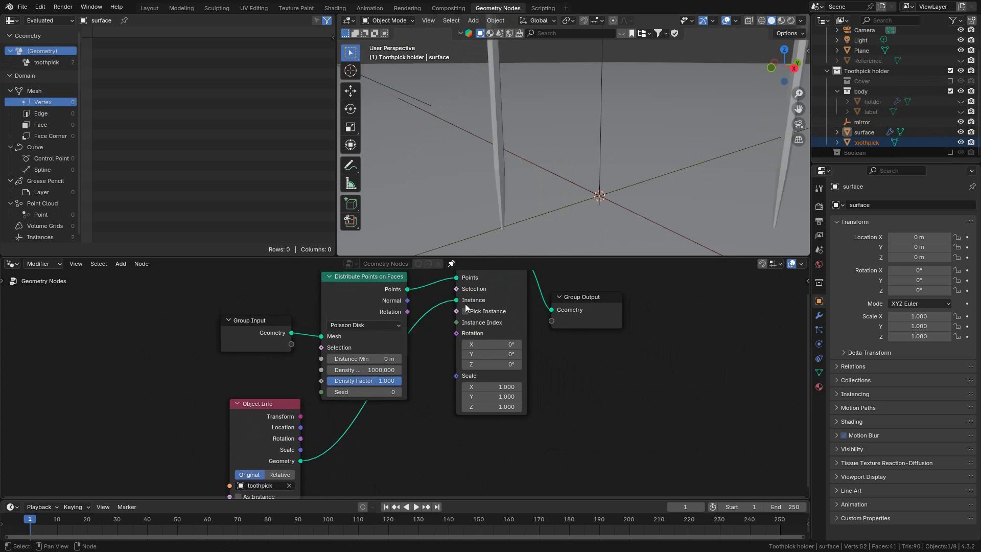
Reselect the surface object and inspect the toothpicks instanced on it.
{"action": "scroll", "coordinate": [603, 151], "scroll_direction": "down", "scroll_amount": 6}
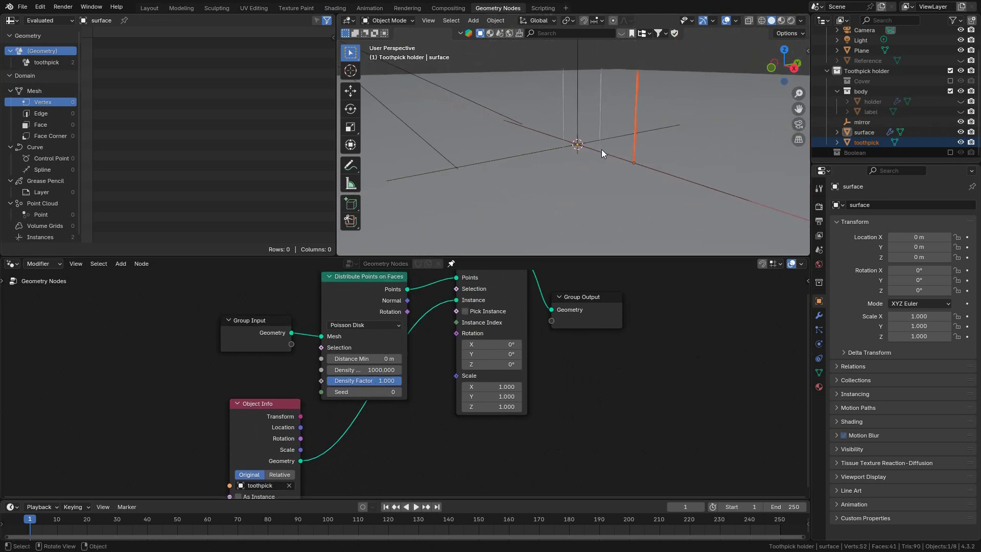
{"action": "middle_click_drag", "start_coordinate": [602, 149], "coordinate": [602, 174]}
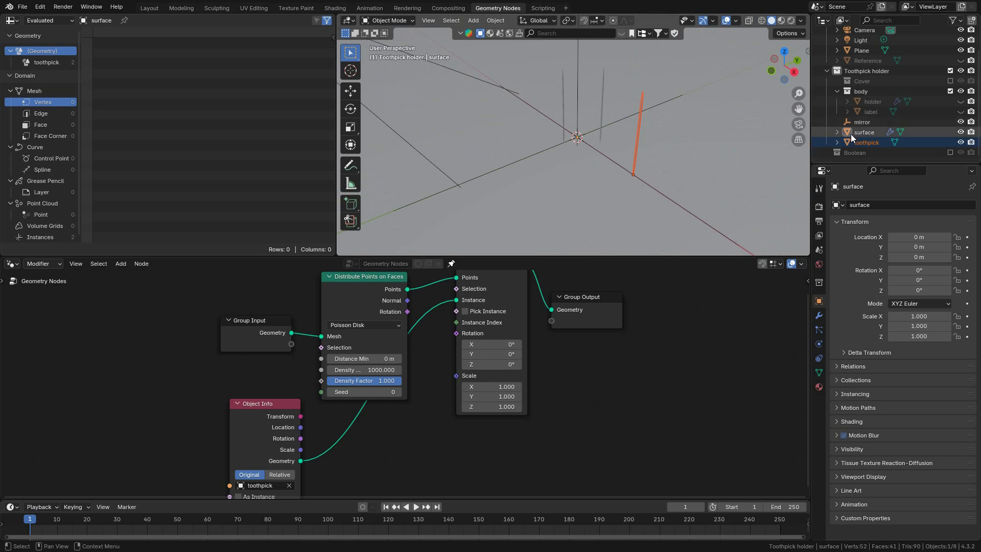
{"action": "left_click", "coordinate": [878, 132]}
{"action": "scroll", "coordinate": [625, 158], "scroll_direction": "up", "scroll_amount": 3}
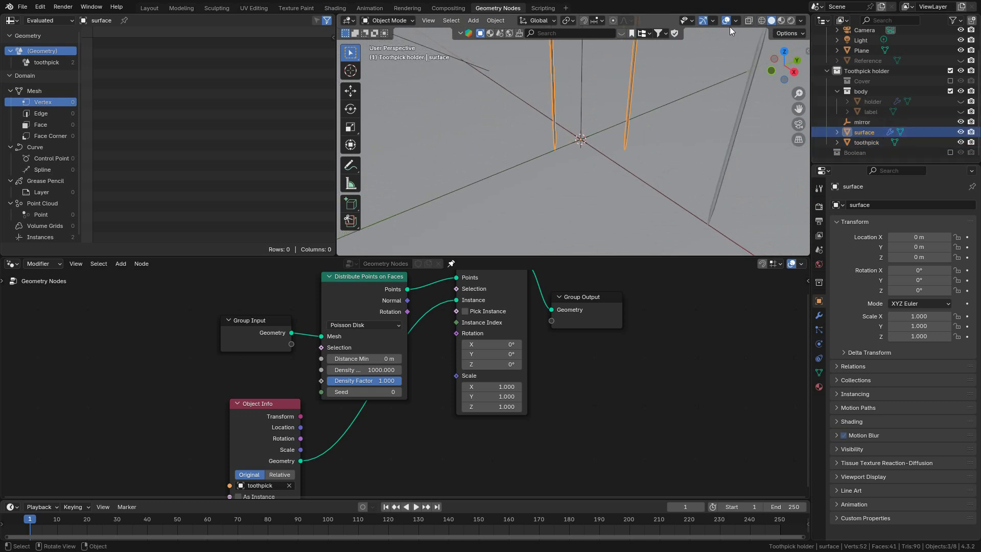
{"action": "middle_click_drag", "start_coordinate": [608, 135], "coordinate": [567, 158]}
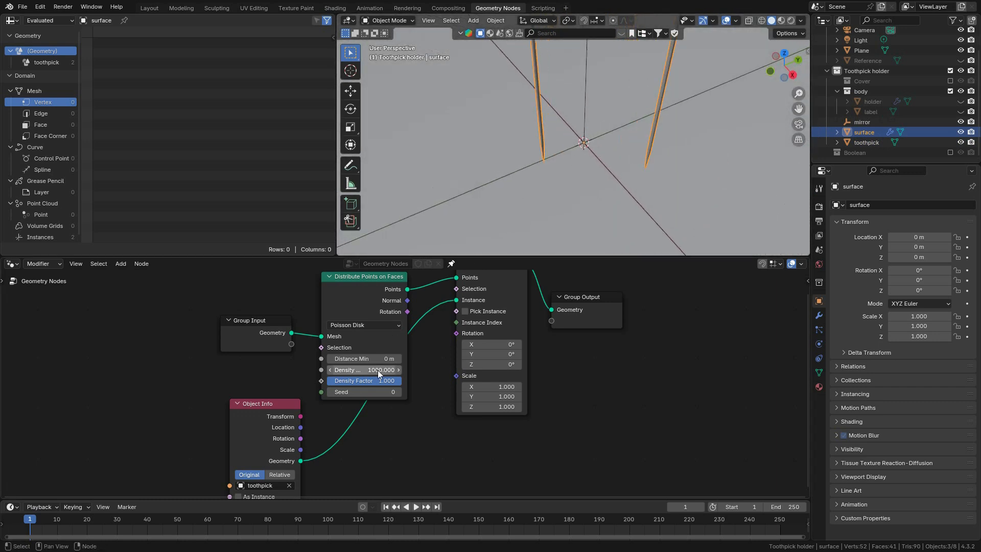
Set Density Max on the Distribute Points on Faces node to 5000 and check the toothpicks.
{"action": "left_click", "coordinate": [364, 370]}
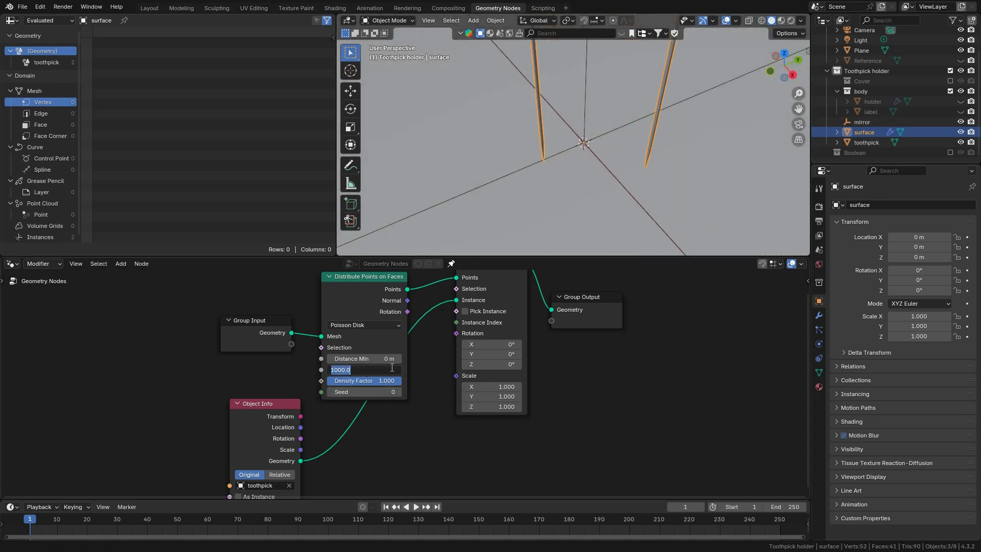
{"action": "type", "text": "5000"}
{"action": "key", "text": "Return"}
{"action": "middle_click_drag", "start_coordinate": [635, 62], "coordinate": [624, 140]}
Set Density Max on the Distribute Points on Faces node to 10000.
{"action": "left_click", "coordinate": [386, 359]}
{"action": "left_click", "coordinate": [384, 380]}
{"action": "left_click_drag", "start_coordinate": [379, 373], "coordinate": [394, 369]}
{"action": "left_click", "coordinate": [383, 369]}
{"action": "key", "text": "Escape"}
{"action": "left_click", "coordinate": [382, 370]}
{"action": "type", "text": "1"}
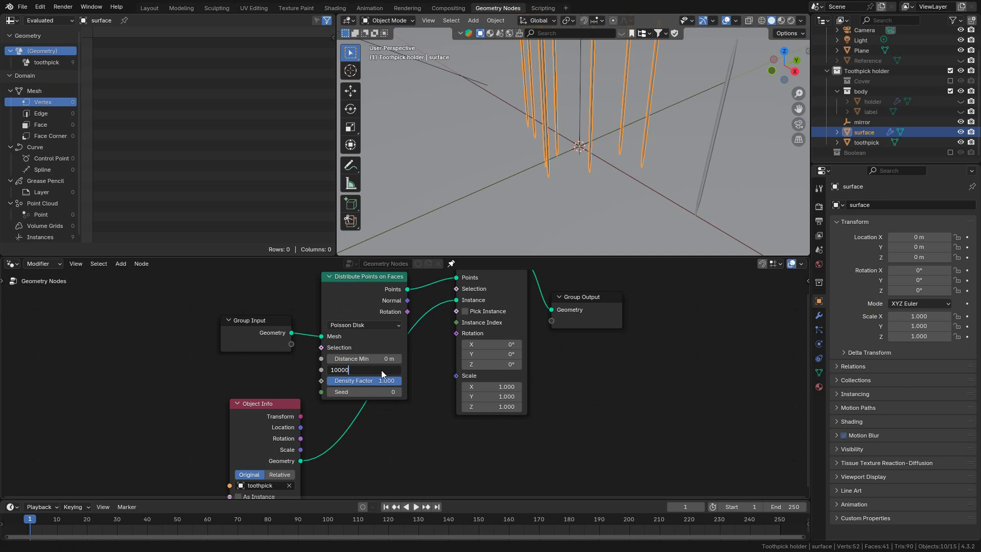
{"action": "key", "text": "Return"}
Set Density Max on the Distribute Points on Faces node to 50000 and inspect the toothpick bundle from the side.
{"action": "left_click", "coordinate": [377, 371]}
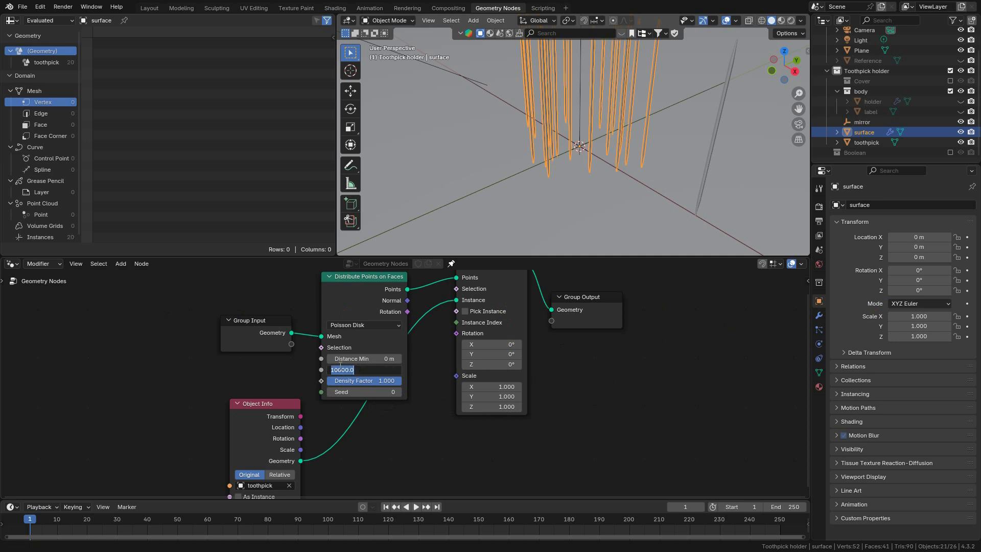
{"action": "left_click", "coordinate": [333, 371]}
{"action": "key", "text": "BackSpace"}
{"action": "type", "text": "5"}
{"action": "key", "text": "Return"}
{"action": "middle_click_drag", "start_coordinate": [542, 219], "coordinate": [581, 169]}
{"action": "middle_click_drag", "start_coordinate": [502, 161], "coordinate": [595, 196], "text": "shift"}
{"action": "scroll", "coordinate": [652, 179], "scroll_direction": "up", "scroll_amount": 3}
Set Density Max on the Distribute Points on Faces node to 100000.
{"action": "left_click", "coordinate": [359, 370]}
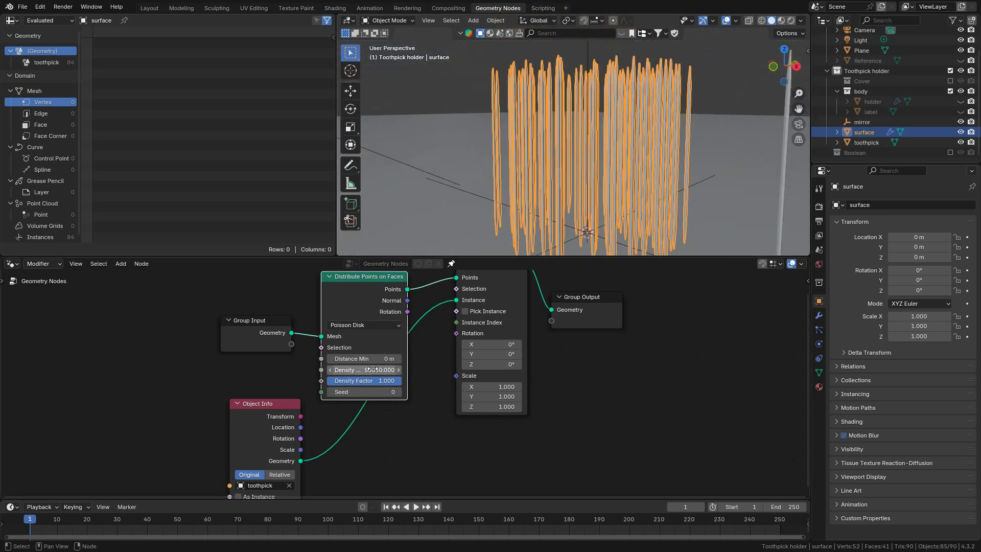
{"action": "left_click", "coordinate": [337, 370]}
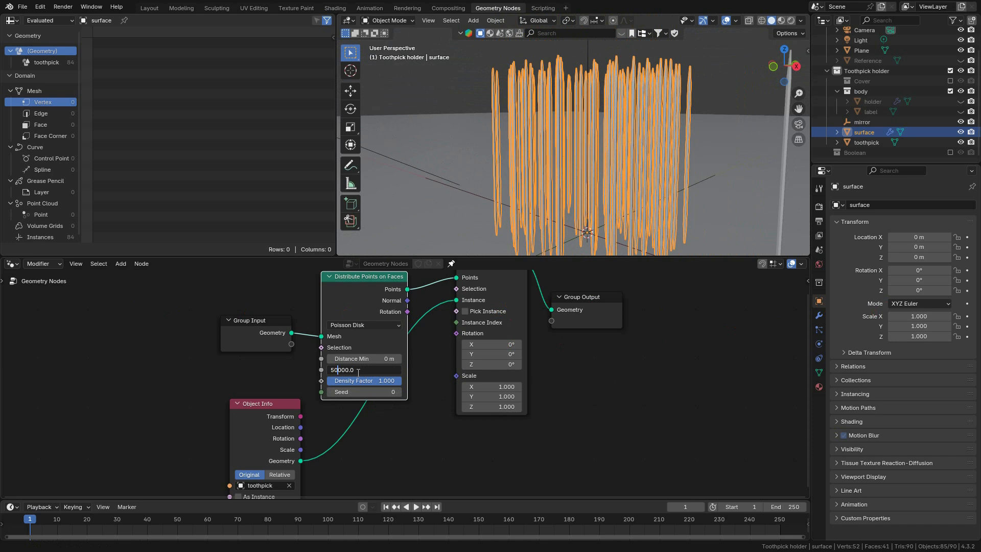
{"action": "key", "text": "BackSpace"}
{"action": "type", "text": "10"}
{"action": "key", "text": "Return"}
Set Density Max on the Distribute Points on Faces node to 150000 and inspect the toothpick bundle from several angles.
{"action": "left_click", "coordinate": [360, 370]}
{"action": "type", "text": "15000"}
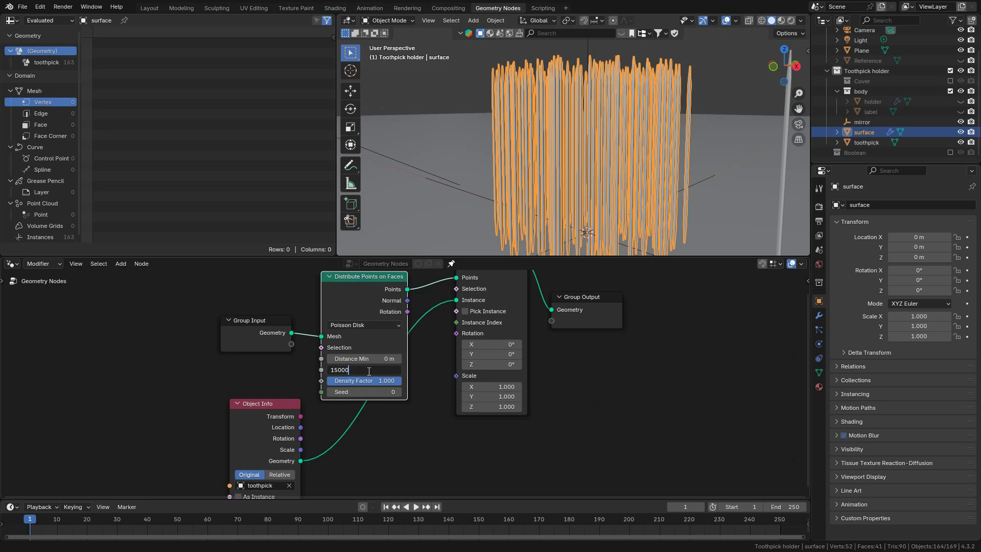
{"action": "type", "text": "0"}
{"action": "key", "text": "Return"}
{"action": "middle_click_drag", "start_coordinate": [582, 133], "coordinate": [688, 80]}
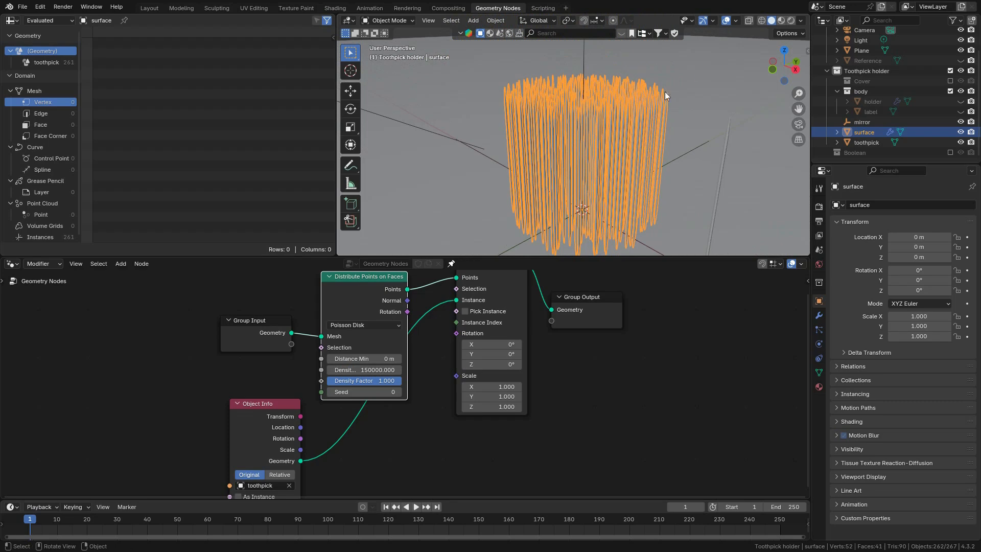
{"action": "middle_click_drag", "start_coordinate": [646, 139], "coordinate": [637, 173]}
{"action": "scroll", "coordinate": [633, 124], "scroll_direction": "up", "scroll_amount": 4}
{"action": "scroll", "coordinate": [625, 141], "scroll_direction": "down", "scroll_amount": 1}
{"action": "scroll", "coordinate": [636, 172], "scroll_direction": "down", "scroll_amount": 5}
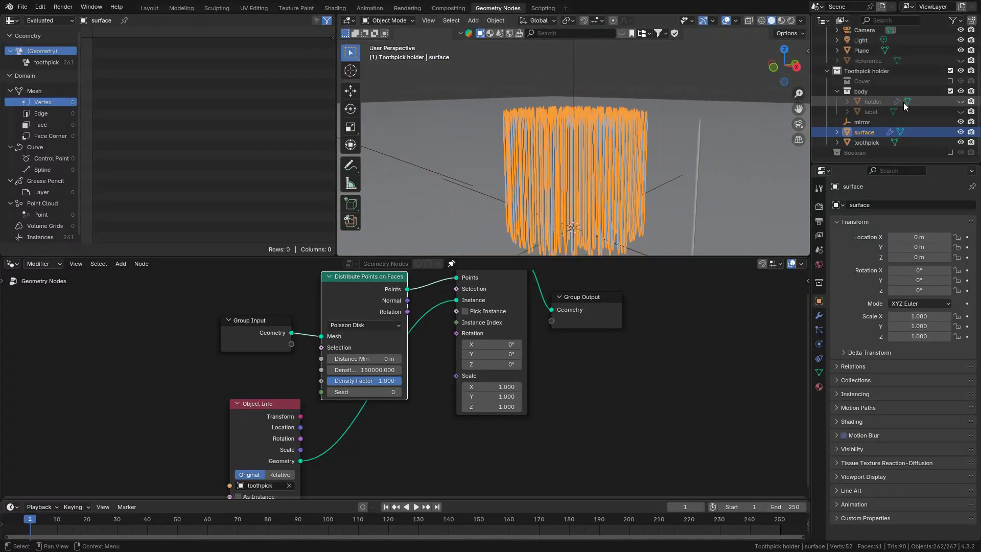
Unhide the holder object and check how the toothpicks fit inside its walls and base.
{"action": "left_click", "coordinate": [961, 102]}
{"action": "mouse_move", "coordinate": [600, 142]}
{"action": "middle_mouse_down"}
{"action": "mouse_move", "coordinate": [579, 142]}
{"action": "mouse_move", "coordinate": [624, 154]}
{"action": "mouse_move", "coordinate": [617, 215]}
{"action": "mouse_move", "coordinate": [609, 198]}
{"action": "mouse_move", "coordinate": [616, 147]}
{"action": "middle_mouse_up"}
{"action": "scroll", "coordinate": [616, 147], "scroll_direction": "up", "scroll_amount": 4}
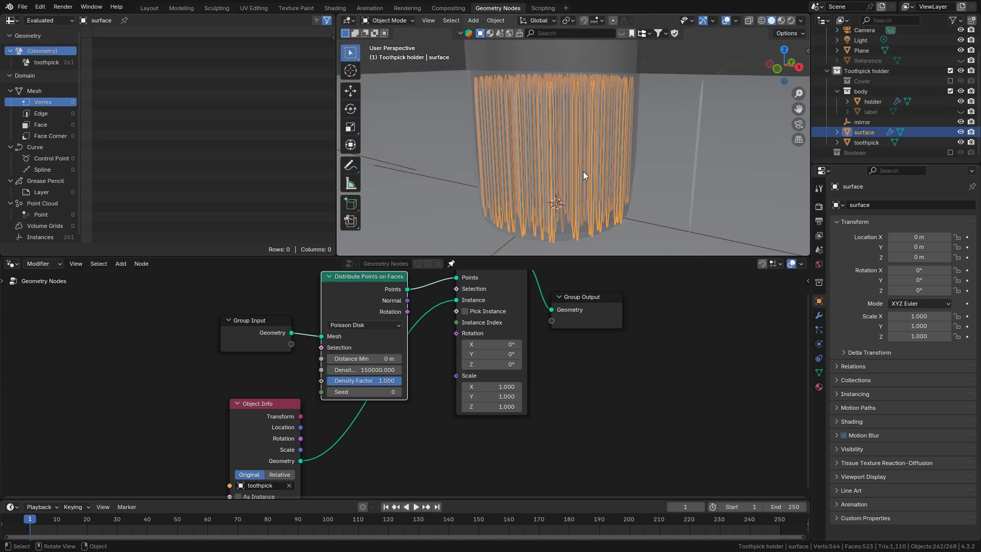
{"action": "middle_click_drag", "start_coordinate": [591, 183], "coordinate": [582, 157]}
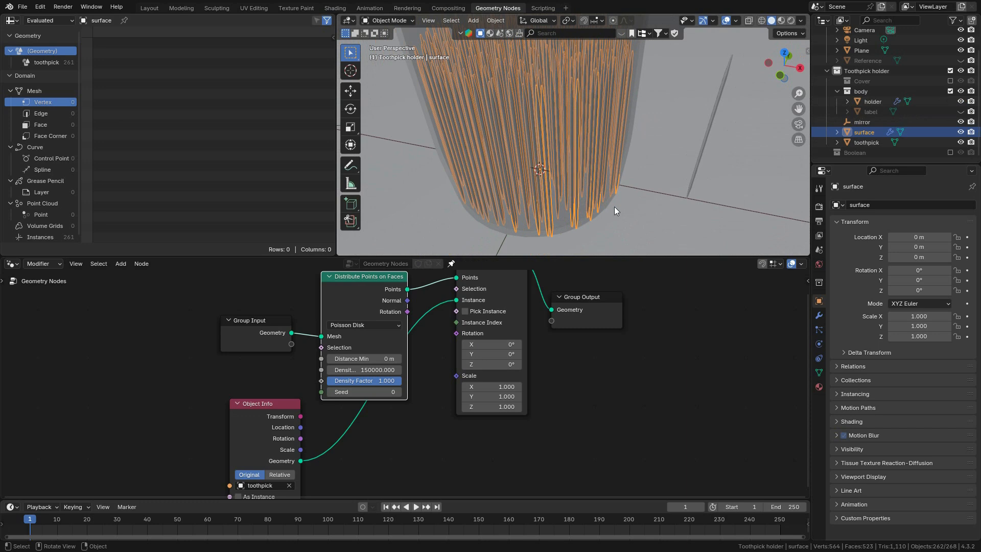
{"action": "scroll", "coordinate": [587, 167], "scroll_direction": "down", "scroll_amount": 2}
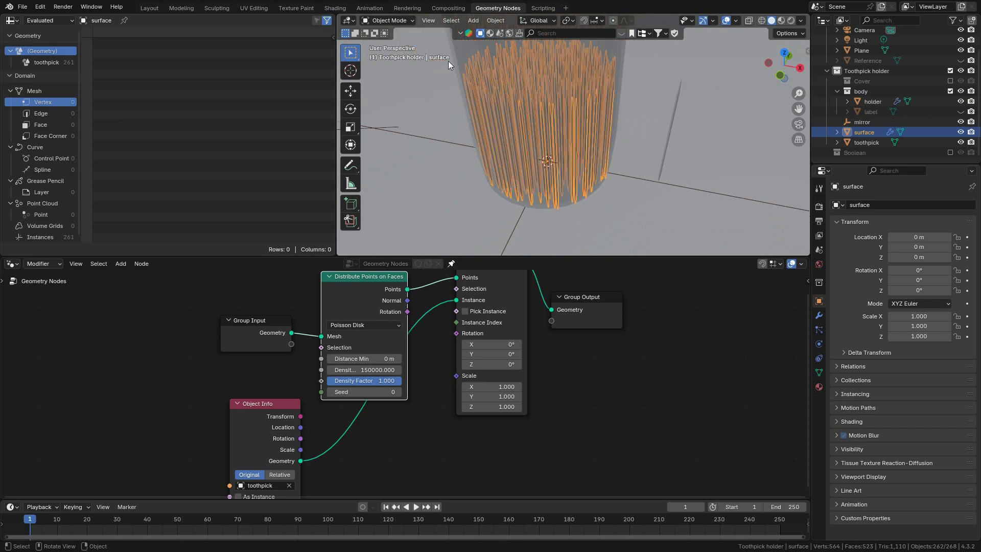
Scale the surface mesh down uniformly in Edit Mode, using about 0.95 for the second resize, and return to Object Mode.
{"action": "left_click", "coordinate": [384, 20]}
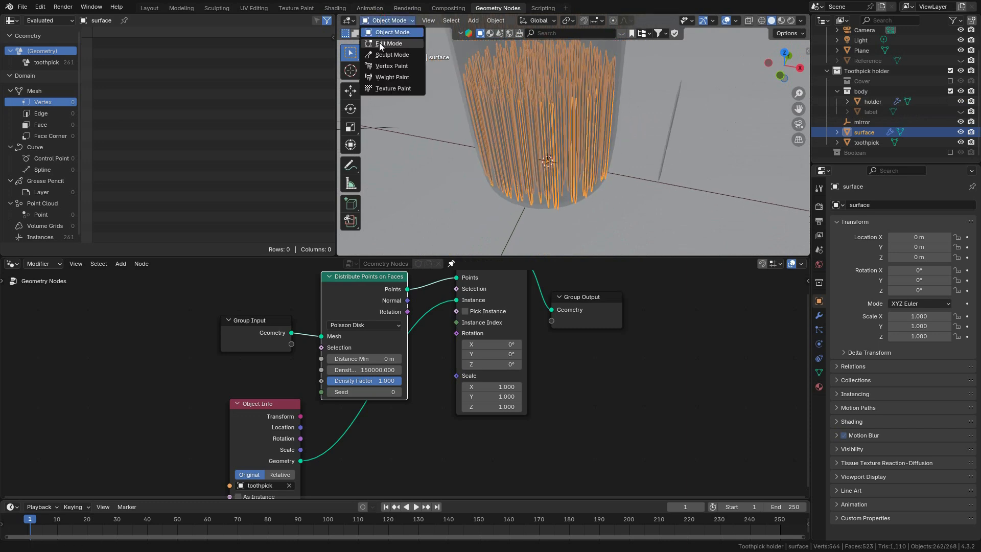
{"action": "left_click", "coordinate": [389, 39]}
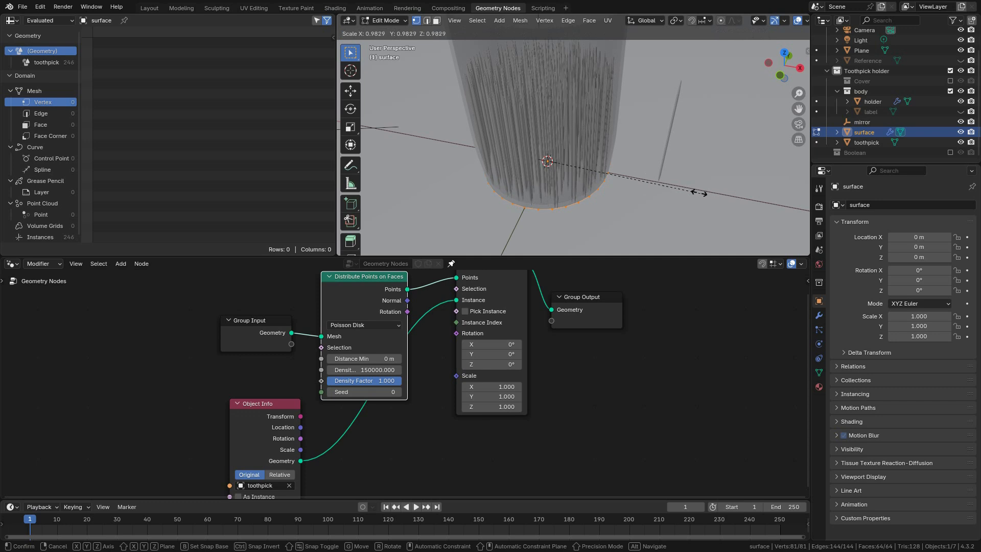
{"action": "left_click", "coordinate": [583, 165]}
{"action": "key", "text": "s"}
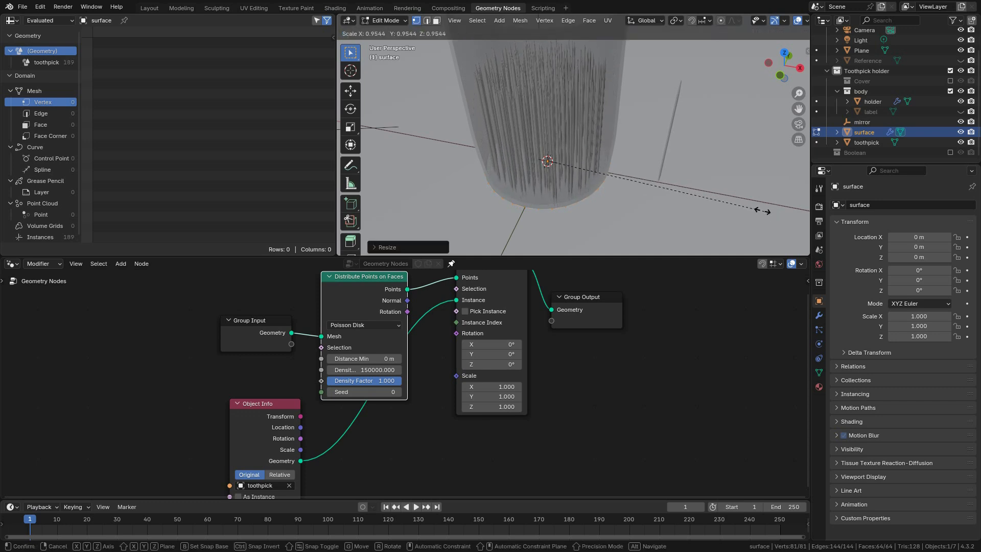
{"action": "left_click", "coordinate": [782, 220]}
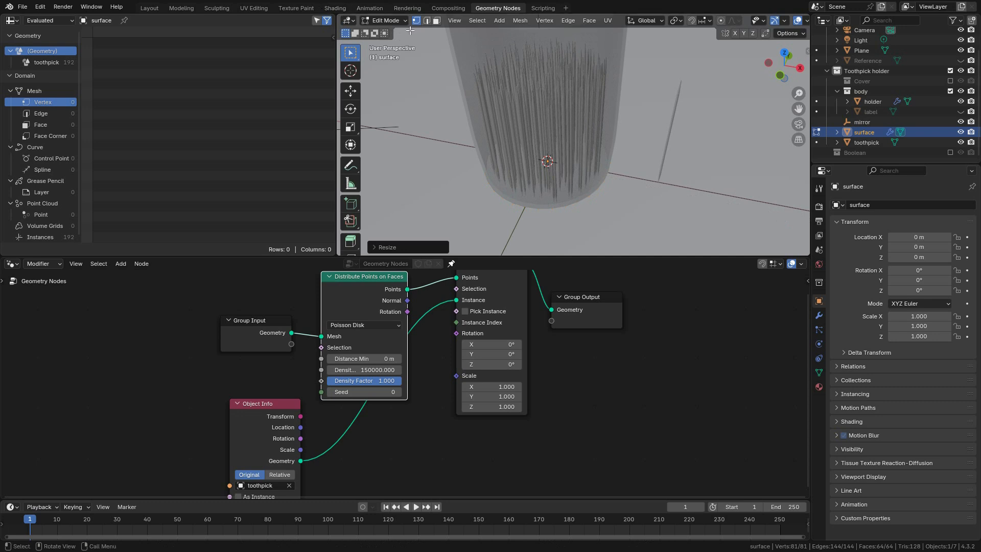
{"action": "left_click", "coordinate": [388, 21]}
{"action": "left_click", "coordinate": [392, 32]}
Scale the surface mesh down further in Edit Mode to pull the toothpicks away from the holder's wall.
{"action": "middle_click_drag", "start_coordinate": [564, 123], "coordinate": [680, 156]}
{"action": "key", "text": "ctrl+Tab"}
{"action": "left_click", "coordinate": [721, 166]}
{"action": "key", "text": "s"}
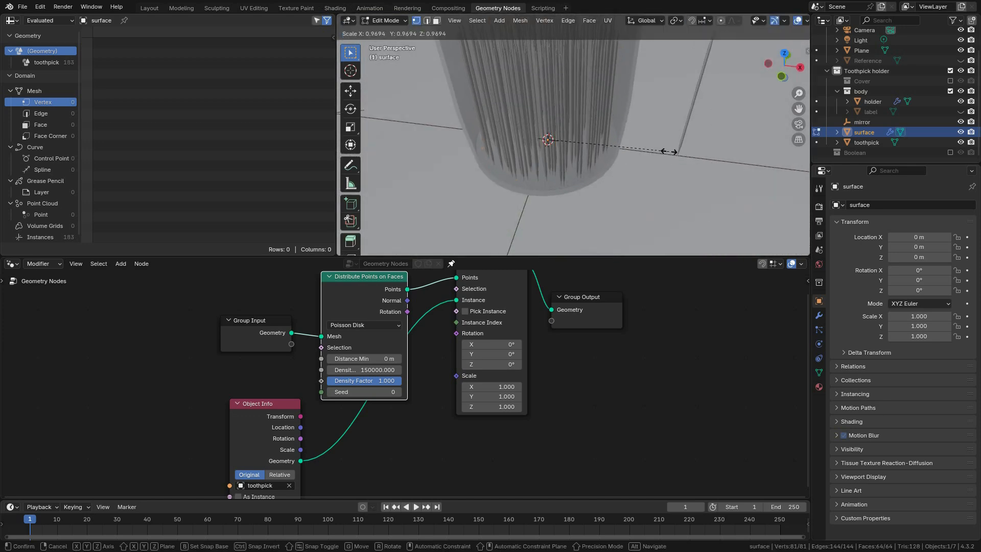
{"action": "left_click", "coordinate": [624, 143]}
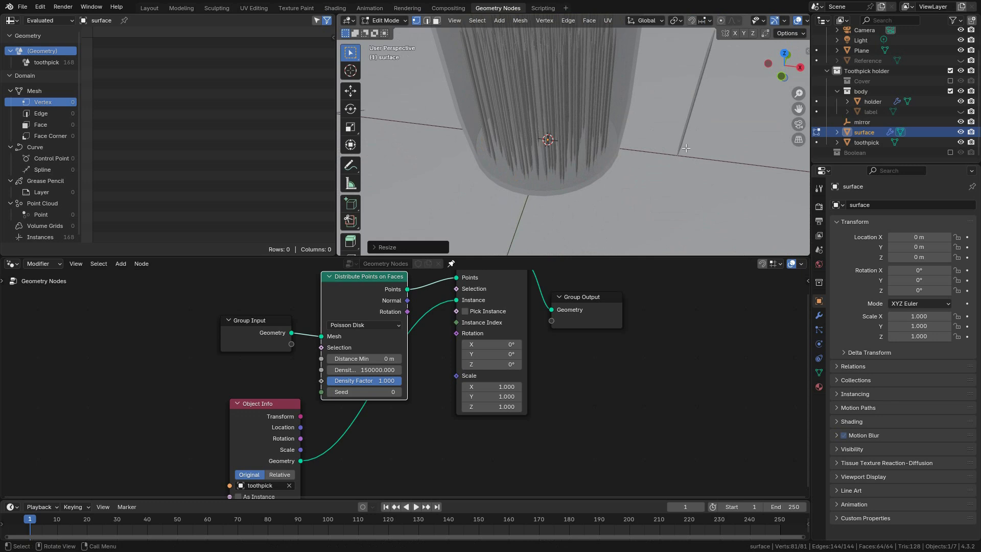
Scale the surface mesh slightly back up, return to Object Mode and check the toothpicks inside the holder.
{"action": "key", "text": "ctrl+Tab"}
{"action": "key", "text": "Escape"}
{"action": "key", "text": "s"}
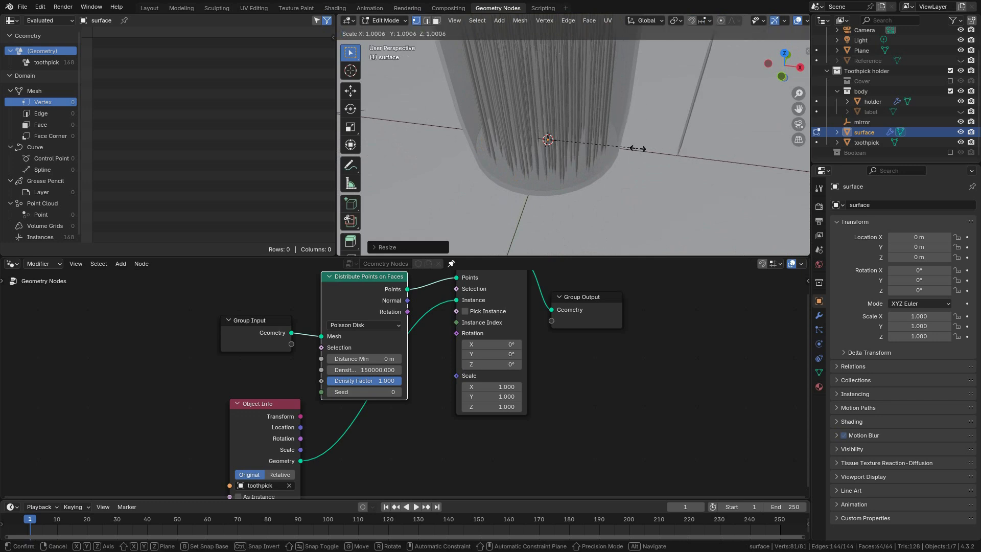
{"action": "left_click", "coordinate": [644, 154]}
{"action": "key", "text": "ctrl+Tab"}
{"action": "left_click", "coordinate": [533, 158]}
{"action": "mouse_move", "coordinate": [626, 155]}
{"action": "middle_mouse_down"}
{"action": "mouse_move", "coordinate": [600, 128]}
{"action": "mouse_move", "coordinate": [620, 204]}
{"action": "mouse_move", "coordinate": [636, 176]}
{"action": "mouse_move", "coordinate": [621, 197]}
{"action": "mouse_move", "coordinate": [683, 203]}
{"action": "mouse_move", "coordinate": [668, 234]}
{"action": "mouse_move", "coordinate": [617, 174]}
{"action": "mouse_move", "coordinate": [636, 154]}
{"action": "mouse_move", "coordinate": [657, 174]}
{"action": "mouse_move", "coordinate": [606, 140]}
{"action": "mouse_move", "coordinate": [639, 162]}
{"action": "middle_mouse_up"}
{"action": "scroll", "coordinate": [644, 163], "scroll_direction": "up", "scroll_amount": 4}
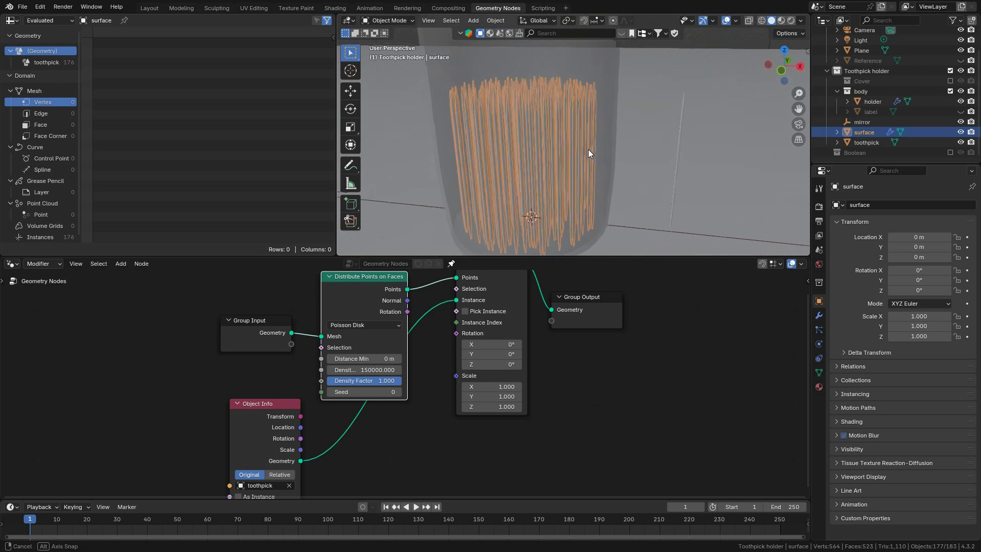
{"action": "middle_click_drag", "start_coordinate": [569, 146], "coordinate": [562, 124], "text": "shift"}
{"action": "scroll", "coordinate": [561, 125], "scroll_direction": "down", "scroll_amount": 2}
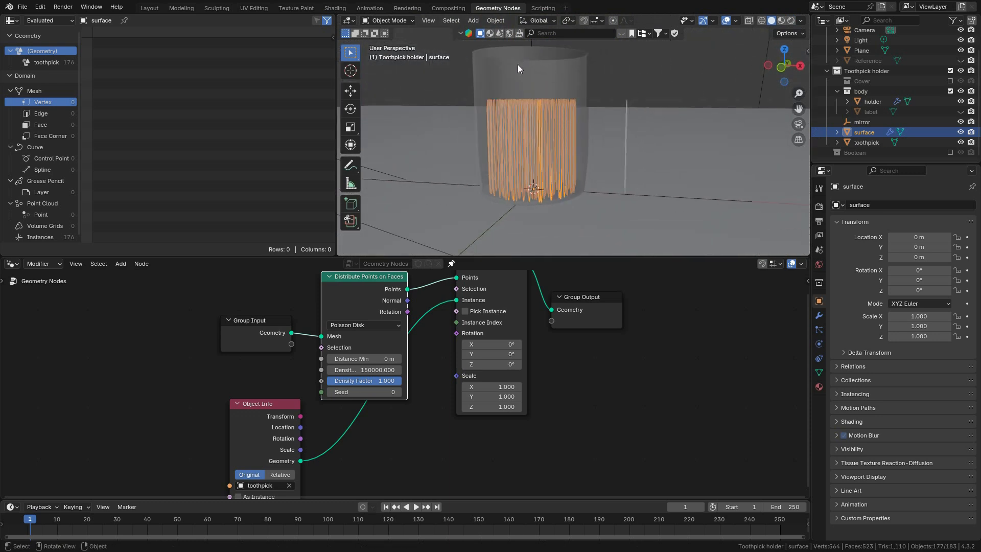
Lengthen the toothpick mesh in wireframe front view by moving its upper vertices up about 0.017 m along Z, and return to solid shading and Object Mode.
{"action": "key", "text": "KP_1"}
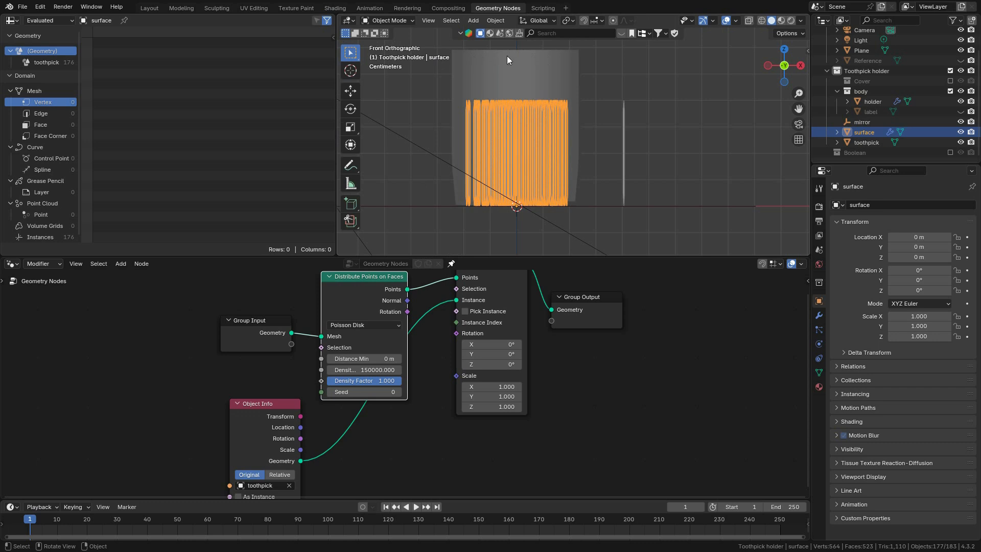
{"action": "left_click", "coordinate": [625, 146]}
{"action": "left_click", "coordinate": [662, 144]}
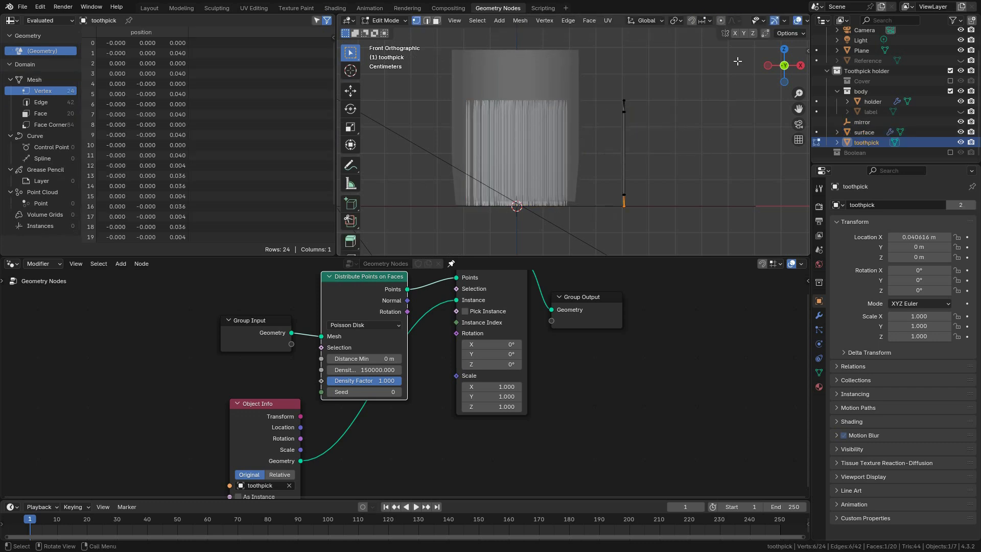
{"action": "scroll", "coordinate": [778, 23], "scroll_direction": "down", "scroll_amount": 3}
{"action": "left_click", "coordinate": [766, 22]}
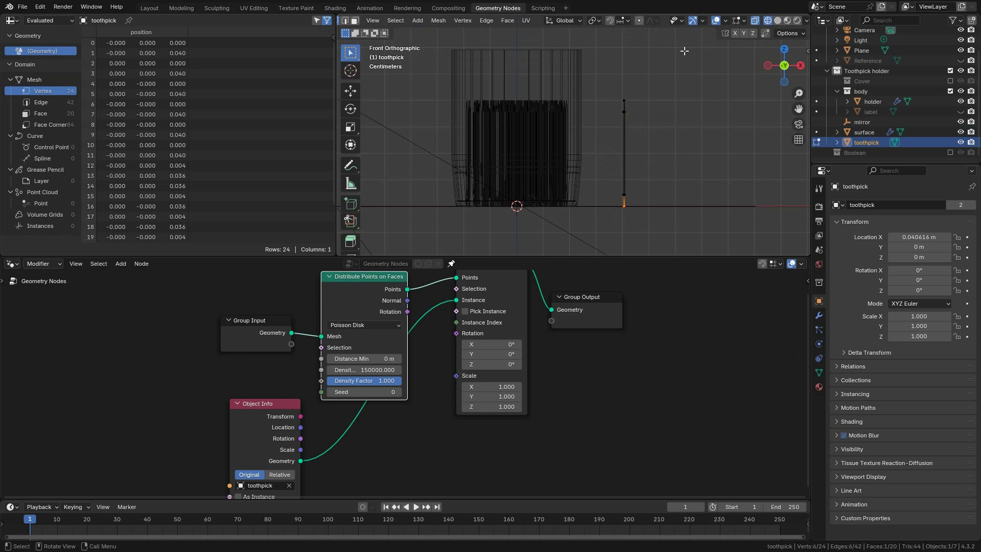
{"action": "left_click_drag", "start_coordinate": [572, 61], "coordinate": [681, 126]}
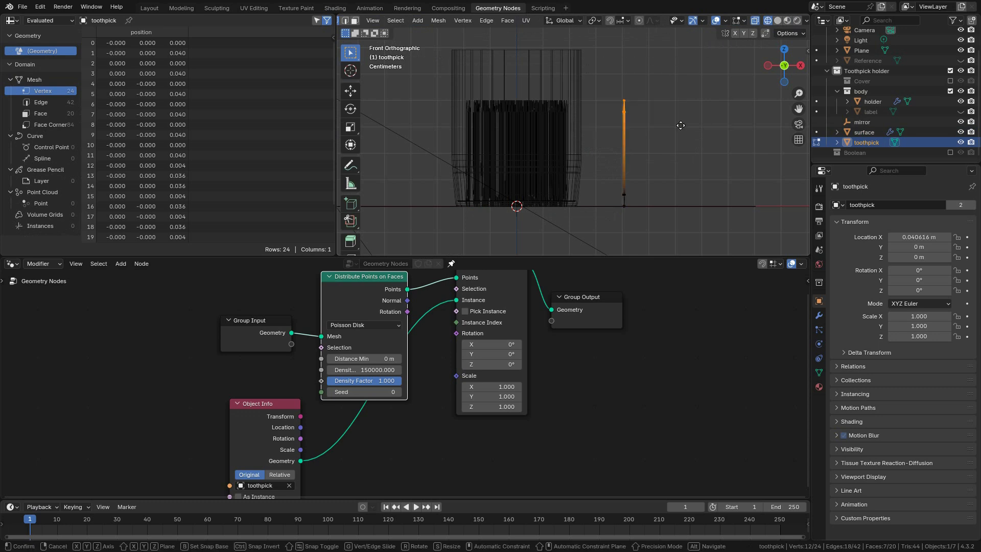
{"action": "key", "text": "g"}
{"action": "key", "text": "z"}
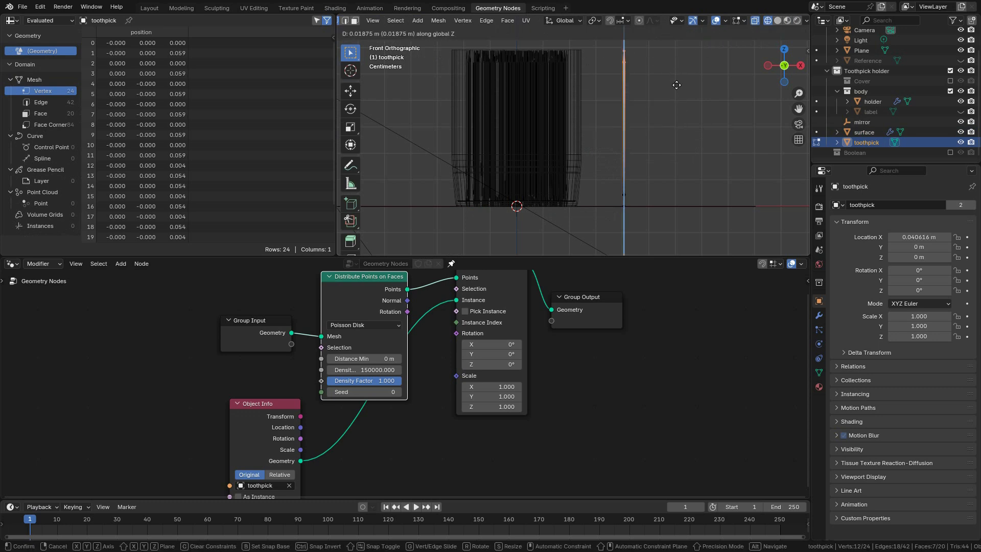
{"action": "left_click", "coordinate": [684, 132]}
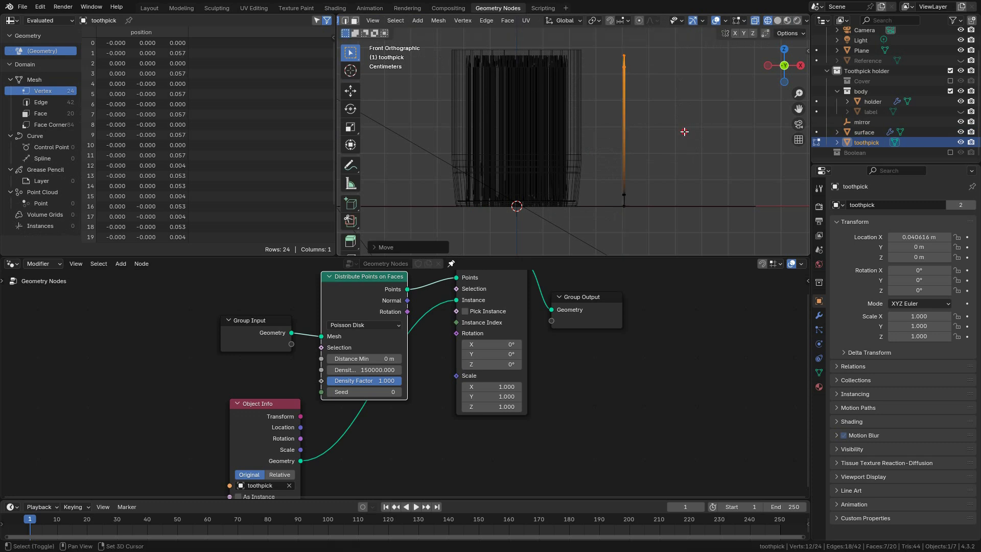
{"action": "left_click", "coordinate": [778, 21]}
{"action": "mouse_move", "coordinate": [608, 121]}
{"action": "middle_mouse_down"}
{"action": "mouse_move", "coordinate": [552, 150]}
{"action": "mouse_move", "coordinate": [578, 142]}
{"action": "mouse_move", "coordinate": [552, 135]}
{"action": "mouse_move", "coordinate": [569, 154]}
{"action": "mouse_move", "coordinate": [576, 94]}
{"action": "middle_mouse_up"}
{"action": "key", "text": "Tab"}
Examine the toothpicks' lower tips against the holder's base in front view and select the holder.
{"action": "key", "text": "KP_1"}
{"action": "scroll", "coordinate": [575, 144], "scroll_direction": "down", "scroll_amount": 3}
{"action": "scroll", "coordinate": [575, 94], "scroll_direction": "up", "scroll_amount": 2}
{"action": "scroll", "coordinate": [575, 94], "scroll_direction": "up", "scroll_amount": 3}
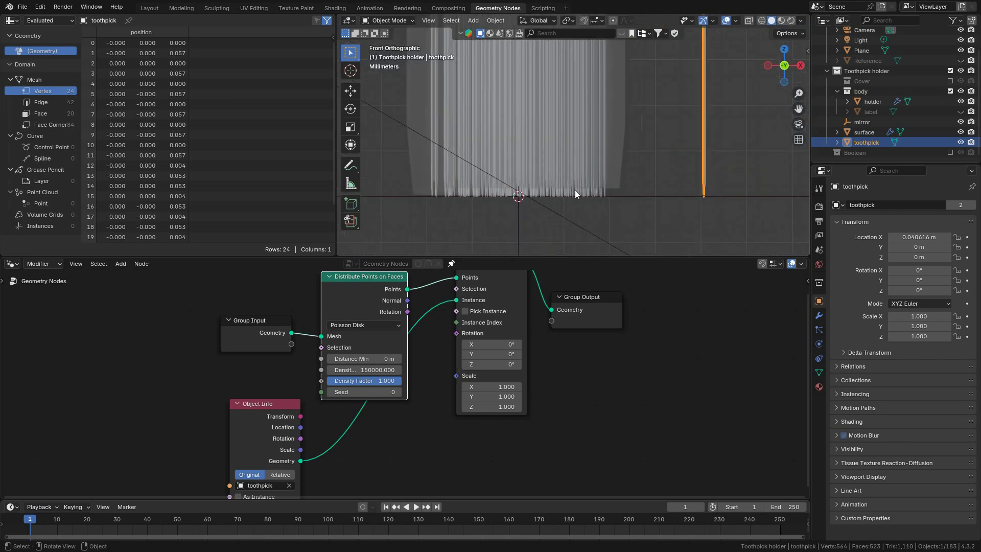
{"action": "scroll", "coordinate": [596, 191], "scroll_direction": "up", "scroll_amount": 2}
{"action": "middle_click_drag", "start_coordinate": [579, 190], "coordinate": [631, 110], "text": "shift"}
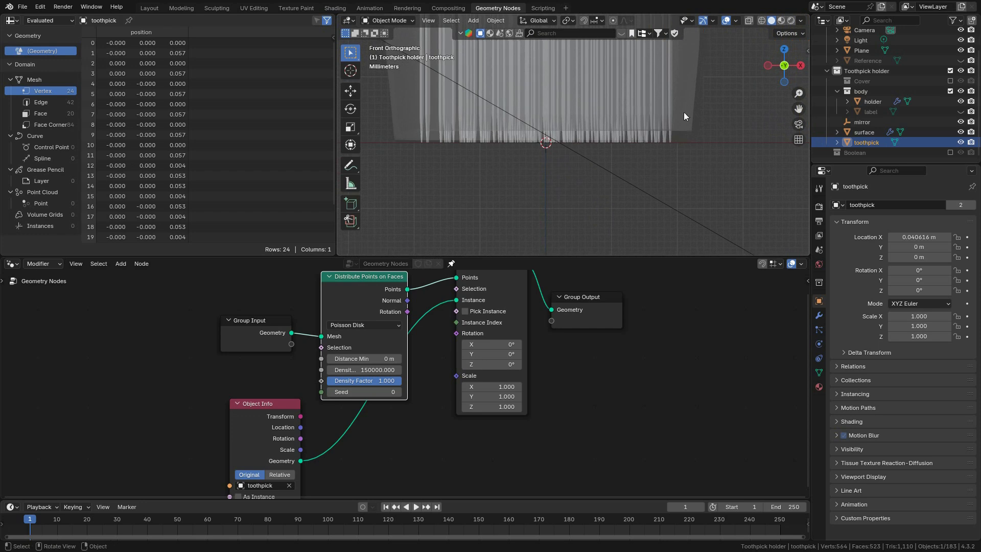
{"action": "left_click", "coordinate": [693, 115]}
{"action": "scroll", "coordinate": [644, 138], "scroll_direction": "up", "scroll_amount": 2}
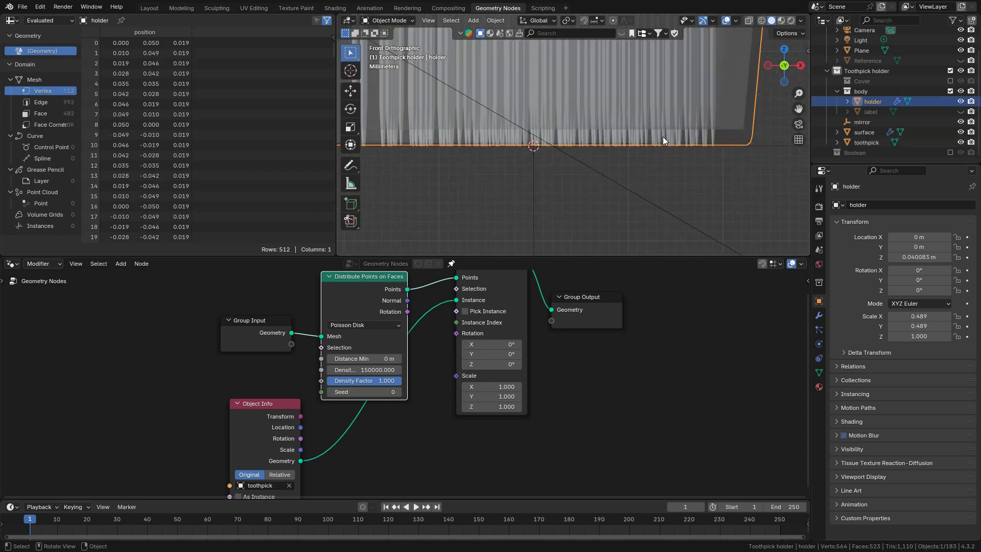
Move the surface object up about 0.0018 m along Z to lift the toothpicks off the holder's underside.
{"action": "left_click", "coordinate": [865, 132]}
{"action": "key", "text": "g"}
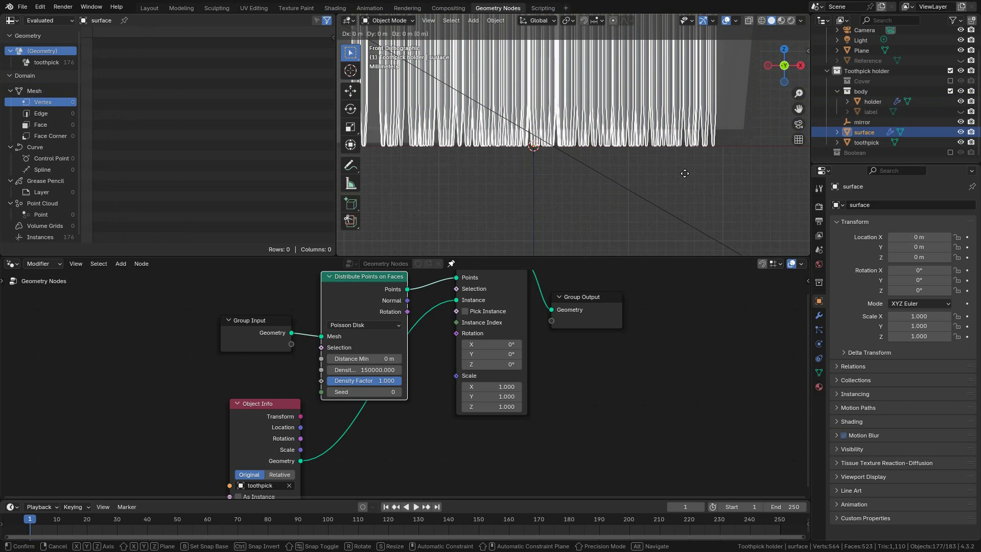
{"action": "key", "text": "z"}
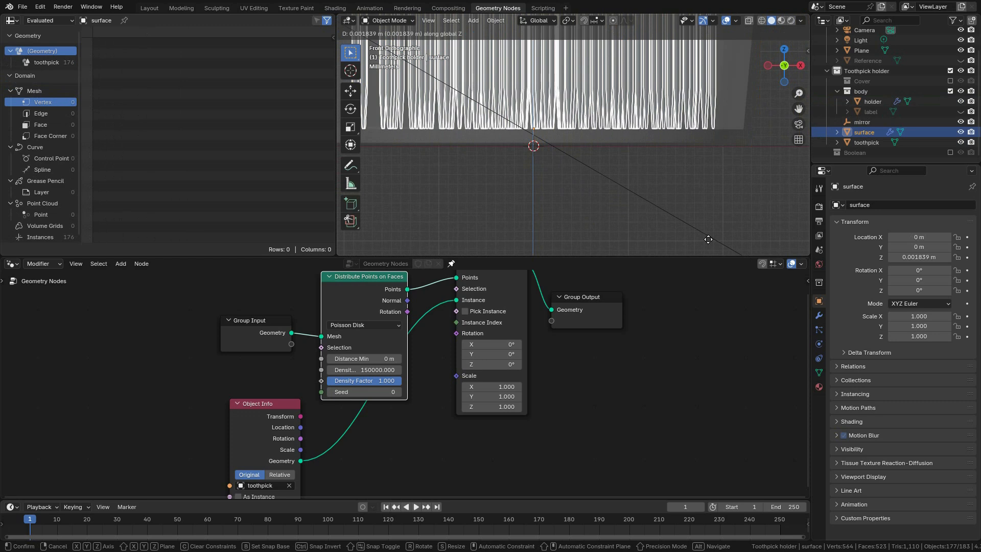
{"action": "left_click", "coordinate": [709, 243]}
{"action": "scroll", "coordinate": [658, 155], "scroll_direction": "down", "scroll_amount": 4}
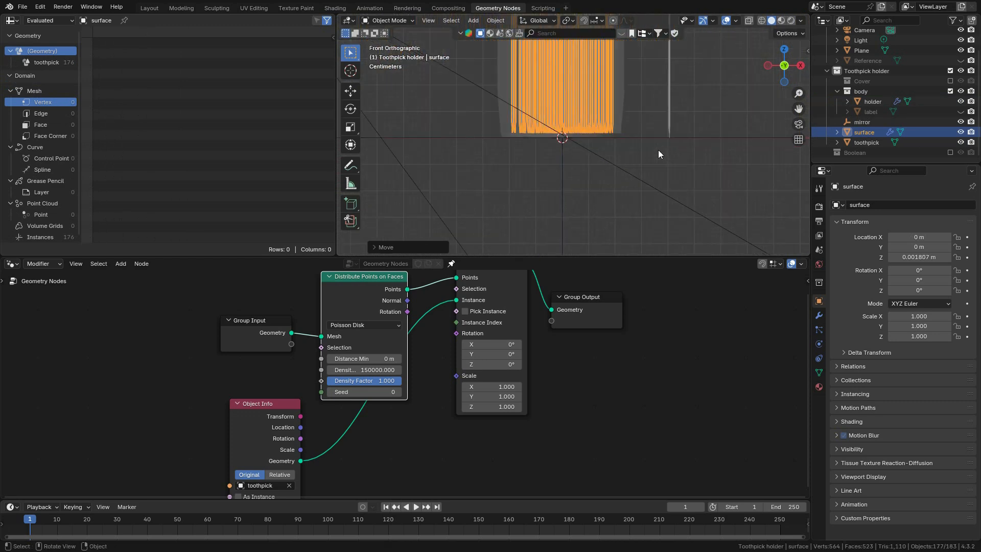
Try rescaling the surface mesh in Edit Mode, undo the scaling and return to Object Mode.
{"action": "middle_click_drag", "start_coordinate": [696, 64], "coordinate": [678, 101]}
{"action": "middle_click_drag", "start_coordinate": [552, 173], "coordinate": [587, 252], "text": "shift"}
{"action": "key", "text": "KP_Decimal"}
{"action": "middle_click_drag", "start_coordinate": [587, 159], "coordinate": [600, 139]}
{"action": "key", "text": "Tab"}
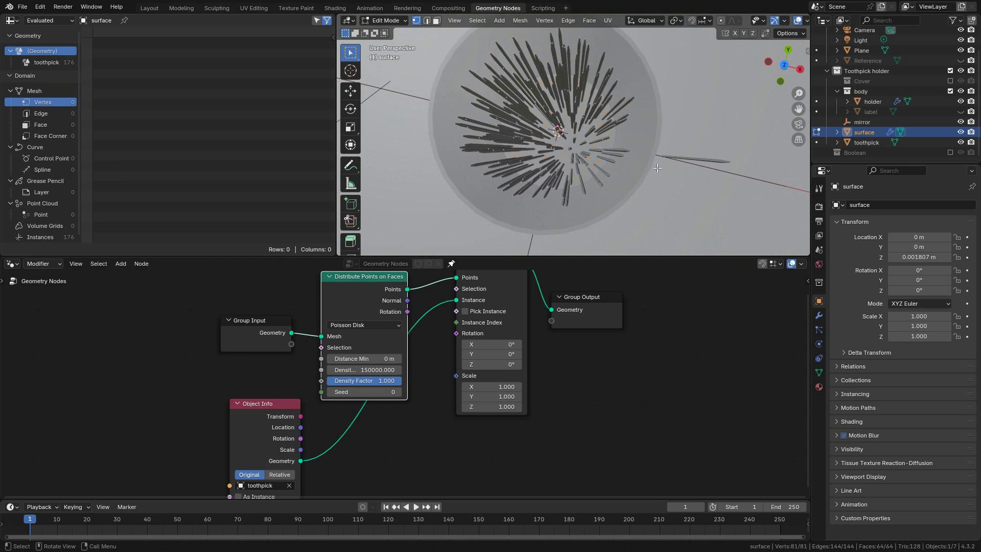
{"action": "key", "text": "s"}
{"action": "left_click", "coordinate": [726, 200]}
{"action": "middle_click_drag", "start_coordinate": [642, 144], "coordinate": [632, 169]}
{"action": "scroll", "coordinate": [633, 168], "scroll_direction": "up", "scroll_amount": 1}
{"action": "key", "text": "ctrl+z"}
{"action": "scroll", "coordinate": [633, 169], "scroll_direction": "down", "scroll_amount": 2}
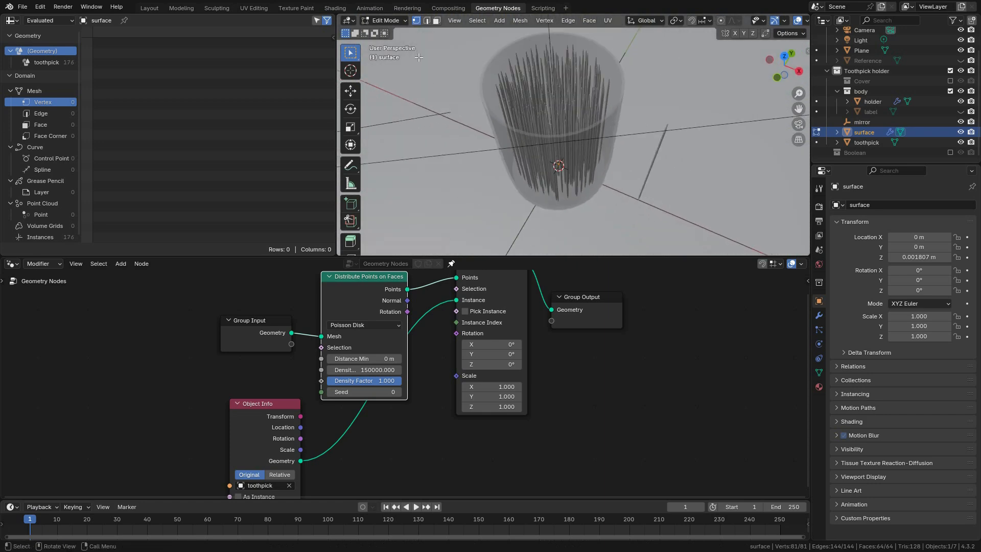
{"action": "left_click", "coordinate": [384, 22]}
{"action": "left_click", "coordinate": [384, 32]}
Space out the Group Output, Distribute Points on Faces, Instance on Points and Object Info nodes, and save the file.
{"action": "middle_click_drag", "start_coordinate": [580, 179], "coordinate": [567, 154]}
{"action": "scroll", "coordinate": [532, 339], "scroll_direction": "down", "scroll_amount": 2}
{"action": "left_click_drag", "start_coordinate": [510, 298], "coordinate": [618, 332]}
{"action": "scroll", "coordinate": [512, 375], "scroll_direction": "up", "scroll_amount": 2}
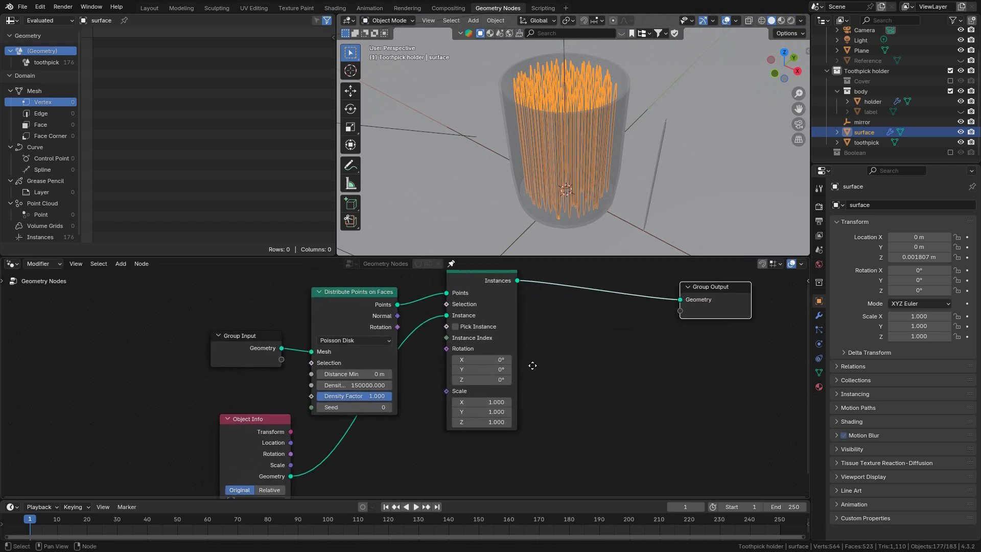
{"action": "mouse_move", "coordinate": [371, 321]}
{"action": "left_mouse_down"}
{"action": "mouse_move", "coordinate": [358, 315]}
{"action": "mouse_move", "coordinate": [376, 302]}
{"action": "mouse_move", "coordinate": [380, 332]}
{"action": "left_mouse_up"}
{"action": "middle_click_drag", "start_coordinate": [612, 198], "coordinate": [588, 51], "text": "shift"}
{"action": "scroll", "coordinate": [583, 136], "scroll_direction": "up", "scroll_amount": 1}
{"action": "left_click_drag", "start_coordinate": [511, 288], "coordinate": [570, 296]}
{"action": "middle_click_drag", "start_coordinate": [564, 318], "coordinate": [571, 243]}
{"action": "left_click_drag", "start_coordinate": [284, 392], "coordinate": [321, 377]}
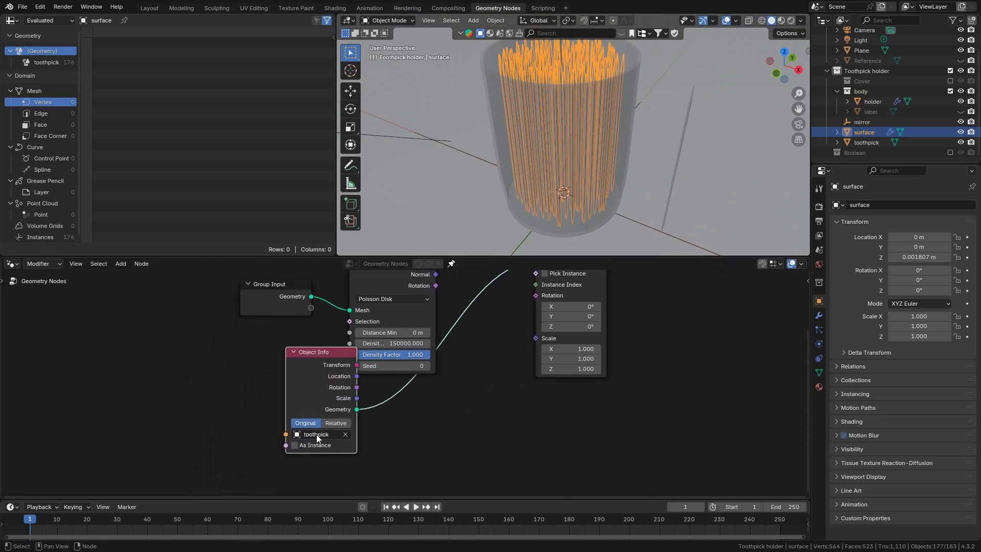
{"action": "middle_click_drag", "start_coordinate": [507, 388], "coordinate": [506, 418]}
{"action": "key", "text": "ctrl+s"}
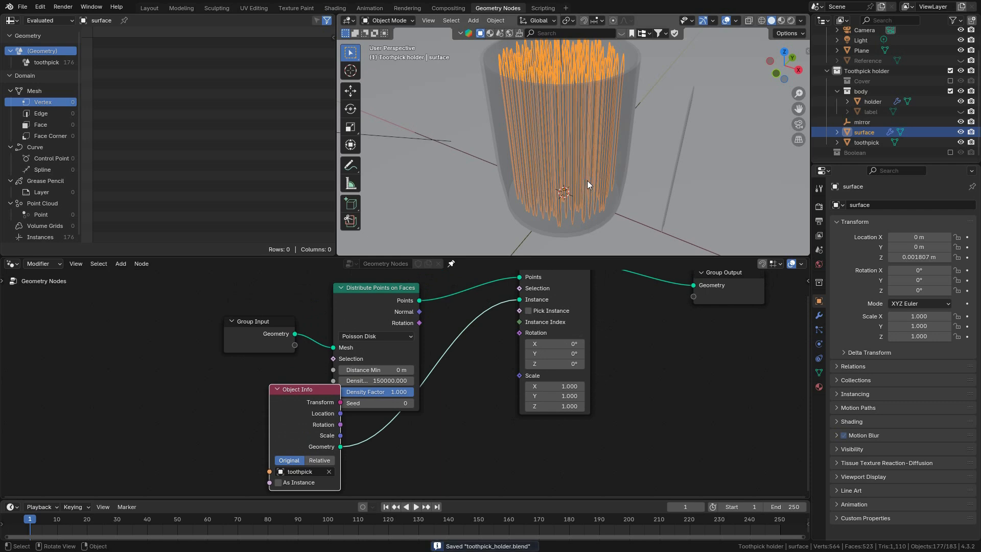
Check the toothpicks inside the holder and shift the Instance on Points node farther from Distribute Points on Faces.
{"action": "middle_click_drag", "start_coordinate": [508, 382], "coordinate": [508, 390]}
{"action": "middle_click_drag", "start_coordinate": [557, 141], "coordinate": [578, 145]}
{"action": "scroll", "coordinate": [575, 145], "scroll_direction": "up", "scroll_amount": 5}
{"action": "middle_click_drag", "start_coordinate": [507, 147], "coordinate": [567, 171]}
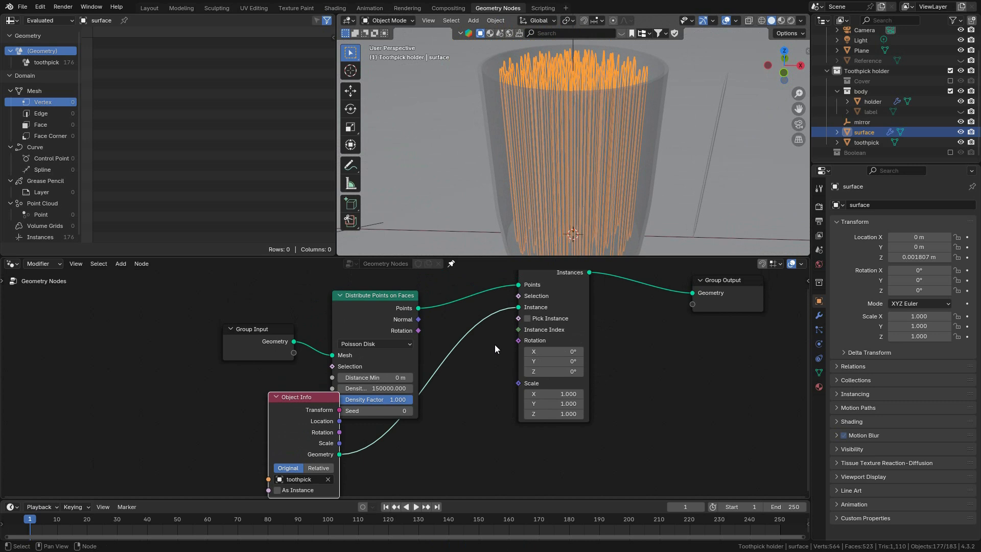
{"action": "middle_click_drag", "start_coordinate": [500, 353], "coordinate": [476, 376]}
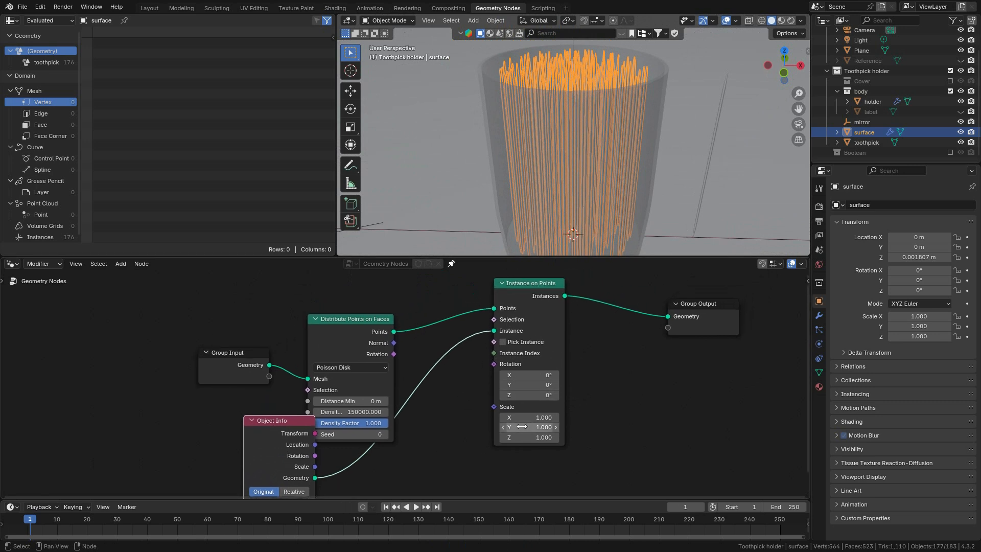
{"action": "left_click_drag", "start_coordinate": [537, 302], "coordinate": [558, 305]}
Examine the heights of the toothpicks' upper tips inside the holder from the front and from an angle.
{"action": "middle_click_drag", "start_coordinate": [567, 214], "coordinate": [575, 166]}
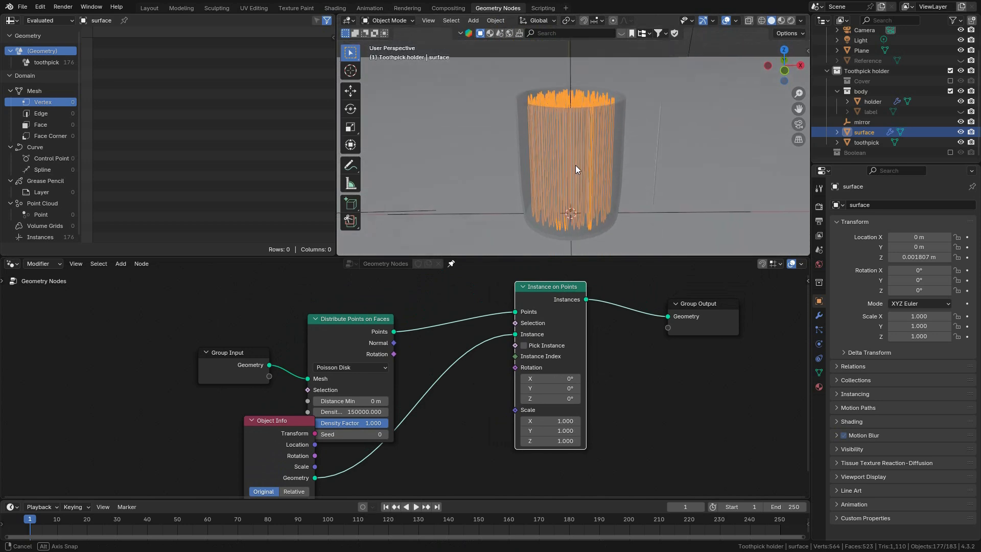
{"action": "scroll", "coordinate": [591, 144], "scroll_direction": "up", "scroll_amount": 3}
{"action": "middle_click_drag", "start_coordinate": [587, 121], "coordinate": [578, 211]}
{"action": "scroll", "coordinate": [586, 132], "scroll_direction": "up", "scroll_amount": 2}
{"action": "scroll", "coordinate": [593, 101], "scroll_direction": "up", "scroll_amount": 2}
{"action": "key", "text": "KP_1"}
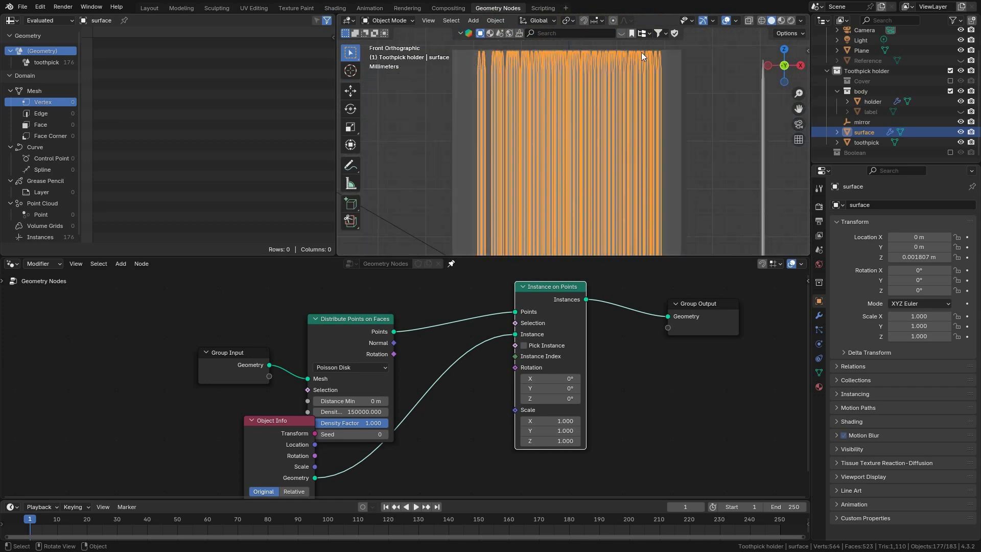
{"action": "middle_click_drag", "start_coordinate": [549, 79], "coordinate": [570, 131]}
{"action": "scroll", "coordinate": [570, 128], "scroll_direction": "down", "scroll_amount": 3}
{"action": "scroll", "coordinate": [568, 160], "scroll_direction": "up", "scroll_amount": 3}
{"action": "scroll", "coordinate": [569, 160], "scroll_direction": "up", "scroll_amount": 1}
{"action": "scroll", "coordinate": [405, 382], "scroll_direction": "down", "scroll_amount": 1}
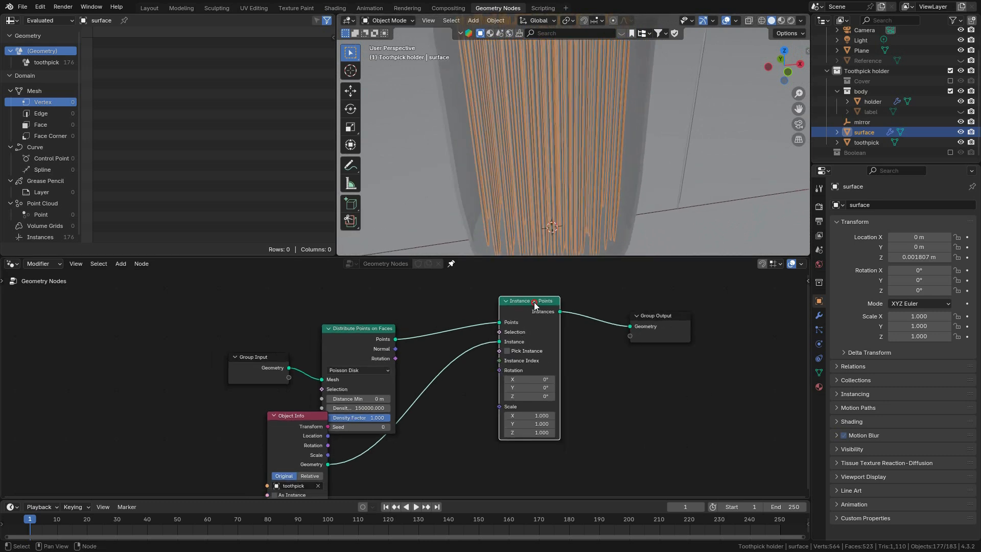
Make room before the Instance on Points node and add a Random Value node below its inputs.
{"action": "left_click_drag", "start_coordinate": [535, 306], "coordinate": [558, 312]}
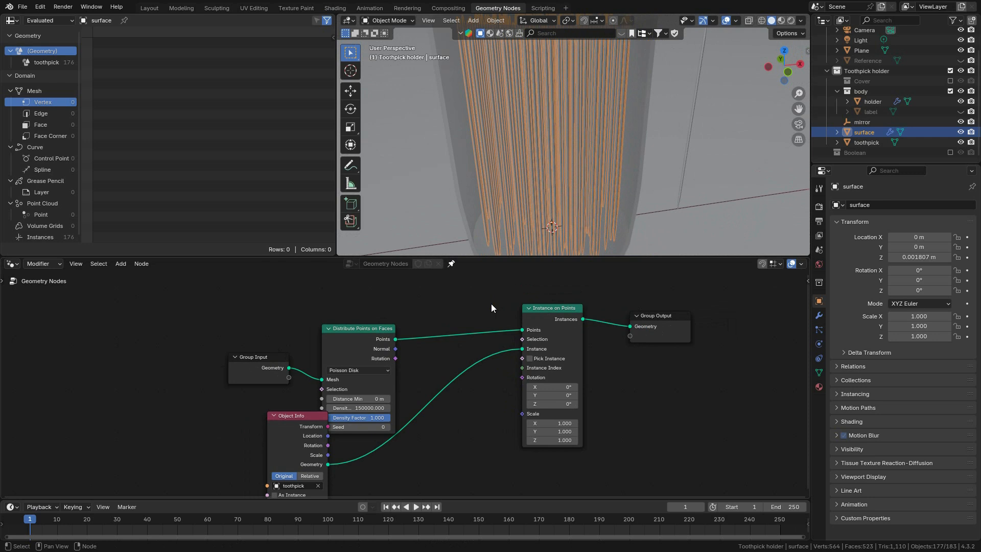
{"action": "scroll", "coordinate": [513, 423], "scroll_direction": "up", "scroll_amount": 1}
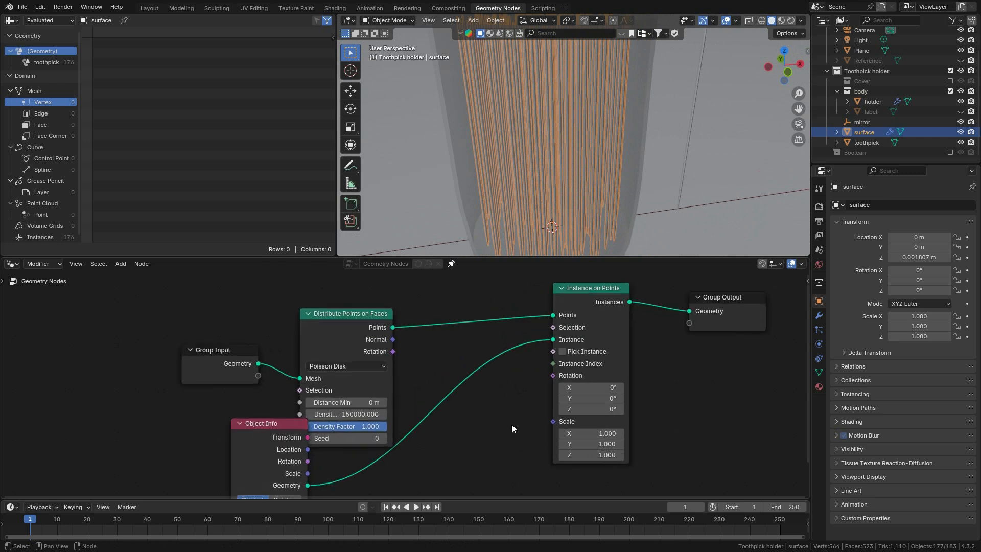
{"action": "middle_click_drag", "start_coordinate": [513, 423], "coordinate": [483, 381]}
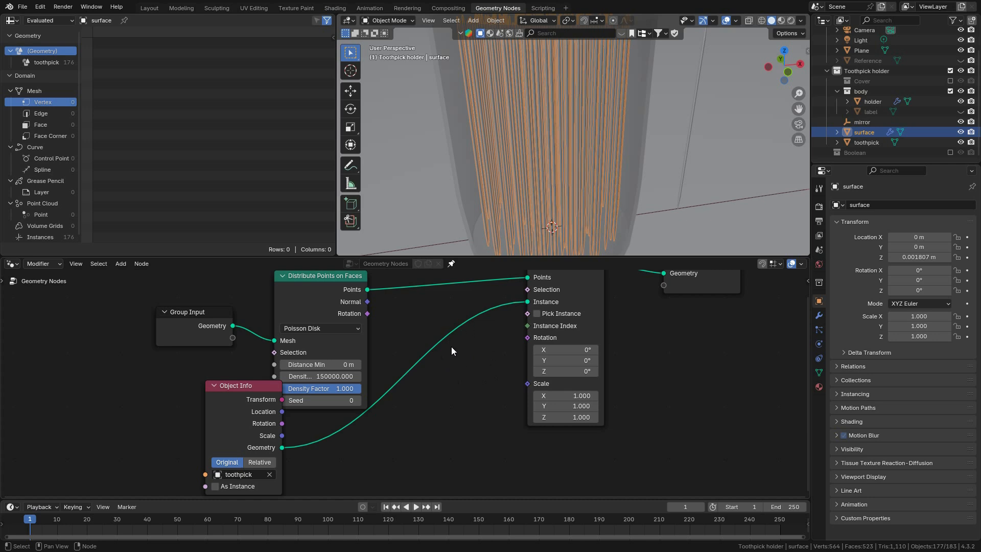
{"action": "key", "text": "shift+a"}
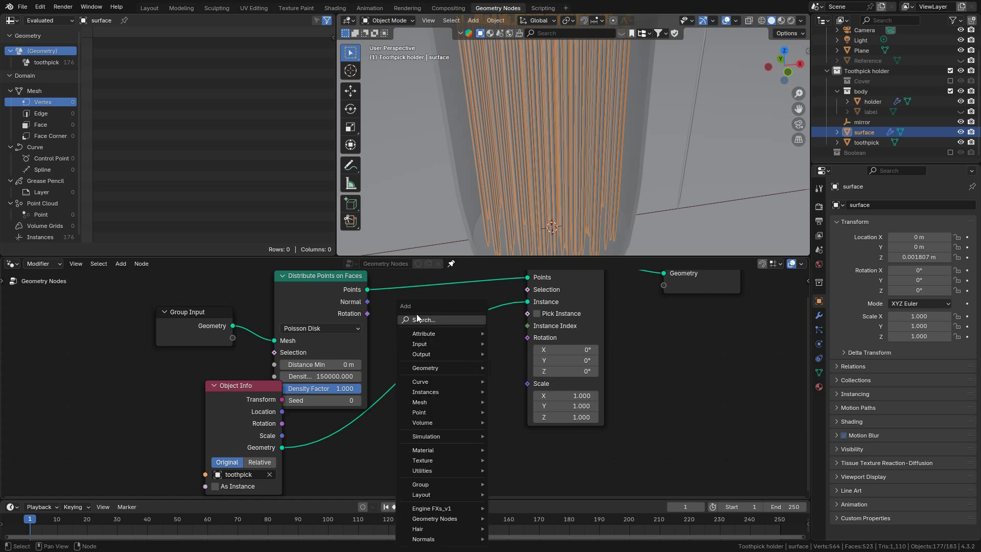
{"action": "left_click", "coordinate": [421, 321]}
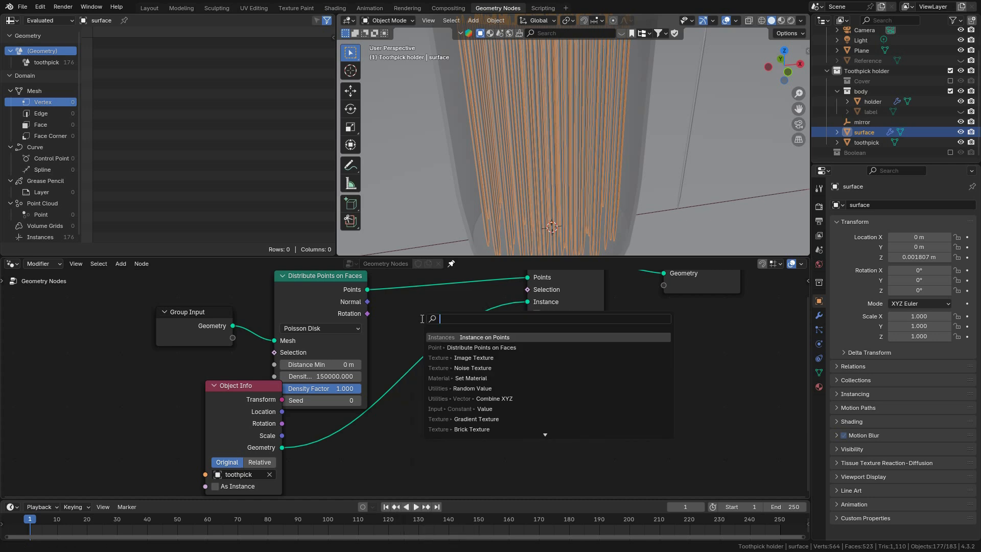
{"action": "type", "text": "rand"}
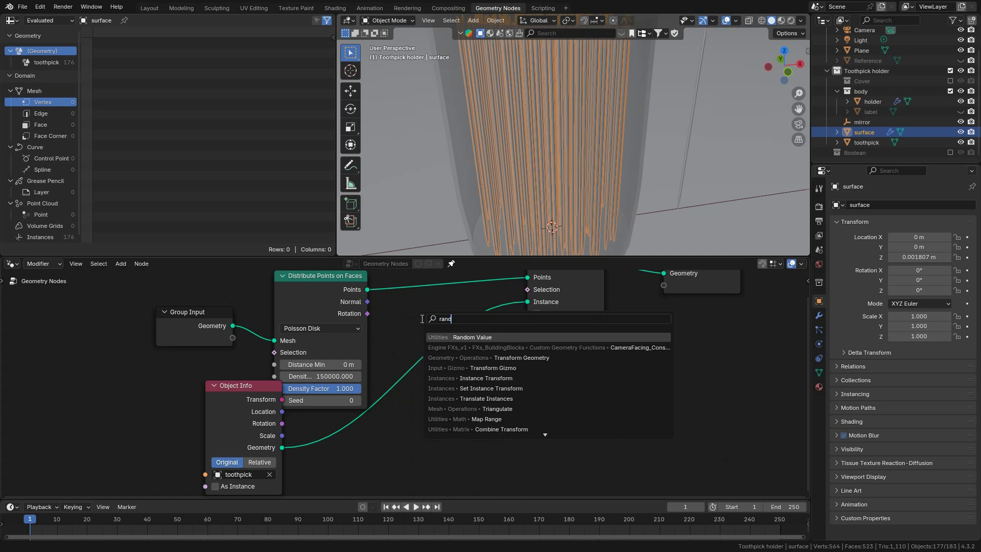
{"action": "left_click", "coordinate": [480, 338]}
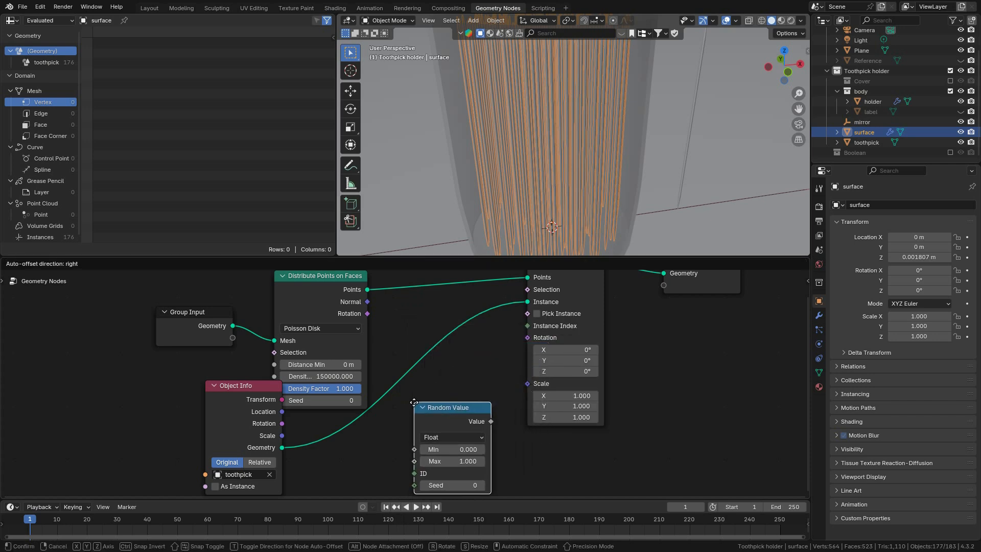
{"action": "left_click", "coordinate": [366, 436]}
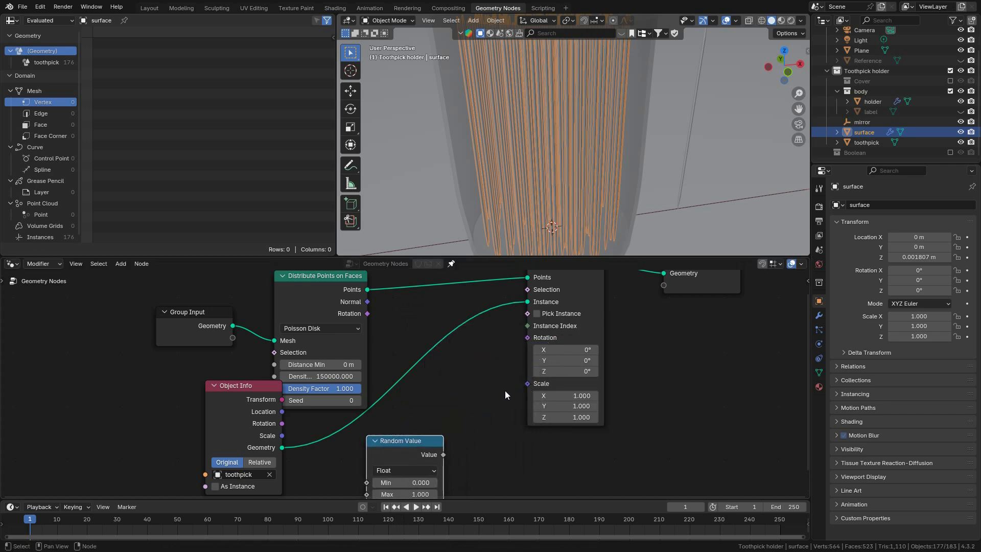
{"action": "scroll", "coordinate": [583, 332], "scroll_direction": "down", "scroll_amount": 1}
{"action": "scroll", "coordinate": [583, 409], "scroll_direction": "up", "scroll_amount": 2}
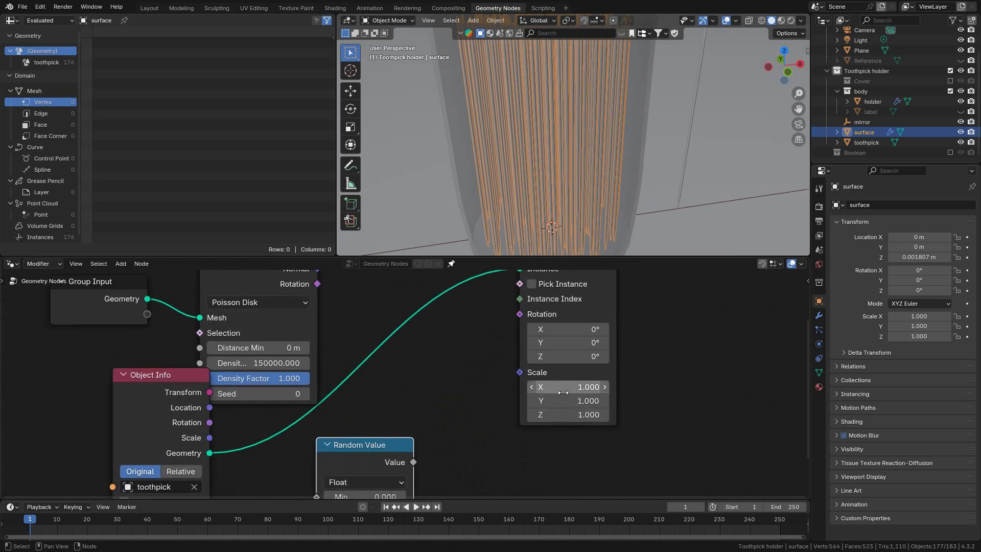
{"action": "middle_click_drag", "start_coordinate": [593, 203], "coordinate": [660, 130]}
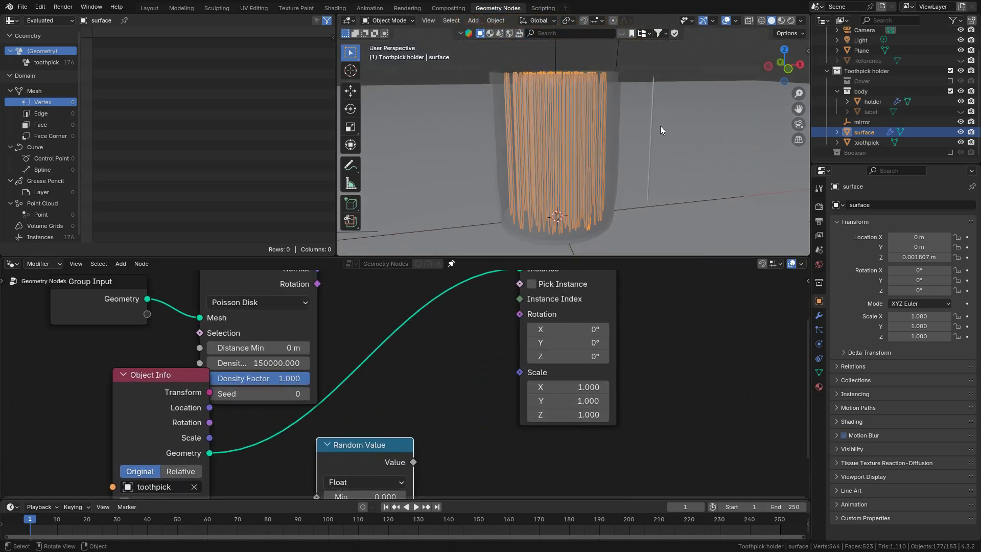
{"action": "left_click", "coordinate": [650, 155]}
{"action": "key", "text": "s"}
{"action": "key", "text": "x"}
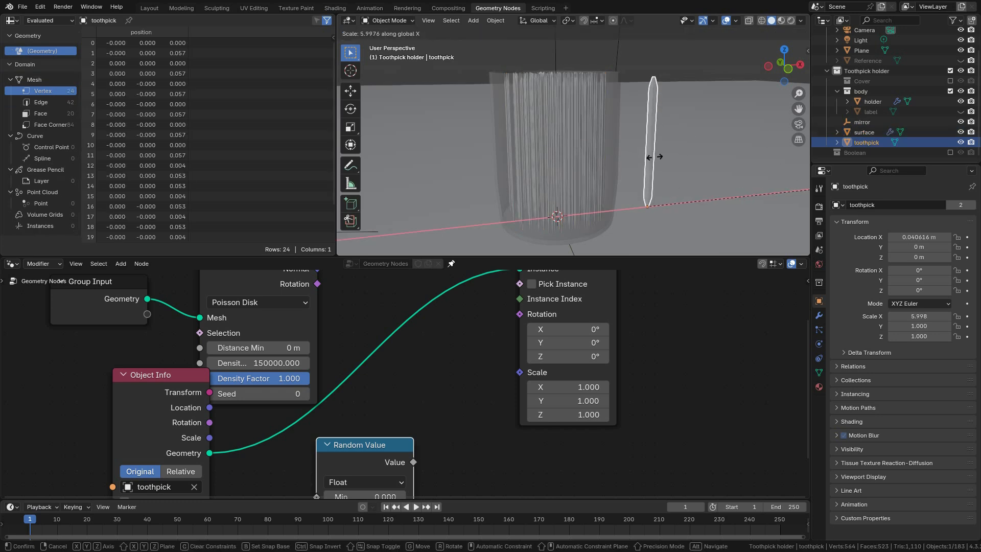
{"action": "right_click", "coordinate": [532, 160]}
{"action": "key", "text": "s"}
{"action": "key", "text": "y"}
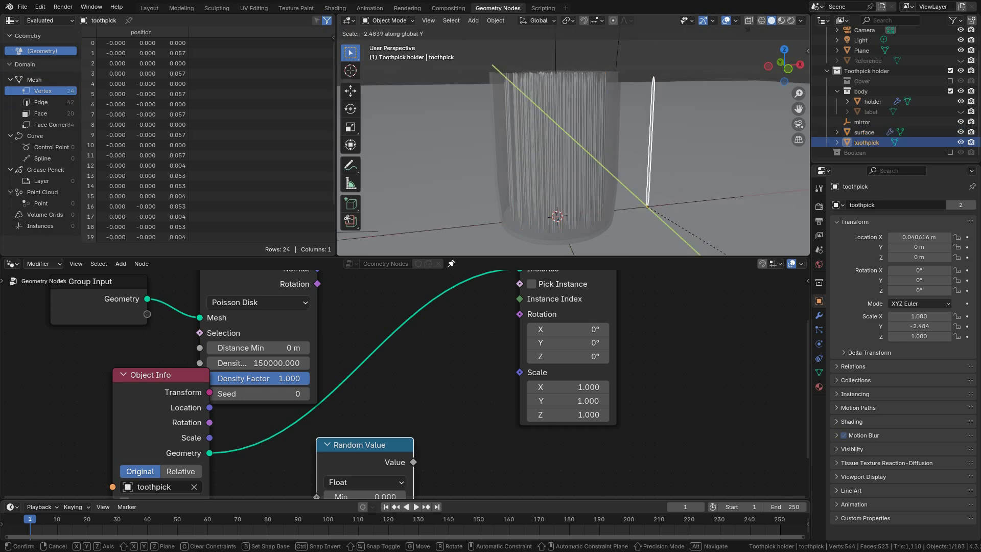
{"action": "right_click", "coordinate": [711, 104]}
{"action": "key", "text": "s"}
{"action": "key", "text": "z"}
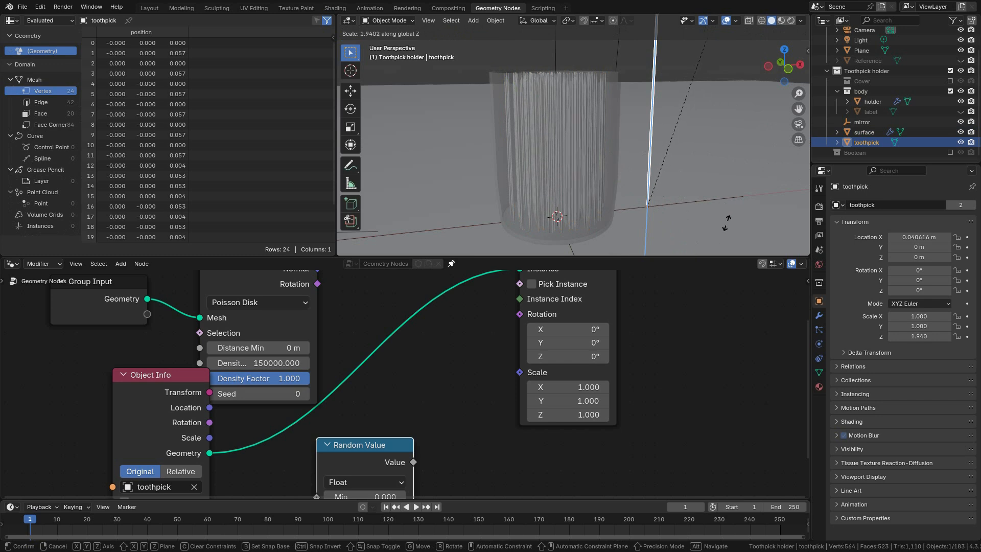
{"action": "right_click", "coordinate": [712, 15]}
Connect the Random Value output to the Scale input of Instance on Points and shift the Random Value node slightly away.
{"action": "scroll", "coordinate": [431, 357], "scroll_direction": "down", "scroll_amount": 1}
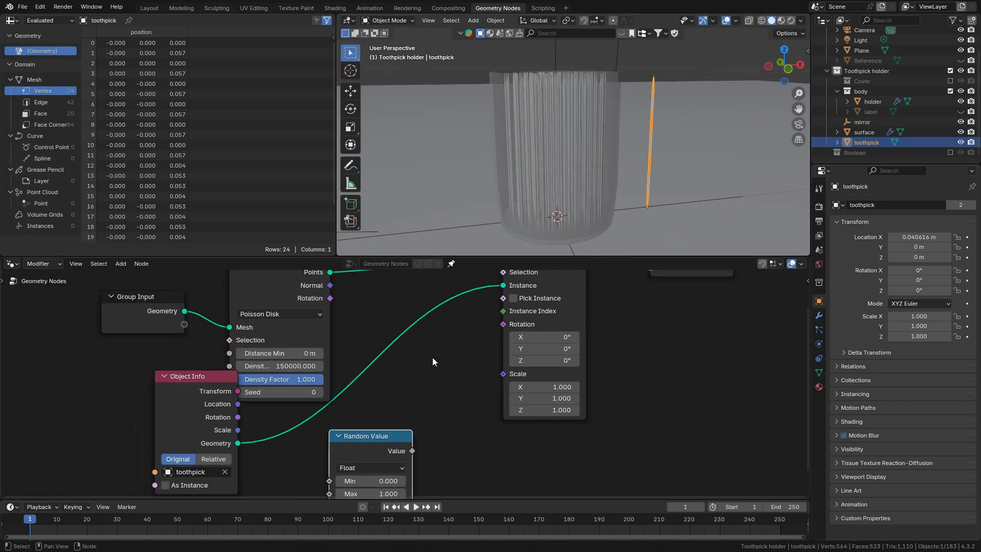
{"action": "middle_click_drag", "start_coordinate": [431, 357], "coordinate": [469, 330]}
{"action": "left_click_drag", "start_coordinate": [448, 424], "coordinate": [550, 350]}
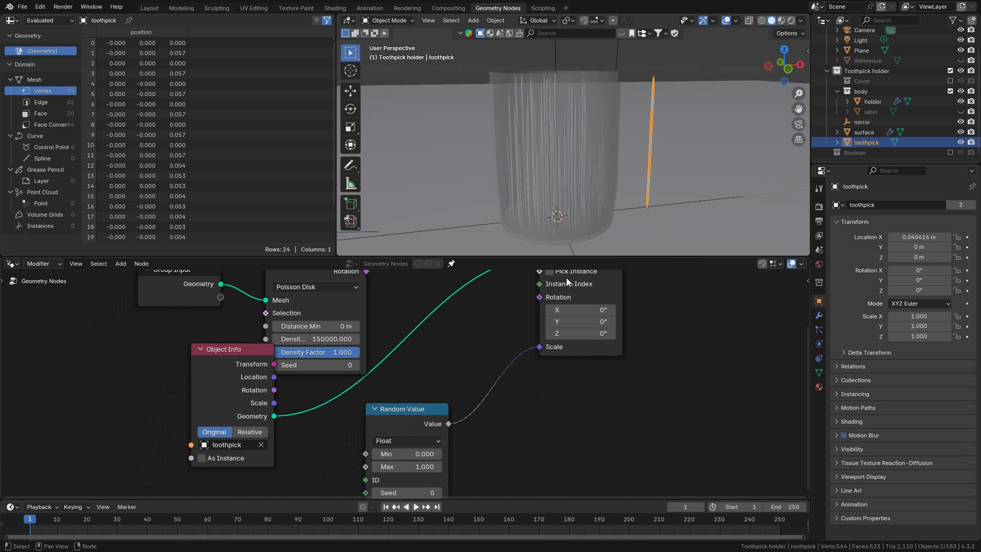
{"action": "middle_click_drag", "start_coordinate": [589, 170], "coordinate": [548, 251]}
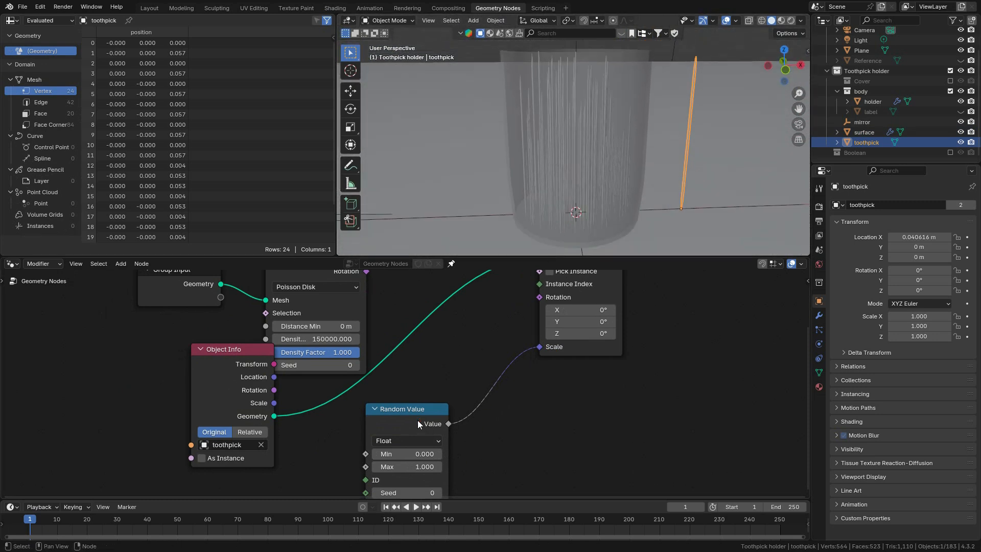
{"action": "left_click_drag", "start_coordinate": [424, 422], "coordinate": [415, 427]}
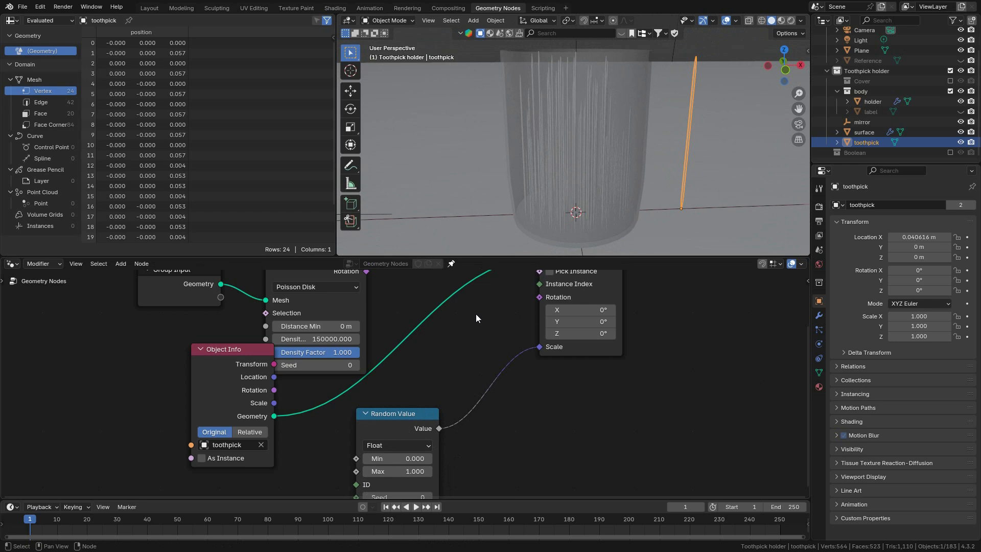
Insert a Combine XYZ node between Random Value and the instances' Scale input, with the random value feeding its Z input.
{"action": "key", "text": "shift+a"}
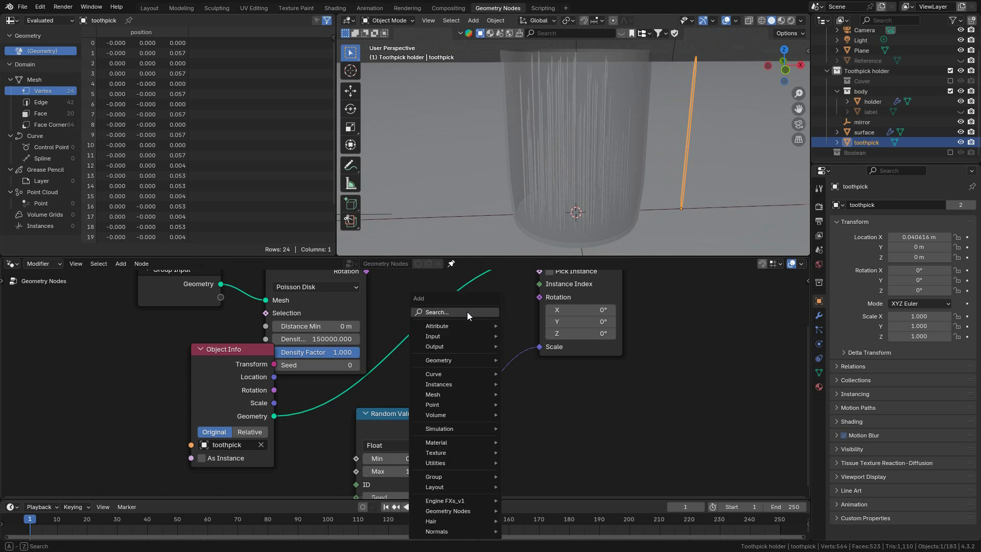
{"action": "left_click", "coordinate": [467, 312]}
{"action": "type", "text": "com"}
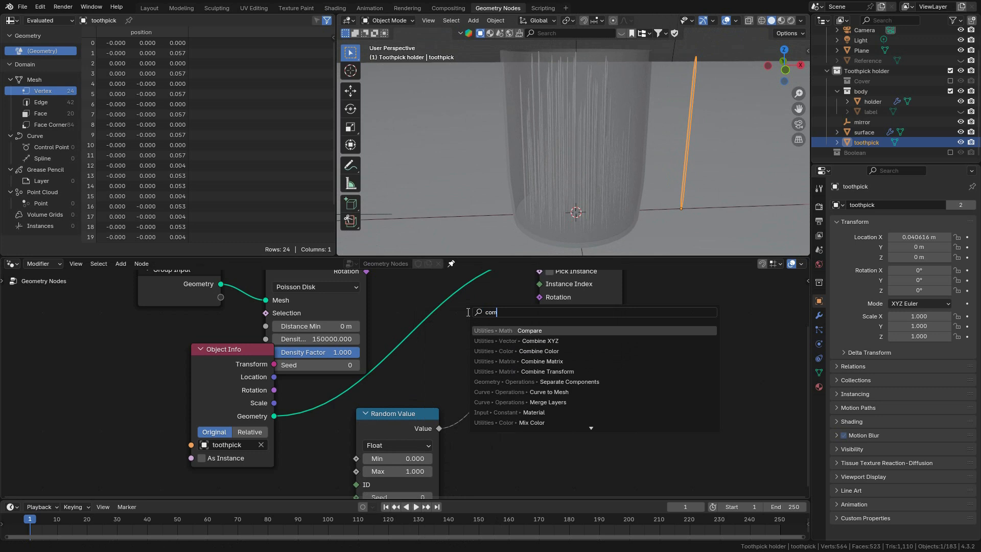
{"action": "type", "text": "bine"}
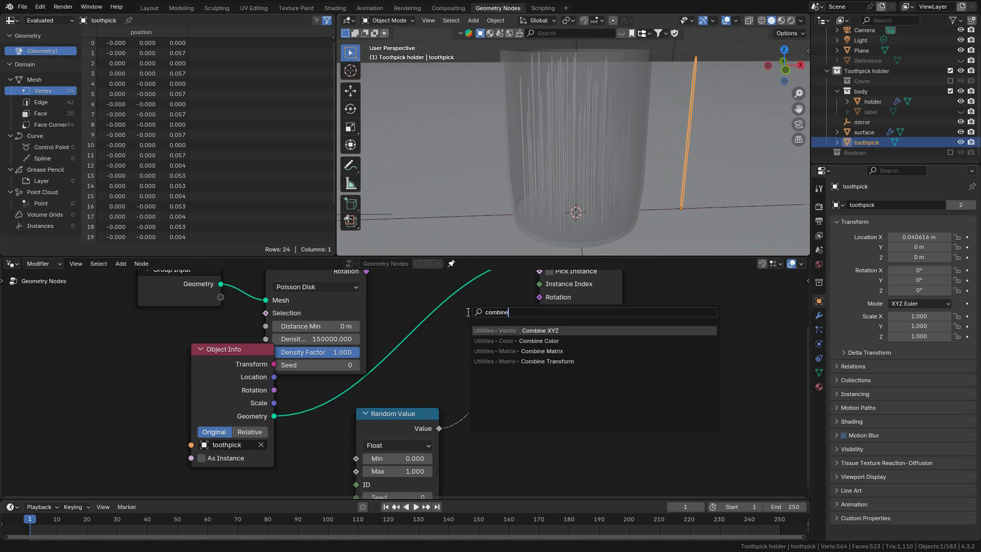
{"action": "left_click", "coordinate": [535, 330]}
{"action": "left_click", "coordinate": [466, 346]}
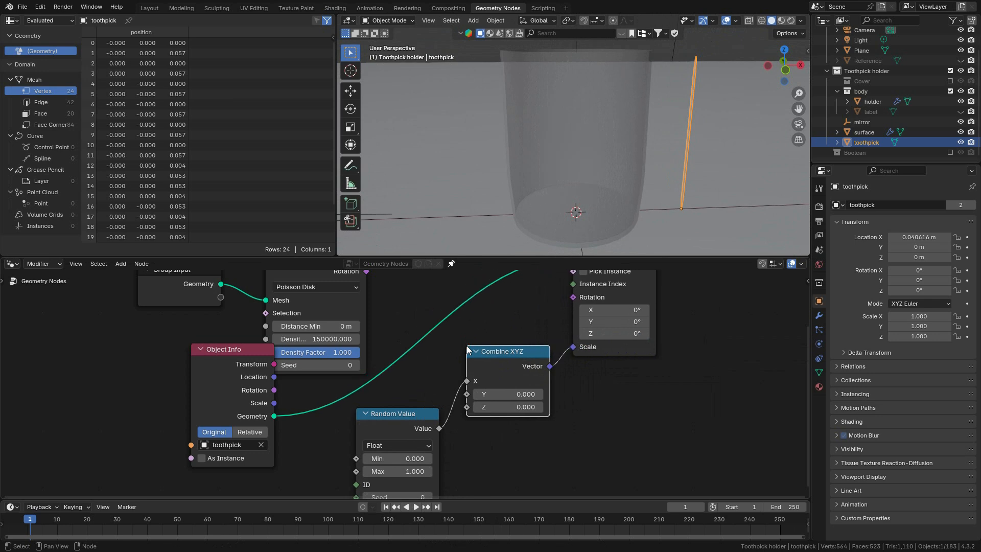
{"action": "left_click_drag", "start_coordinate": [466, 382], "coordinate": [466, 407]}
{"action": "scroll", "coordinate": [498, 391], "scroll_direction": "down", "scroll_amount": 3}
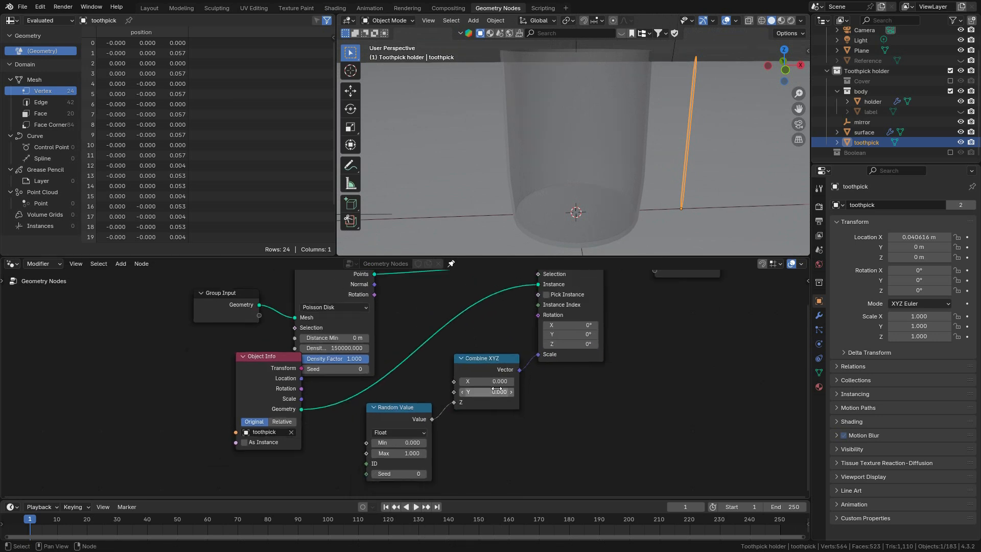
Try a higher Min on the Random Value node and set it back to 0.
{"action": "middle_click_drag", "start_coordinate": [481, 418], "coordinate": [488, 357]}
{"action": "scroll", "coordinate": [475, 406], "scroll_direction": "up", "scroll_amount": 2}
{"action": "scroll", "coordinate": [409, 391], "scroll_direction": "up", "scroll_amount": 1}
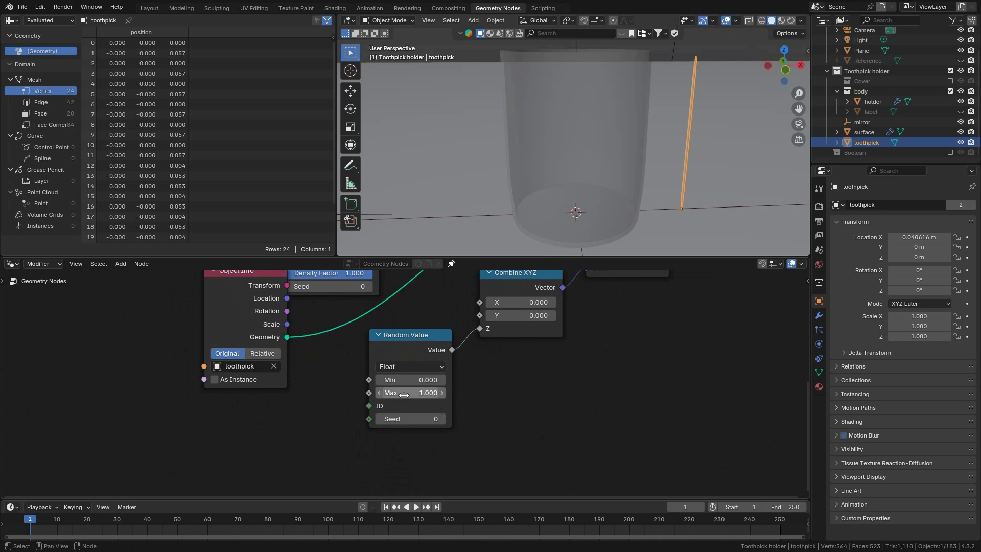
{"action": "scroll", "coordinate": [432, 388], "scroll_direction": "up", "scroll_amount": 2}
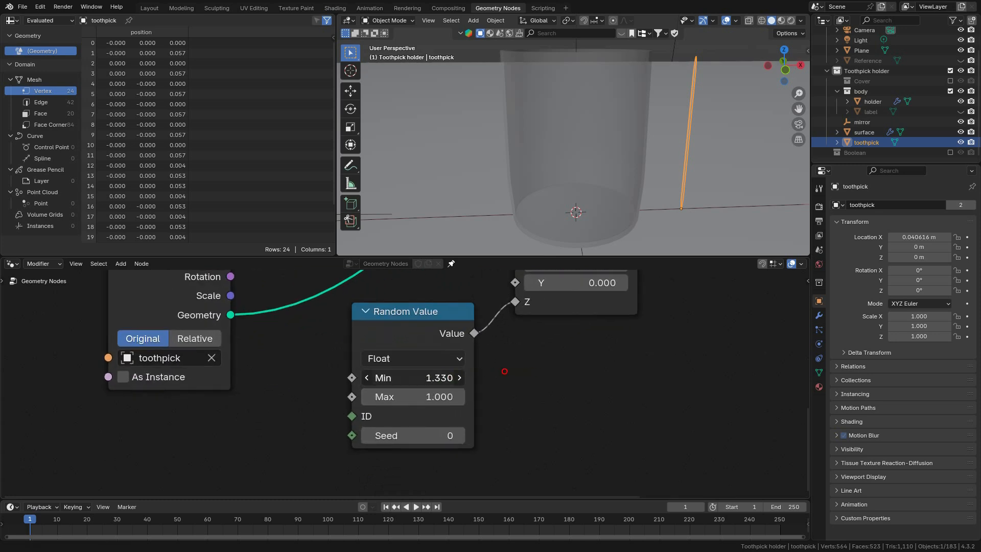
{"action": "left_click", "coordinate": [428, 378]}
{"action": "type", "text": "0"}
{"action": "key", "text": "Return"}
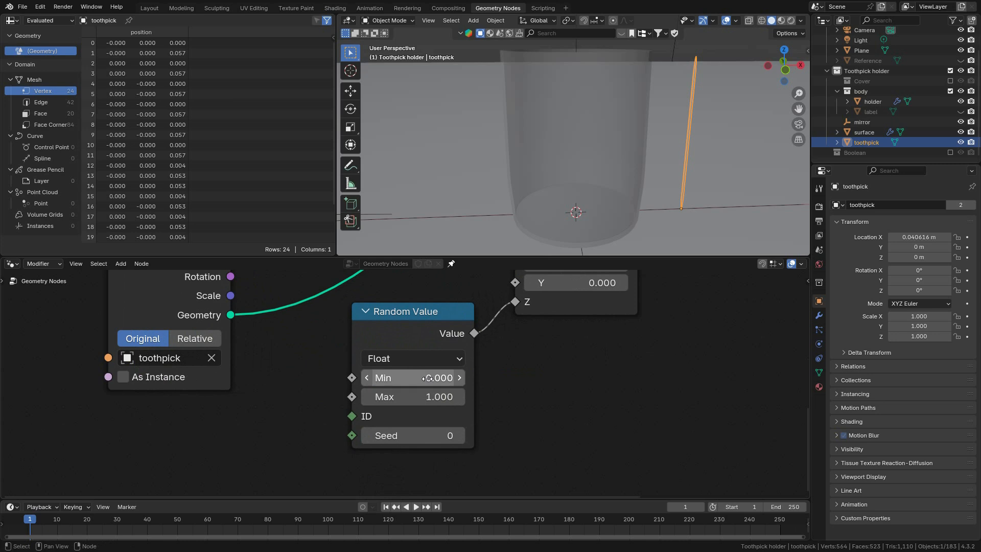
Try another Max on the Random Value node and set it back to 1.
{"action": "left_click_drag", "start_coordinate": [425, 400], "coordinate": [455, 401]}
{"action": "scroll", "coordinate": [455, 401], "scroll_direction": "down", "scroll_amount": 2}
{"action": "left_click", "coordinate": [420, 398]}
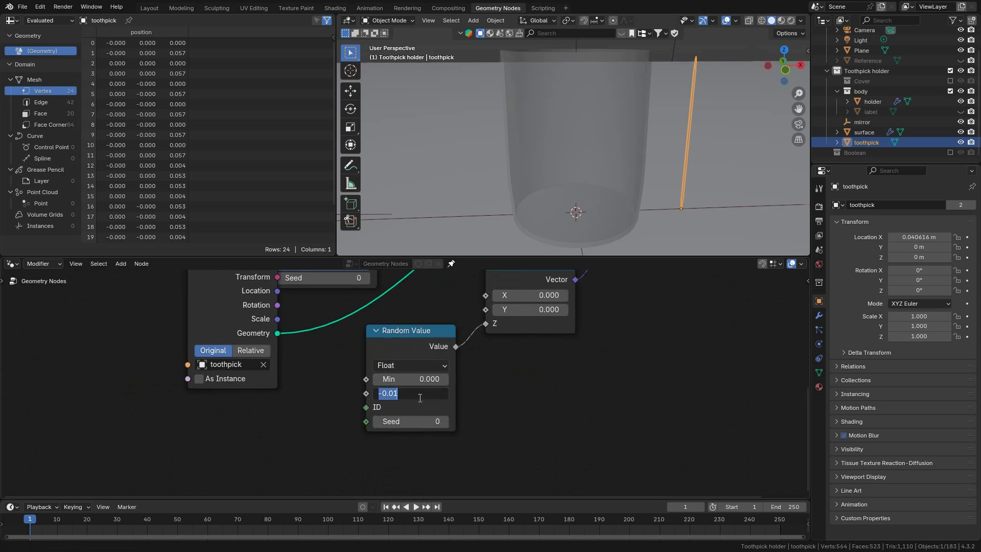
{"action": "key", "text": "BackSpace"}
{"action": "type", "text": "1"}
{"action": "key", "text": "Return"}
Disconnect the random value from Combine XYZ's Z input, enter 0 for Z, and reconnect the random value to it.
{"action": "middle_click_drag", "start_coordinate": [584, 338], "coordinate": [538, 411]}
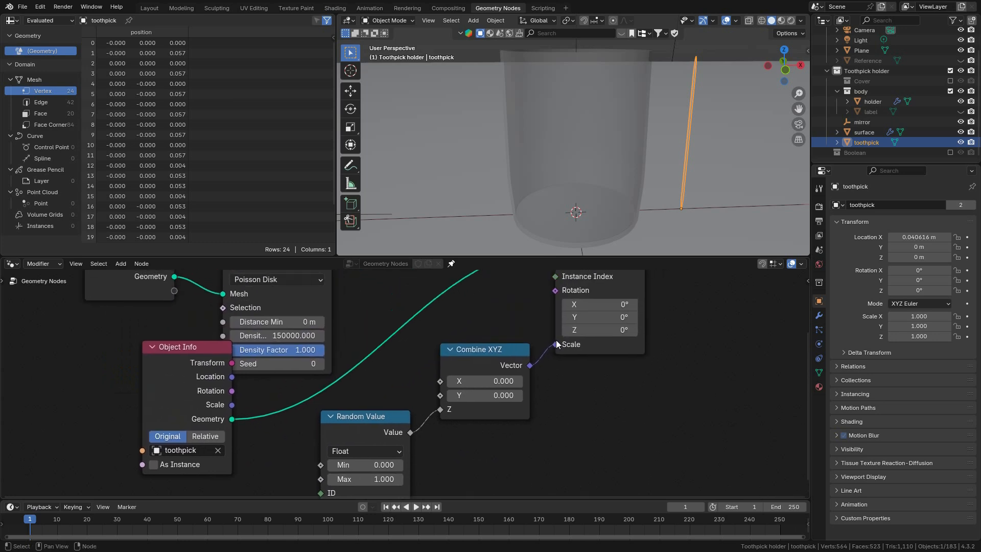
{"action": "mouse_move", "coordinate": [557, 347]}
{"action": "left_mouse_down"}
{"action": "mouse_move", "coordinate": [540, 364]}
{"action": "mouse_move", "coordinate": [556, 345]}
{"action": "left_mouse_up"}
{"action": "middle_click_drag", "start_coordinate": [416, 432], "coordinate": [454, 399]}
{"action": "left_click_drag", "start_coordinate": [478, 378], "coordinate": [467, 390]}
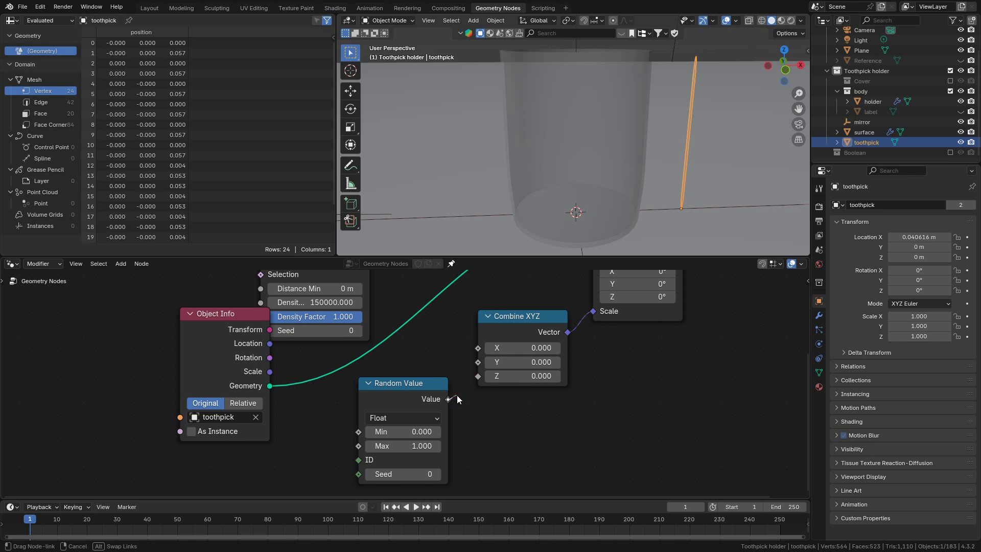
{"action": "left_click", "coordinate": [542, 376]}
{"action": "type", "text": "0"}
{"action": "key", "text": "Return"}
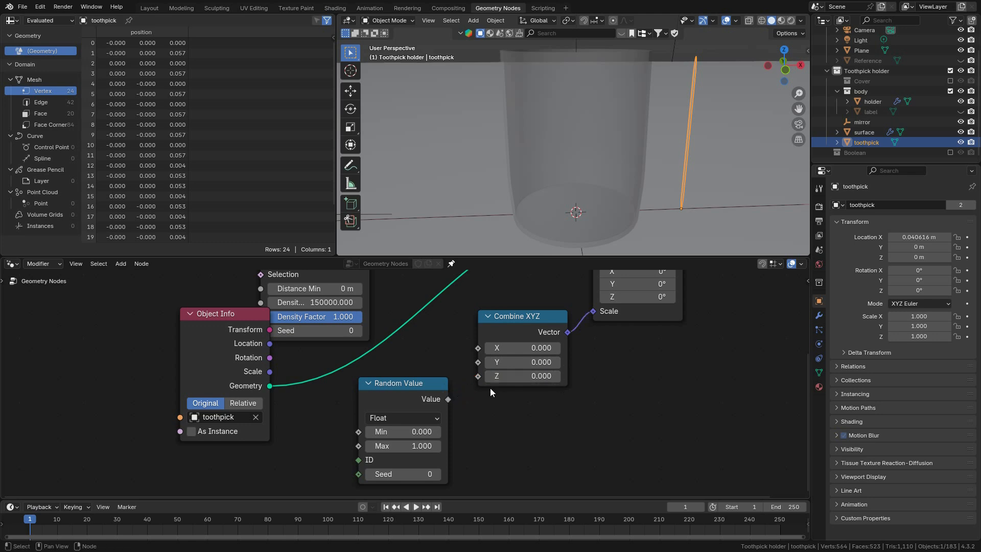
{"action": "left_click_drag", "start_coordinate": [450, 399], "coordinate": [478, 376]}
Set both X and Y of the Combine XYZ node to 1.
{"action": "middle_click_drag", "start_coordinate": [580, 208], "coordinate": [566, 108]}
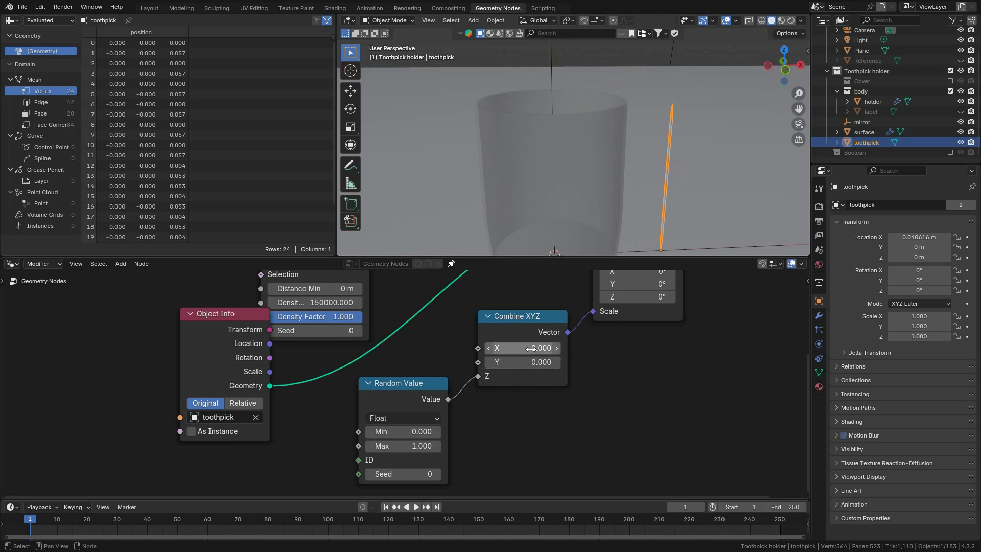
{"action": "mouse_move", "coordinate": [535, 347]}
{"action": "left_mouse_down"}
{"action": "mouse_move", "coordinate": [535, 362]}
{"action": "mouse_move", "coordinate": [534, 346]}
{"action": "left_mouse_up"}
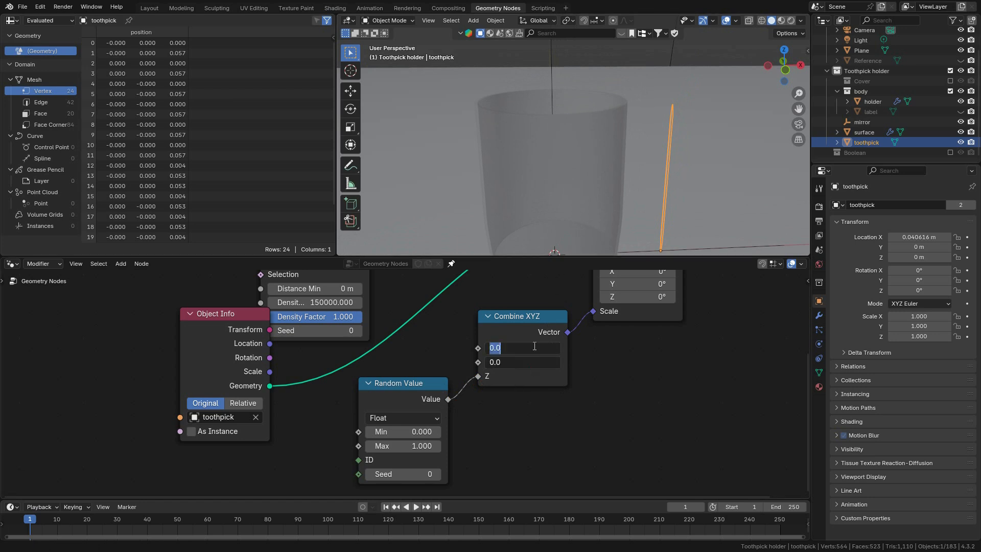
{"action": "type", "text": "1"}
{"action": "key", "text": "Return"}
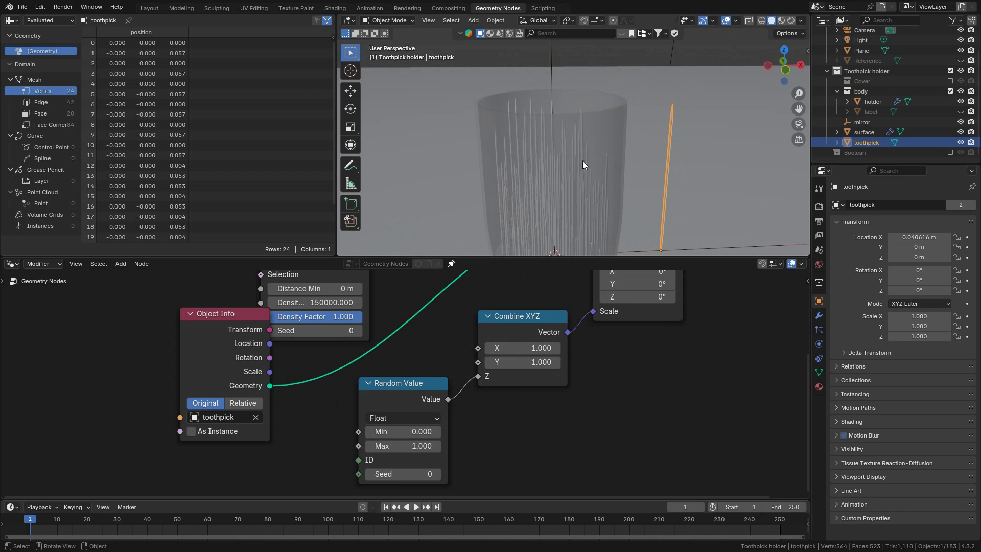
{"action": "mouse_move", "coordinate": [587, 155]}
{"action": "middle_mouse_down"}
{"action": "mouse_move", "coordinate": [538, 148]}
{"action": "mouse_move", "coordinate": [608, 155]}
{"action": "mouse_move", "coordinate": [577, 162]}
{"action": "mouse_move", "coordinate": [572, 178]}
{"action": "mouse_move", "coordinate": [603, 104]}
{"action": "mouse_move", "coordinate": [608, 146]}
{"action": "mouse_move", "coordinate": [616, 139]}
{"action": "mouse_move", "coordinate": [602, 148]}
{"action": "middle_mouse_up"}
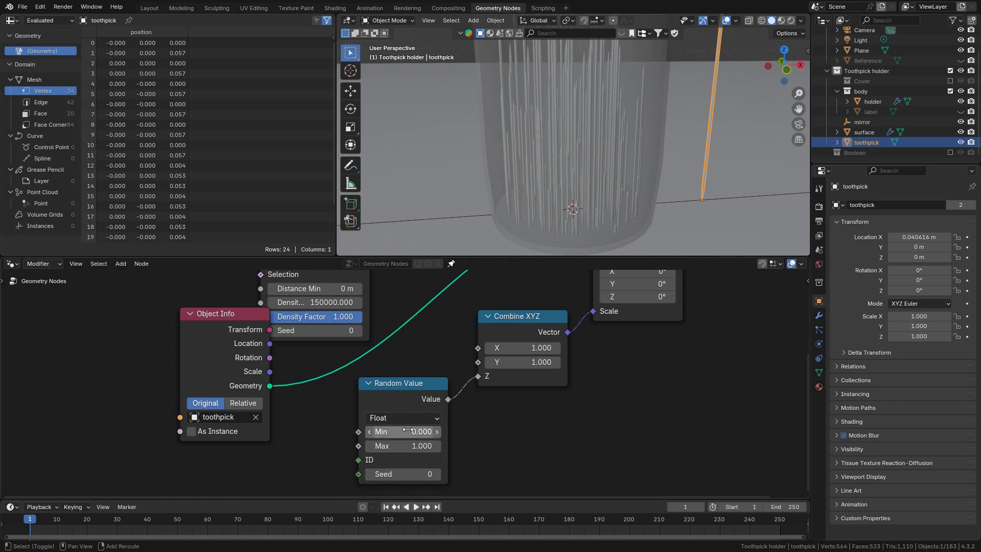
Shift the Random Value node slightly closer to Combine XYZ and save the file.
{"action": "middle_click_drag", "start_coordinate": [632, 130], "coordinate": [587, 134]}
{"action": "left_click_drag", "start_coordinate": [414, 390], "coordinate": [423, 386]}
{"action": "middle_click_drag", "start_coordinate": [599, 193], "coordinate": [565, 118]}
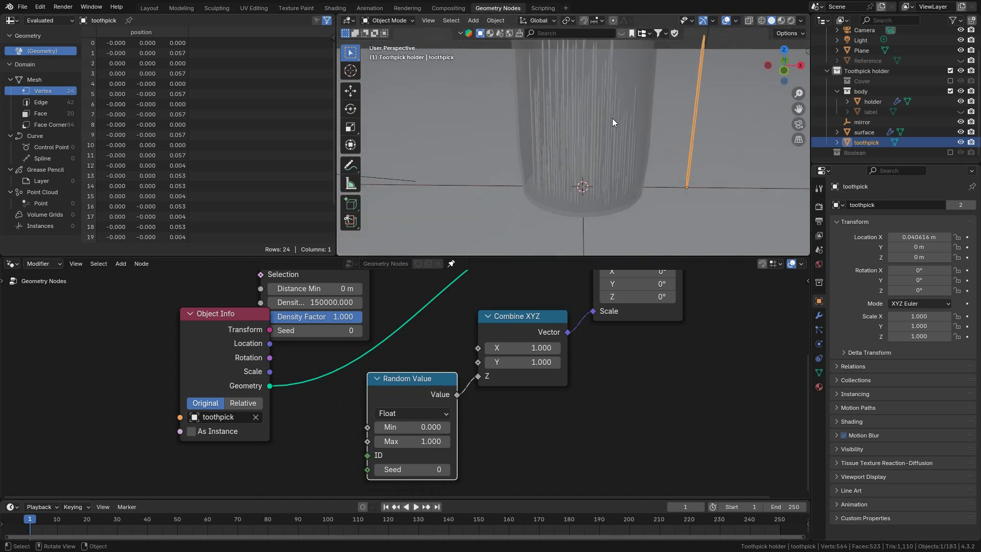
{"action": "middle_click_drag", "start_coordinate": [590, 111], "coordinate": [550, 210]}
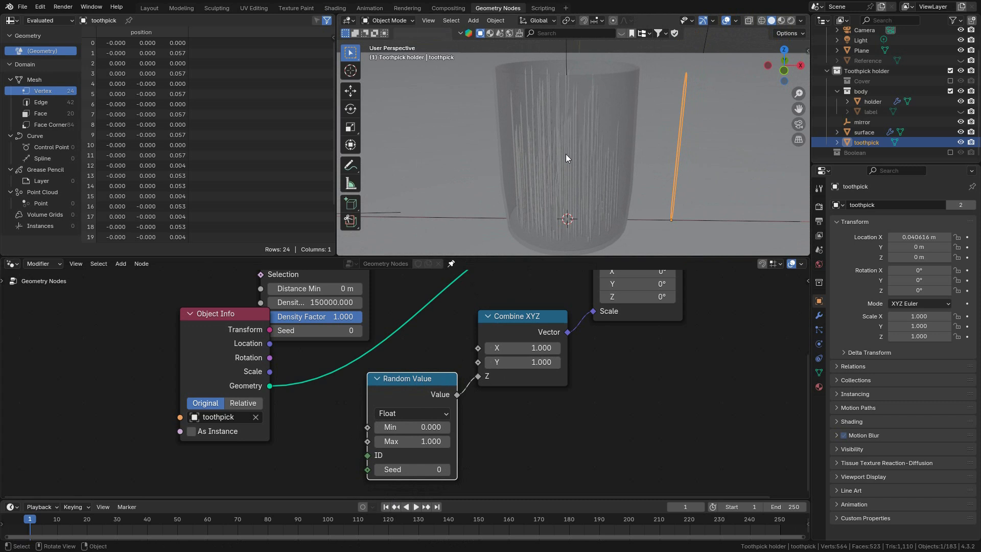
{"action": "key", "text": "ctrl+s"}
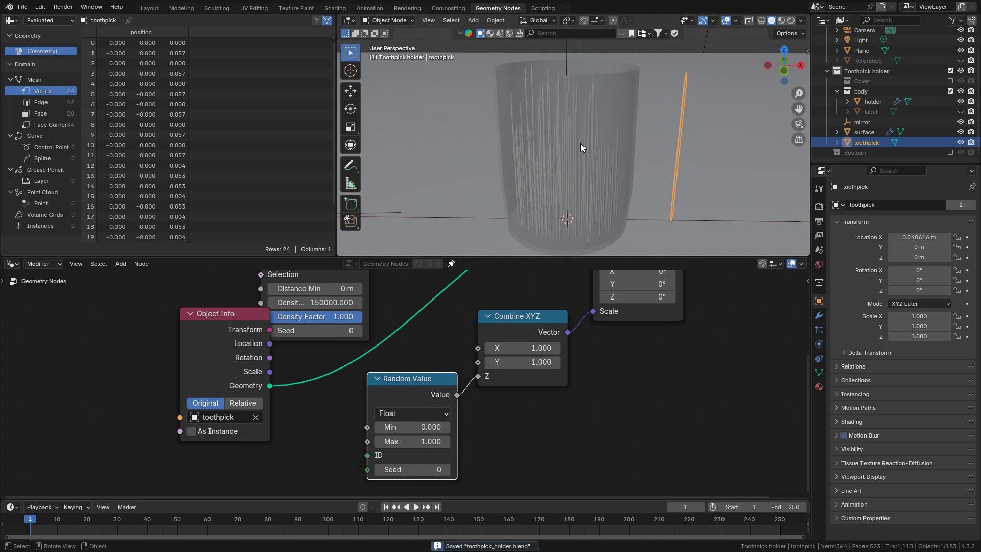
Try the Integer and Vector data types on the Random Value node.
{"action": "scroll", "coordinate": [581, 163], "scroll_direction": "up", "scroll_amount": 4}
{"action": "scroll", "coordinate": [581, 163], "scroll_direction": "down", "scroll_amount": 1}
{"action": "middle_click_drag", "start_coordinate": [582, 163], "coordinate": [580, 168]}
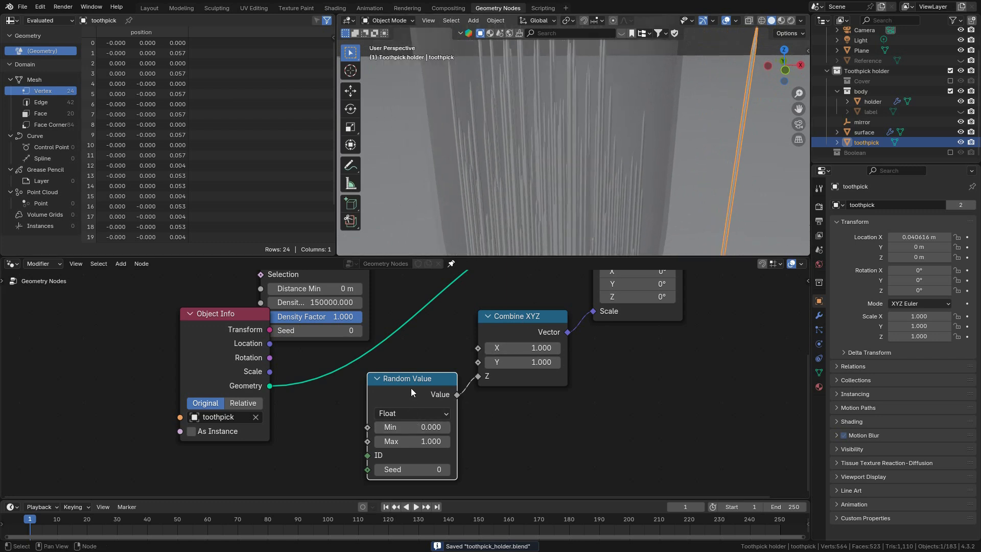
{"action": "left_click", "coordinate": [413, 414]}
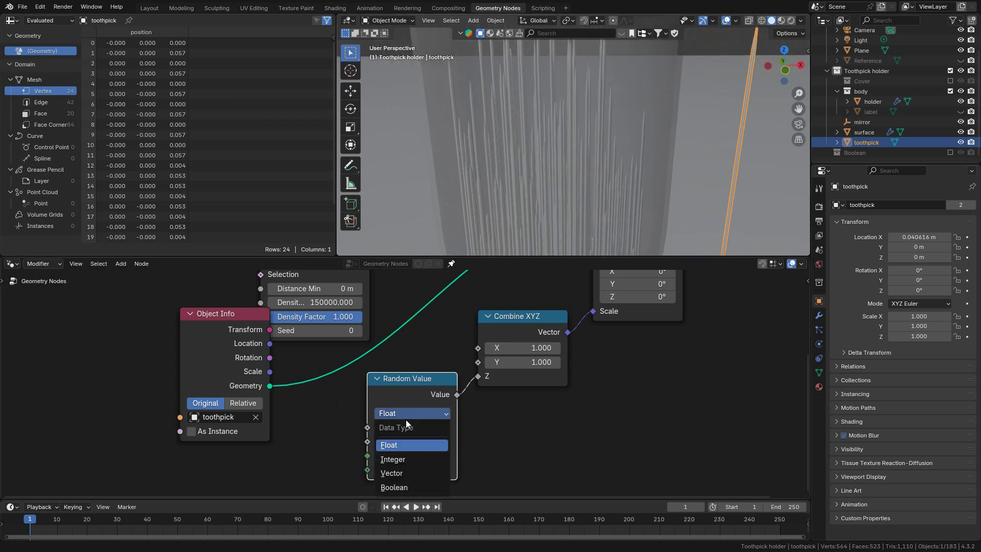
{"action": "left_click", "coordinate": [400, 446]}
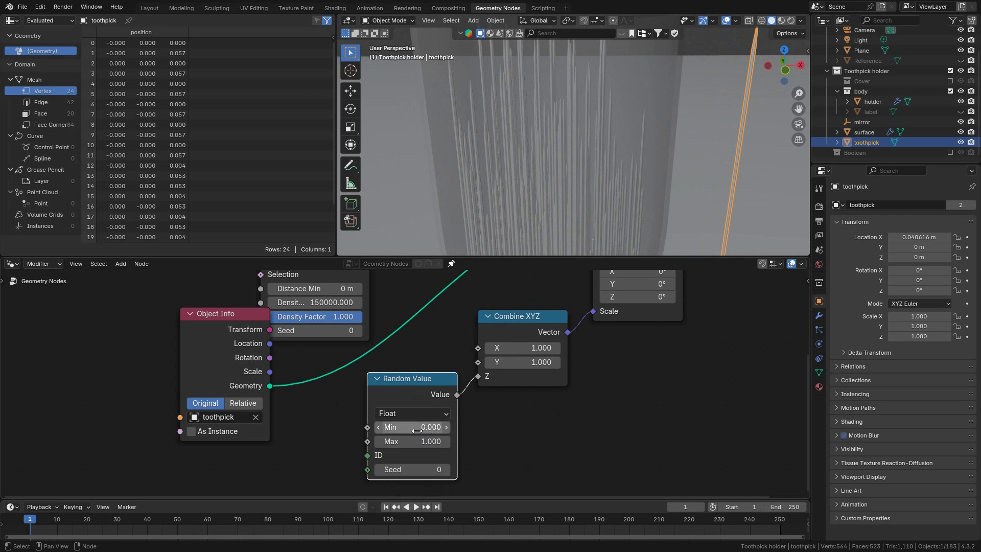
{"action": "left_click", "coordinate": [422, 414]}
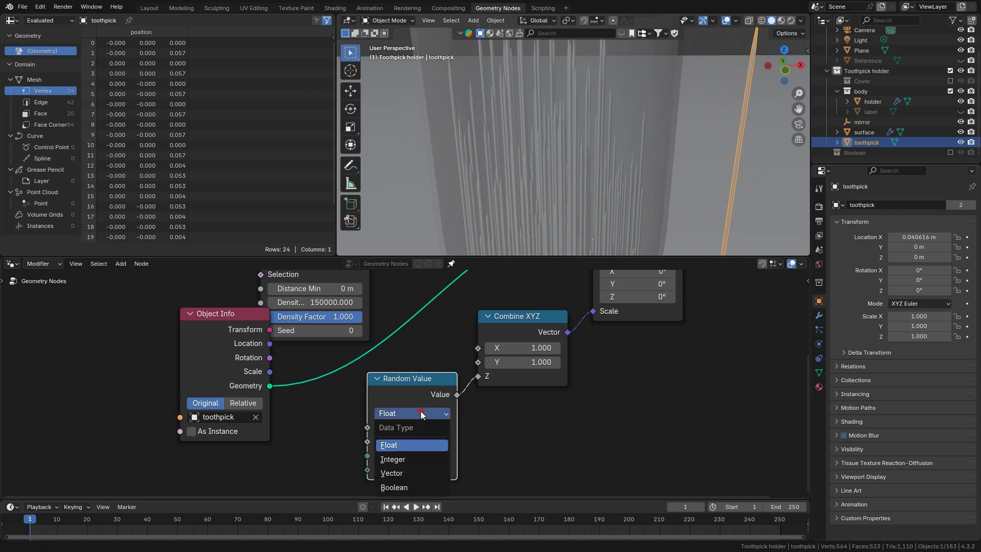
{"action": "left_click", "coordinate": [402, 459]}
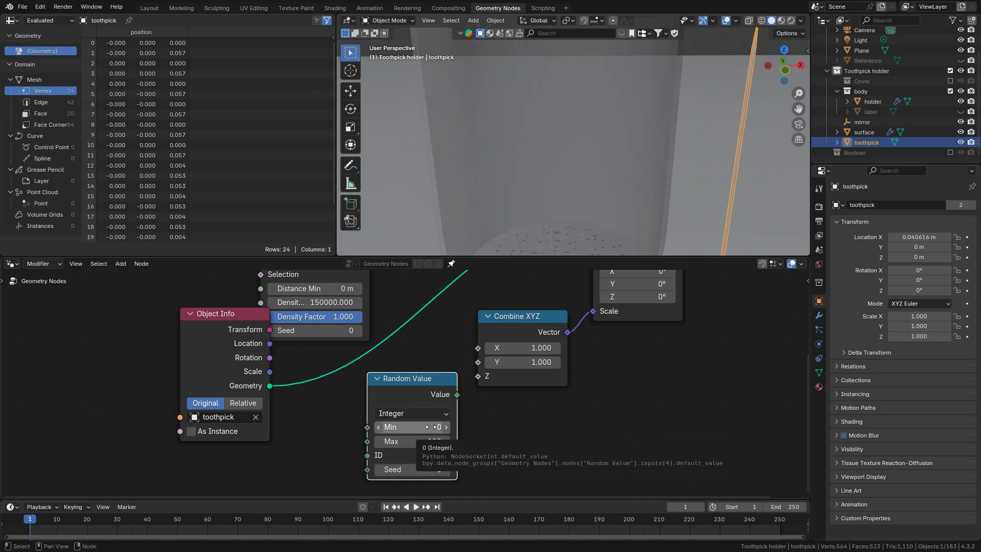
{"action": "left_click", "coordinate": [407, 412]}
{"action": "left_click", "coordinate": [393, 476]}
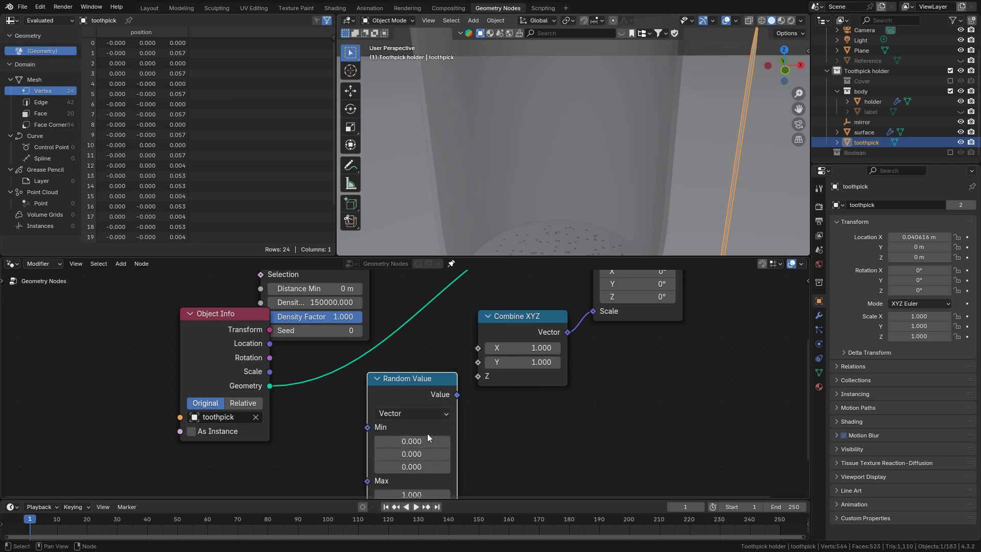
{"action": "scroll", "coordinate": [587, 370], "scroll_direction": "down", "scroll_amount": 1}
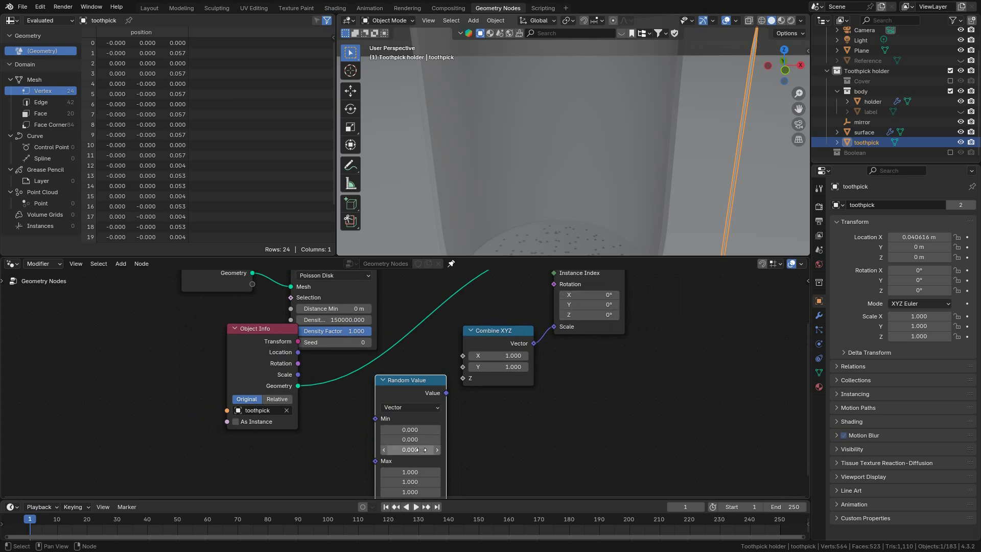
{"action": "scroll", "coordinate": [422, 467], "scroll_direction": "up", "scroll_amount": 3}
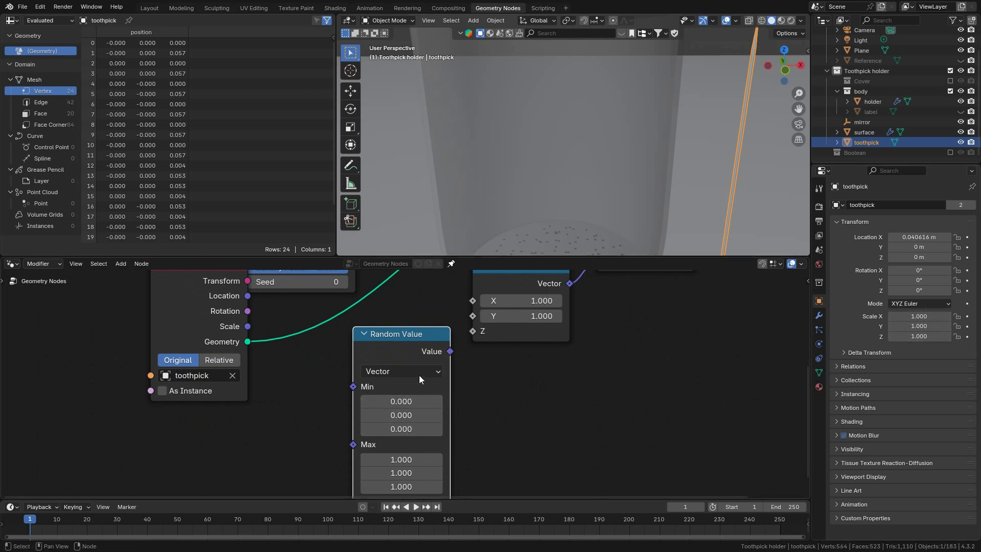
Try the Boolean data type on the Random Value node and return it to Float.
{"action": "left_click", "coordinate": [406, 372]}
{"action": "left_click", "coordinate": [392, 452]}
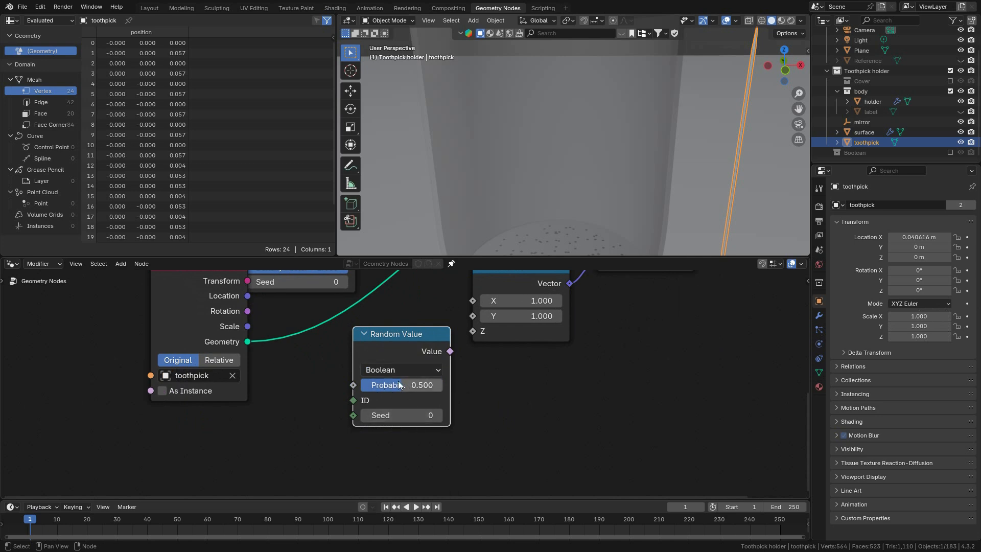
{"action": "left_click", "coordinate": [415, 372]}
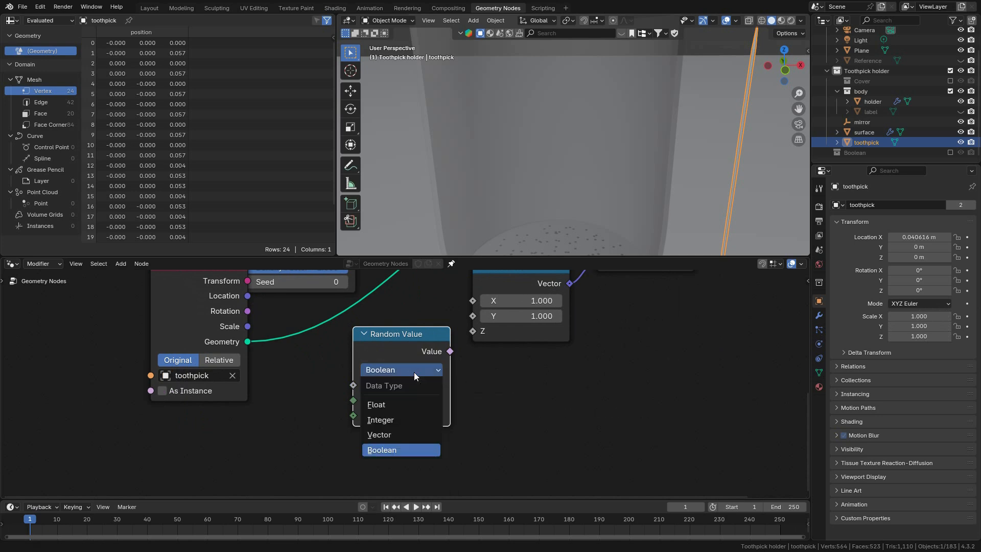
{"action": "left_click", "coordinate": [380, 406]}
{"action": "scroll", "coordinate": [442, 350], "scroll_direction": "down", "scroll_amount": 2}
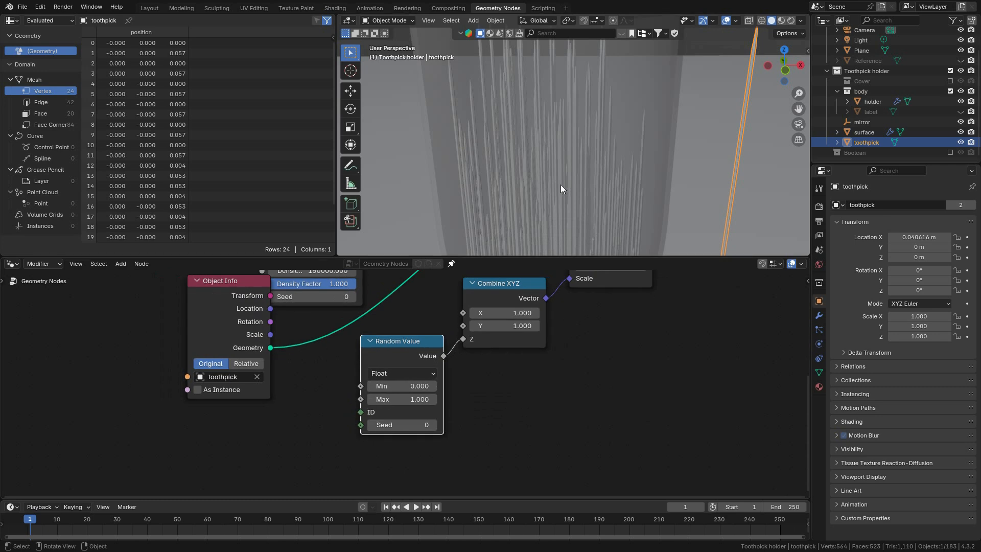
Raise the Random Value node's Seed one step at a time to 25.
{"action": "scroll", "coordinate": [552, 191], "scroll_direction": "down", "scroll_amount": 4}
{"action": "mouse_move", "coordinate": [566, 179]}
{"action": "middle_mouse_down"}
{"action": "mouse_move", "coordinate": [541, 179]}
{"action": "mouse_move", "coordinate": [559, 177]}
{"action": "middle_mouse_up"}
{"action": "scroll", "coordinate": [559, 177], "scroll_direction": "up", "scroll_amount": 2}
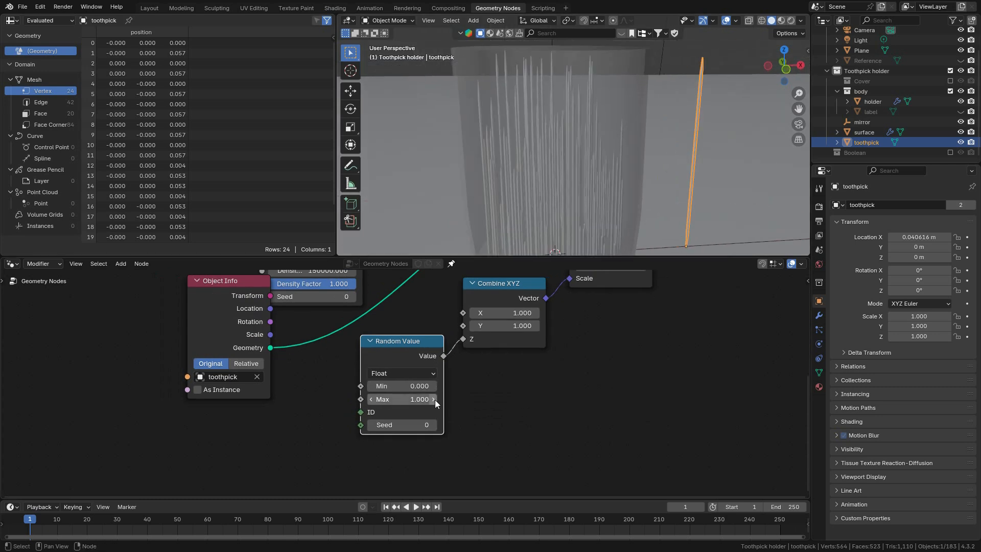
{"action": "scroll", "coordinate": [406, 383], "scroll_direction": "up", "scroll_amount": 2}
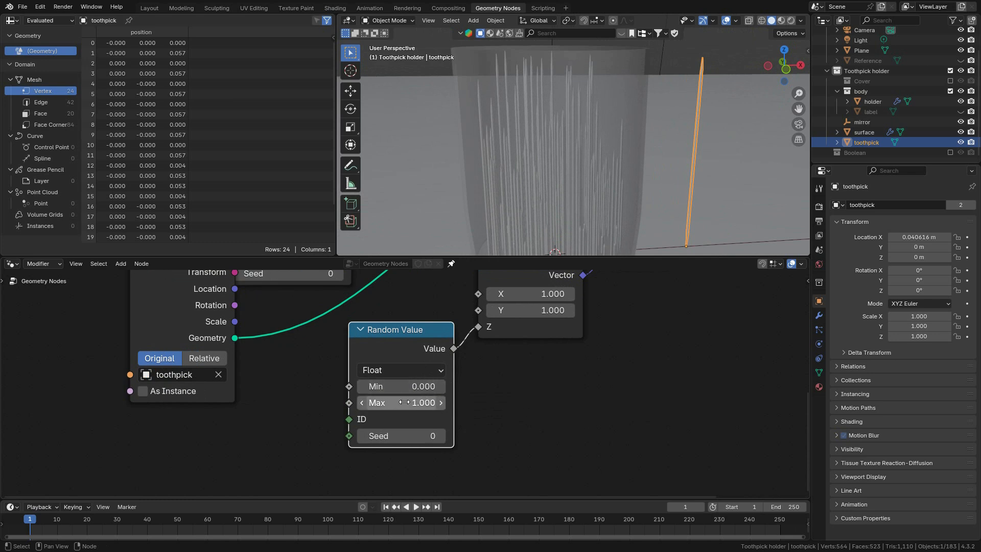
{"action": "left_click", "coordinate": [440, 436]}
{"action": "left_click", "coordinate": [440, 436]}
{"action": "left_click", "coordinate": [441, 436]}
{"action": "left_click", "coordinate": [440, 436]}
{"action": "left_click", "coordinate": [441, 436]}
{"action": "left_click", "coordinate": [441, 436]}
{"action": "left_click", "coordinate": [441, 436]}
{"action": "left_click", "coordinate": [440, 436]}
{"action": "left_click", "coordinate": [441, 436]}
{"action": "left_click", "coordinate": [441, 436]}
{"action": "left_click", "coordinate": [440, 435]}
{"action": "left_click", "coordinate": [440, 436]}
{"action": "left_click", "coordinate": [440, 436]}
{"action": "left_click", "coordinate": [440, 436]}
{"action": "left_click", "coordinate": [441, 436]}
{"action": "left_click", "coordinate": [441, 436]}
{"action": "left_click", "coordinate": [441, 436]}
{"action": "left_click", "coordinate": [440, 436]}
{"action": "left_click", "coordinate": [440, 436]}
{"action": "left_click", "coordinate": [440, 436]}
{"action": "left_click", "coordinate": [441, 436]}
{"action": "left_click", "coordinate": [440, 436]}
{"action": "left_click", "coordinate": [441, 436]}
{"action": "left_click", "coordinate": [441, 436]}
{"action": "left_click", "coordinate": [440, 436]}
{"action": "right_click", "coordinate": [439, 436]}
Select the surface object, raise the Random Value node's Min to 0.9, and save the file.
{"action": "left_click_drag", "start_coordinate": [434, 391], "coordinate": [457, 386]}
{"action": "middle_click_drag", "start_coordinate": [671, 109], "coordinate": [639, 215]}
{"action": "left_click", "coordinate": [866, 132]}
{"action": "left_click_drag", "start_coordinate": [420, 388], "coordinate": [433, 389]}
{"action": "scroll", "coordinate": [656, 165], "scroll_direction": "down", "scroll_amount": 4}
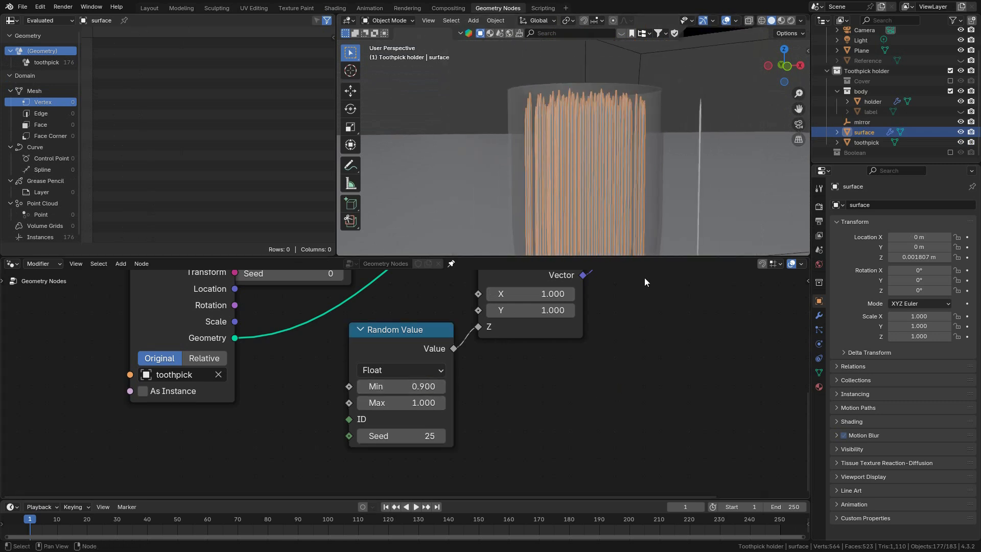
{"action": "middle_click_drag", "start_coordinate": [573, 197], "coordinate": [556, 160]}
{"action": "scroll", "coordinate": [590, 74], "scroll_direction": "up", "scroll_amount": 2}
{"action": "key", "text": "ctrl+s"}
{"action": "key", "text": "KP_1"}
Move the Instance on Points and Group Output nodes together away from Combine XYZ to make room between them.
{"action": "scroll", "coordinate": [611, 362], "scroll_direction": "down", "scroll_amount": 3}
{"action": "middle_click_drag", "start_coordinate": [597, 364], "coordinate": [530, 437], "text": "shift"}
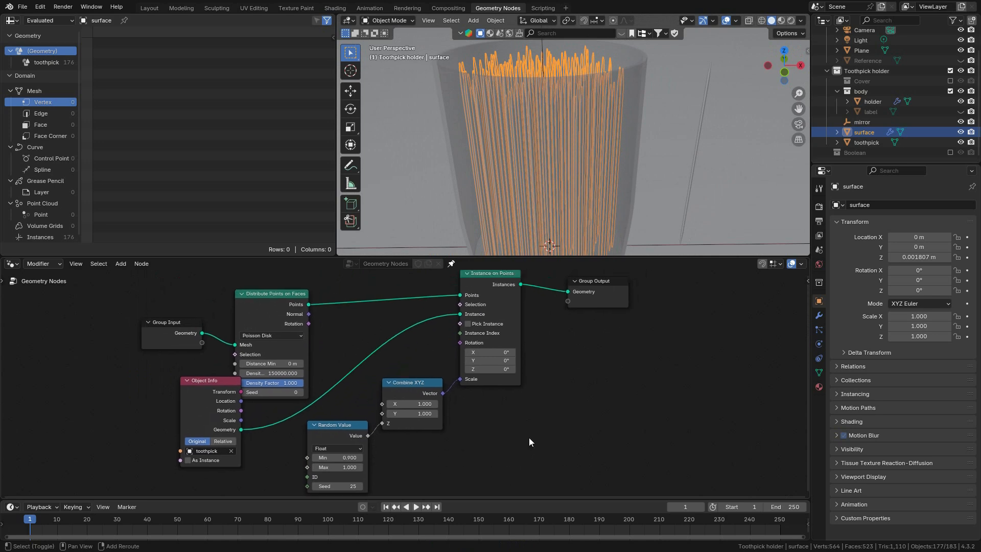
{"action": "scroll", "coordinate": [549, 380], "scroll_direction": "down", "scroll_amount": 2}
{"action": "left_click_drag", "start_coordinate": [454, 282], "coordinate": [603, 397]}
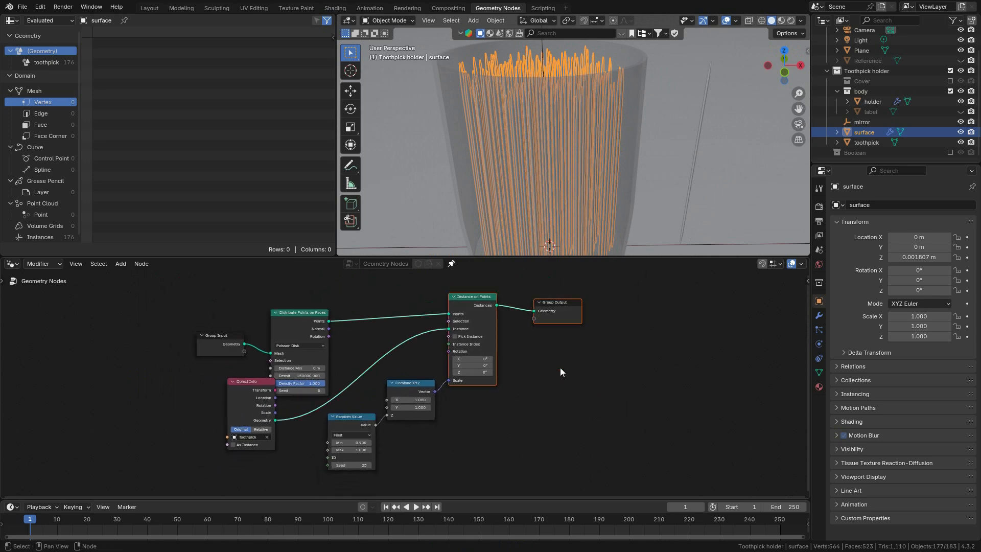
{"action": "left_click_drag", "start_coordinate": [481, 311], "coordinate": [524, 310]}
{"action": "left_click", "coordinate": [436, 291]}
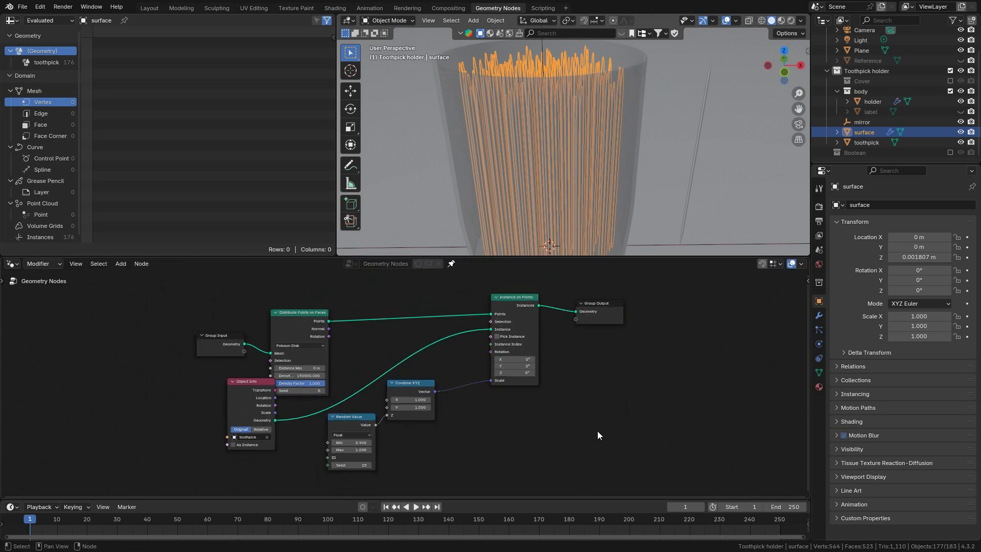
{"action": "scroll", "coordinate": [596, 430], "scroll_direction": "up", "scroll_amount": 3}
{"action": "middle_click_drag", "start_coordinate": [584, 410], "coordinate": [582, 365]}
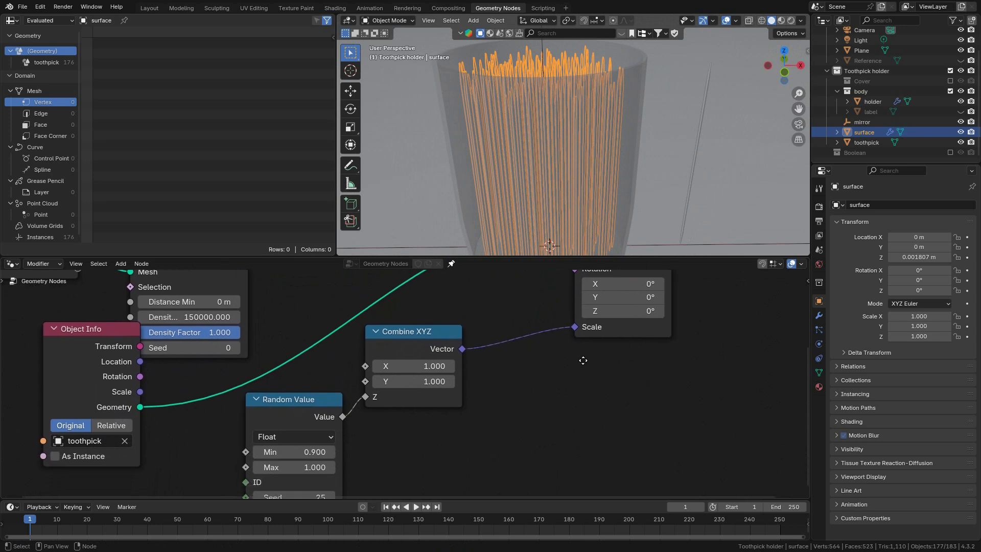
{"action": "scroll", "coordinate": [329, 402], "scroll_direction": "down", "scroll_amount": 1}
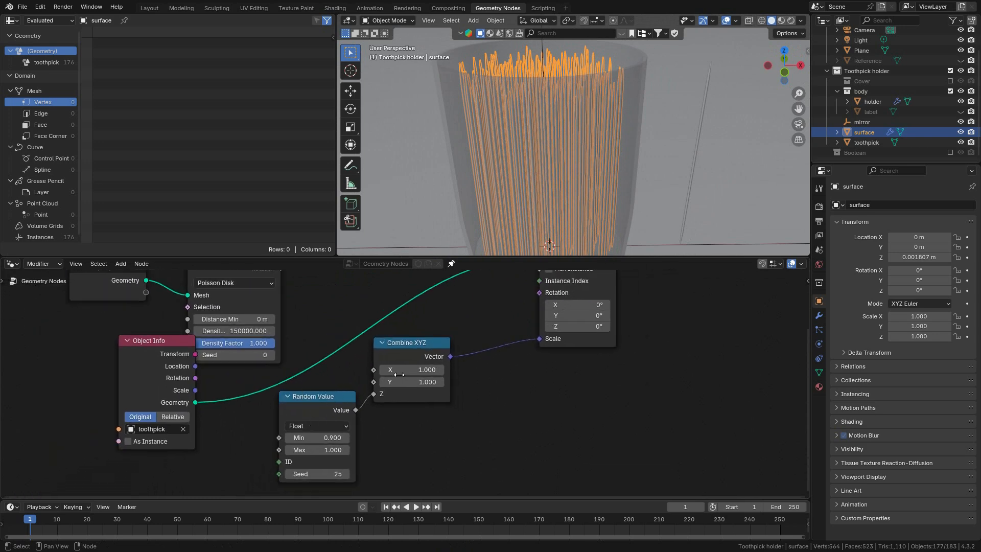
{"action": "middle_click_drag", "start_coordinate": [480, 356], "coordinate": [444, 398]}
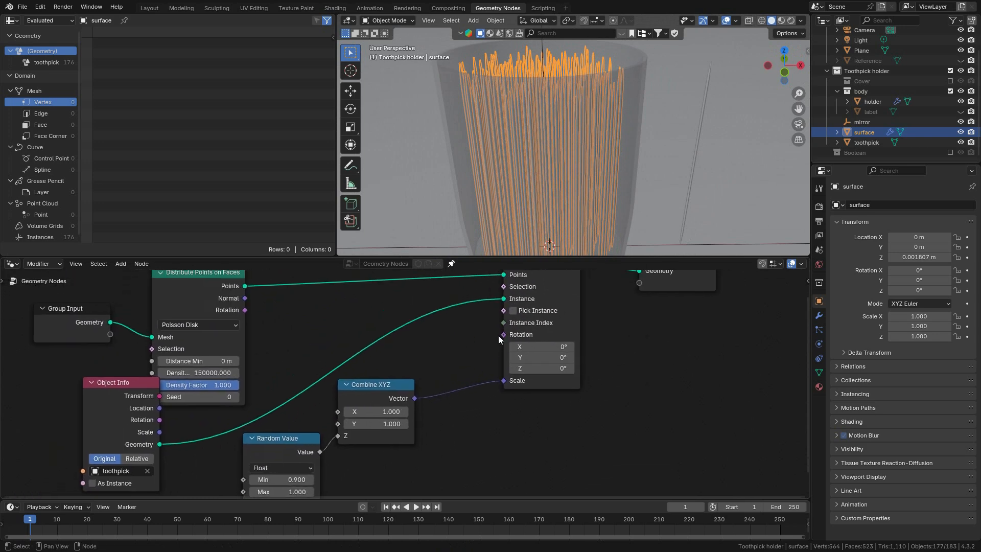
{"action": "middle_click_drag", "start_coordinate": [599, 160], "coordinate": [597, 124], "text": "shift"}
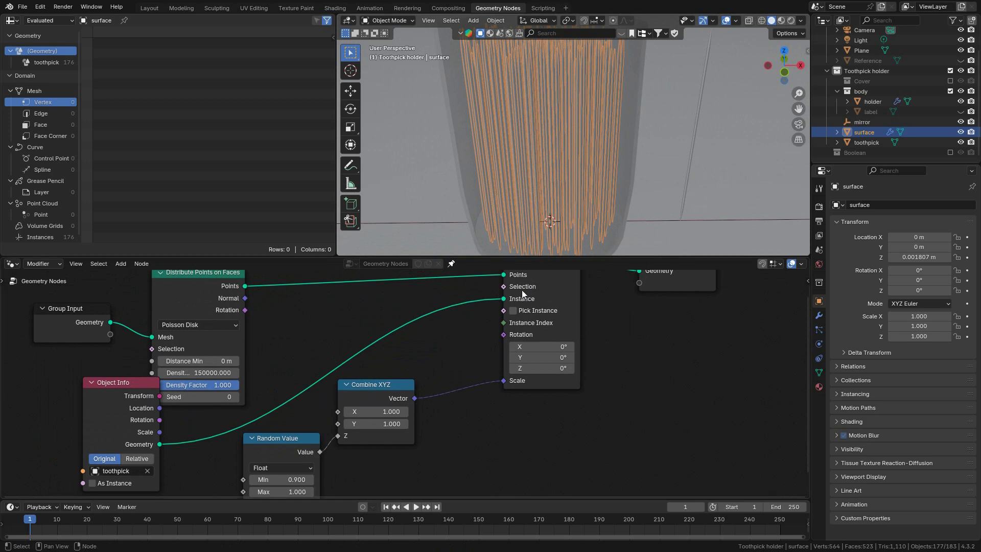
{"action": "middle_click_drag", "start_coordinate": [455, 366], "coordinate": [463, 342]}
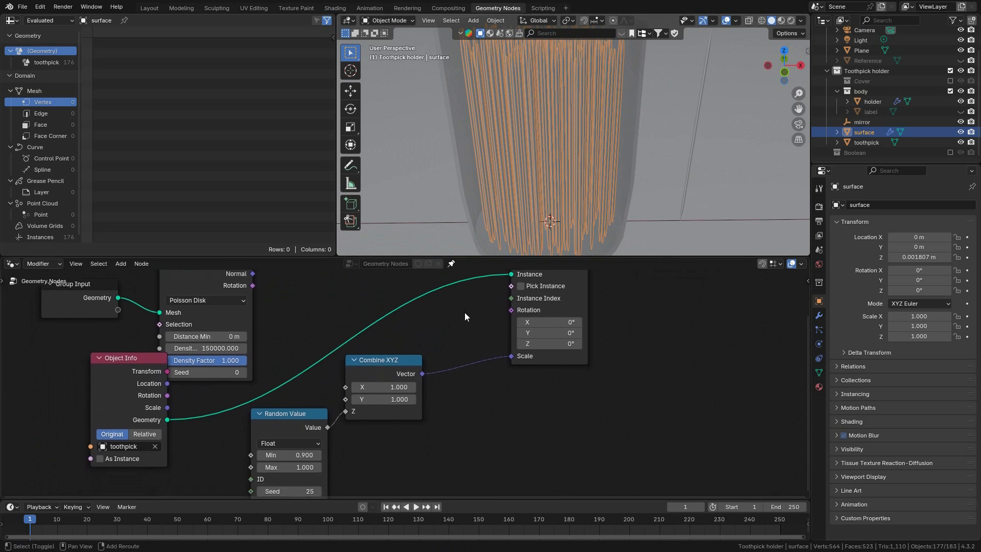
{"action": "key", "text": "shift+a"}
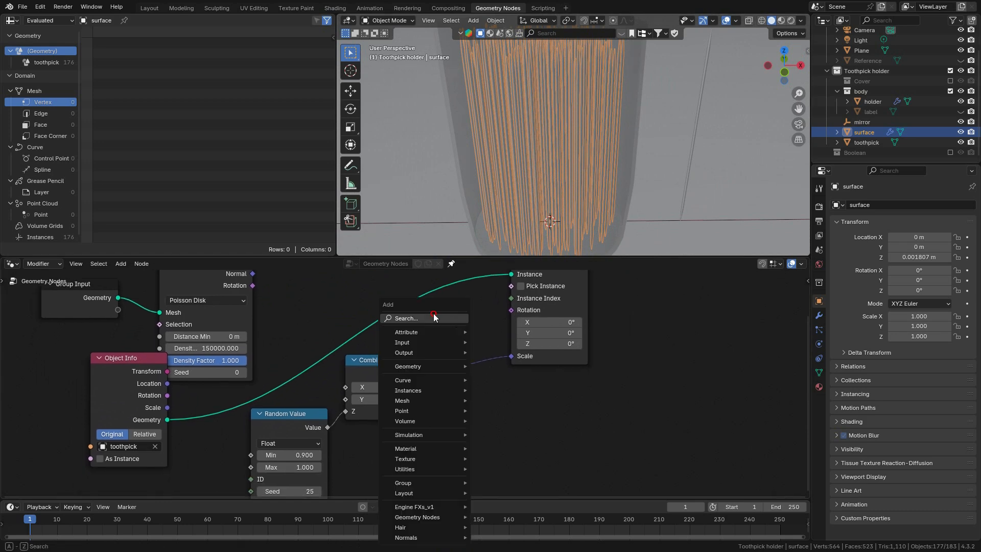
{"action": "left_click", "coordinate": [434, 313]}
{"action": "key", "text": "Escape"}
{"action": "left_click", "coordinate": [359, 376]}
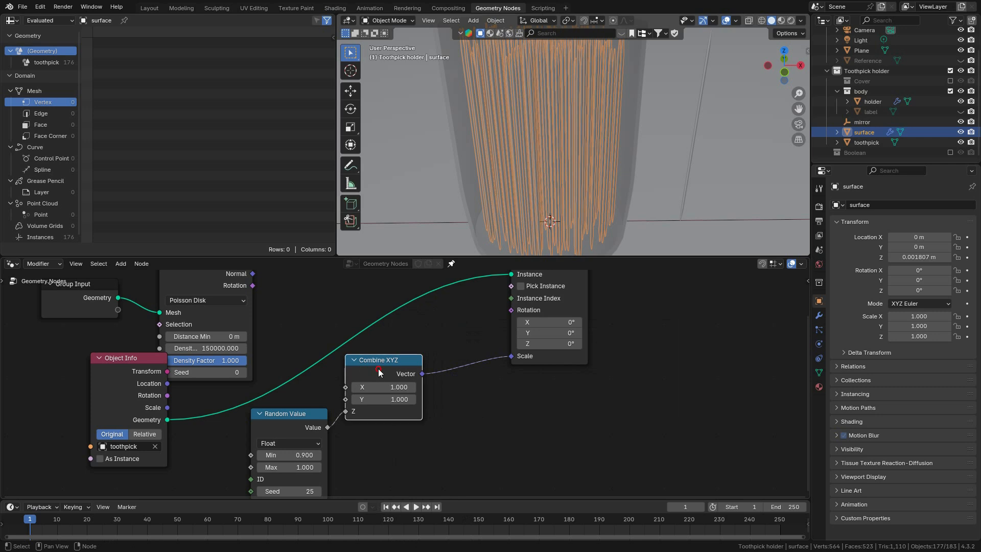
Add a second Combine XYZ node and connect its Vector output to the Rotation input of Instance on Points.
{"action": "key", "text": "shift+a"}
{"action": "left_click", "coordinate": [402, 306]}
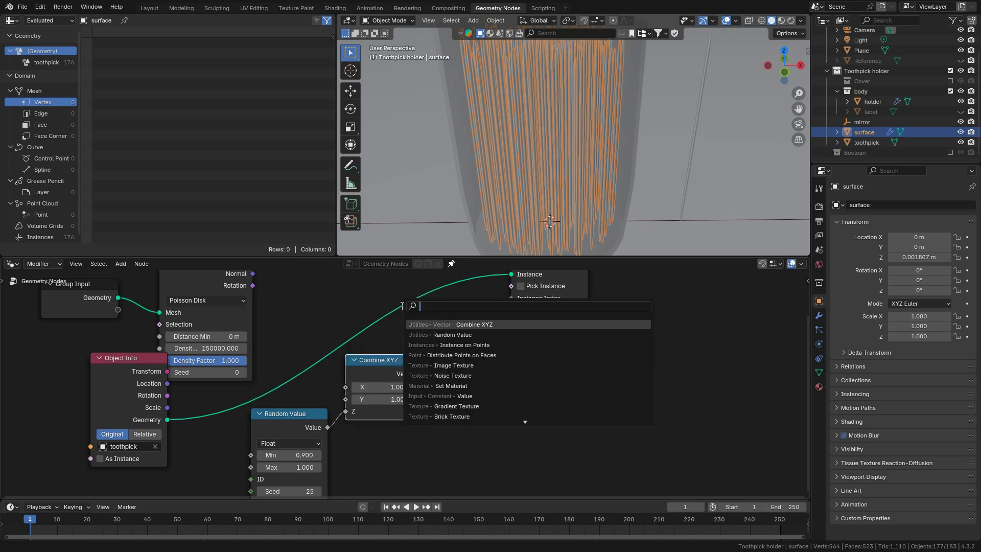
{"action": "left_click", "coordinate": [504, 323]}
{"action": "left_click", "coordinate": [441, 411]}
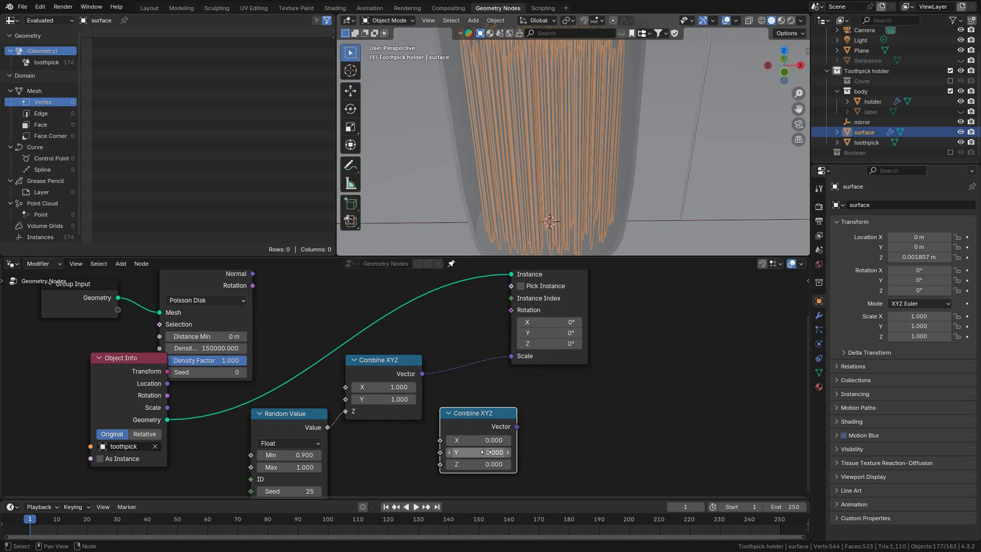
{"action": "left_click_drag", "start_coordinate": [490, 422], "coordinate": [441, 437]}
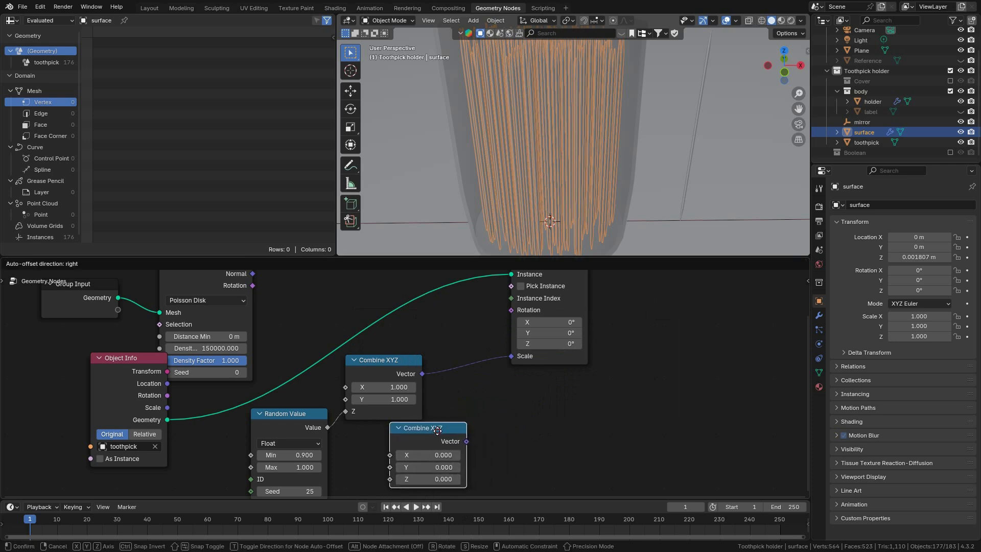
{"action": "left_click_drag", "start_coordinate": [509, 323], "coordinate": [510, 321]}
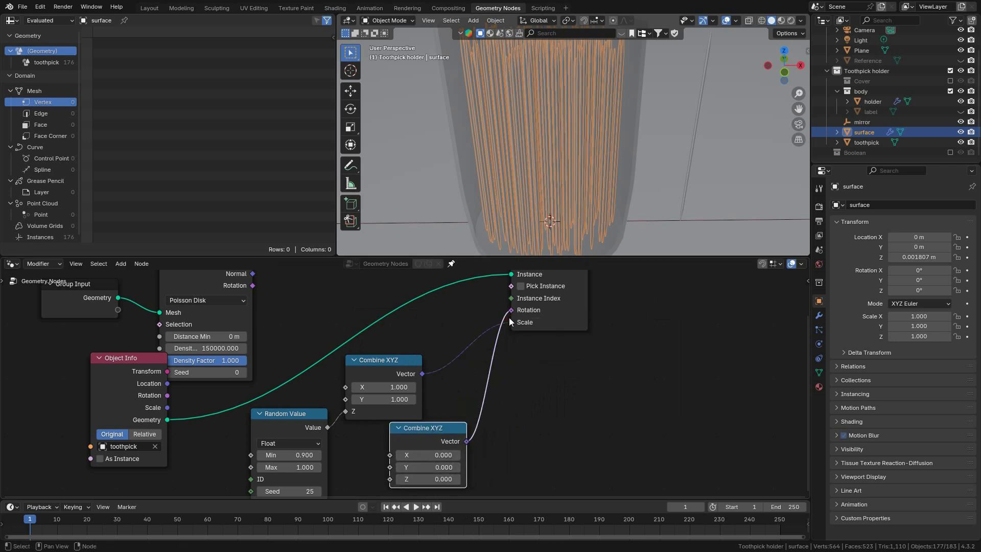
{"action": "left_click_drag", "start_coordinate": [429, 423], "coordinate": [486, 413]}
{"action": "middle_click_drag", "start_coordinate": [454, 377], "coordinate": [483, 311]}
{"action": "key", "text": "shift+a"}
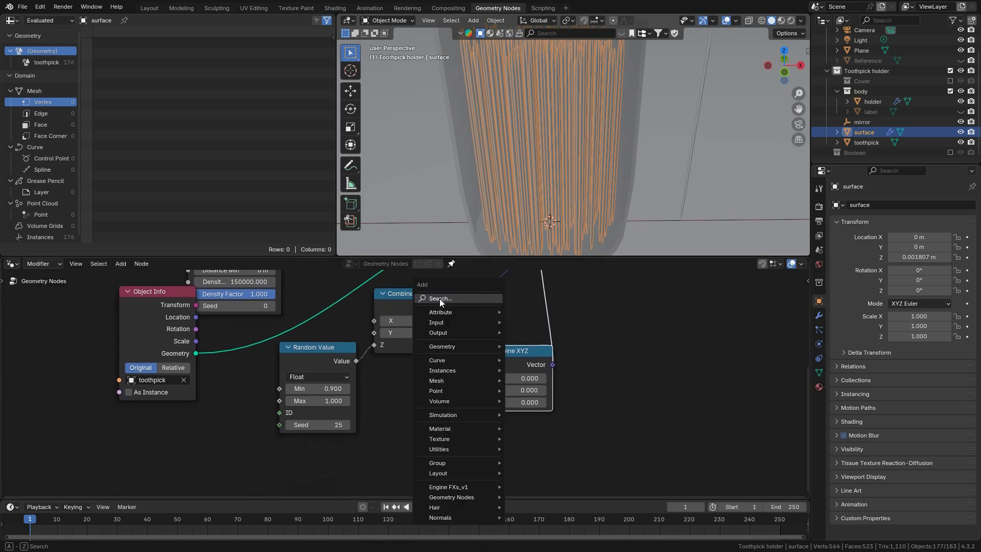
{"action": "left_click", "coordinate": [439, 299]}
{"action": "left_click", "coordinate": [419, 310]}
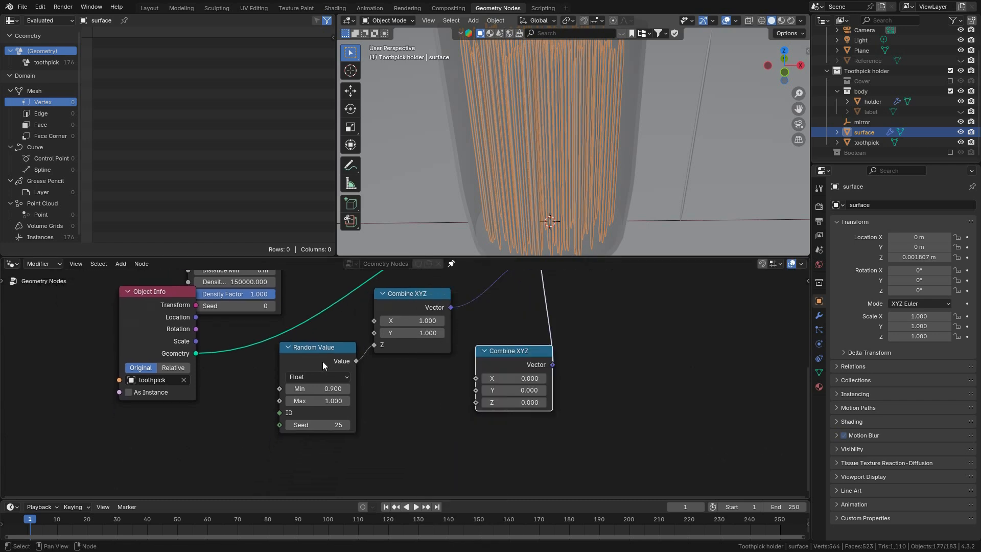
Add another Random Value node and connect its Value output to the X input of the rotation Combine XYZ node.
{"action": "key", "text": "shift+a"}
{"action": "type", "text": "ra"}
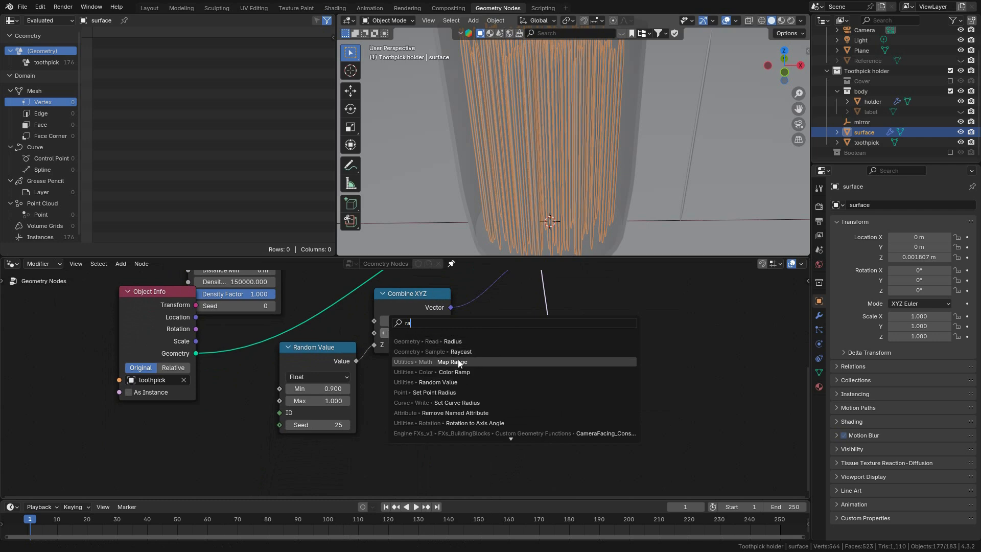
{"action": "type", "text": "ndom"}
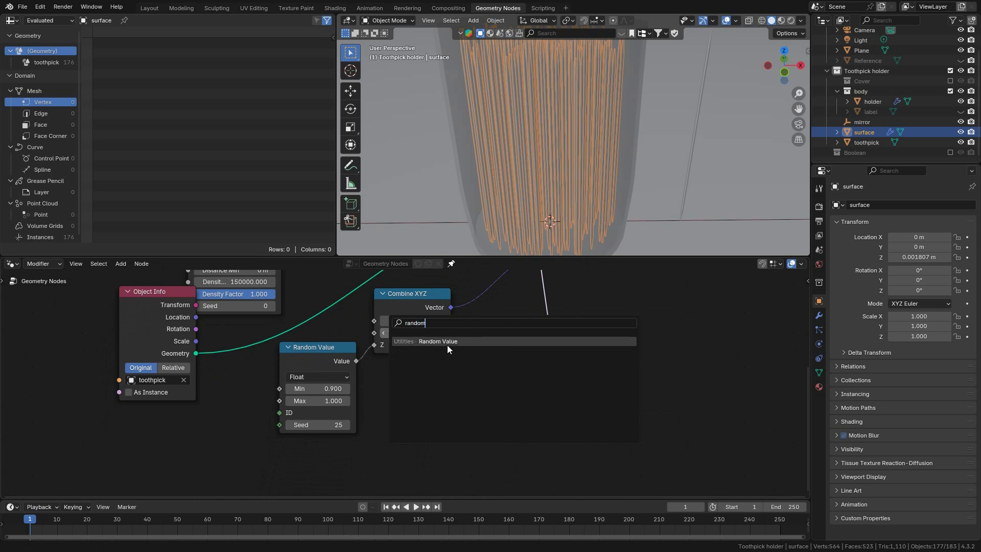
{"action": "left_click", "coordinate": [447, 342]}
{"action": "left_click", "coordinate": [403, 387]}
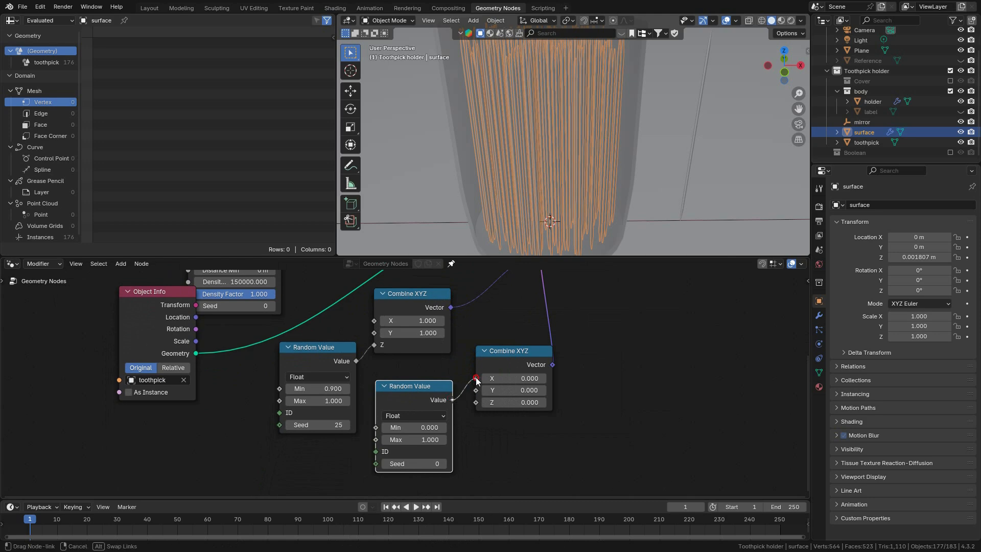
{"action": "left_click_drag", "start_coordinate": [476, 380], "coordinate": [477, 379]}
Hide the viewport overlays and the original toothpick object to examine the tilted toothpicks from the right side.
{"action": "middle_click_drag", "start_coordinate": [627, 121], "coordinate": [525, 116]}
{"action": "scroll", "coordinate": [588, 102], "scroll_direction": "up", "scroll_amount": 5}
{"action": "scroll", "coordinate": [628, 90], "scroll_direction": "up", "scroll_amount": 5}
{"action": "scroll", "coordinate": [529, 115], "scroll_direction": "up", "scroll_amount": 5}
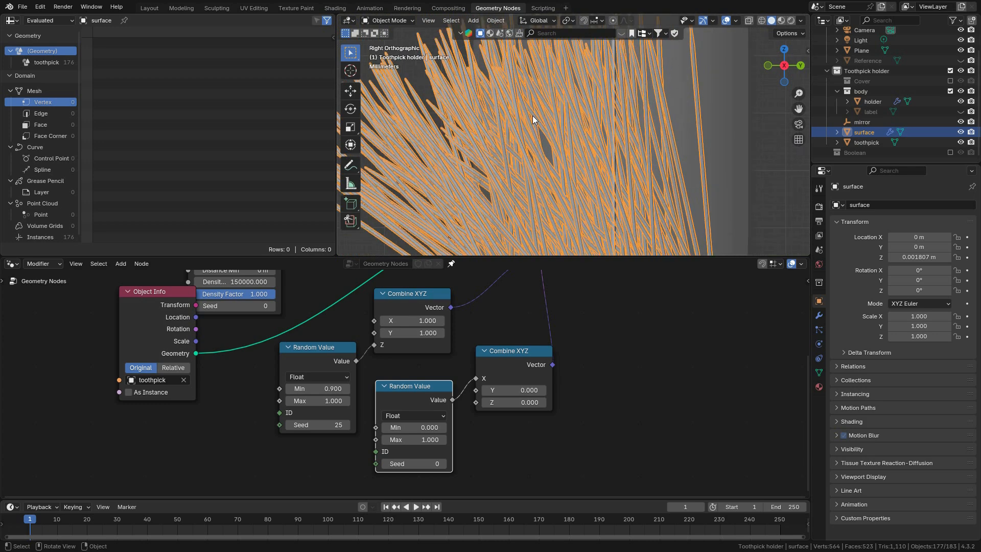
{"action": "scroll", "coordinate": [533, 116], "scroll_direction": "down", "scroll_amount": 3}
{"action": "left_click", "coordinate": [726, 20]}
{"action": "middle_click_drag", "start_coordinate": [665, 102], "coordinate": [613, 132]}
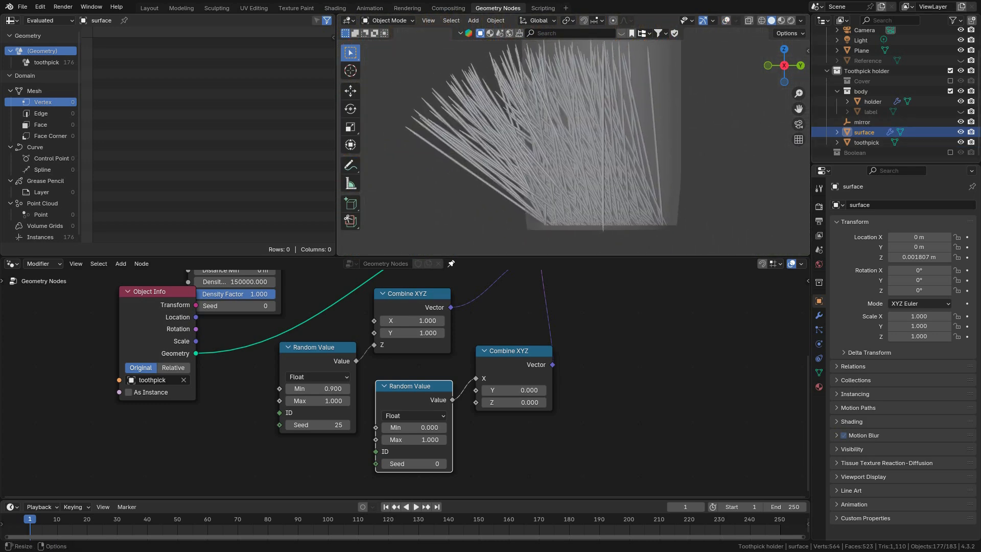
{"action": "middle_click_drag", "start_coordinate": [640, 175], "coordinate": [592, 199]}
{"action": "scroll", "coordinate": [424, 476], "scroll_direction": "up", "scroll_amount": 1}
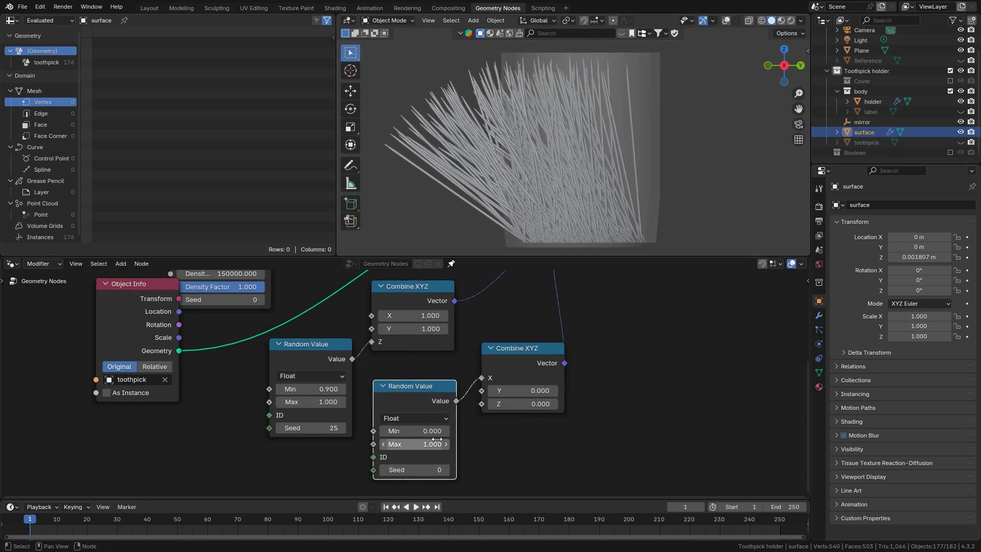
Set the rotation Random Value node's Min to -0.1 and Max to 0.11, and show the viewport overlays again.
{"action": "mouse_move", "coordinate": [425, 444]}
{"action": "left_mouse_down"}
{"action": "mouse_move", "coordinate": [373, 446]}
{"action": "mouse_move", "coordinate": [428, 434]}
{"action": "left_mouse_up"}
{"action": "middle_click_drag", "start_coordinate": [582, 159], "coordinate": [664, 98]}
{"action": "left_click", "coordinate": [726, 20]}
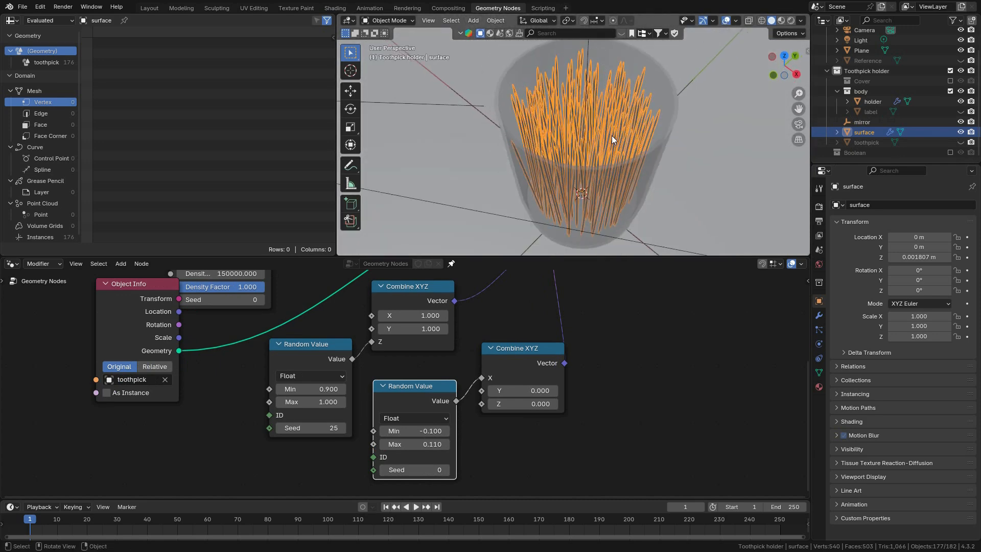
{"action": "middle_click_drag", "start_coordinate": [605, 121], "coordinate": [615, 85]}
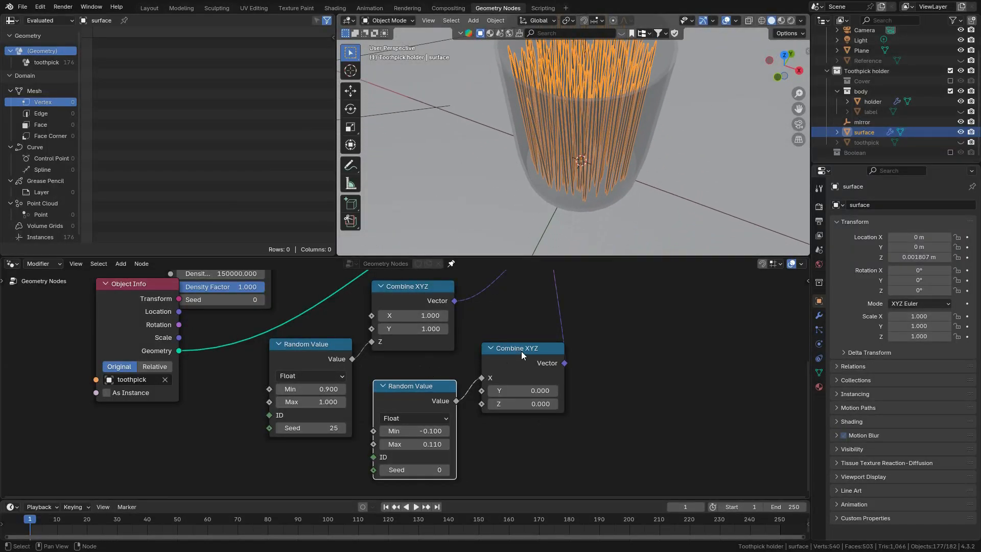
Duplicate the rotation Random Value node and connect the copy's Value output to the Y input of the rotation Combine XYZ node.
{"action": "left_click_drag", "start_coordinate": [520, 353], "coordinate": [533, 336]}
{"action": "key", "text": "shift+d"}
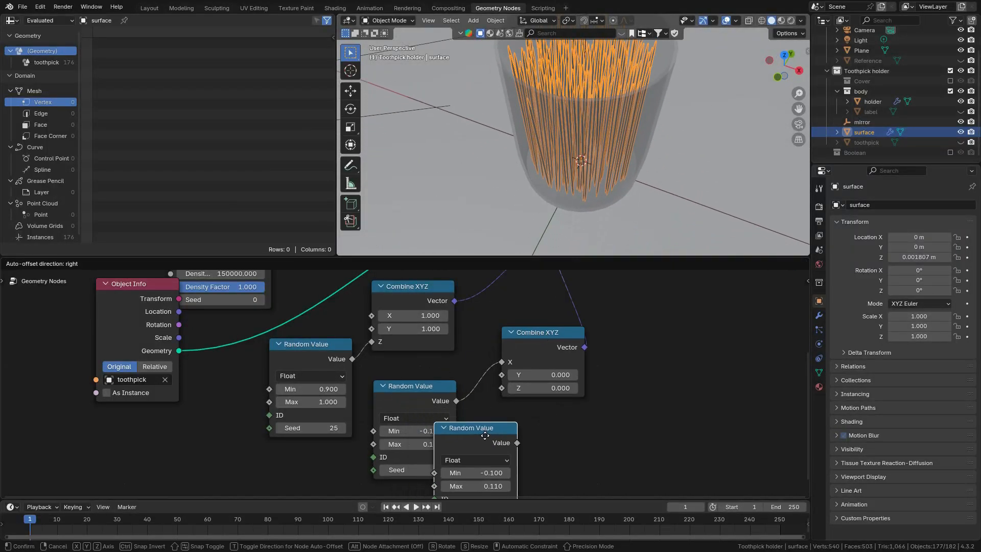
{"action": "left_click", "coordinate": [546, 458]}
{"action": "left_click_drag", "start_coordinate": [419, 402], "coordinate": [417, 378]}
{"action": "left_click_drag", "start_coordinate": [562, 464], "coordinate": [381, 475]}
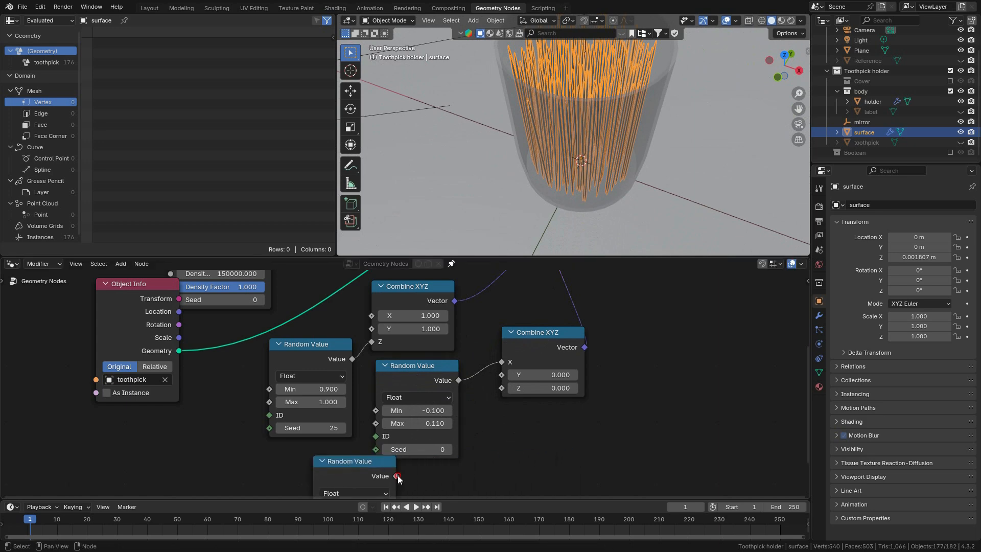
{"action": "left_click_drag", "start_coordinate": [504, 379], "coordinate": [505, 377]}
Save the file and move the Group Output node farther from Instance on Points.
{"action": "mouse_move", "coordinate": [590, 146]}
{"action": "middle_mouse_down"}
{"action": "mouse_move", "coordinate": [603, 180]}
{"action": "mouse_move", "coordinate": [608, 127]}
{"action": "mouse_move", "coordinate": [588, 202]}
{"action": "mouse_move", "coordinate": [595, 149]}
{"action": "mouse_move", "coordinate": [621, 140]}
{"action": "mouse_move", "coordinate": [603, 186]}
{"action": "mouse_move", "coordinate": [580, 156]}
{"action": "middle_mouse_up"}
{"action": "scroll", "coordinate": [589, 342], "scroll_direction": "down", "scroll_amount": 8}
{"action": "middle_click_drag", "start_coordinate": [538, 341], "coordinate": [528, 421]}
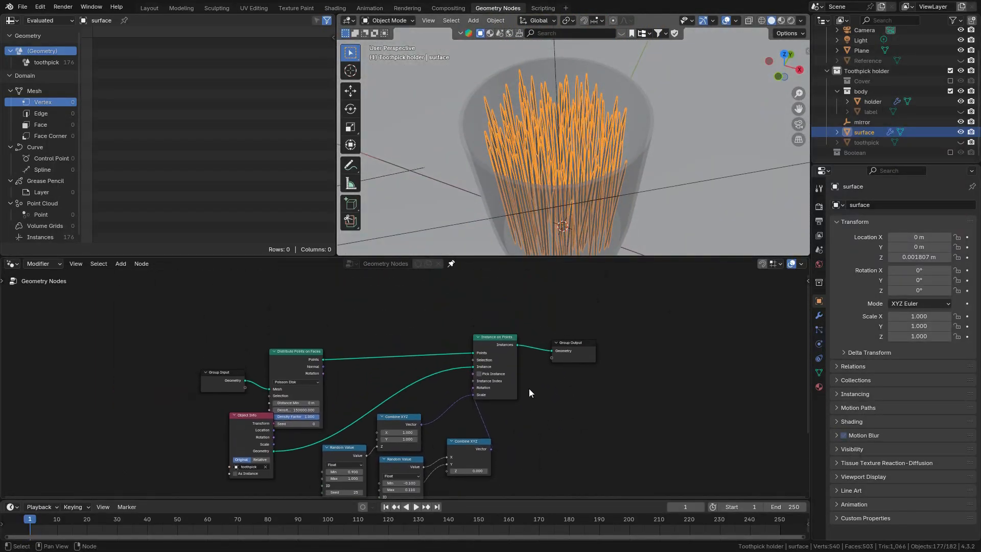
{"action": "scroll", "coordinate": [554, 369], "scroll_direction": "up", "scroll_amount": 2}
{"action": "key", "text": "ctrl+s"}
{"action": "scroll", "coordinate": [615, 353], "scroll_direction": "up", "scroll_amount": 1}
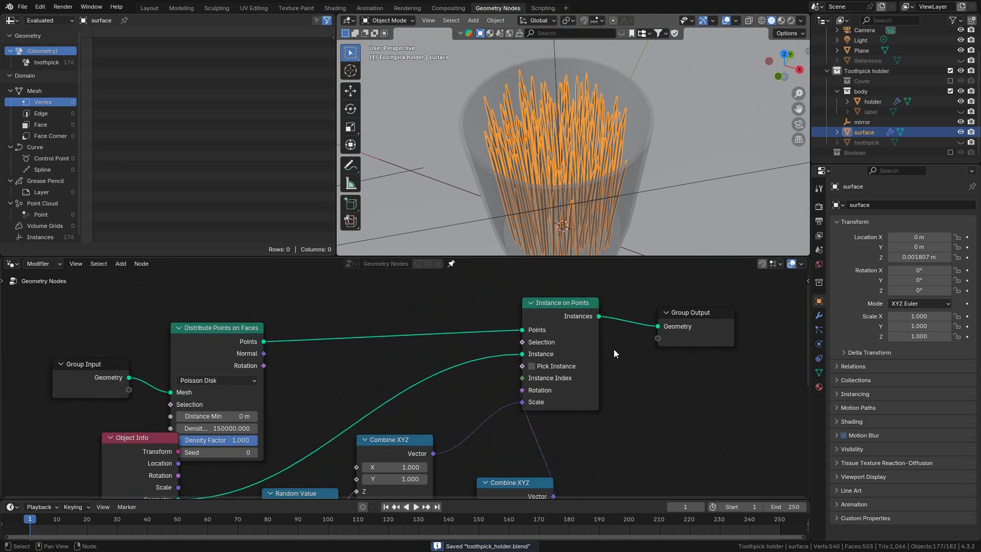
{"action": "middle_click_drag", "start_coordinate": [615, 353], "coordinate": [448, 369]}
{"action": "left_click_drag", "start_coordinate": [541, 332], "coordinate": [608, 300]}
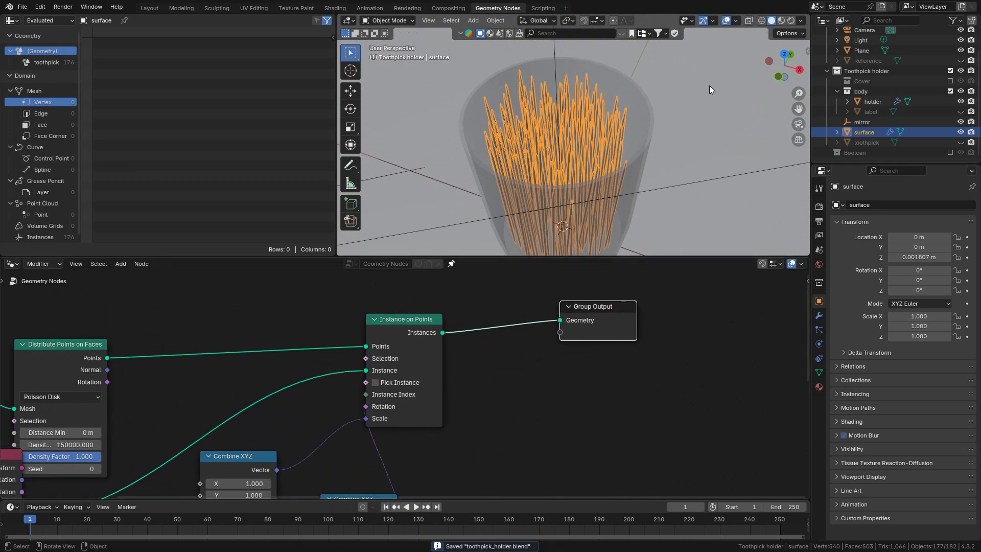
Set the X rotation's Random Value node to Min 0 and Max 0.05, and lower the scale Random Value node's Min to 0.74.
{"action": "middle_click_drag", "start_coordinate": [693, 101], "coordinate": [698, 132]}
{"action": "middle_click_drag", "start_coordinate": [609, 175], "coordinate": [565, 186], "text": "shift"}
{"action": "scroll", "coordinate": [605, 161], "scroll_direction": "down", "scroll_amount": 3}
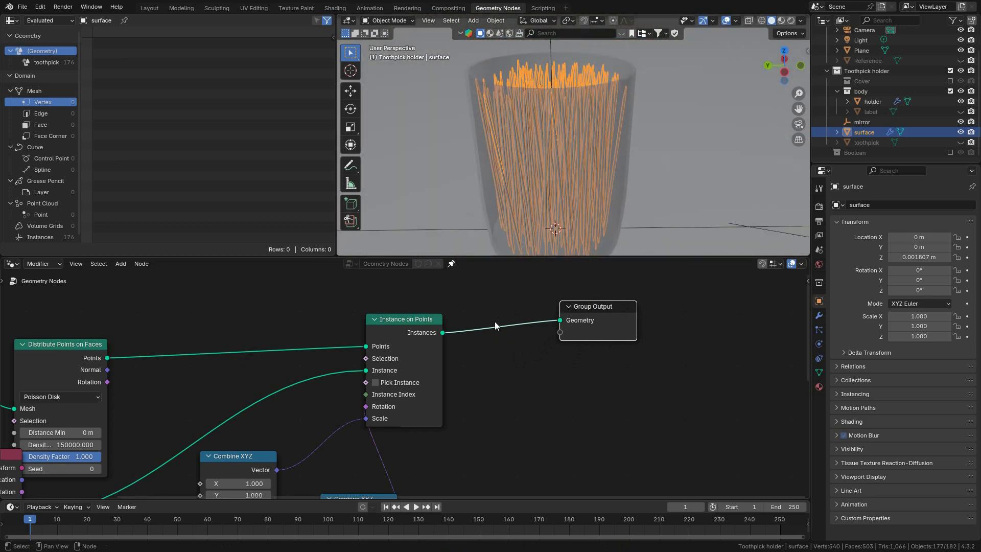
{"action": "middle_click_drag", "start_coordinate": [521, 156], "coordinate": [462, 134]}
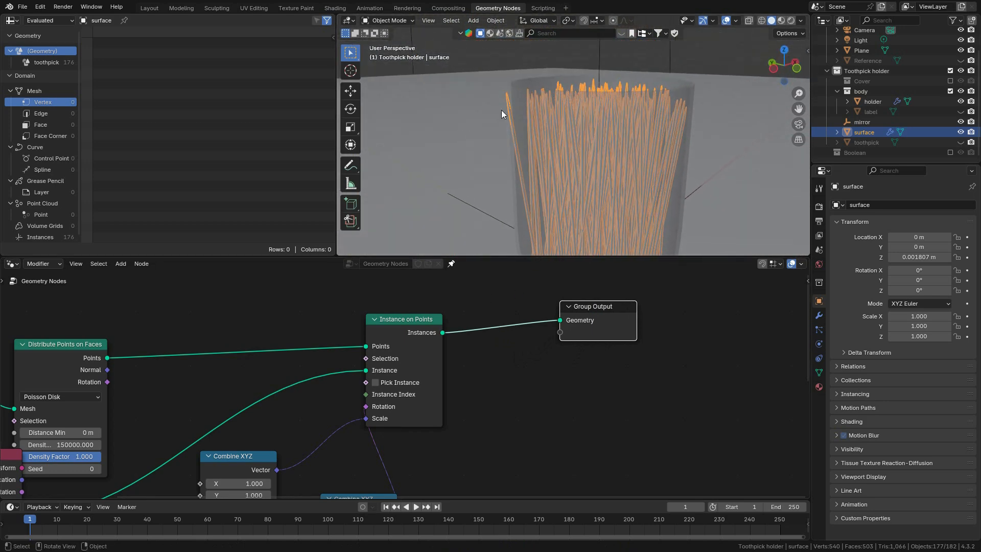
{"action": "middle_click_drag", "start_coordinate": [497, 425], "coordinate": [686, 263]}
{"action": "scroll", "coordinate": [659, 512], "scroll_direction": "up", "scroll_amount": 2}
{"action": "scroll", "coordinate": [521, 442], "scroll_direction": "up", "scroll_amount": 4}
{"action": "mouse_move", "coordinate": [463, 438]}
{"action": "left_mouse_down"}
{"action": "mouse_move", "coordinate": [490, 438]}
{"action": "mouse_move", "coordinate": [450, 438]}
{"action": "mouse_move", "coordinate": [452, 421]}
{"action": "mouse_move", "coordinate": [464, 423]}
{"action": "left_mouse_up"}
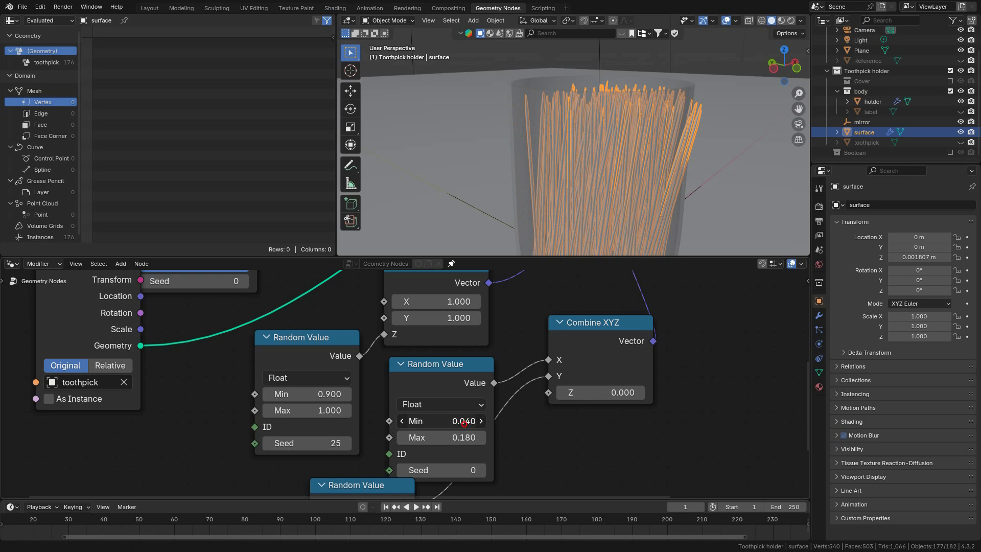
{"action": "left_click", "coordinate": [463, 422]}
{"action": "key", "text": "Return"}
{"action": "mouse_move", "coordinate": [463, 438]}
{"action": "left_mouse_down"}
{"action": "mouse_move", "coordinate": [444, 440]}
{"action": "mouse_move", "coordinate": [455, 439]}
{"action": "left_mouse_up"}
{"action": "left_click_drag", "start_coordinate": [325, 394], "coordinate": [312, 398]}
Bring the Y rotation's Random Value node beside the X one and set its Min to -0.03 and Max to 0.12.
{"action": "middle_click_drag", "start_coordinate": [541, 425], "coordinate": [530, 389]}
{"action": "left_click_drag", "start_coordinate": [350, 467], "coordinate": [495, 446]}
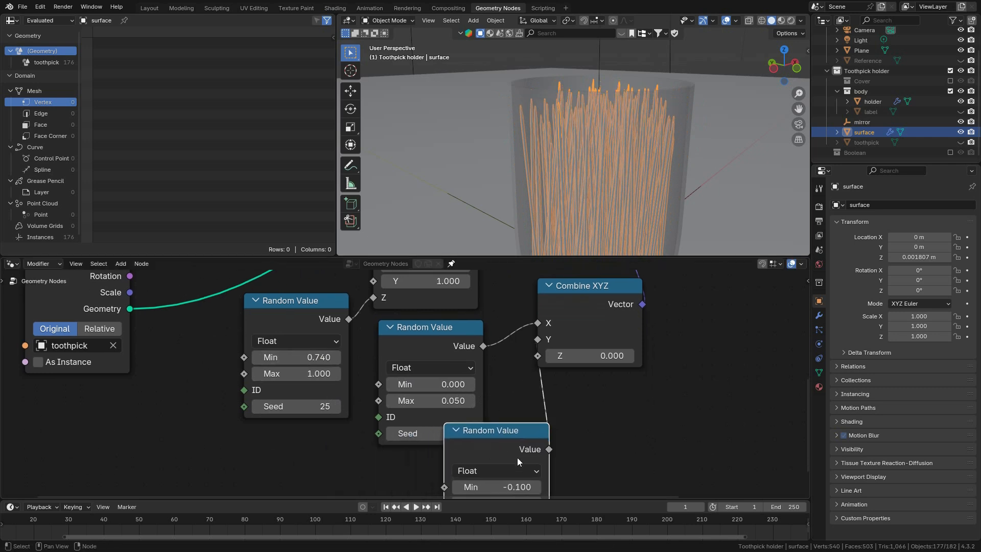
{"action": "middle_click_drag", "start_coordinate": [524, 484], "coordinate": [522, 420]}
{"action": "key", "text": "Return"}
{"action": "left_click_drag", "start_coordinate": [520, 423], "coordinate": [534, 437]}
{"action": "middle_click_drag", "start_coordinate": [606, 204], "coordinate": [487, 142]}
{"action": "scroll", "coordinate": [580, 386], "scroll_direction": "down", "scroll_amount": 1}
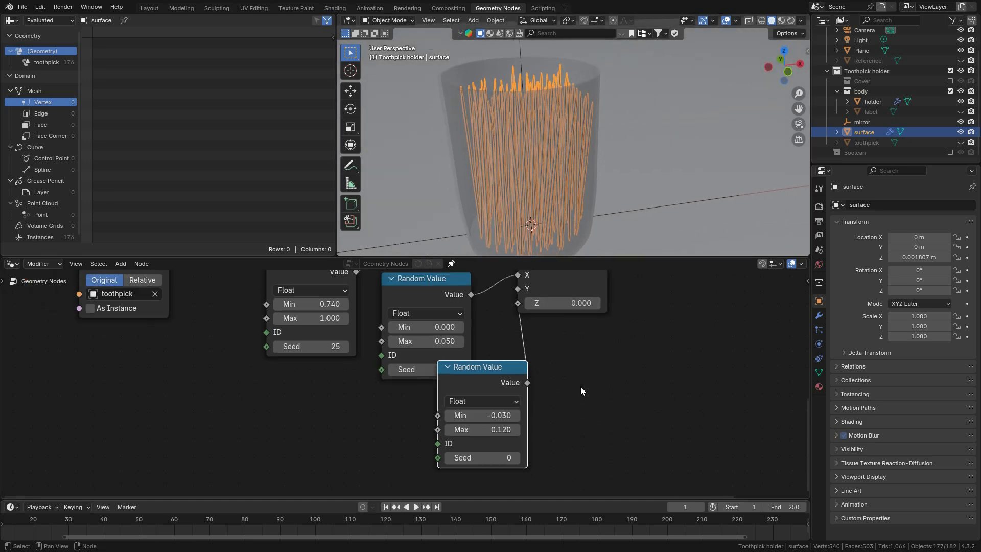
Move the Y rotation's Random Value node clear of the rotation Combine XYZ link and shift Group Output away from Instance on Points.
{"action": "scroll", "coordinate": [487, 395], "scroll_direction": "down", "scroll_amount": 2}
{"action": "left_click_drag", "start_coordinate": [440, 380], "coordinate": [376, 387]}
{"action": "middle_click_drag", "start_coordinate": [600, 351], "coordinate": [596, 418]}
{"action": "scroll", "coordinate": [602, 404], "scroll_direction": "up", "scroll_amount": 2}
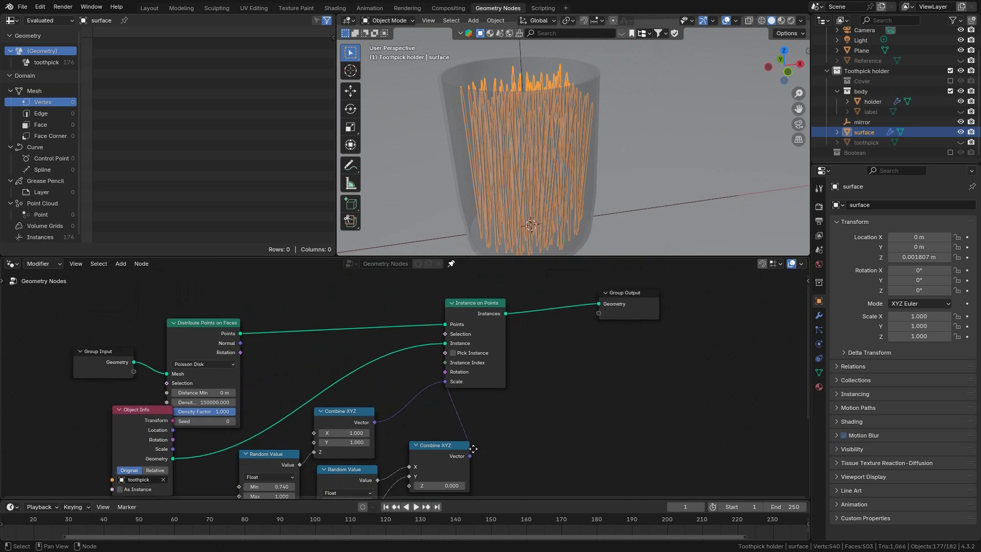
{"action": "left_click_drag", "start_coordinate": [591, 299], "coordinate": [629, 327]}
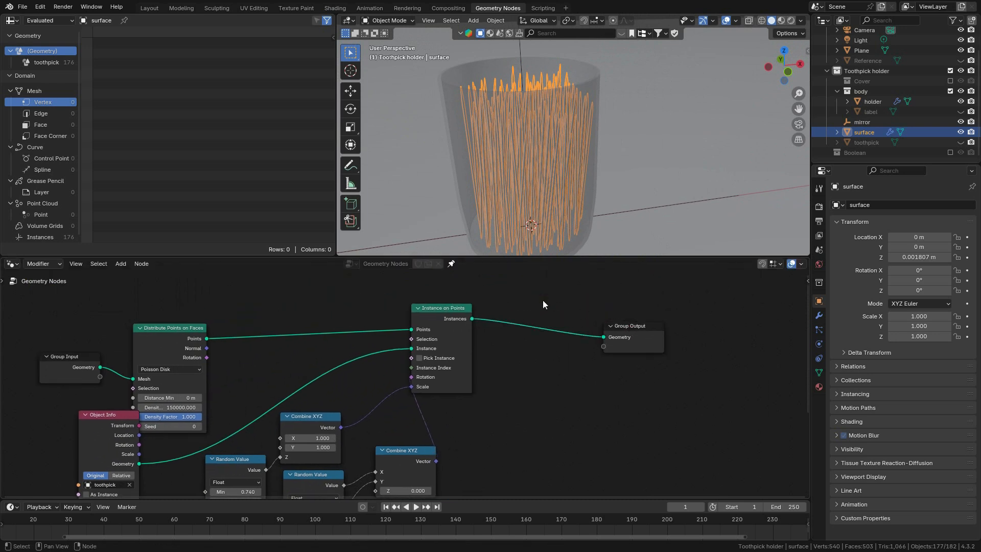
Insert a Set Material node into the link between Instance on Points and Group Output.
{"action": "key", "text": "shift+a"}
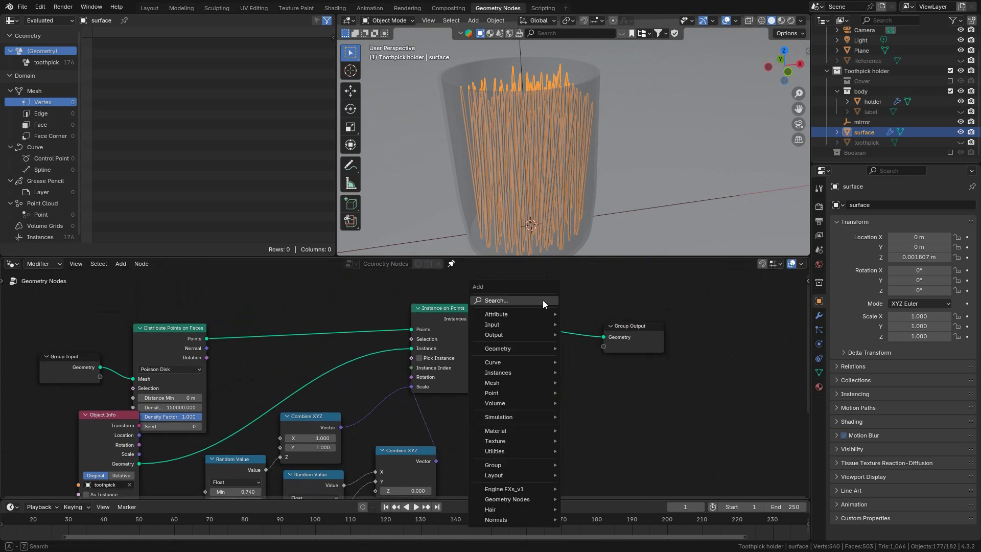
{"action": "type", "text": "set"}
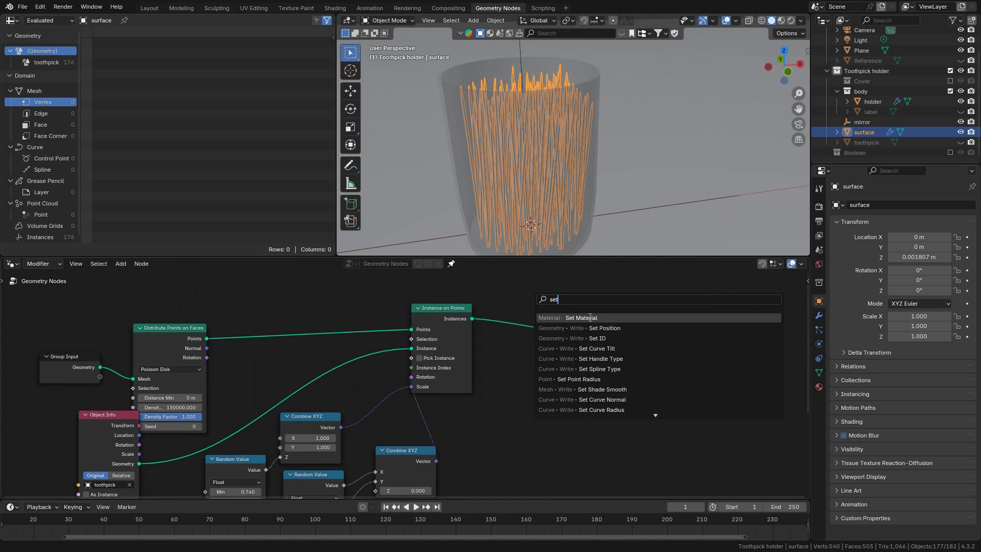
{"action": "left_click", "coordinate": [591, 318]}
{"action": "left_click", "coordinate": [547, 355]}
{"action": "scroll", "coordinate": [548, 355], "scroll_direction": "up", "scroll_amount": 1}
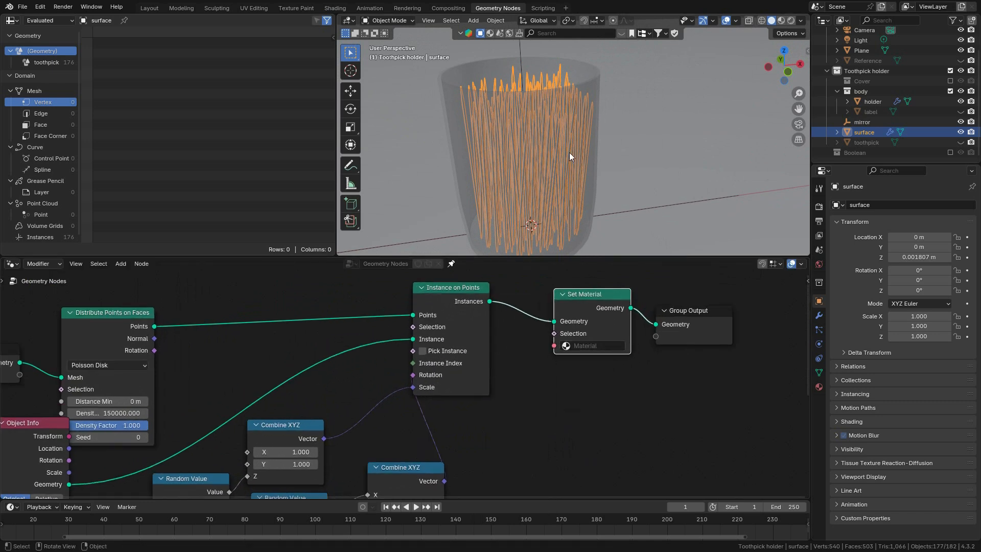
{"action": "left_click_drag", "start_coordinate": [620, 318], "coordinate": [593, 317]}
{"action": "scroll", "coordinate": [535, 189], "scroll_direction": "down", "scroll_amount": 2}
{"action": "middle_click_drag", "start_coordinate": [536, 189], "coordinate": [639, 216], "text": "shift"}
{"action": "scroll", "coordinate": [605, 227], "scroll_direction": "up", "scroll_amount": 5}
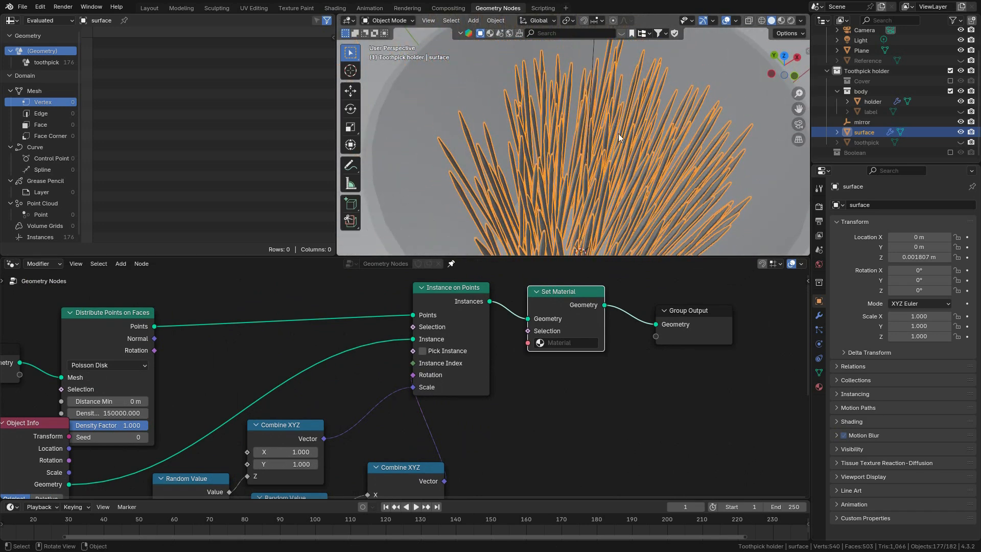
{"action": "scroll", "coordinate": [607, 319], "scroll_direction": "down", "scroll_amount": 3}
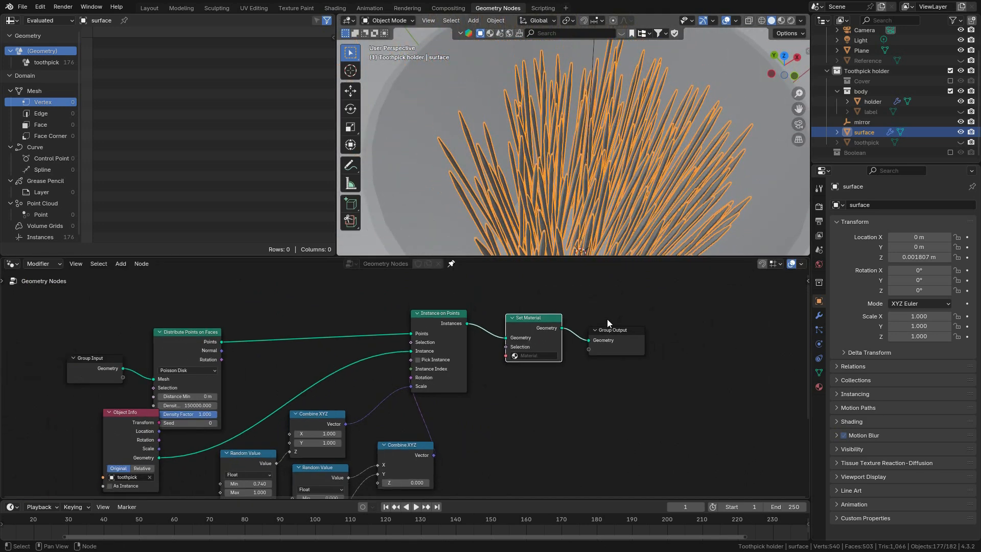
{"action": "middle_click_drag", "start_coordinate": [581, 346], "coordinate": [553, 360]}
{"action": "scroll", "coordinate": [557, 360], "scroll_direction": "up", "scroll_amount": 2}
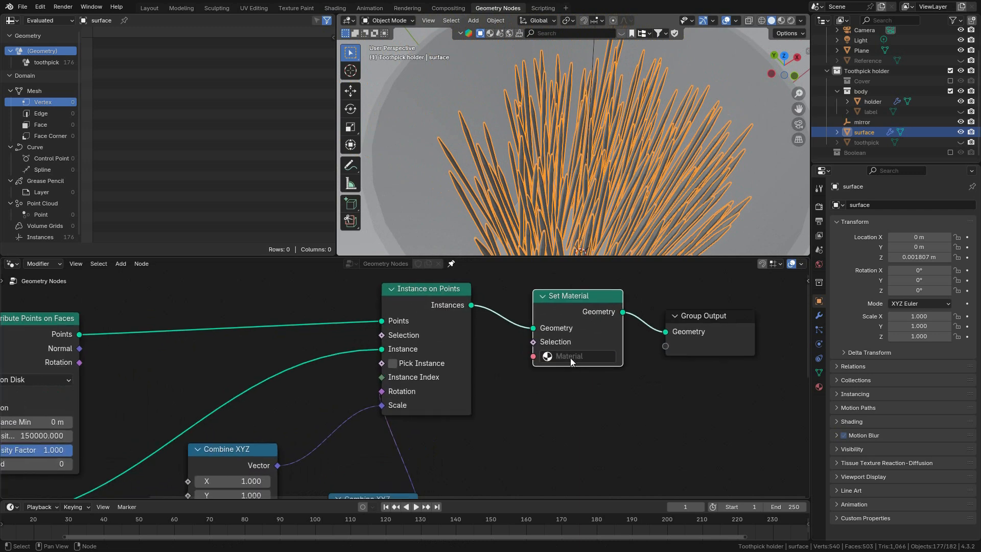
Save toothpick_holder.blend after looking over the Set Material connection and the toothpicks inside the holder.
{"action": "scroll", "coordinate": [563, 358], "scroll_direction": "down", "scroll_amount": 3}
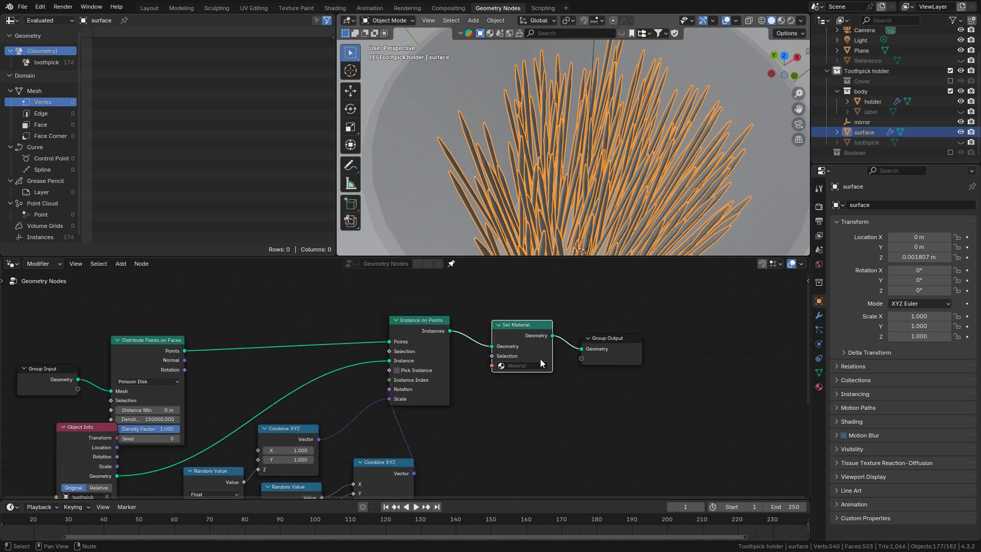
{"action": "scroll", "coordinate": [507, 375], "scroll_direction": "up", "scroll_amount": 1}
{"action": "middle_click_drag", "start_coordinate": [507, 376], "coordinate": [594, 333]}
{"action": "scroll", "coordinate": [587, 357], "scroll_direction": "up", "scroll_amount": 2}
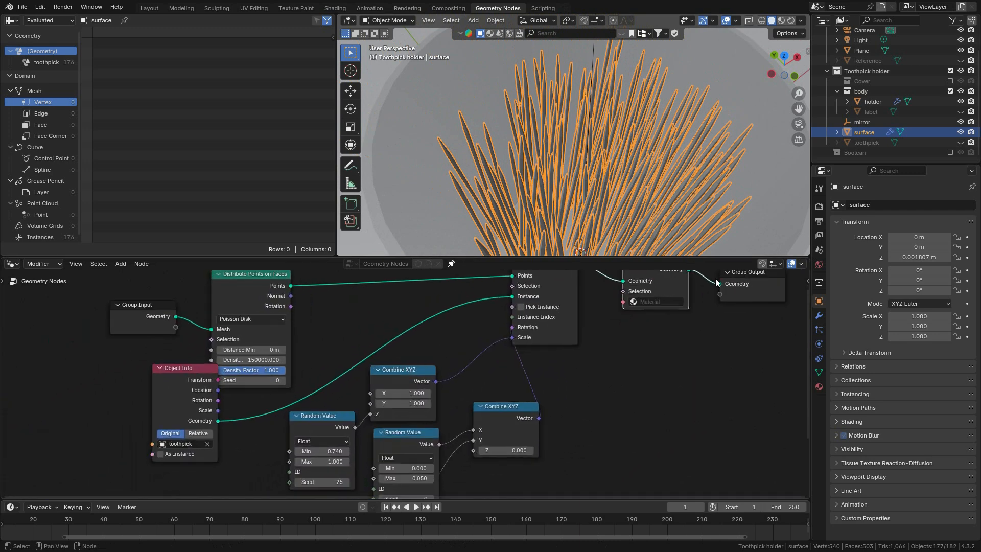
{"action": "scroll", "coordinate": [625, 174], "scroll_direction": "down", "scroll_amount": 5}
{"action": "middle_click_drag", "start_coordinate": [622, 183], "coordinate": [624, 140]}
{"action": "scroll", "coordinate": [624, 141], "scroll_direction": "up", "scroll_amount": 4}
{"action": "key", "text": "ctrl+s"}
{"action": "scroll", "coordinate": [630, 173], "scroll_direction": "up", "scroll_amount": 2}
{"action": "middle_click_drag", "start_coordinate": [629, 202], "coordinate": [608, 118], "text": "shift"}
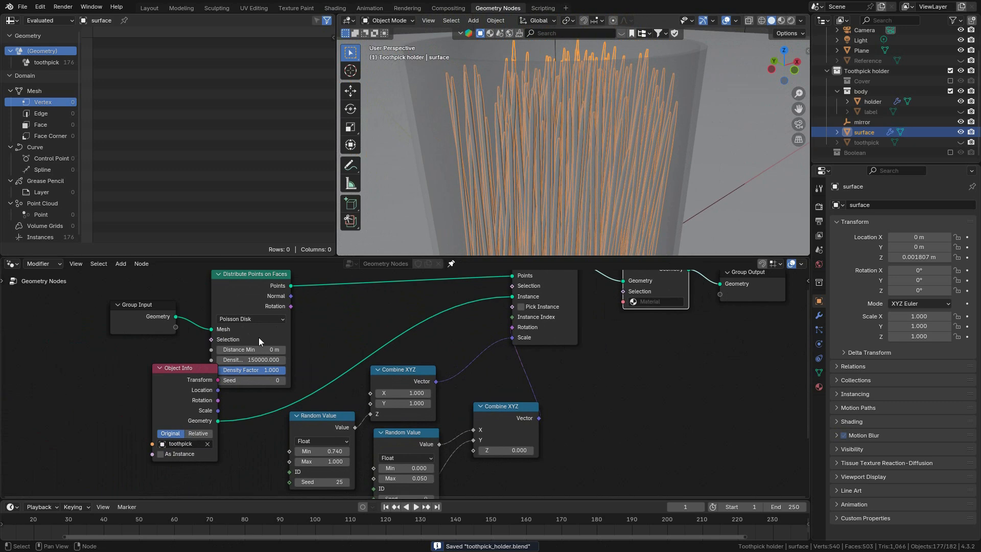
Show the surface object's modifiers and move the Object Info and Group Input nodes clear of Distribute Points on Faces.
{"action": "left_click_drag", "start_coordinate": [207, 368], "coordinate": [213, 391]}
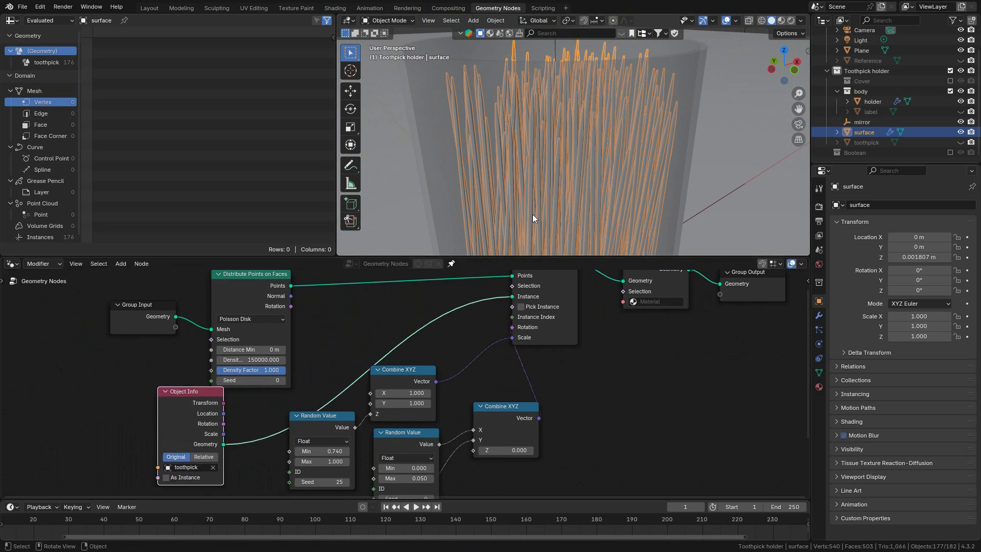
{"action": "scroll", "coordinate": [587, 143], "scroll_direction": "down", "scroll_amount": 2}
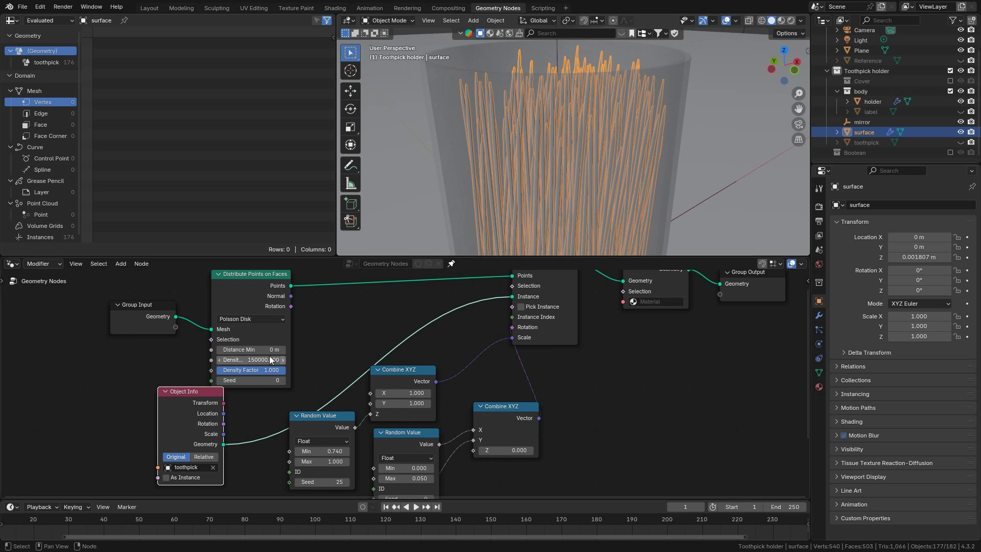
{"action": "left_click", "coordinate": [819, 316]}
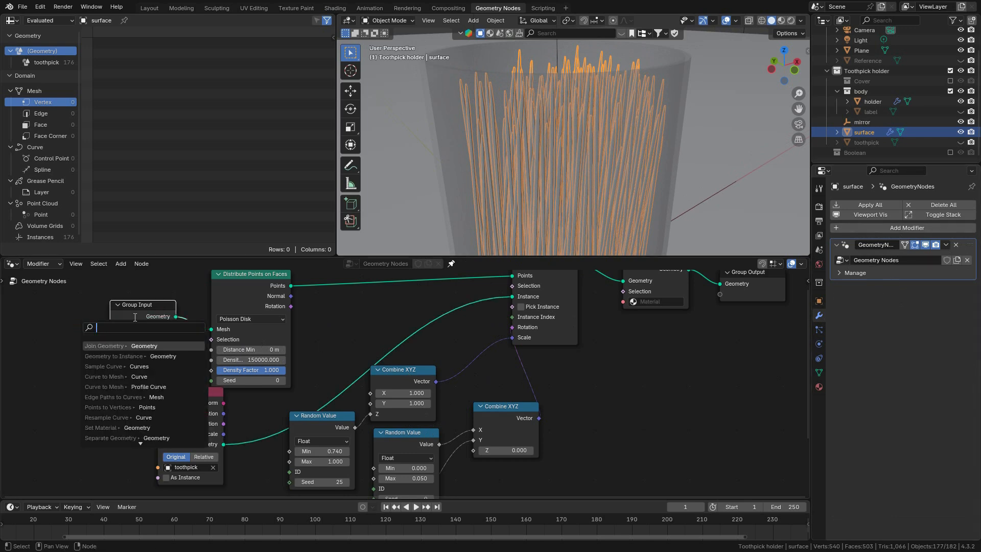
{"action": "left_click_drag", "start_coordinate": [136, 317], "coordinate": [72, 327]}
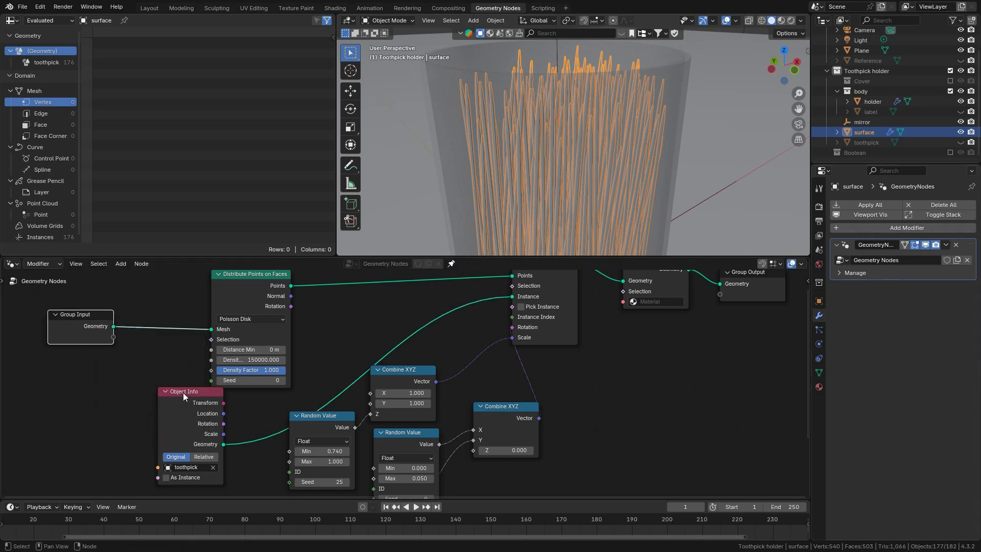
{"action": "left_click_drag", "start_coordinate": [183, 394], "coordinate": [183, 408]}
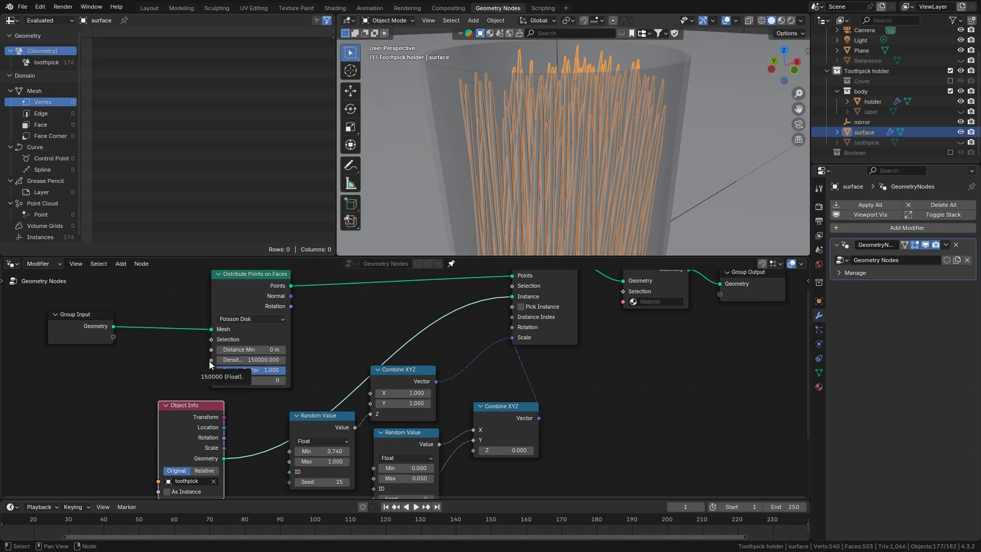
Expose Density Max of Distribute Points on Faces as a group input and set it to 200000 on the modifier.
{"action": "left_click_drag", "start_coordinate": [212, 361], "coordinate": [114, 337]}
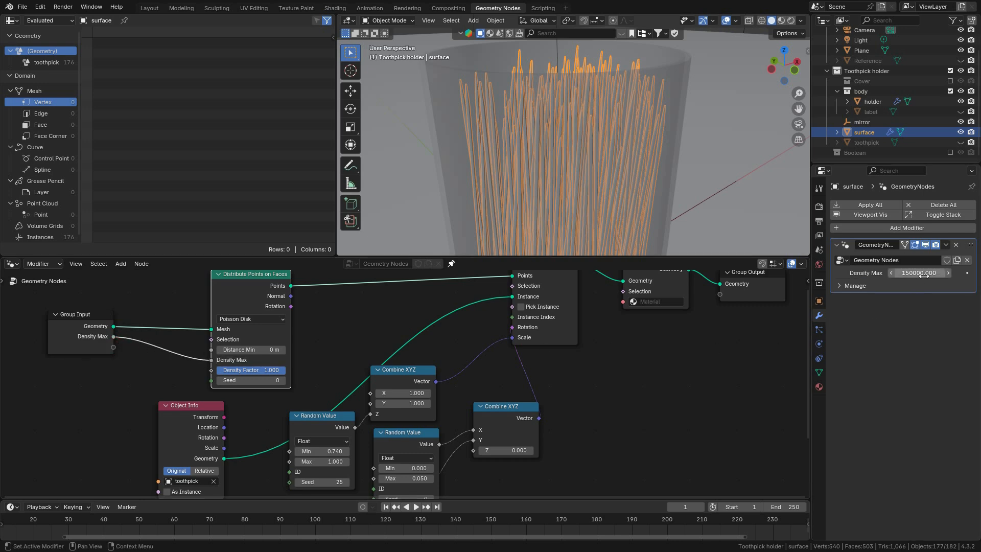
{"action": "left_click_drag", "start_coordinate": [920, 273], "coordinate": [924, 275]}
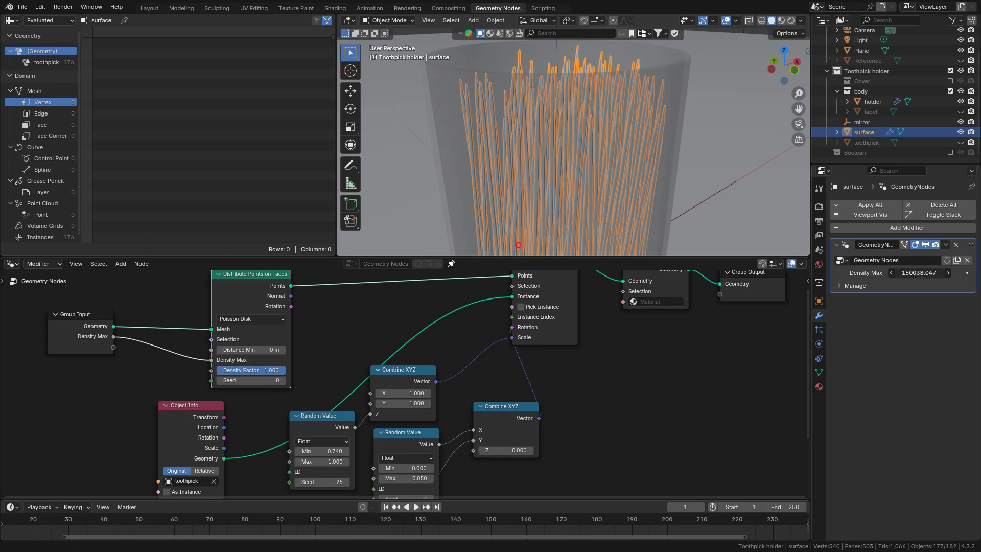
{"action": "left_click", "coordinate": [924, 274]}
{"action": "type", "text": "200000"}
{"action": "key", "text": "Return"}
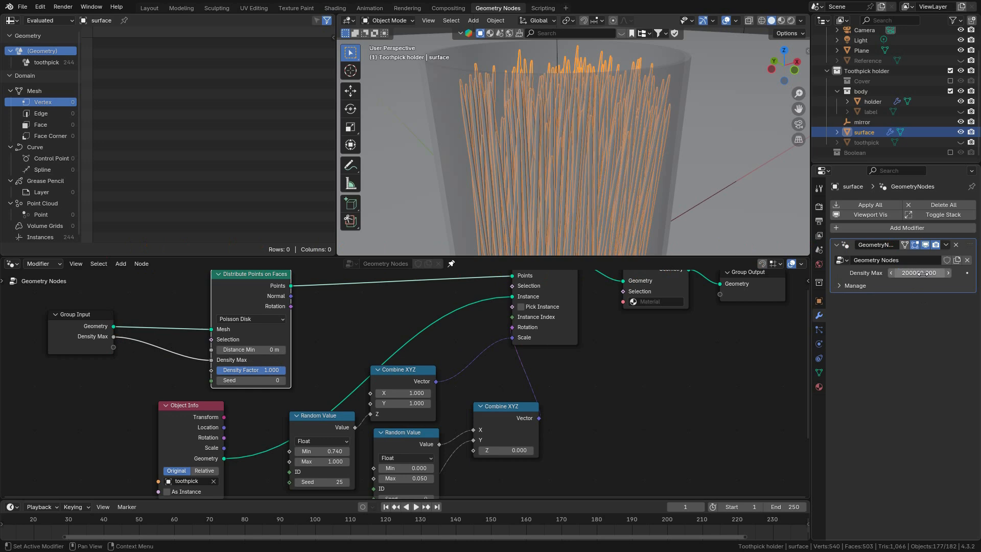
Save the file and move the Group Input node farther away from Distribute Points on Faces.
{"action": "scroll", "coordinate": [582, 162], "scroll_direction": "down", "scroll_amount": 3}
{"action": "middle_click_drag", "start_coordinate": [438, 333], "coordinate": [467, 373]}
{"action": "key", "text": "ctrl+s"}
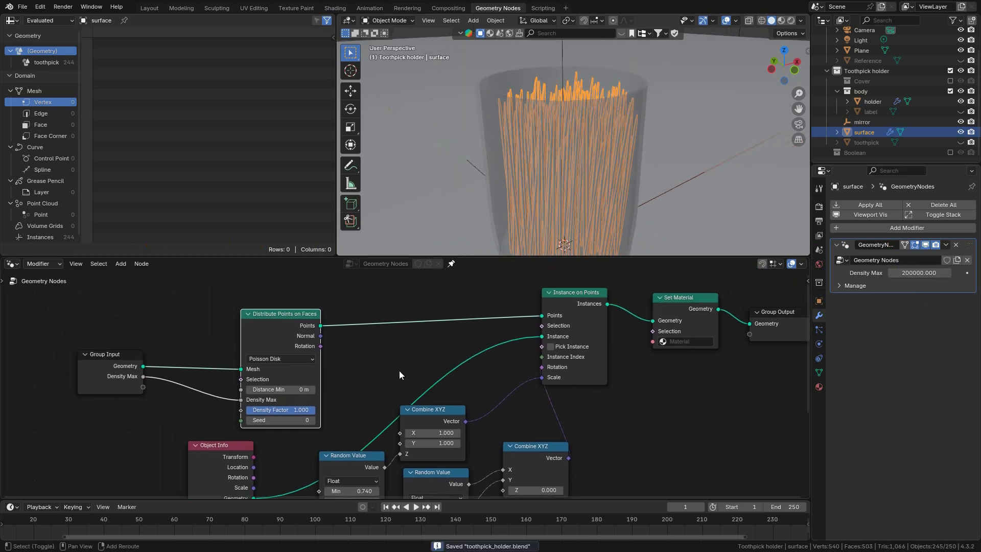
{"action": "middle_click_drag", "start_coordinate": [400, 370], "coordinate": [460, 309]}
{"action": "left_click_drag", "start_coordinate": [162, 310], "coordinate": [130, 346]}
{"action": "scroll", "coordinate": [746, 286], "scroll_direction": "down", "scroll_amount": 1}
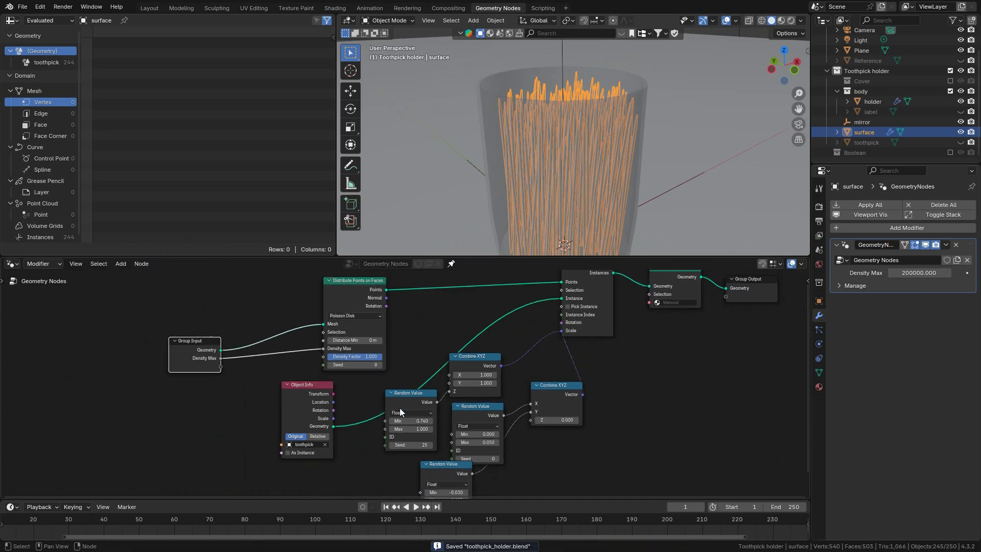
Expose the Object Info node's Object socket as a group input.
{"action": "middle_click_drag", "start_coordinate": [345, 402], "coordinate": [466, 375]}
{"action": "scroll", "coordinate": [471, 391], "scroll_direction": "up", "scroll_amount": 6}
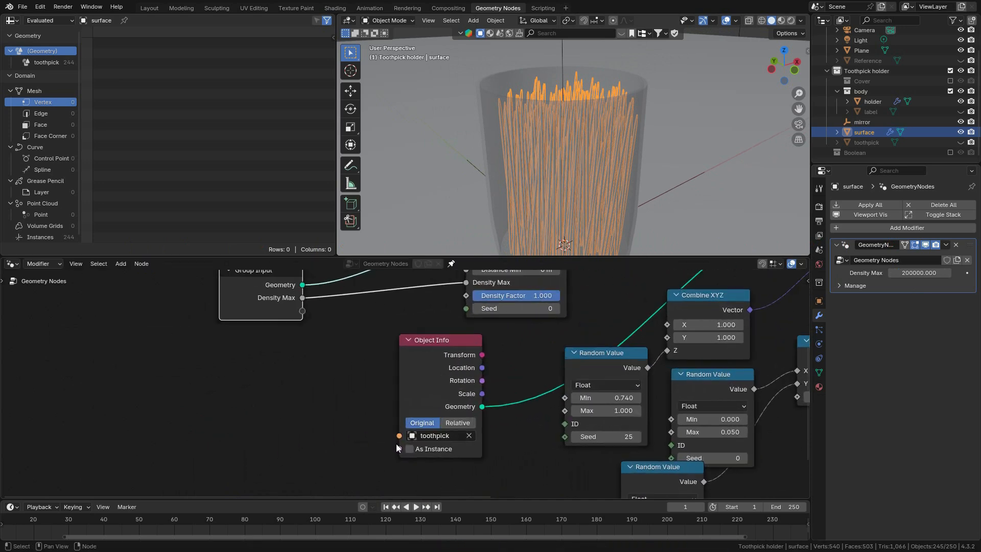
{"action": "left_click_drag", "start_coordinate": [400, 435], "coordinate": [303, 311]}
{"action": "middle_click_drag", "start_coordinate": [588, 402], "coordinate": [403, 419]}
{"action": "scroll", "coordinate": [444, 418], "scroll_direction": "down", "scroll_amount": 1}
{"action": "middle_click_drag", "start_coordinate": [483, 423], "coordinate": [449, 426]}
{"action": "scroll", "coordinate": [500, 396], "scroll_direction": "up", "scroll_amount": 1}
{"action": "scroll", "coordinate": [480, 399], "scroll_direction": "down", "scroll_amount": 2}
{"action": "scroll", "coordinate": [450, 412], "scroll_direction": "up", "scroll_amount": 2}
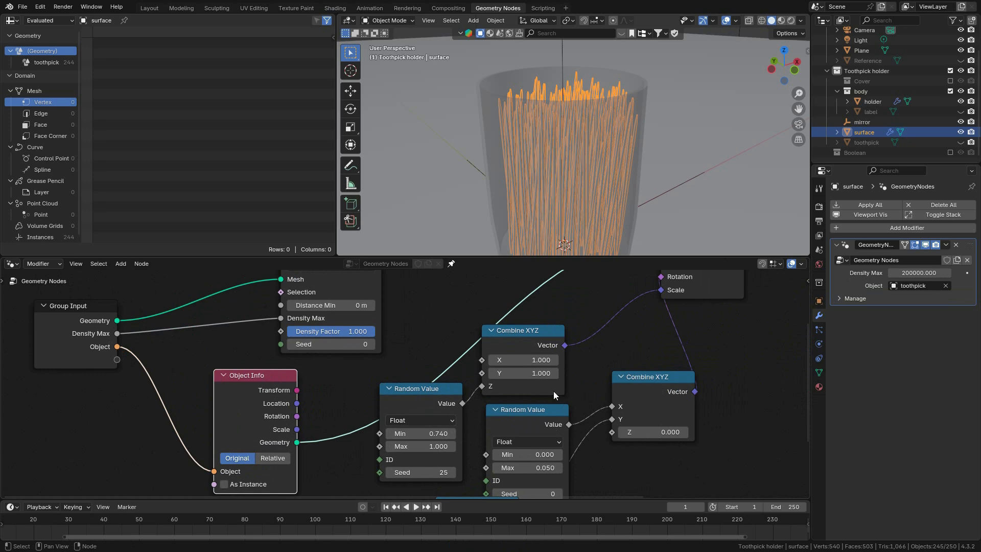
Rename the Density Max group socket as No_of_tpicks.
{"action": "key", "text": "n"}
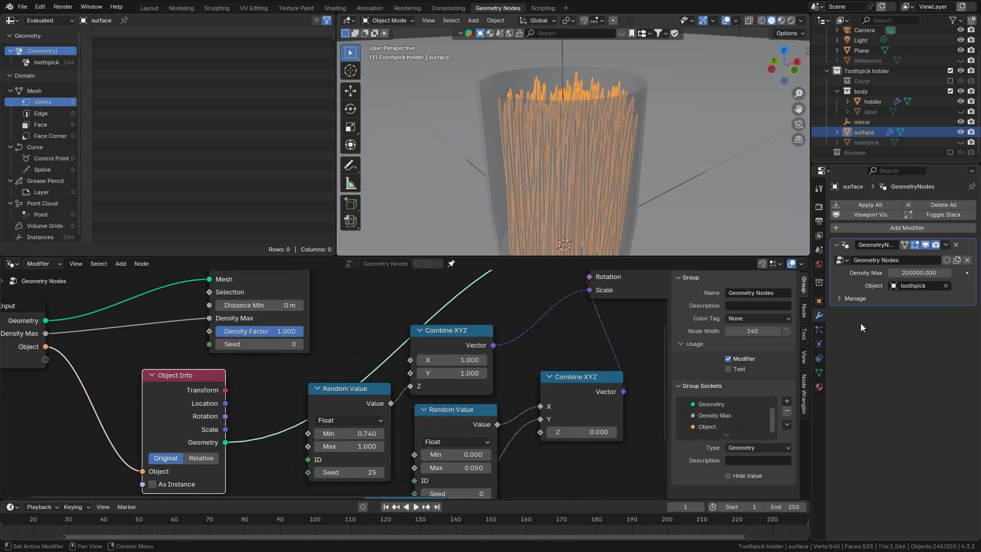
{"action": "double_click", "coordinate": [722, 415]}
{"action": "type", "text": "No"}
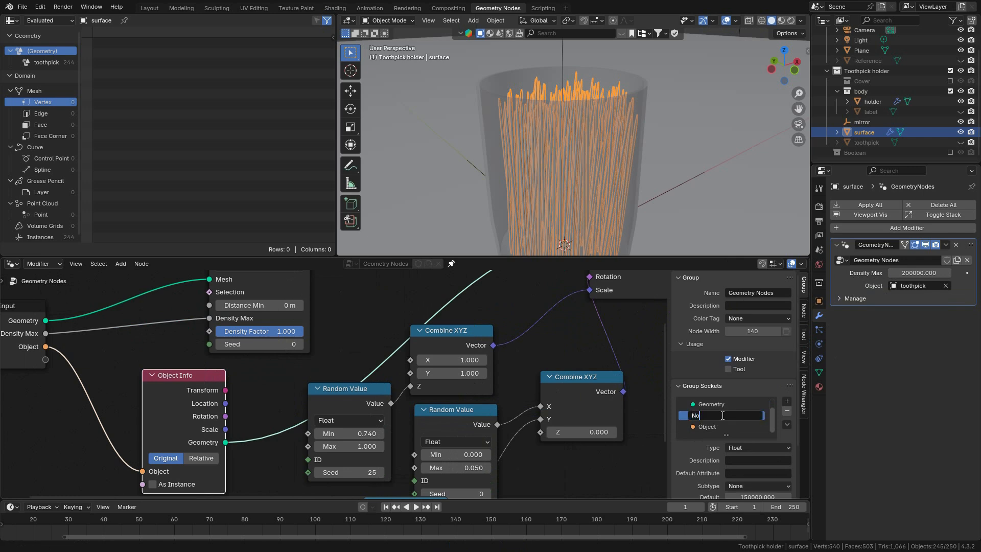
{"action": "type", "text": "_of_tpicks"}
{"action": "key", "text": "Return"}
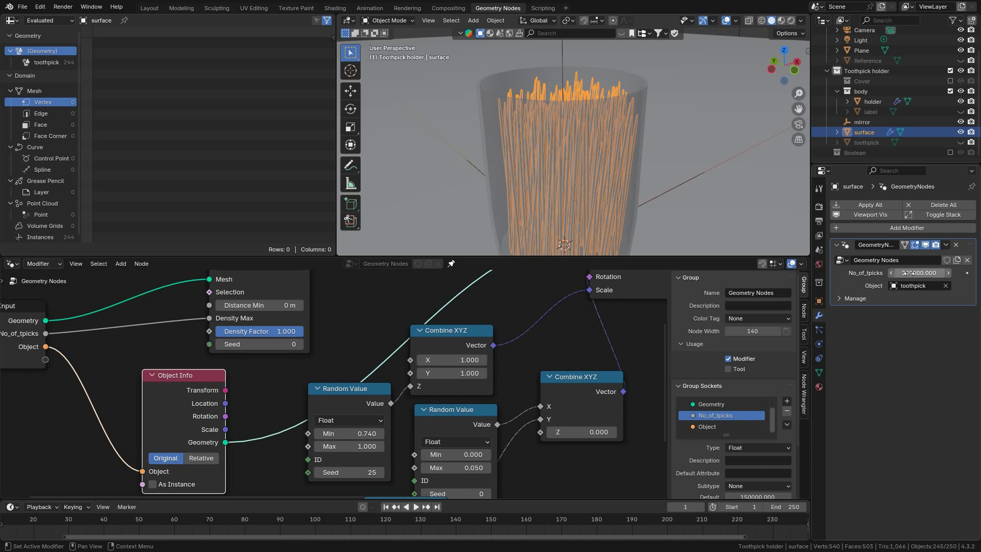
Examine the node tree from Group Input through Object Info and the Random Value nodes to Instance on Points.
{"action": "scroll", "coordinate": [507, 404], "scroll_direction": "down", "scroll_amount": 2}
{"action": "middle_click_drag", "start_coordinate": [507, 403], "coordinate": [600, 391]}
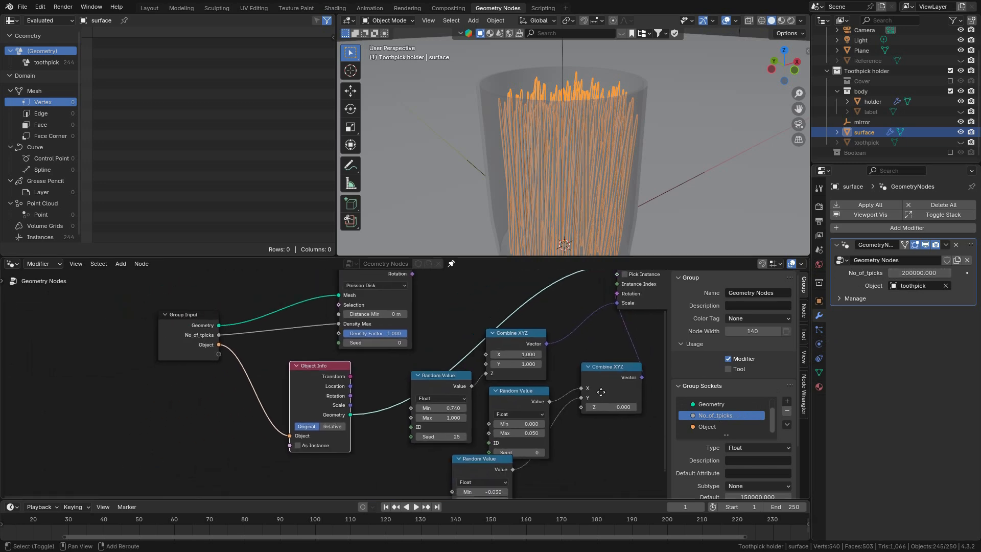
{"action": "scroll", "coordinate": [377, 415], "scroll_direction": "up", "scroll_amount": 3}
{"action": "middle_click_drag", "start_coordinate": [376, 415], "coordinate": [434, 410]}
{"action": "scroll", "coordinate": [430, 405], "scroll_direction": "up", "scroll_amount": 2}
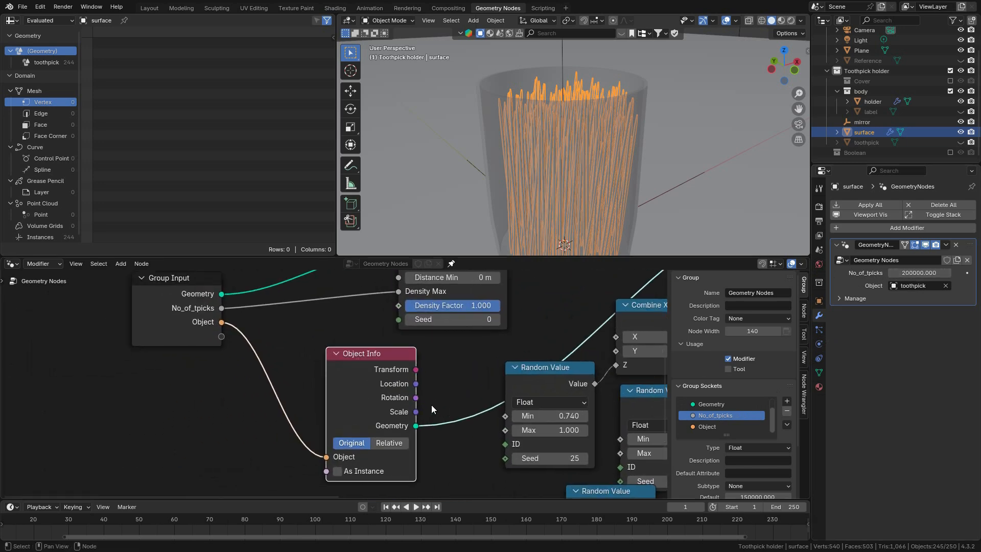
{"action": "scroll", "coordinate": [432, 404], "scroll_direction": "down", "scroll_amount": 2}
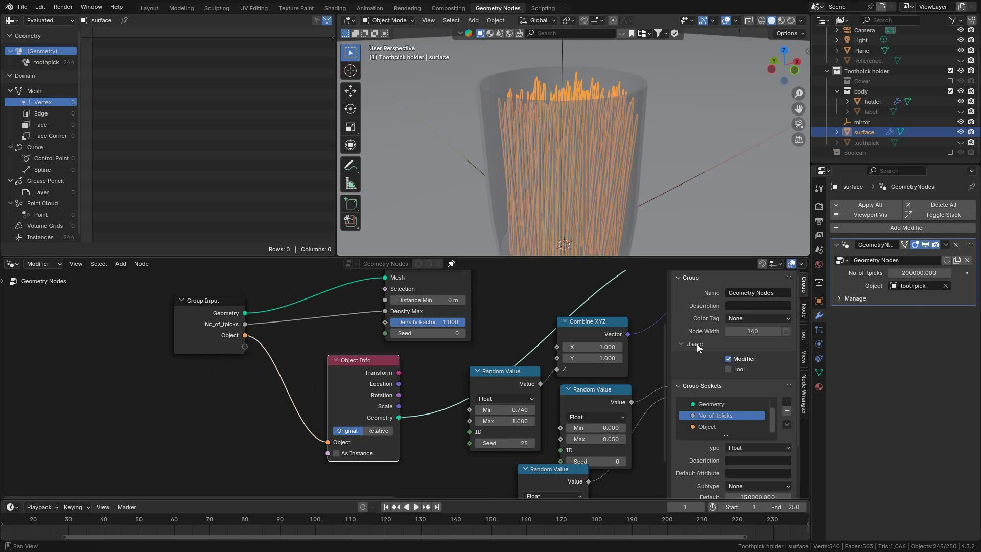
{"action": "middle_click_drag", "start_coordinate": [445, 422], "coordinate": [342, 428]}
{"action": "middle_click_drag", "start_coordinate": [405, 416], "coordinate": [503, 374], "text": "shift"}
{"action": "scroll", "coordinate": [514, 422], "scroll_direction": "down", "scroll_amount": 2}
{"action": "scroll", "coordinate": [502, 401], "scroll_direction": "up", "scroll_amount": 3}
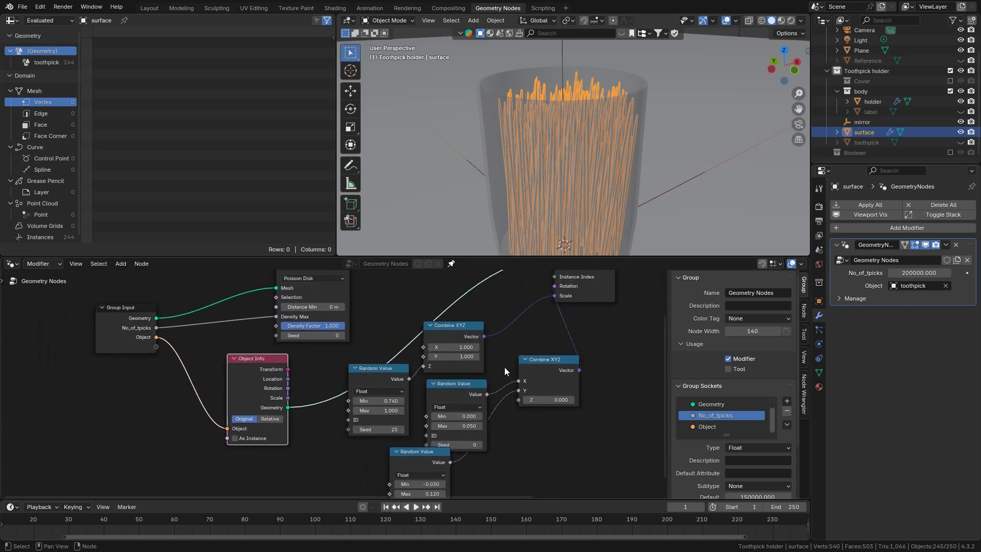
{"action": "scroll", "coordinate": [505, 366], "scroll_direction": "up", "scroll_amount": 2}
{"action": "middle_click_drag", "start_coordinate": [517, 430], "coordinate": [477, 429]}
{"action": "scroll", "coordinate": [532, 414], "scroll_direction": "down", "scroll_amount": 6}
{"action": "middle_click_drag", "start_coordinate": [548, 382], "coordinate": [548, 412]}
{"action": "scroll", "coordinate": [548, 413], "scroll_direction": "up", "scroll_amount": 3}
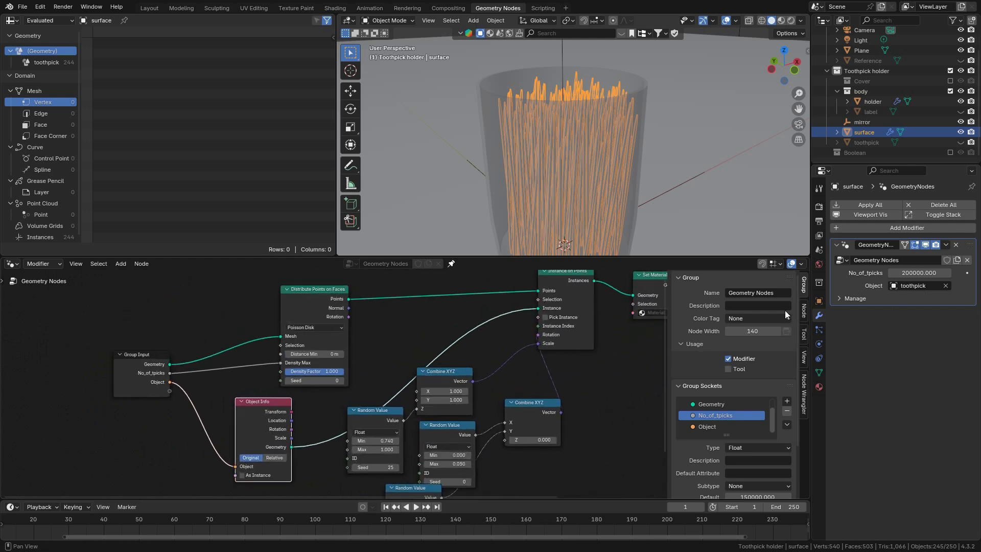
Rename the Object group socket as Object Instance and deselect the Object Info node.
{"action": "double_click", "coordinate": [711, 427]}
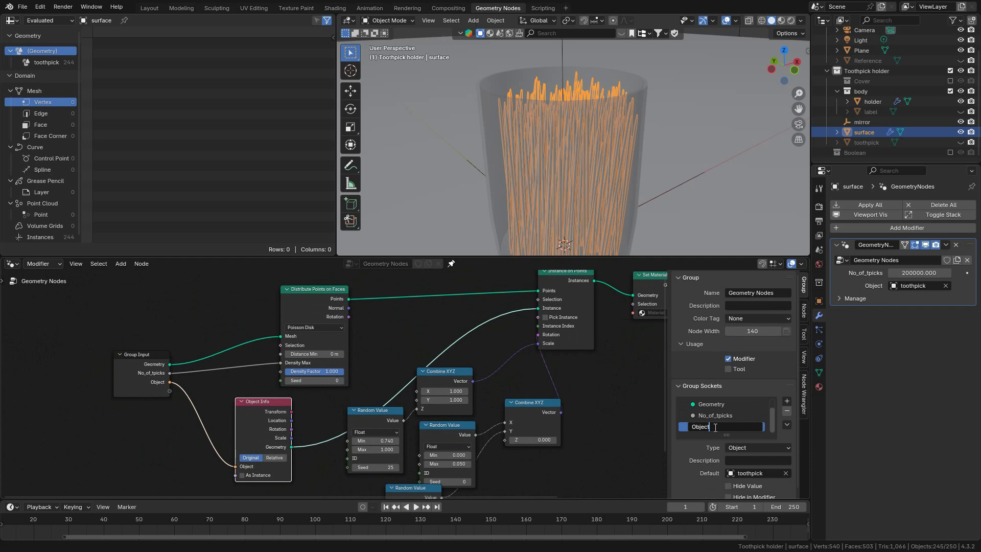
{"action": "type", "text": "Instance"}
{"action": "key", "text": "Return"}
{"action": "middle_click_drag", "start_coordinate": [457, 414], "coordinate": [507, 374]}
{"action": "left_click", "coordinate": [424, 347]}
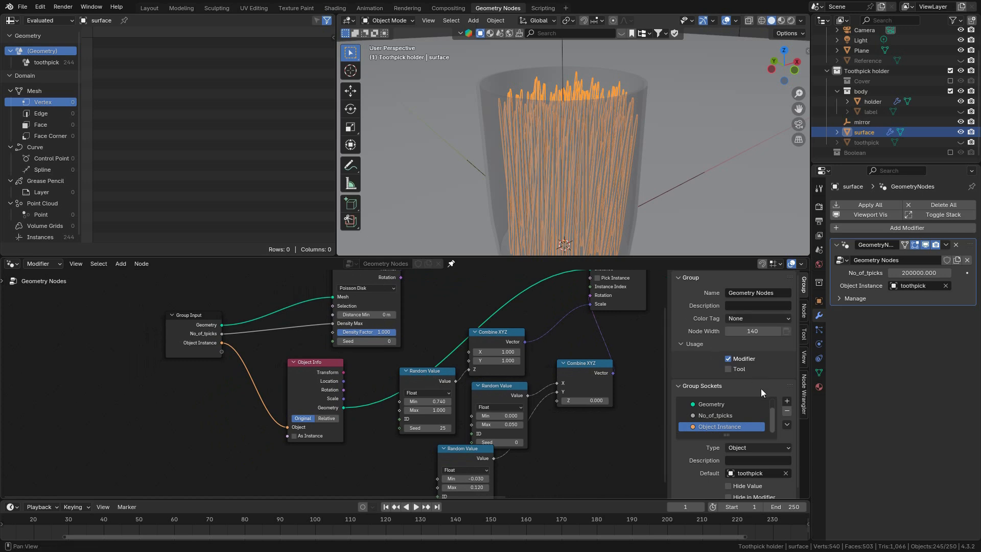
{"action": "scroll", "coordinate": [762, 396], "scroll_direction": "up", "scroll_amount": 1}
{"action": "key", "text": "n"}
{"action": "key", "text": "n"}
{"action": "key", "text": "n"}
{"action": "key", "text": "n"}
{"action": "key", "text": "n"}
{"action": "key", "text": "n"}
{"action": "key", "text": "n"}
{"action": "key", "text": "n"}
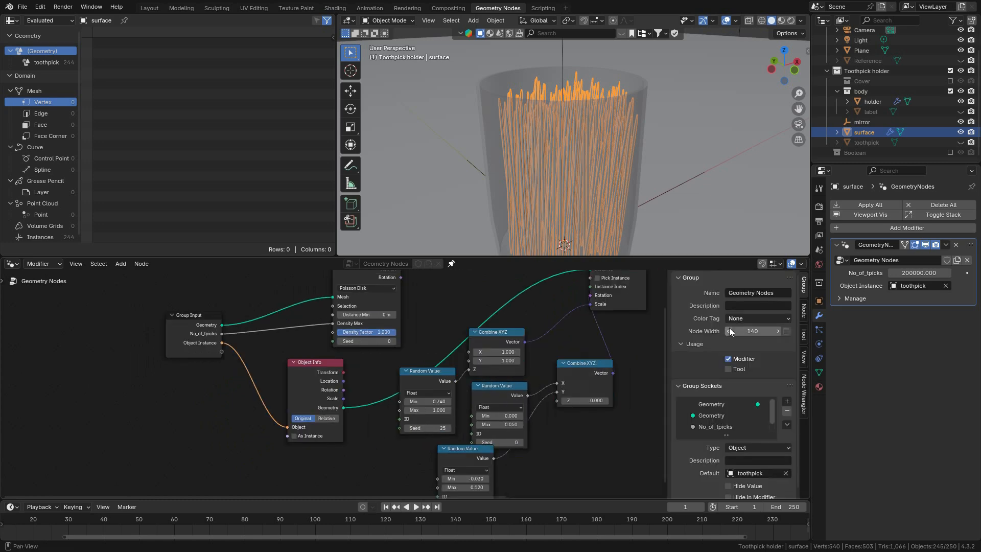
{"action": "scroll", "coordinate": [760, 374], "scroll_direction": "down", "scroll_amount": 2}
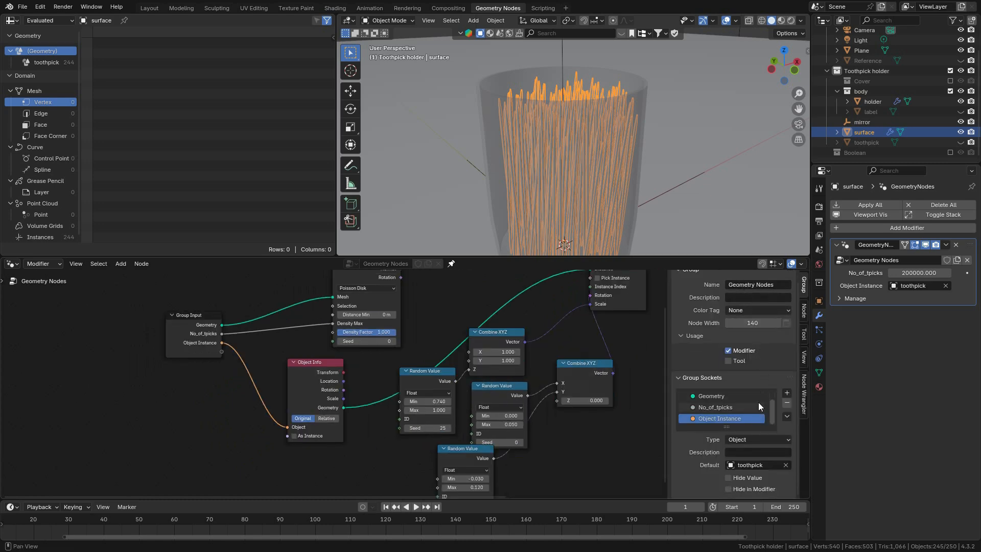
{"action": "scroll", "coordinate": [761, 449], "scroll_direction": "up", "scroll_amount": 1}
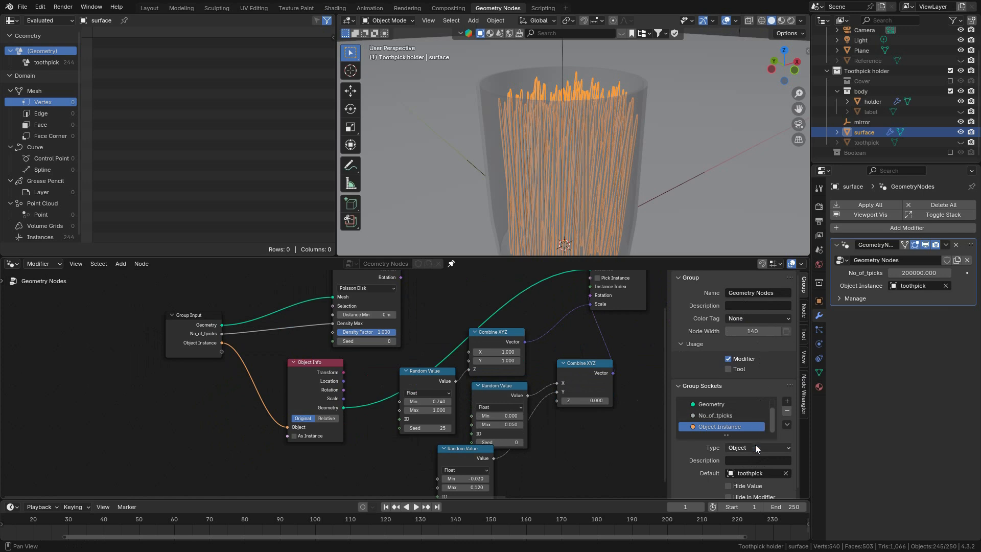
Rename the node group as Picks Generator.
{"action": "left_click", "coordinate": [768, 293]}
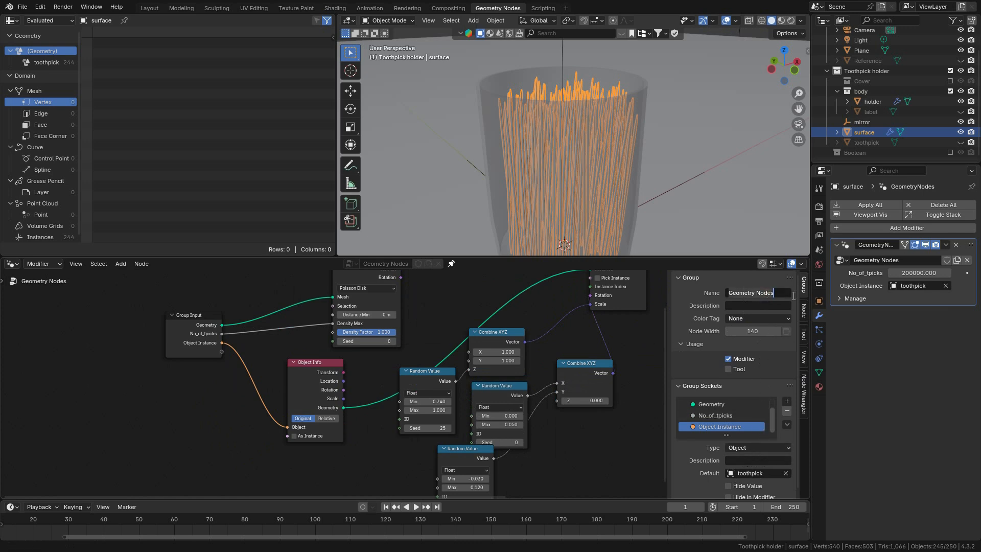
{"action": "type", "text": "Picks Generator"}
{"action": "key", "text": "Return"}
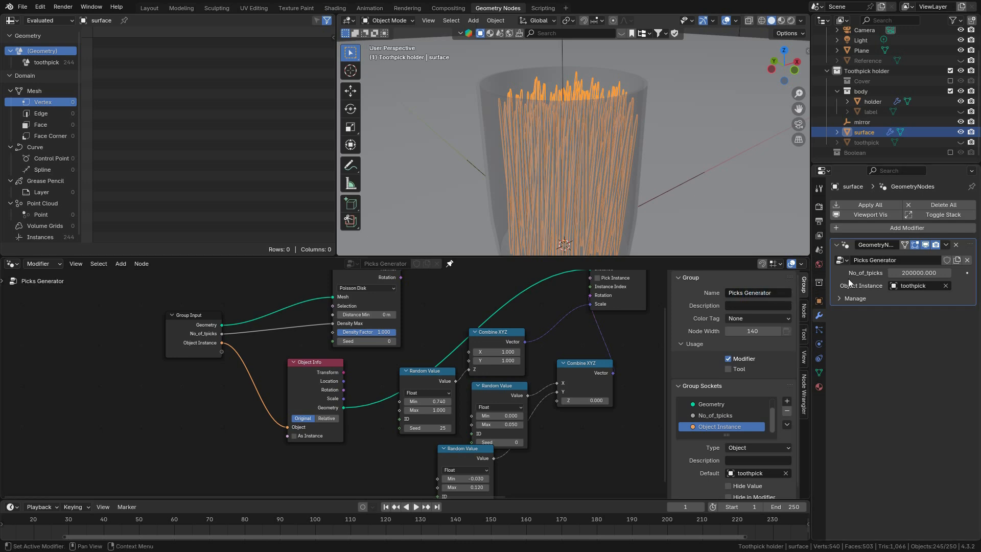
Space out the two rotation Random Value nodes and shift Group Input farther from Object Info.
{"action": "scroll", "coordinate": [474, 376], "scroll_direction": "up", "scroll_amount": 2}
{"action": "scroll", "coordinate": [459, 381], "scroll_direction": "down", "scroll_amount": 2}
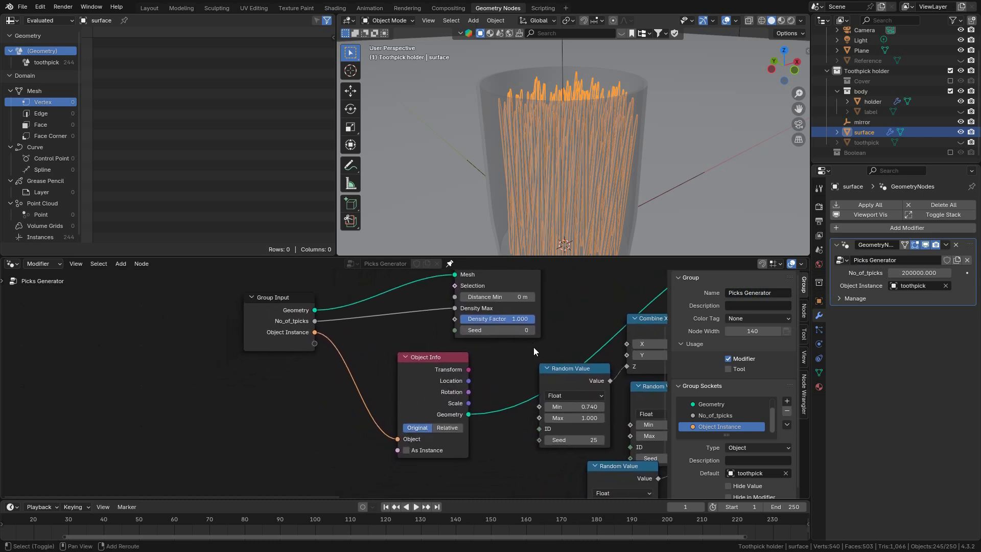
{"action": "left_click_drag", "start_coordinate": [536, 378], "coordinate": [535, 379]}
{"action": "left_click_drag", "start_coordinate": [506, 428], "coordinate": [548, 439]}
{"action": "left_click_drag", "start_coordinate": [528, 378], "coordinate": [523, 387]}
{"action": "scroll", "coordinate": [327, 389], "scroll_direction": "up", "scroll_amount": 1}
{"action": "left_click", "coordinate": [215, 309]}
{"action": "left_click_drag", "start_coordinate": [215, 308], "coordinate": [202, 321]}
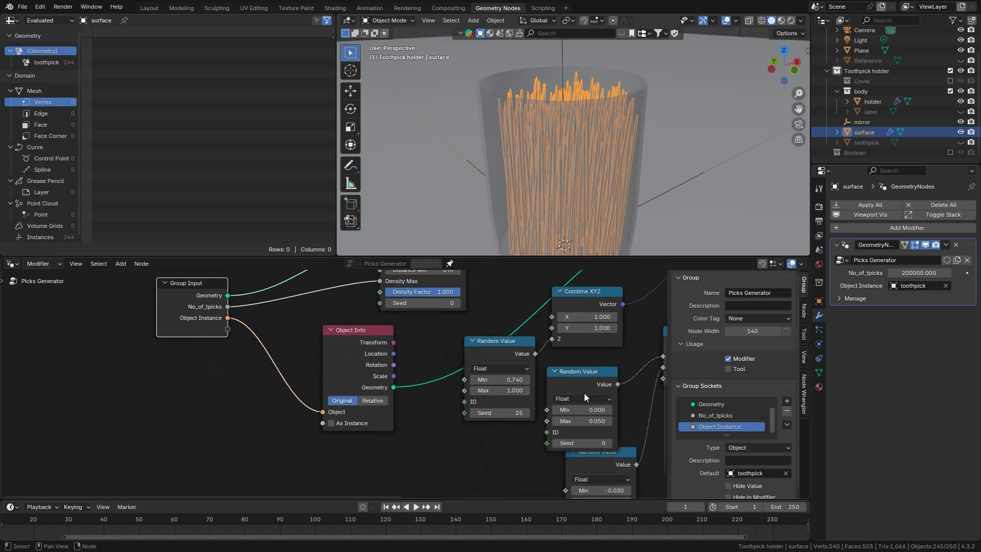
Expose the height Random Value node's Min as a group input and rename its socket Min height.
{"action": "left_click", "coordinate": [480, 359]}
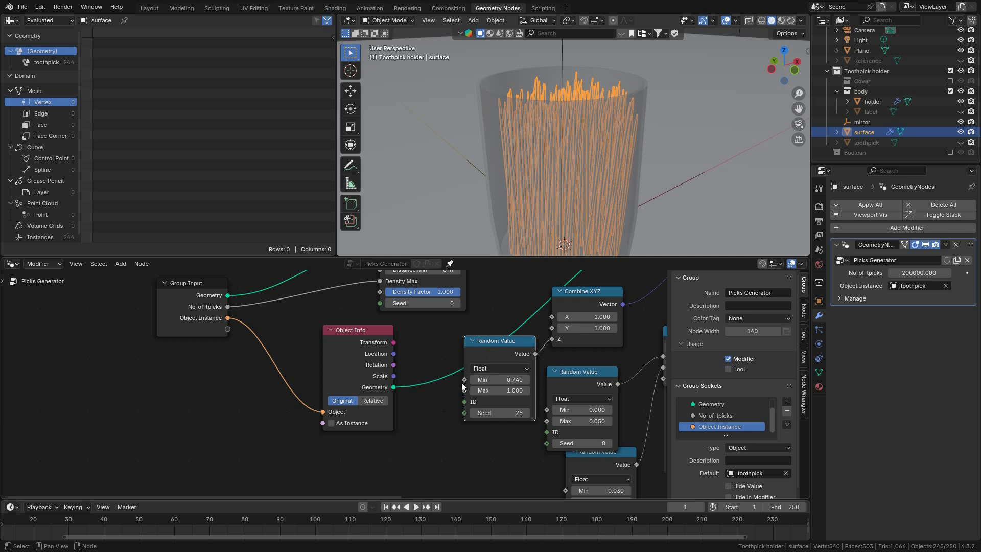
{"action": "left_click_drag", "start_coordinate": [464, 380], "coordinate": [217, 330]}
{"action": "scroll", "coordinate": [721, 419], "scroll_direction": "down", "scroll_amount": 1}
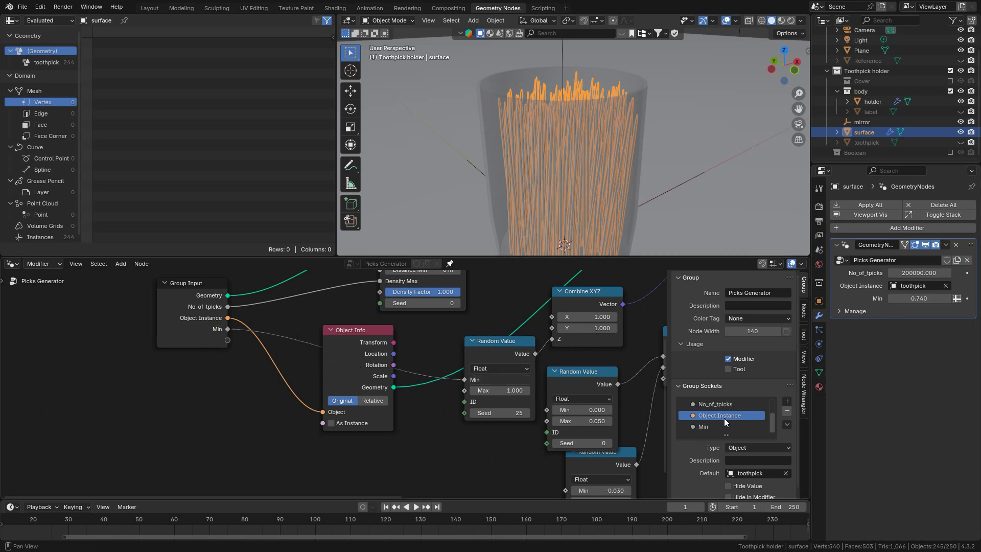
{"action": "double_click", "coordinate": [728, 426]}
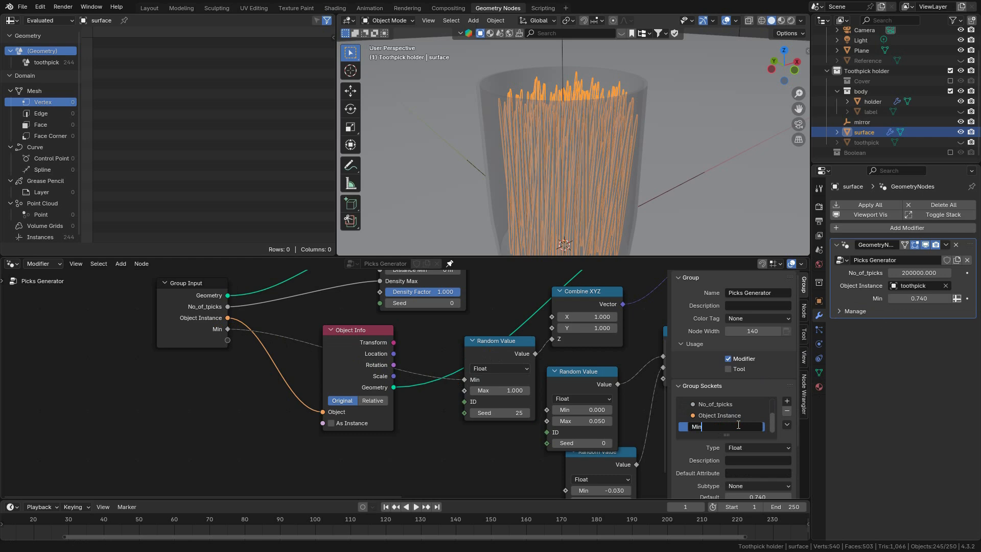
{"action": "type", "text": "height"}
{"action": "key", "text": "Return"}
Expose the height Random Value node's Max as a group input and rename its socket Max height.
{"action": "left_click_drag", "start_coordinate": [464, 390], "coordinate": [228, 340]}
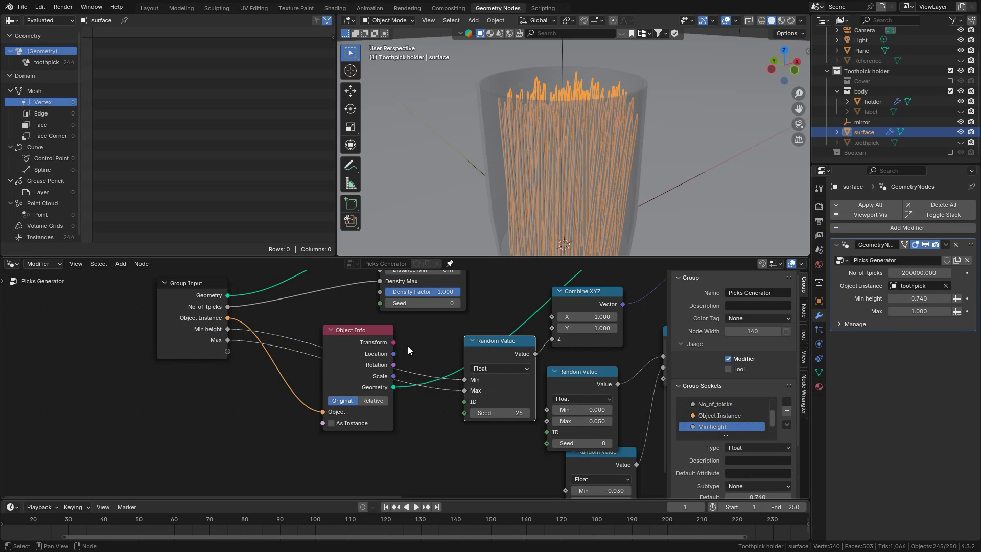
{"action": "scroll", "coordinate": [740, 426], "scroll_direction": "down", "scroll_amount": 1}
{"action": "left_click", "coordinate": [721, 427]}
{"action": "double_click", "coordinate": [721, 427]}
{"action": "left_click", "coordinate": [734, 425]}
{"action": "type", "text": "height"}
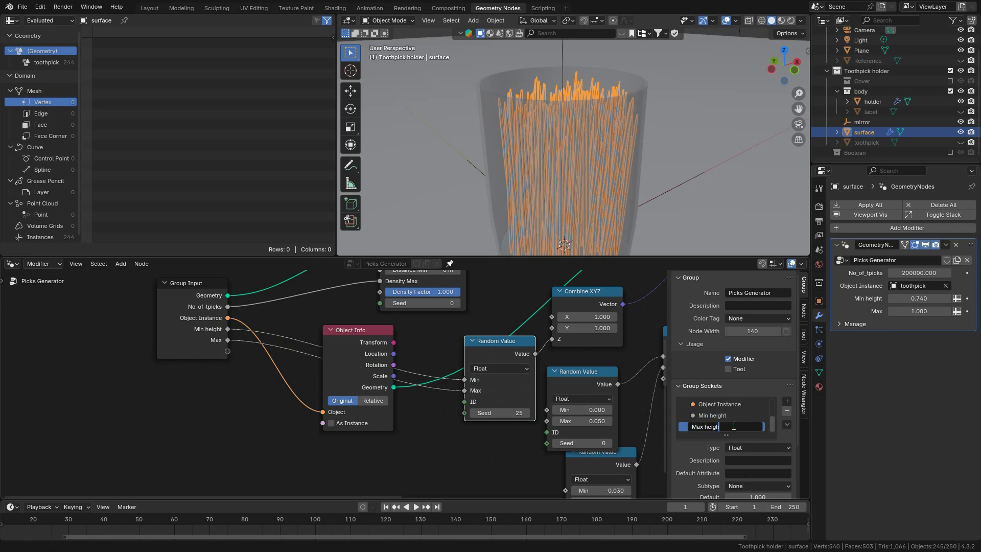
{"action": "key", "text": "Return"}
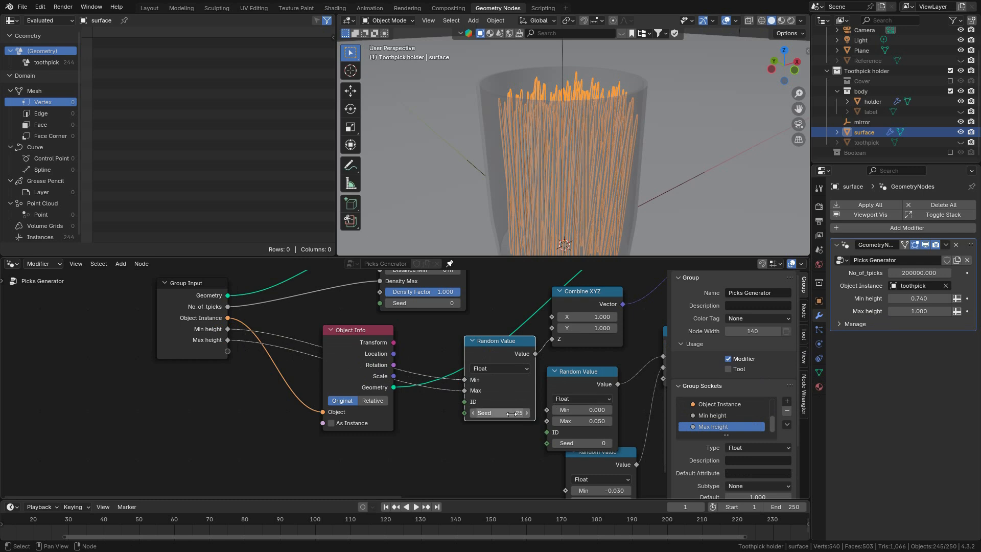
Reposition the height Combine XYZ node and the Random Value nodes to spread them apart.
{"action": "middle_click_drag", "start_coordinate": [501, 413], "coordinate": [461, 406]}
{"action": "middle_click_drag", "start_coordinate": [554, 357], "coordinate": [514, 368]}
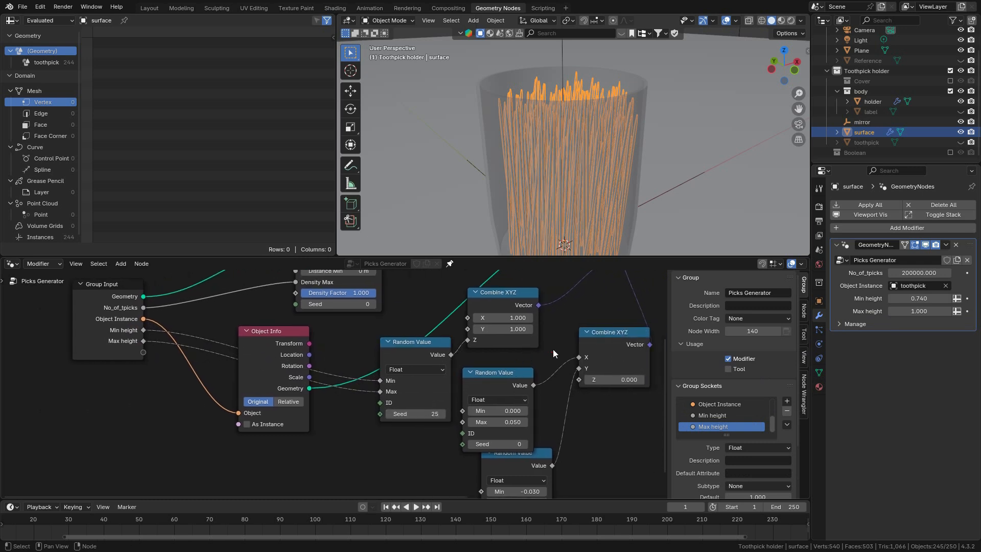
{"action": "left_click_drag", "start_coordinate": [504, 303], "coordinate": [531, 307]}
{"action": "left_click", "coordinate": [498, 381]}
{"action": "middle_click_drag", "start_coordinate": [498, 374], "coordinate": [545, 374]}
{"action": "mouse_move", "coordinate": [482, 355]}
{"action": "left_mouse_down"}
{"action": "mouse_move", "coordinate": [485, 342]}
{"action": "mouse_move", "coordinate": [486, 350]}
{"action": "left_mouse_up"}
{"action": "scroll", "coordinate": [546, 374], "scroll_direction": "down", "scroll_amount": 3}
{"action": "middle_click_drag", "start_coordinate": [583, 377], "coordinate": [510, 372]}
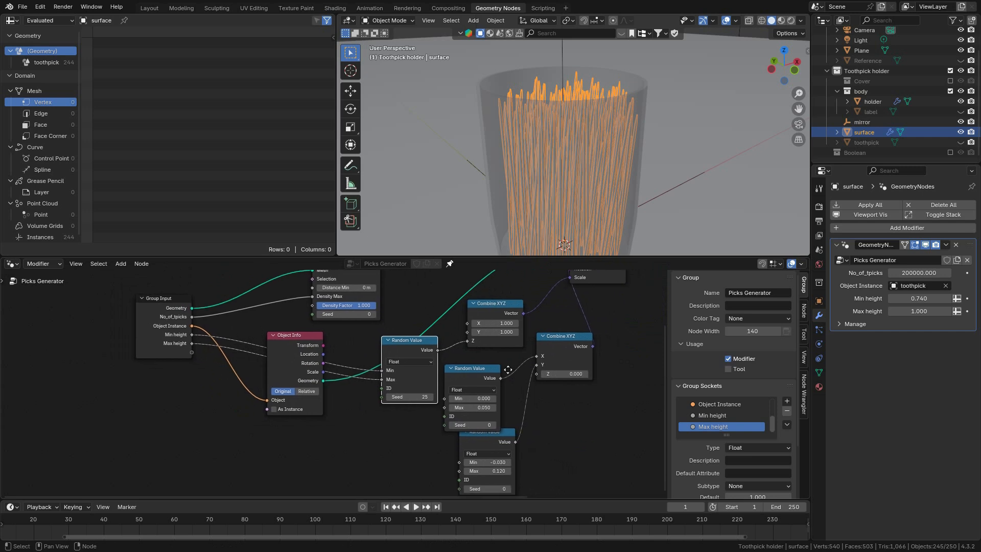
{"action": "left_click_drag", "start_coordinate": [499, 431], "coordinate": [529, 430]}
Expose the Min of the Random Value feeding rotation X as a group input named Min X rotation.
{"action": "left_click_drag", "start_coordinate": [445, 399], "coordinate": [205, 355]}
{"action": "scroll", "coordinate": [730, 419], "scroll_direction": "down", "scroll_amount": 1}
{"action": "double_click", "coordinate": [730, 426]}
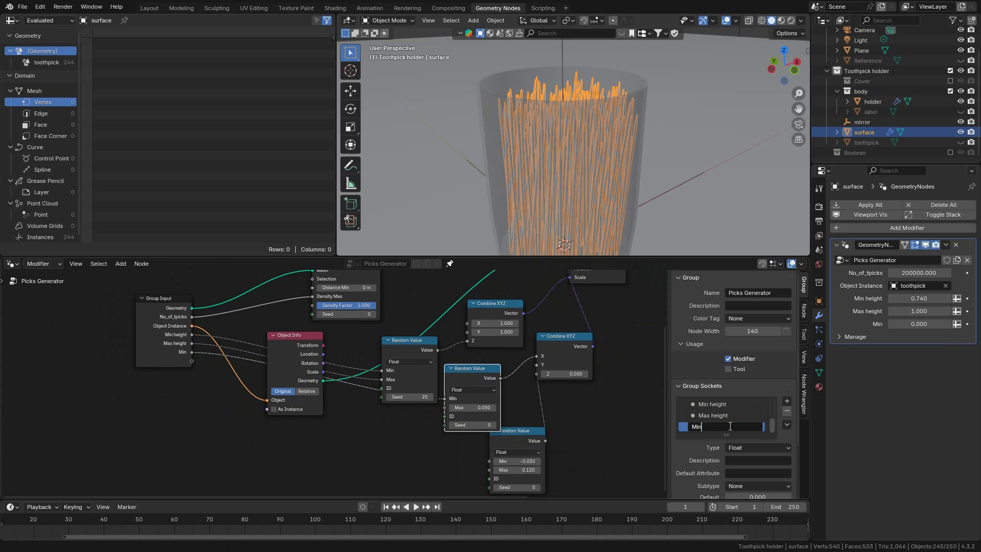
{"action": "type", "text": "X rotation"}
{"action": "key", "text": "Return"}
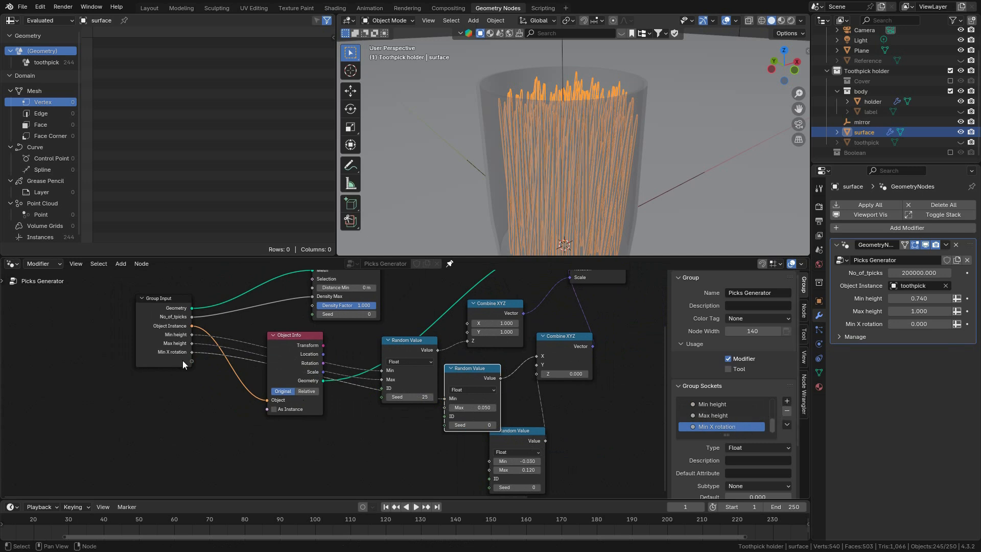
Expose the Max of the Random Value feeding rotation X as a group input named Max X rotation.
{"action": "left_click_drag", "start_coordinate": [445, 408], "coordinate": [193, 361]}
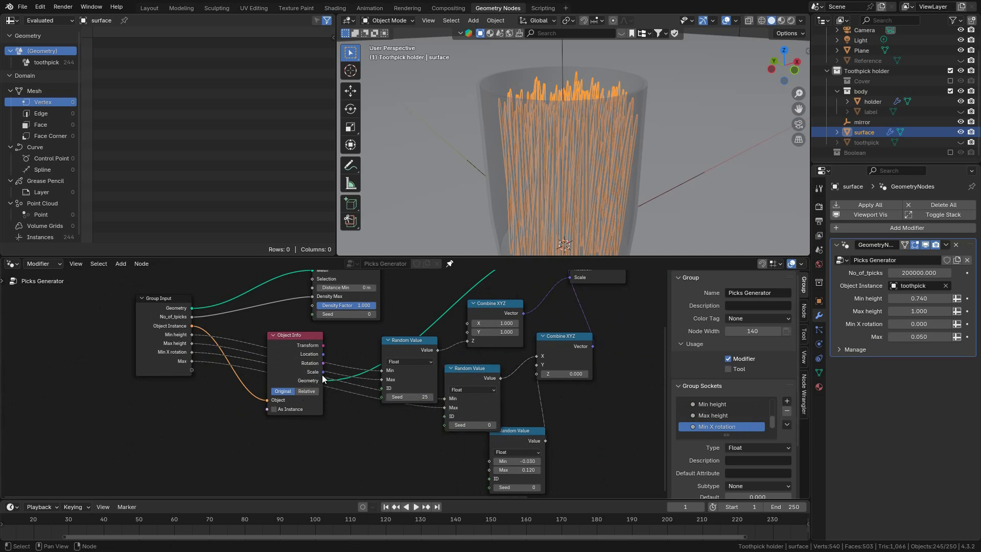
{"action": "double_click", "coordinate": [717, 428]}
{"action": "key", "text": "Return"}
{"action": "scroll", "coordinate": [719, 425], "scroll_direction": "down", "scroll_amount": 1}
{"action": "double_click", "coordinate": [722, 426]}
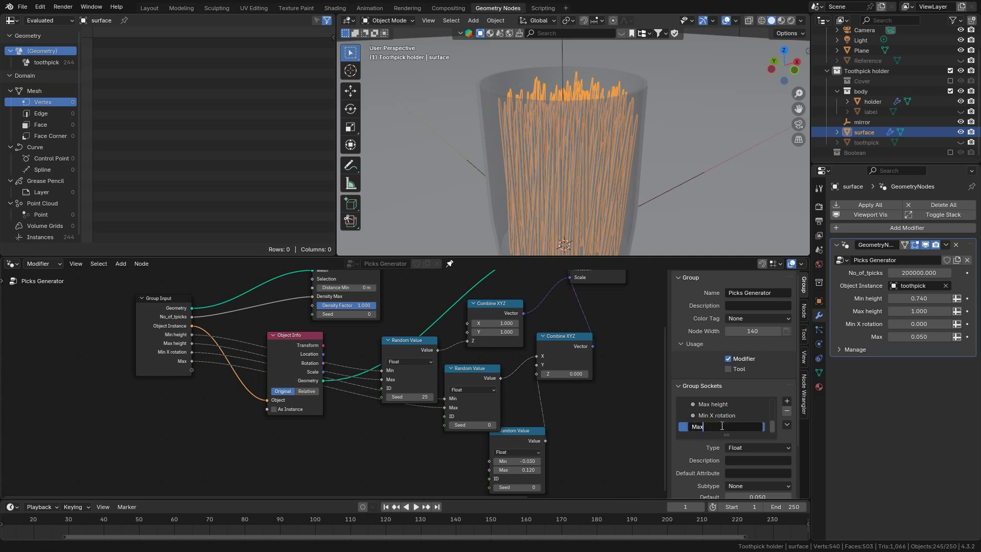
{"action": "type", "text": "X rotation"}
{"action": "key", "text": "Return"}
Move the rotation Combine XYZ node and the Random Value feeding its Y clear of the neighbouring nodes.
{"action": "middle_click_drag", "start_coordinate": [536, 422], "coordinate": [491, 418]}
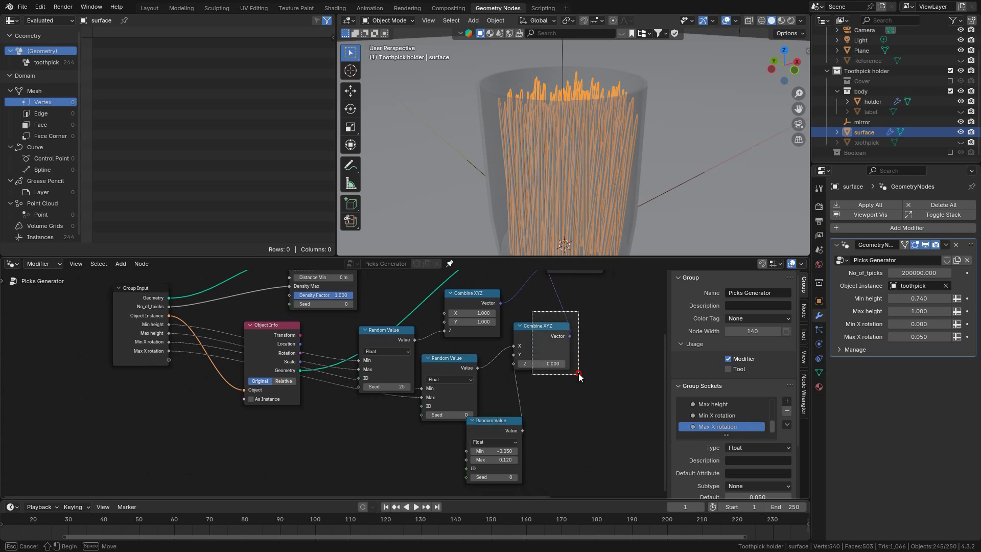
{"action": "left_click_drag", "start_coordinate": [546, 333], "coordinate": [607, 341]}
{"action": "left_click_drag", "start_coordinate": [504, 426], "coordinate": [544, 396]}
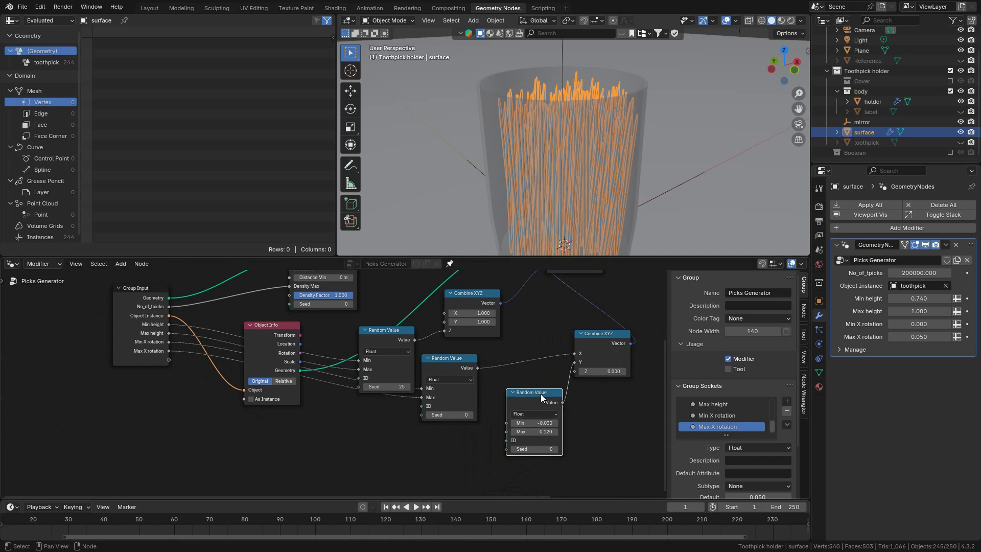
Expose the Min of the Random Value feeding rotation Y as a group input named Min Y rotation.
{"action": "left_click_drag", "start_coordinate": [506, 422], "coordinate": [169, 360]}
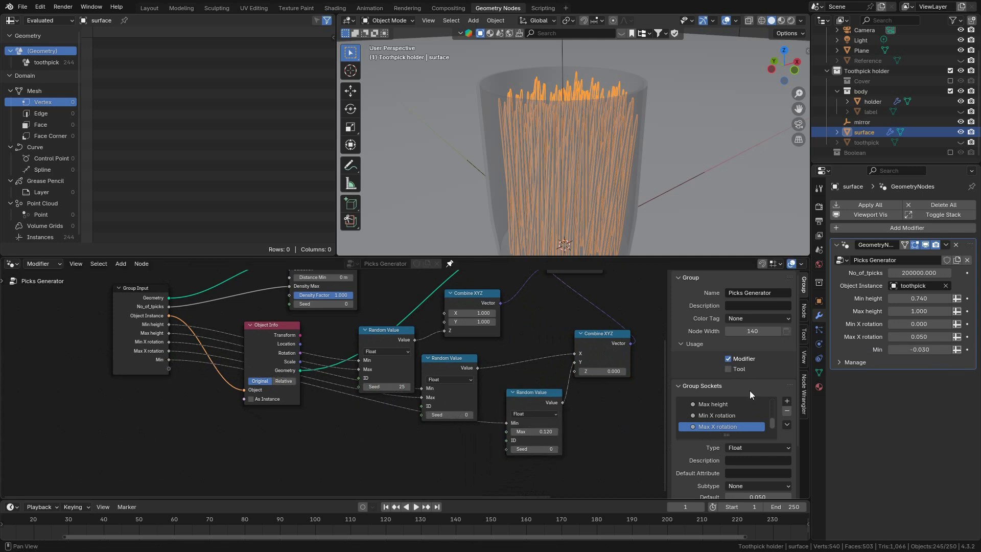
{"action": "scroll", "coordinate": [736, 427], "scroll_direction": "down", "scroll_amount": 1}
{"action": "left_click", "coordinate": [715, 427]}
{"action": "double_click", "coordinate": [728, 427]}
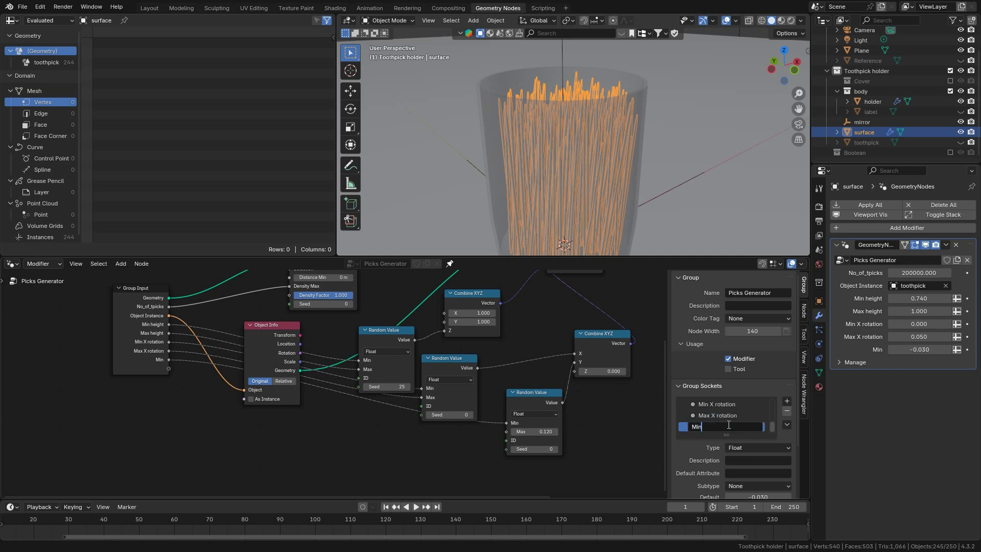
{"action": "type", "text": "Y rotation"}
{"action": "key", "text": "Return"}
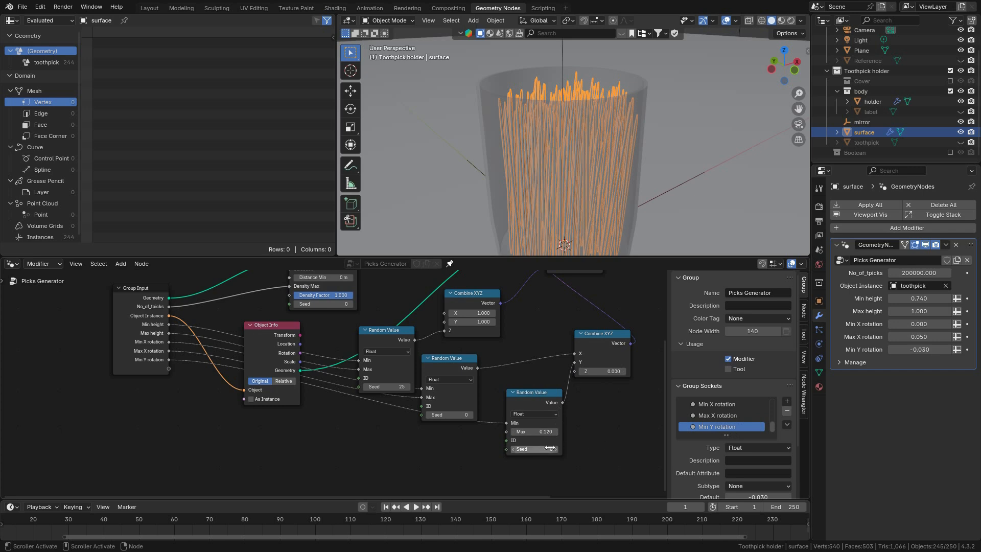
Expose the Max of the Random Value feeding rotation Y as a group input named Max Y rotation, and save the file.
{"action": "left_click_drag", "start_coordinate": [507, 432], "coordinate": [175, 373]}
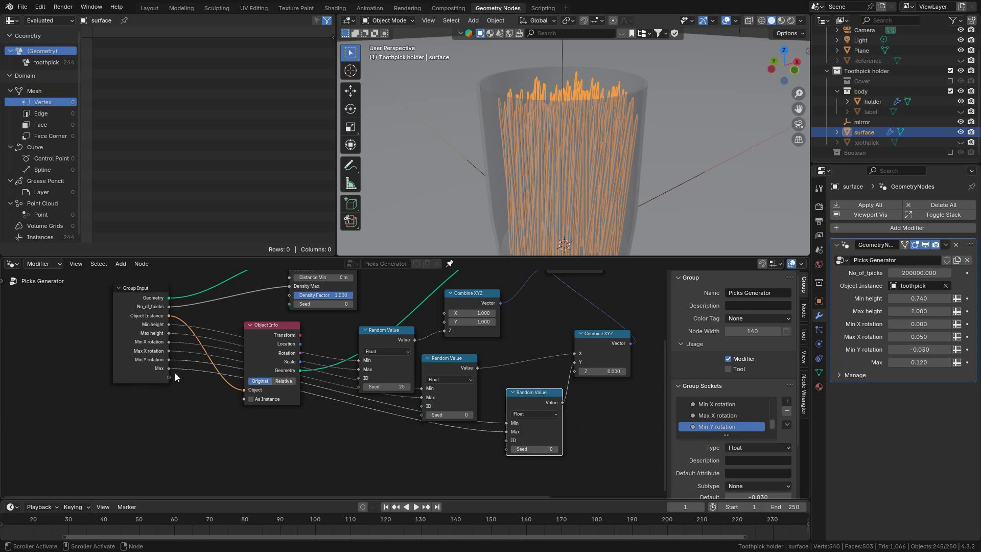
{"action": "scroll", "coordinate": [726, 429], "scroll_direction": "down", "scroll_amount": 1}
{"action": "double_click", "coordinate": [717, 427]}
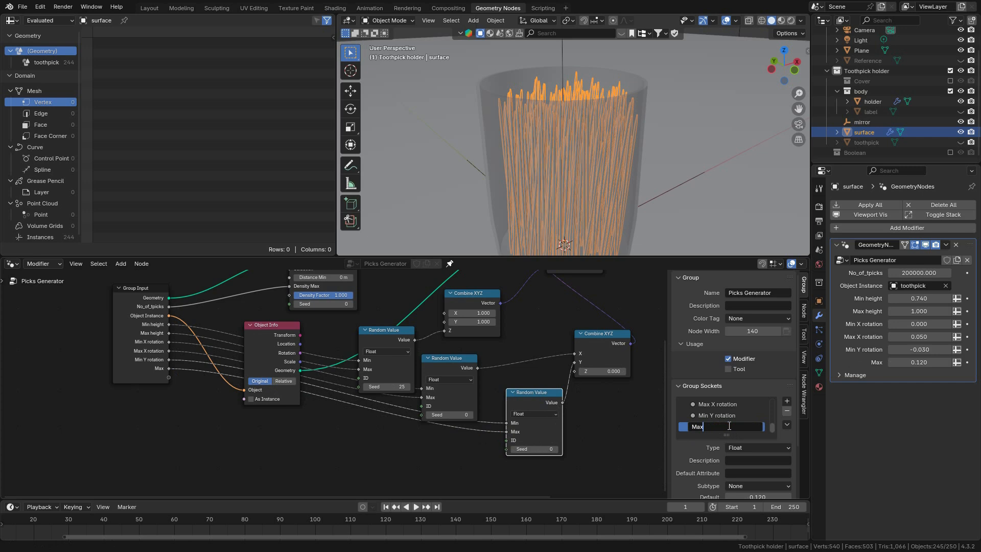
{"action": "type", "text": "Max Y rotation"}
{"action": "key", "text": "Return"}
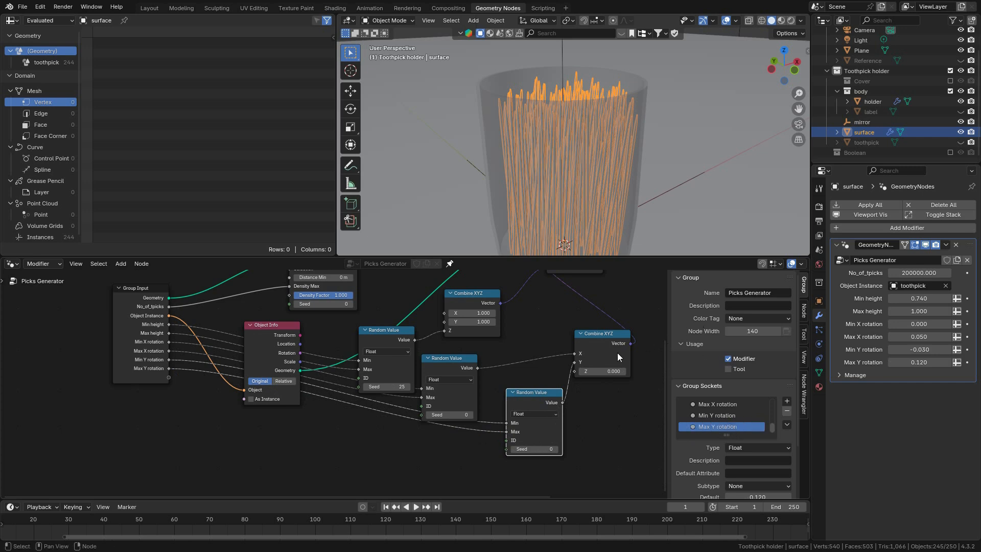
{"action": "key", "text": "ctrl+s"}
Expose the Set Material node's Material as a group input by linking it to Group Input.
{"action": "middle_click_drag", "start_coordinate": [572, 332], "coordinate": [500, 380], "text": "shift"}
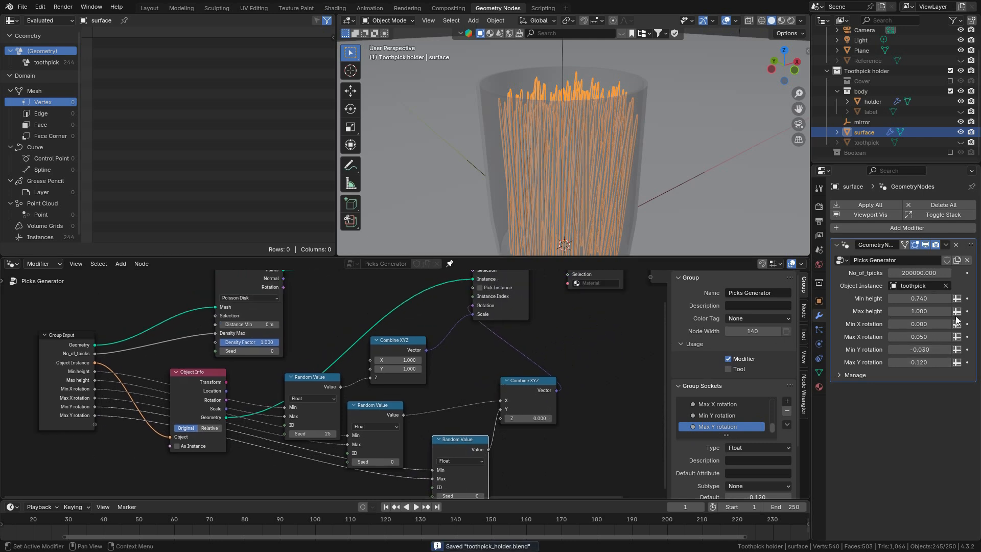
{"action": "middle_click_drag", "start_coordinate": [599, 345], "coordinate": [609, 404]}
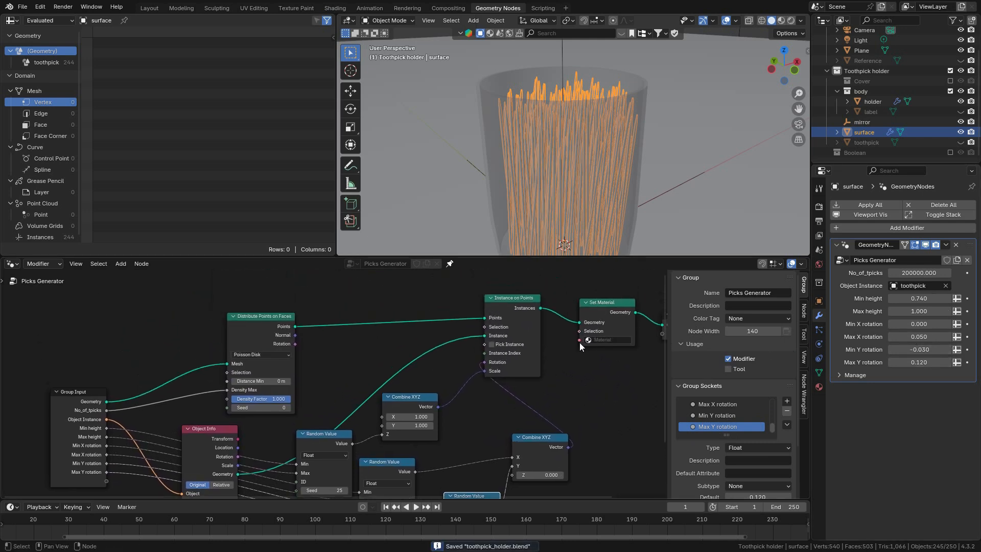
{"action": "left_click_drag", "start_coordinate": [580, 340], "coordinate": [276, 432]}
{"action": "left_click_drag", "start_coordinate": [338, 413], "coordinate": [104, 469]}
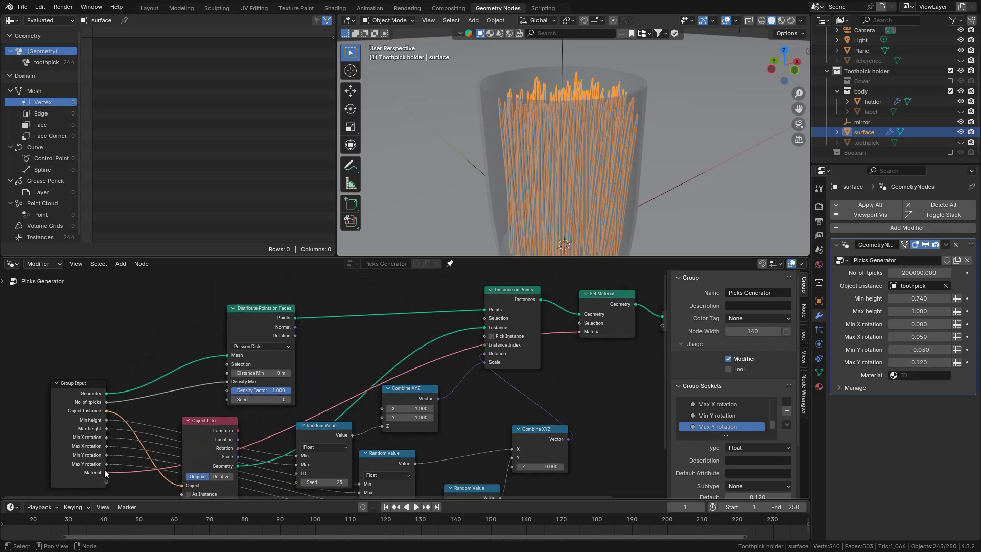
Examine the modifier's available materials and the settings of the Material, Min height and Max height group sockets.
{"action": "left_click", "coordinate": [914, 375]}
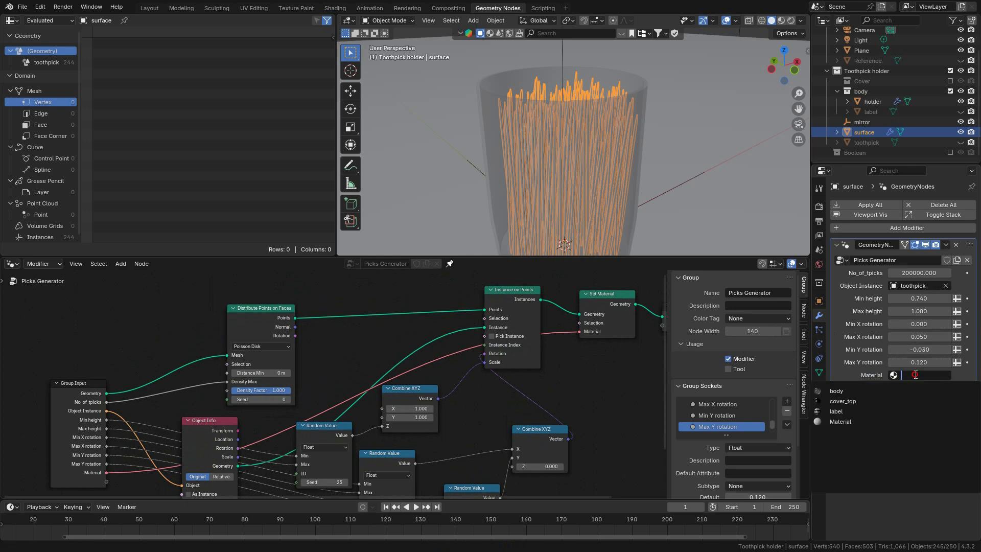
{"action": "left_click", "coordinate": [851, 350]}
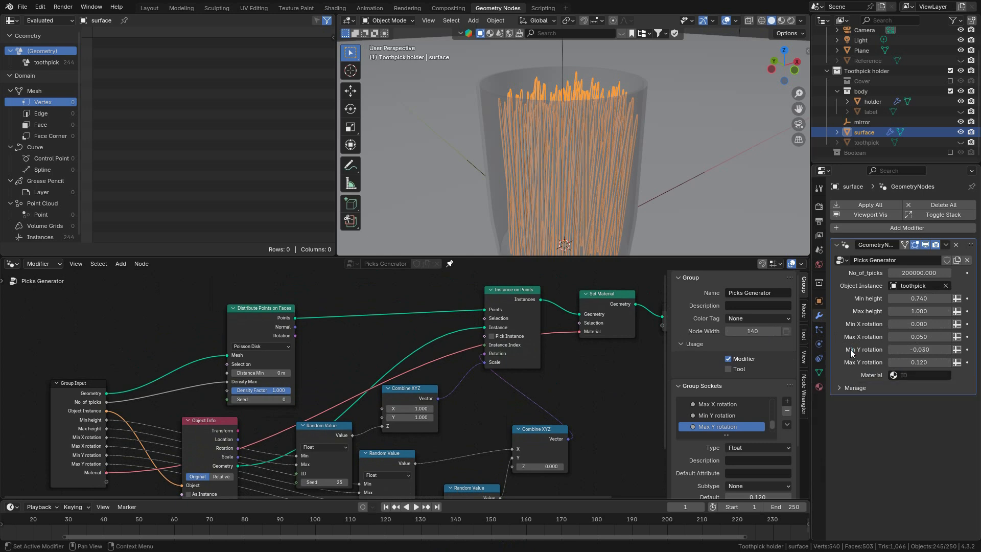
{"action": "scroll", "coordinate": [717, 423], "scroll_direction": "down", "scroll_amount": 1}
{"action": "double_click", "coordinate": [715, 427]}
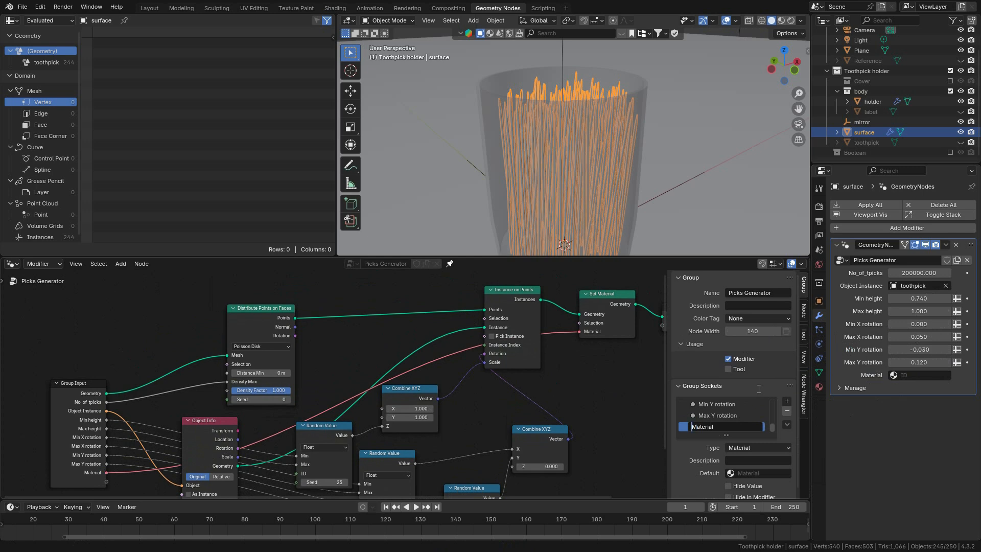
{"action": "left_click", "coordinate": [594, 440]}
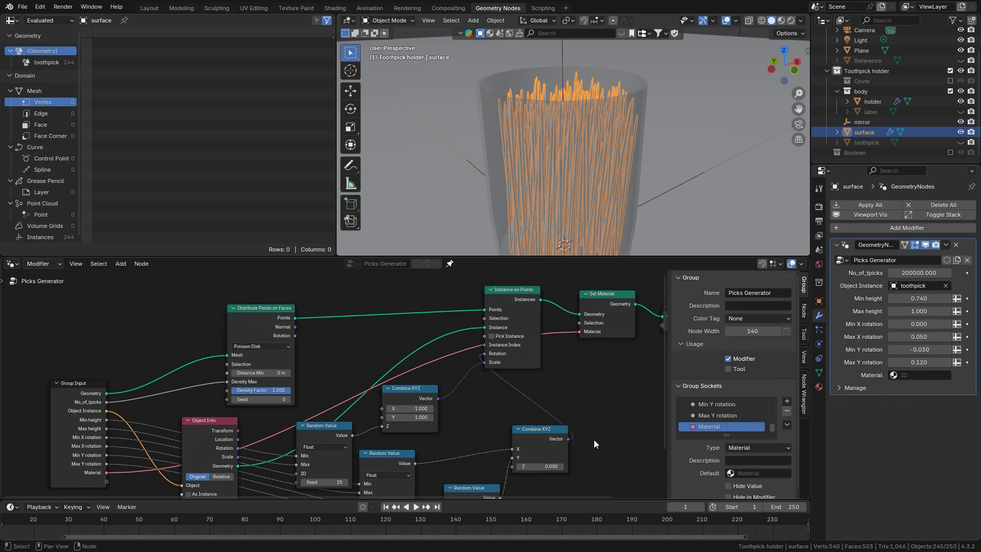
{"action": "scroll", "coordinate": [712, 431], "scroll_direction": "up", "scroll_amount": 8}
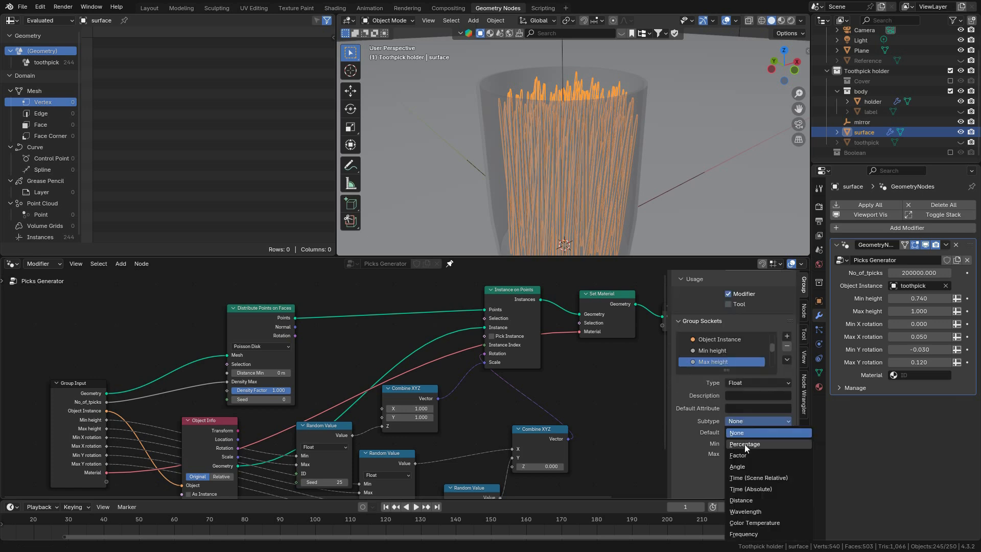
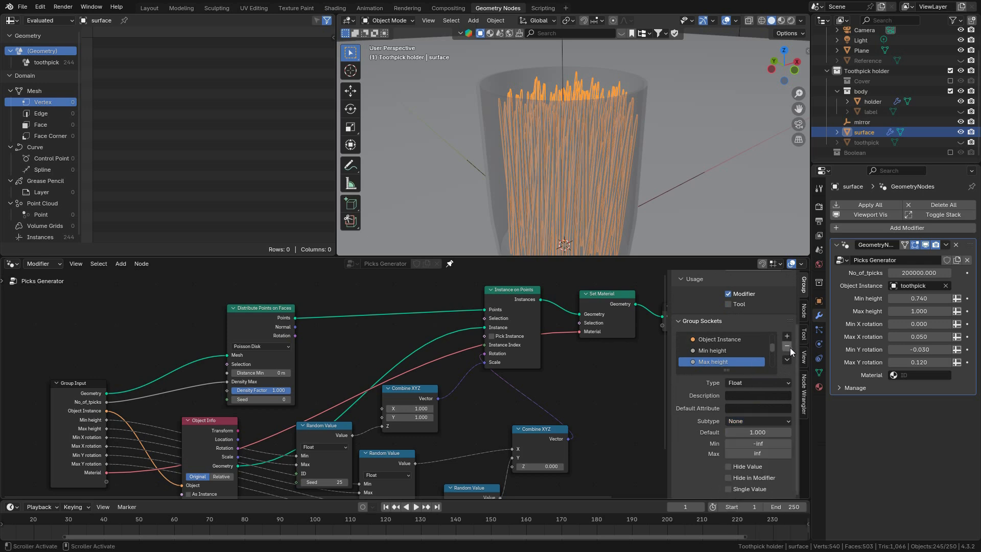
{"action": "left_click", "coordinate": [721, 352]}
{"action": "scroll", "coordinate": [734, 353], "scroll_direction": "down", "scroll_amount": 1}
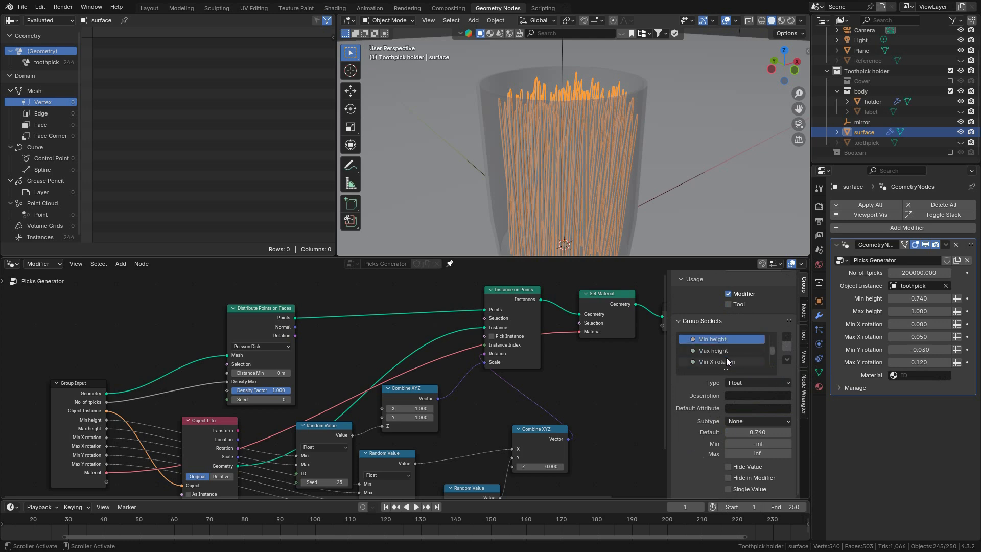
{"action": "left_click", "coordinate": [728, 352]}
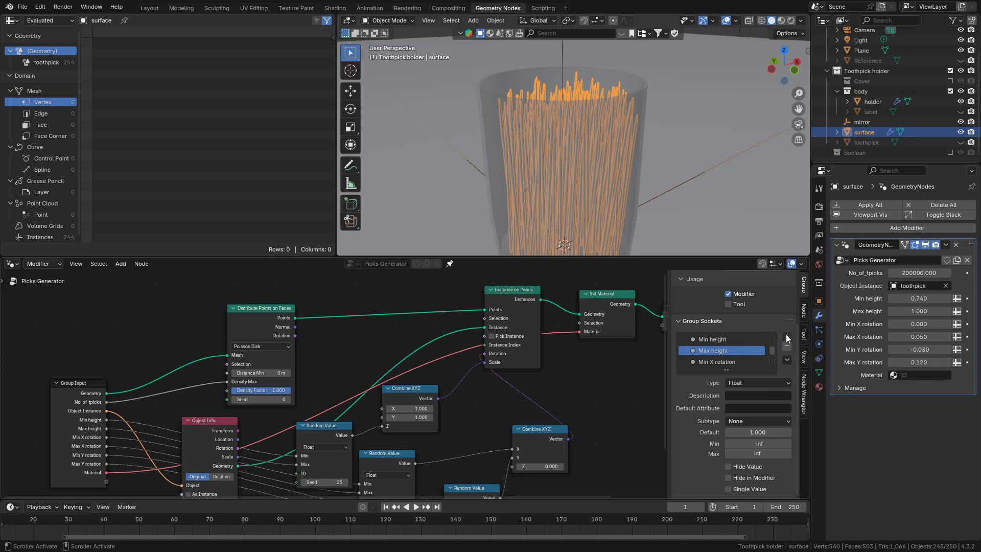
Try adding a panel to the node group's sockets and undo it.
{"action": "left_click", "coordinate": [787, 338]}
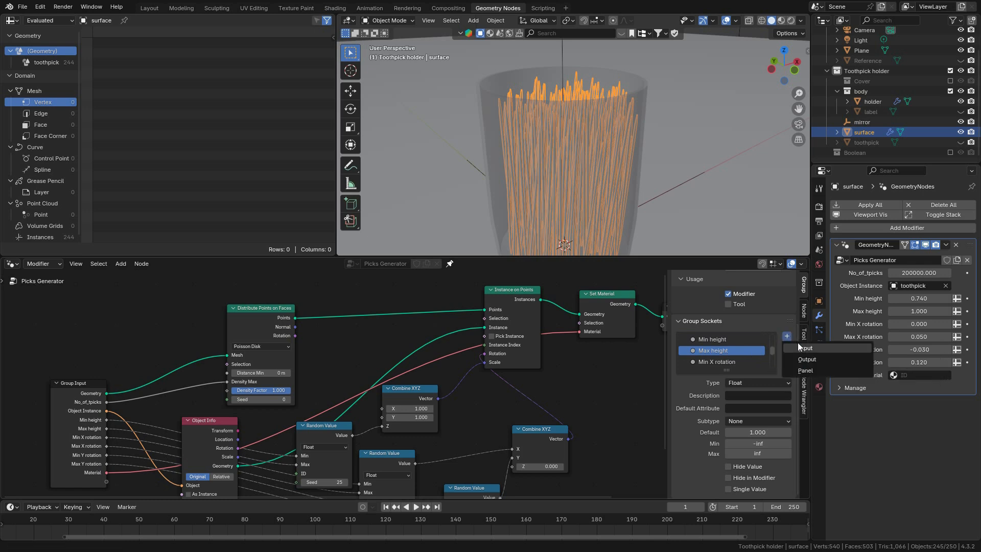
{"action": "left_click", "coordinate": [806, 370]}
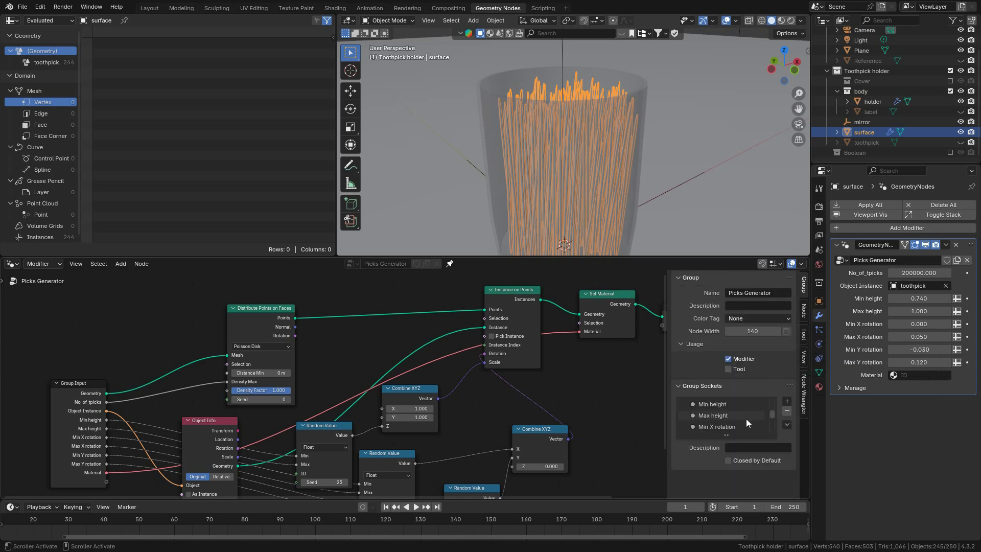
{"action": "scroll", "coordinate": [749, 416], "scroll_direction": "down", "scroll_amount": 1}
{"action": "scroll", "coordinate": [750, 415], "scroll_direction": "down", "scroll_amount": 4}
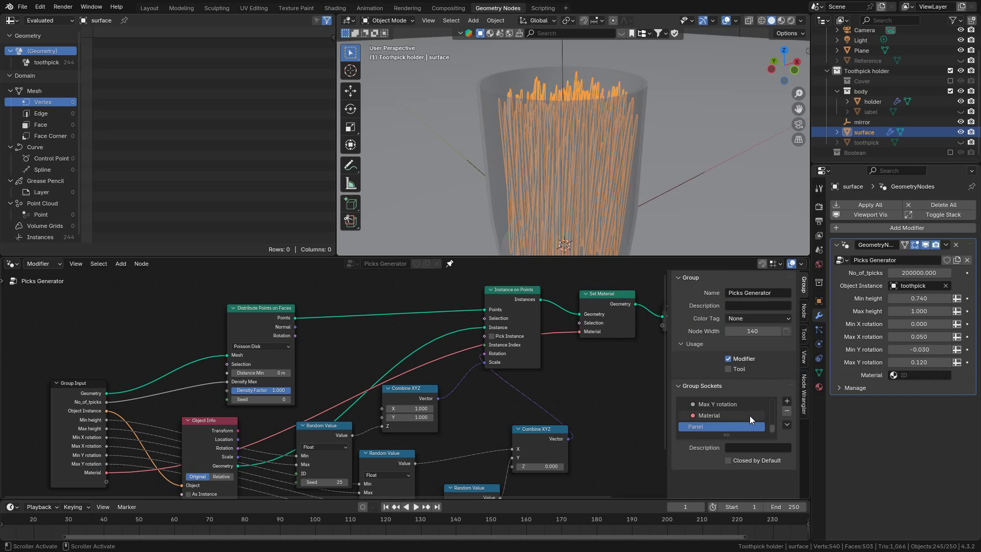
{"action": "key", "text": "ctrl+z"}
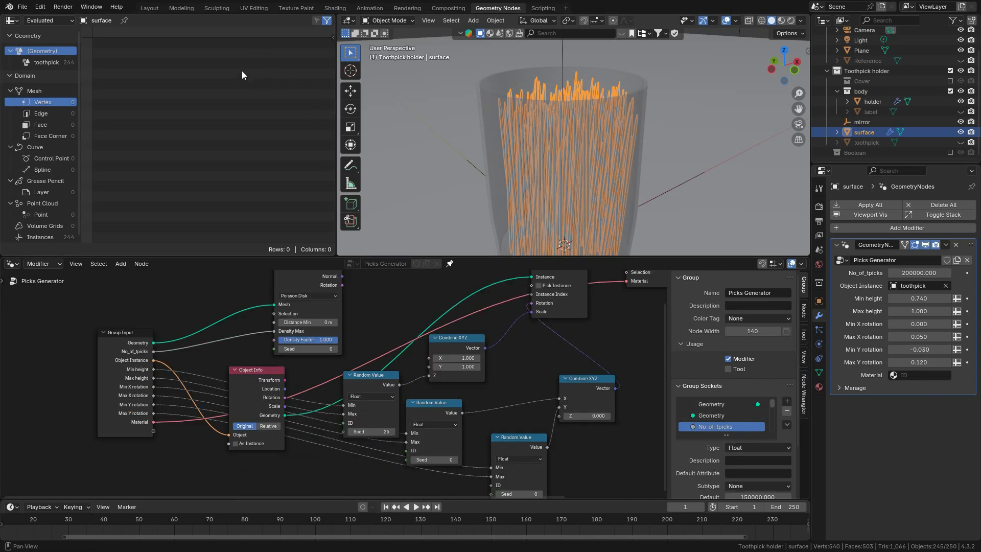
Return to the Layout workspace and show the surface object's Picks Generator modifier settings.
{"action": "left_click", "coordinate": [148, 8]}
{"action": "scroll", "coordinate": [455, 174], "scroll_direction": "down", "scroll_amount": 4}
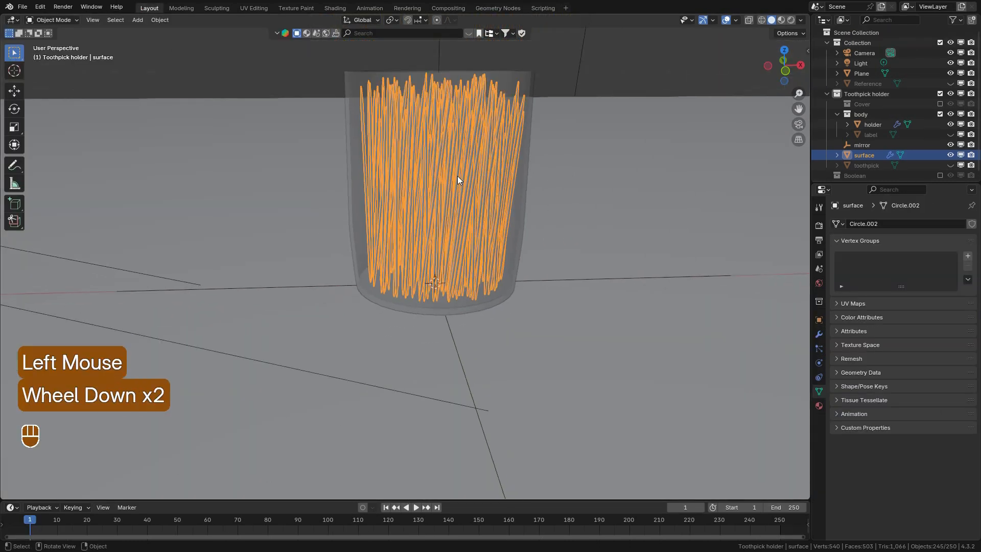
{"action": "scroll", "coordinate": [468, 186], "scroll_direction": "up", "scroll_amount": 1, "text": "shift"}
{"action": "scroll", "coordinate": [468, 186], "scroll_direction": "up", "scroll_amount": 2}
{"action": "middle_click_drag", "start_coordinate": [466, 185], "coordinate": [460, 237]}
{"action": "scroll", "coordinate": [480, 138], "scroll_direction": "down", "scroll_amount": 1, "text": "shift"}
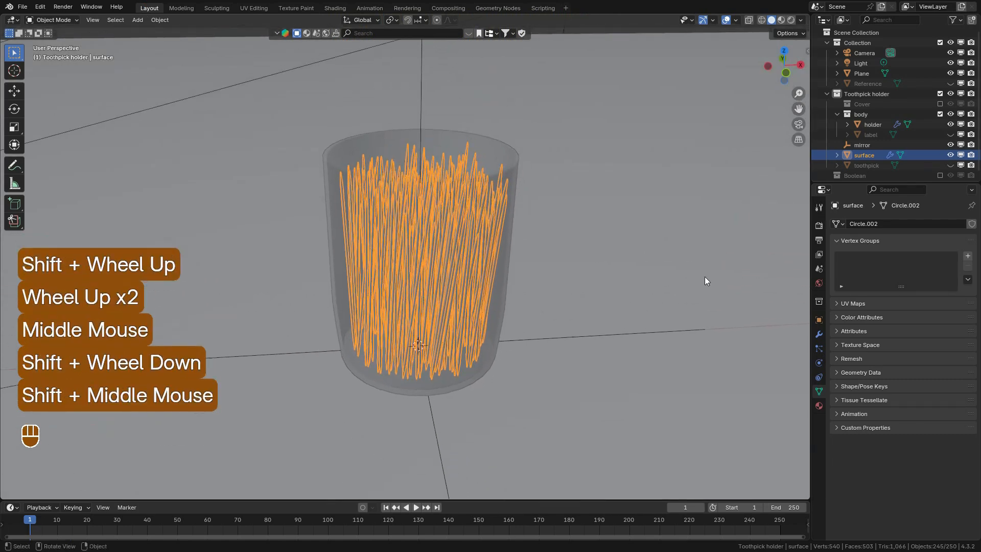
{"action": "left_click", "coordinate": [820, 334]}
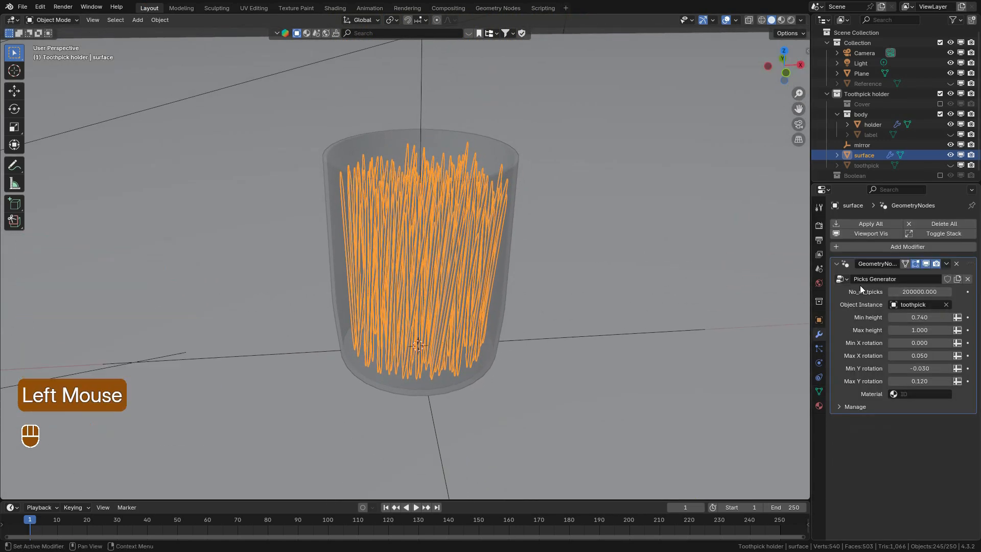
Examine the toothpicks in the holder without viewport overlays, with and without the label shown, and save the file.
{"action": "left_click", "coordinate": [727, 20]}
{"action": "mouse_move", "coordinate": [492, 264]}
{"action": "middle_mouse_down"}
{"action": "mouse_move", "coordinate": [457, 258]}
{"action": "mouse_move", "coordinate": [483, 246]}
{"action": "mouse_move", "coordinate": [485, 256]}
{"action": "middle_mouse_up"}
{"action": "scroll", "coordinate": [695, 229], "scroll_direction": "up", "scroll_amount": 2}
{"action": "scroll", "coordinate": [517, 241], "scroll_direction": "down", "scroll_amount": 5}
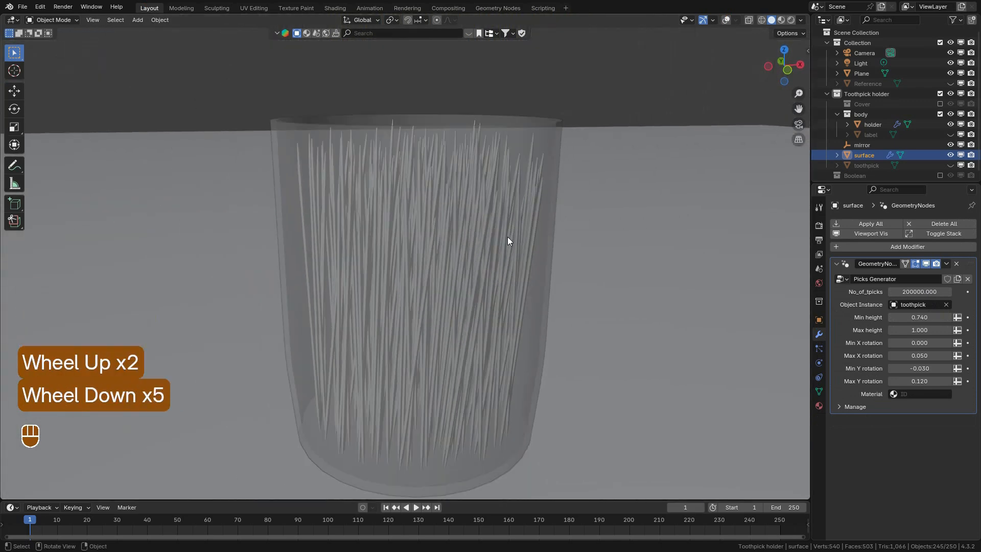
{"action": "left_click", "coordinate": [950, 134]}
{"action": "key", "text": "ctrl+s"}
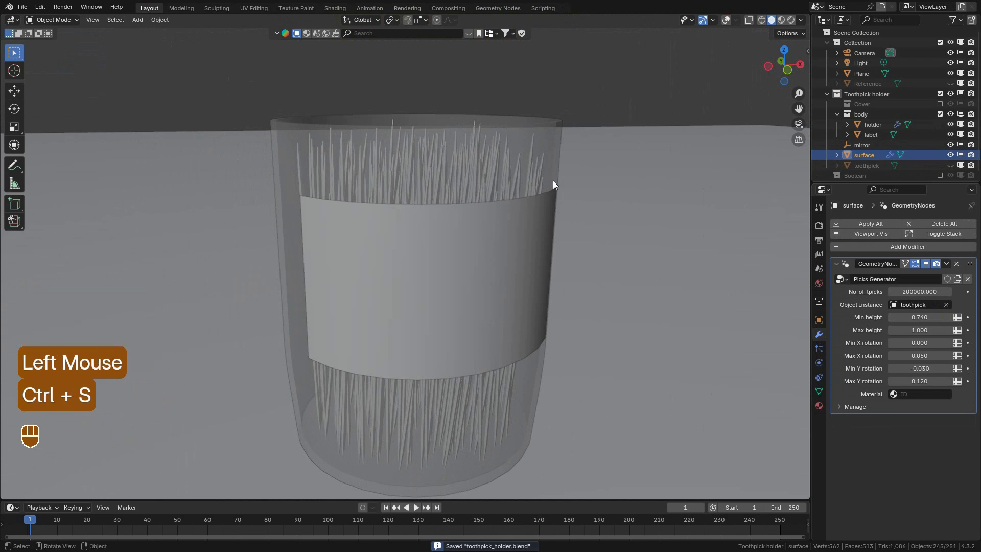
{"action": "left_click", "coordinate": [950, 134]}
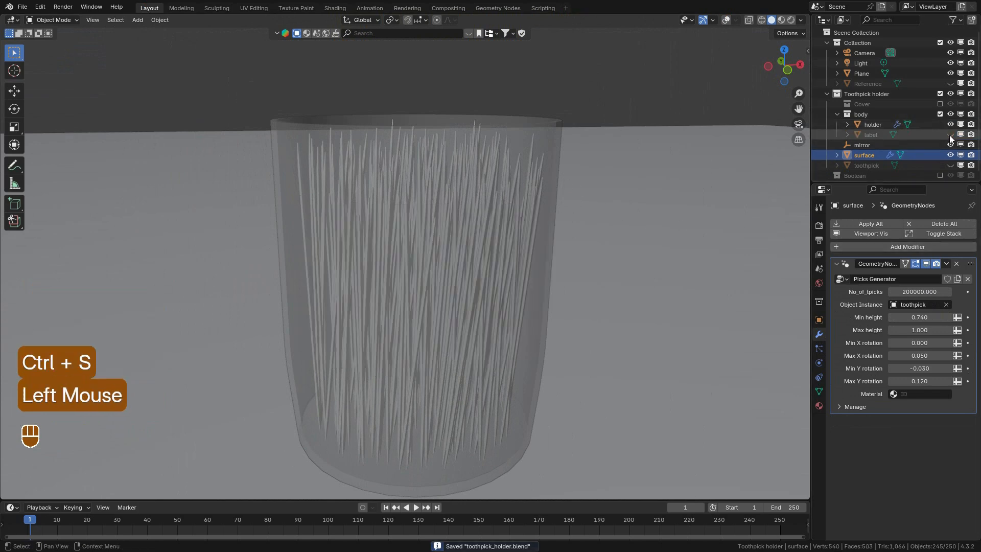
{"action": "middle_click_drag", "start_coordinate": [448, 256], "coordinate": [446, 290]}
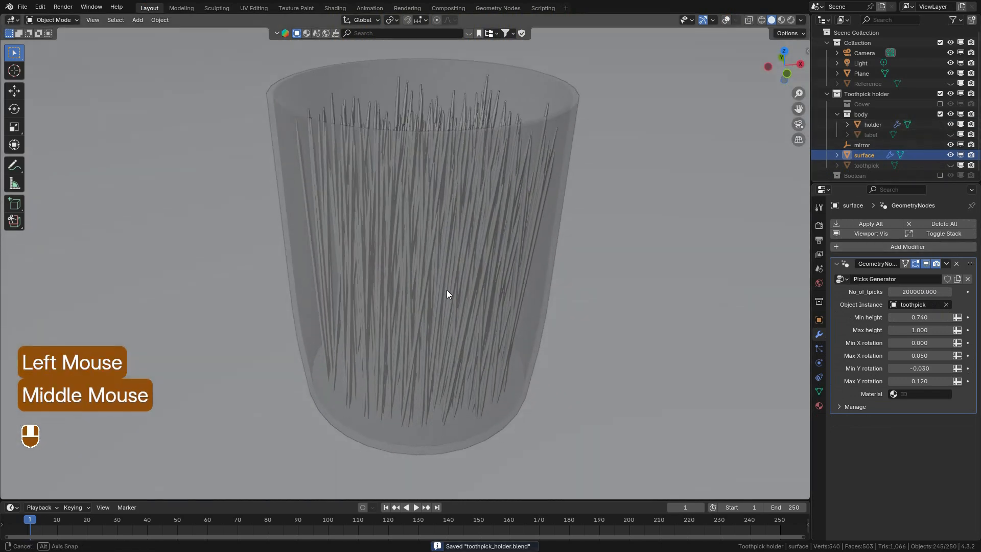
{"action": "scroll", "coordinate": [520, 234], "scroll_direction": "down", "scroll_amount": 2}
{"action": "left_click", "coordinate": [728, 23]}
Set the Picks Generator modifier's No_of_tpicks to 250000.
{"action": "middle_click_drag", "start_coordinate": [447, 189], "coordinate": [449, 261]}
{"action": "scroll", "coordinate": [551, 285], "scroll_direction": "up", "scroll_amount": 1}
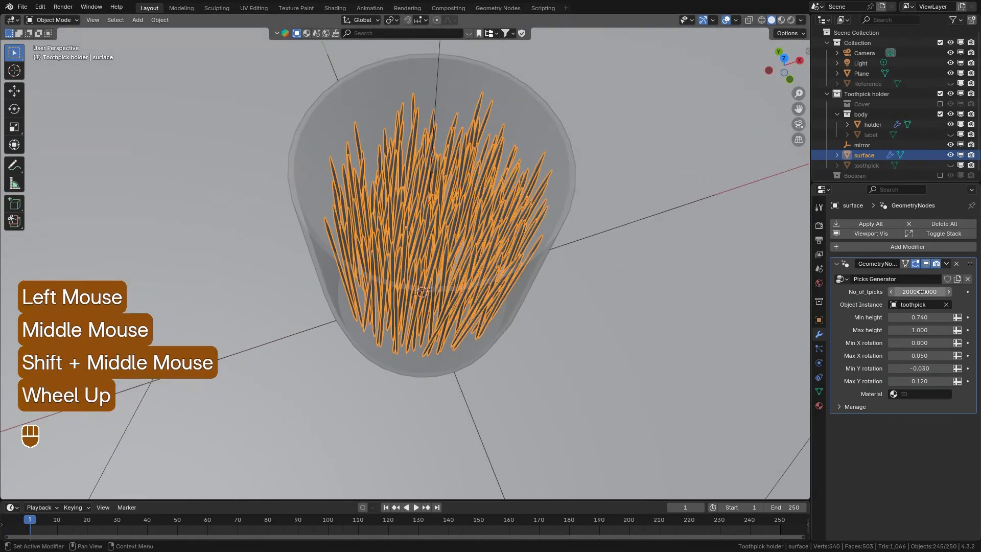
{"action": "left_click", "coordinate": [942, 293]}
{"action": "type", "text": "250"}
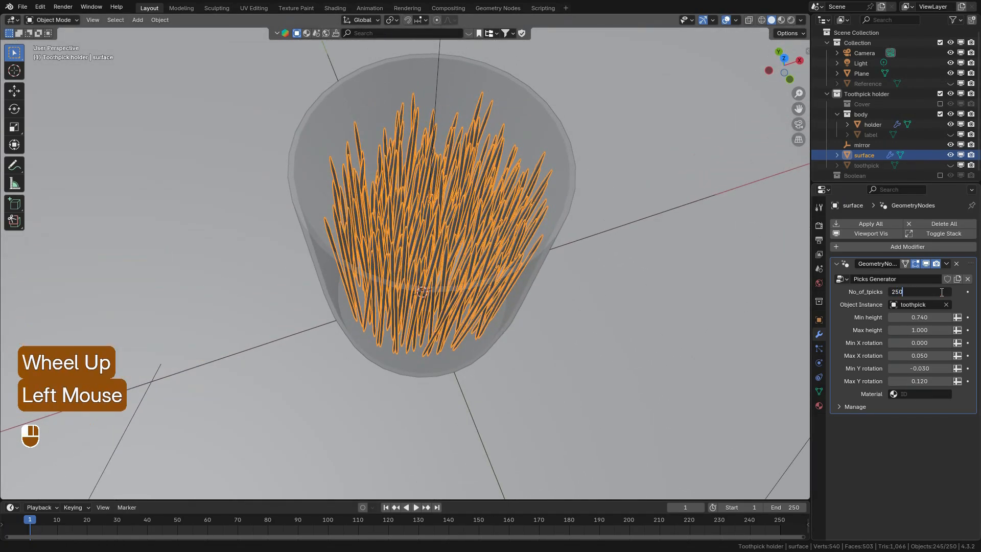
{"action": "type", "text": "000"}
{"action": "key", "text": "Return"}
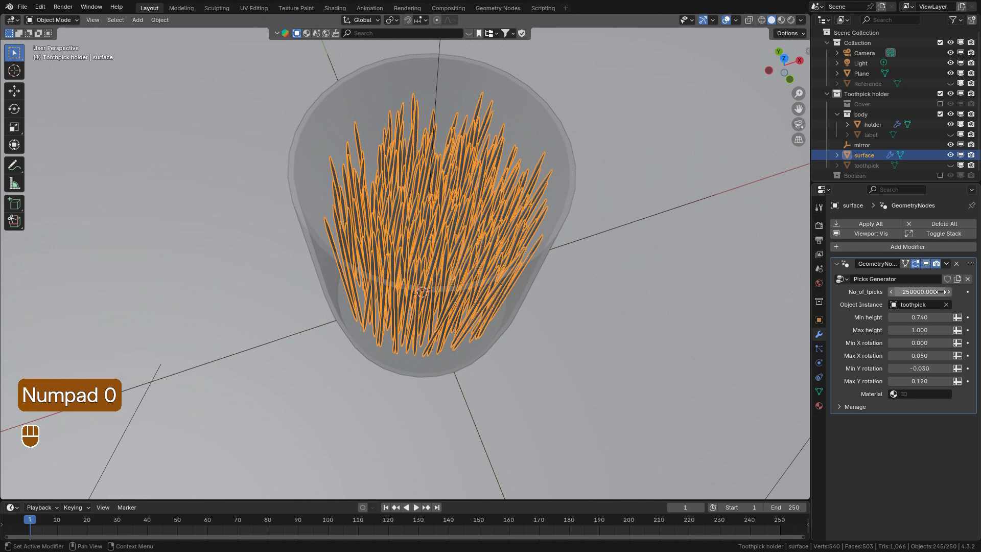
Set the Picks Generator modifier's No_of_tpicks to 350000 and save the file.
{"action": "left_click", "coordinate": [942, 292]}
{"action": "type", "text": "3"}
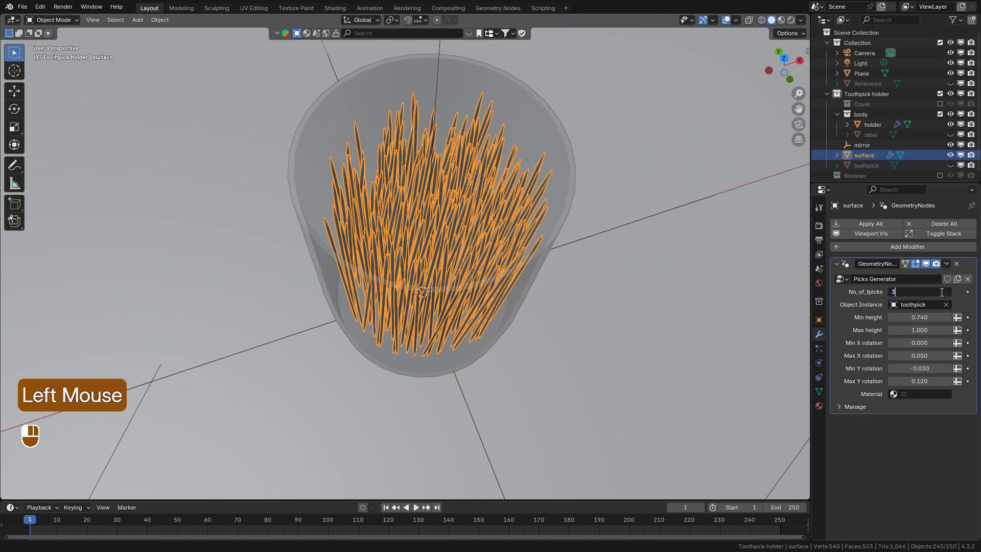
{"action": "type", "text": "50000"}
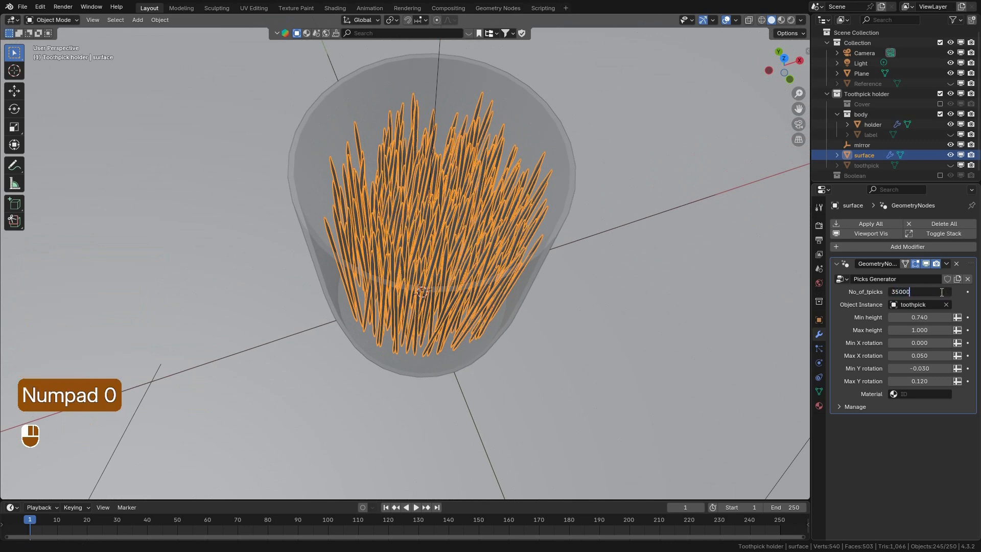
{"action": "key", "text": "Return"}
{"action": "middle_click_drag", "start_coordinate": [433, 222], "coordinate": [564, 190]}
{"action": "key", "text": "ctrl+s"}
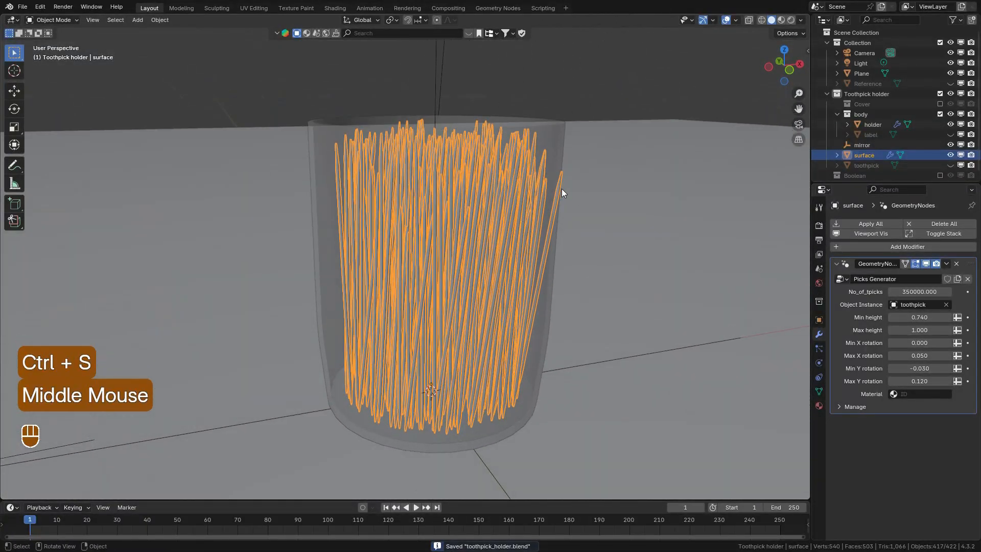
Set the Picks Generator modifier's Max X rotation to -0.004, deselect the surface object and save the file.
{"action": "left_click_drag", "start_coordinate": [924, 355], "coordinate": [920, 355], "text": "shift"}
{"action": "left_click", "coordinate": [669, 82]}
{"action": "scroll", "coordinate": [652, 91], "scroll_direction": "down", "scroll_amount": 2}
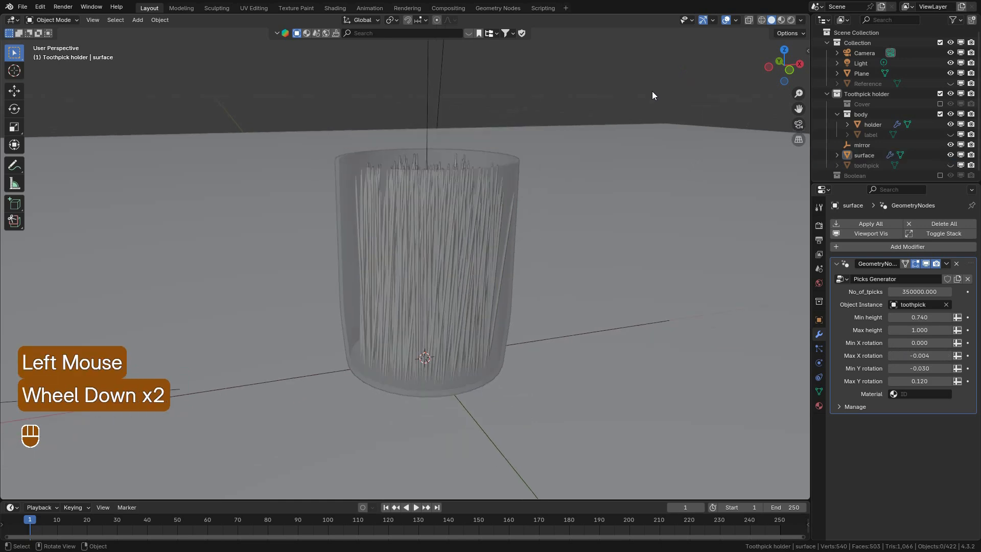
{"action": "scroll", "coordinate": [653, 91], "scroll_direction": "up", "scroll_amount": 1}
{"action": "key", "text": "ctrl+s"}
{"action": "key", "text": "ctrl+s"}
Select the Light and clear its rotation and location so it sits at the world origin.
{"action": "scroll", "coordinate": [608, 126], "scroll_direction": "down", "scroll_amount": 1}
{"action": "scroll", "coordinate": [548, 146], "scroll_direction": "down", "scroll_amount": 4}
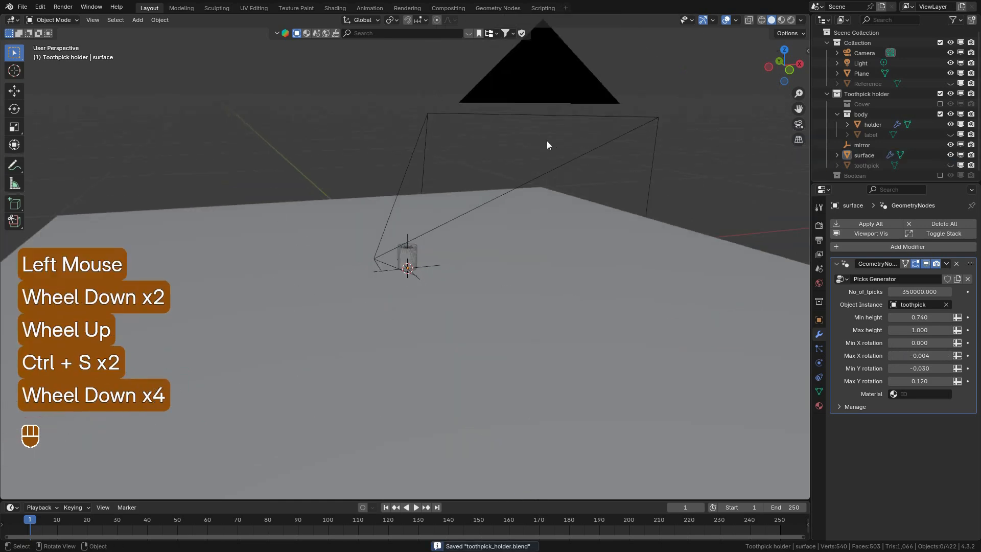
{"action": "scroll", "coordinate": [547, 146], "scroll_direction": "up", "scroll_amount": 2}
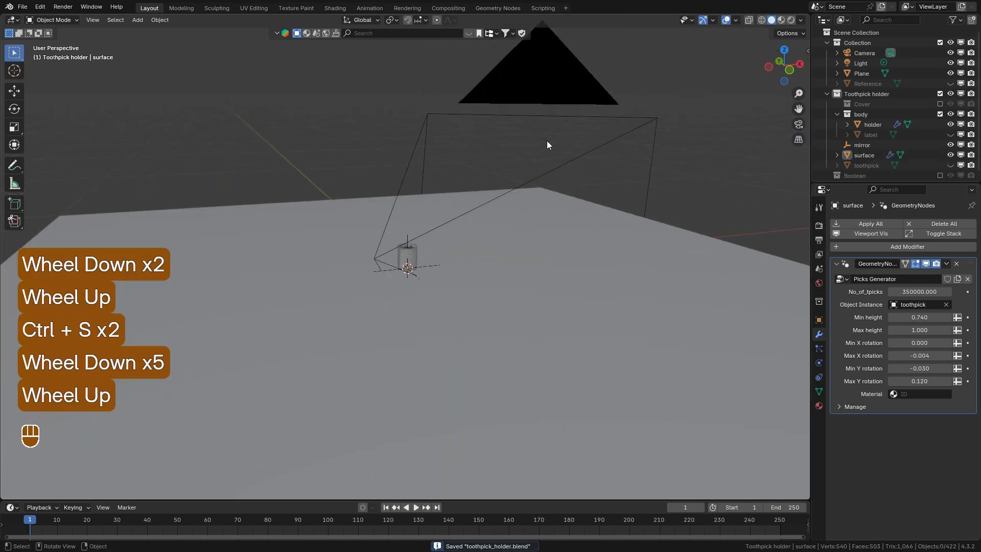
{"action": "left_click", "coordinate": [863, 64]}
{"action": "scroll", "coordinate": [562, 173], "scroll_direction": "down", "scroll_amount": 3}
{"action": "scroll", "coordinate": [548, 180], "scroll_direction": "down", "scroll_amount": 2}
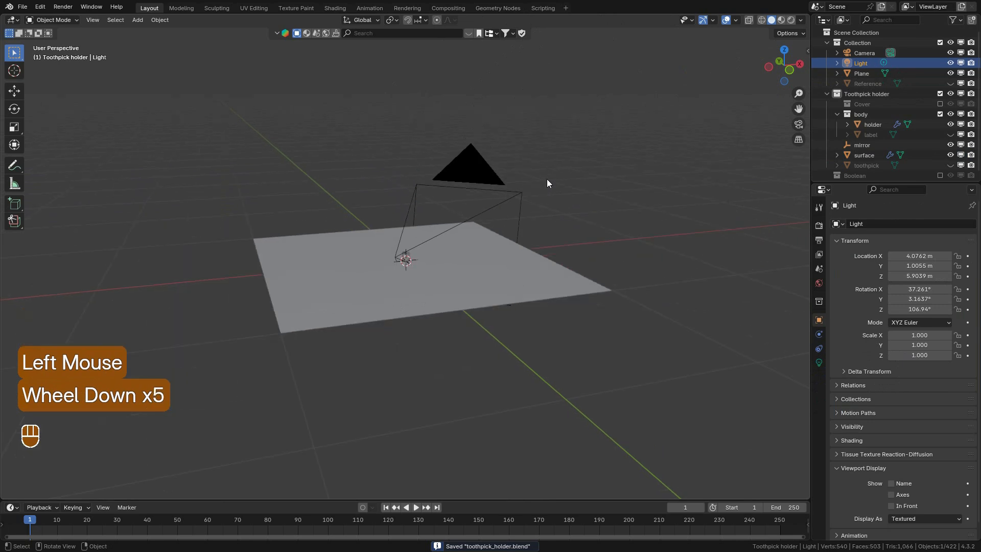
{"action": "scroll", "coordinate": [548, 179], "scroll_direction": "up", "scroll_amount": 8}
{"action": "scroll", "coordinate": [506, 241], "scroll_direction": "down", "scroll_amount": 3}
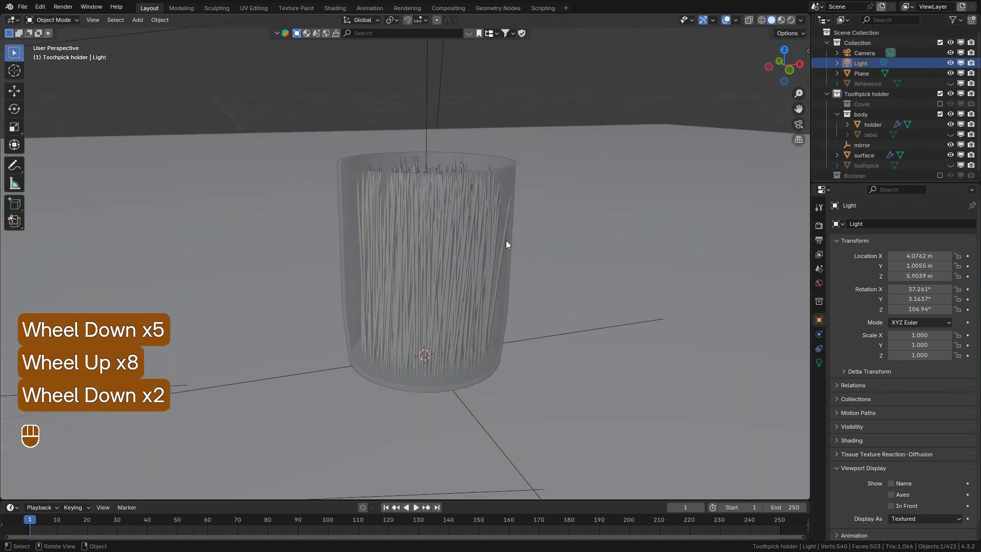
{"action": "key", "text": "alt+r"}
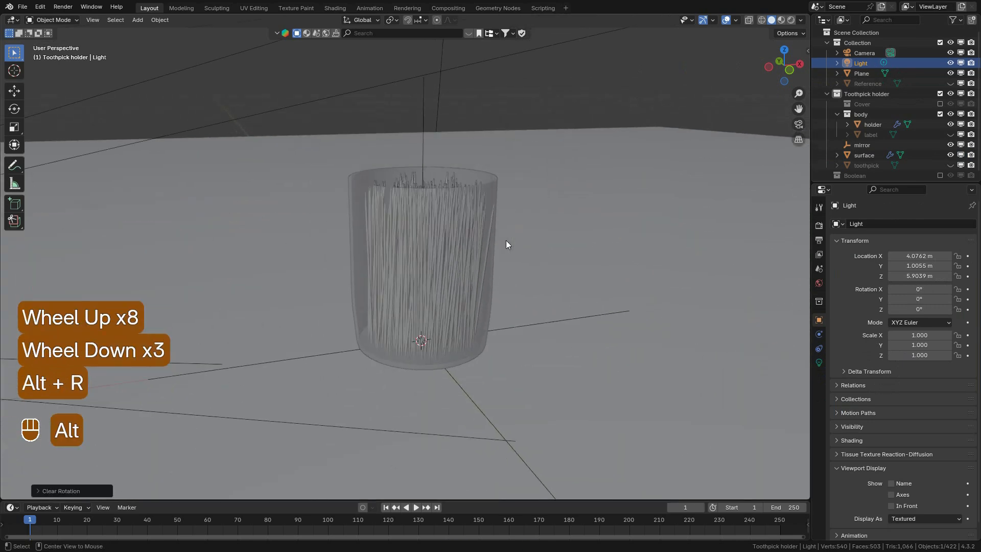
{"action": "key", "text": "alt+g"}
Move the Light straight up along the global Z axis, above the toothpick holder.
{"action": "scroll", "coordinate": [498, 248], "scroll_direction": "down", "scroll_amount": 3}
{"action": "key", "text": "g"}
{"action": "key", "text": "z"}
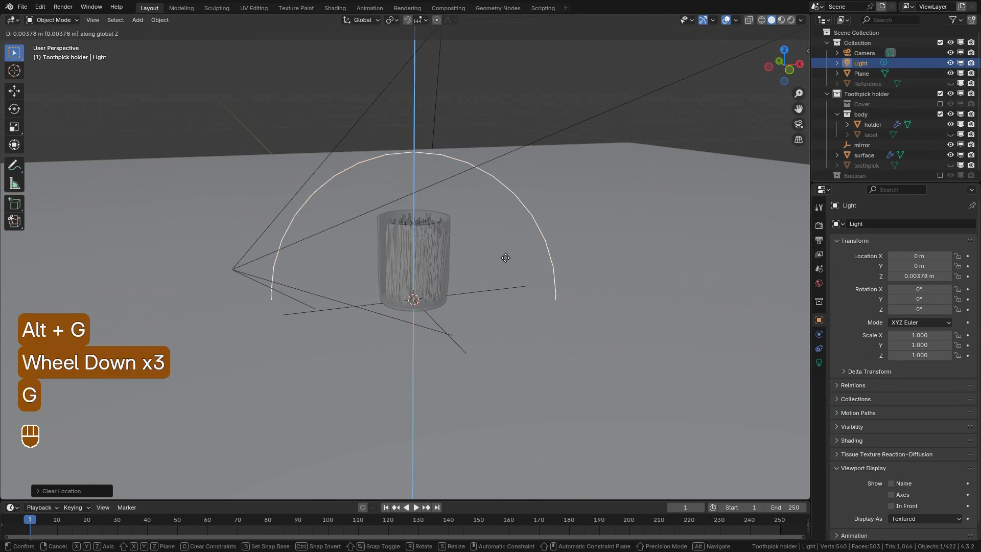
{"action": "left_click", "coordinate": [526, 445]}
Change the Light to an Area light with a Square shape and a size of 0.519 m.
{"action": "left_click", "coordinate": [820, 363]}
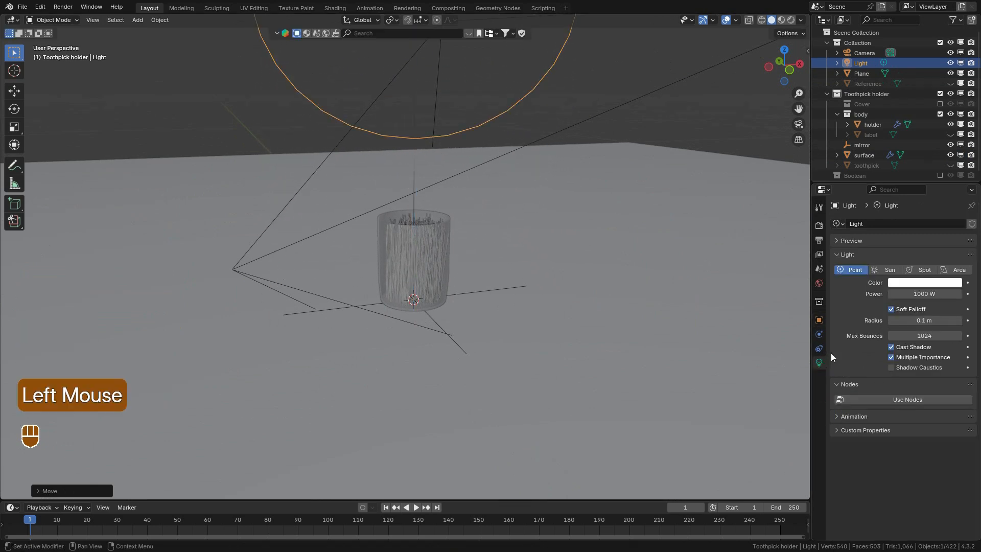
{"action": "left_click", "coordinate": [957, 273]}
{"action": "left_click", "coordinate": [903, 308]}
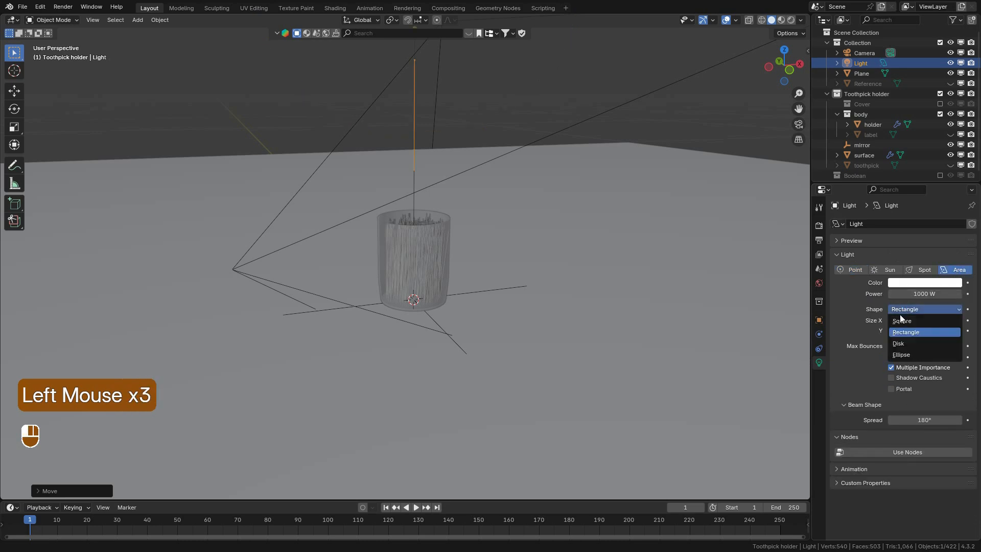
{"action": "left_click", "coordinate": [901, 321]}
{"action": "left_click", "coordinate": [269, 320], "text": "shift"}
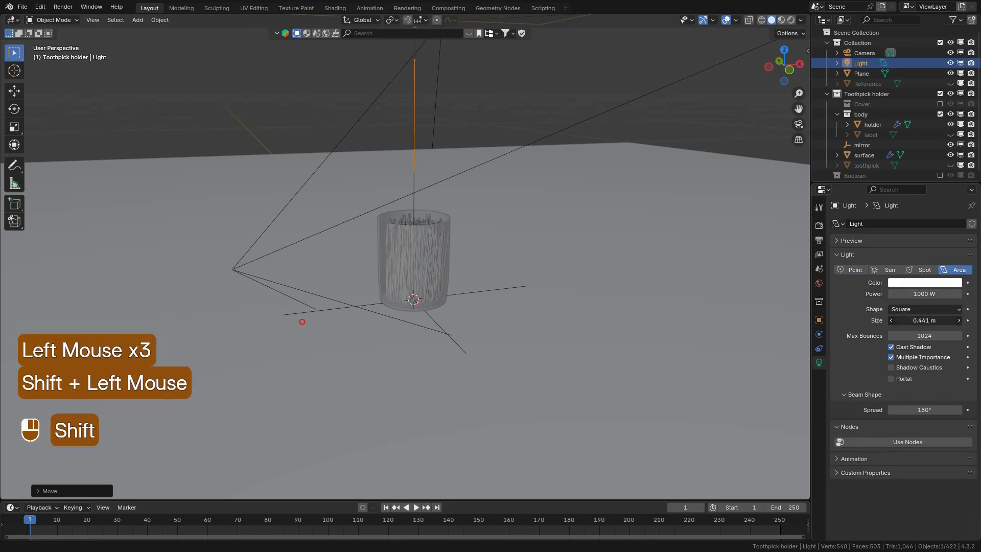
Set the area light's power to 300 W and save the file.
{"action": "left_click", "coordinate": [922, 293]}
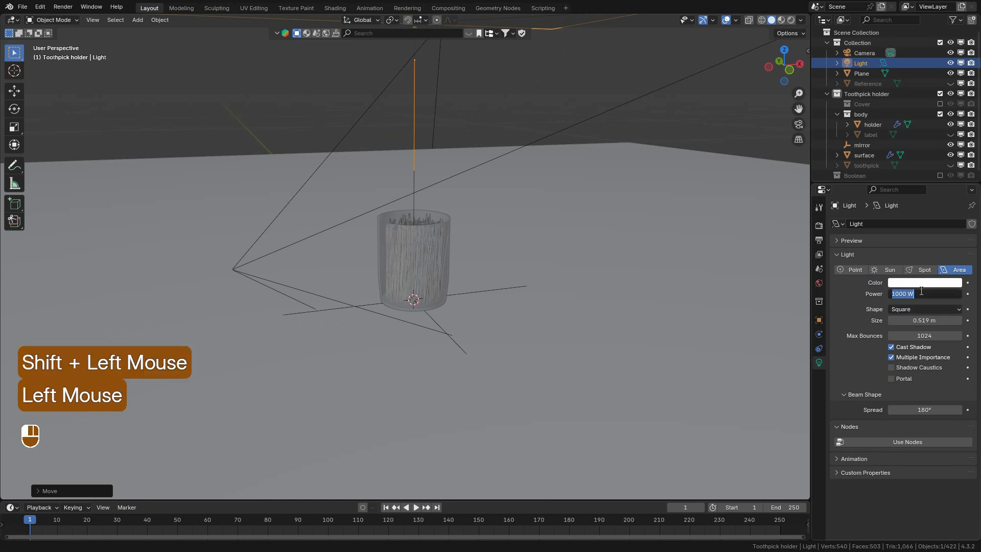
{"action": "type", "text": "400"}
{"action": "left_click", "coordinate": [920, 291]}
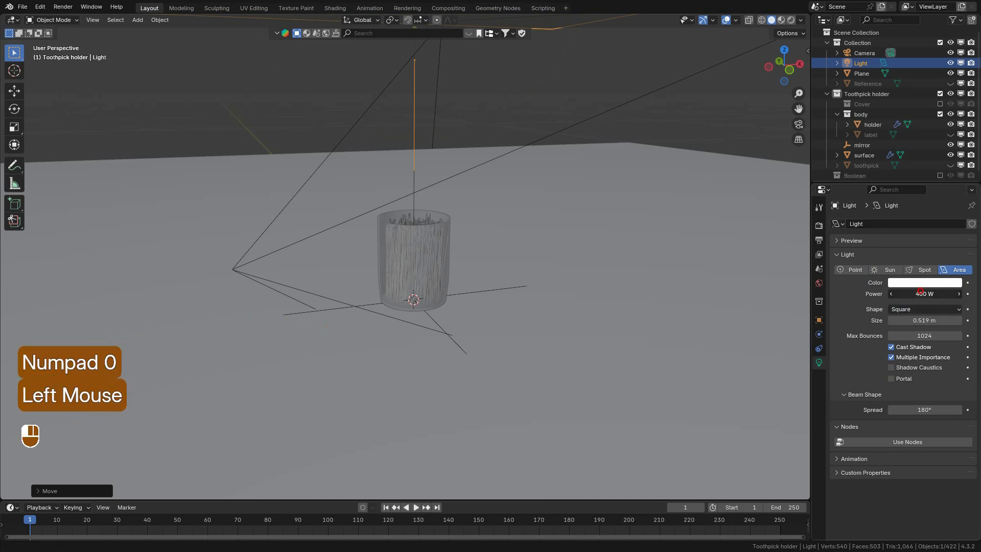
{"action": "type", "text": "300"}
{"action": "key", "text": "Return"}
{"action": "key", "text": "ctrl+s"}
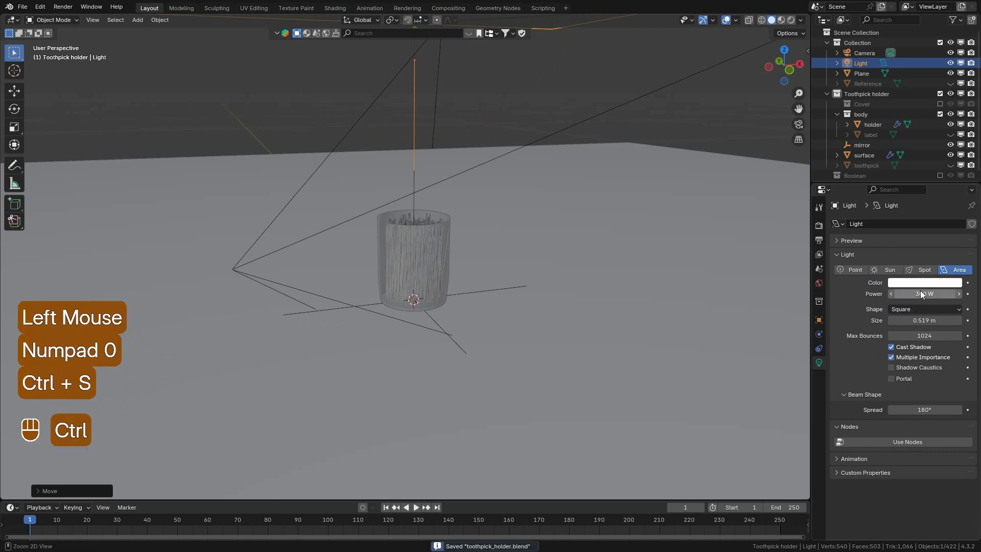
Preview the lit toothpick holder through the camera in rendered shading, and return to solid shading.
{"action": "key", "text": "KP_0"}
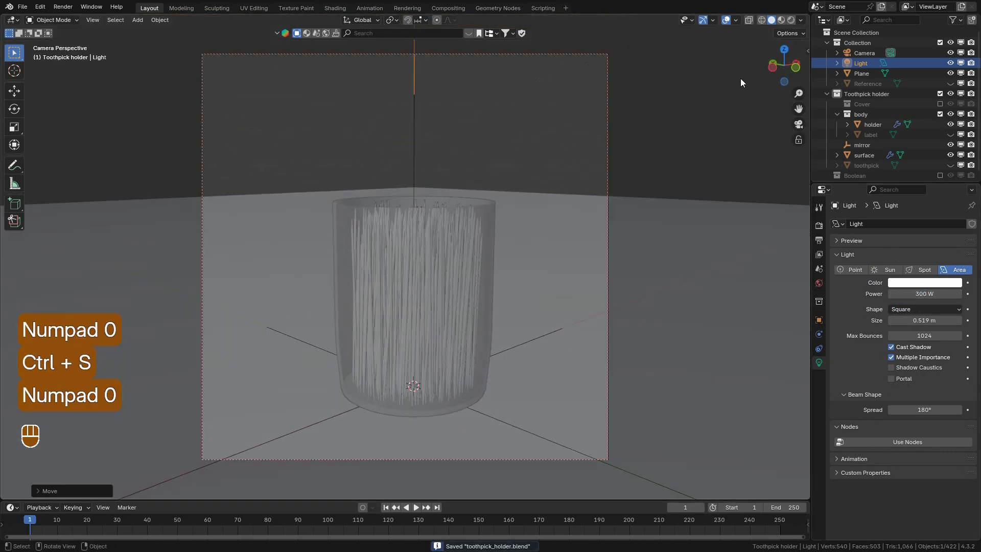
{"action": "left_click", "coordinate": [791, 19]}
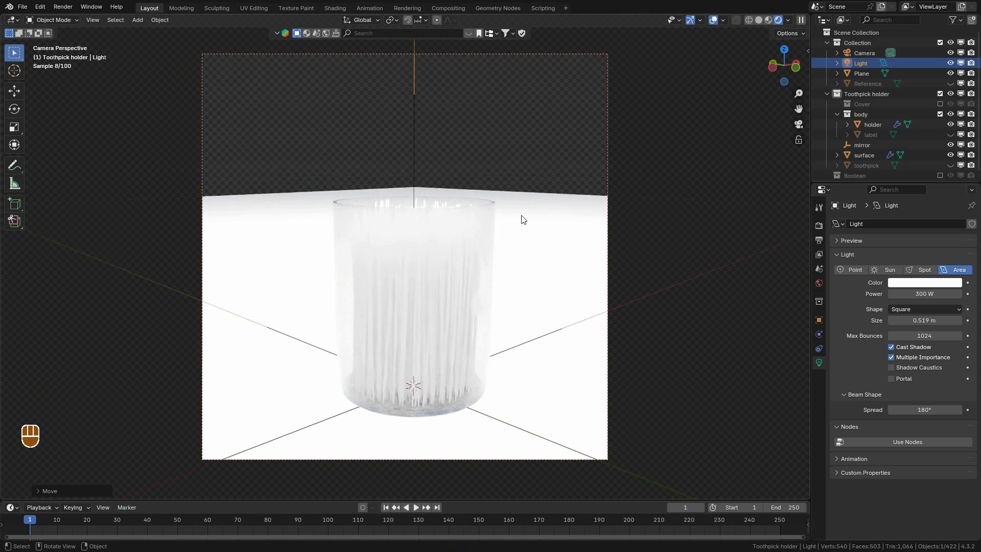
{"action": "left_click", "coordinate": [760, 20]}
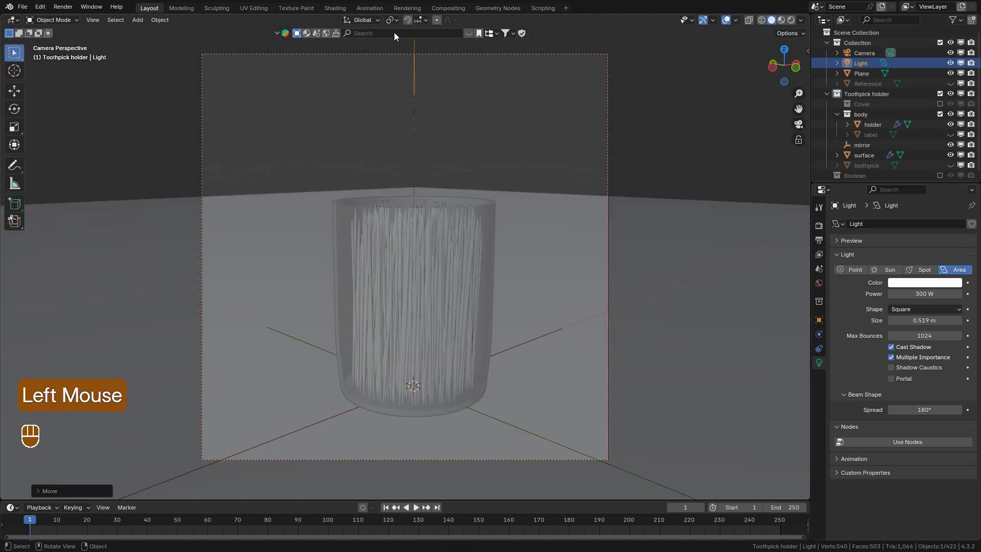
In the Shading workspace, create a new material on the surface object and name it toothpick.
{"action": "left_click", "coordinate": [335, 8]}
{"action": "middle_click_drag", "start_coordinate": [508, 151], "coordinate": [511, 223]}
{"action": "middle_click_drag", "start_coordinate": [482, 134], "coordinate": [499, 184], "text": "shift"}
{"action": "left_click", "coordinate": [500, 156]}
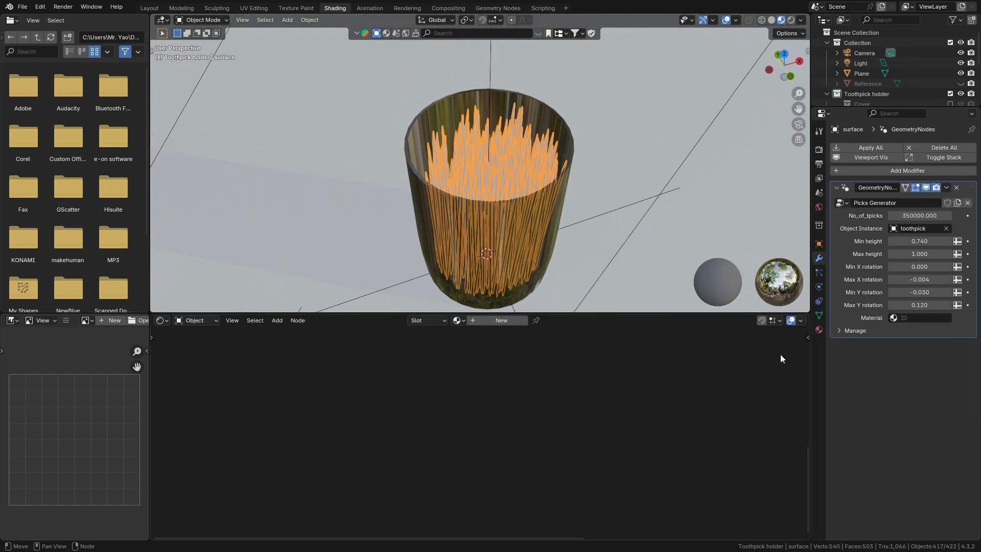
{"action": "left_click", "coordinate": [820, 330]}
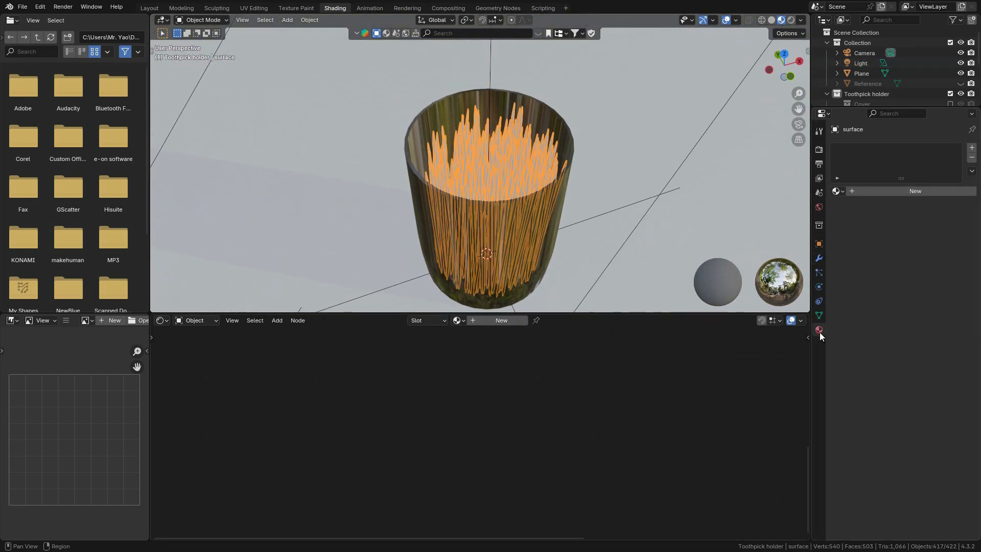
{"action": "left_click", "coordinate": [492, 319]}
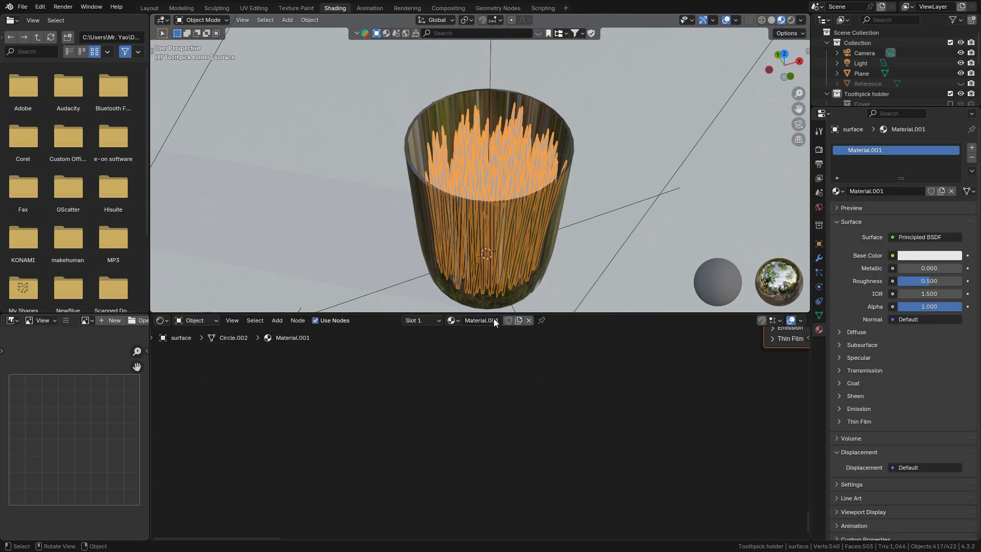
{"action": "left_click", "coordinate": [886, 192]}
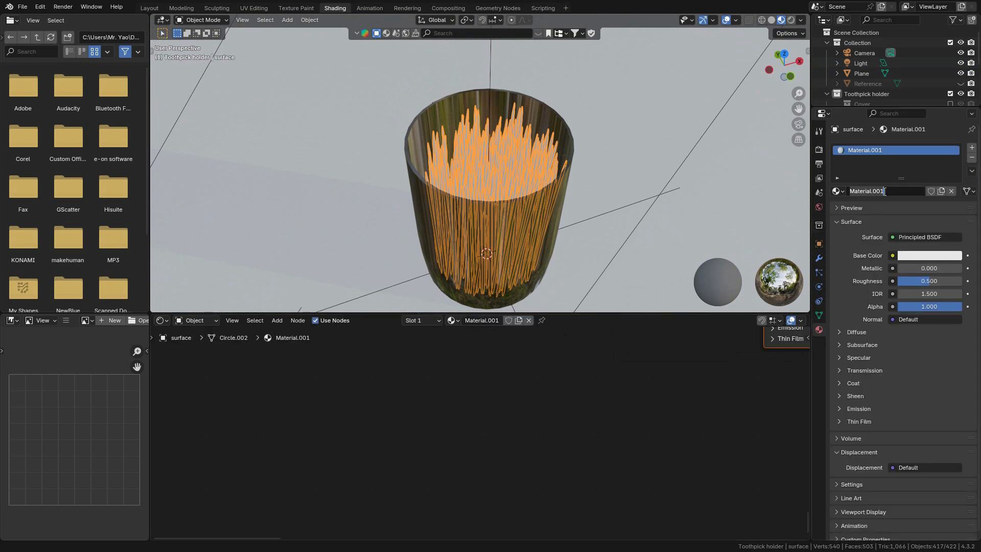
{"action": "type", "text": "toothpick"}
{"action": "key", "text": "Return"}
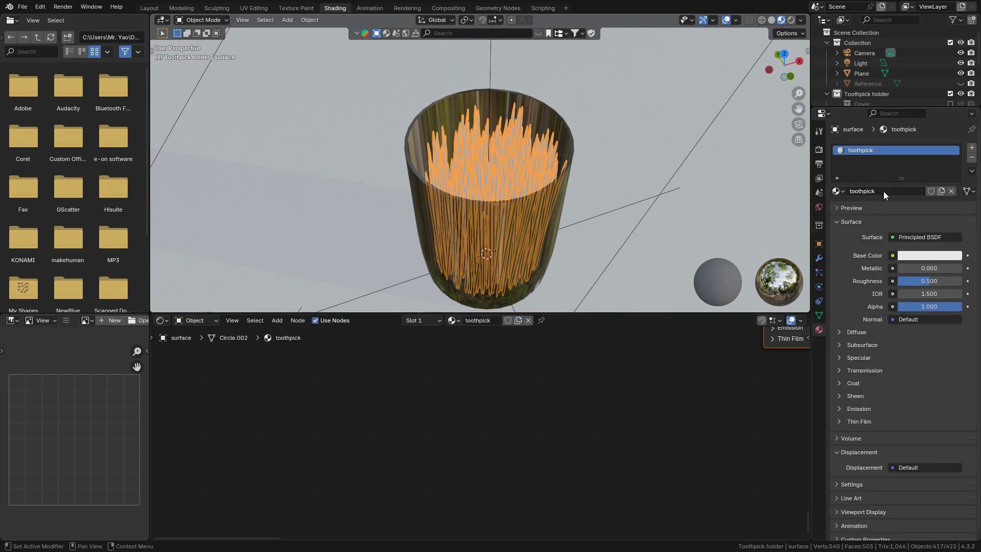
Set the toothpick material's base color to a soft, partly desaturated orange and hide the viewport overlays.
{"action": "left_click", "coordinate": [918, 256]}
{"action": "left_click_drag", "start_coordinate": [896, 138], "coordinate": [888, 157]}
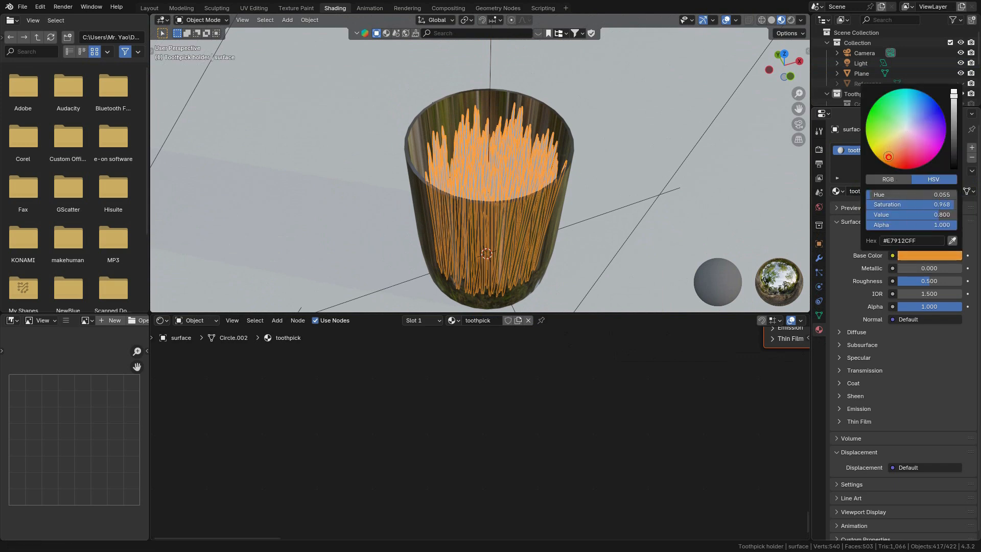
{"action": "left_click", "coordinate": [728, 20]}
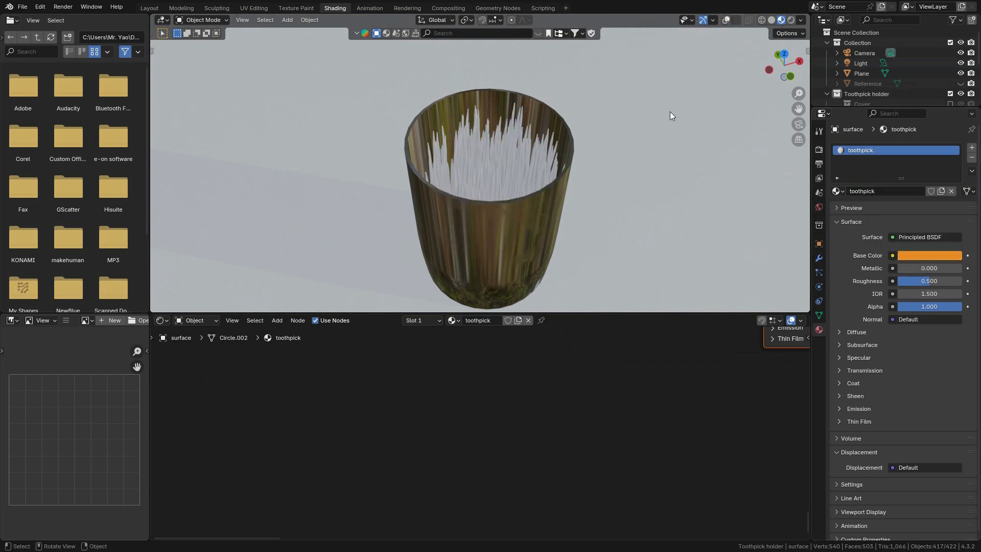
{"action": "left_click", "coordinate": [924, 255]}
{"action": "left_click_drag", "start_coordinate": [913, 205], "coordinate": [905, 204]}
{"action": "mouse_move", "coordinate": [903, 151]}
{"action": "left_mouse_down"}
{"action": "mouse_move", "coordinate": [924, 140]}
{"action": "mouse_move", "coordinate": [883, 135]}
{"action": "mouse_move", "coordinate": [892, 153]}
{"action": "left_mouse_up"}
{"action": "middle_click_drag", "start_coordinate": [467, 191], "coordinate": [541, 181]}
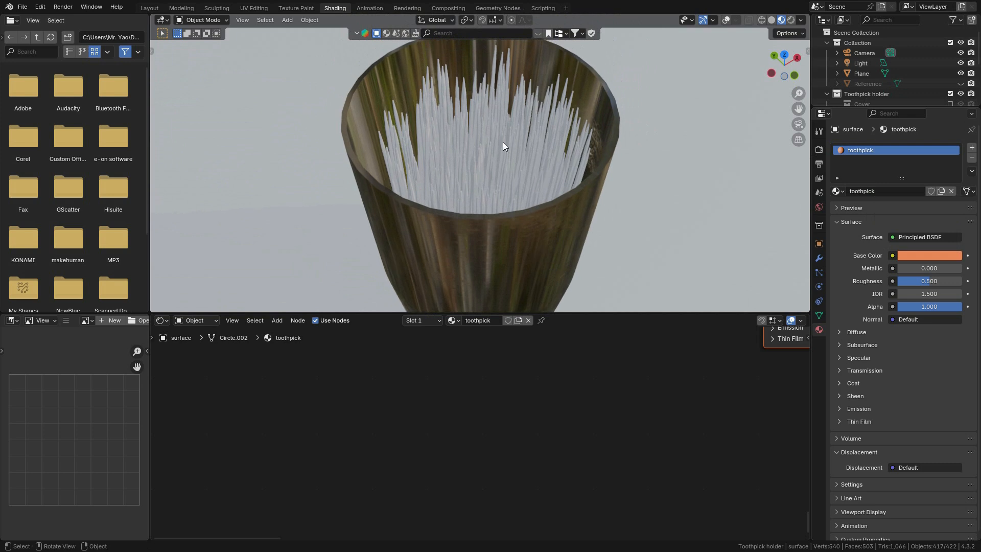
Assign the toothpick material to the Material input of the surface object's Picks Generator modifier.
{"action": "left_click", "coordinate": [819, 259]}
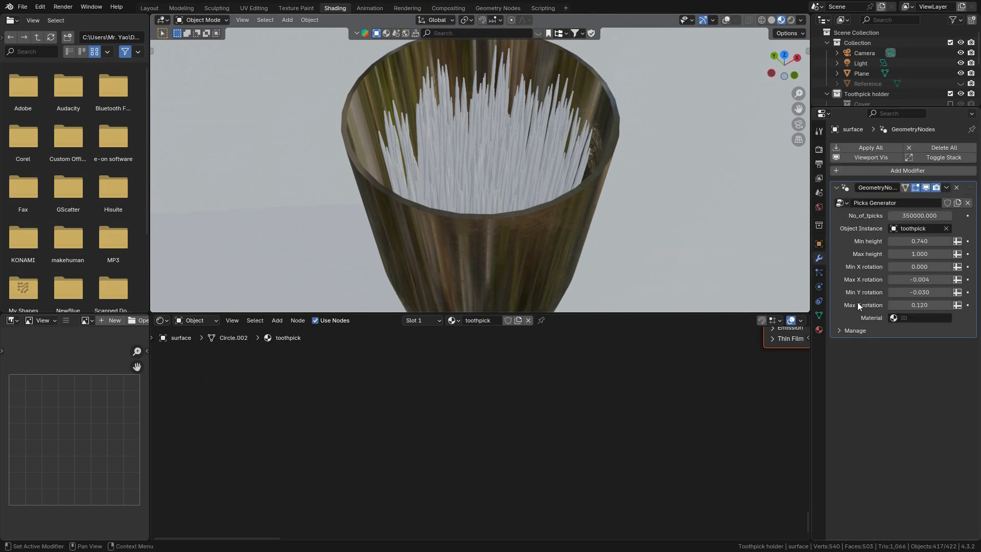
{"action": "left_click", "coordinate": [919, 318]}
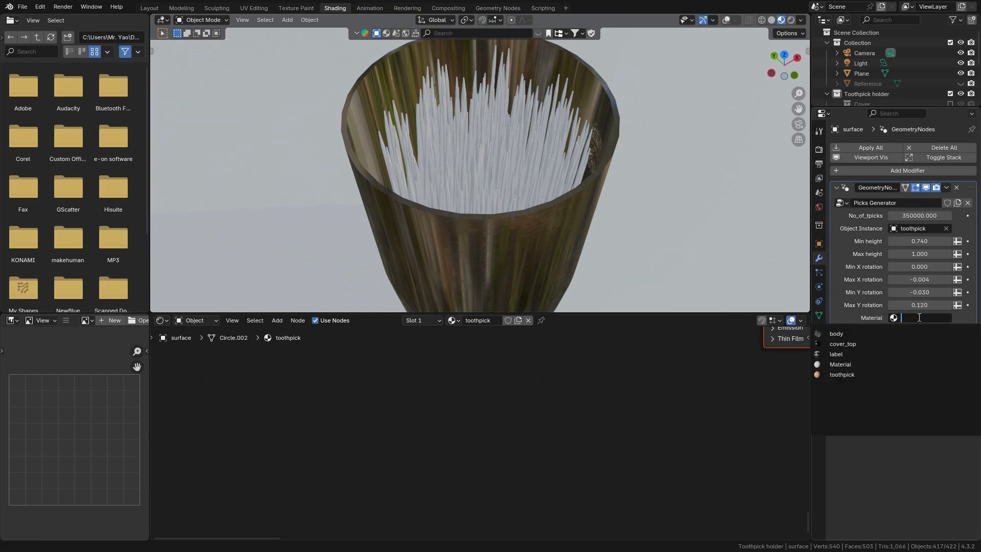
{"action": "left_click", "coordinate": [852, 375]}
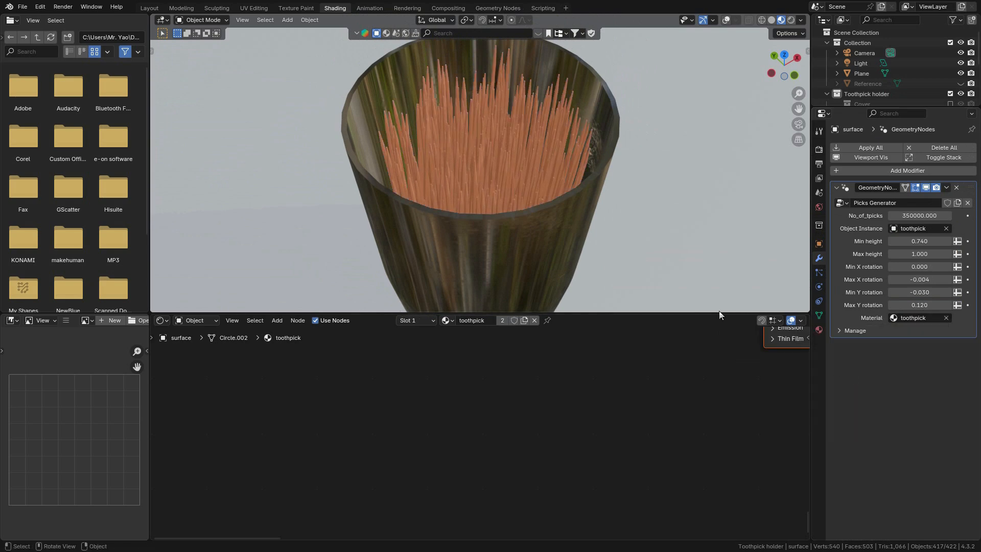
{"action": "mouse_move", "coordinate": [538, 162]}
{"action": "middle_mouse_down"}
{"action": "mouse_move", "coordinate": [499, 162]}
{"action": "mouse_move", "coordinate": [517, 151]}
{"action": "mouse_move", "coordinate": [541, 169]}
{"action": "mouse_move", "coordinate": [517, 147]}
{"action": "mouse_move", "coordinate": [526, 140]}
{"action": "mouse_move", "coordinate": [528, 157]}
{"action": "middle_mouse_up"}
{"action": "scroll", "coordinate": [526, 140], "scroll_direction": "up", "scroll_amount": 3}
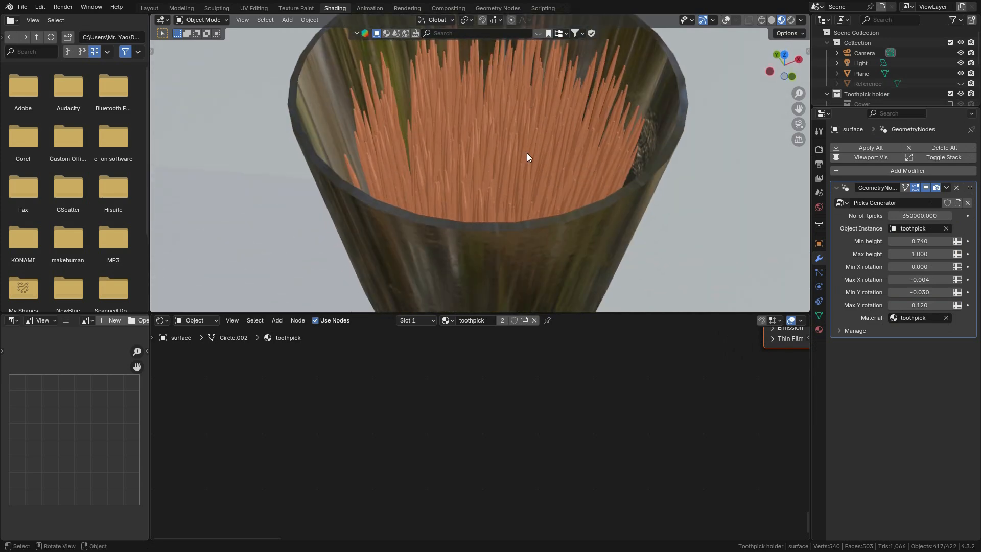
Restore the viewport overlays and bring the toothpick material's settings and shader nodes into view.
{"action": "left_click", "coordinate": [730, 23]}
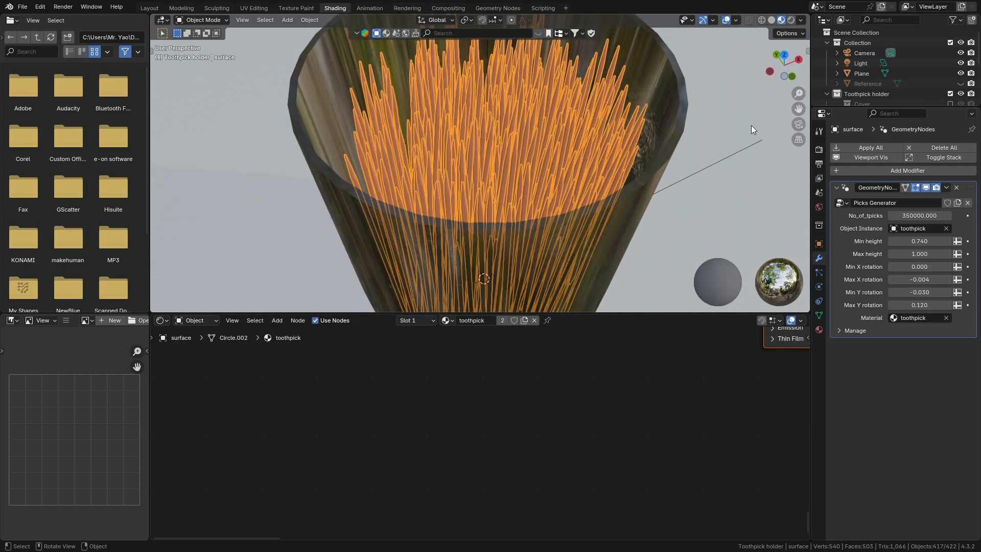
{"action": "left_click", "coordinate": [819, 329]}
{"action": "scroll", "coordinate": [528, 353], "scroll_direction": "down", "scroll_amount": 4}
{"action": "middle_click_drag", "start_coordinate": [659, 388], "coordinate": [429, 527]}
{"action": "scroll", "coordinate": [510, 495], "scroll_direction": "up", "scroll_amount": 1}
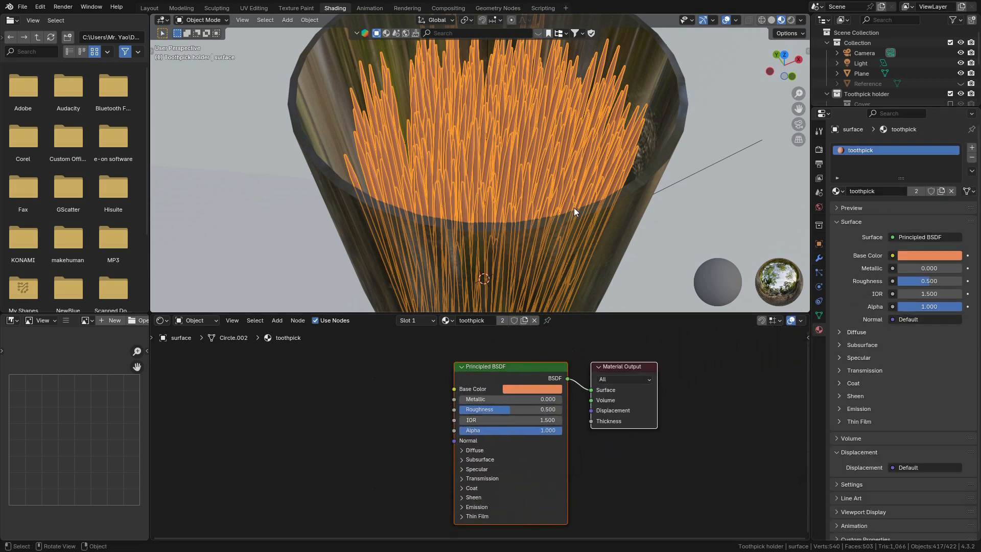
Select the holder around the toothpicks to bring up its body material nodes.
{"action": "scroll", "coordinate": [579, 212], "scroll_direction": "down", "scroll_amount": 4}
{"action": "middle_click_drag", "start_coordinate": [575, 225], "coordinate": [605, 177]}
{"action": "left_click", "coordinate": [606, 174]}
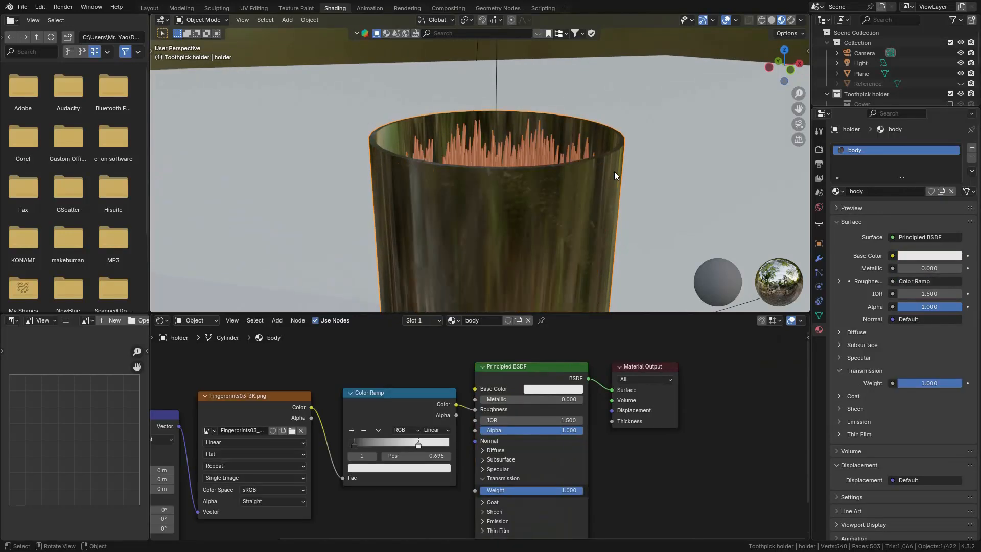
Hide the holder object in the viewport so the toothpicks inside it are exposed.
{"action": "scroll", "coordinate": [951, 65], "scroll_direction": "down", "scroll_amount": 3}
{"action": "left_click", "coordinate": [960, 63]}
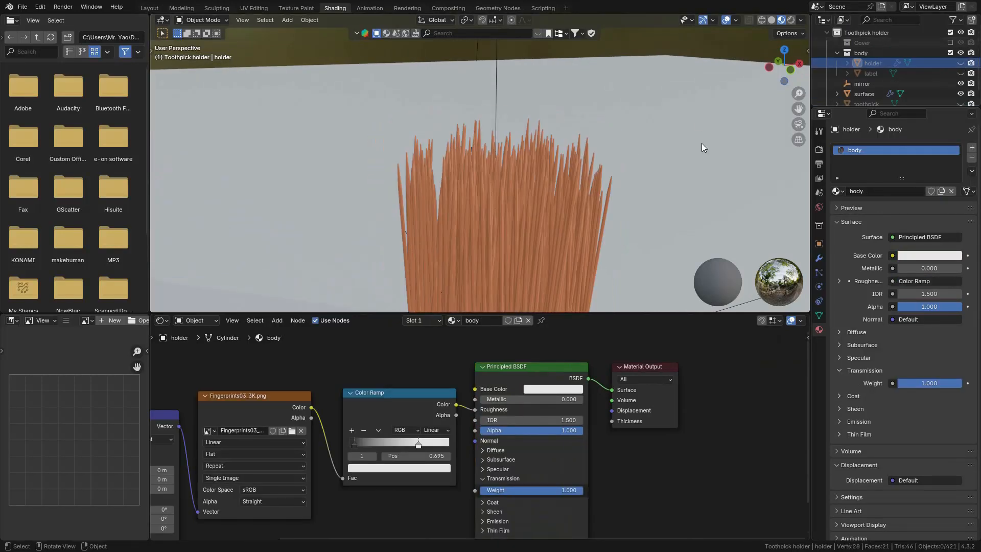
{"action": "scroll", "coordinate": [513, 204], "scroll_direction": "up", "scroll_amount": 5}
{"action": "scroll", "coordinate": [563, 170], "scroll_direction": "down", "scroll_amount": 3}
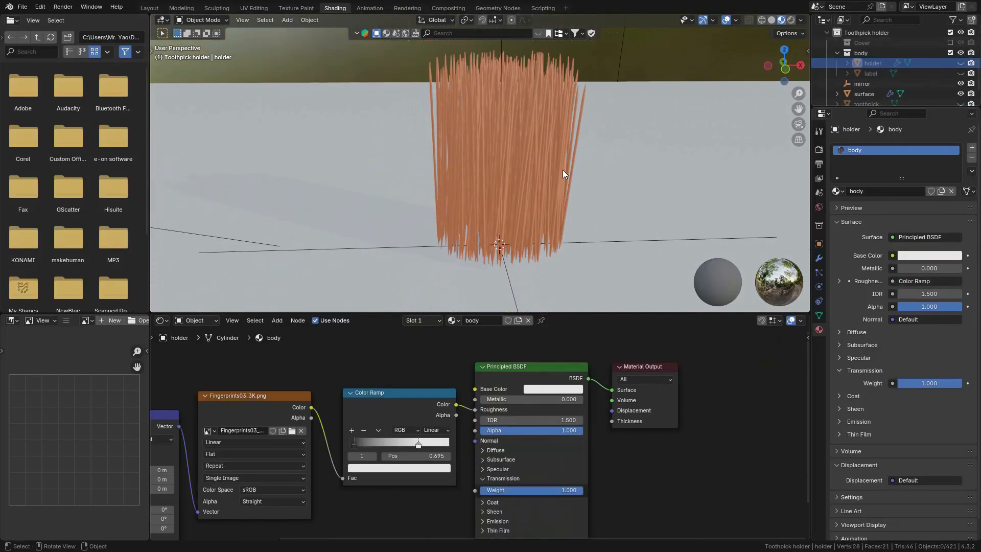
Select the toothpick bundle and turn off the viewport overlays.
{"action": "middle_click_drag", "start_coordinate": [376, 422], "coordinate": [476, 374]}
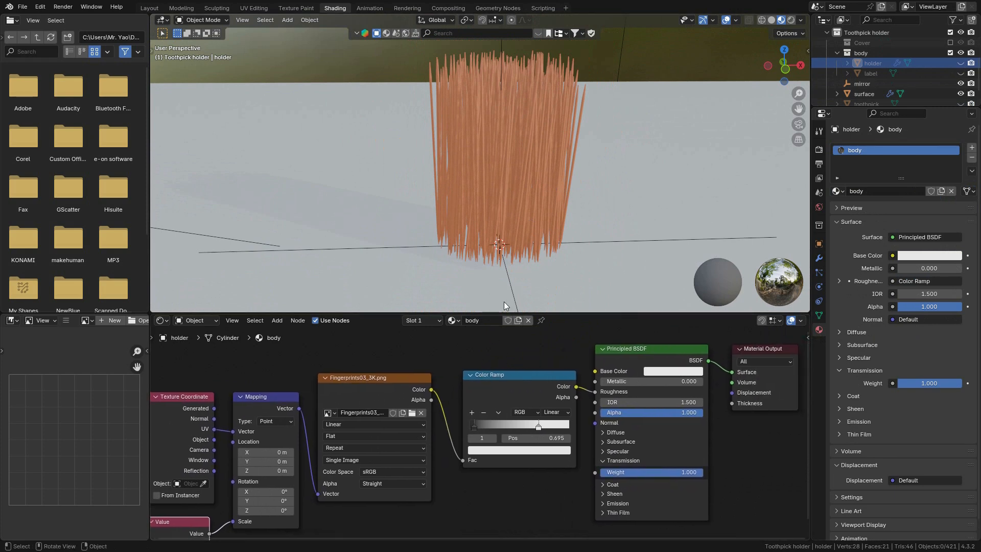
{"action": "left_click", "coordinate": [528, 182]}
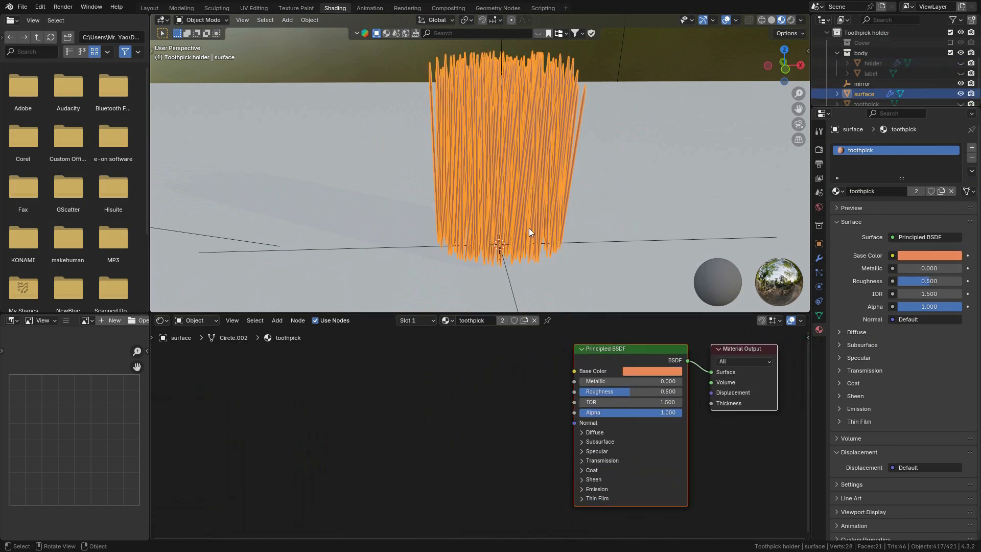
{"action": "left_click", "coordinate": [726, 20]}
{"action": "scroll", "coordinate": [458, 401], "scroll_direction": "up", "scroll_amount": 2}
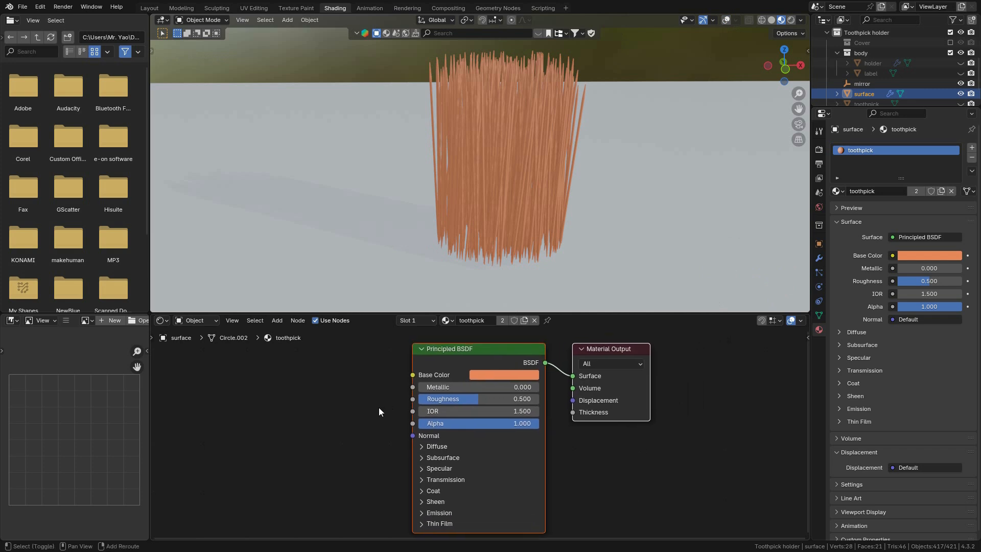
Set the toothpick material's roughness to 0.841 in its Principled BSDF node.
{"action": "scroll", "coordinate": [383, 404], "scroll_direction": "up", "scroll_amount": 1}
{"action": "middle_click_drag", "start_coordinate": [367, 404], "coordinate": [430, 403]}
{"action": "scroll", "coordinate": [536, 398], "scroll_direction": "down", "scroll_amount": 1}
{"action": "scroll", "coordinate": [542, 397], "scroll_direction": "up", "scroll_amount": 1}
{"action": "left_click_drag", "start_coordinate": [555, 396], "coordinate": [576, 394]}
Raise the toothpick material's subsurface weight to about 0.3 and save the file.
{"action": "left_click", "coordinate": [502, 458]}
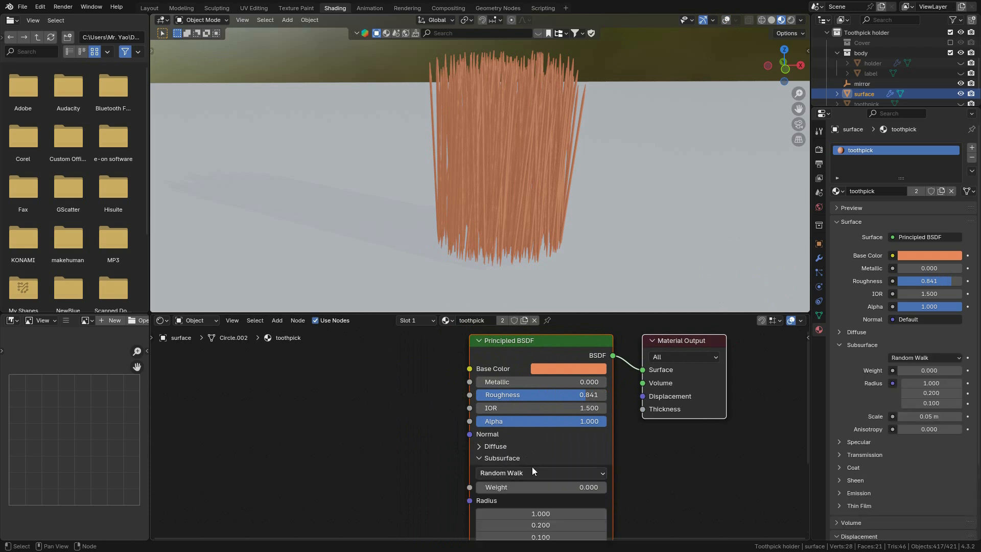
{"action": "left_click_drag", "start_coordinate": [499, 486], "coordinate": [524, 486]}
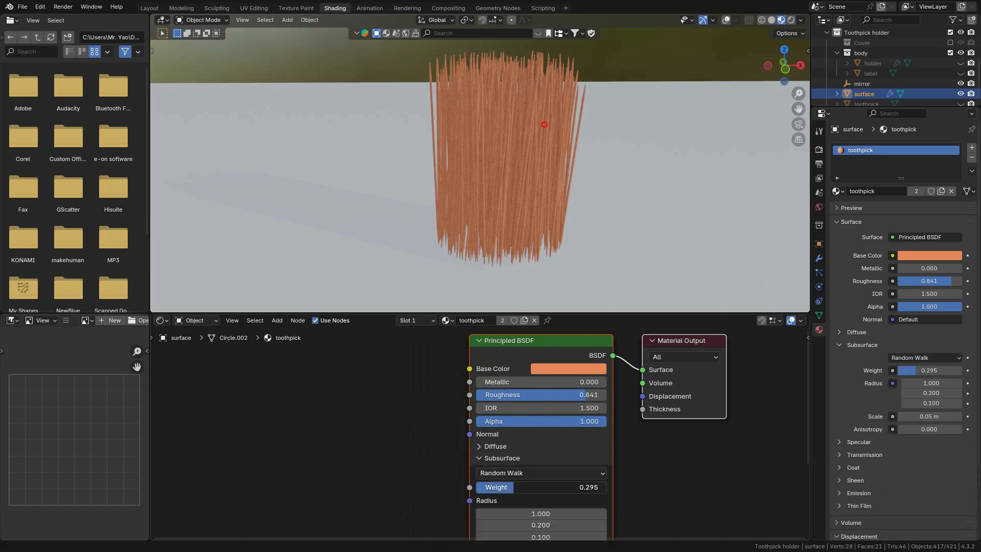
{"action": "left_click_drag", "start_coordinate": [514, 487], "coordinate": [518, 487]}
{"action": "left_click", "coordinate": [503, 458]}
{"action": "scroll", "coordinate": [452, 419], "scroll_direction": "up", "scroll_amount": 1}
{"action": "middle_click_drag", "start_coordinate": [387, 391], "coordinate": [446, 397]}
{"action": "scroll", "coordinate": [445, 397], "scroll_direction": "down", "scroll_amount": 2}
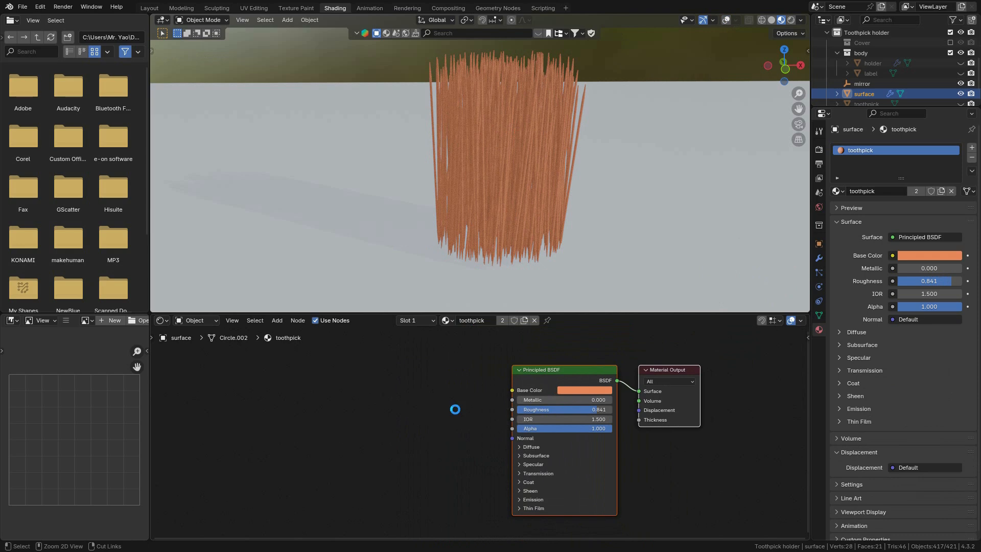
{"action": "scroll", "coordinate": [456, 412], "scroll_direction": "up", "scroll_amount": 3}
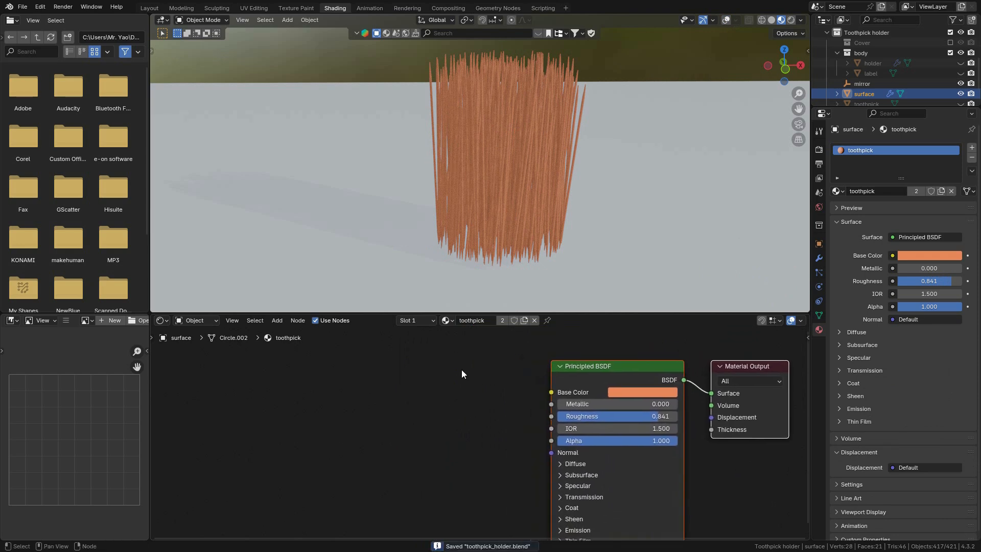
Add a Color Ramp node to the toothpick material, placed ahead of the Principled BSDF node.
{"action": "middle_click_drag", "start_coordinate": [545, 188], "coordinate": [596, 193]}
{"action": "scroll", "coordinate": [471, 410], "scroll_direction": "down", "scroll_amount": 2}
{"action": "middle_click_drag", "start_coordinate": [435, 396], "coordinate": [486, 385], "text": "shift"}
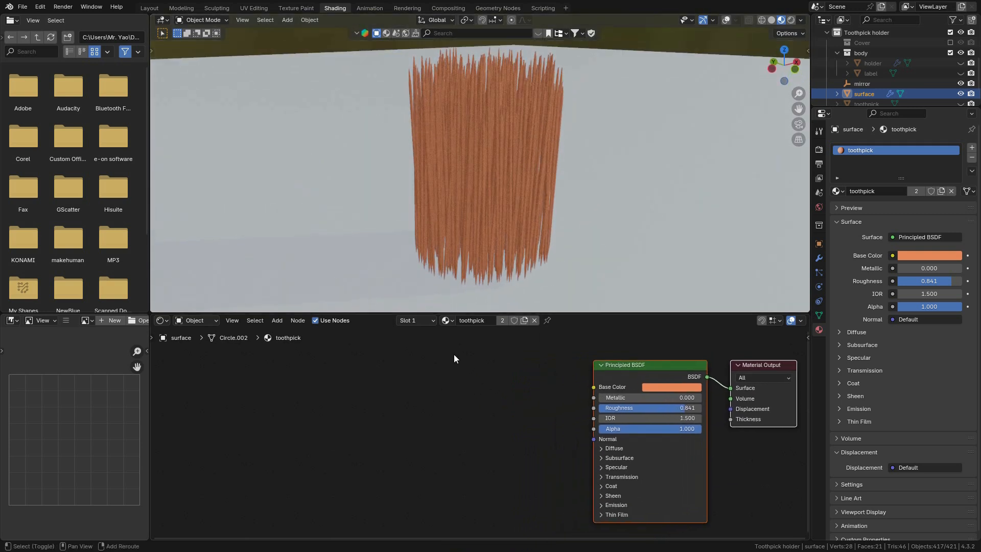
{"action": "key", "text": "shift+a"}
{"action": "left_click", "coordinate": [454, 355]}
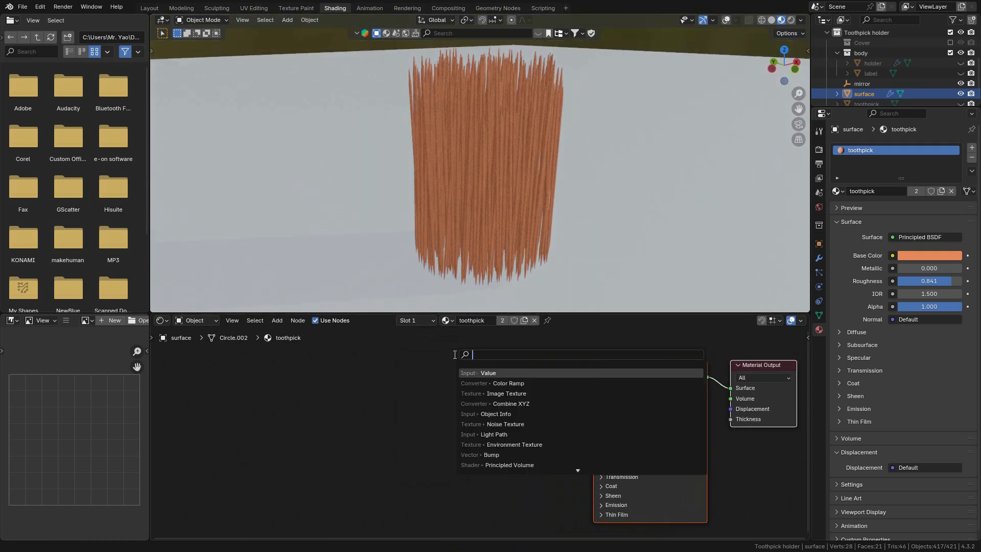
{"action": "type", "text": "color"}
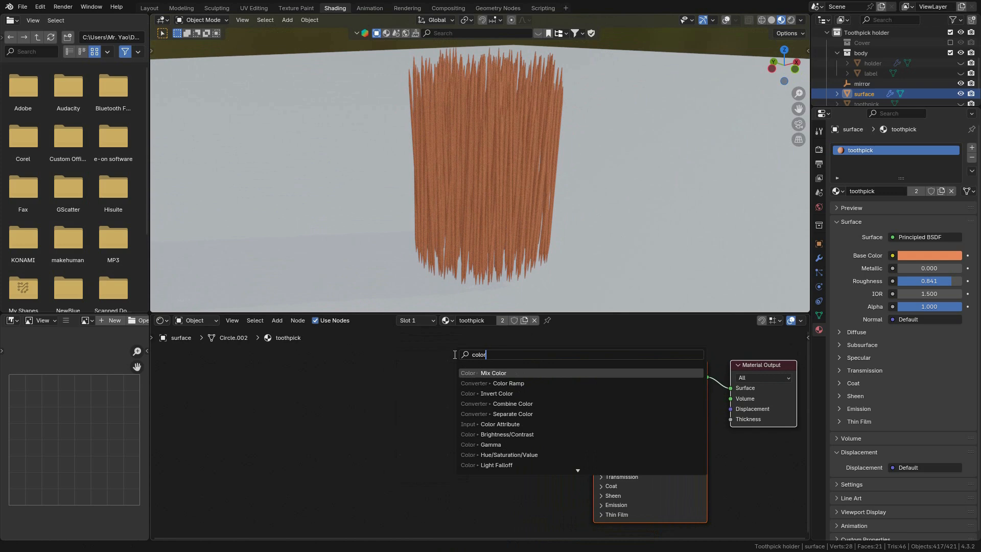
{"action": "key", "text": "Down"}
{"action": "key", "text": "Return"}
{"action": "left_click", "coordinate": [397, 399]}
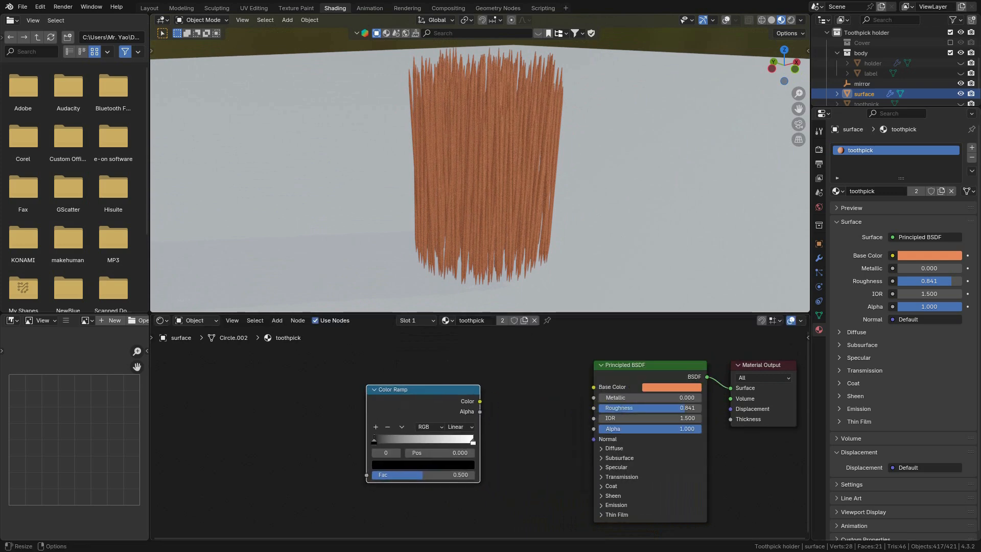
{"action": "left_click", "coordinate": [488, 450]}
Connect the Color Ramp's Color output to the Principled BSDF's Base Color.
{"action": "middle_click_drag", "start_coordinate": [531, 433], "coordinate": [556, 426]}
{"action": "left_click", "coordinate": [560, 438]}
{"action": "scroll", "coordinate": [560, 437], "scroll_direction": "up", "scroll_amount": 2}
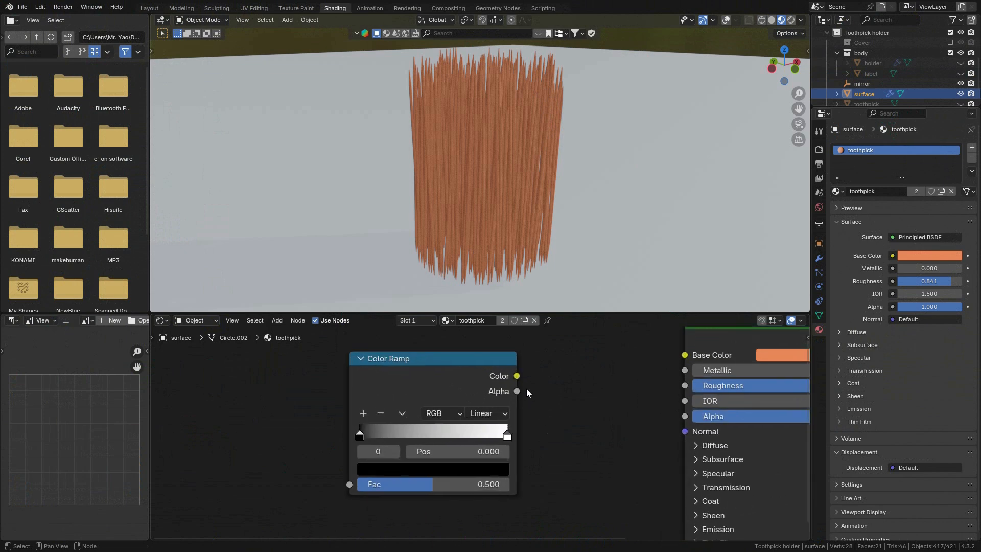
{"action": "scroll", "coordinate": [511, 381], "scroll_direction": "down", "scroll_amount": 2}
{"action": "left_click_drag", "start_coordinate": [481, 388], "coordinate": [642, 372]}
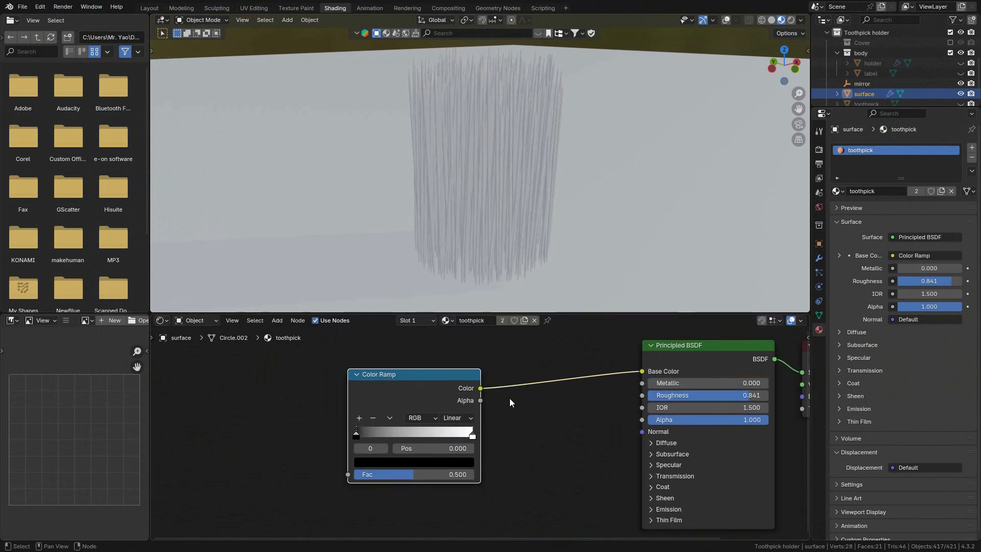
Move the Color Ramp's black stop to position 0.305 and its white stop to 0.664.
{"action": "scroll", "coordinate": [537, 397], "scroll_direction": "up", "scroll_amount": 2}
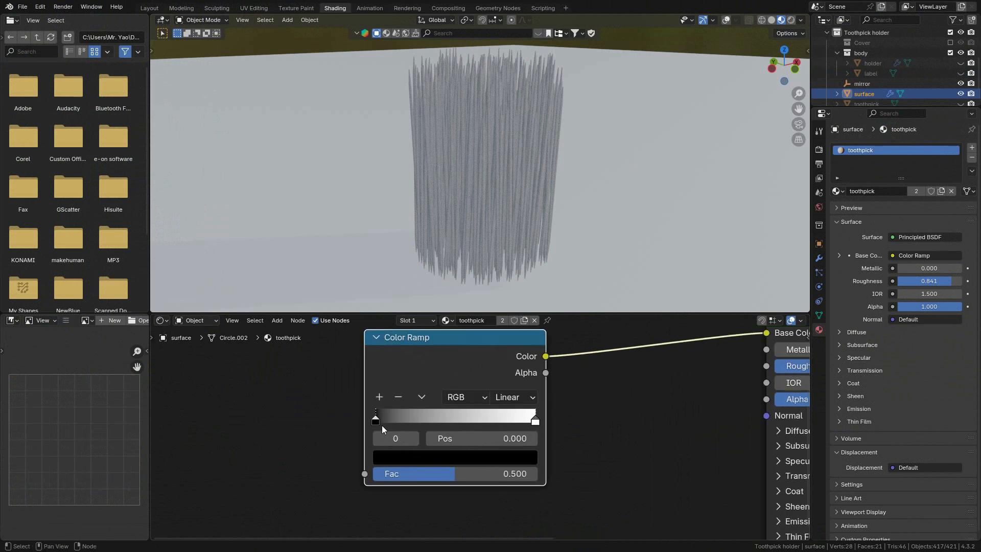
{"action": "left_click_drag", "start_coordinate": [379, 419], "coordinate": [429, 423]}
{"action": "left_click_drag", "start_coordinate": [535, 420], "coordinate": [481, 420]}
Add an Object Info node before the Color Ramp and connect its Random output to the ramp's Fac.
{"action": "middle_click_drag", "start_coordinate": [393, 418], "coordinate": [474, 412]}
{"action": "key", "text": "shift+a"}
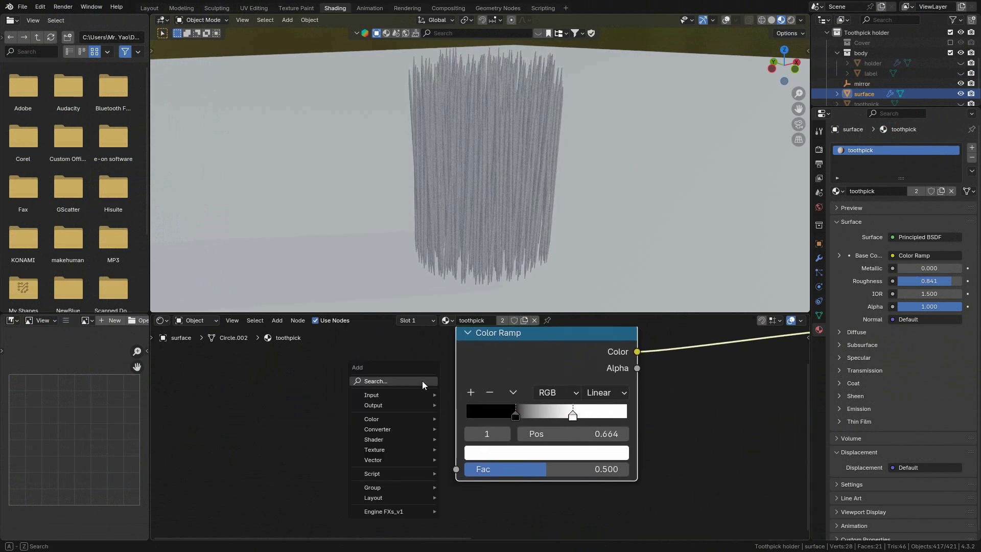
{"action": "left_click", "coordinate": [381, 382]}
{"action": "type", "text": "obje"}
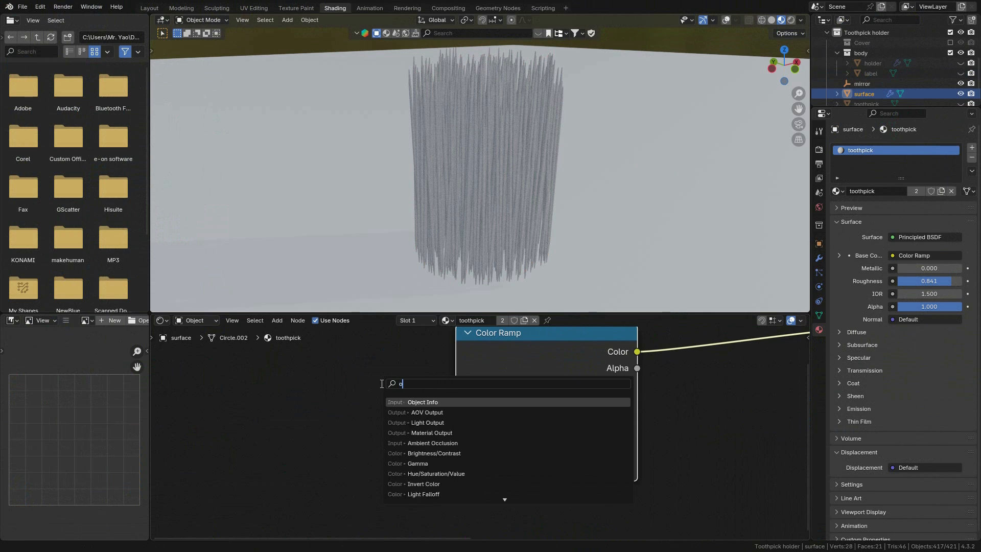
{"action": "left_click", "coordinate": [442, 403]}
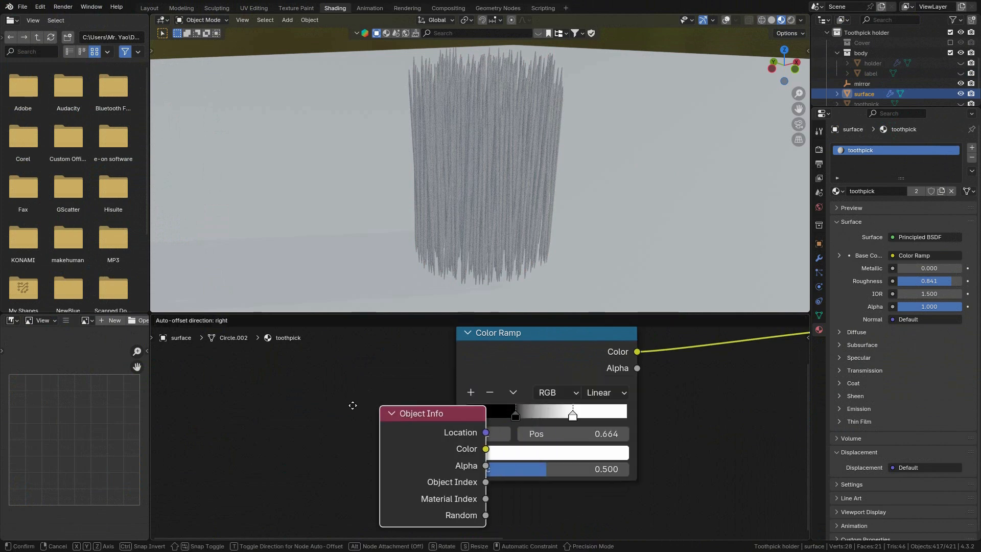
{"action": "left_click", "coordinate": [192, 389]}
{"action": "left_click_drag", "start_coordinate": [296, 496], "coordinate": [456, 469]}
{"action": "left_click_drag", "start_coordinate": [248, 431], "coordinate": [224, 462]}
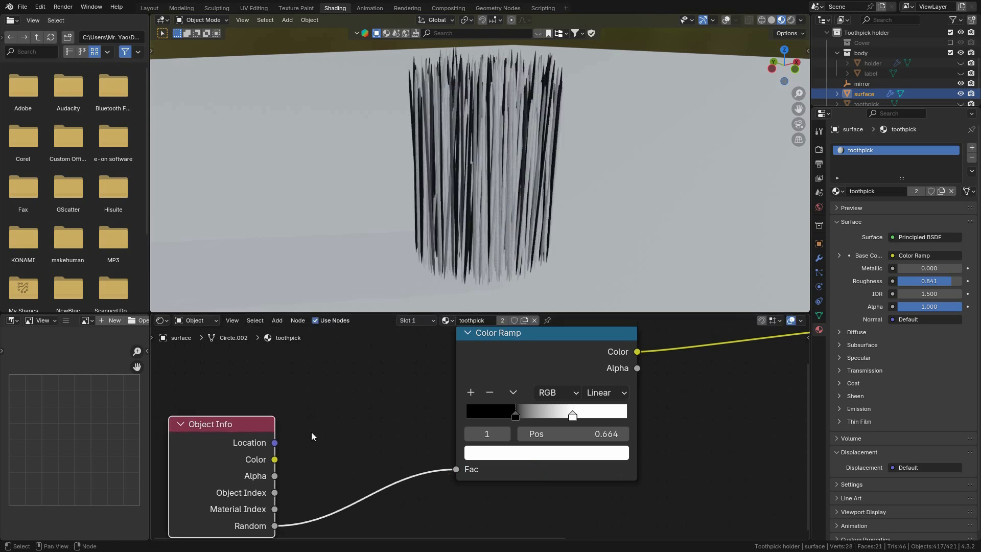
Change the Color Ramp's white stop to orange, hex #FF8C37FF.
{"action": "mouse_move", "coordinate": [567, 167]}
{"action": "middle_mouse_down"}
{"action": "mouse_move", "coordinate": [567, 195]}
{"action": "mouse_move", "coordinate": [585, 200]}
{"action": "mouse_move", "coordinate": [554, 191]}
{"action": "mouse_move", "coordinate": [575, 184]}
{"action": "middle_mouse_up"}
{"action": "scroll", "coordinate": [575, 184], "scroll_direction": "up", "scroll_amount": 4}
{"action": "middle_click_drag", "start_coordinate": [557, 224], "coordinate": [510, 219]}
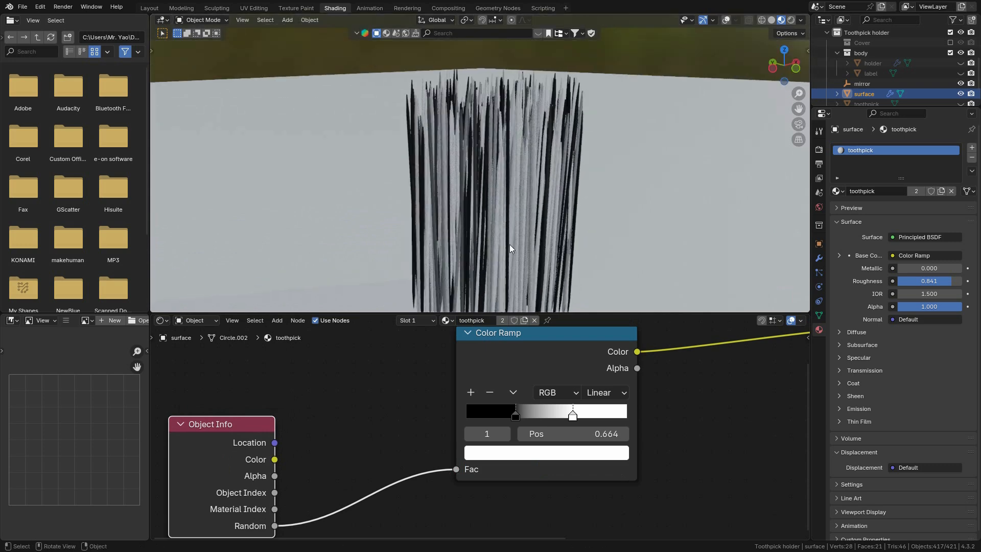
{"action": "left_click", "coordinate": [571, 453]}
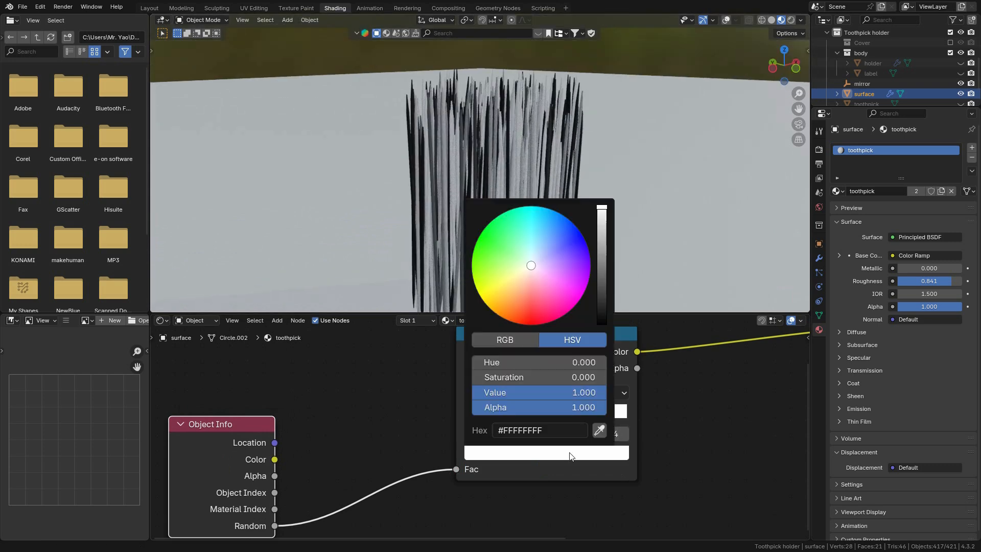
{"action": "left_click_drag", "start_coordinate": [533, 267], "coordinate": [511, 308]}
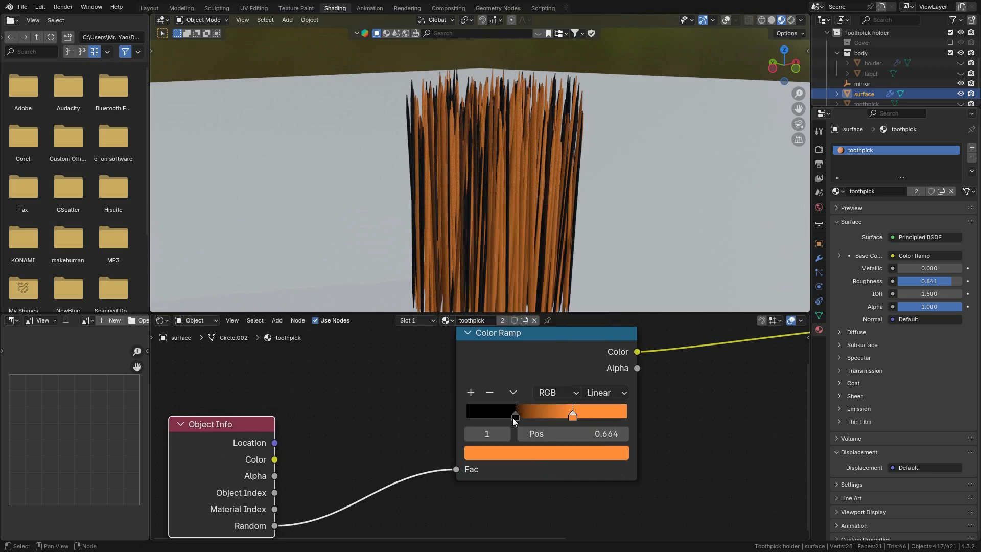
Copy the orange stop's hex code to the black stop and darken that stop to #BE6929FF.
{"action": "left_click", "coordinate": [566, 454]}
{"action": "left_click", "coordinate": [561, 430]}
{"action": "key", "text": "ctrl+c"}
{"action": "key", "text": "Return"}
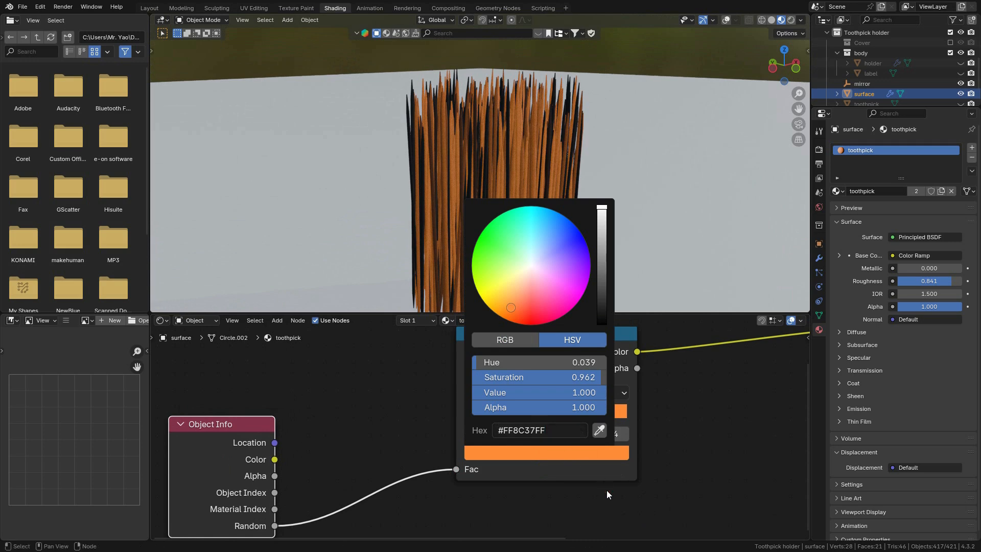
{"action": "left_click", "coordinate": [516, 415]}
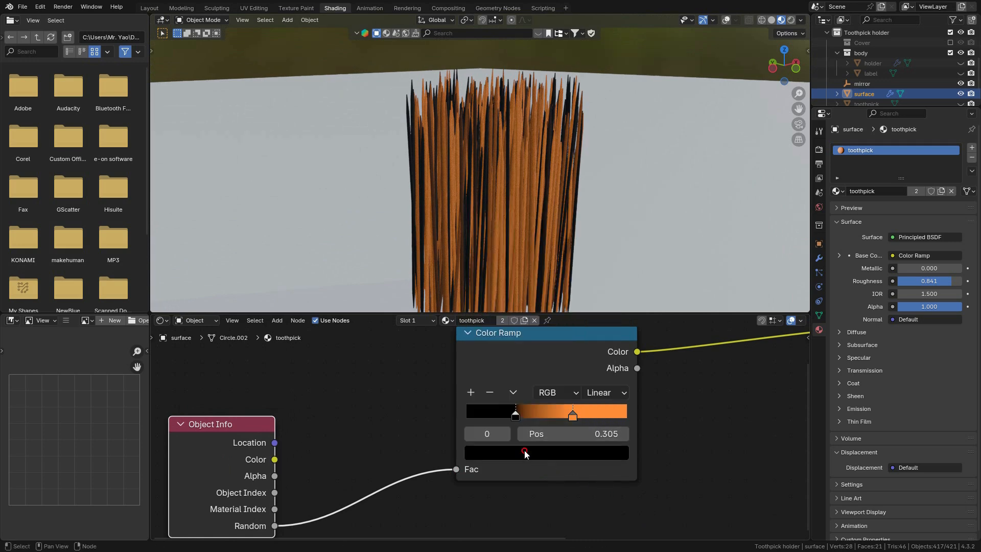
{"action": "left_click", "coordinate": [524, 452]}
{"action": "left_click", "coordinate": [554, 431]}
{"action": "key", "text": "ctrl+v"}
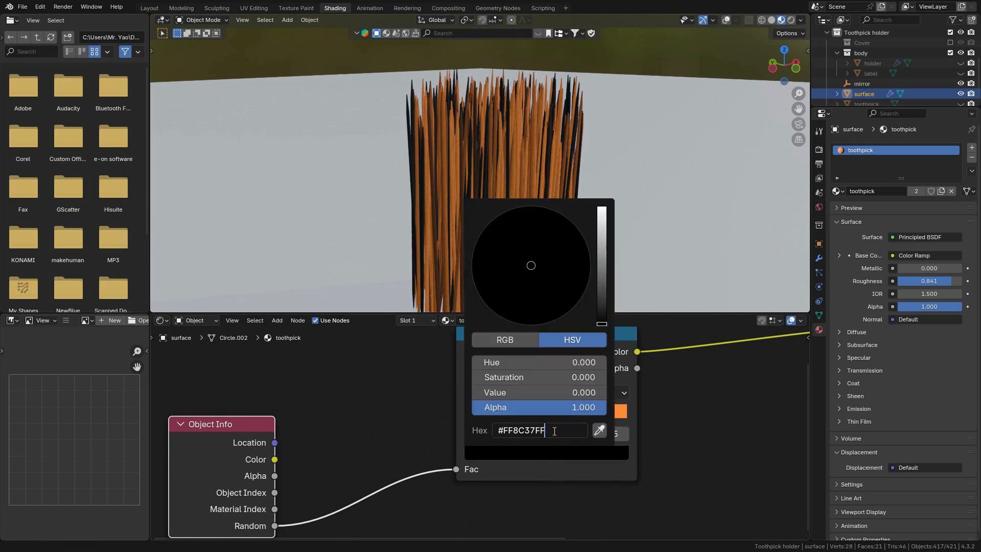
{"action": "key", "text": "Return"}
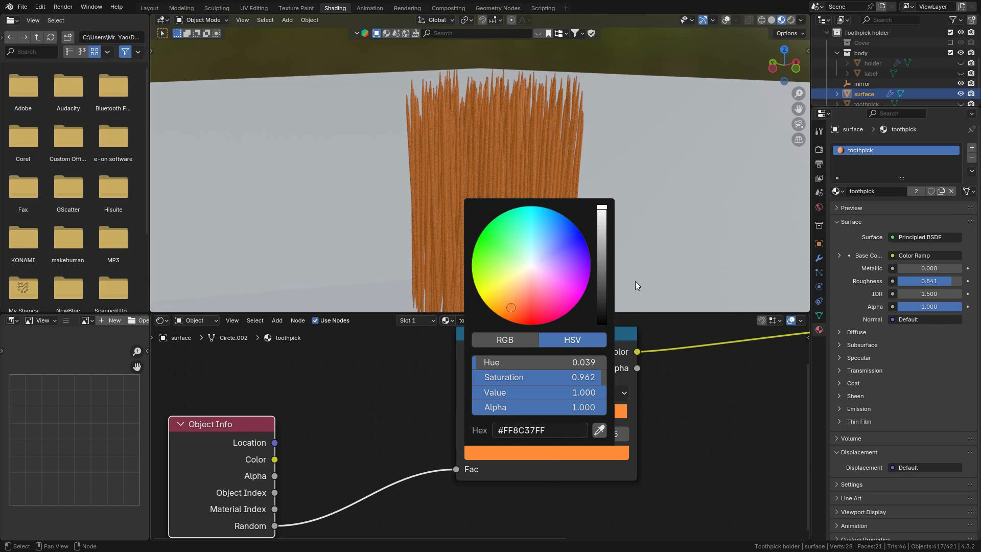
{"action": "mouse_move", "coordinate": [602, 227]}
{"action": "left_mouse_down"}
{"action": "mouse_move", "coordinate": [604, 247]}
{"action": "mouse_move", "coordinate": [604, 235]}
{"action": "left_mouse_up"}
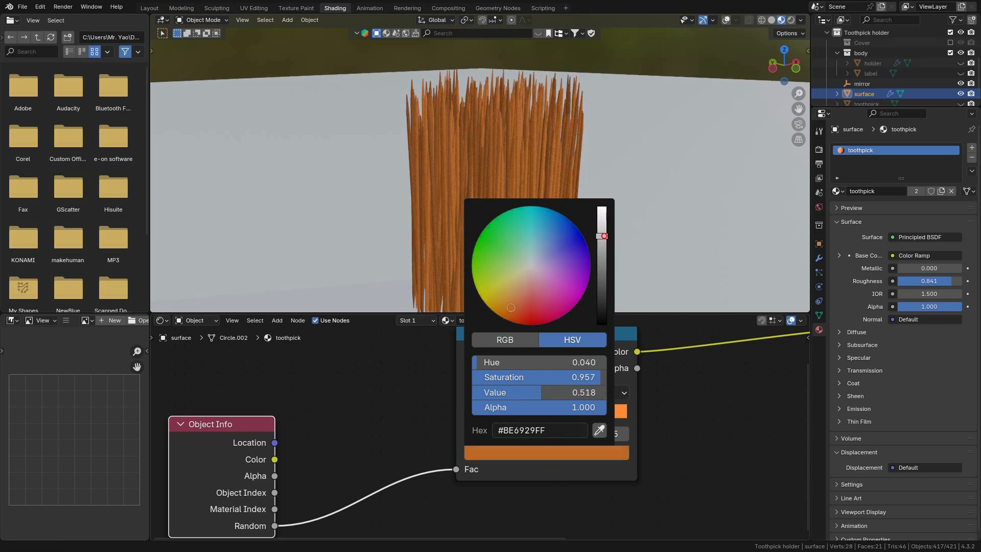
Move the Object Info node farther from the Color Ramp and place a new Noise Texture node above it.
{"action": "scroll", "coordinate": [430, 429], "scroll_direction": "down", "scroll_amount": 2}
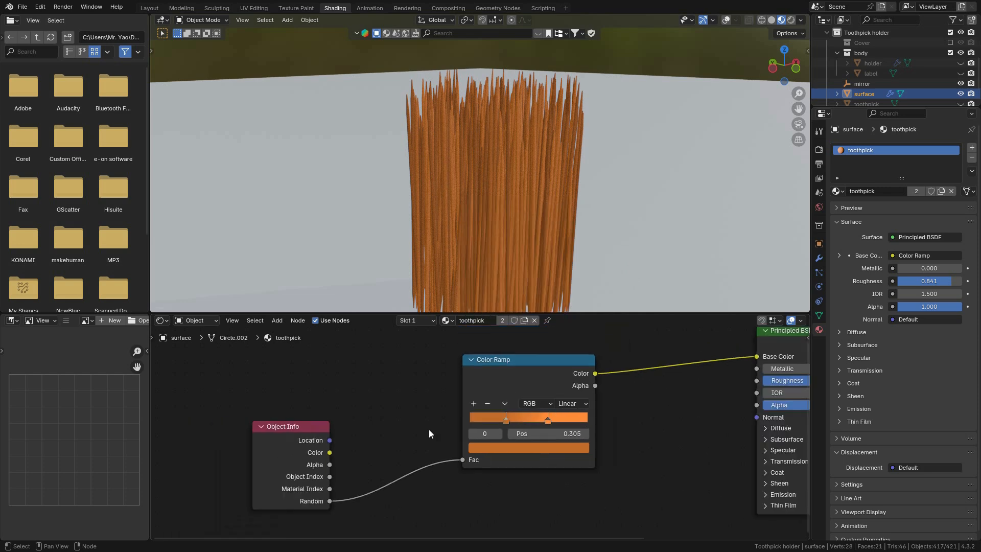
{"action": "scroll", "coordinate": [427, 437], "scroll_direction": "down", "scroll_amount": 1}
{"action": "left_click_drag", "start_coordinate": [333, 442], "coordinate": [269, 469]}
{"action": "middle_click_drag", "start_coordinate": [362, 447], "coordinate": [429, 450]}
{"action": "key", "text": "shift+a"}
{"action": "left_click", "coordinate": [407, 394]}
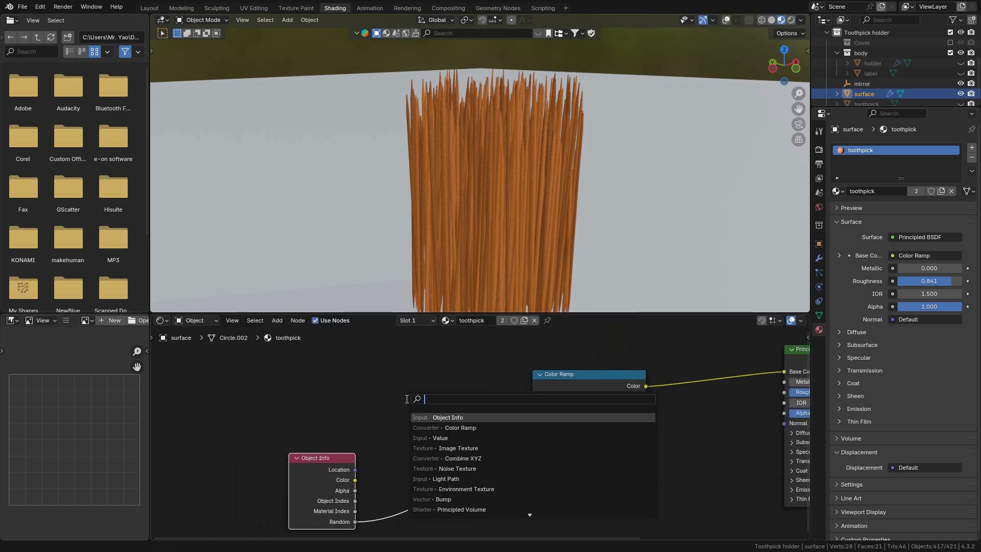
{"action": "type", "text": "noise"}
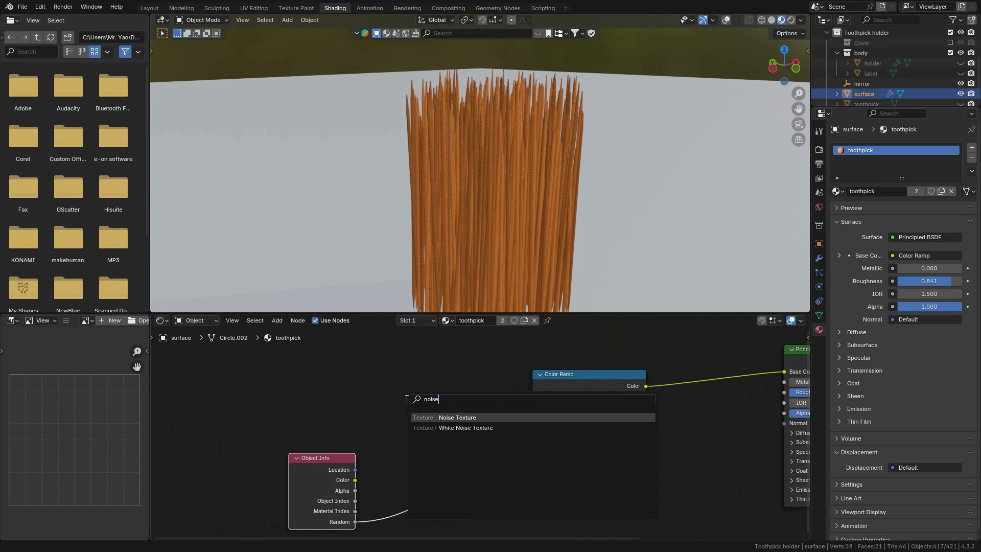
{"action": "left_click", "coordinate": [452, 417]}
{"action": "left_click", "coordinate": [410, 361]}
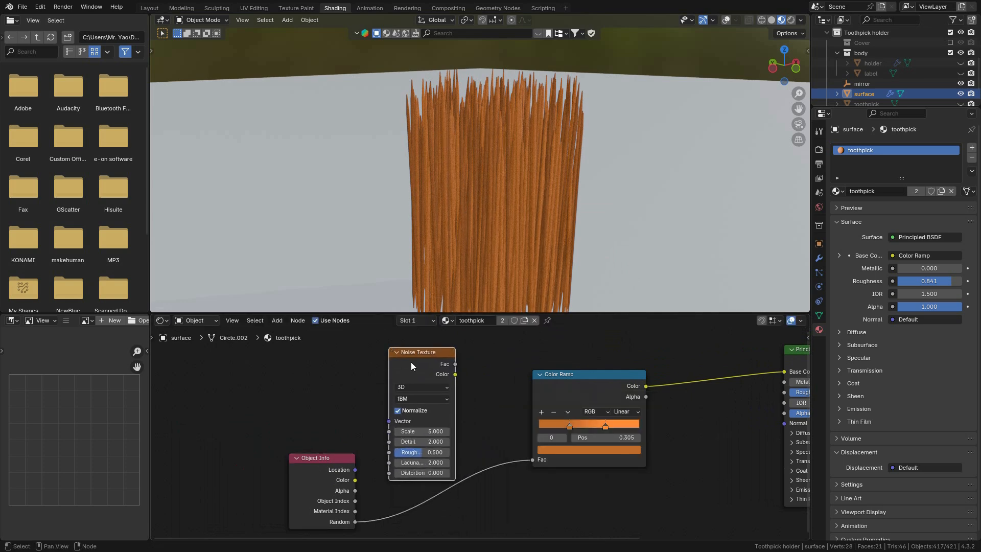
Add Texture Coordinate and Mapping nodes to the Noise Texture and move the Object Info node out from behind them.
{"action": "key", "text": "ctrl+t"}
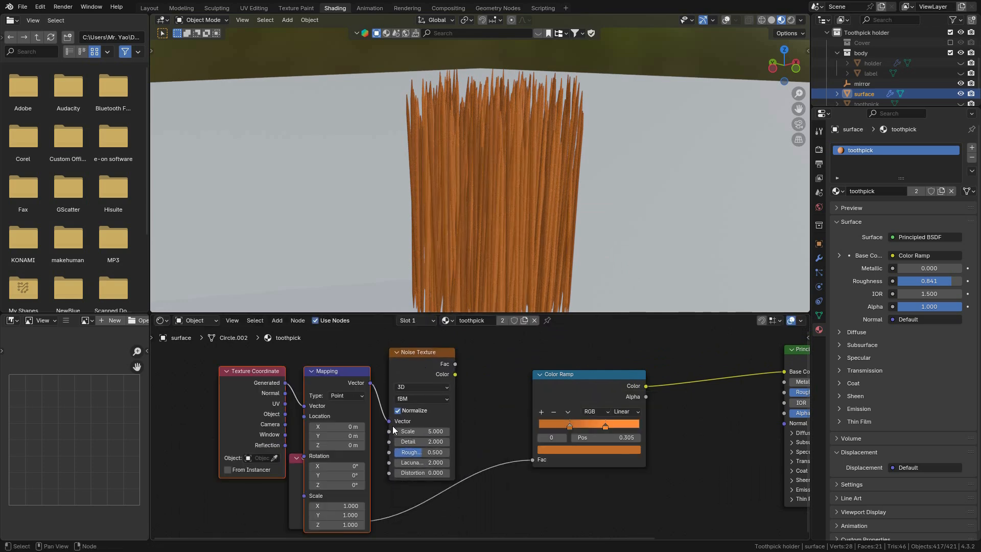
{"action": "left_click", "coordinate": [297, 458]}
{"action": "left_click", "coordinate": [297, 460]}
{"action": "left_click_drag", "start_coordinate": [310, 467], "coordinate": [385, 529]}
{"action": "middle_click_drag", "start_coordinate": [469, 487], "coordinate": [444, 485]}
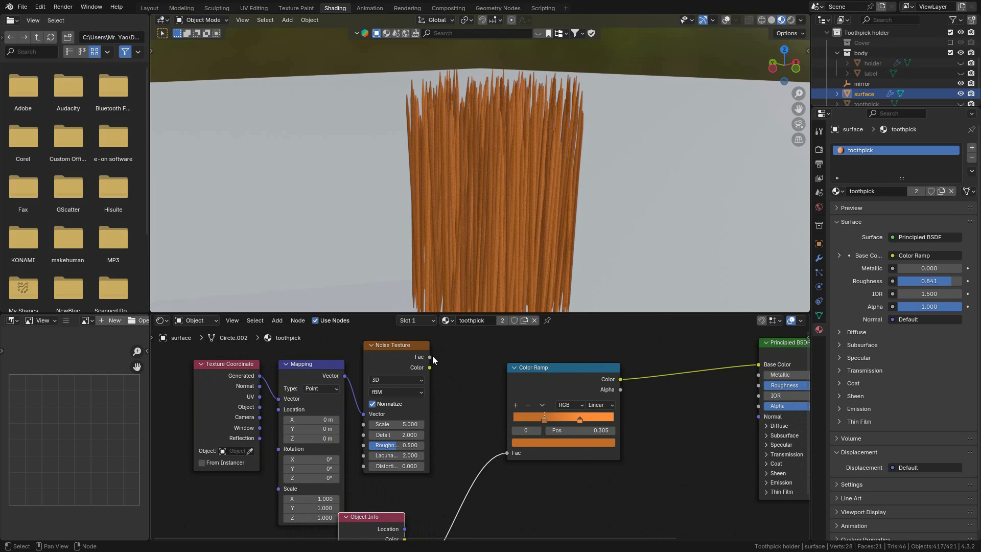
Connect the Noise Texture's Fac output to the Color Ramp's Fac input in place of the Random link.
{"action": "left_click_drag", "start_coordinate": [429, 357], "coordinate": [507, 451]}
{"action": "middle_click_drag", "start_coordinate": [508, 445], "coordinate": [553, 432]}
{"action": "scroll", "coordinate": [539, 418], "scroll_direction": "up", "scroll_amount": 2}
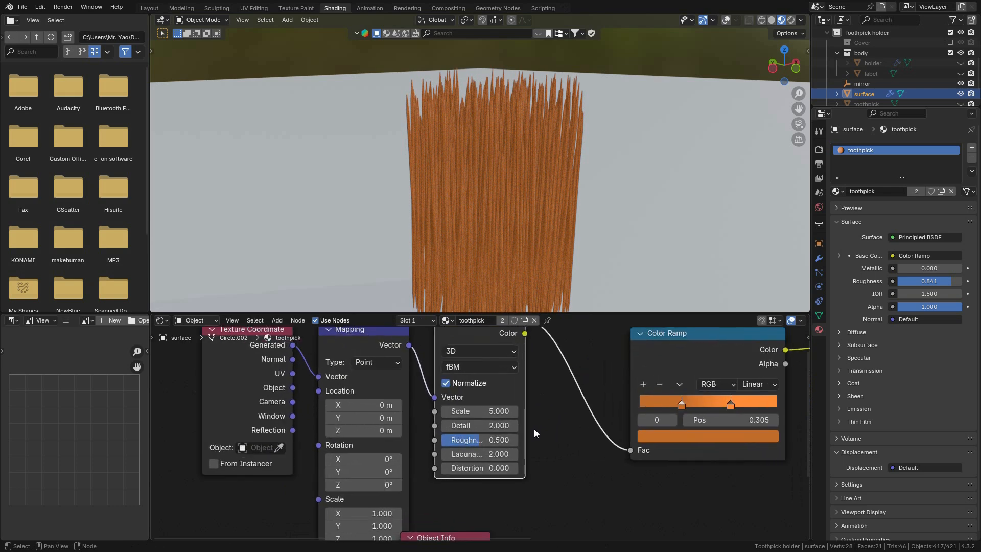
Set the Noise Texture's scale to -2.960.
{"action": "left_click_drag", "start_coordinate": [478, 412], "coordinate": [613, 405]}
{"action": "left_click_drag", "start_coordinate": [409, 407], "coordinate": [787, 395]}
Darken the Color Ramp's brown stop to #381F0CFF and reposition the stops to 0.327 for the dark one and 0.582 for the orange one.
{"action": "left_click", "coordinate": [692, 436]}
{"action": "left_click_drag", "start_coordinate": [754, 265], "coordinate": [755, 309]}
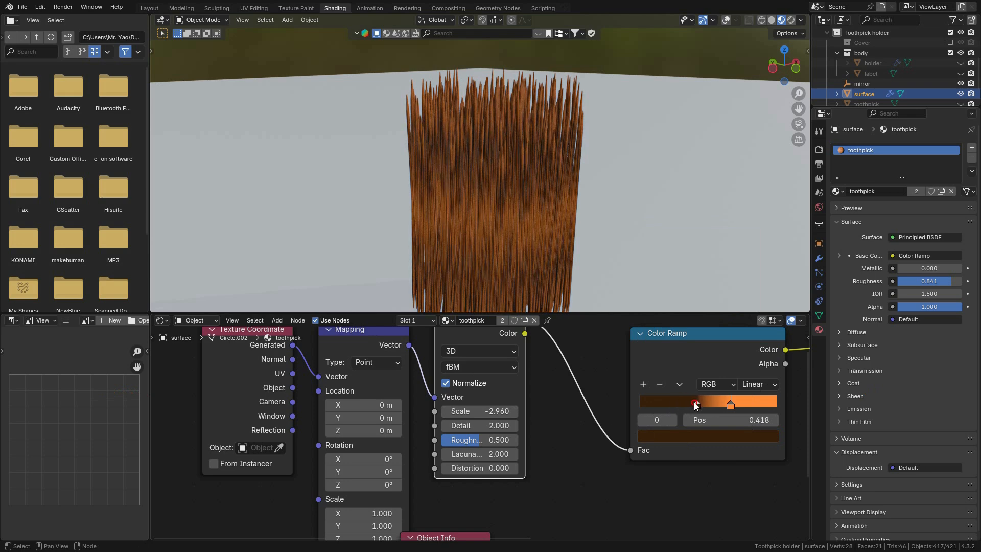
{"action": "left_click_drag", "start_coordinate": [734, 405], "coordinate": [720, 405]}
{"action": "scroll", "coordinate": [529, 466], "scroll_direction": "down", "scroll_amount": 1}
{"action": "middle_click_drag", "start_coordinate": [529, 467], "coordinate": [545, 453], "text": "shift"}
{"action": "scroll", "coordinate": [545, 454], "scroll_direction": "down", "scroll_amount": 2}
Move the Texture Coordinate and Mapping nodes away from the Noise Texture to space out the node chain.
{"action": "left_click_drag", "start_coordinate": [254, 387], "coordinate": [559, 444]}
{"action": "left_click_drag", "start_coordinate": [421, 345], "coordinate": [365, 346]}
{"action": "left_click", "coordinate": [424, 391]}
Try the Texture Coordinate's Object output on the Mapping node's Vector input, reconnect Generated, and inspect the toothpicks from another side.
{"action": "left_click_drag", "start_coordinate": [303, 388], "coordinate": [326, 380]}
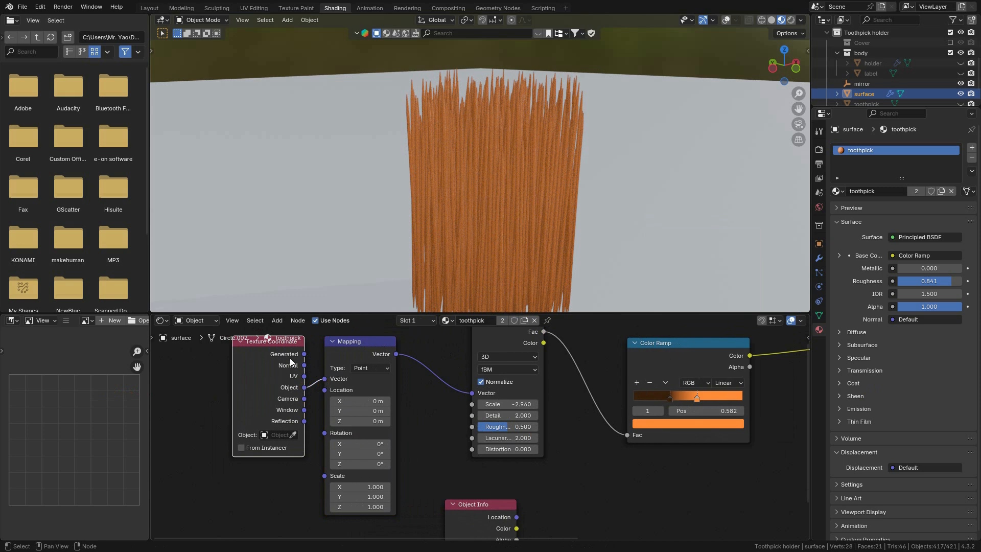
{"action": "left_click_drag", "start_coordinate": [304, 354], "coordinate": [325, 379]}
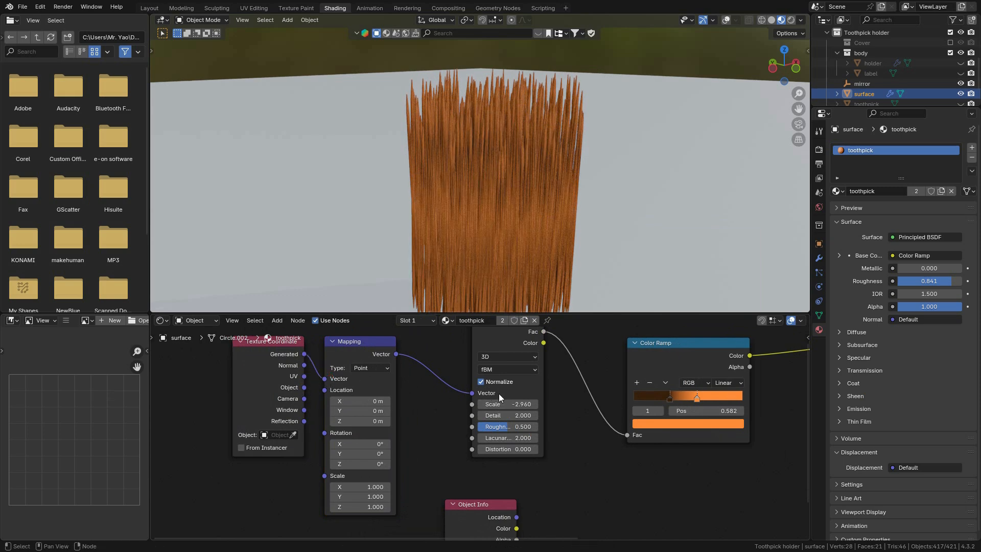
{"action": "scroll", "coordinate": [478, 432], "scroll_direction": "up", "scroll_amount": 1}
{"action": "scroll", "coordinate": [560, 434], "scroll_direction": "down", "scroll_amount": 3}
{"action": "middle_click_drag", "start_coordinate": [560, 435], "coordinate": [525, 419]}
{"action": "middle_click_drag", "start_coordinate": [536, 279], "coordinate": [583, 276]}
Lighten the Color Ramp's dark brown stop to a medium orange-brown and check the toothpicks from several angles.
{"action": "scroll", "coordinate": [642, 434], "scroll_direction": "up", "scroll_amount": 4}
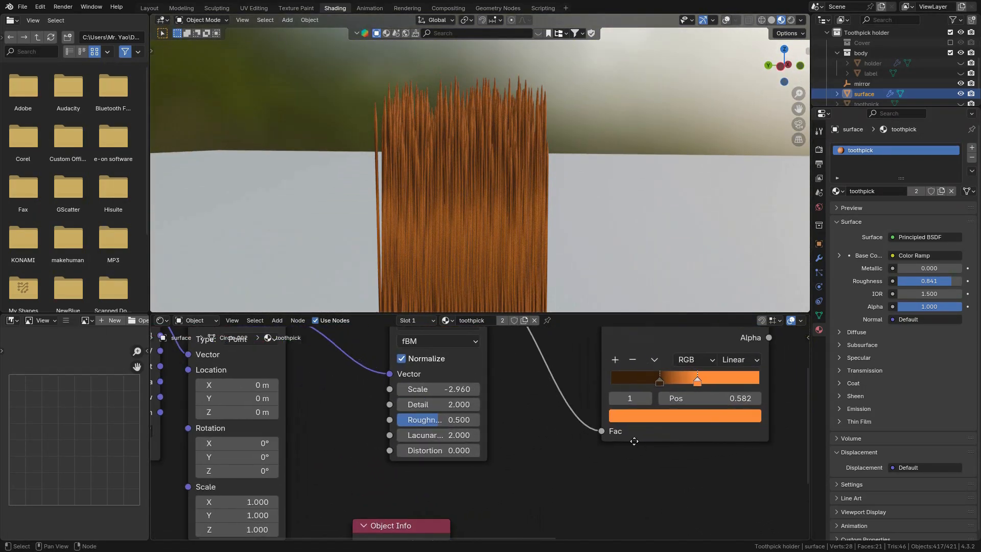
{"action": "left_click", "coordinate": [578, 398]}
{"action": "left_click", "coordinate": [600, 431]}
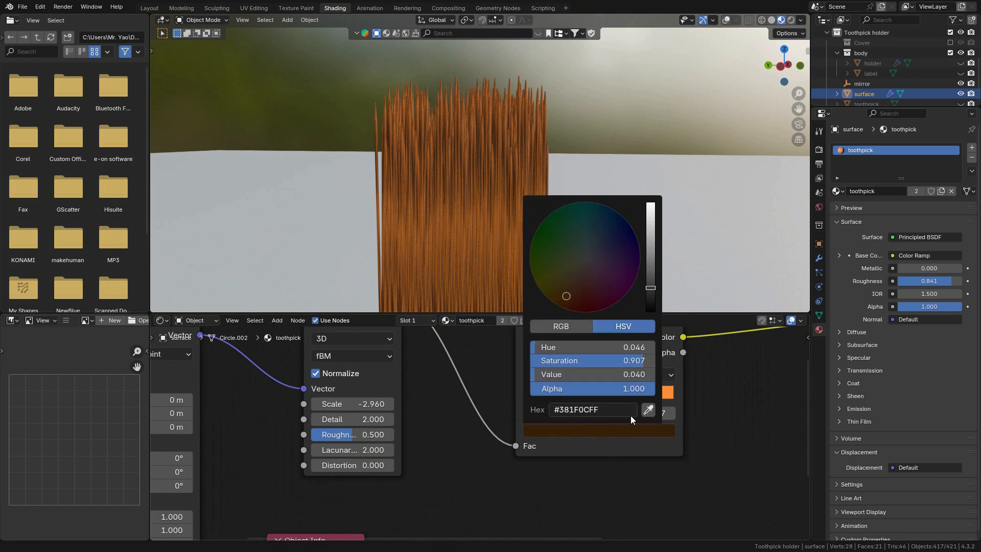
{"action": "left_click_drag", "start_coordinate": [650, 288], "coordinate": [650, 228]}
{"action": "scroll", "coordinate": [708, 427], "scroll_direction": "down", "scroll_amount": 3}
{"action": "middle_click_drag", "start_coordinate": [521, 297], "coordinate": [517, 80]}
{"action": "middle_click_drag", "start_coordinate": [526, 142], "coordinate": [510, 101]}
{"action": "middle_click_drag", "start_coordinate": [459, 376], "coordinate": [485, 346]}
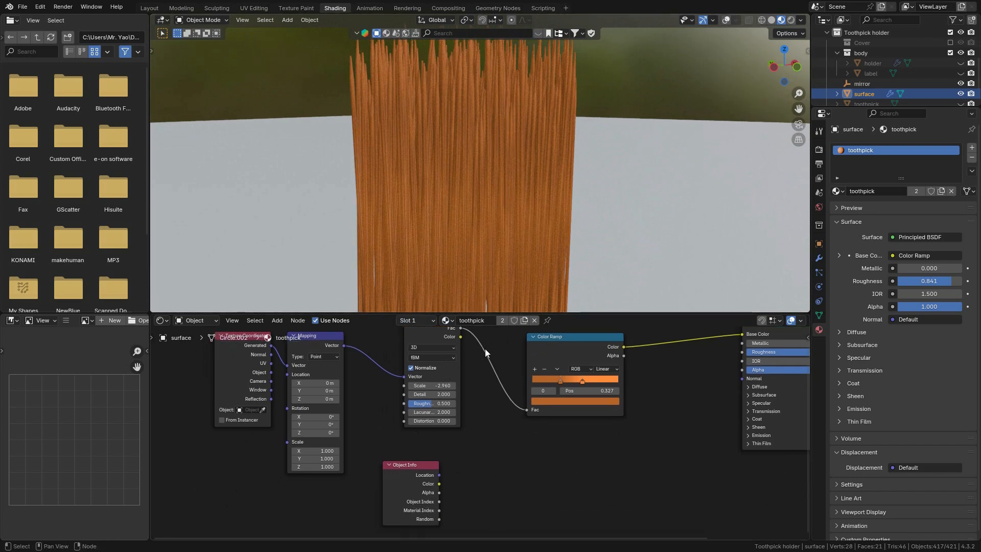
Connect the Object Info's Random output to the Color Ramp's Fac input in place of the noise and inspect the toothpicks.
{"action": "left_click_drag", "start_coordinate": [432, 517], "coordinate": [527, 409]}
{"action": "scroll", "coordinate": [504, 193], "scroll_direction": "down", "scroll_amount": 3}
{"action": "middle_click_drag", "start_coordinate": [504, 192], "coordinate": [504, 302]}
{"action": "middle_click_drag", "start_coordinate": [470, 407], "coordinate": [481, 435]}
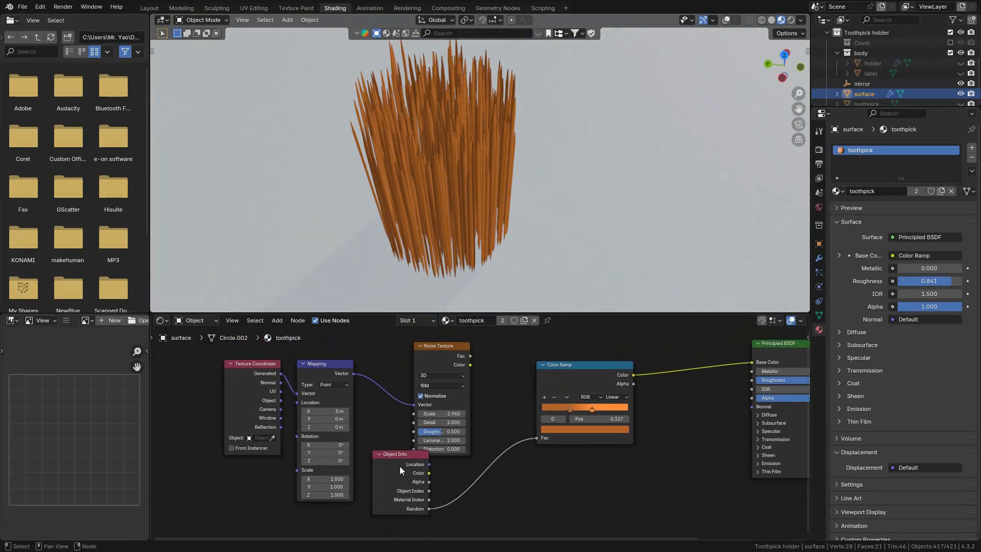
Alternate the Color Ramp's Fac input between the Noise Texture's Fac and the Object Info's Random output to compare the toothpick colouring.
{"action": "left_click_drag", "start_coordinate": [399, 467], "coordinate": [403, 476]}
{"action": "left_click_drag", "start_coordinate": [471, 356], "coordinate": [538, 438]}
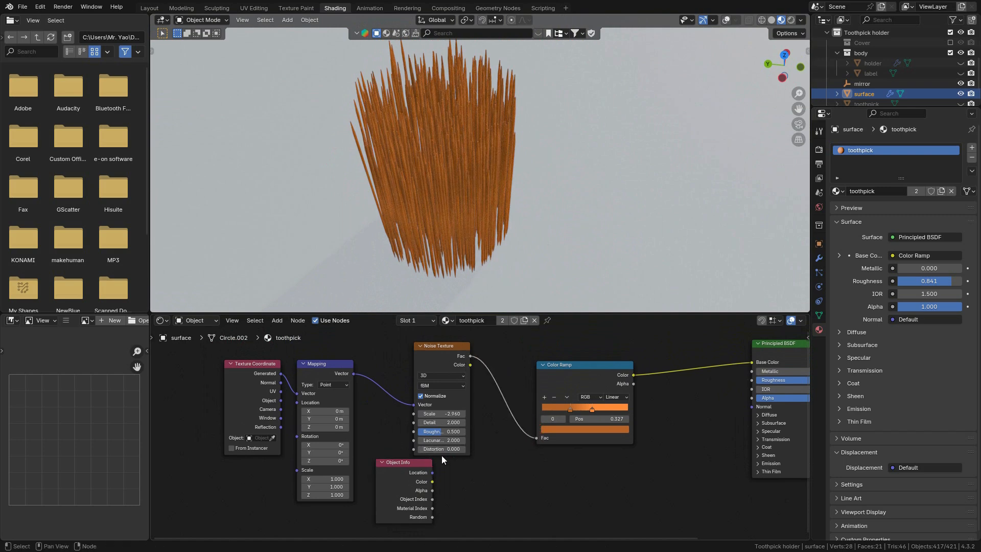
{"action": "left_click_drag", "start_coordinate": [433, 518], "coordinate": [538, 439]}
{"action": "left_click_drag", "start_coordinate": [470, 356], "coordinate": [538, 438]}
{"action": "middle_click_drag", "start_coordinate": [453, 214], "coordinate": [496, 159]}
{"action": "left_click_drag", "start_coordinate": [430, 516], "coordinate": [538, 438]}
{"action": "left_click_drag", "start_coordinate": [472, 356], "coordinate": [537, 438]}
{"action": "left_click", "coordinate": [470, 357]}
{"action": "middle_click_drag", "start_coordinate": [531, 301], "coordinate": [551, 239]}
{"action": "middle_click_drag", "start_coordinate": [500, 259], "coordinate": [589, 259]}
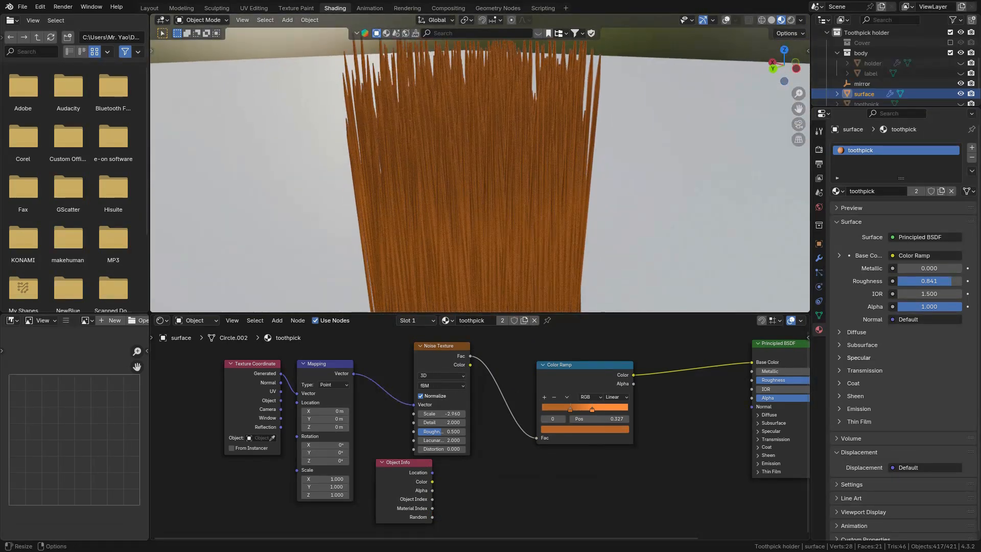
{"action": "scroll", "coordinate": [495, 192], "scroll_direction": "down", "scroll_amount": 2}
{"action": "middle_click_drag", "start_coordinate": [495, 193], "coordinate": [506, 240]}
Drive the Color Ramp's Fac with the Object Info's Random output and lighten the brown stop at position 0.327 slightly.
{"action": "left_click_drag", "start_coordinate": [414, 520], "coordinate": [530, 441]}
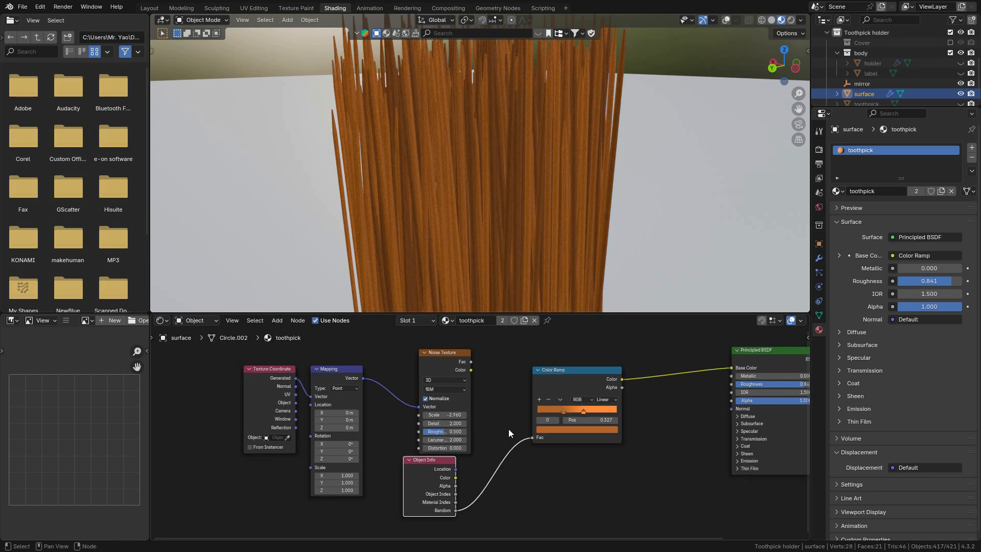
{"action": "middle_click_drag", "start_coordinate": [508, 429], "coordinate": [396, 451]}
{"action": "scroll", "coordinate": [486, 455], "scroll_direction": "up", "scroll_amount": 4}
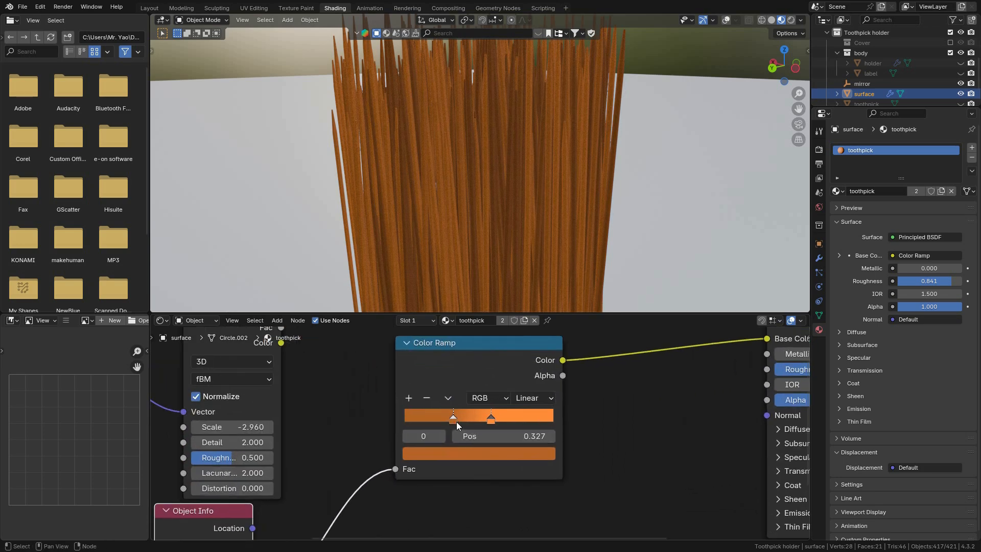
{"action": "left_click", "coordinate": [465, 452]}
{"action": "left_click_drag", "start_coordinate": [532, 269], "coordinate": [531, 243]}
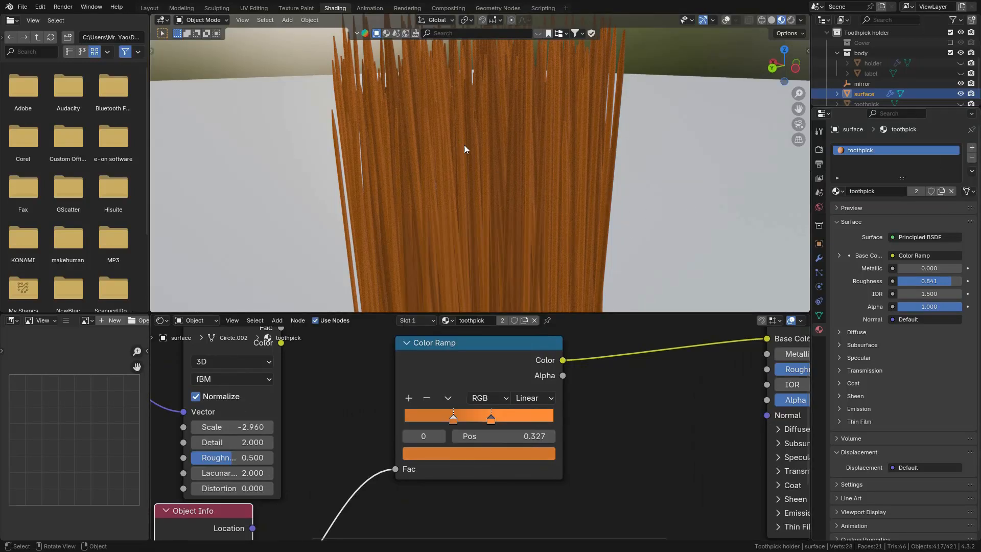
Switch to the Layout workspace, hide the viewport overlays and save the file.
{"action": "left_click", "coordinate": [148, 8]}
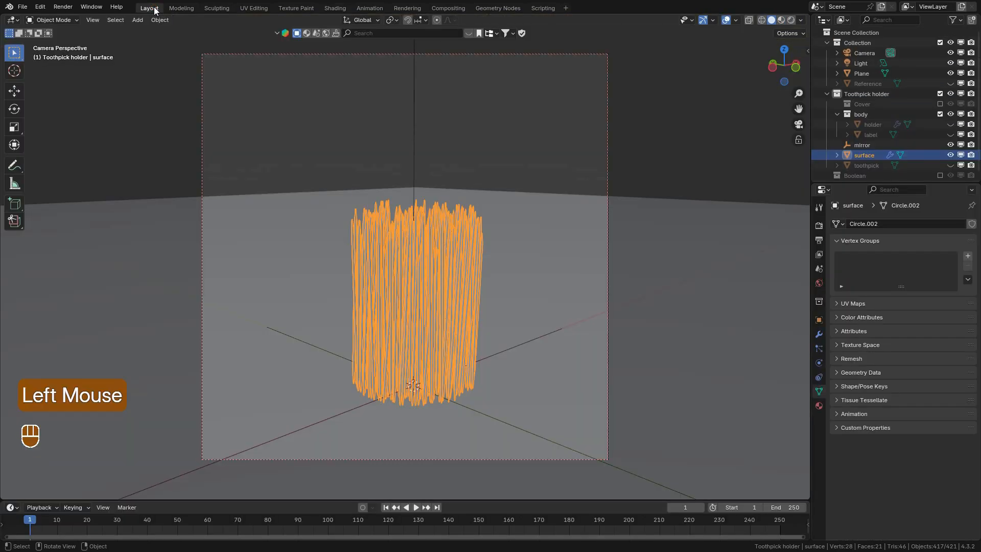
{"action": "left_click", "coordinate": [726, 21]}
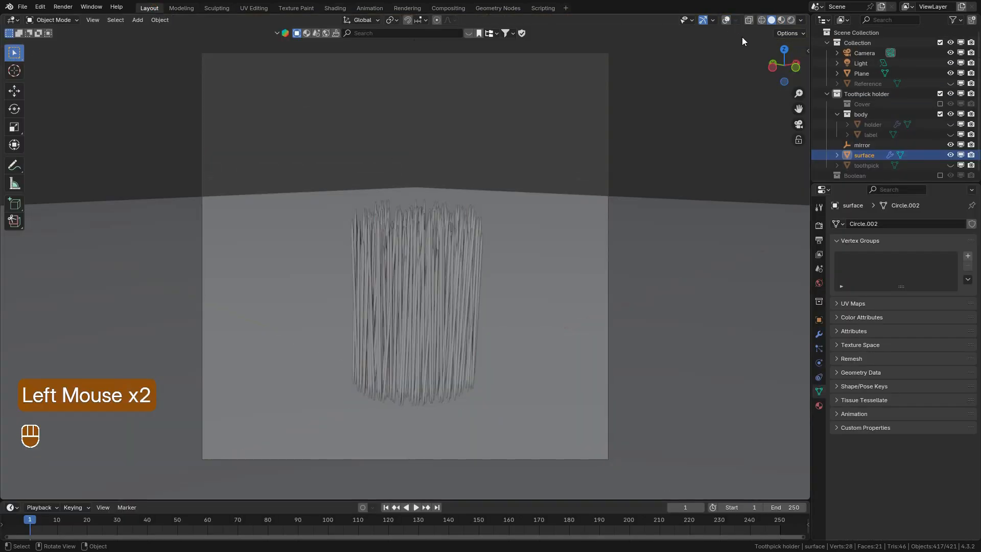
{"action": "key", "text": "ctrl+s"}
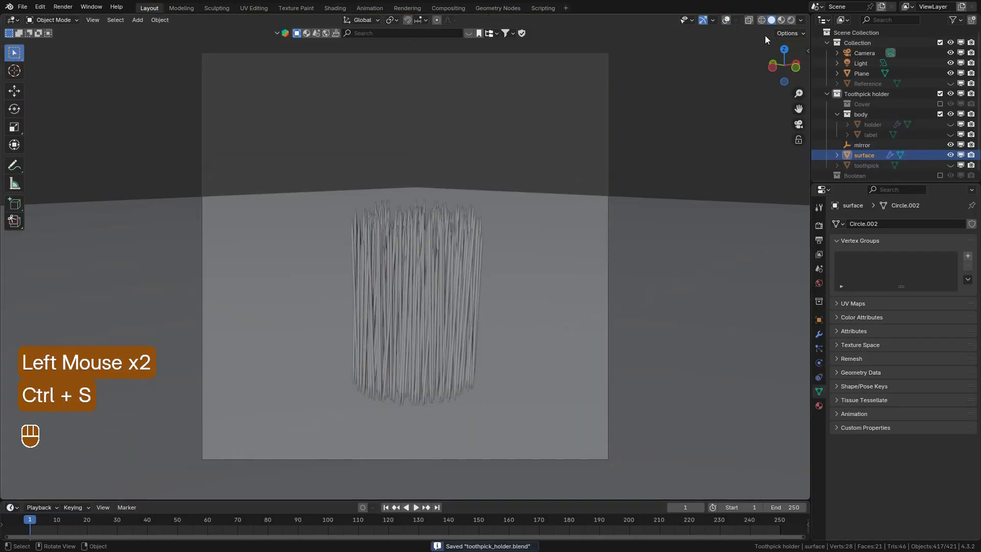
Reduce the area light's power to 10 W and preview the scene in rendered shading.
{"action": "left_click", "coordinate": [791, 20]}
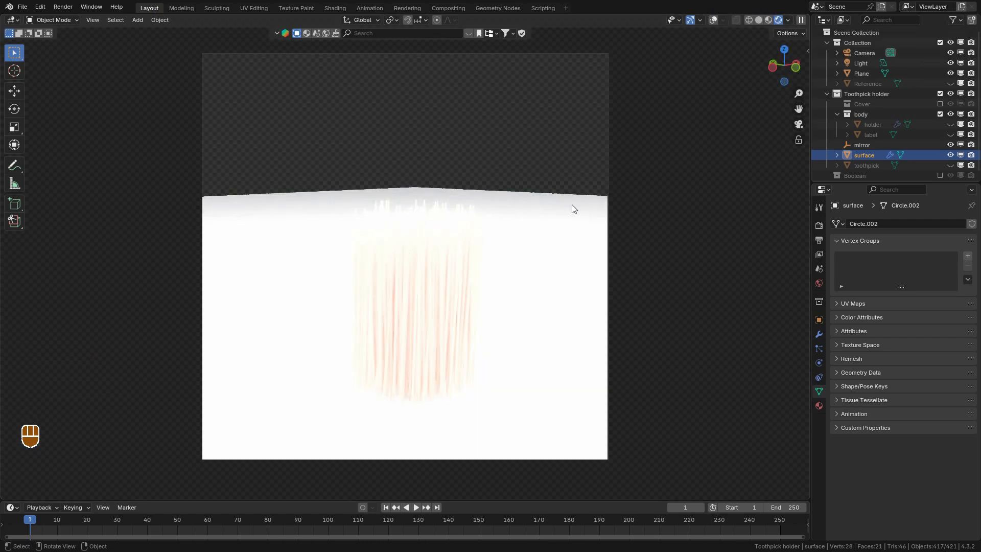
{"action": "left_click", "coordinate": [860, 63]}
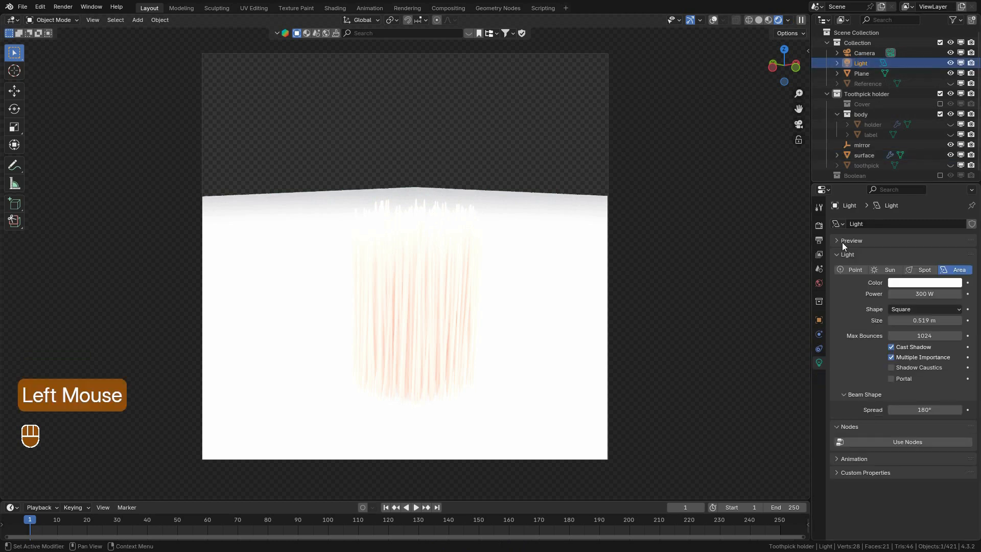
{"action": "double_click", "coordinate": [925, 295]}
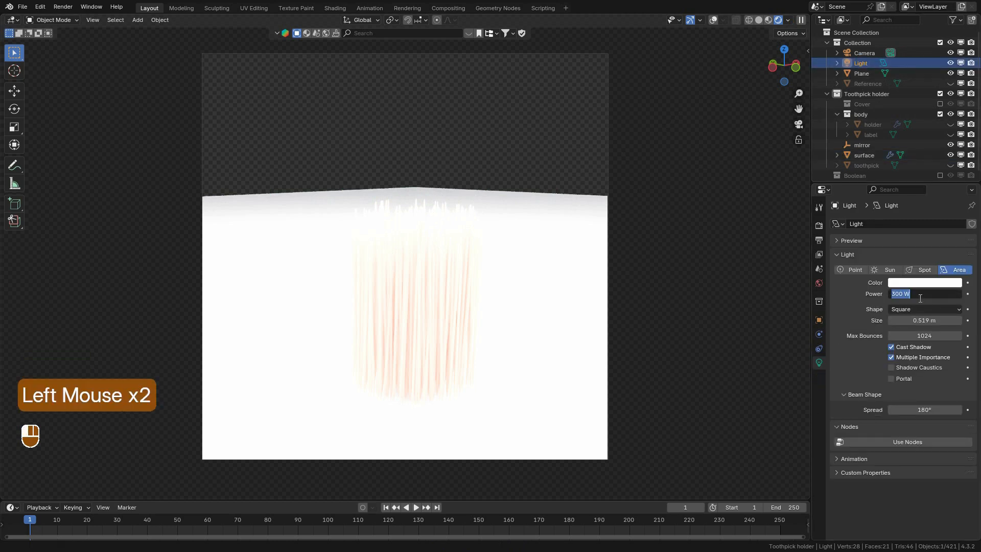
{"action": "left_click", "coordinate": [760, 20]}
{"action": "left_click", "coordinate": [925, 295]}
{"action": "type", "text": "10"}
{"action": "key", "text": "Return"}
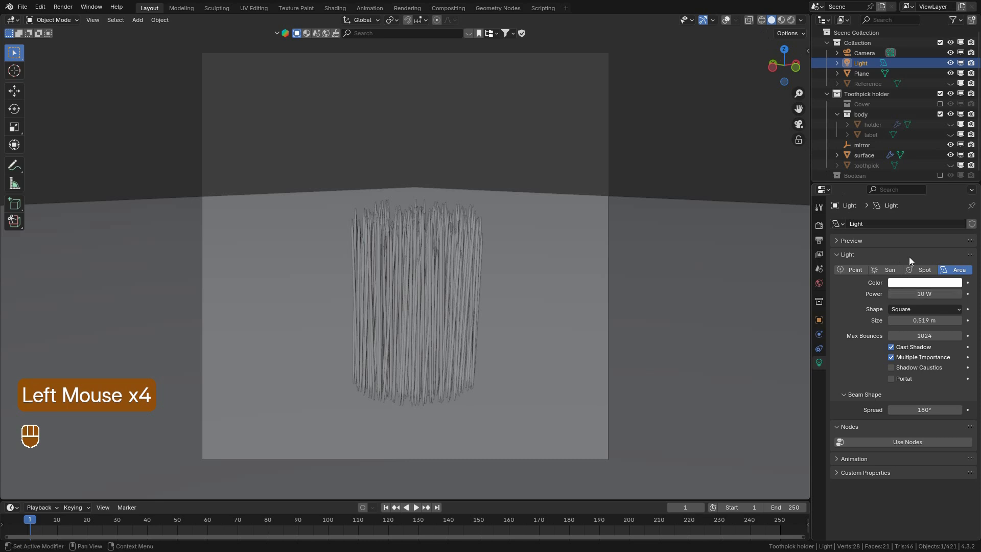
{"action": "left_click", "coordinate": [790, 19]}
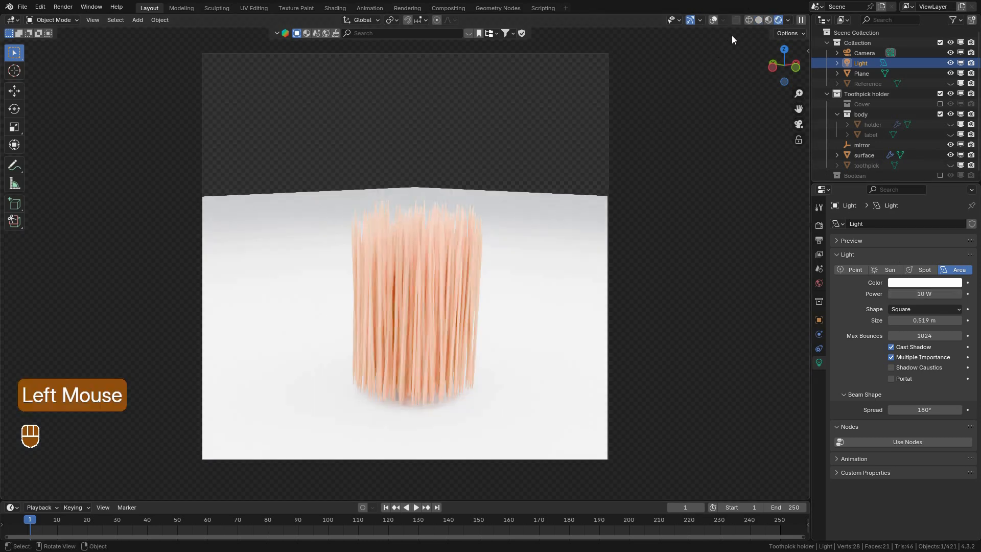
Return to solid shading with overlays shown and raise the area light about 0.31 m along the Z axis.
{"action": "left_click", "coordinate": [760, 20]}
{"action": "left_click", "coordinate": [726, 19]}
{"action": "middle_click_drag", "start_coordinate": [594, 314], "coordinate": [585, 300]}
{"action": "scroll", "coordinate": [584, 300], "scroll_direction": "down", "scroll_amount": 2}
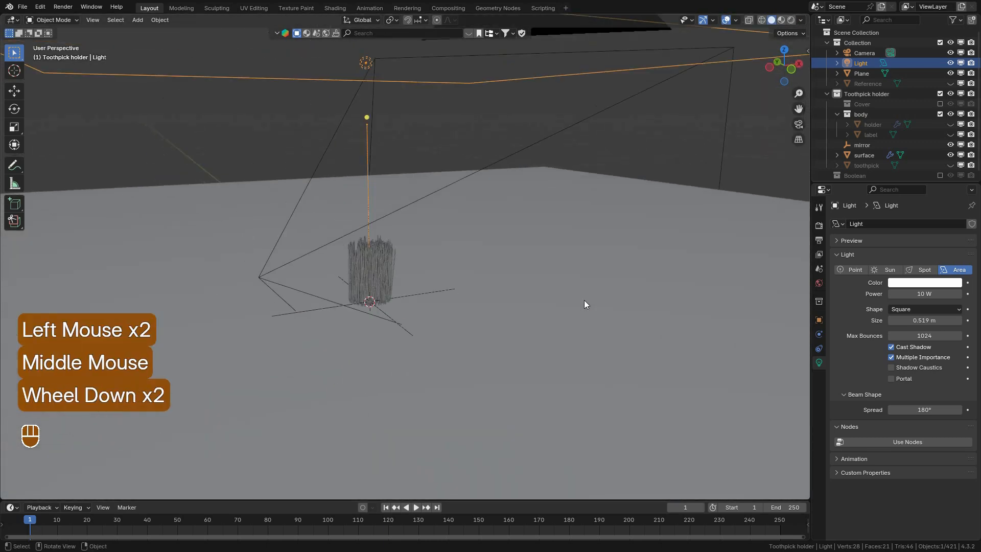
{"action": "scroll", "coordinate": [584, 300], "scroll_direction": "down", "scroll_amount": 1}
{"action": "key", "text": "g"}
{"action": "key", "text": "z"}
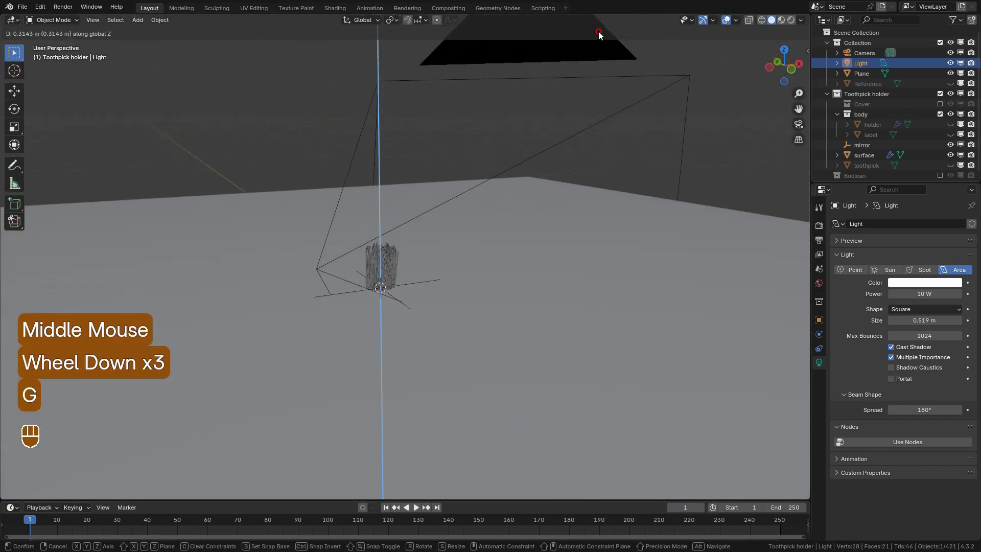
{"action": "left_click", "coordinate": [599, 32]}
Adjust the area light's height along the Z axis to about 0.906 m.
{"action": "scroll", "coordinate": [520, 230], "scroll_direction": "down", "scroll_amount": 2}
{"action": "key", "text": "g"}
{"action": "key", "text": "z"}
{"action": "left_click", "coordinate": [540, 125]}
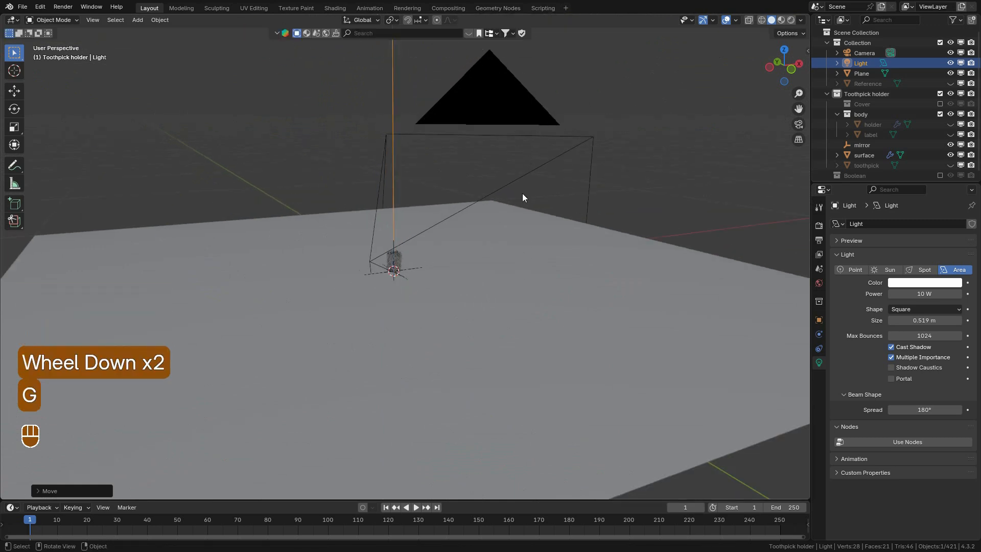
{"action": "scroll", "coordinate": [498, 261], "scroll_direction": "down", "scroll_amount": 1}
{"action": "key", "text": "g"}
{"action": "key", "text": "z"}
{"action": "left_click", "coordinate": [499, 253]}
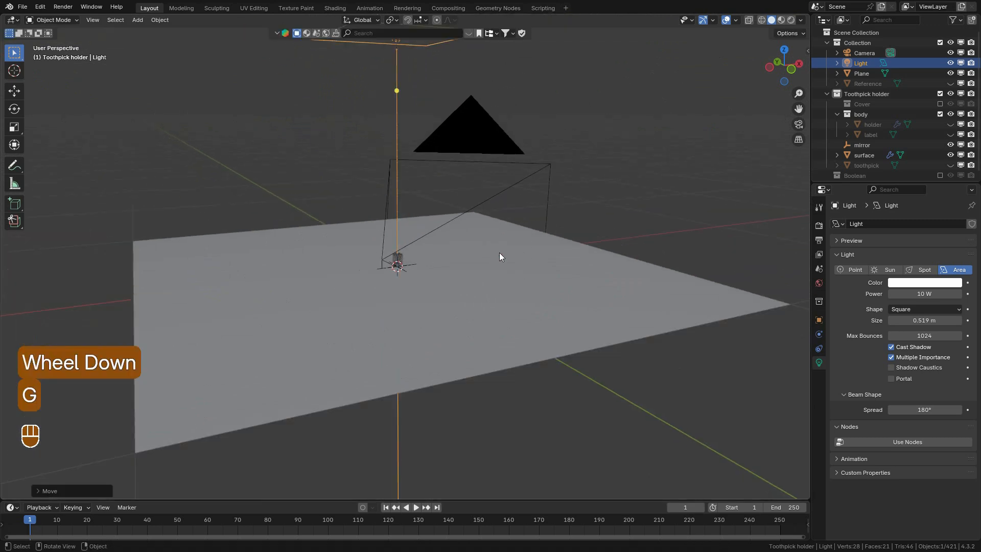
Preview the scene through the camera in rendered shading with the overlays hidden.
{"action": "key", "text": "KP_0"}
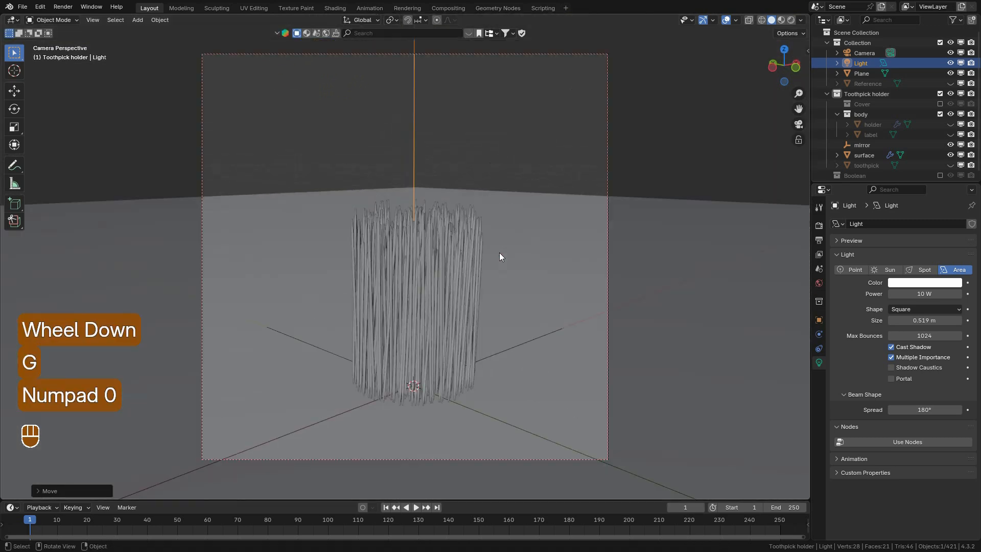
{"action": "left_click", "coordinate": [791, 20]}
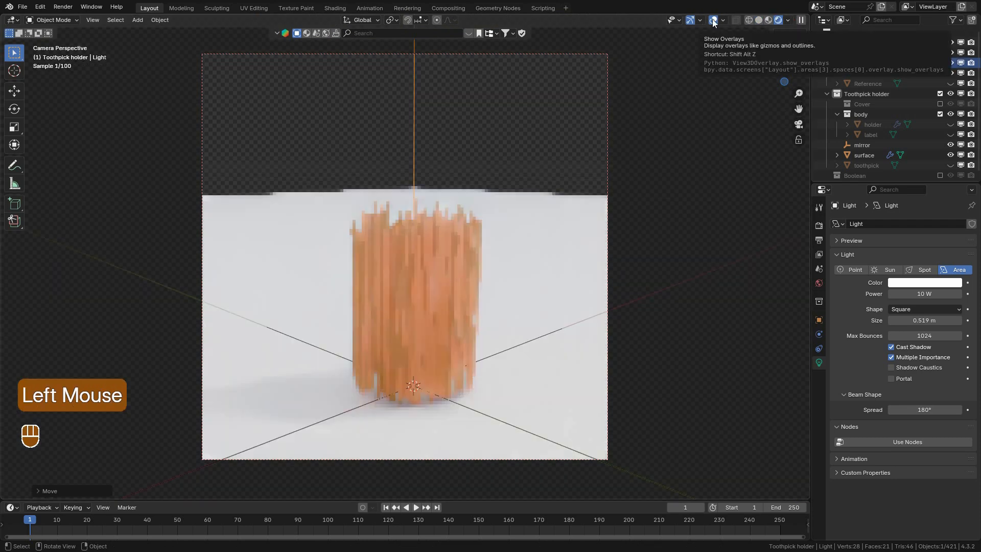
{"action": "left_click", "coordinate": [714, 20]}
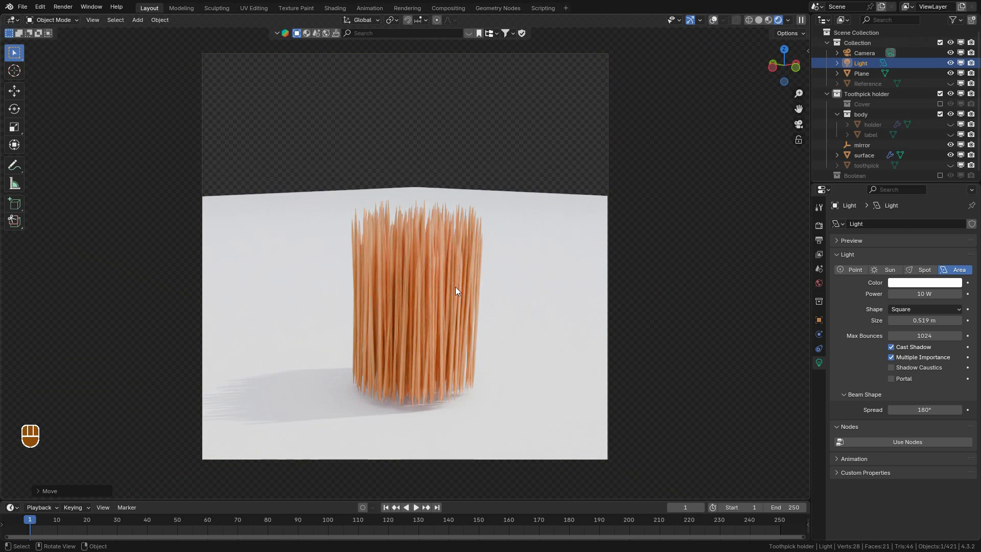
Look through the light's properties and open the Picks Generator modifier settings of the surface object.
{"action": "left_click", "coordinate": [819, 320]}
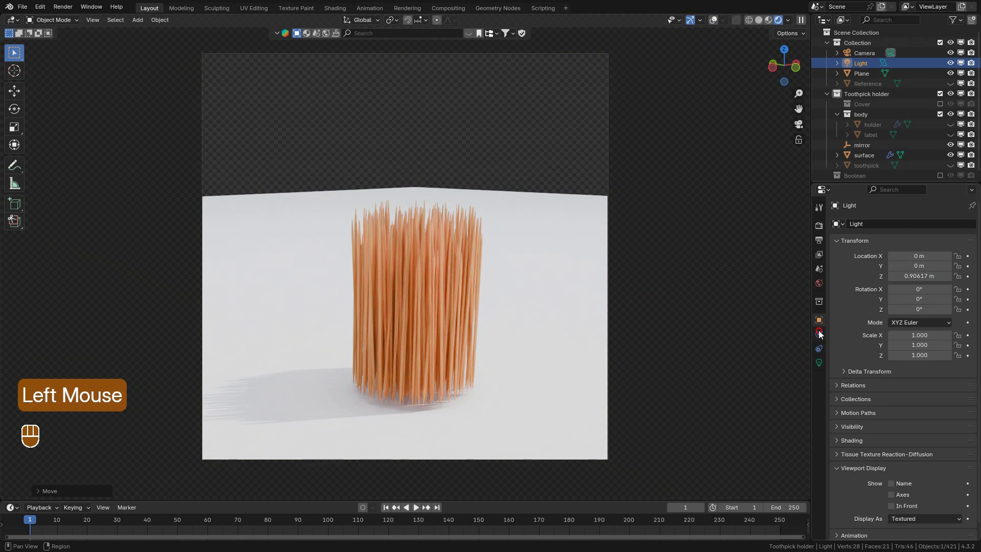
{"action": "left_click", "coordinate": [819, 333]}
{"action": "left_click", "coordinate": [819, 345]}
{"action": "left_click", "coordinate": [819, 362]}
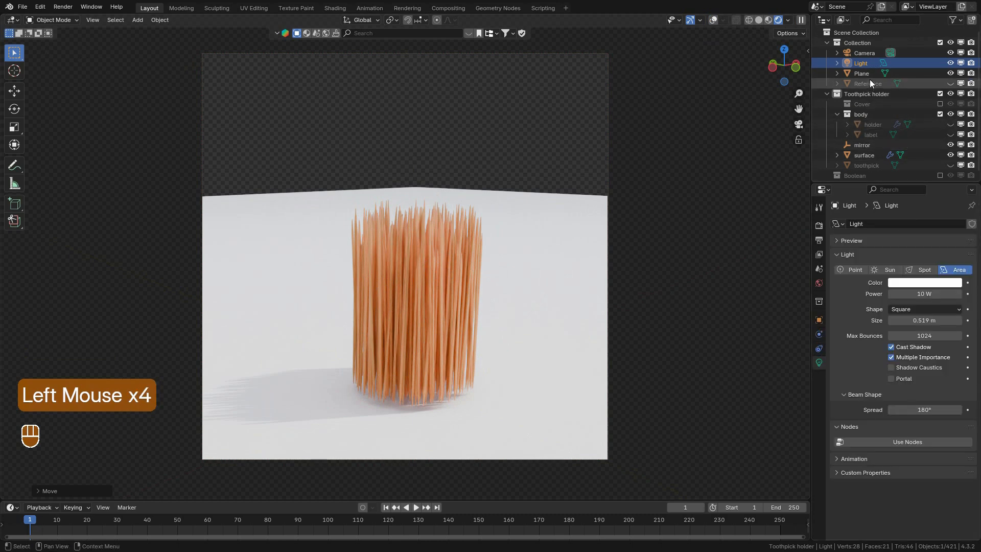
{"action": "left_click", "coordinate": [863, 155]}
{"action": "left_click", "coordinate": [819, 333]}
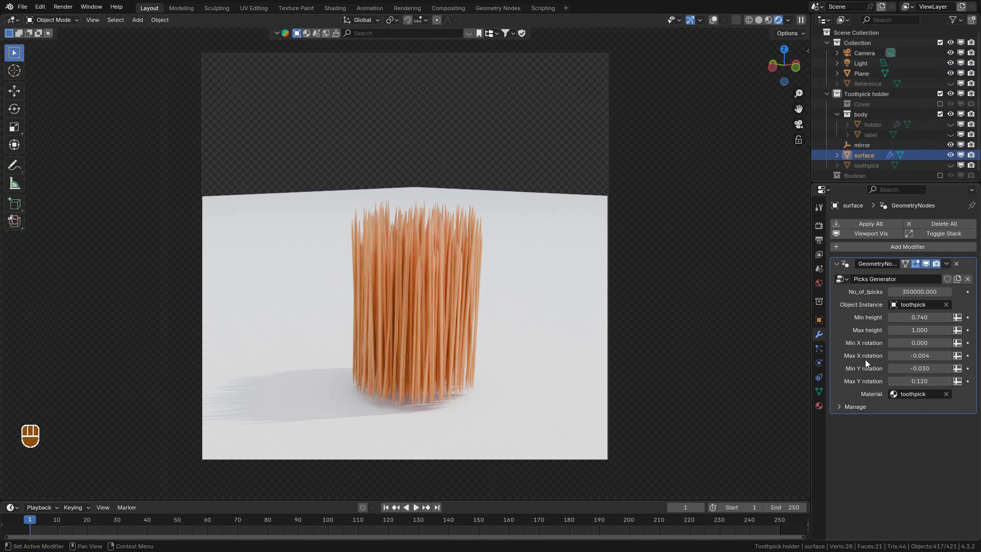
Return to solid shading, unhide the holder and label, enable the Cover collection and save the file.
{"action": "left_click", "coordinate": [759, 21]}
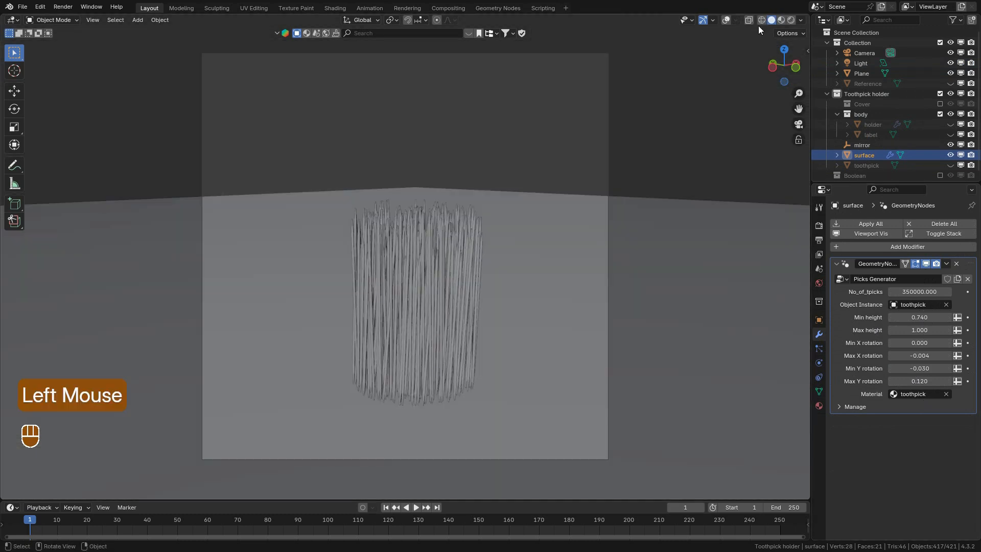
{"action": "left_click", "coordinate": [950, 126]}
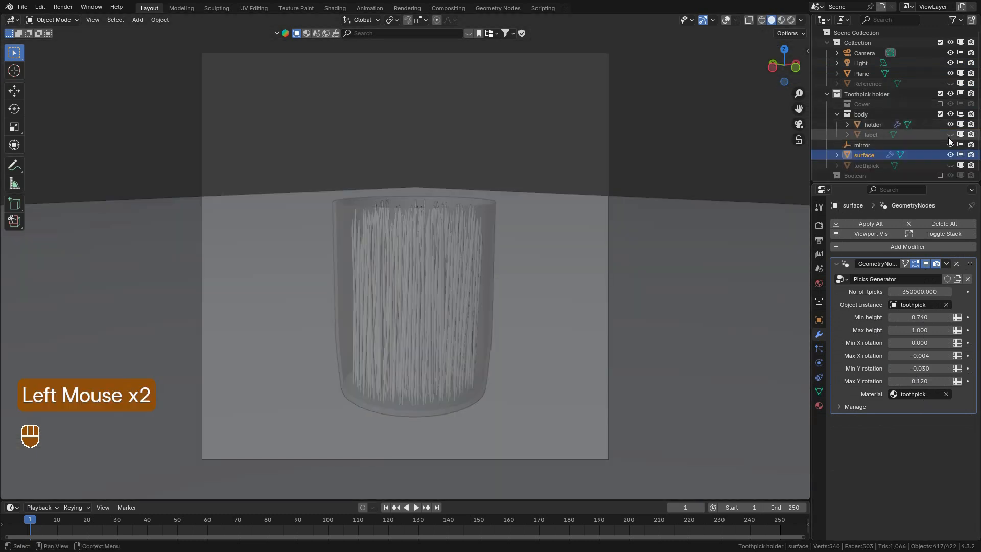
{"action": "left_click", "coordinate": [949, 134]}
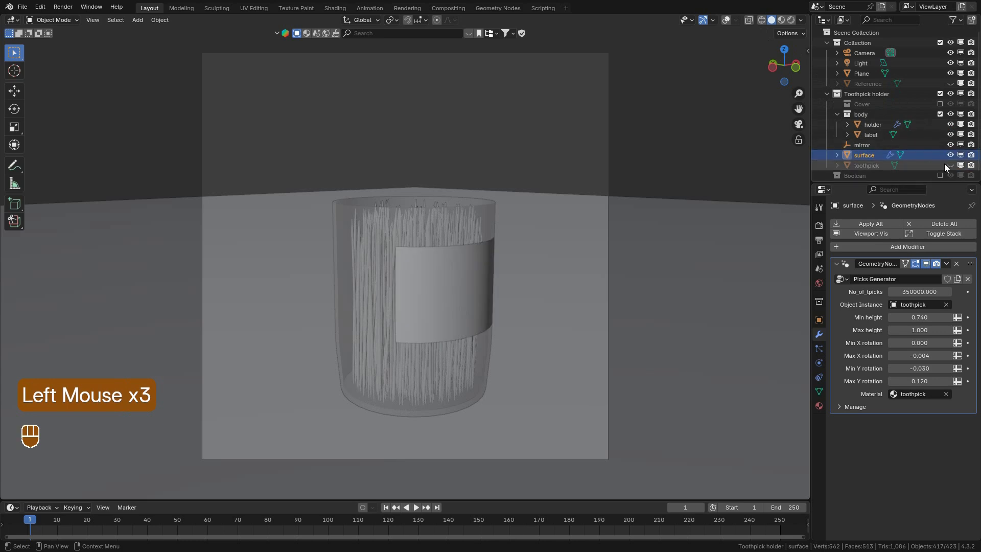
{"action": "left_click", "coordinate": [941, 103]}
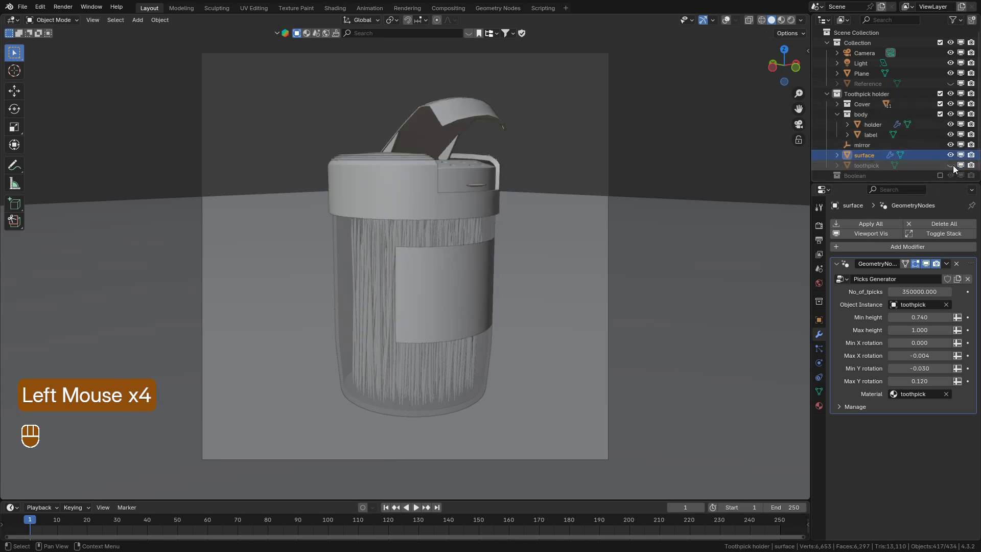
{"action": "left_click", "coordinate": [679, 5]}
{"action": "key", "text": "ctrl+s"}
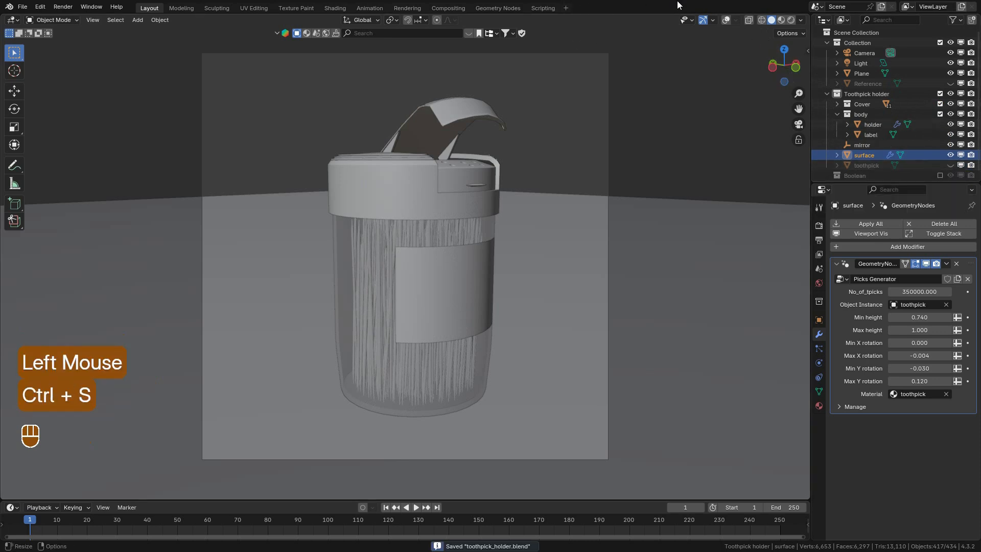
Preview the full scene in rendered shading and return to solid shading with the overlays shown.
{"action": "left_click", "coordinate": [791, 20]}
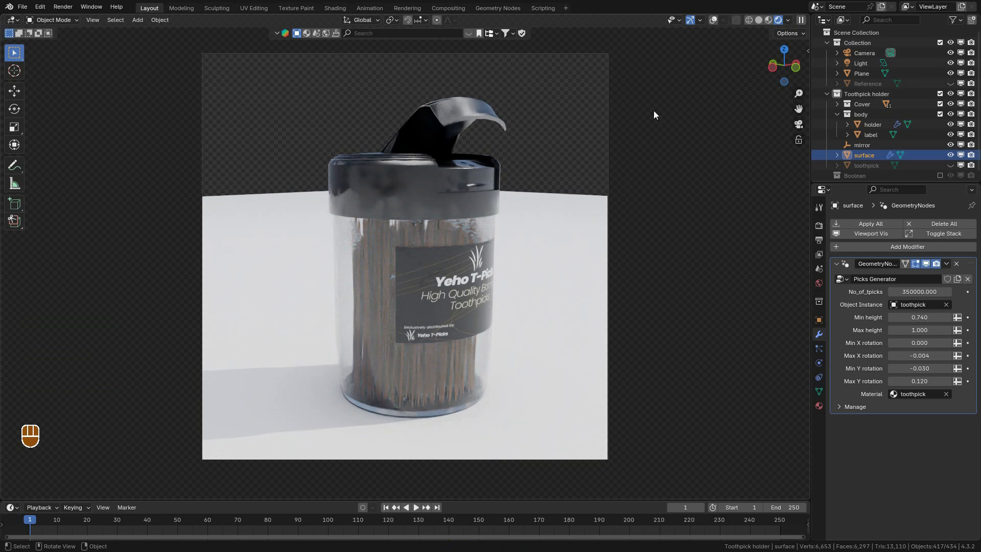
{"action": "left_click", "coordinate": [760, 19]}
{"action": "middle_click_drag", "start_coordinate": [687, 67], "coordinate": [646, 155]}
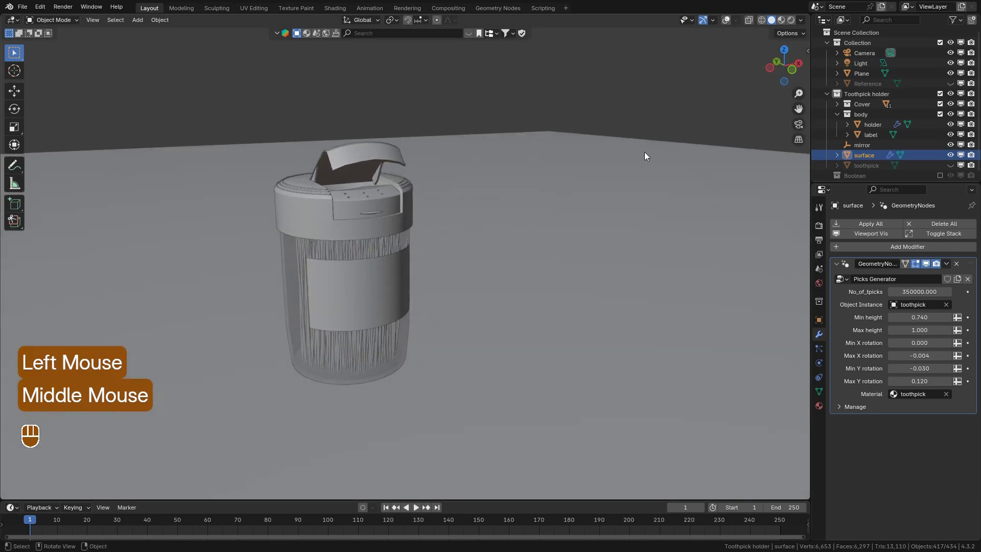
{"action": "left_click", "coordinate": [726, 19]}
Scale the whole surface mesh up uniformly in Edit Mode by about 1.149 to spread the toothpicks outward.
{"action": "middle_click_drag", "start_coordinate": [588, 151], "coordinate": [612, 142], "text": "shift"}
{"action": "scroll", "coordinate": [614, 194], "scroll_direction": "up", "scroll_amount": 3}
{"action": "scroll", "coordinate": [624, 215], "scroll_direction": "up", "scroll_amount": 1}
{"action": "key", "text": "Tab"}
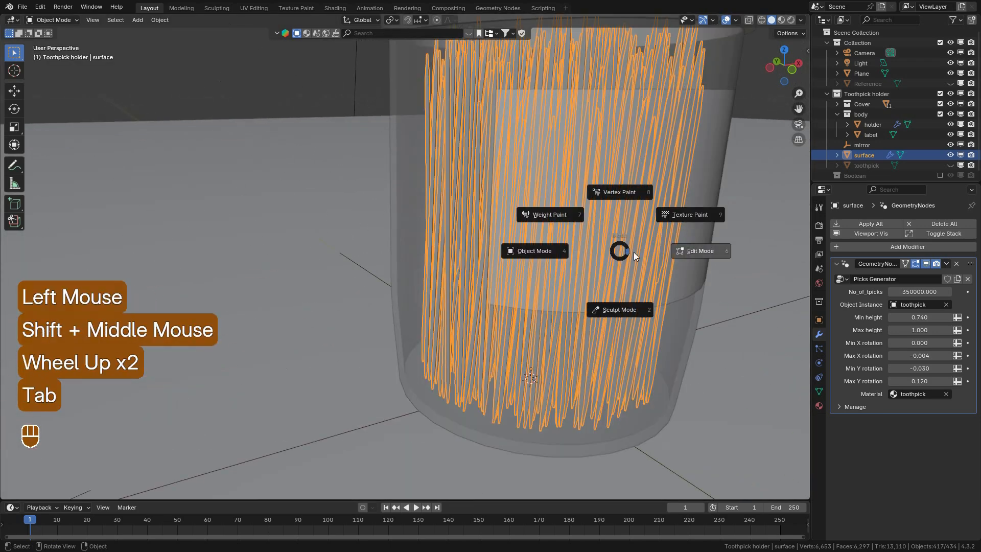
{"action": "scroll", "coordinate": [658, 324], "scroll_direction": "down", "scroll_amount": 1}
{"action": "key", "text": "s"}
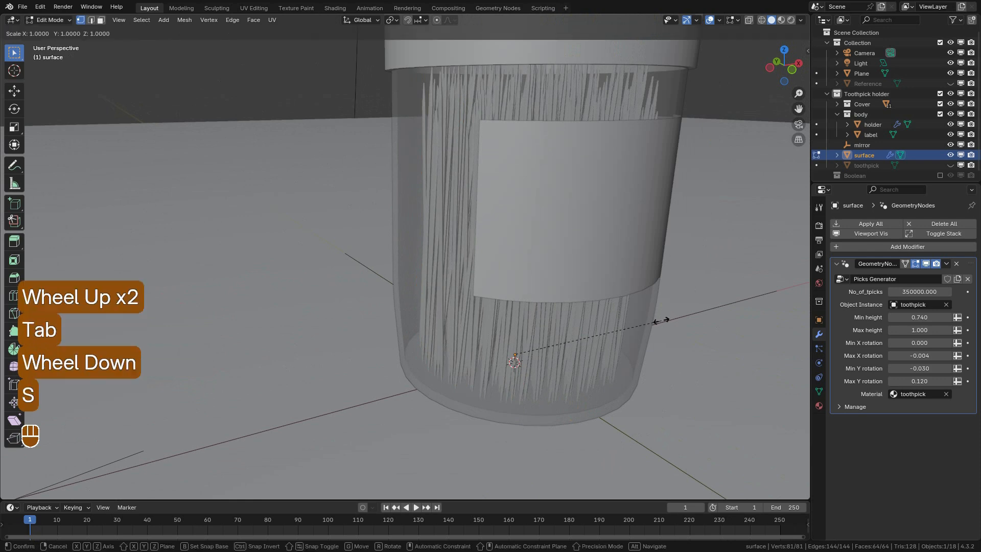
{"action": "key", "text": "shift"}
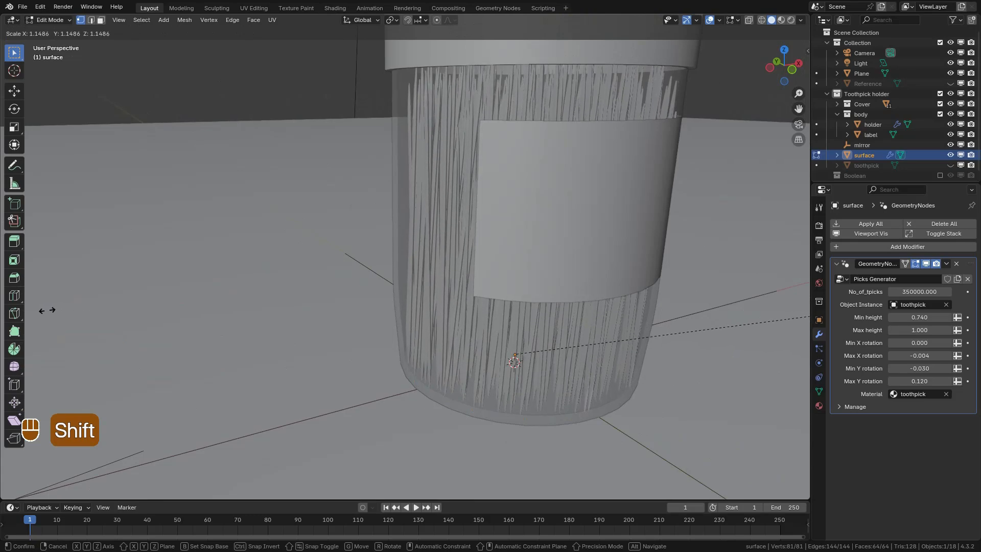
{"action": "left_click", "coordinate": [48, 310]}
{"action": "scroll", "coordinate": [537, 276], "scroll_direction": "down", "scroll_amount": 2}
{"action": "scroll", "coordinate": [537, 276], "scroll_direction": "down", "scroll_amount": 1}
{"action": "middle_click_drag", "start_coordinate": [538, 276], "coordinate": [558, 269]}
{"action": "scroll", "coordinate": [562, 258], "scroll_direction": "up", "scroll_amount": 1}
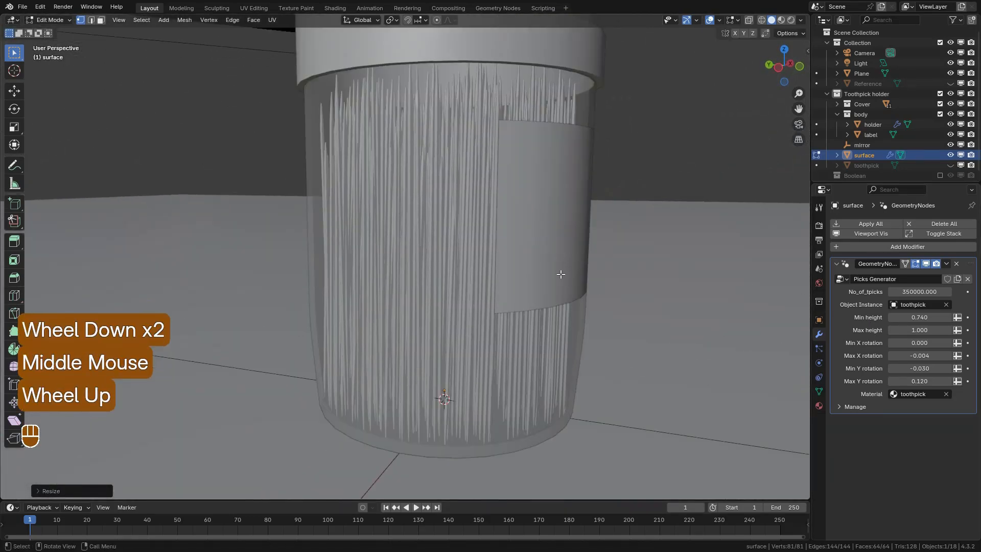
{"action": "scroll", "coordinate": [600, 272], "scroll_direction": "down", "scroll_amount": 1}
Set the Picks Generator's Min height to about 0.939 and Max height to about 1.085.
{"action": "left_click_drag", "start_coordinate": [908, 334], "coordinate": [266, 318], "text": "shift"}
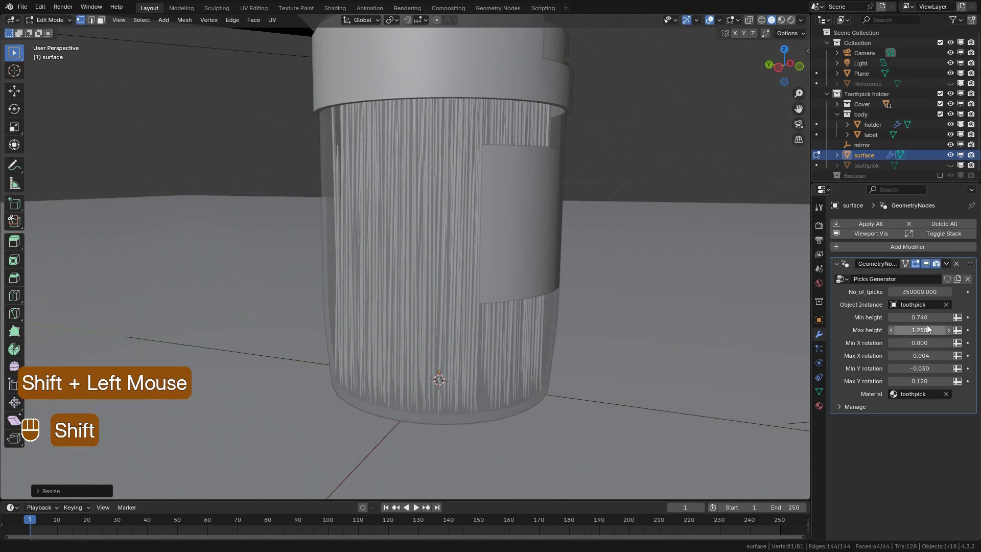
{"action": "left_click_drag", "start_coordinate": [927, 318], "coordinate": [156, 317], "text": "shift"}
{"action": "left_click", "coordinate": [926, 317]}
{"action": "type", "text": "1"}
{"action": "key", "text": "Return"}
{"action": "left_click_drag", "start_coordinate": [936, 318], "coordinate": [136, 323], "text": "shift"}
{"action": "left_click_drag", "start_coordinate": [874, 333], "coordinate": [118, 328], "text": "shift"}
{"action": "left_click_drag", "start_coordinate": [931, 331], "coordinate": [145, 331], "text": "shift"}
{"action": "mouse_move", "coordinate": [859, 338]}
{"action": "left_mouse_down", "text": "shift"}
{"action": "mouse_move", "coordinate": [826, 337]}
{"action": "mouse_move", "coordinate": [840, 335]}
{"action": "left_mouse_up", "text": "shift"}
{"action": "left_click", "coordinate": [673, 121]}
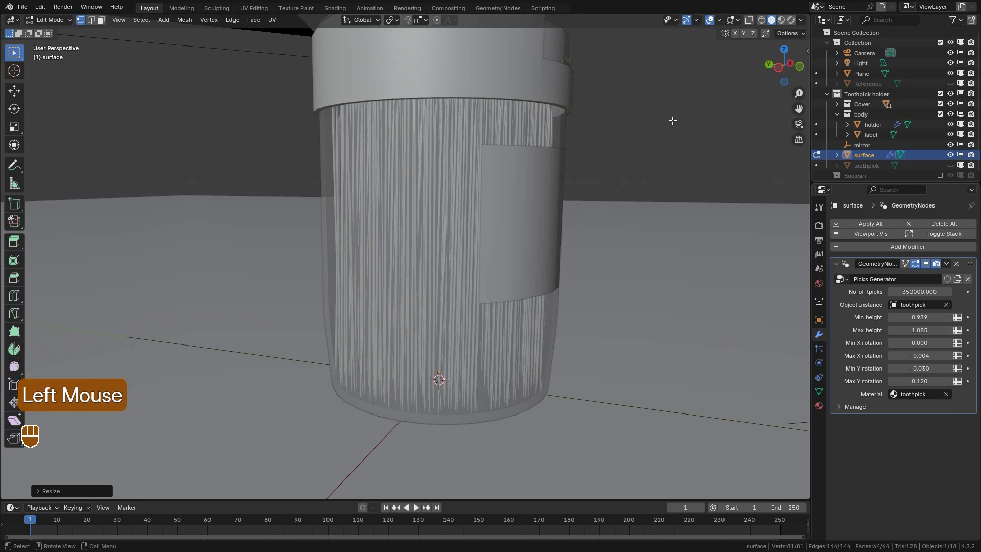
Return to Object Mode in camera view, hide the overlays and save the file.
{"action": "key", "text": "KP_0"}
{"action": "key", "text": "Tab"}
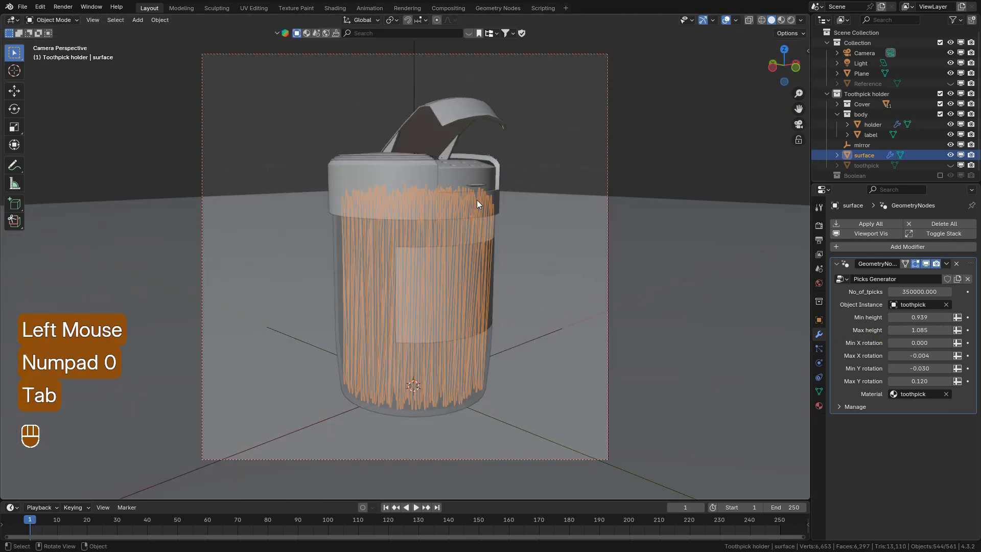
{"action": "left_click", "coordinate": [726, 23]}
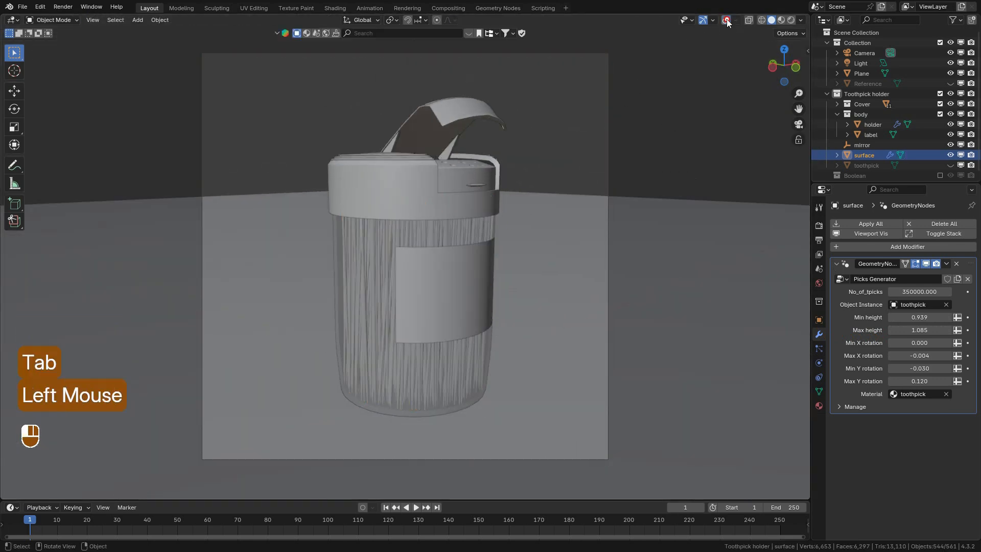
{"action": "key", "text": "ctrl+s"}
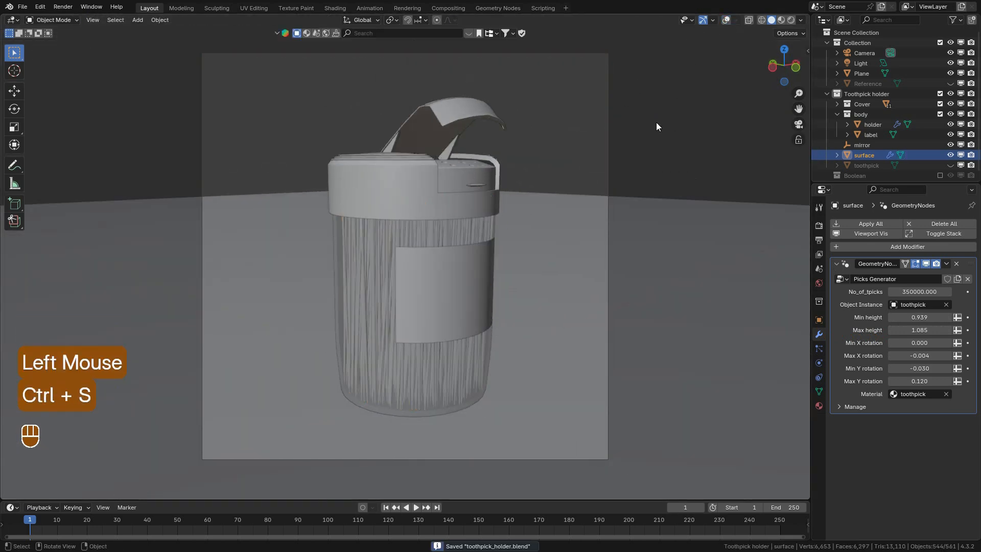
Check the scene in rendered shading and set the World background strength to 0.05.
{"action": "left_click", "coordinate": [791, 20]}
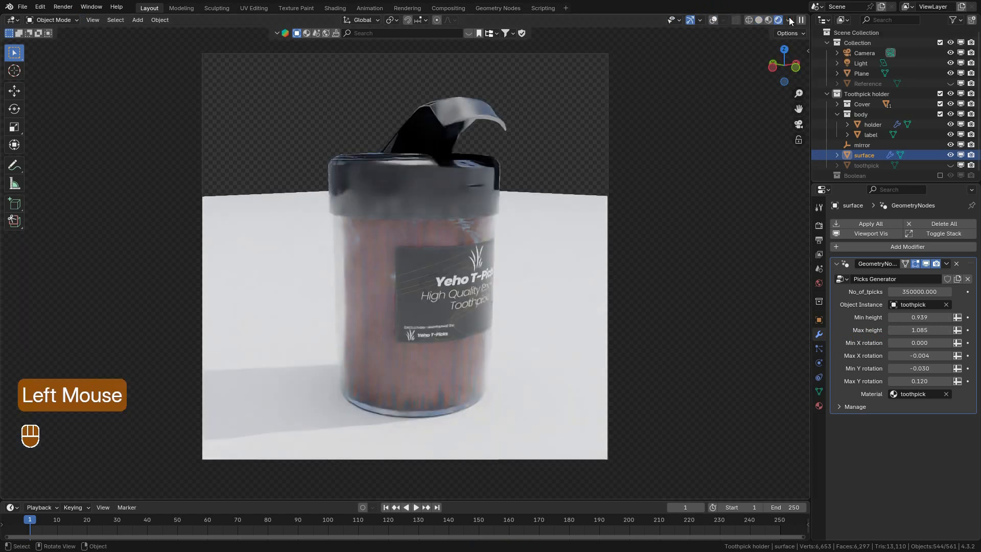
{"action": "left_click", "coordinate": [819, 284]}
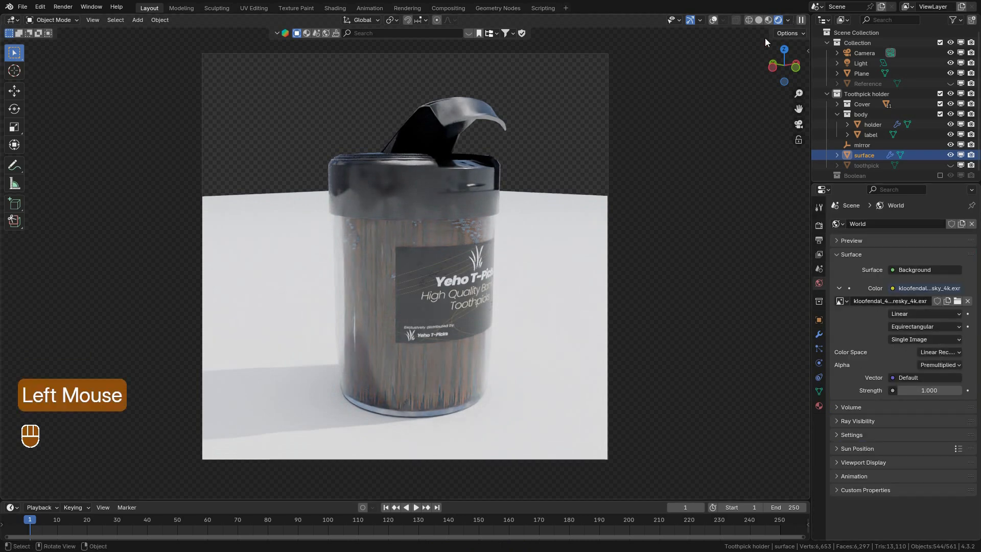
{"action": "left_click", "coordinate": [759, 20]}
{"action": "left_click", "coordinate": [933, 391]}
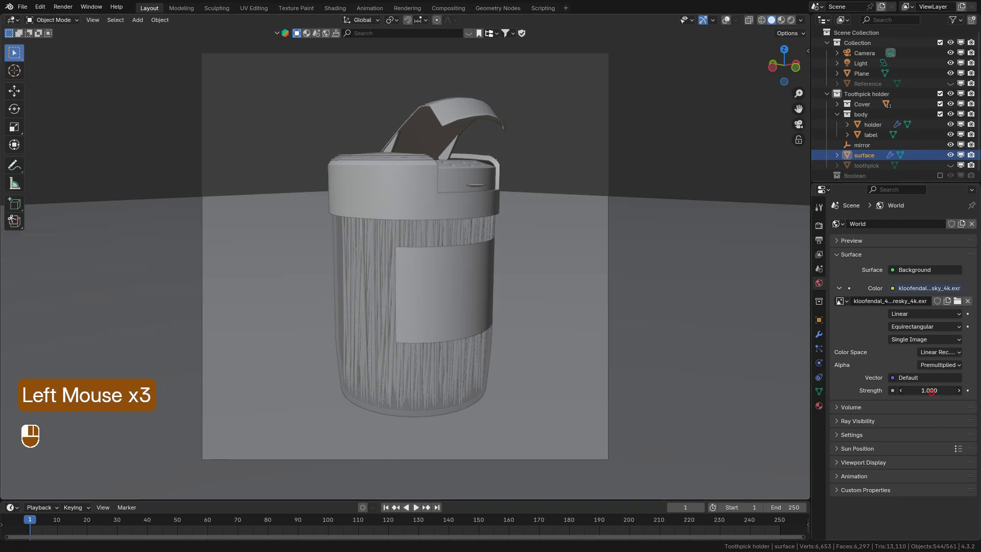
{"action": "type", "text": ".05"}
{"action": "key", "text": "Return"}
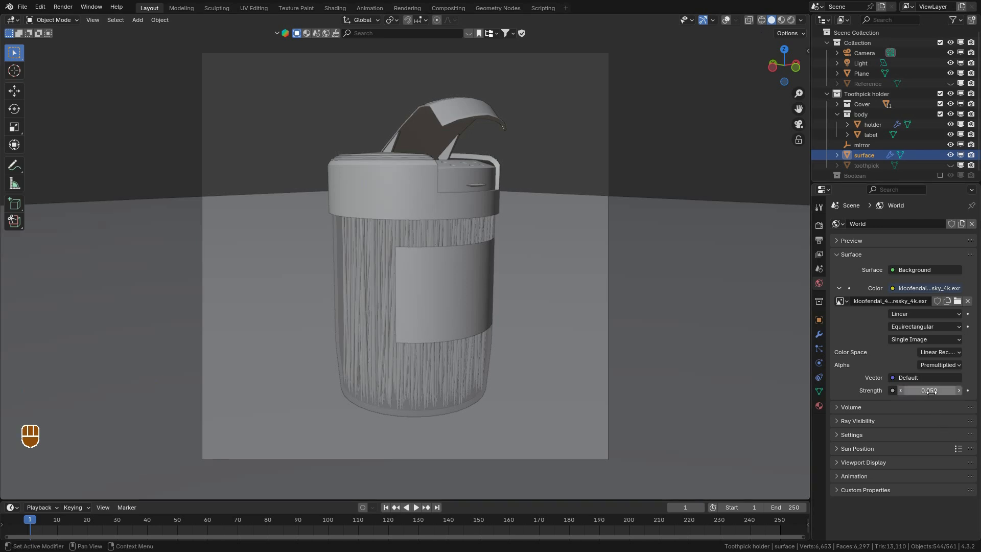
Preview the dimmed lighting in rendered shading and return to solid shading with the overlays shown.
{"action": "left_click", "coordinate": [792, 20]}
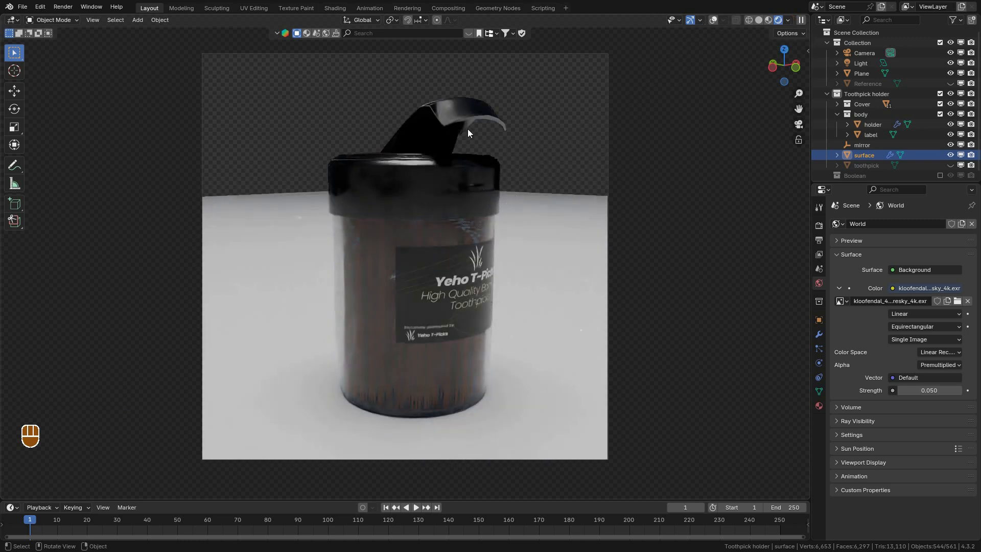
{"action": "left_click", "coordinate": [869, 63]}
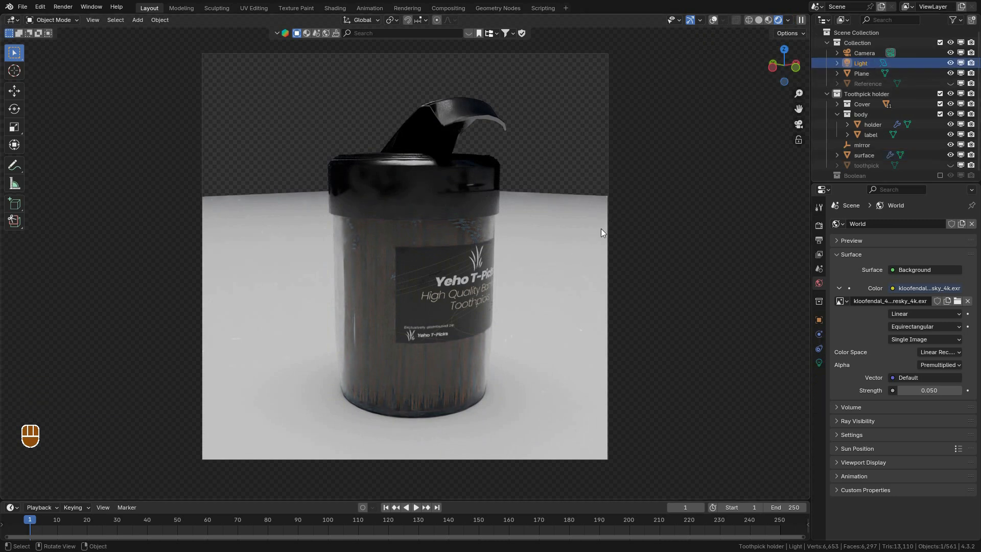
{"action": "left_click", "coordinate": [759, 21]}
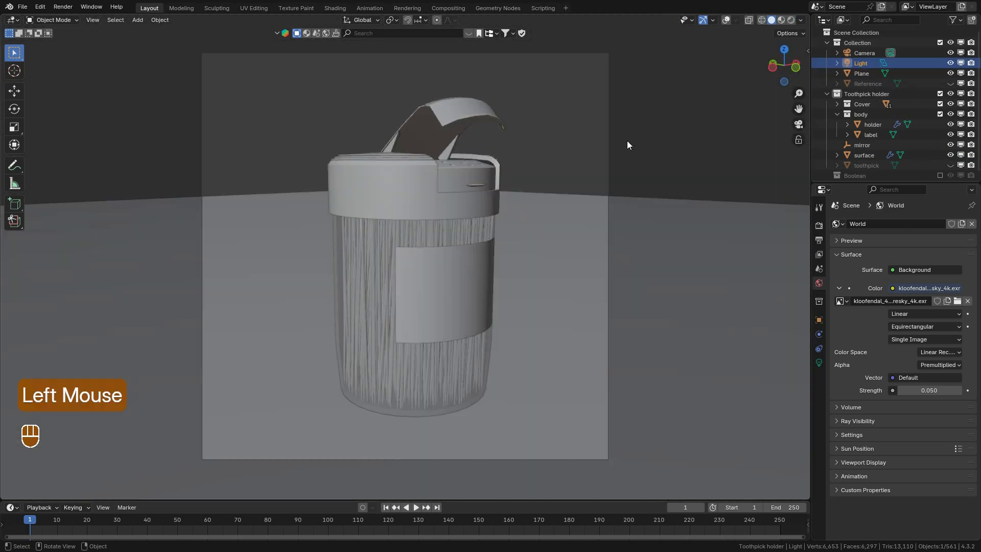
{"action": "middle_click_drag", "start_coordinate": [581, 176], "coordinate": [557, 182]}
{"action": "scroll", "coordinate": [591, 126], "scroll_direction": "down", "scroll_amount": 3}
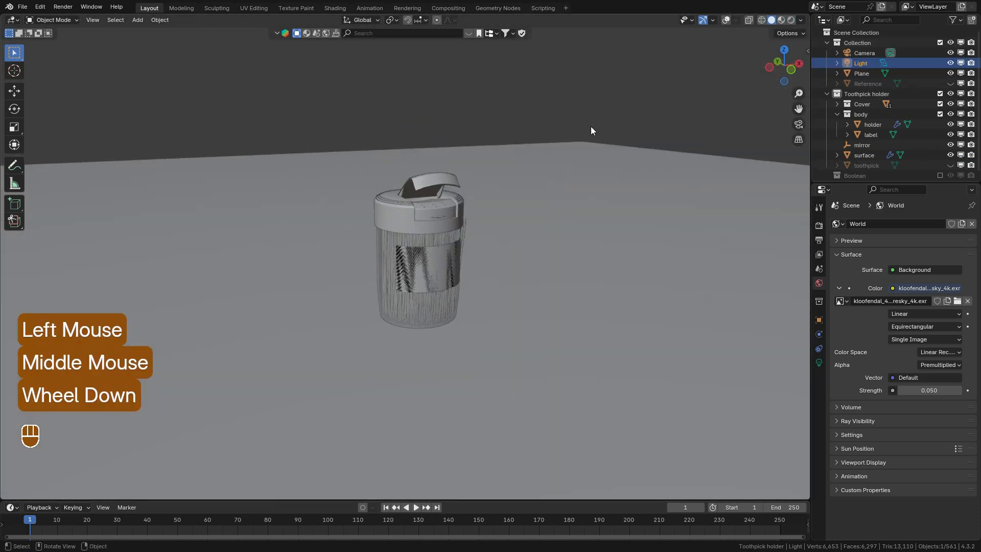
{"action": "left_click", "coordinate": [725, 21]}
{"action": "scroll", "coordinate": [456, 248], "scroll_direction": "up", "scroll_amount": 4}
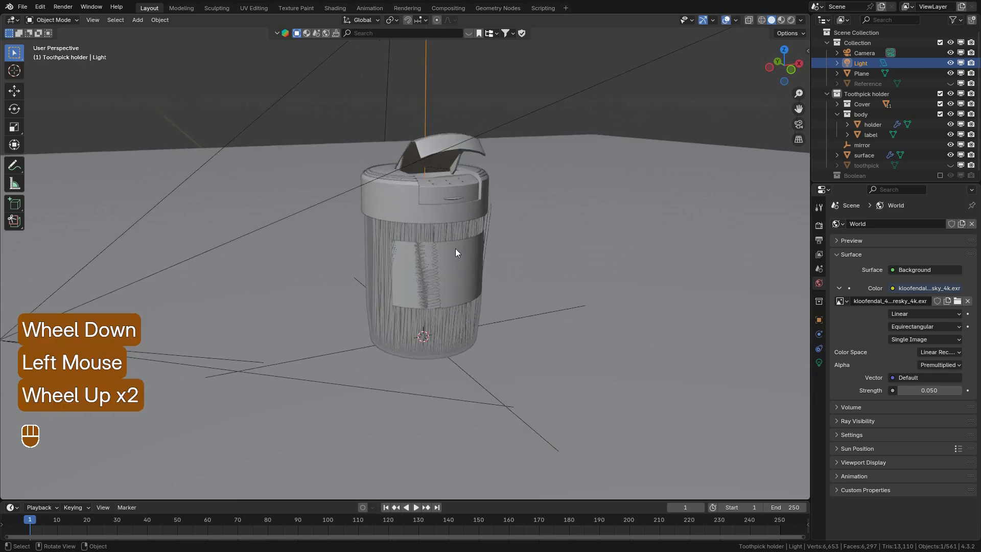
Set the surface object's Picks Generator Max X rotation to about 0.019, Min Y rotation to -0.051 and Max Y rotation to 0.012.
{"action": "middle_click_drag", "start_coordinate": [469, 253], "coordinate": [471, 192]}
{"action": "scroll", "coordinate": [474, 246], "scroll_direction": "down", "scroll_amount": 1}
{"action": "left_click", "coordinate": [415, 222]}
{"action": "left_click", "coordinate": [415, 223]}
{"action": "key", "text": "KP_Decimal"}
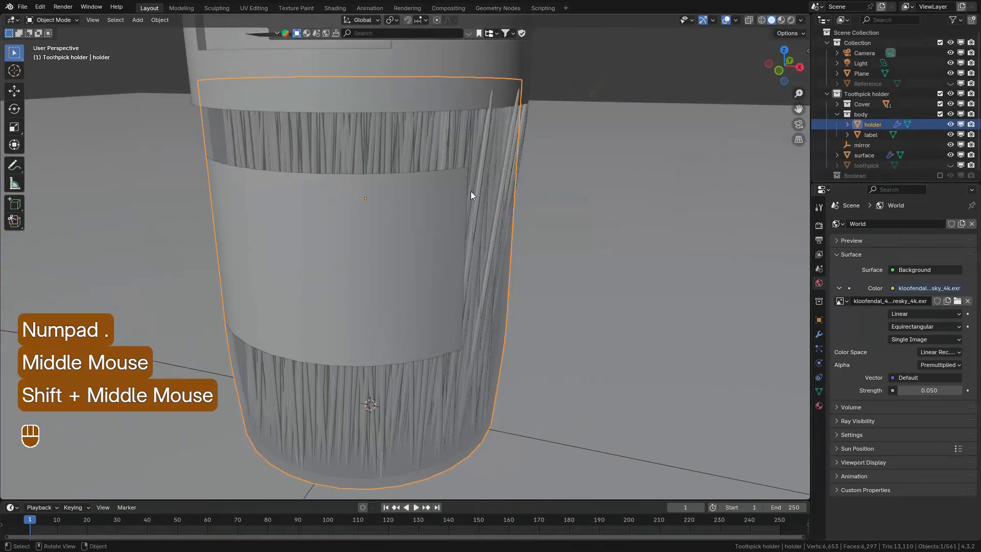
{"action": "left_click", "coordinate": [513, 164]}
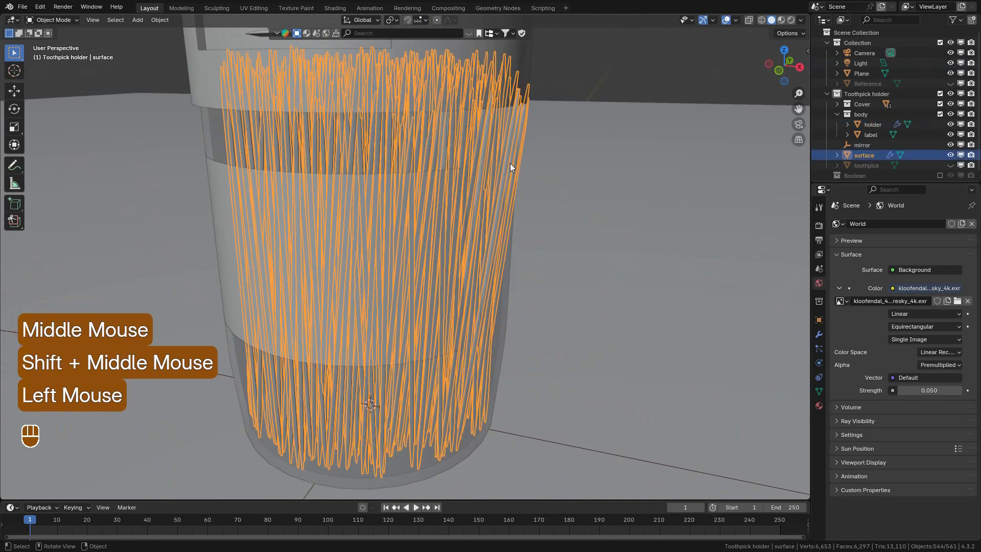
{"action": "left_click", "coordinate": [818, 347]}
{"action": "left_click", "coordinate": [819, 335]}
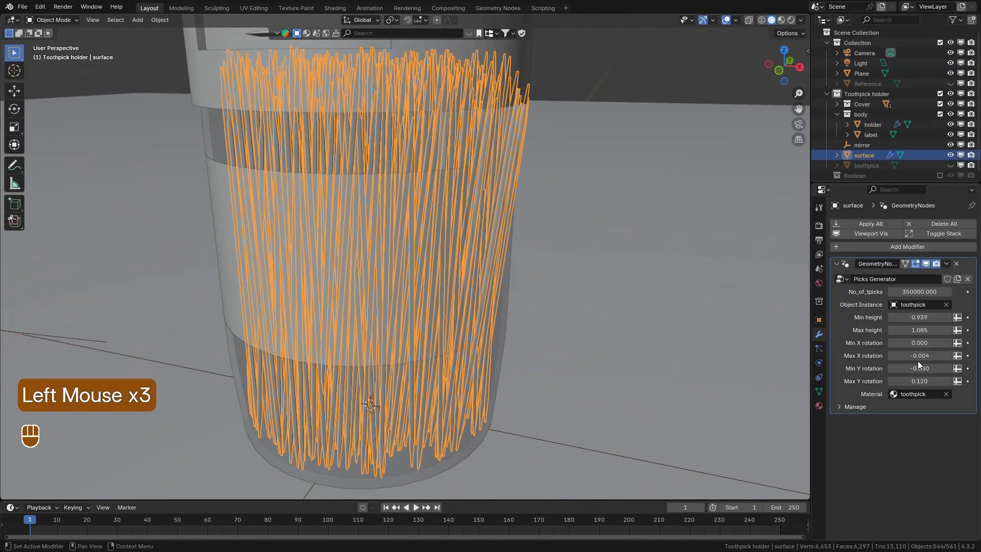
{"action": "mouse_move", "coordinate": [918, 368]}
{"action": "left_mouse_down", "text": "shift"}
{"action": "mouse_move", "coordinate": [905, 368]}
{"action": "mouse_move", "coordinate": [909, 355]}
{"action": "left_mouse_up", "text": "shift"}
{"action": "left_click_drag", "start_coordinate": [123, 360], "coordinate": [103, 382], "text": "shift"}
{"action": "left_click", "coordinate": [673, 83]}
Examine from several angles whether the toothpicks stay inside the holder's walls.
{"action": "scroll", "coordinate": [673, 83], "scroll_direction": "down", "scroll_amount": 5}
{"action": "middle_click_drag", "start_coordinate": [673, 83], "coordinate": [660, 109]}
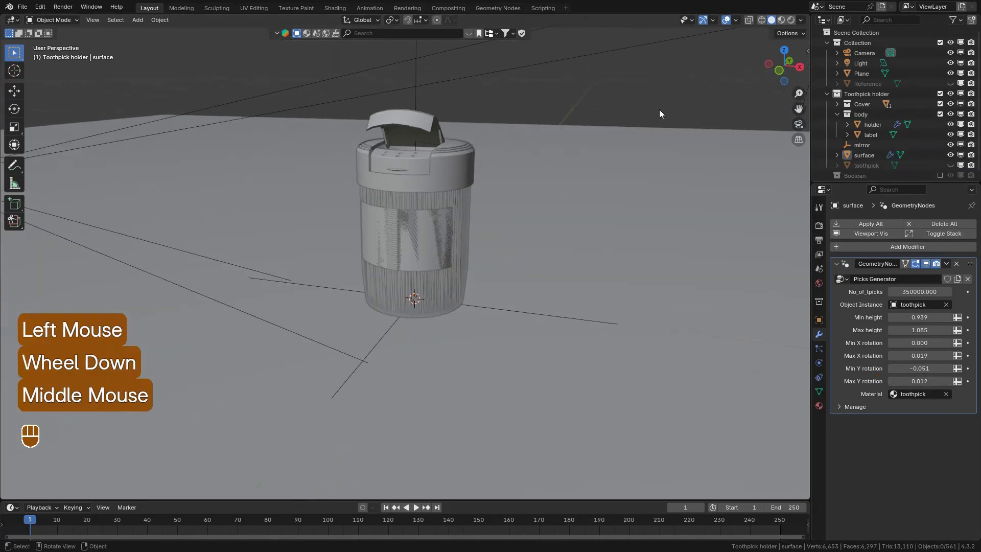
{"action": "scroll", "coordinate": [658, 115], "scroll_direction": "up", "scroll_amount": 5}
{"action": "scroll", "coordinate": [531, 195], "scroll_direction": "down", "scroll_amount": 1}
{"action": "scroll", "coordinate": [531, 192], "scroll_direction": "down", "scroll_amount": 3}
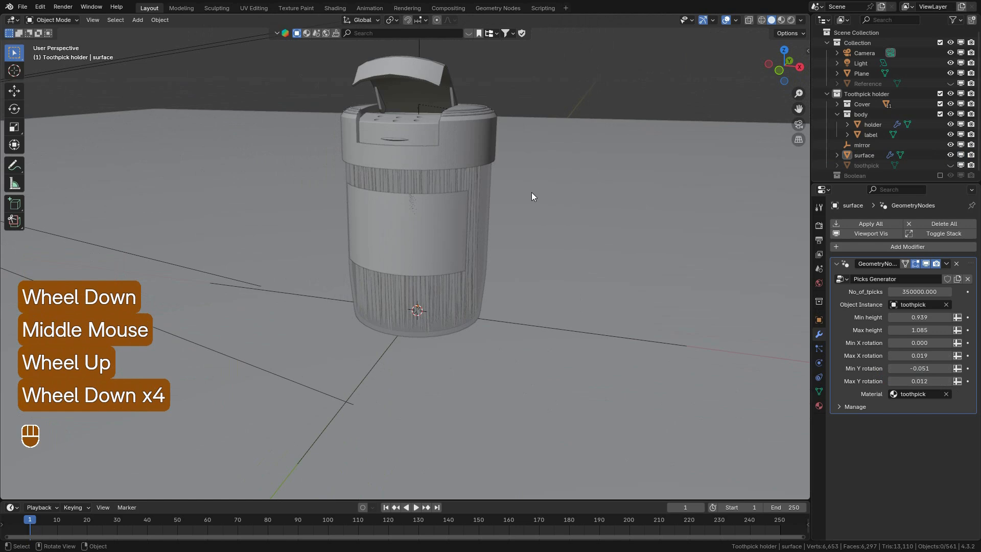
{"action": "scroll", "coordinate": [535, 192], "scroll_direction": "down", "scroll_amount": 1}
{"action": "middle_click_drag", "start_coordinate": [534, 192], "coordinate": [538, 192]}
{"action": "scroll", "coordinate": [393, 206], "scroll_direction": "up", "scroll_amount": 1}
Lock the camera to the view and reposition it at about X -0.079 m, Y -0.270 m, Z 0.078 m.
{"action": "left_click", "coordinate": [286, 150]}
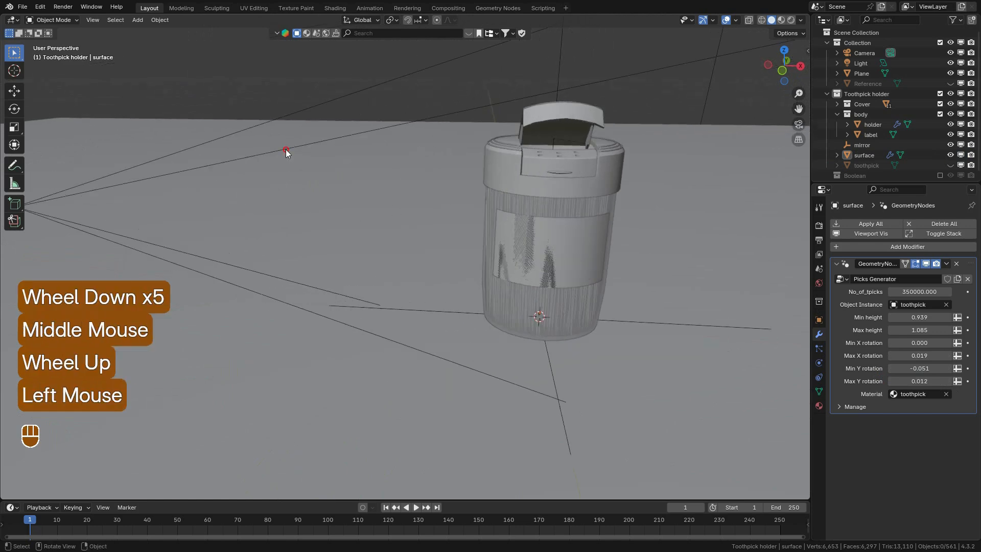
{"action": "key", "text": "KP_0"}
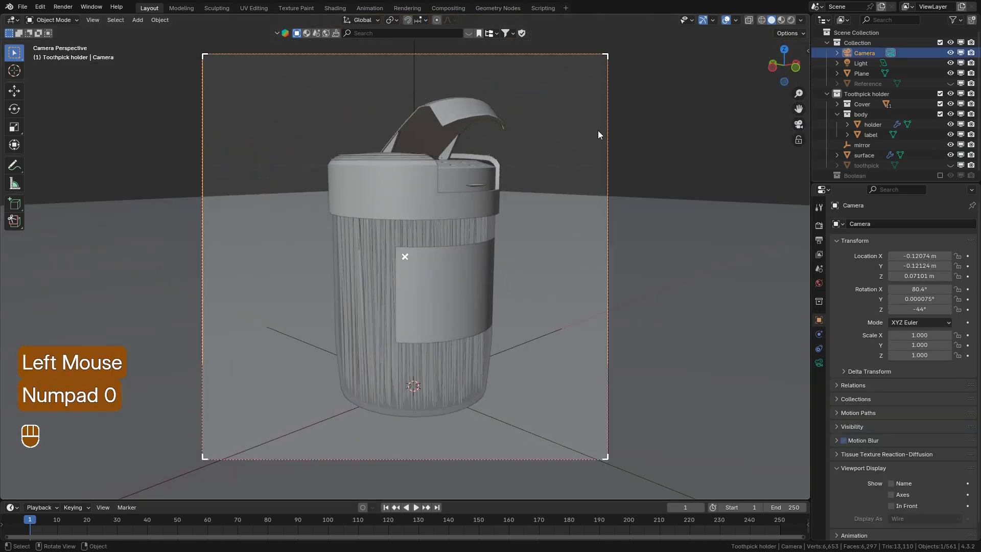
{"action": "left_click", "coordinate": [798, 141]}
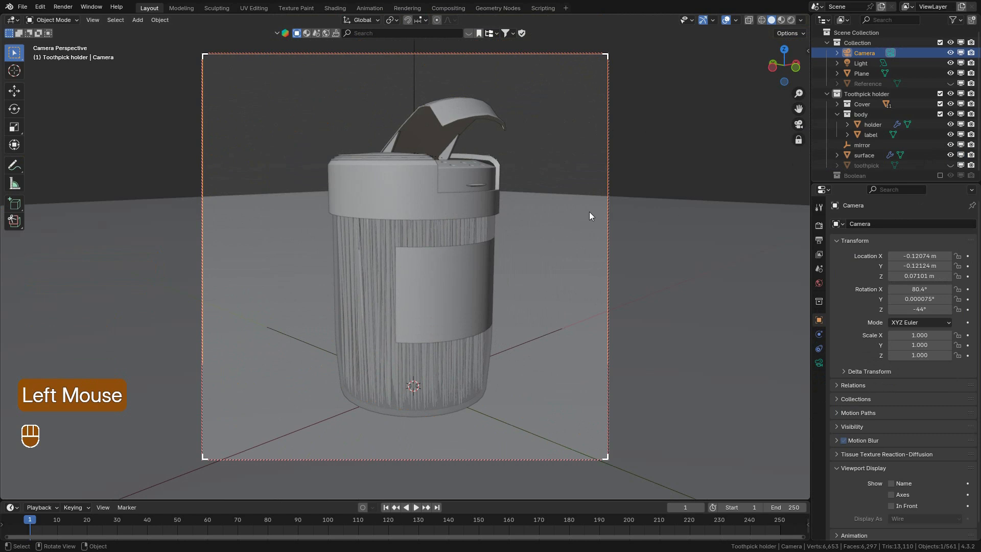
{"action": "left_click", "coordinate": [797, 142]}
{"action": "left_click", "coordinate": [798, 141]}
{"action": "left_click", "coordinate": [797, 141]}
{"action": "left_click", "coordinate": [798, 141]}
{"action": "left_click", "coordinate": [798, 142]}
{"action": "left_click", "coordinate": [798, 143]}
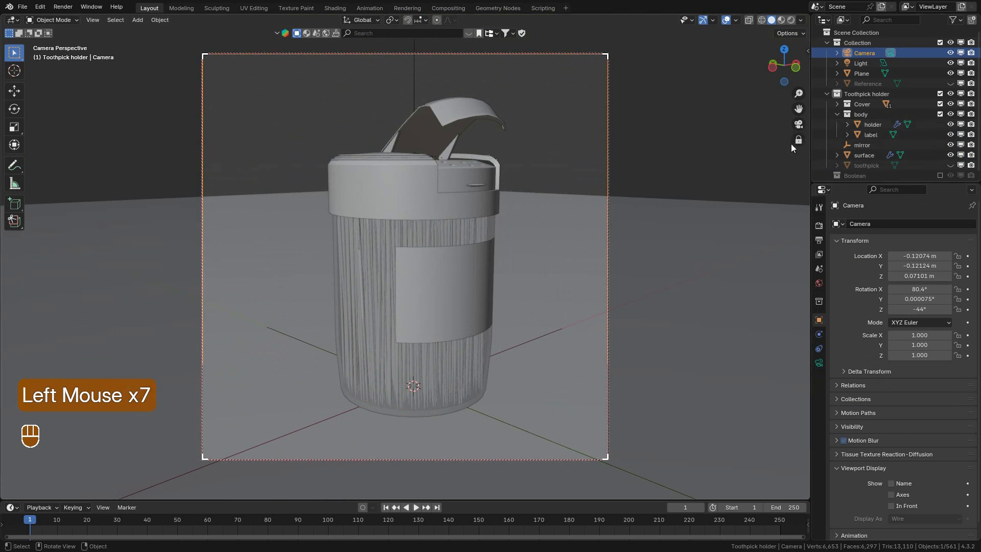
{"action": "middle_click_drag", "start_coordinate": [602, 185], "coordinate": [619, 214]}
{"action": "key", "text": "r"}
{"action": "key", "text": "x"}
{"action": "key", "text": "x"}
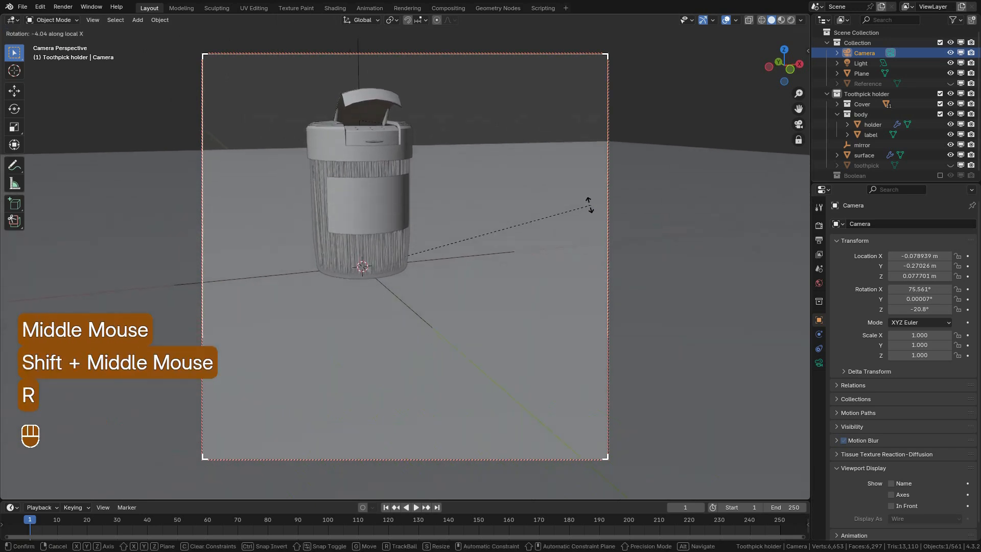
{"action": "right_click", "coordinate": [590, 221]}
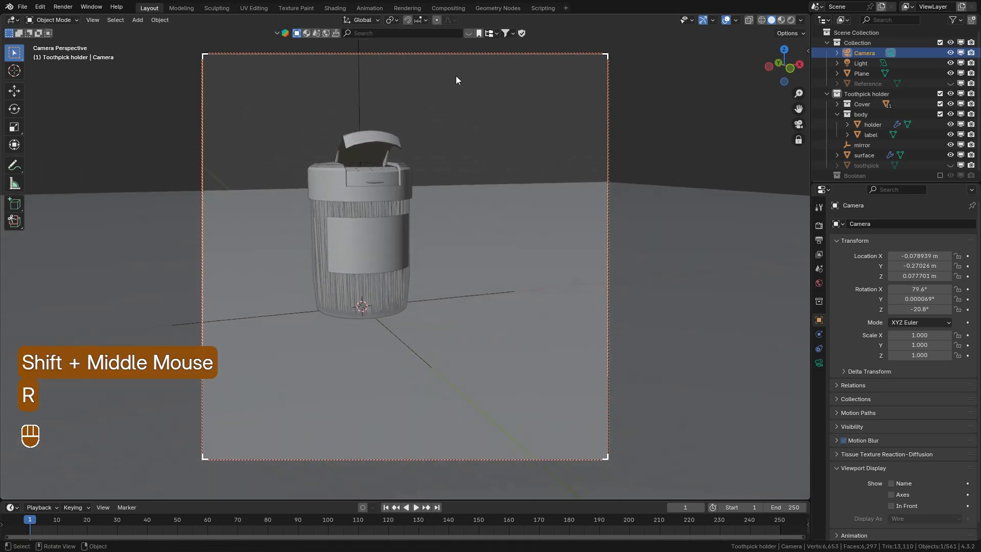
Set the pivot point to the 3D Cursor and rotate the camera around global Z to a Z rotation of about -1.03°.
{"action": "left_click", "coordinate": [393, 20]}
{"action": "left_click", "coordinate": [410, 79]}
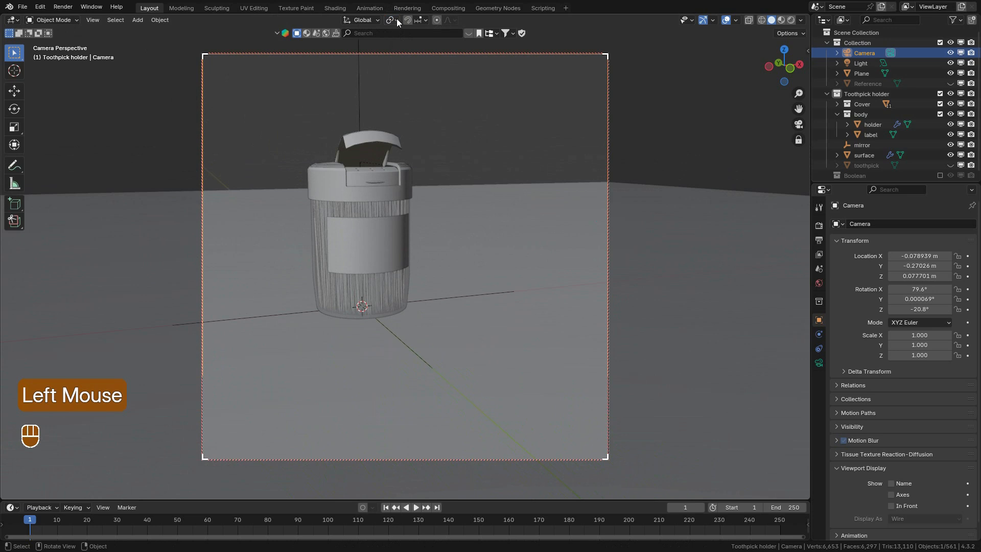
{"action": "left_click", "coordinate": [397, 19]}
{"action": "left_click", "coordinate": [404, 53]}
{"action": "key", "text": "r"}
{"action": "key", "text": "z"}
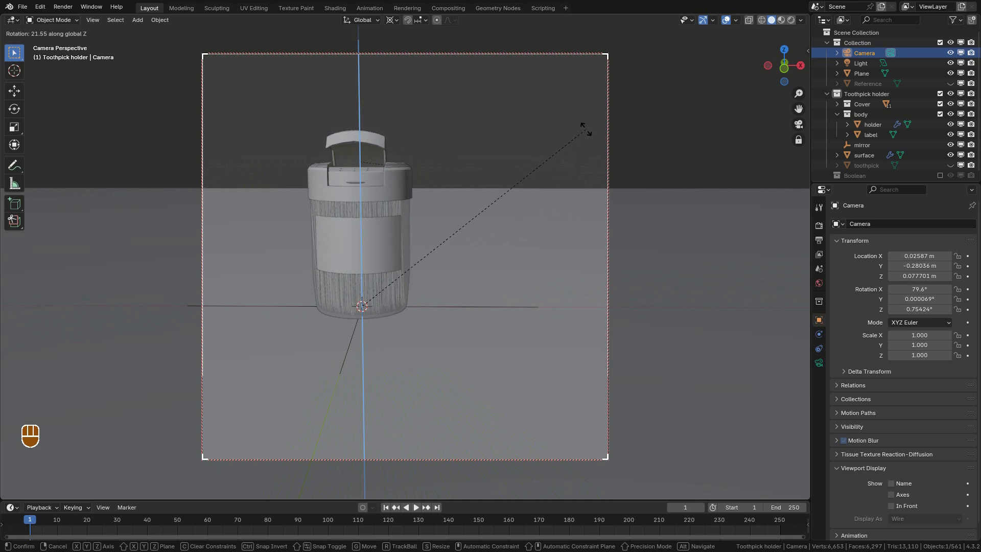
{"action": "left_click", "coordinate": [587, 137]}
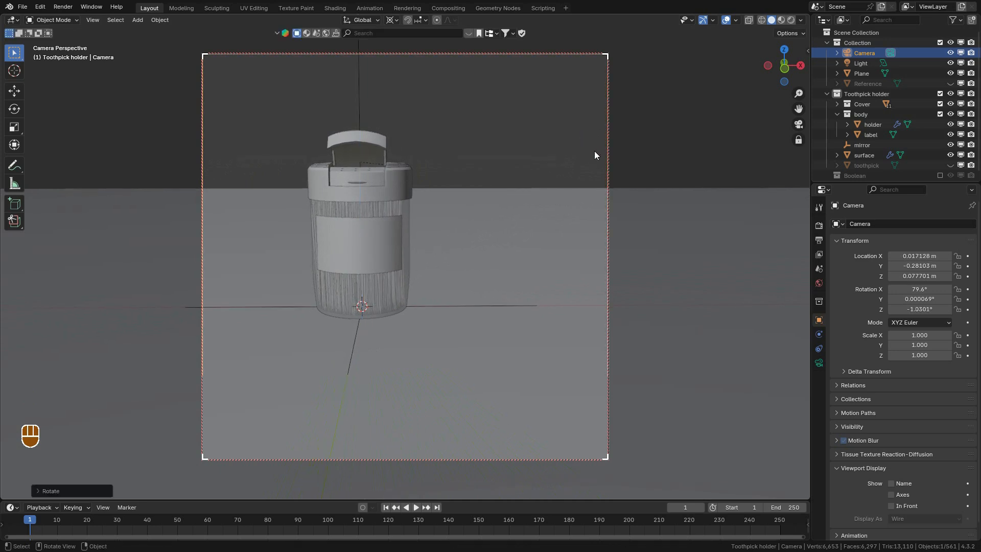
Move the camera along global X to about X -0.004 m, centring the toothpick holder in the frame.
{"action": "key", "text": "g"}
{"action": "key", "text": "x"}
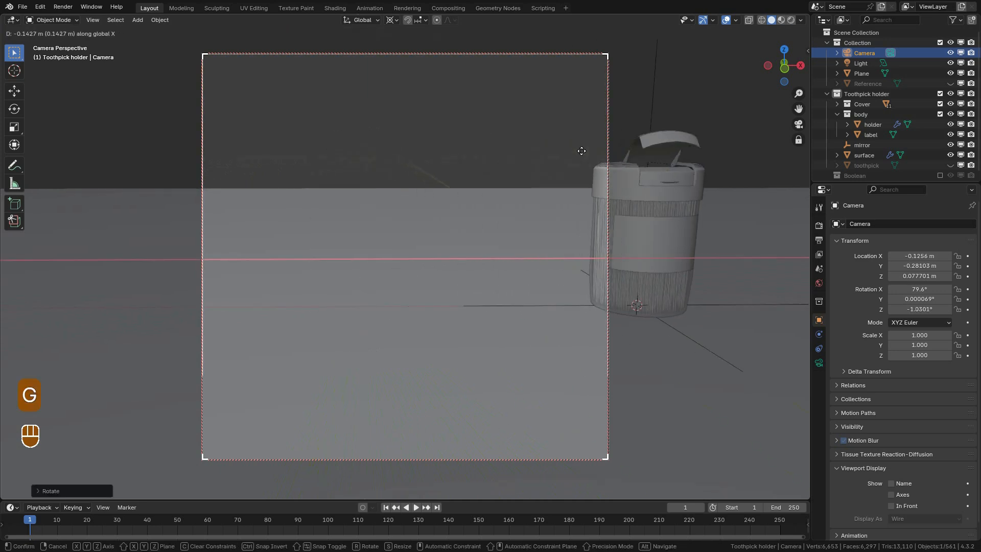
{"action": "key", "text": "shift"}
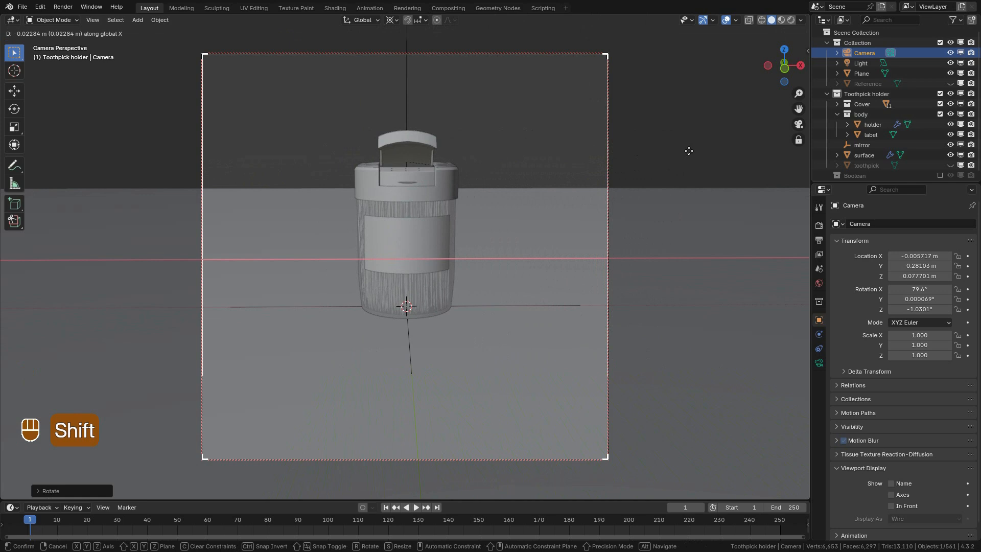
{"action": "left_click", "coordinate": [690, 149]}
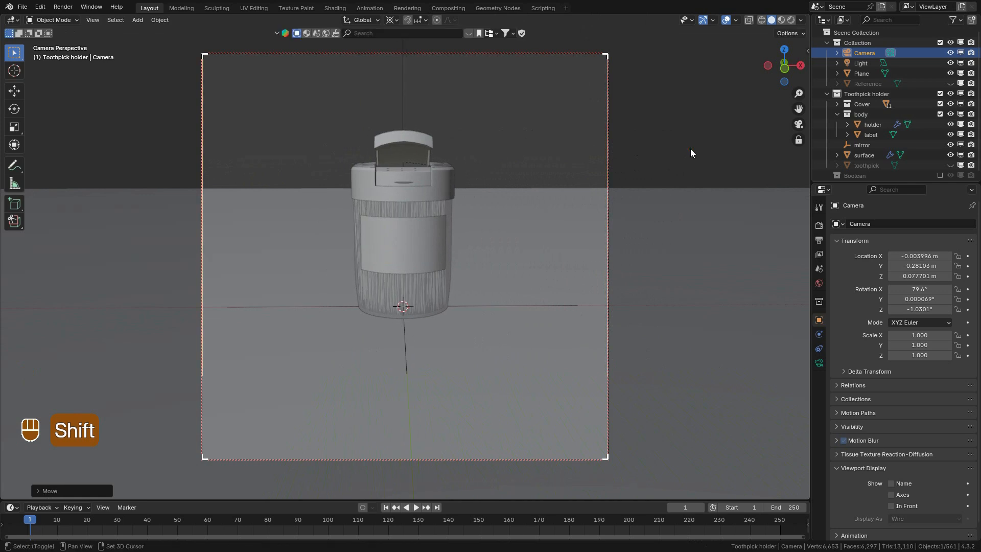
Move the camera closer to the holder along its local Z, to about Y -0.214 m, Z 0.065 m.
{"action": "key", "text": "g"}
{"action": "key", "text": "y"}
{"action": "key", "text": "y"}
{"action": "key", "text": "x"}
{"action": "key", "text": "z"}
{"action": "key", "text": "z"}
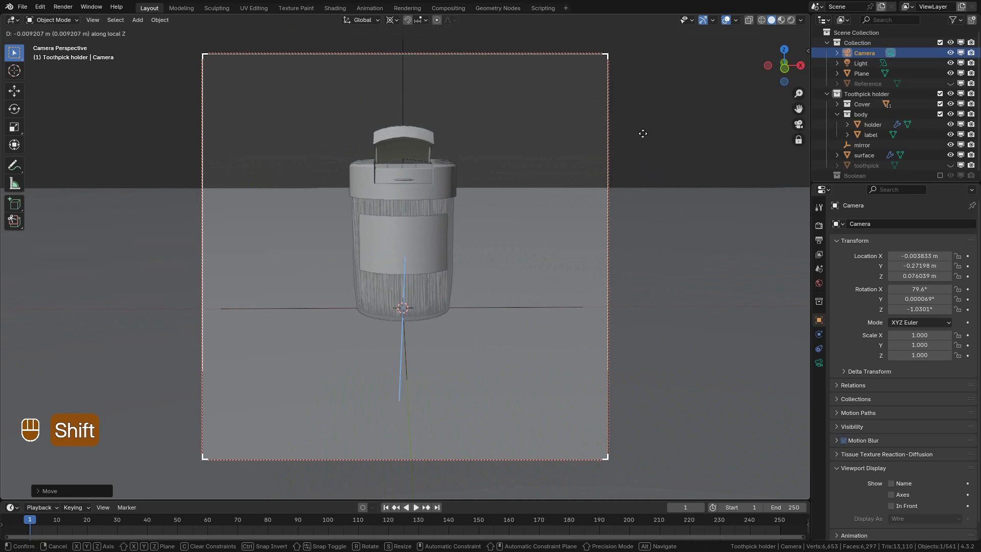
{"action": "left_click", "coordinate": [638, 59]}
Raise the camera along its local Y to about Y -0.211 m, Z 0.080 m.
{"action": "key", "text": "g"}
{"action": "key", "text": "y"}
{"action": "key", "text": "y"}
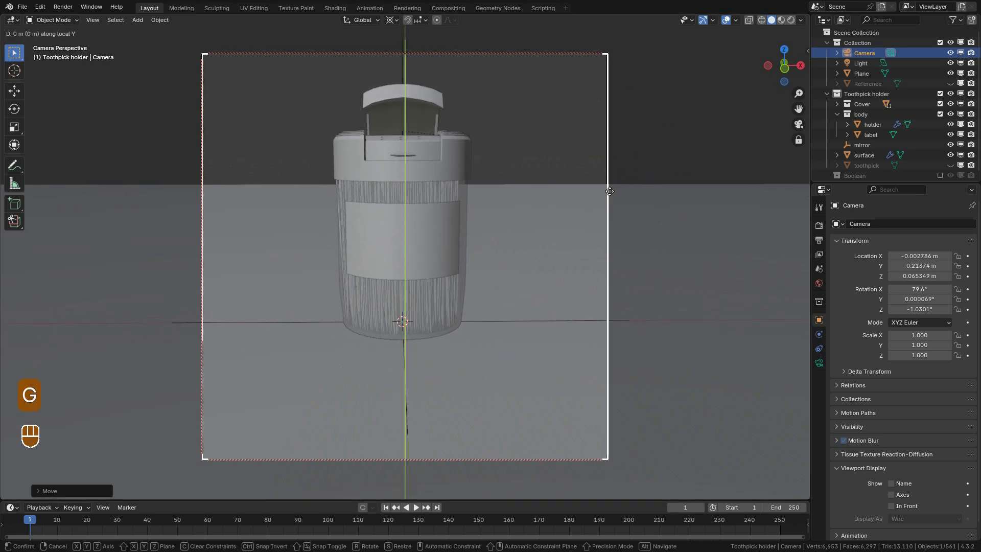
{"action": "key", "text": "shift"}
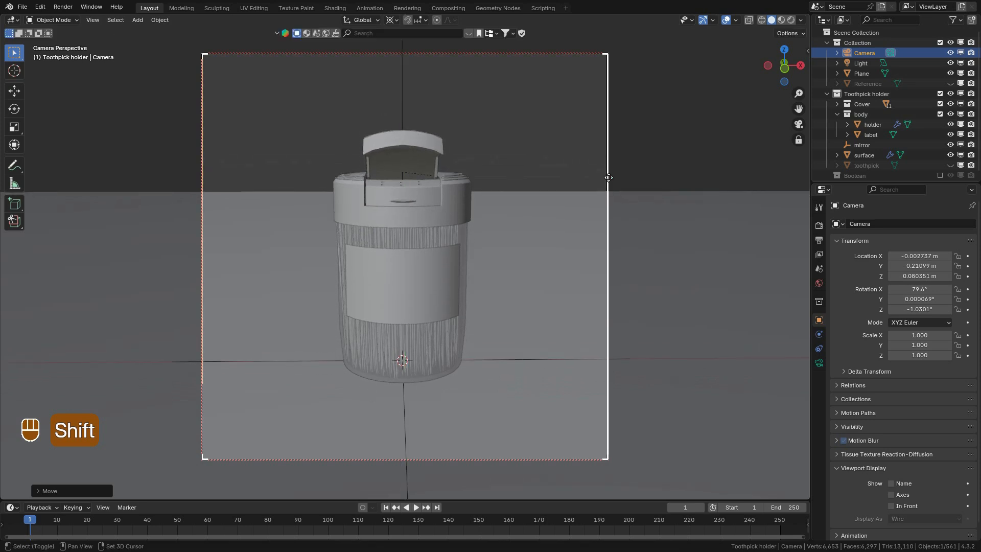
{"action": "left_click", "coordinate": [608, 177]}
Unlock the camera from view navigation, hide the viewport overlays and preview the scene in rendered shading.
{"action": "left_click", "coordinate": [799, 141]}
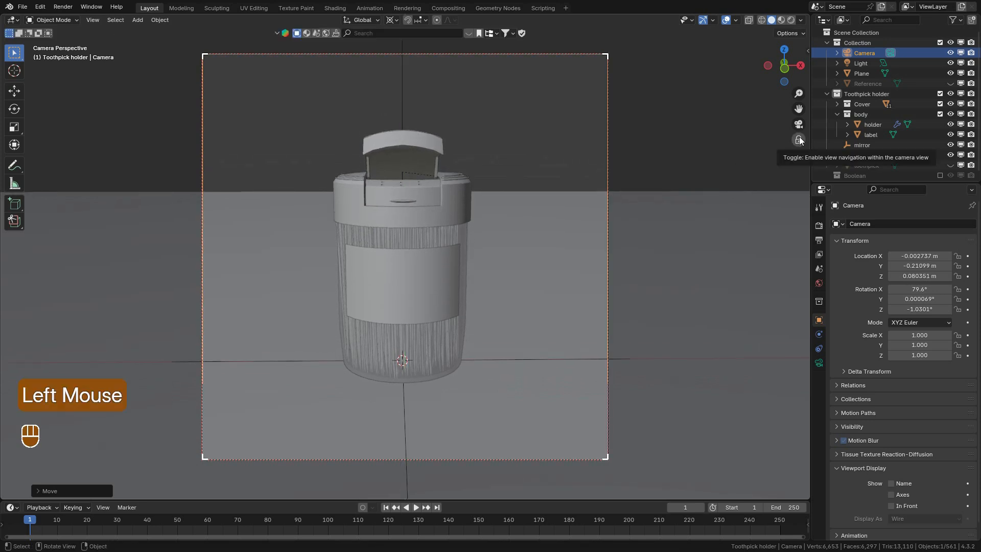
{"action": "left_click", "coordinate": [725, 20]}
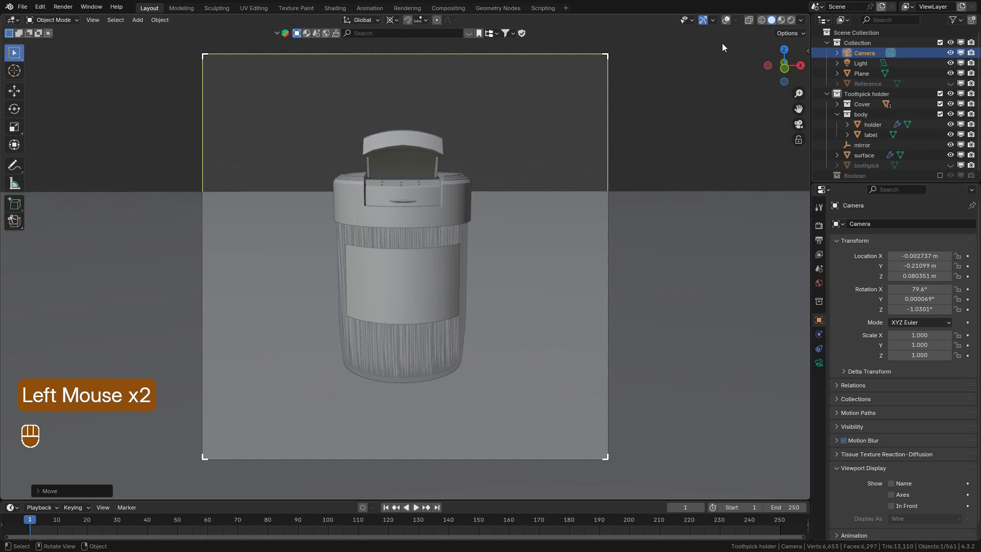
{"action": "left_click", "coordinate": [792, 20]}
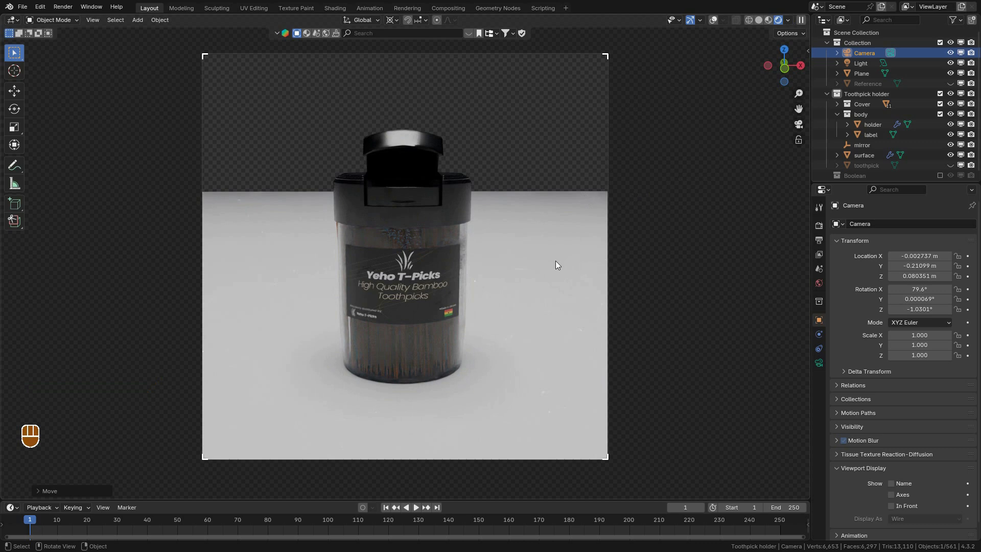
Return to solid shading and create a new material for the floor plane in the Shading workspace.
{"action": "left_click", "coordinate": [509, 308]}
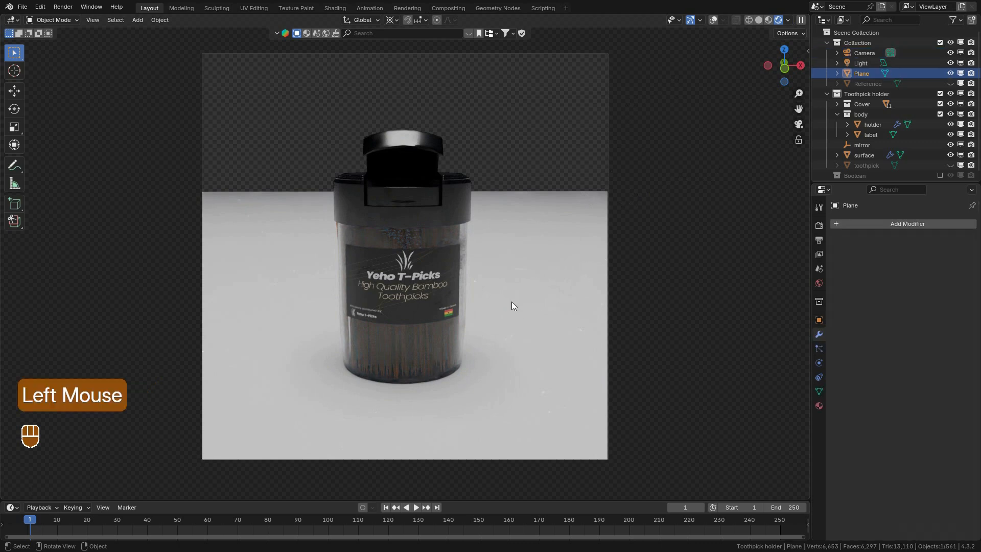
{"action": "left_click", "coordinate": [758, 18]}
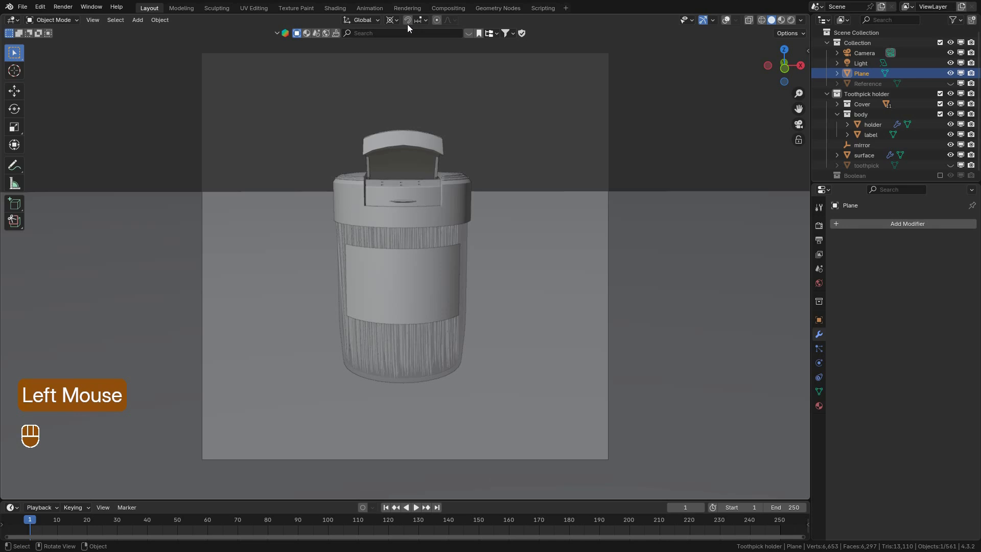
{"action": "left_click", "coordinate": [335, 8]}
{"action": "scroll", "coordinate": [530, 223], "scroll_direction": "down", "scroll_amount": 9}
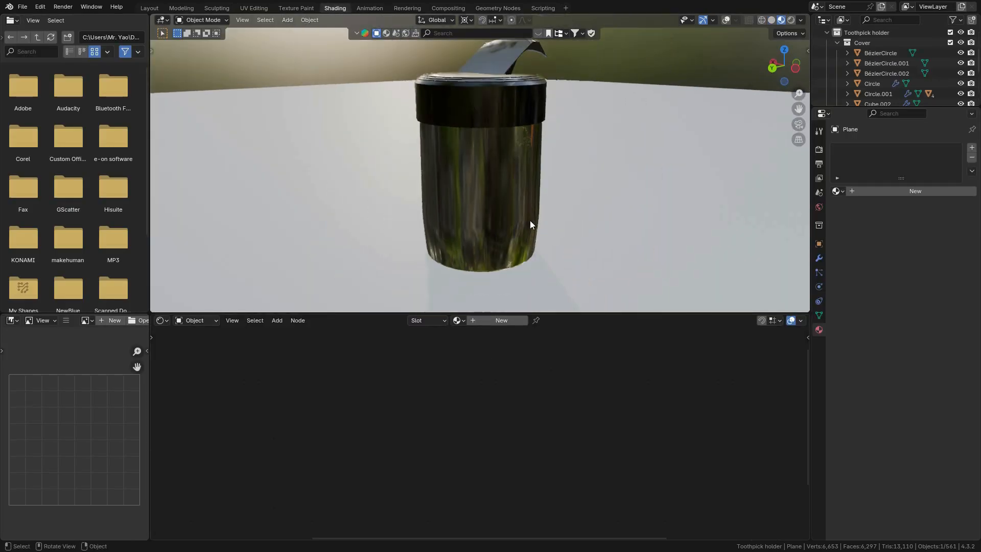
{"action": "scroll", "coordinate": [588, 235], "scroll_direction": "down", "scroll_amount": 3}
{"action": "middle_click_drag", "start_coordinate": [583, 237], "coordinate": [580, 270]}
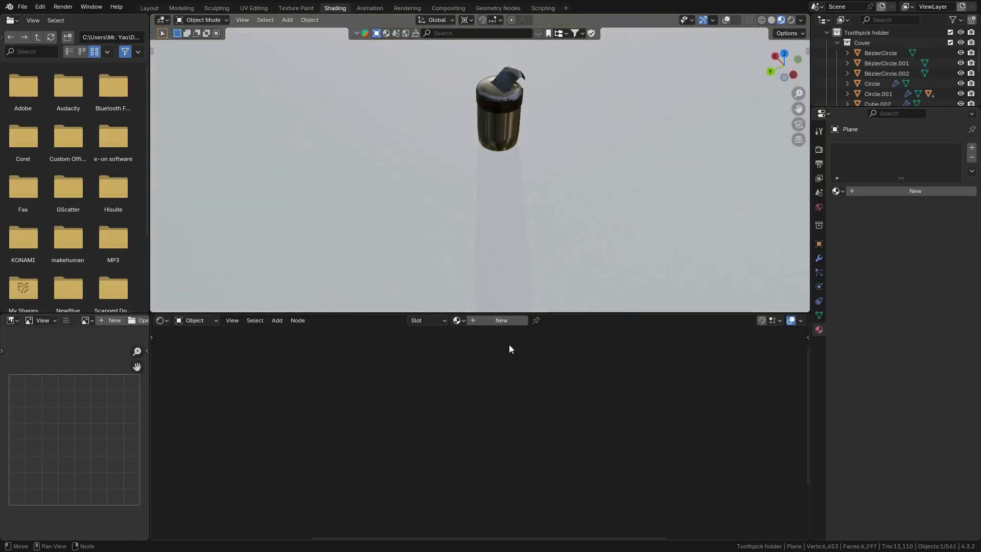
{"action": "left_click", "coordinate": [503, 321]}
Add a Checker Texture node to the floor material and connect its Color output to the Principled BSDF's Base Color.
{"action": "middle_click_drag", "start_coordinate": [567, 379], "coordinate": [425, 406]}
{"action": "middle_click_drag", "start_coordinate": [573, 170], "coordinate": [553, 164]}
{"action": "scroll", "coordinate": [419, 404], "scroll_direction": "up", "scroll_amount": 2}
{"action": "key", "text": "shift+a"}
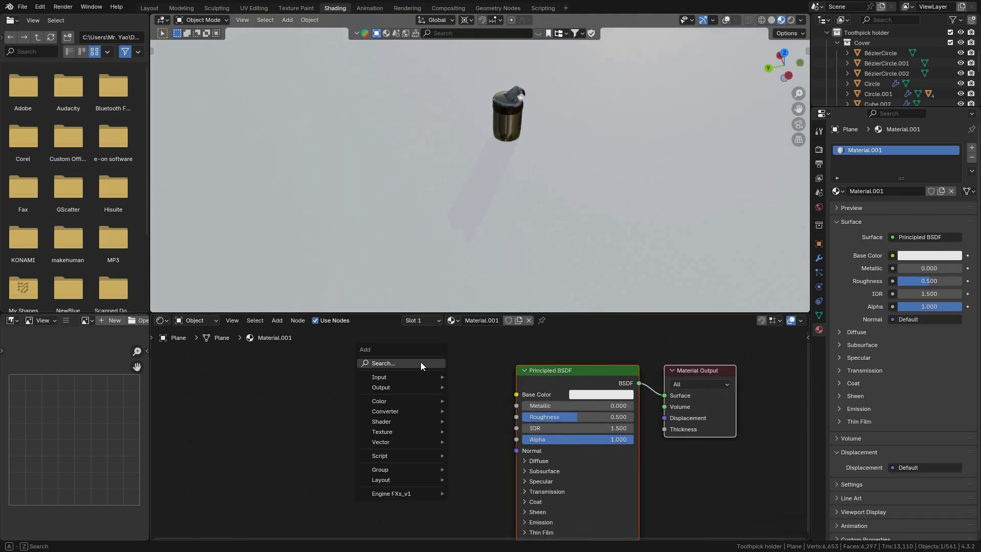
{"action": "left_click", "coordinate": [424, 362]}
{"action": "type", "text": "check"}
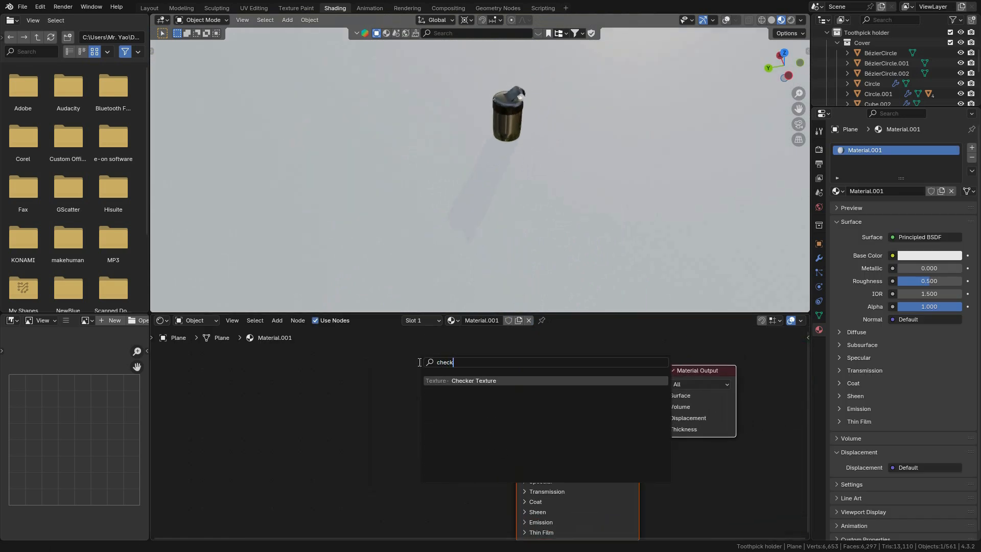
{"action": "left_click", "coordinate": [498, 382]}
{"action": "left_click", "coordinate": [362, 373]}
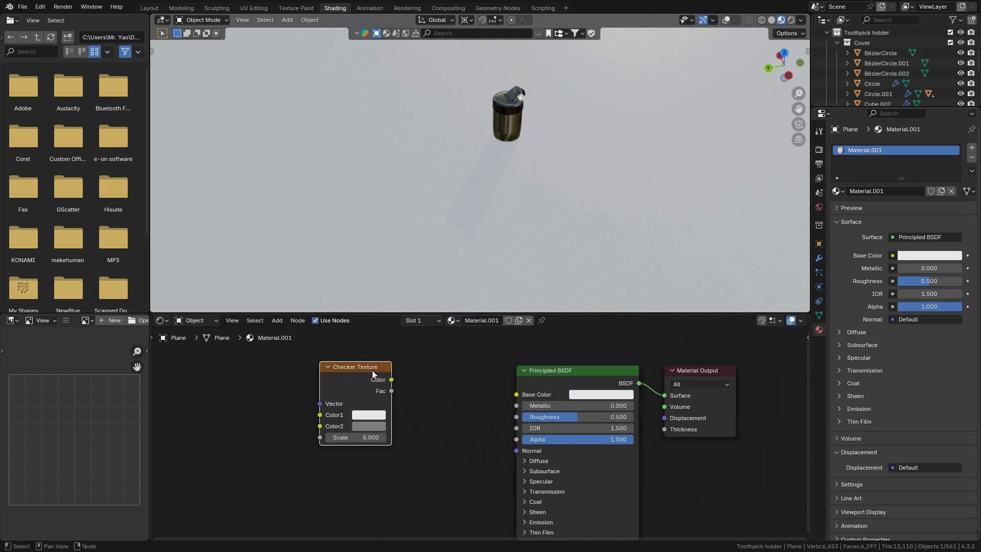
{"action": "left_click_drag", "start_coordinate": [393, 381], "coordinate": [516, 395]}
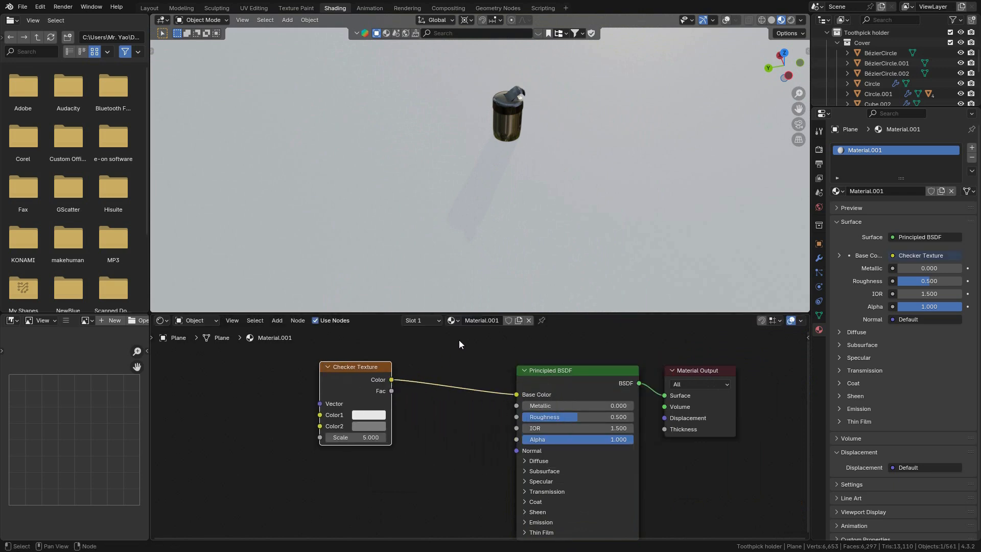
Set the Checker Texture's scale to about 39.57, judging the tile size through the camera view.
{"action": "scroll", "coordinate": [527, 208], "scroll_direction": "down", "scroll_amount": 4}
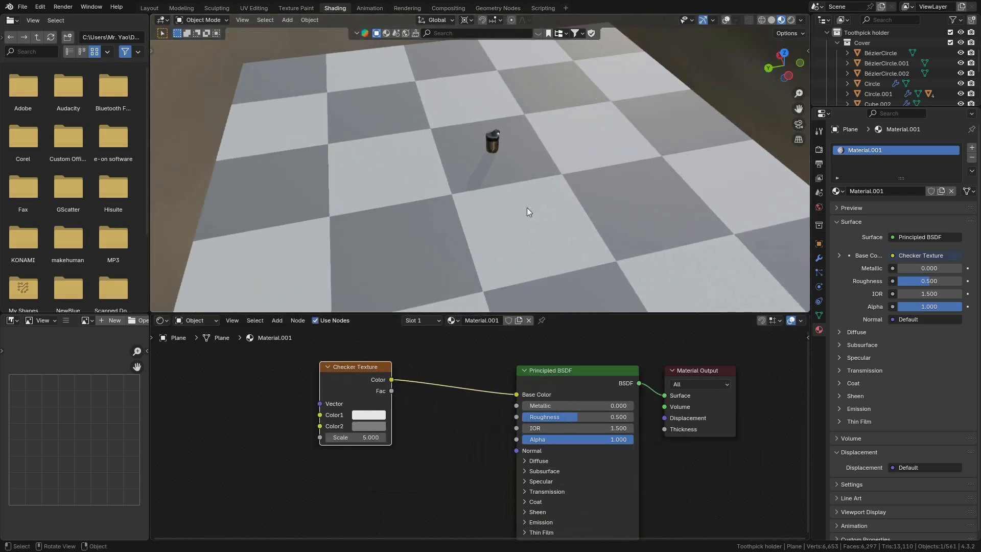
{"action": "scroll", "coordinate": [527, 207], "scroll_direction": "up", "scroll_amount": 2}
{"action": "left_click", "coordinate": [356, 378]}
{"action": "left_click_drag", "start_coordinate": [369, 437], "coordinate": [431, 437]}
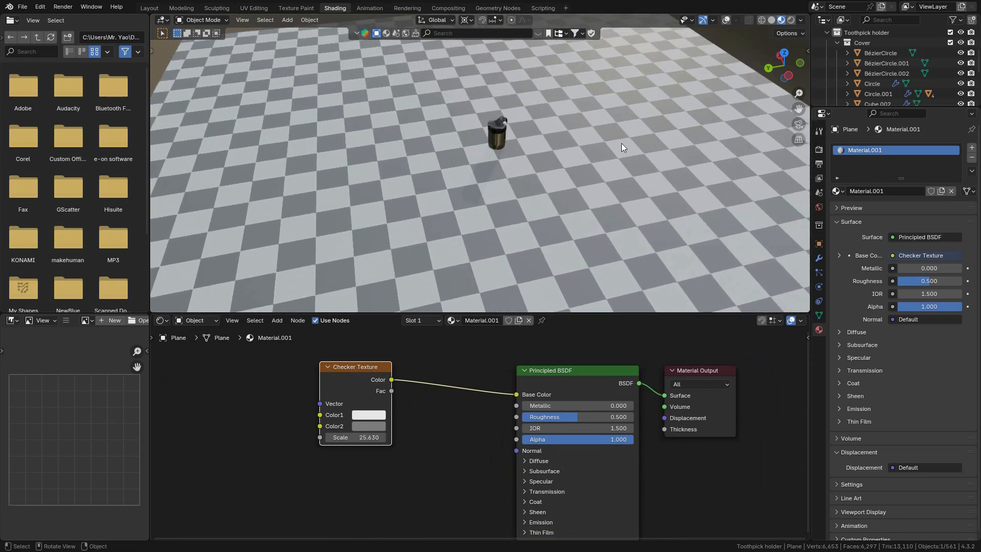
{"action": "key", "text": "KP_0"}
{"action": "left_click_drag", "start_coordinate": [368, 438], "coordinate": [296, 378]}
{"action": "scroll", "coordinate": [673, 431], "scroll_direction": "up", "scroll_amount": 2}
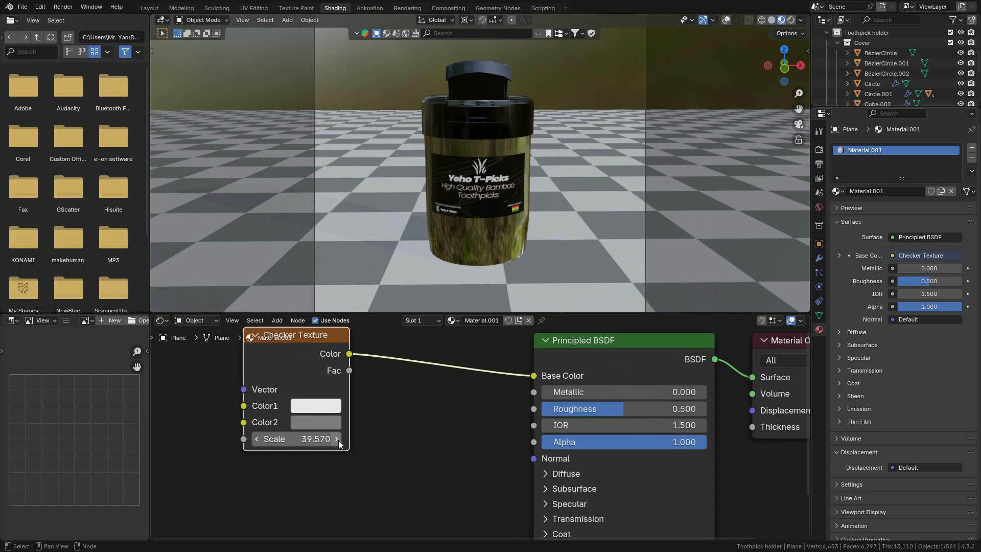
Set the checker's Color1 to orange and Color2 to dark brown, and lower the floor material's roughness to about 0.345.
{"action": "left_click", "coordinate": [316, 405]}
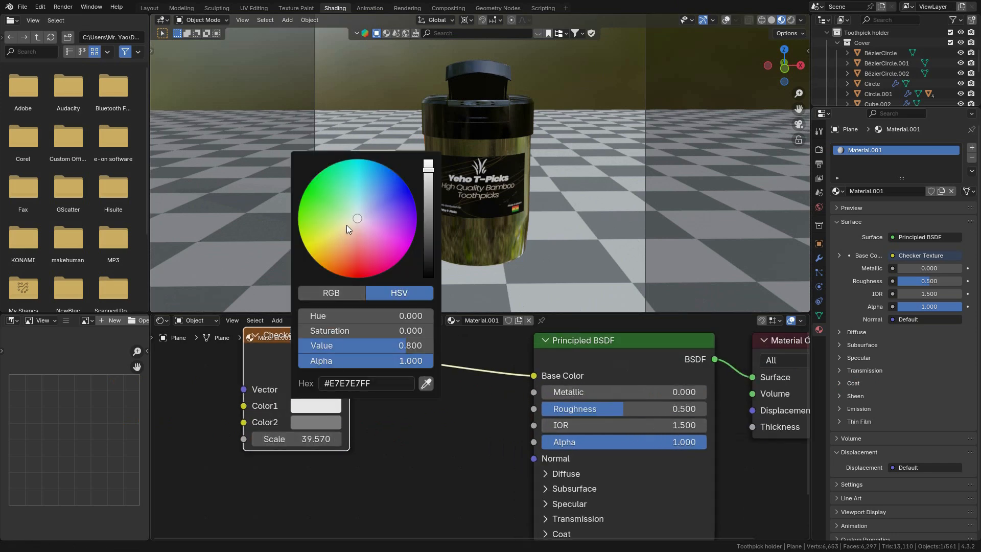
{"action": "left_click_drag", "start_coordinate": [345, 227], "coordinate": [341, 279]}
{"action": "left_click", "coordinate": [308, 419]}
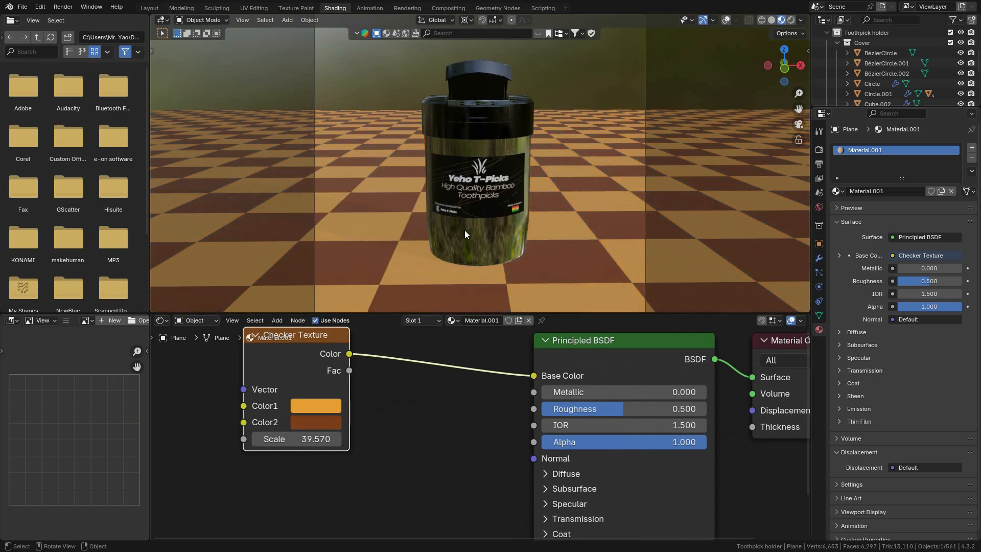
{"action": "left_click_drag", "start_coordinate": [658, 409], "coordinate": [632, 409]}
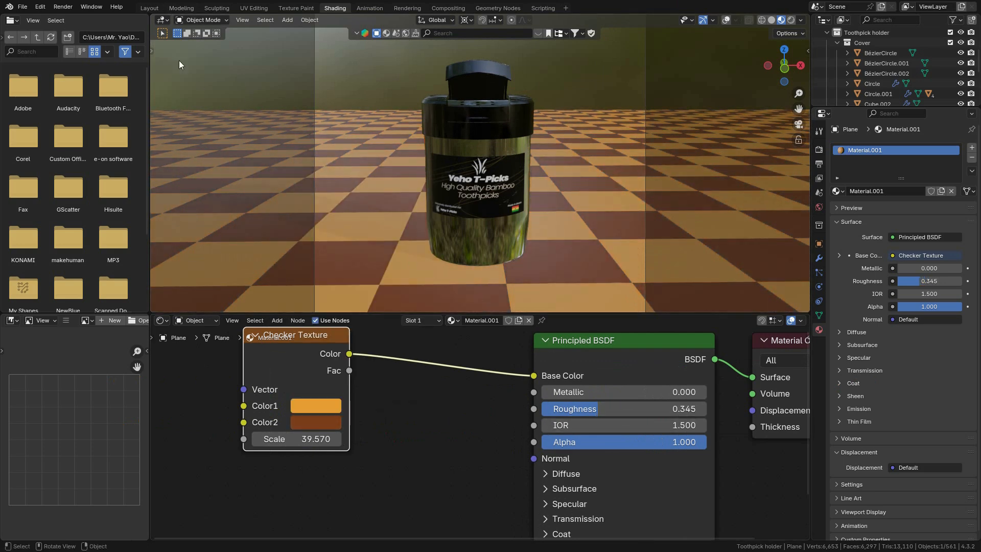
Preview the checkered floor in rendered shading in the Layout workspace, and select the surface object in solid shading.
{"action": "left_click", "coordinate": [149, 9]}
{"action": "left_click", "coordinate": [787, 23]}
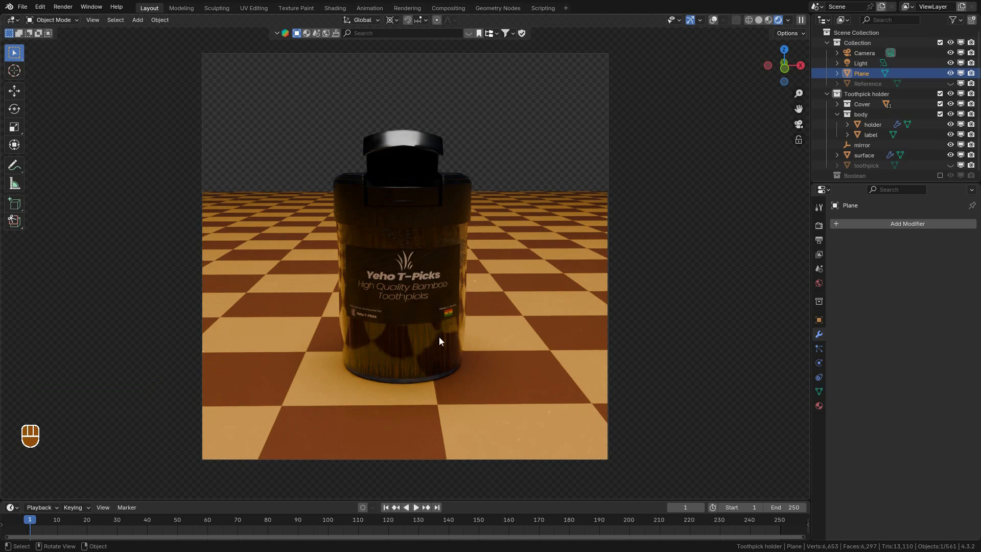
{"action": "left_click", "coordinate": [415, 342]}
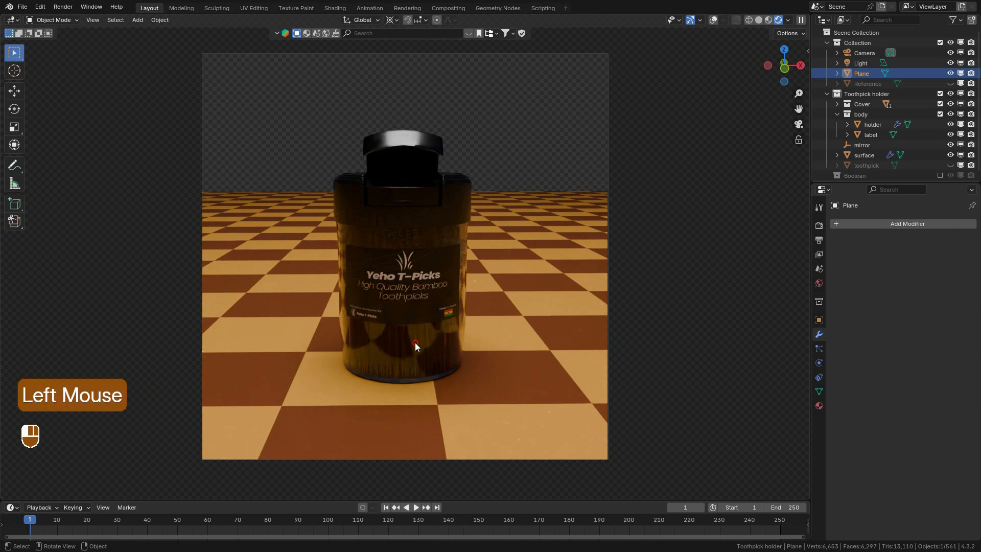
{"action": "left_click", "coordinate": [864, 156]}
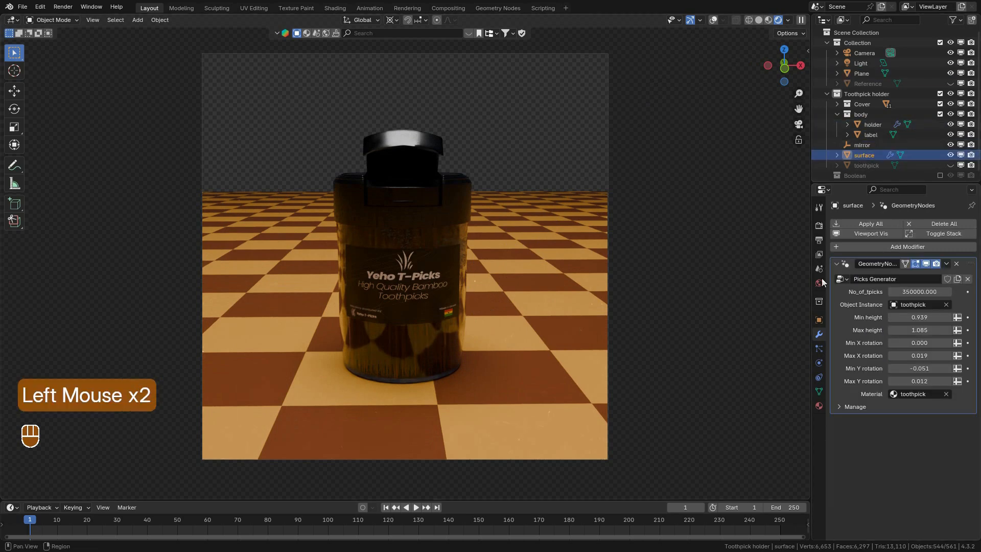
{"action": "left_click", "coordinate": [759, 20]}
{"action": "left_click", "coordinate": [920, 292]}
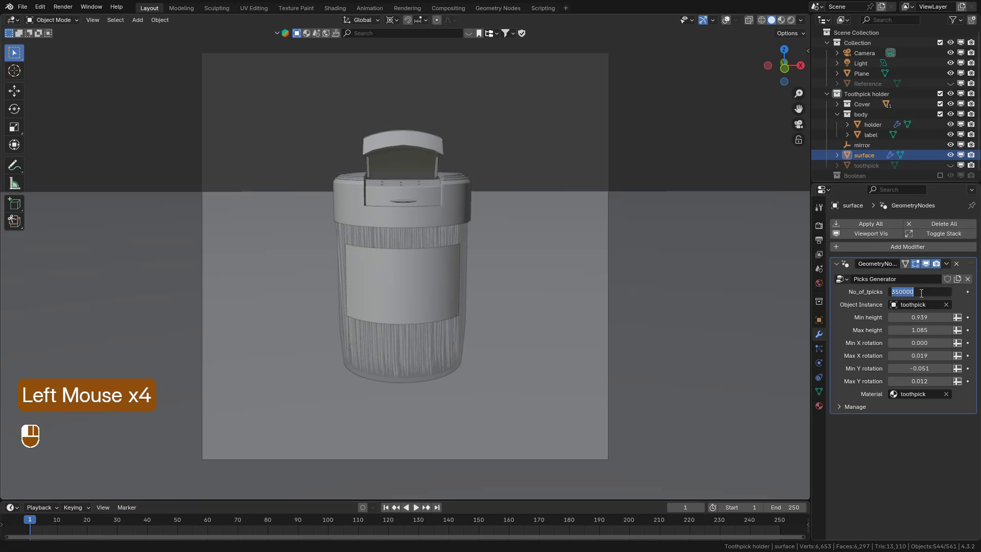
{"action": "type", "text": "3"}
{"action": "type", "text": "25000"}
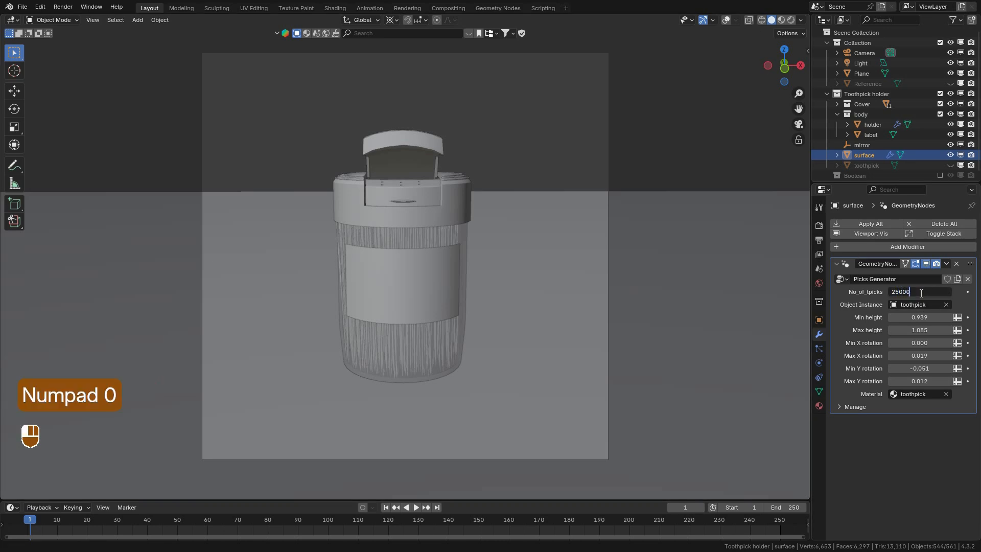
{"action": "key", "text": "Escape"}
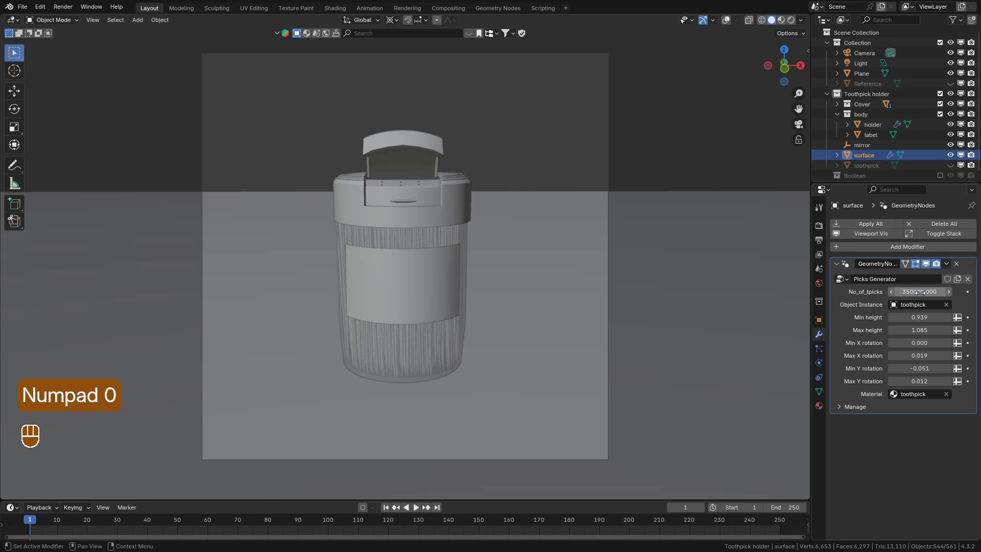
Set the Picks Generator's No_of_tpicks to 250000 and check the holder in rendered shading.
{"action": "left_click", "coordinate": [905, 293]}
{"action": "left_click", "coordinate": [894, 292]}
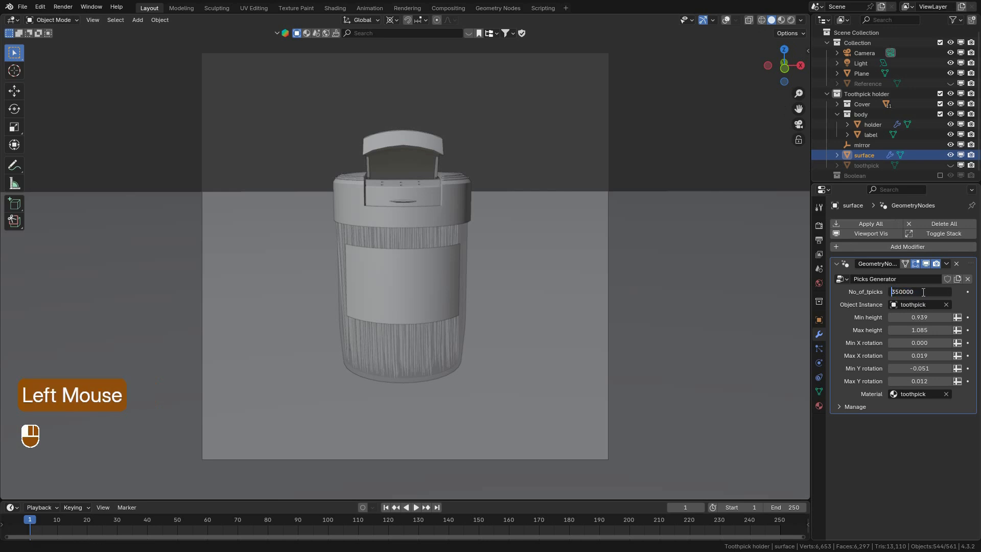
{"action": "key", "text": "Return"}
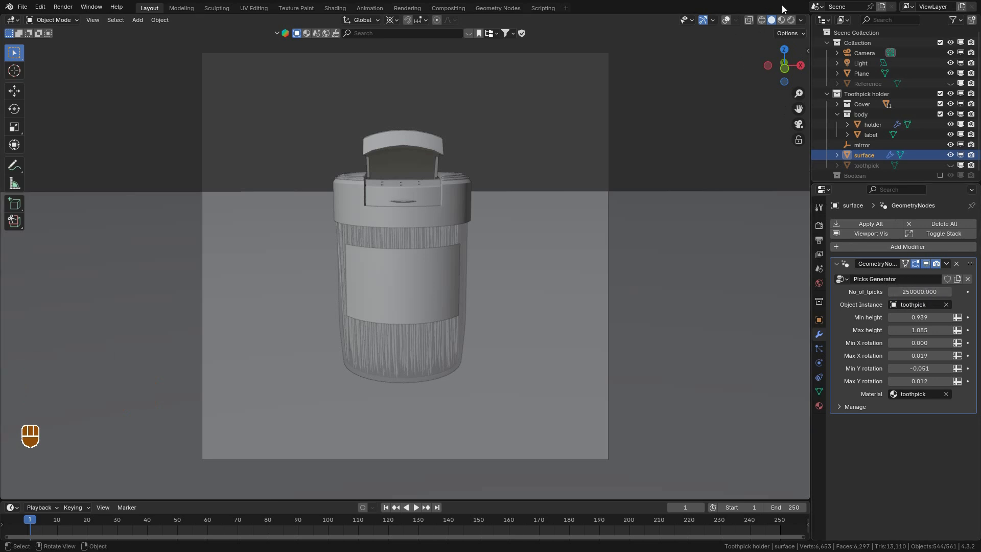
{"action": "left_click", "coordinate": [791, 20]}
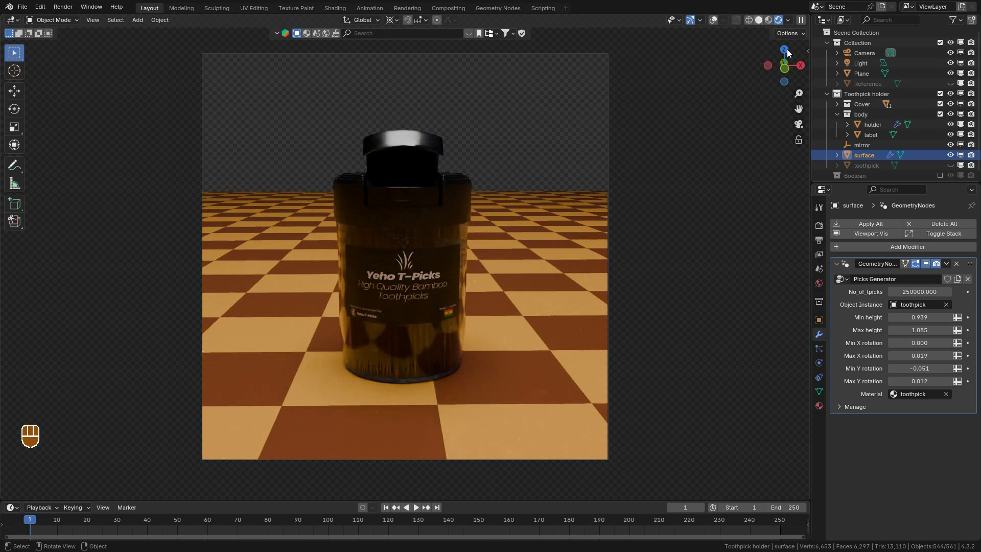
{"action": "left_click", "coordinate": [759, 20]}
Open the floor plane's material in the Shading workspace and delete its Checker Texture node.
{"action": "left_click", "coordinate": [861, 63]}
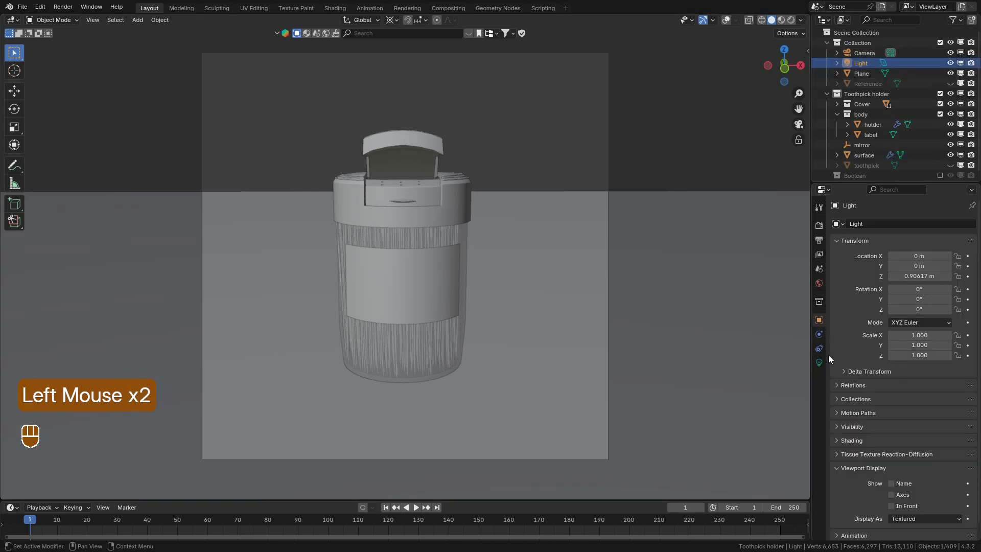
{"action": "left_click", "coordinate": [335, 7]}
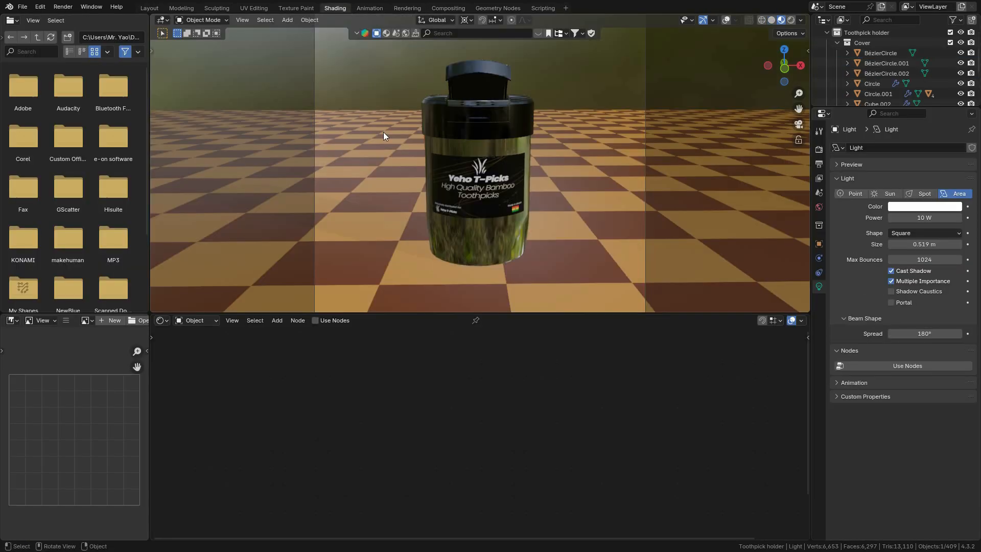
{"action": "left_click", "coordinate": [550, 259]}
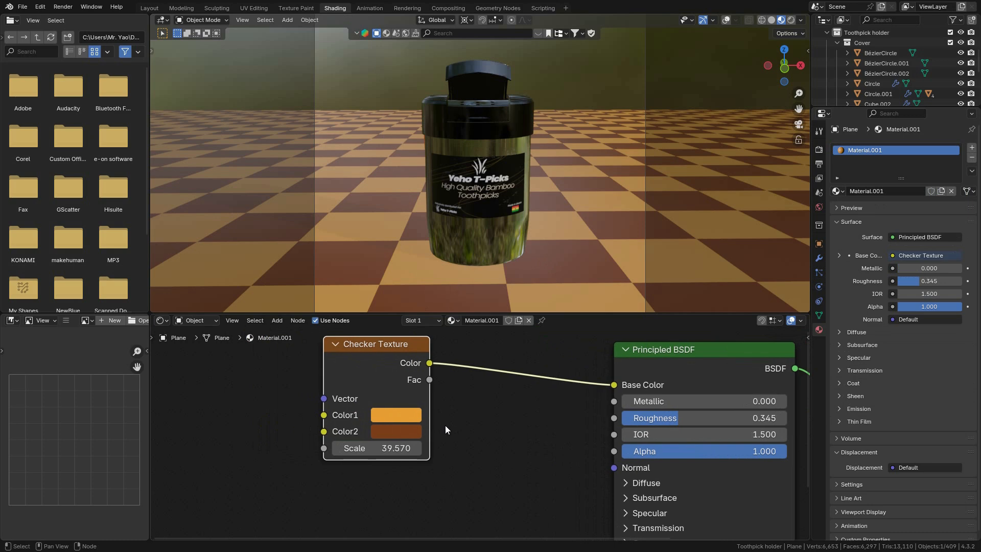
{"action": "key", "text": "x"}
{"action": "key", "text": "shift+a"}
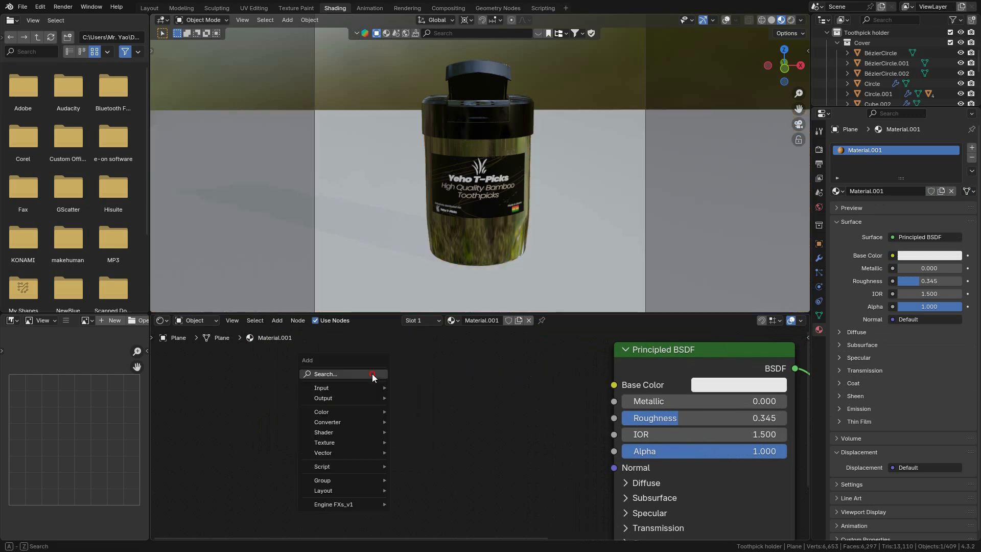
{"action": "left_click", "coordinate": [373, 376]}
{"action": "type", "text": "image"}
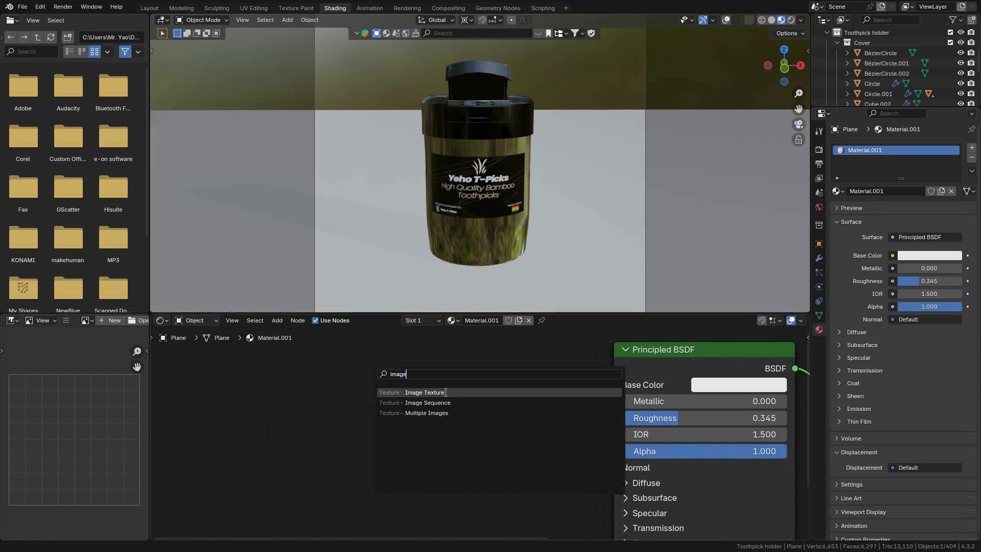
{"action": "left_click", "coordinate": [443, 392]}
{"action": "left_click", "coordinate": [447, 405]}
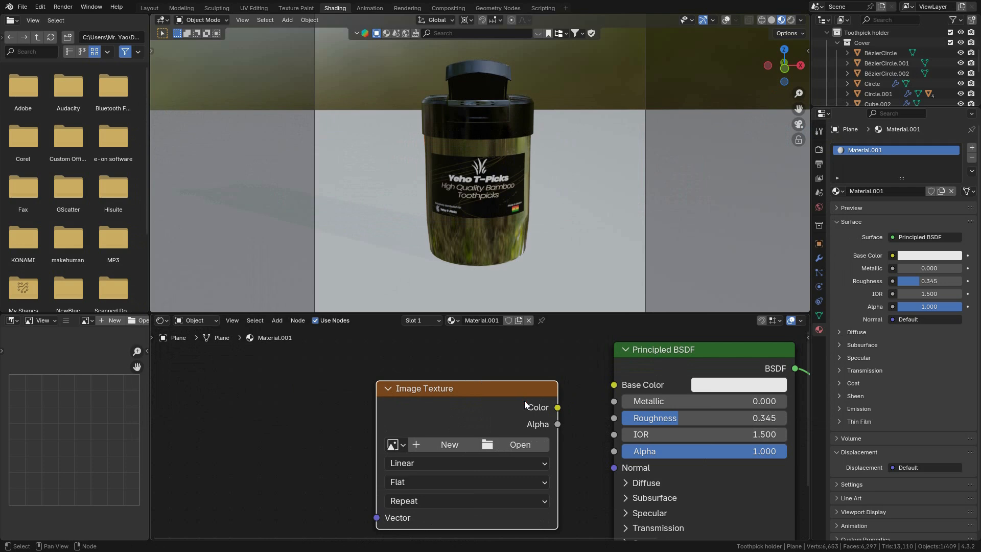
{"action": "key", "text": "x"}
Run Principled Texture Setup on the floor's Principled BSDF with the color, roughness and displacement maps from the Wood067_2K-JPG folder.
{"action": "scroll", "coordinate": [562, 390], "scroll_direction": "down", "scroll_amount": 1}
{"action": "left_click", "coordinate": [646, 366]}
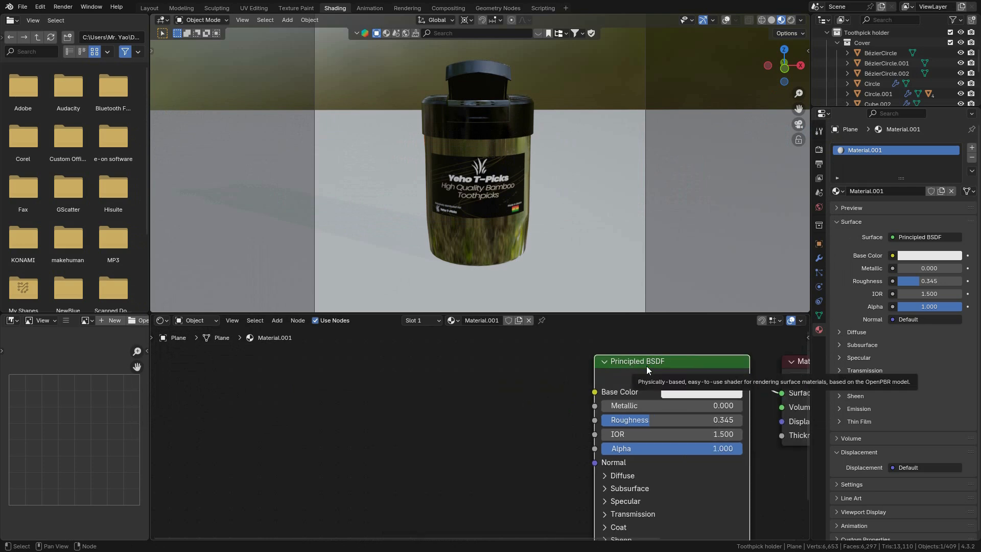
{"action": "key", "text": "ctrl+shift+t"}
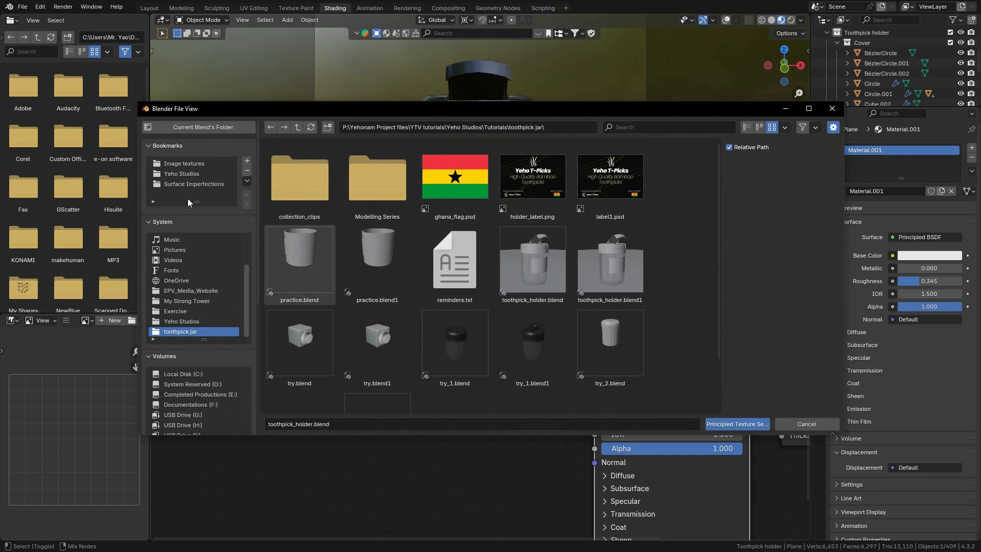
{"action": "left_click", "coordinate": [189, 163]}
{"action": "scroll", "coordinate": [465, 257], "scroll_direction": "down", "scroll_amount": 5}
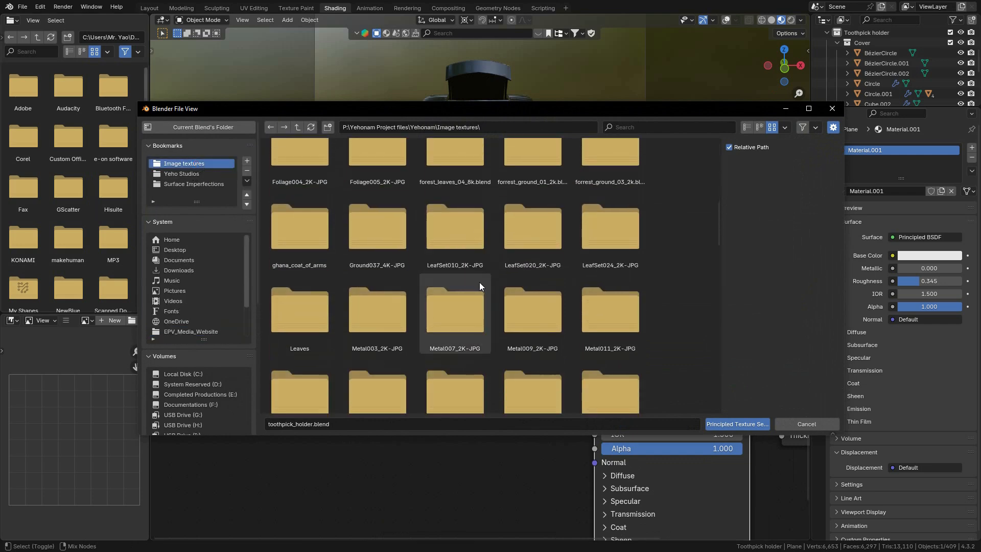
{"action": "scroll", "coordinate": [482, 299], "scroll_direction": "down", "scroll_amount": 10}
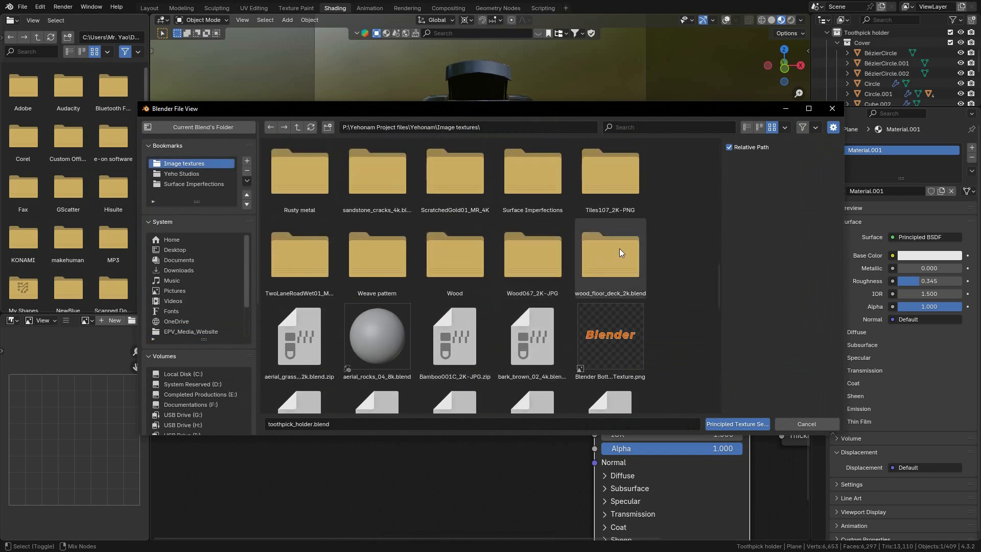
{"action": "double_click", "coordinate": [532, 261]}
{"action": "left_click", "coordinate": [455, 182]}
{"action": "left_click", "coordinate": [538, 201], "text": "ctrl"}
{"action": "left_click", "coordinate": [613, 201], "text": "ctrl"}
{"action": "left_click", "coordinate": [387, 277], "text": "ctrl"}
{"action": "left_click", "coordinate": [738, 424]}
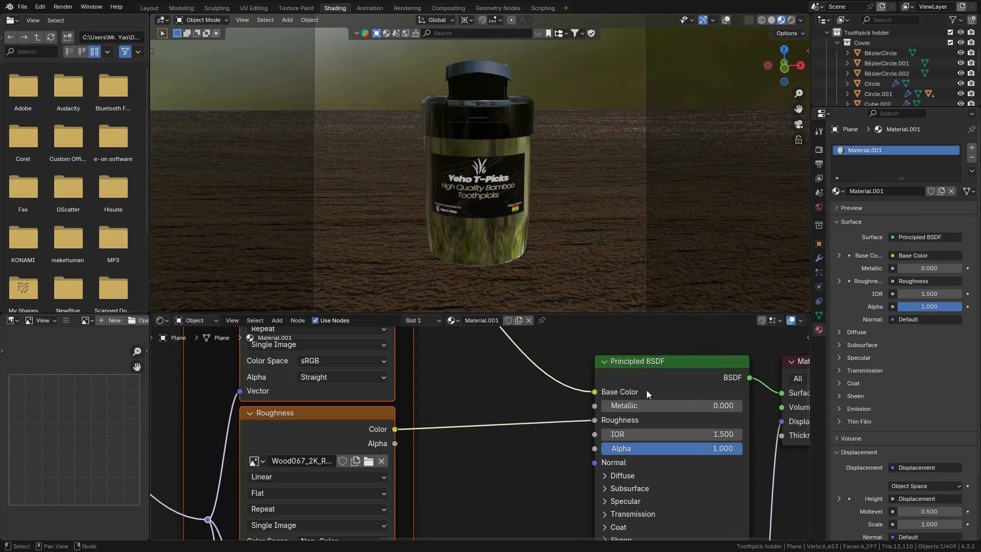
Check the wood node setup and its rendered preview, return to solid shading, and save the file.
{"action": "scroll", "coordinate": [478, 439], "scroll_direction": "down", "scroll_amount": 13}
{"action": "middle_click_drag", "start_coordinate": [427, 453], "coordinate": [540, 462]}
{"action": "scroll", "coordinate": [484, 462], "scroll_direction": "up", "scroll_amount": 2}
{"action": "scroll", "coordinate": [483, 461], "scroll_direction": "up", "scroll_amount": 1}
{"action": "left_click", "coordinate": [473, 465]}
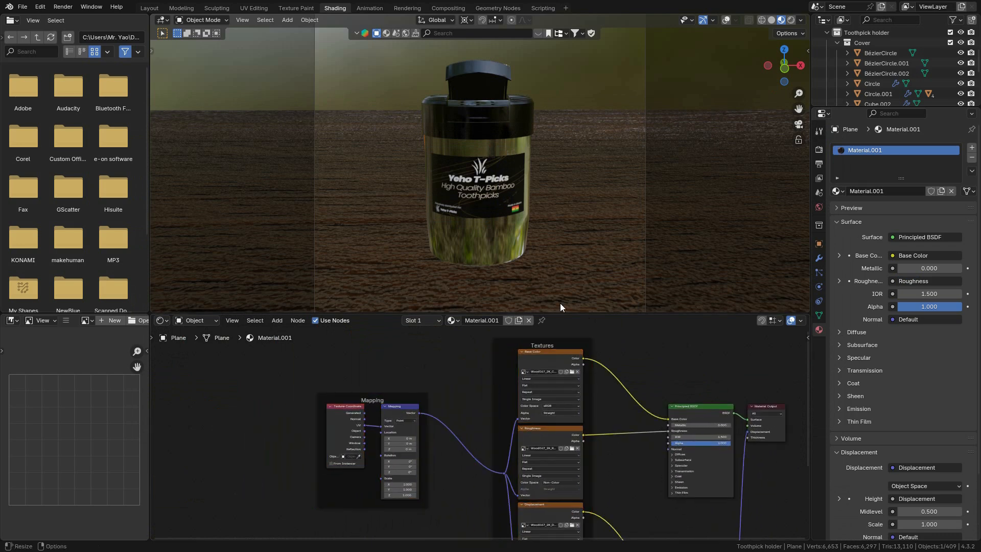
{"action": "left_click", "coordinate": [790, 20]}
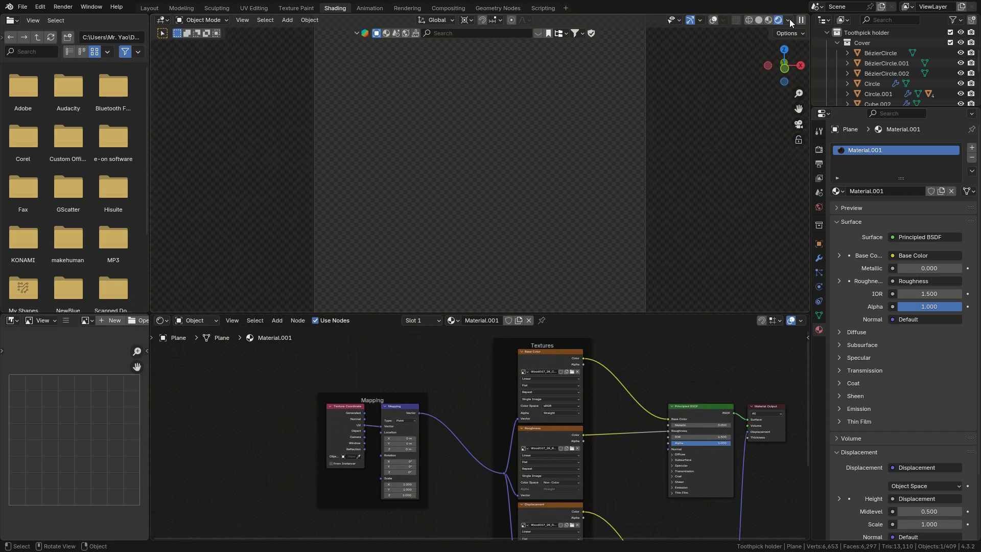
{"action": "left_click", "coordinate": [714, 20]}
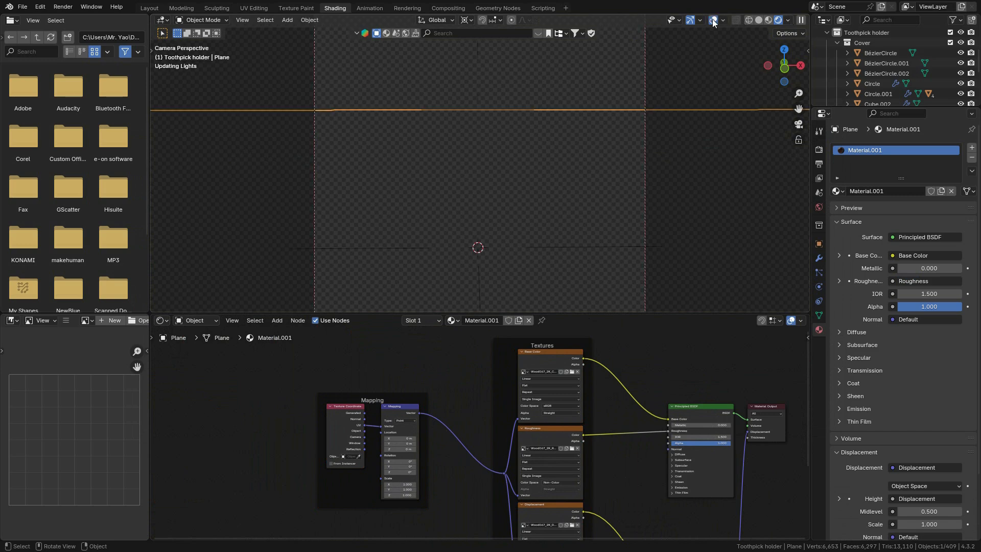
{"action": "left_click", "coordinate": [713, 21]}
{"action": "left_click", "coordinate": [758, 20]}
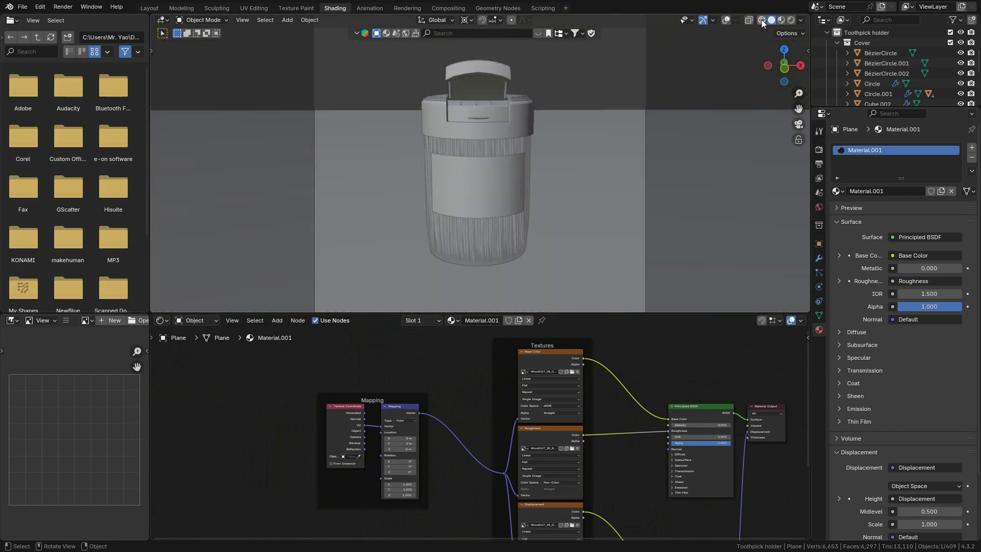
{"action": "key", "text": "ctrl+s"}
In the Layout workspace, switch to rendered shading and set the area light's power to 80 W.
{"action": "left_click", "coordinate": [149, 9]}
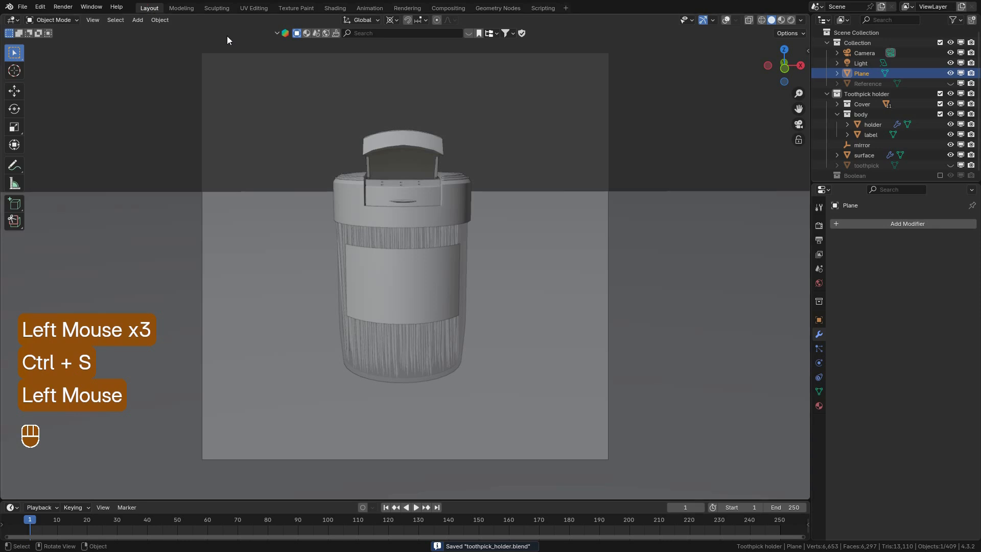
{"action": "left_click", "coordinate": [790, 20]}
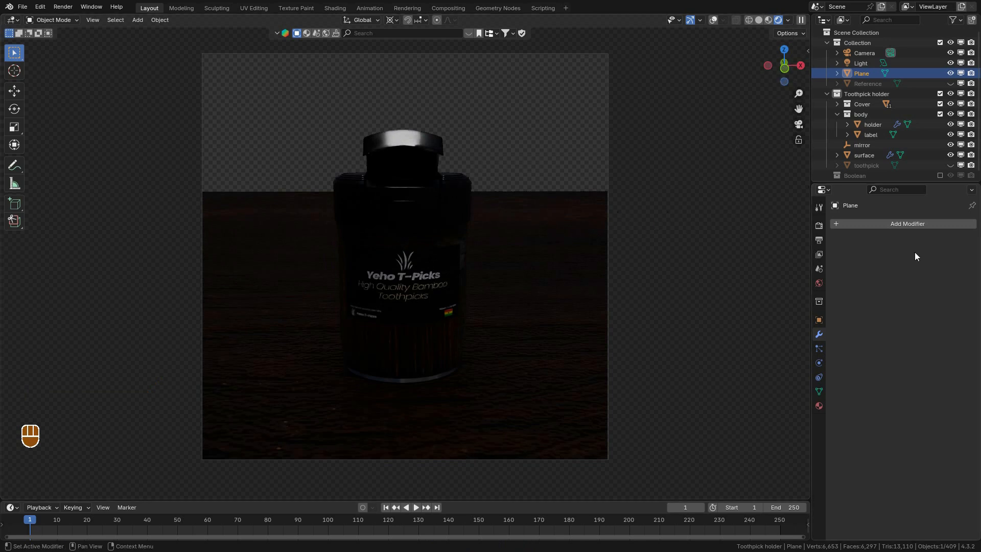
{"action": "left_click", "coordinate": [861, 64]}
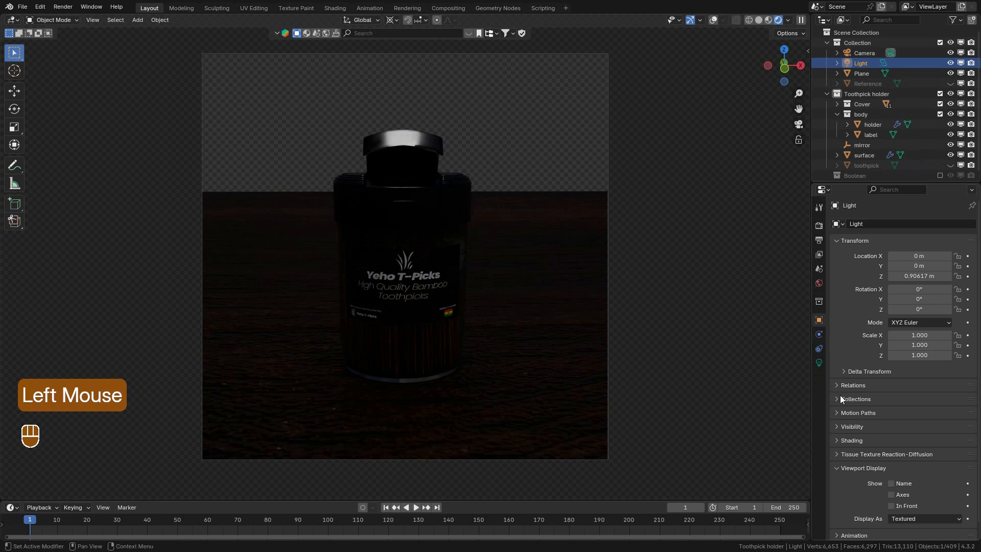
{"action": "left_click", "coordinate": [820, 362]}
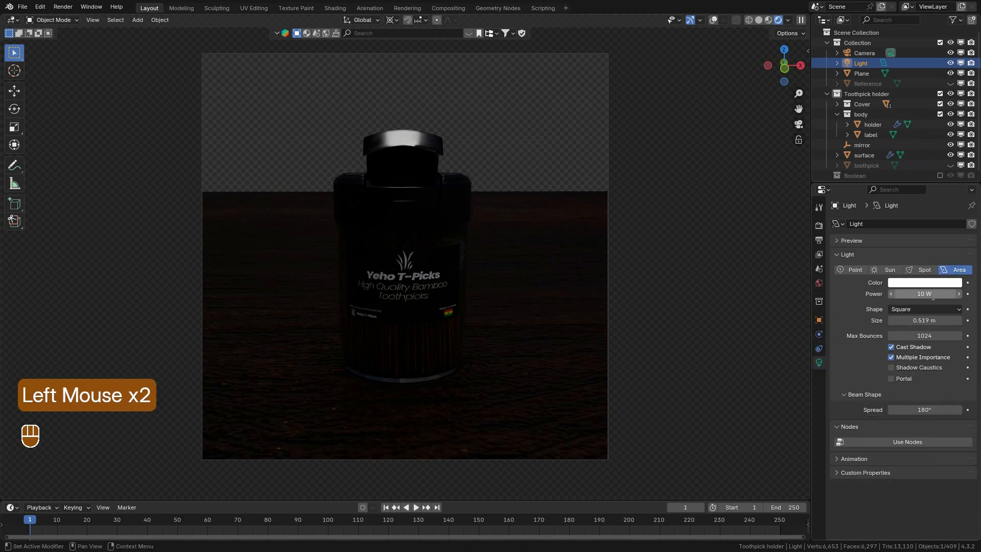
{"action": "left_click", "coordinate": [925, 294]}
{"action": "type", "text": "80"}
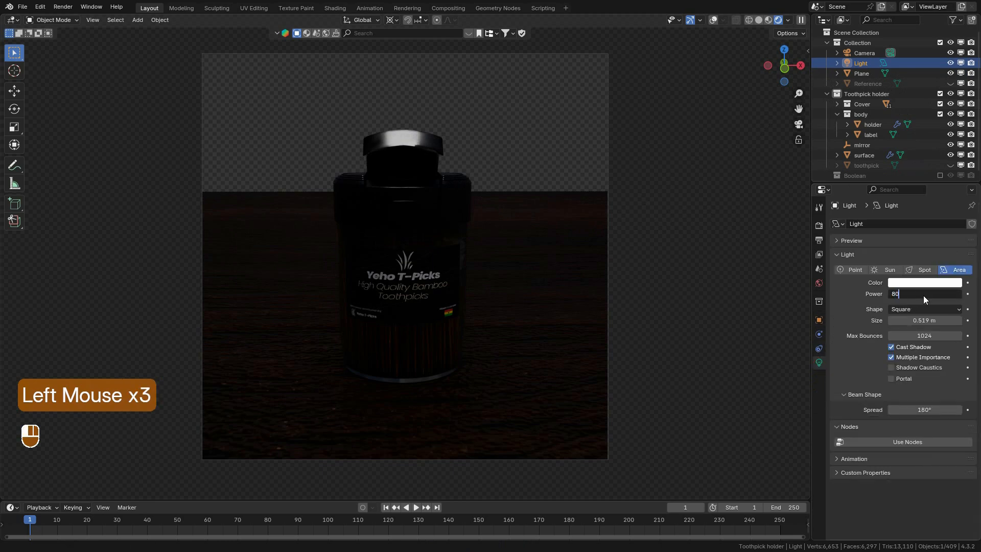
{"action": "key", "text": "Return"}
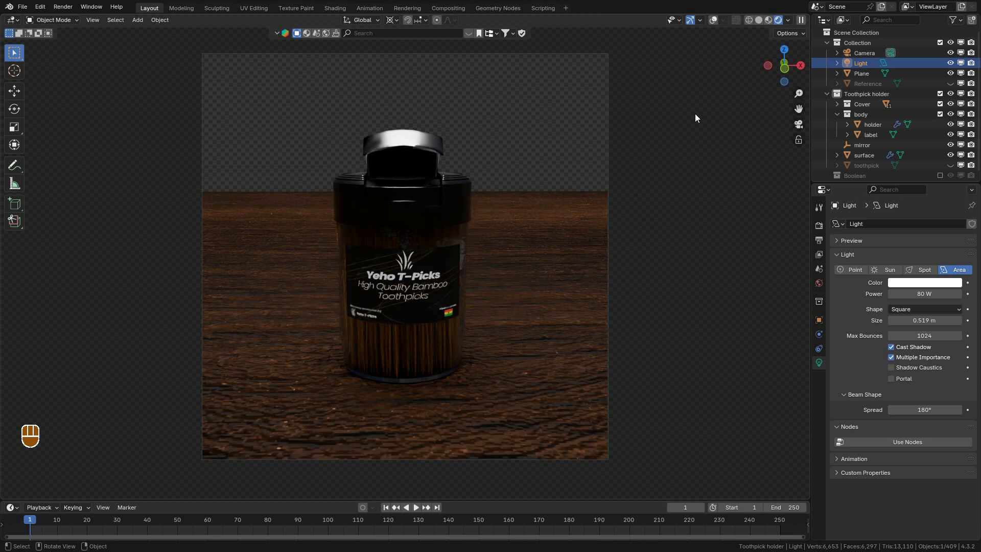
Select the floor plane in the Shading workspace with overlays shown, and view it in material preview.
{"action": "left_click", "coordinate": [762, 21]}
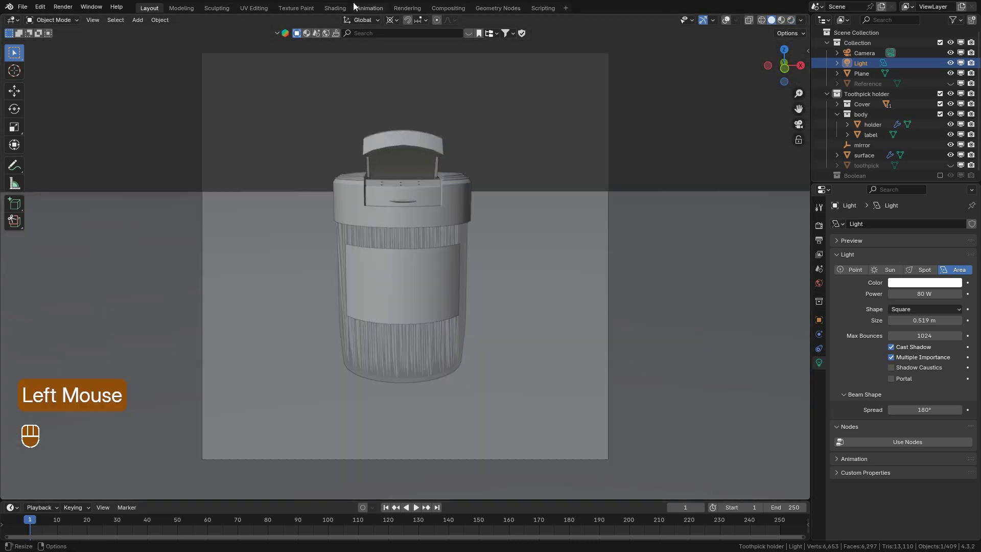
{"action": "left_click", "coordinate": [332, 8]}
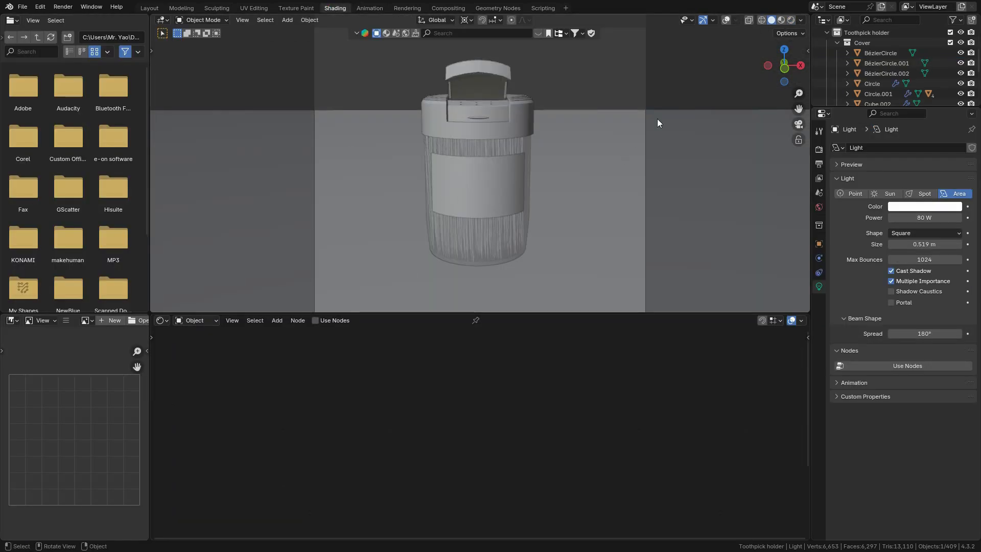
{"action": "left_click", "coordinate": [726, 21]}
{"action": "left_click", "coordinate": [591, 207]}
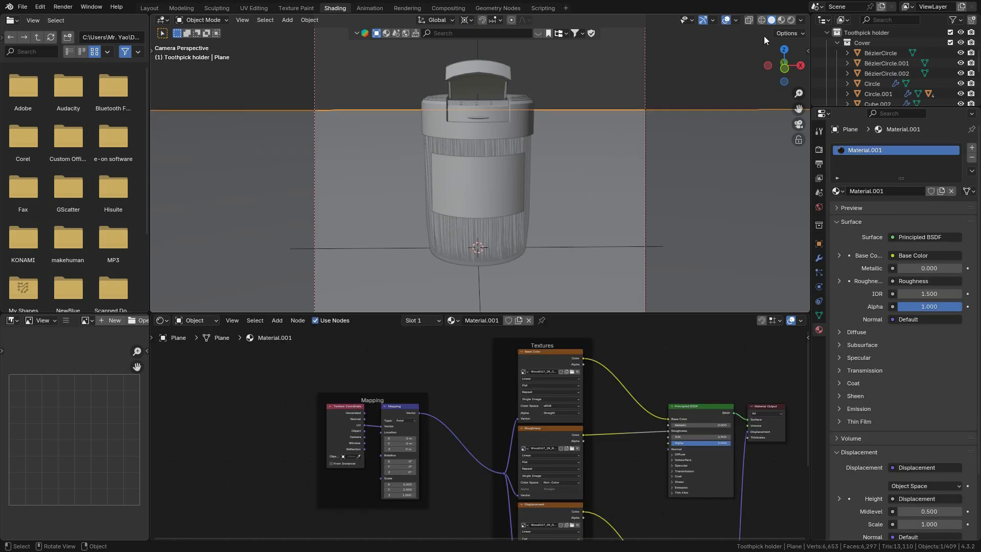
{"action": "left_click", "coordinate": [782, 20]}
Adjust the Mapping node's scale so the wood grain on the floor appears larger.
{"action": "middle_click_drag", "start_coordinate": [453, 412], "coordinate": [510, 400]}
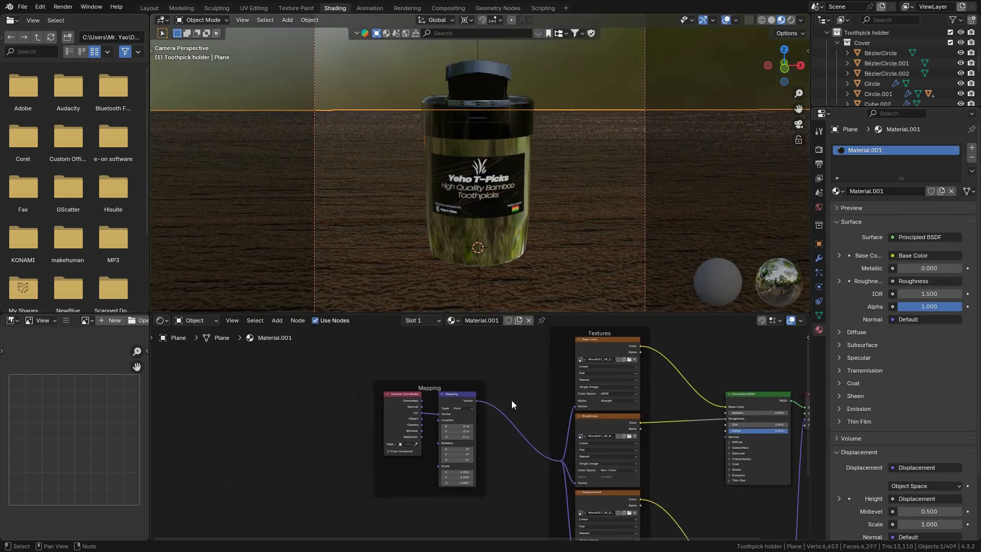
{"action": "scroll", "coordinate": [504, 453], "scroll_direction": "up", "scroll_amount": 4}
{"action": "scroll", "coordinate": [477, 444], "scroll_direction": "up", "scroll_amount": 2}
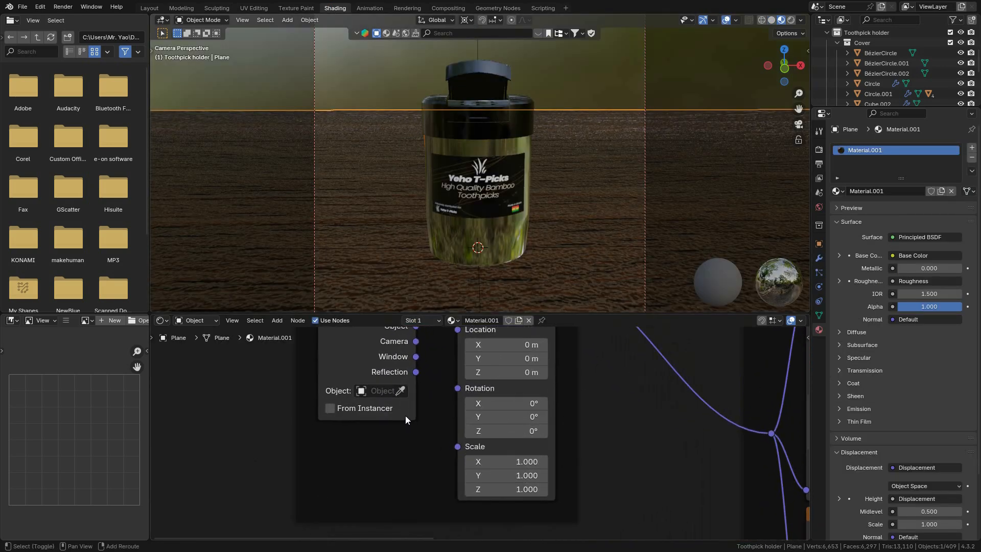
{"action": "key", "text": "shift+a"}
{"action": "type", "text": "va"}
{"action": "right_click", "coordinate": [419, 425]}
{"action": "left_click", "coordinate": [637, 373]}
{"action": "left_click_drag", "start_coordinate": [526, 461], "coordinate": [567, 491]}
{"action": "left_click_drag", "start_coordinate": [566, 143], "coordinate": [763, 138]}
Preview the floor in rendered shading in the Layout workspace and move the area light slightly along the X axis.
{"action": "left_click", "coordinate": [149, 8]}
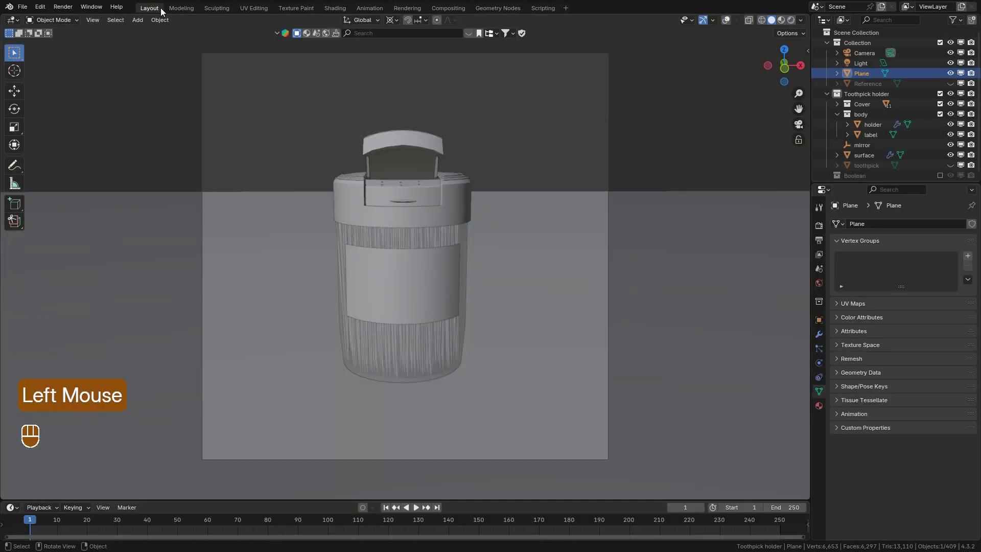
{"action": "left_click", "coordinate": [790, 20]}
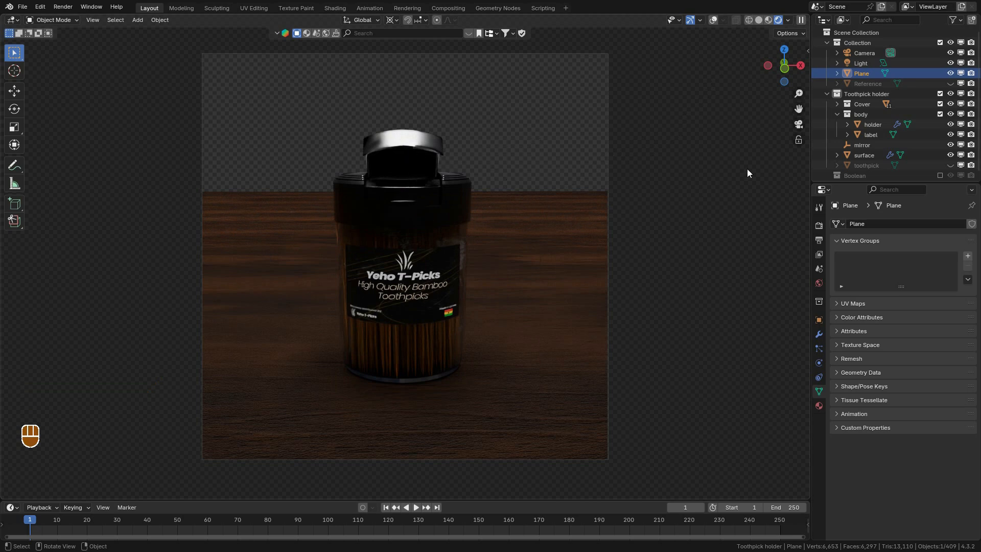
{"action": "left_click", "coordinate": [862, 63]}
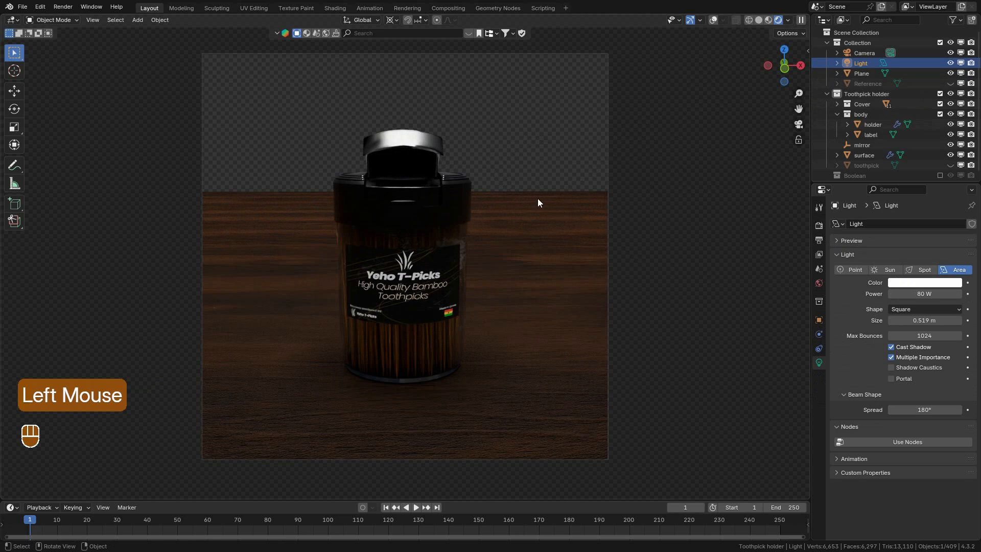
{"action": "key", "text": "g"}
{"action": "key", "text": "x"}
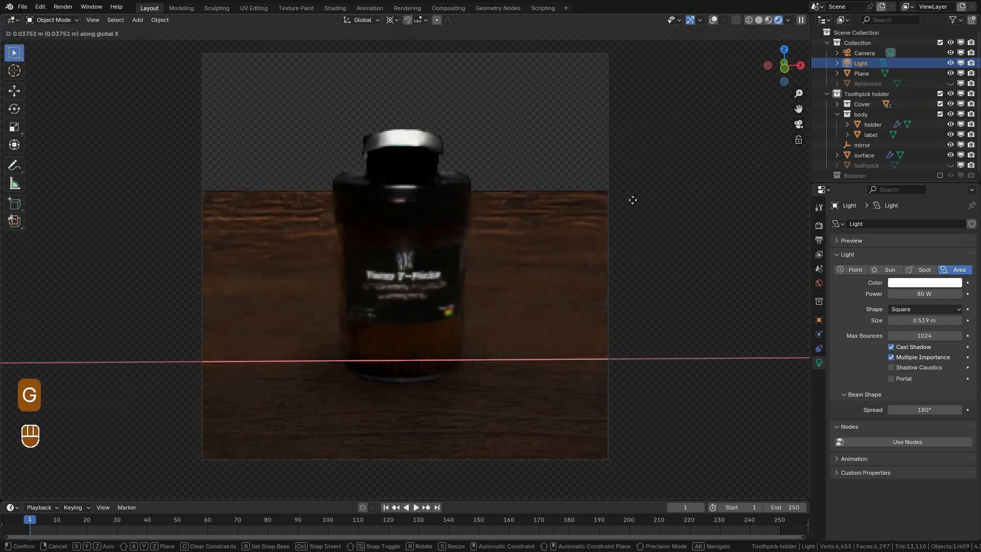
{"action": "left_click", "coordinate": [627, 199]}
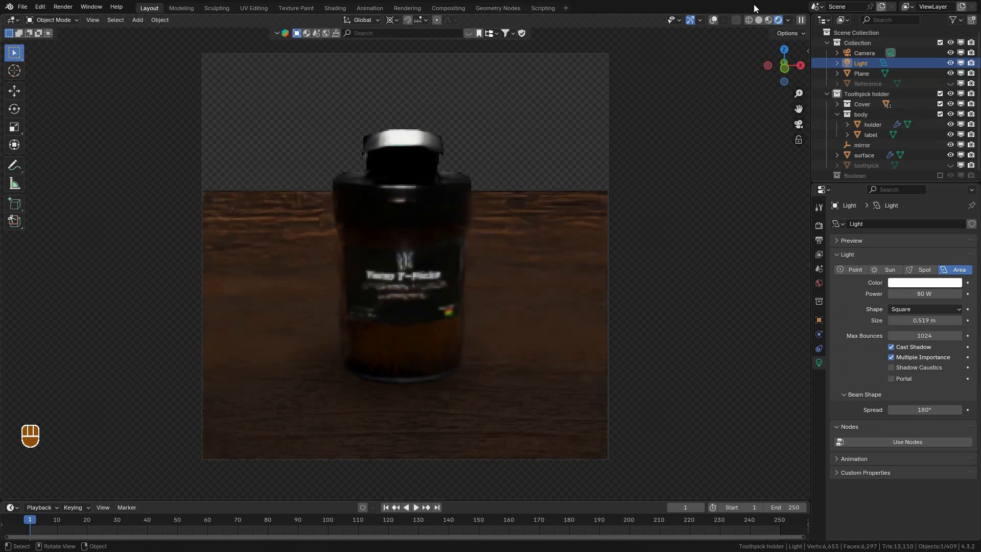
Return to solid shading with overlays shown and move the area light along the positive X axis.
{"action": "left_click", "coordinate": [759, 20]}
{"action": "left_click", "coordinate": [726, 20]}
{"action": "middle_click_drag", "start_coordinate": [491, 169], "coordinate": [484, 180]}
{"action": "scroll", "coordinate": [483, 181], "scroll_direction": "down", "scroll_amount": 6}
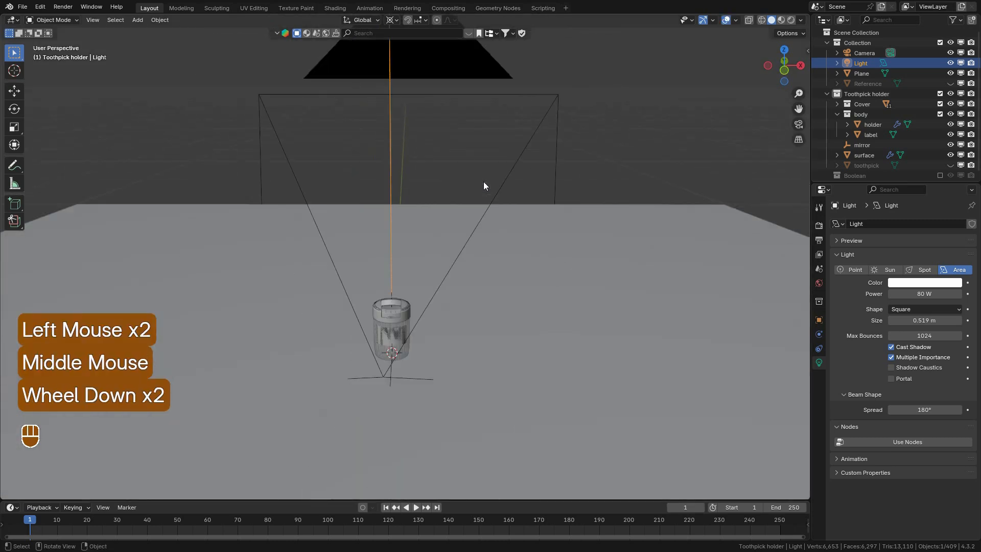
{"action": "key", "text": "g"}
{"action": "key", "text": "x"}
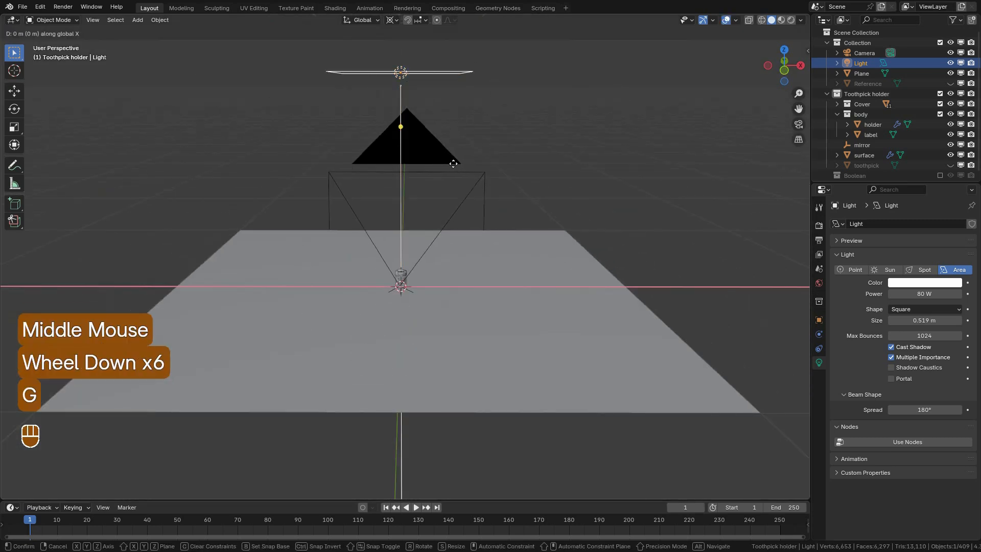
{"action": "left_click", "coordinate": [639, 186]}
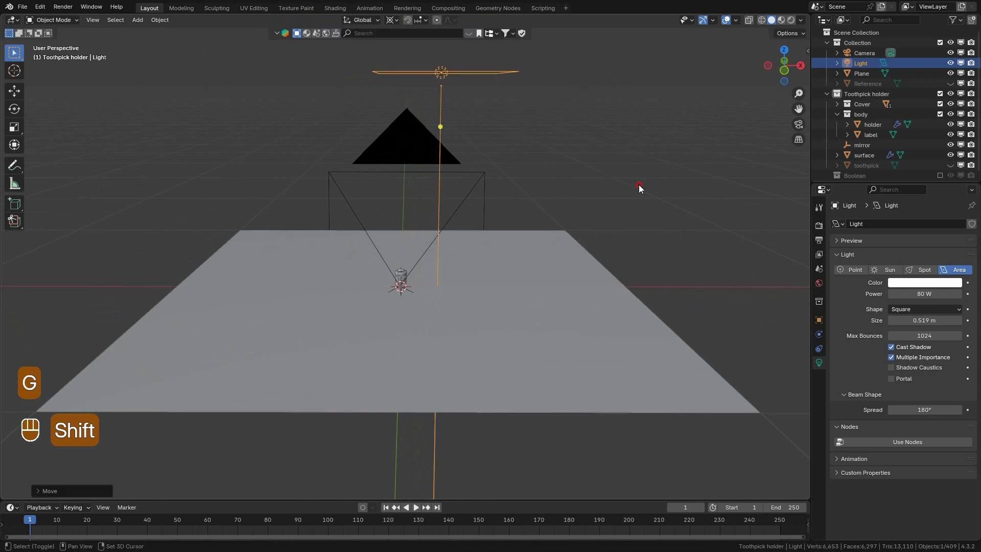
Set the transform pivot point to Median Point and rotate the area light around the Y axis to aim at the toothpick holder.
{"action": "key", "text": "r"}
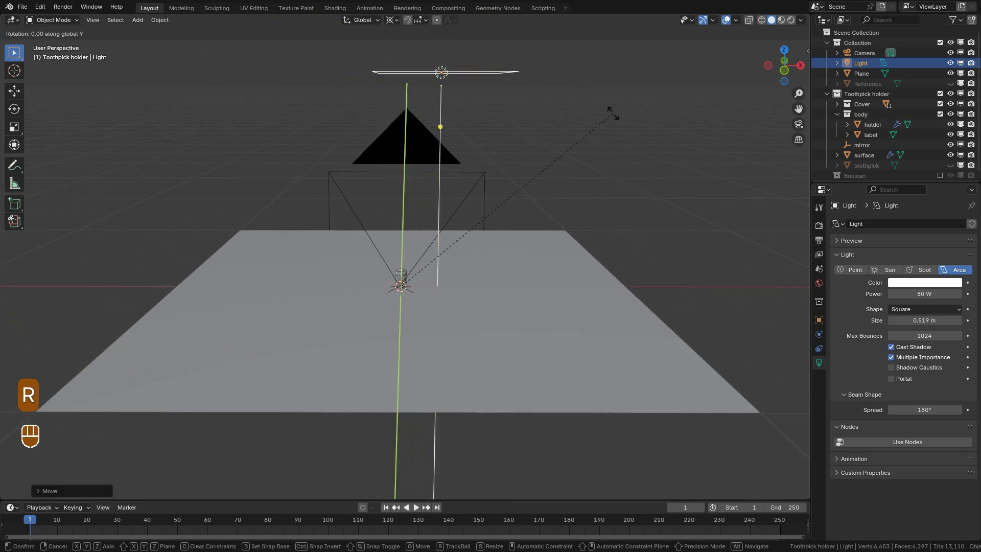
{"action": "left_click", "coordinate": [612, 112]}
{"action": "left_click", "coordinate": [395, 21]}
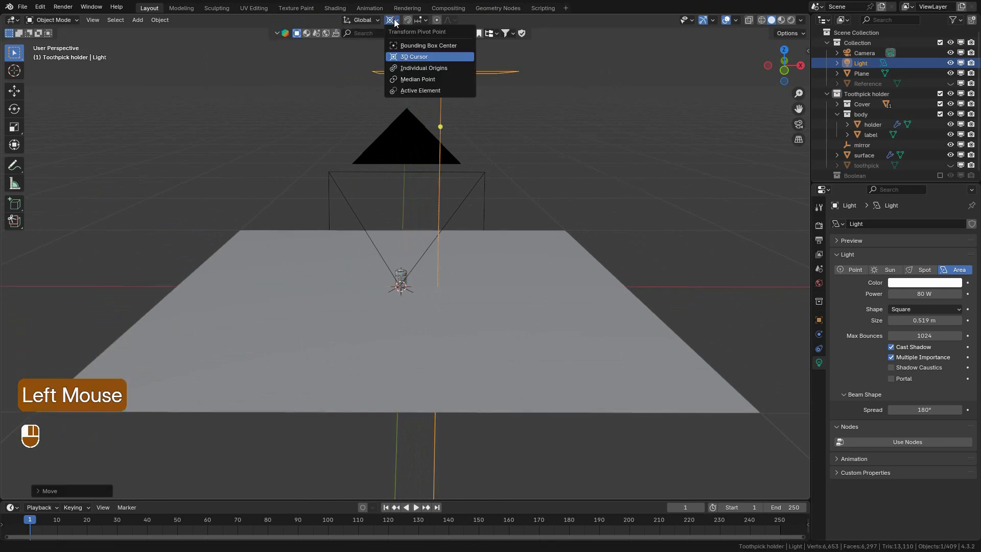
{"action": "left_click", "coordinate": [415, 80]}
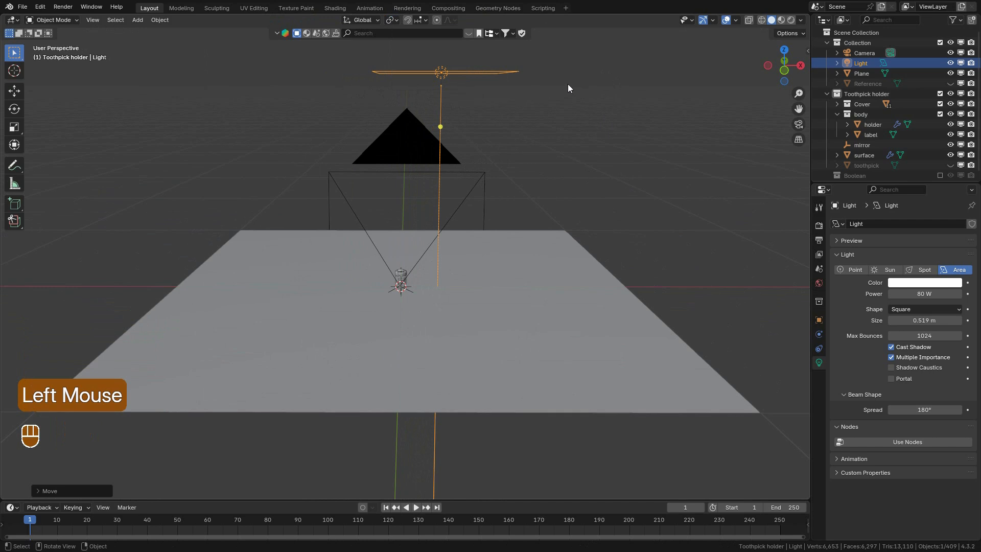
{"action": "key", "text": "r"}
{"action": "key", "text": "y"}
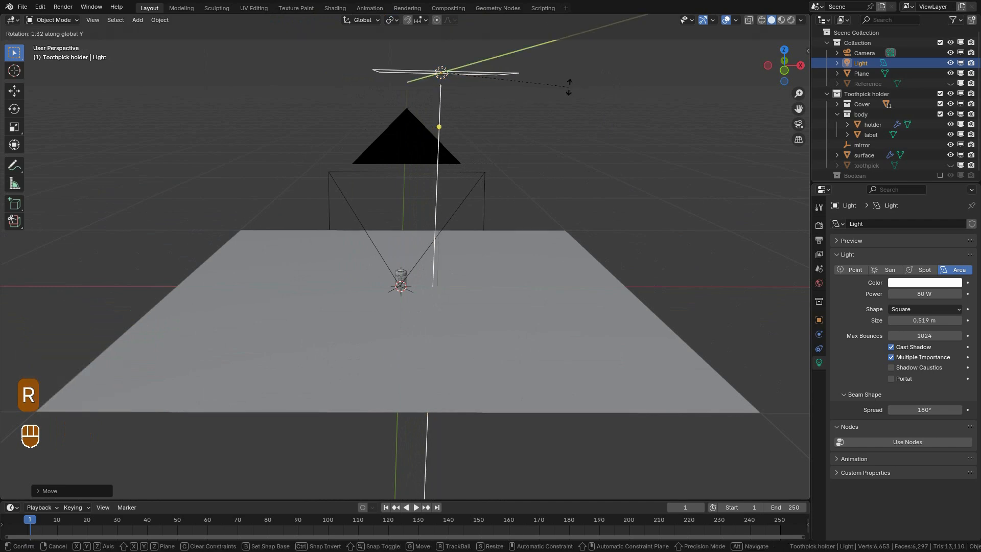
{"action": "left_click", "coordinate": [601, 147]}
{"action": "scroll", "coordinate": [600, 145], "scroll_direction": "up", "scroll_amount": 2}
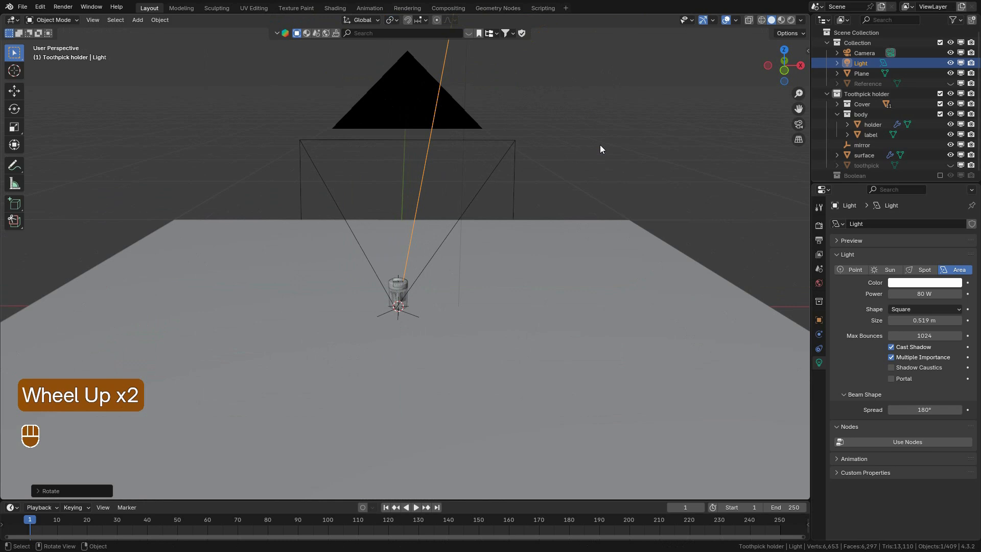
Preview the tilted light through the camera in rendered shading without overlays, and return to solid shading with overlays shown.
{"action": "key", "text": "KP_0"}
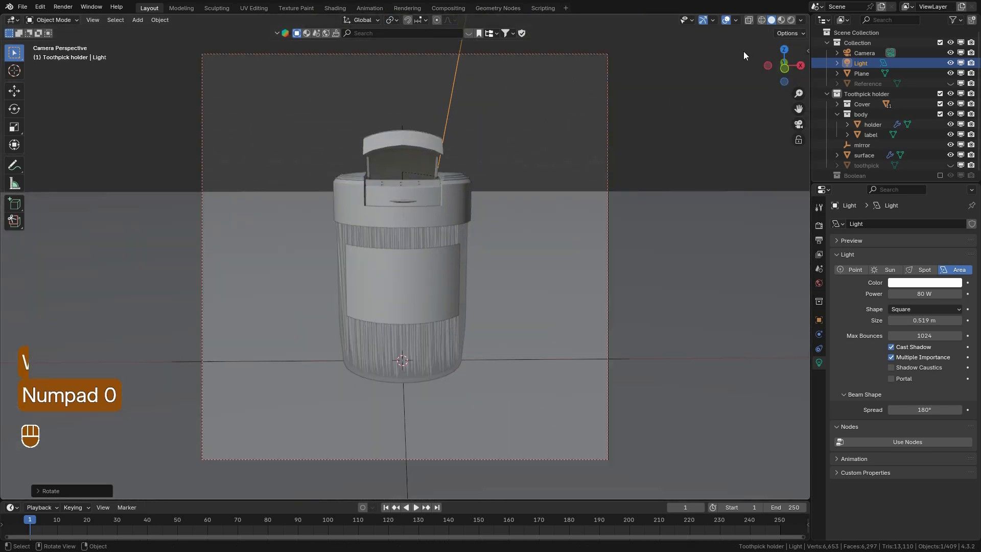
{"action": "left_click", "coordinate": [790, 20]}
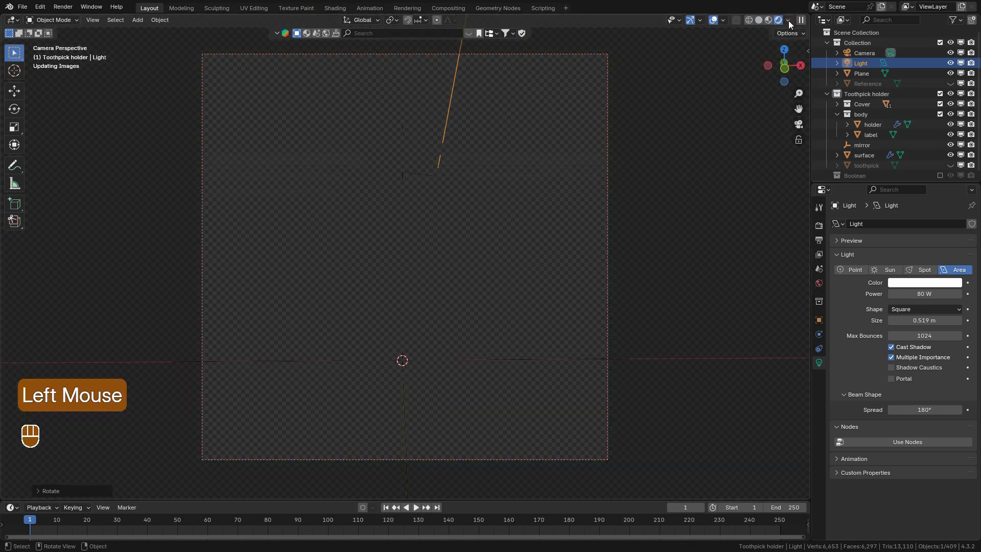
{"action": "left_click", "coordinate": [716, 22]}
{"action": "left_click", "coordinate": [759, 20]}
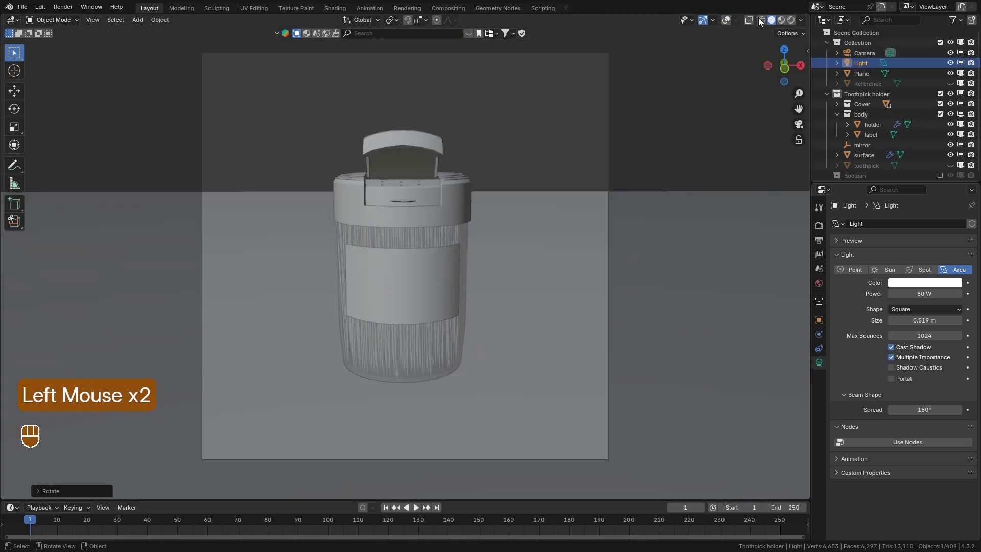
{"action": "left_click", "coordinate": [729, 21]}
{"action": "middle_click_drag", "start_coordinate": [552, 148], "coordinate": [581, 123]}
{"action": "scroll", "coordinate": [570, 169], "scroll_direction": "down", "scroll_amount": 3}
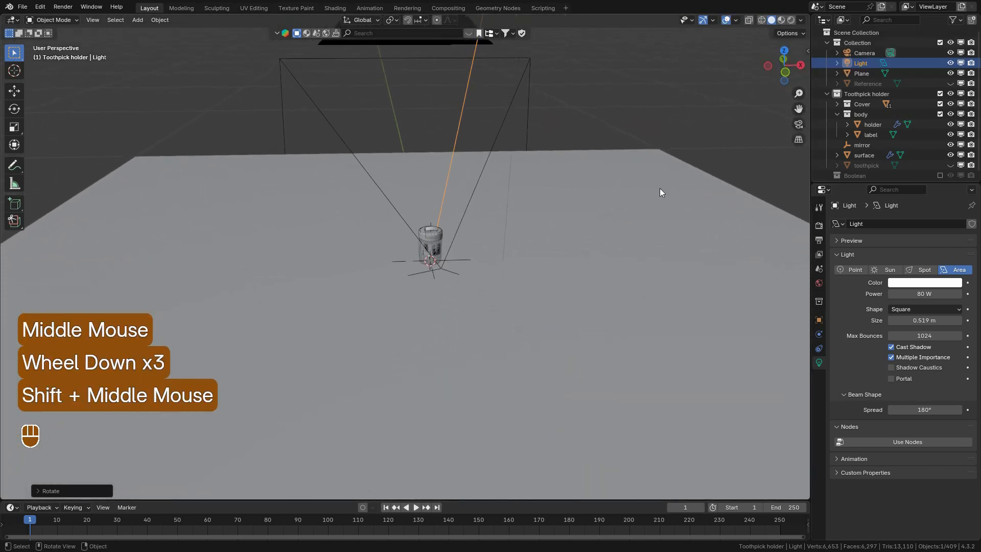
{"action": "scroll", "coordinate": [487, 295], "scroll_direction": "up", "scroll_amount": 5}
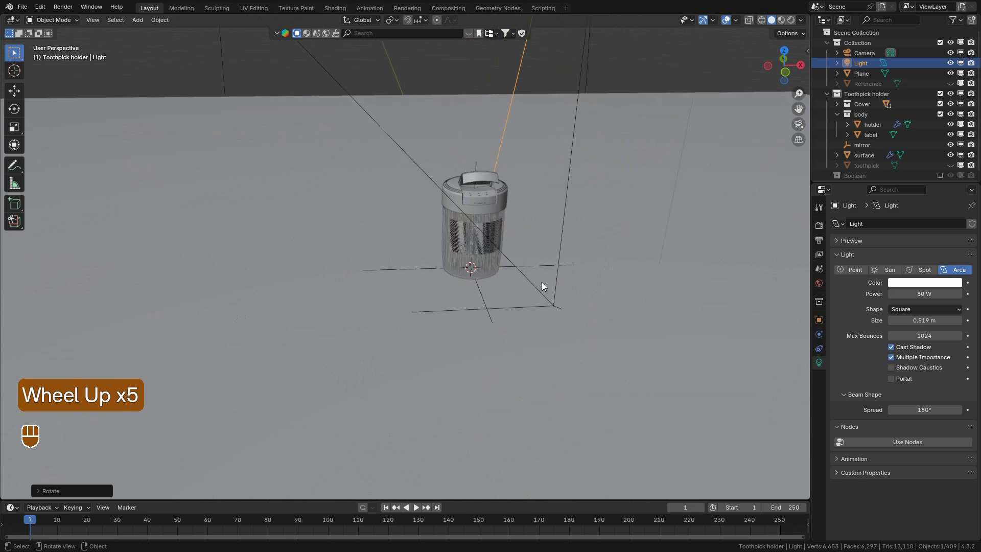
{"action": "middle_click_drag", "start_coordinate": [538, 283], "coordinate": [466, 287], "text": "shift"}
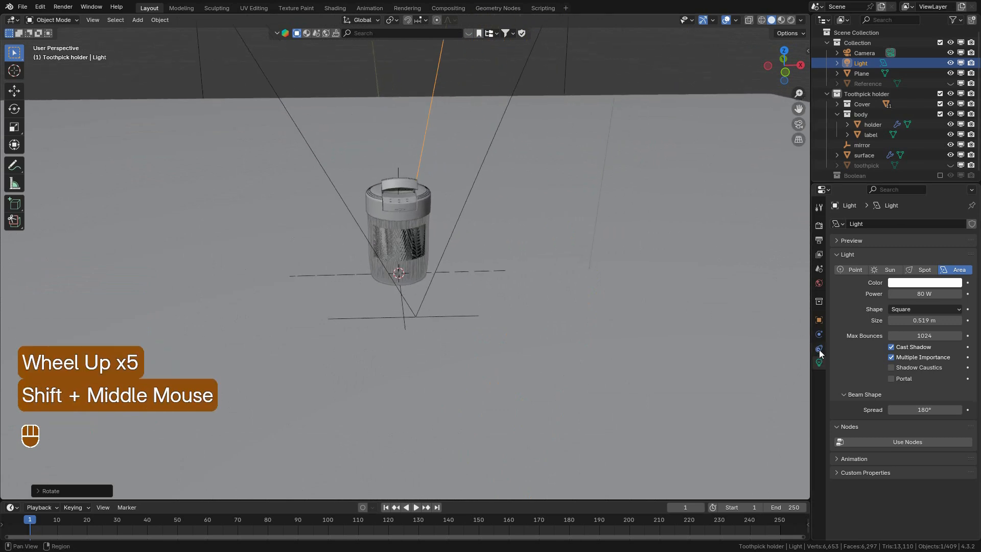
{"action": "scroll", "coordinate": [490, 194], "scroll_direction": "down", "scroll_amount": 2}
{"action": "scroll", "coordinate": [504, 194], "scroll_direction": "down", "scroll_amount": 2}
{"action": "key", "text": "g"}
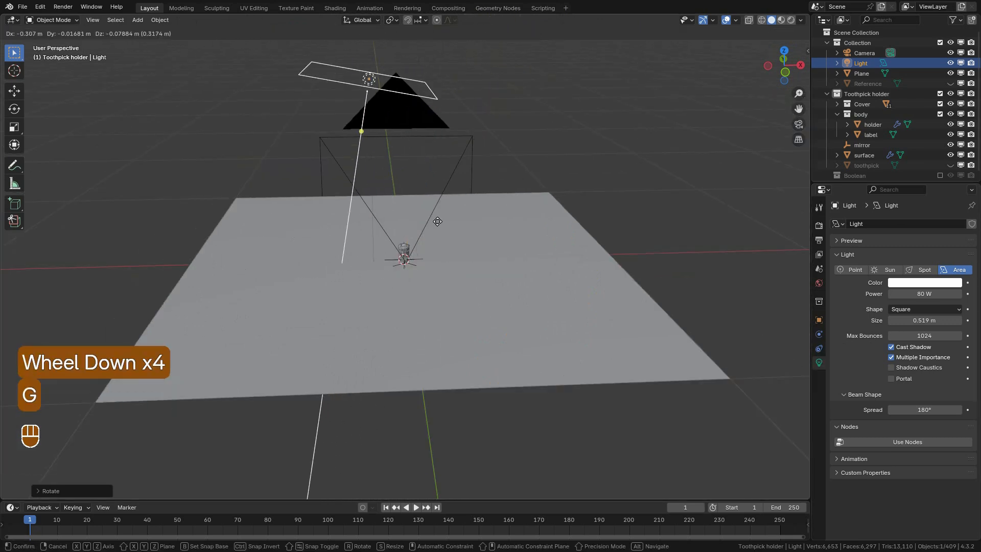
{"action": "left_click", "coordinate": [510, 250]}
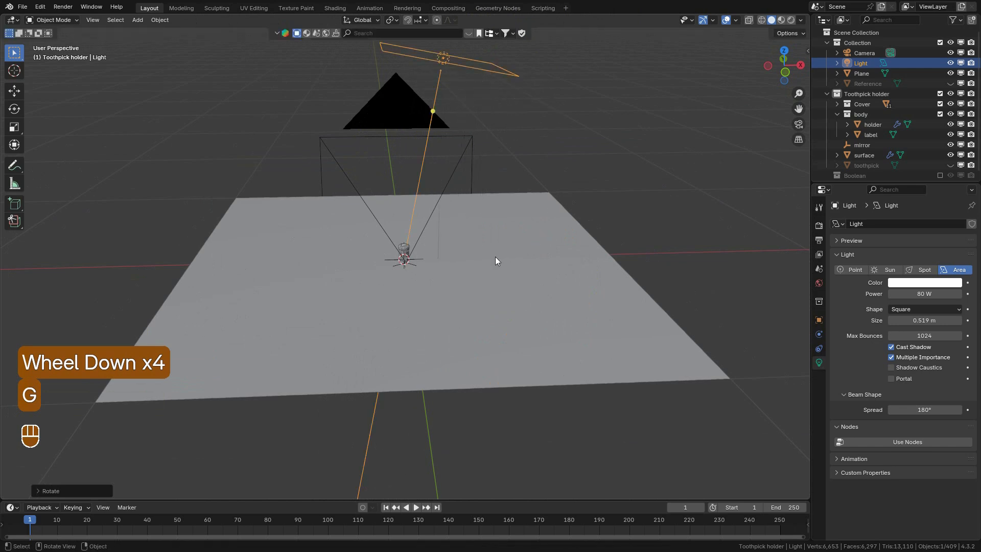
{"action": "scroll", "coordinate": [425, 280], "scroll_direction": "up", "scroll_amount": 6}
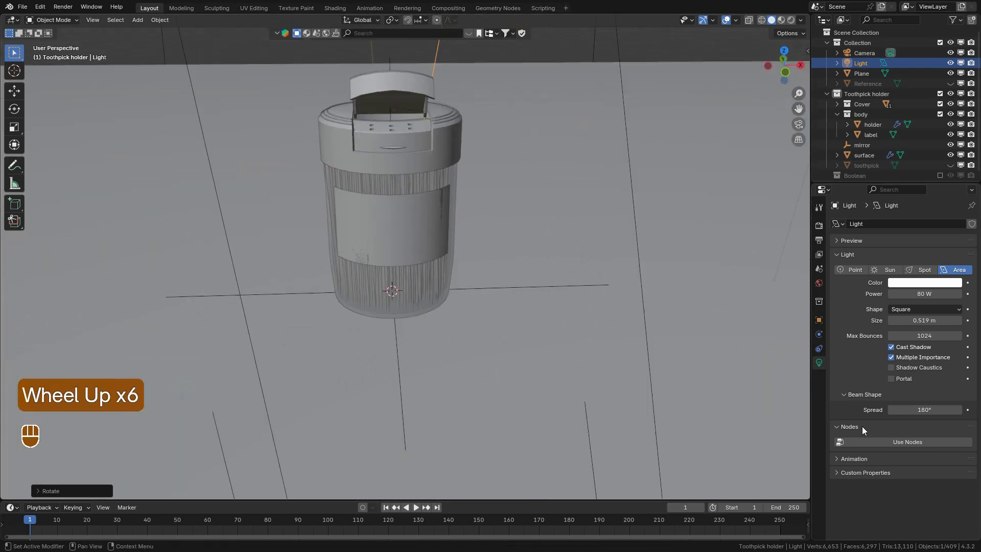
Add a Damped Track constraint to the area light with the mirror empty as its target.
{"action": "left_click", "coordinate": [819, 347]}
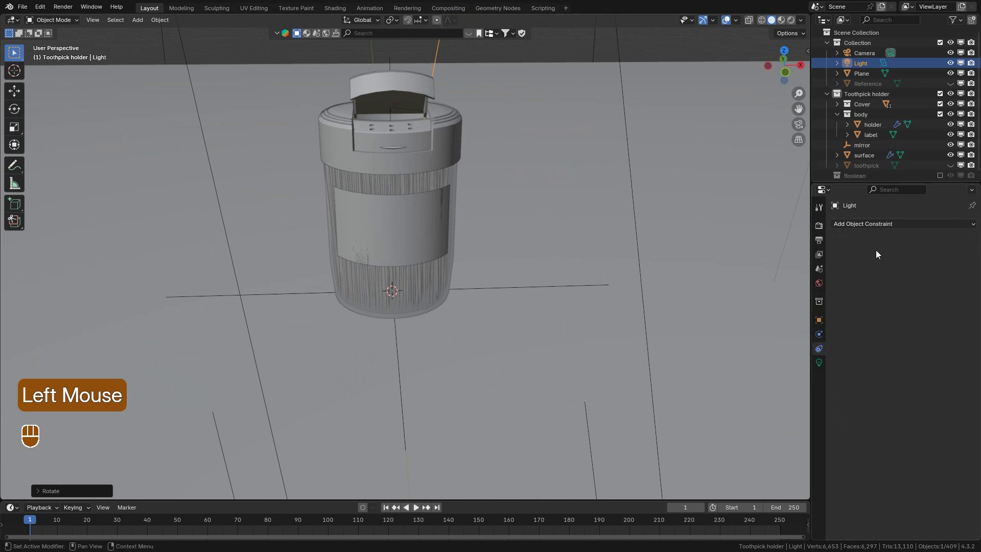
{"action": "left_click", "coordinate": [883, 224]}
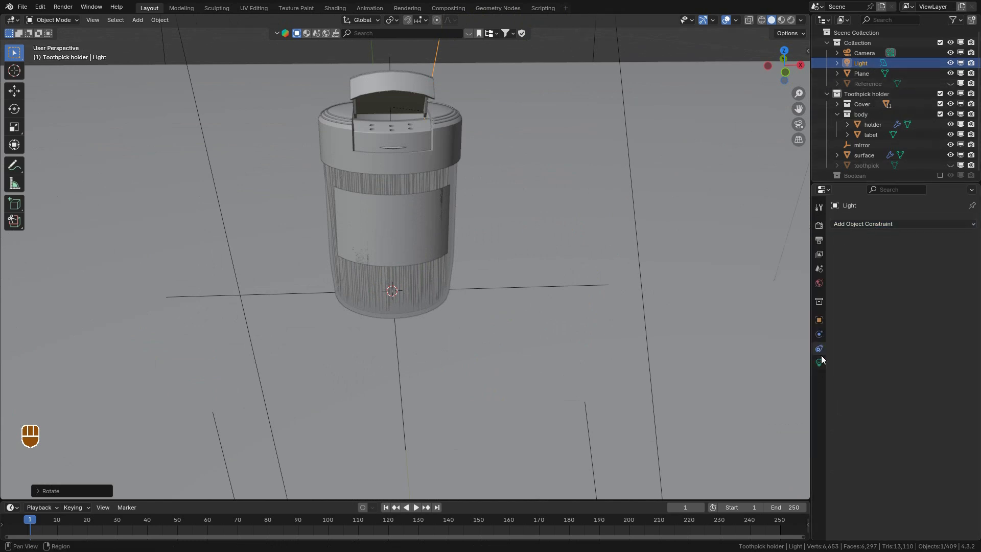
{"action": "left_click", "coordinate": [884, 223]}
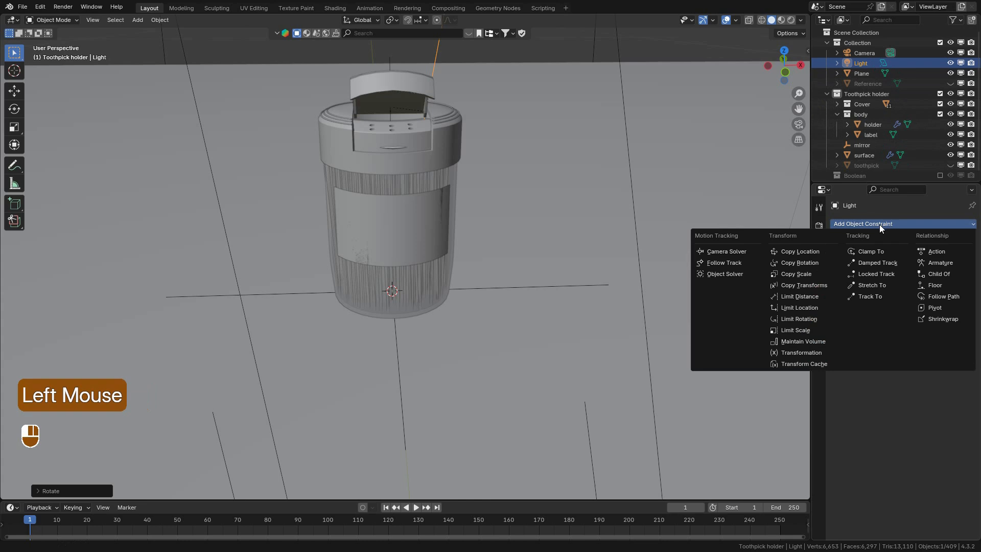
{"action": "left_click", "coordinate": [870, 264]}
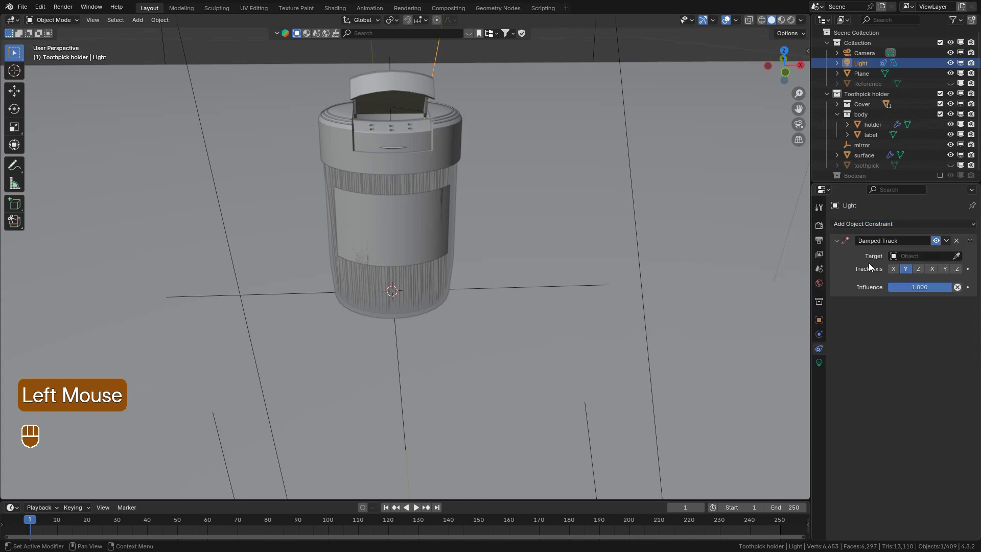
{"action": "left_click", "coordinate": [957, 256]}
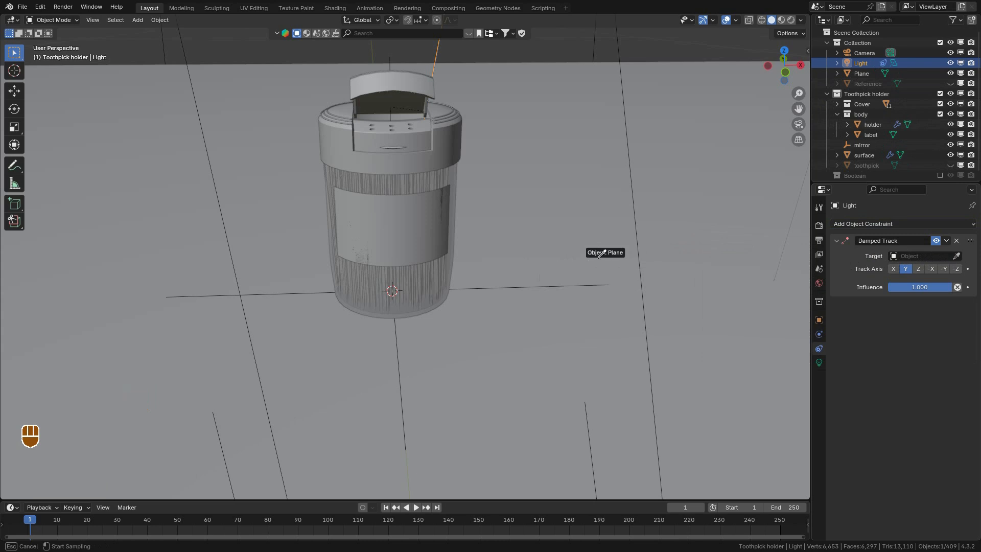
{"action": "left_click", "coordinate": [863, 145]}
Set the Damped Track constraint's track axis to -Z so the light points at its target.
{"action": "scroll", "coordinate": [483, 196], "scroll_direction": "down", "scroll_amount": 2}
{"action": "scroll", "coordinate": [482, 195], "scroll_direction": "down", "scroll_amount": 12}
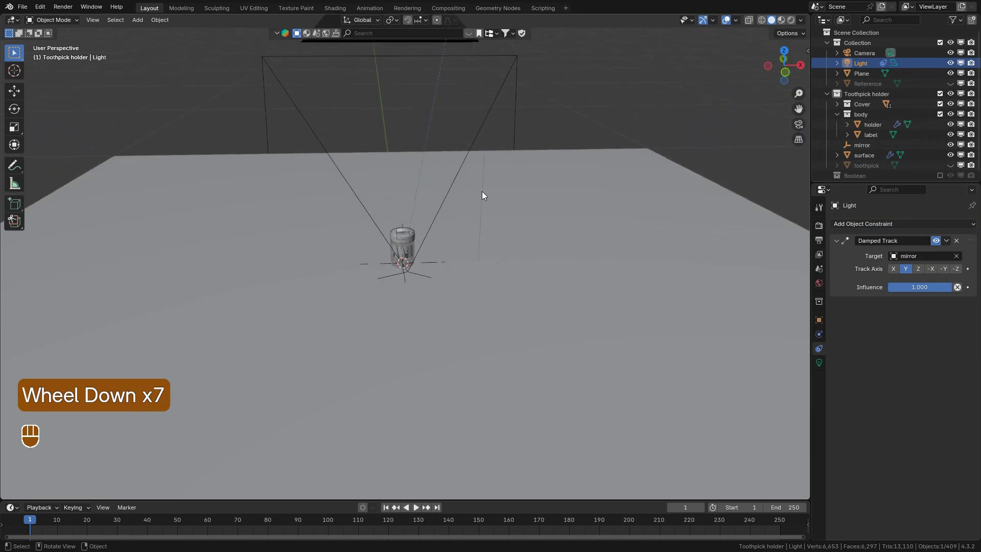
{"action": "scroll", "coordinate": [471, 121], "scroll_direction": "up", "scroll_amount": 4}
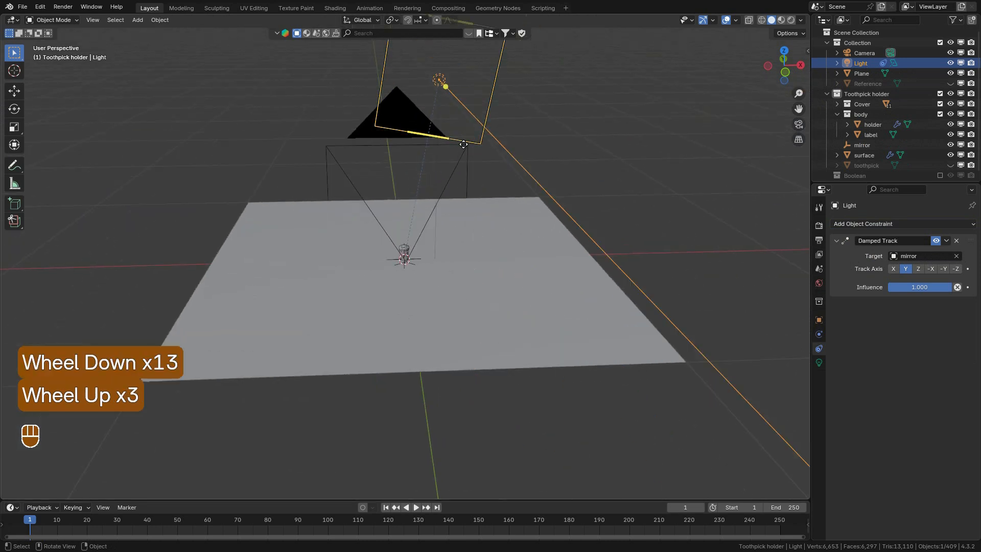
{"action": "left_click", "coordinate": [955, 269]}
{"action": "scroll", "coordinate": [522, 241], "scroll_direction": "up", "scroll_amount": 3}
{"action": "scroll", "coordinate": [523, 245], "scroll_direction": "up", "scroll_amount": 1}
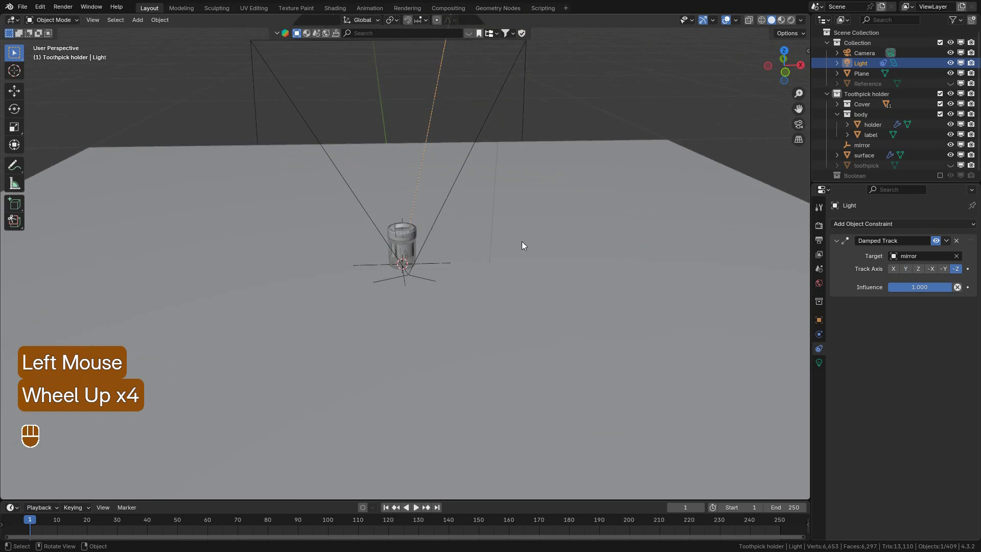
From the top view, move the area light about 0.08 m along Y and along X to the holder's negative X side.
{"action": "scroll", "coordinate": [523, 242], "scroll_direction": "down", "scroll_amount": 2}
{"action": "middle_click_drag", "start_coordinate": [522, 241], "coordinate": [526, 272]}
{"action": "scroll", "coordinate": [528, 277], "scroll_direction": "down", "scroll_amount": 2}
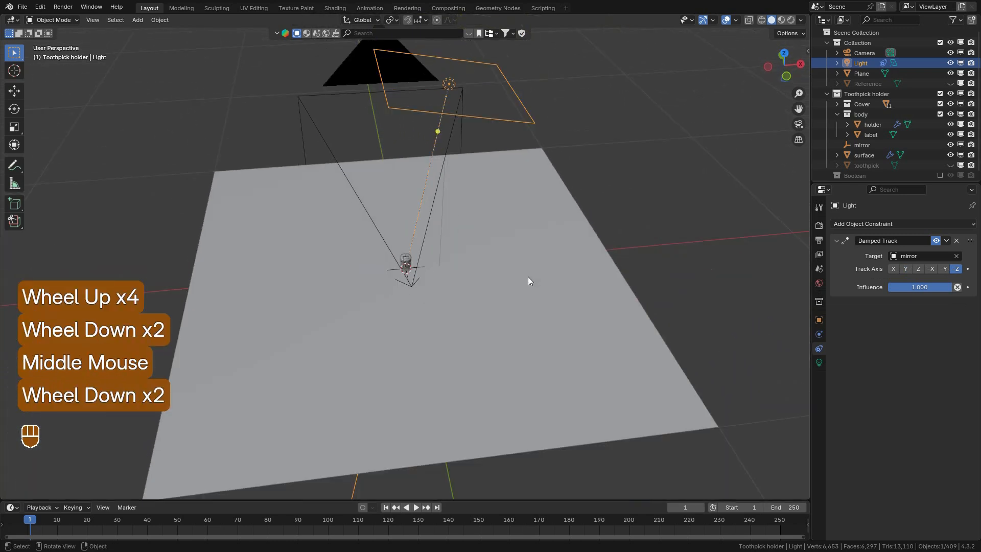
{"action": "key", "text": "KP_7"}
{"action": "scroll", "coordinate": [529, 275], "scroll_direction": "up", "scroll_amount": 2}
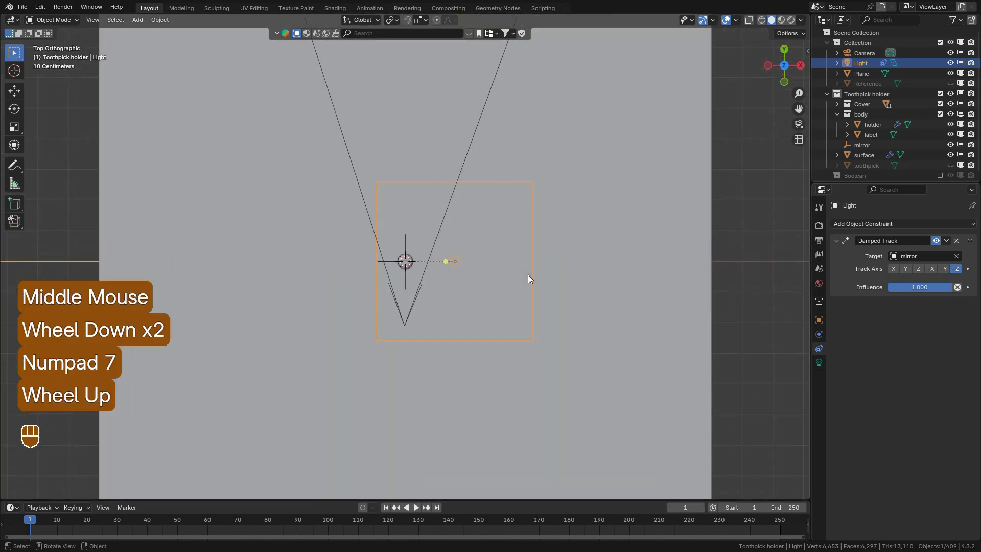
{"action": "key", "text": "g"}
{"action": "middle_click", "coordinate": [538, 340]}
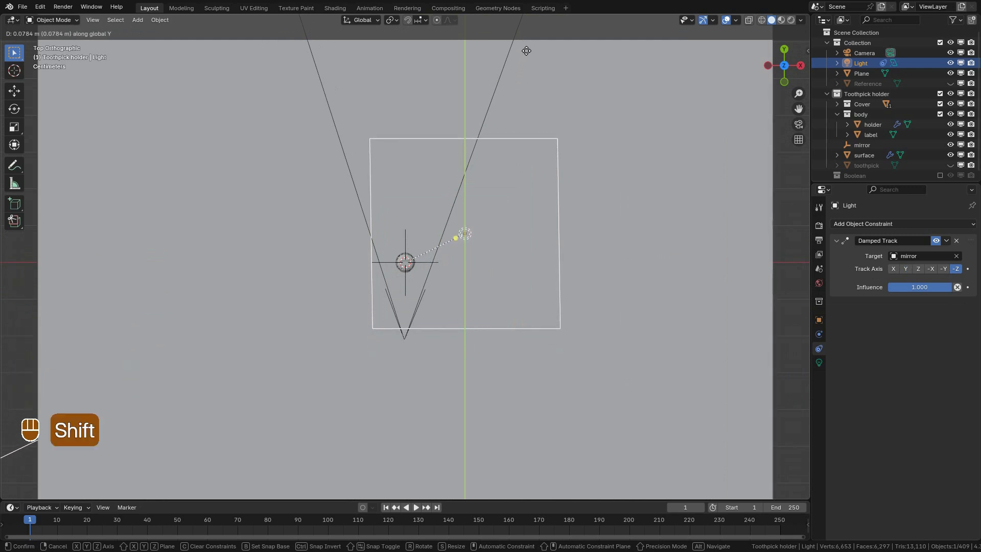
{"action": "left_click", "coordinate": [527, 193]}
{"action": "key", "text": "g"}
{"action": "middle_click", "coordinate": [506, 245]}
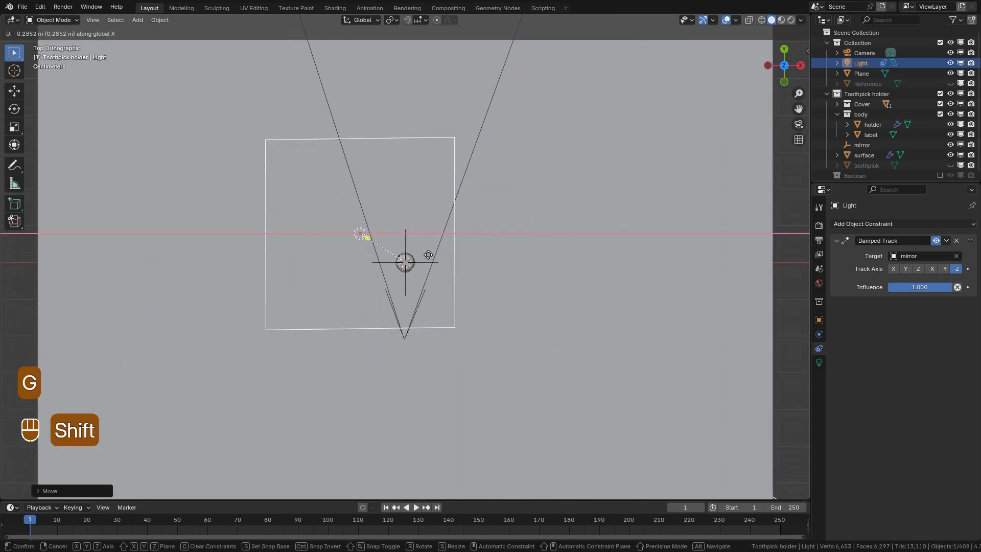
{"action": "left_click", "coordinate": [505, 258]}
Check the light's new placement in perspective, return to the camera view and save the file.
{"action": "mouse_move", "coordinate": [505, 260]}
{"action": "middle_mouse_down"}
{"action": "mouse_move", "coordinate": [492, 213]}
{"action": "mouse_move", "coordinate": [490, 248]}
{"action": "middle_mouse_up"}
{"action": "scroll", "coordinate": [492, 214], "scroll_direction": "up", "scroll_amount": 1}
{"action": "scroll", "coordinate": [492, 259], "scroll_direction": "down", "scroll_amount": 3}
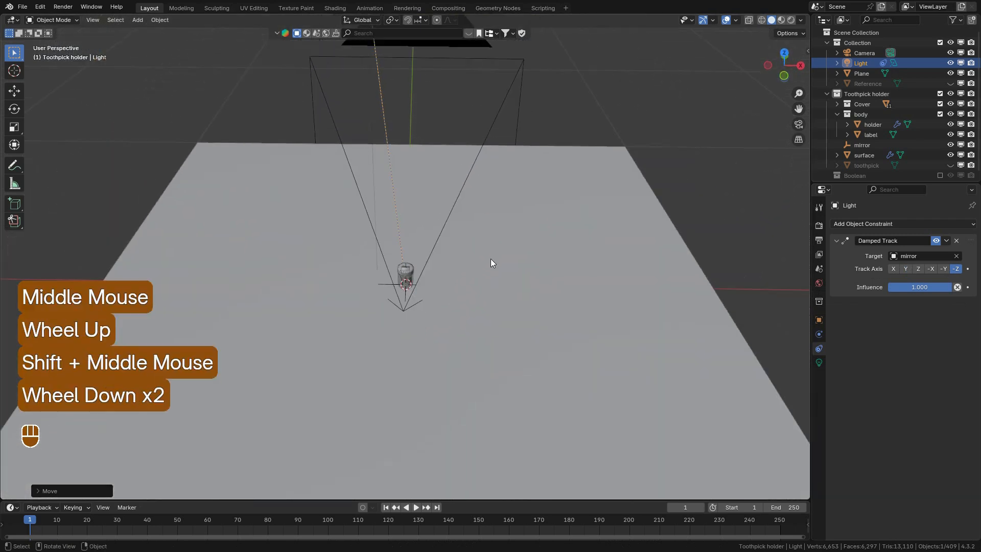
{"action": "scroll", "coordinate": [472, 253], "scroll_direction": "down", "scroll_amount": 1}
{"action": "key", "text": "KP_0"}
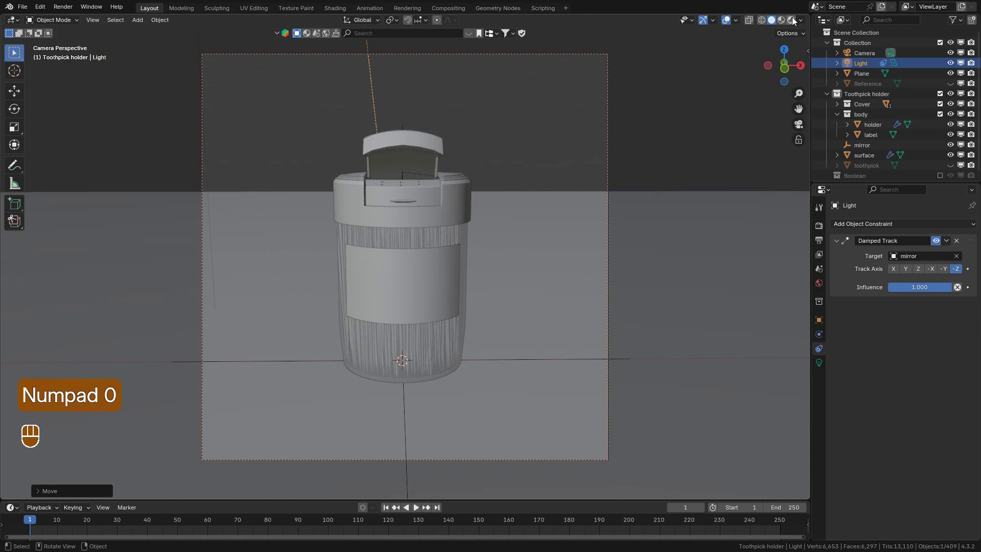
{"action": "key", "text": "ctrl+s"}
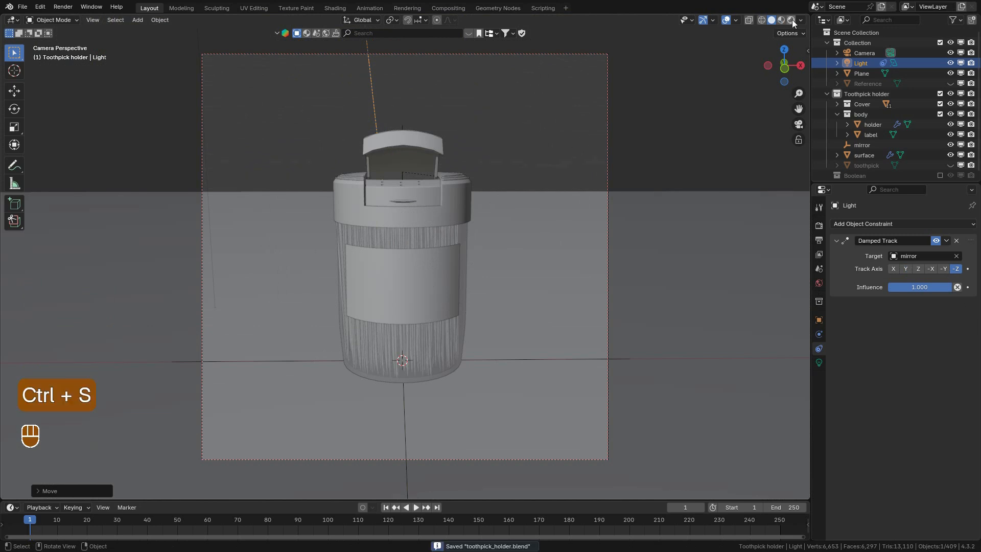
Preview the scene in rendered shading with overlays hidden and open the area light's data settings.
{"action": "left_click", "coordinate": [792, 19]}
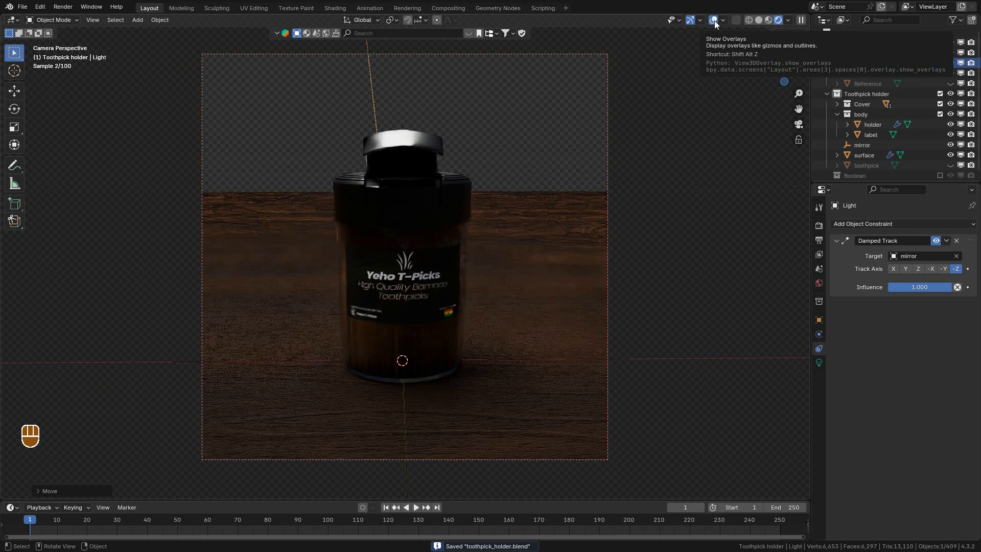
{"action": "left_click", "coordinate": [714, 20]}
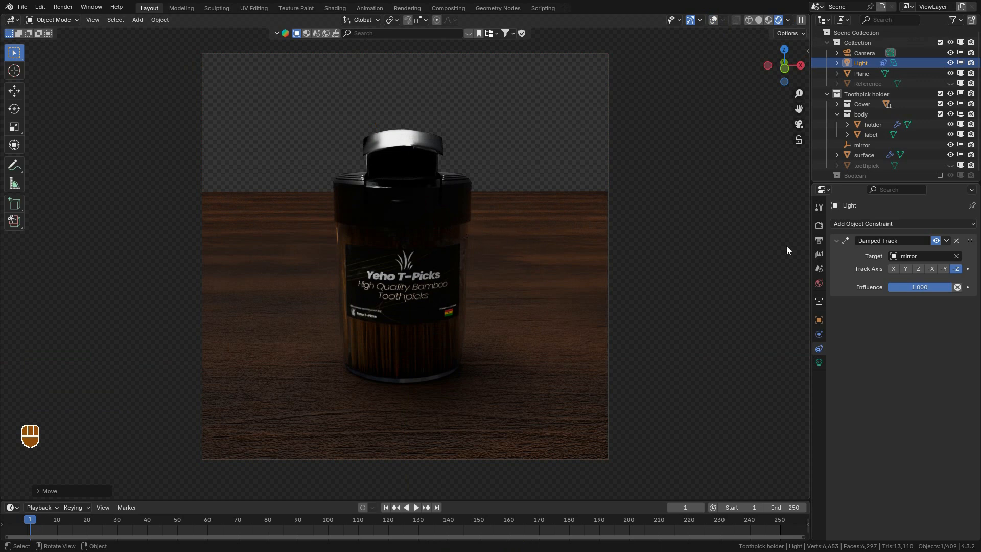
{"action": "left_click", "coordinate": [818, 362]}
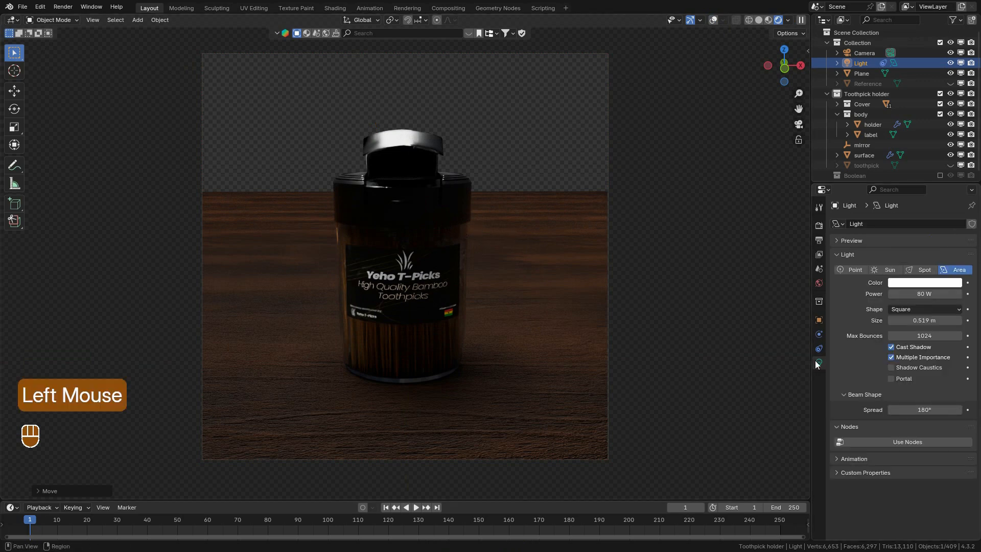
Set the area light's power to 180 W.
{"action": "left_click", "coordinate": [926, 294]}
{"action": "left_click", "coordinate": [927, 296], "text": "shift"}
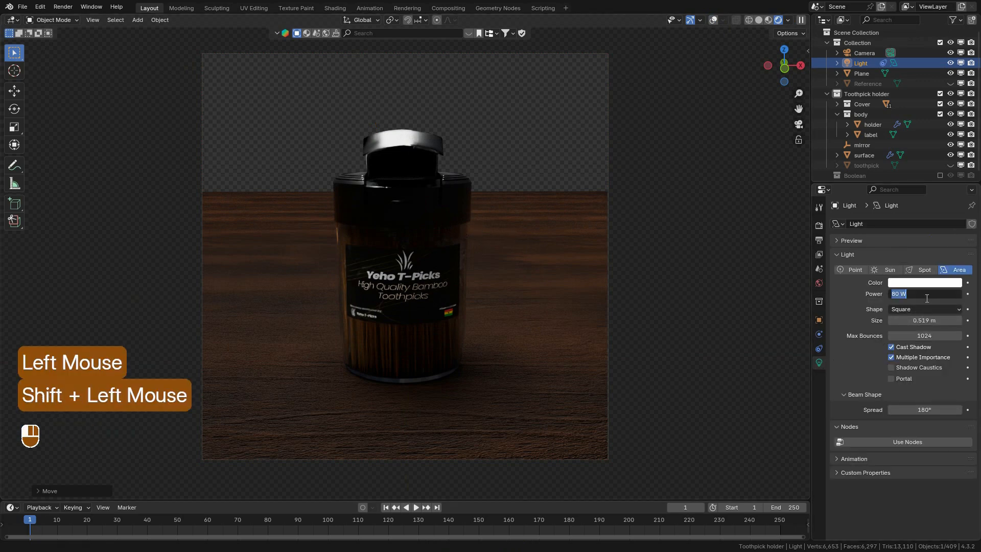
{"action": "type", "text": "1"}
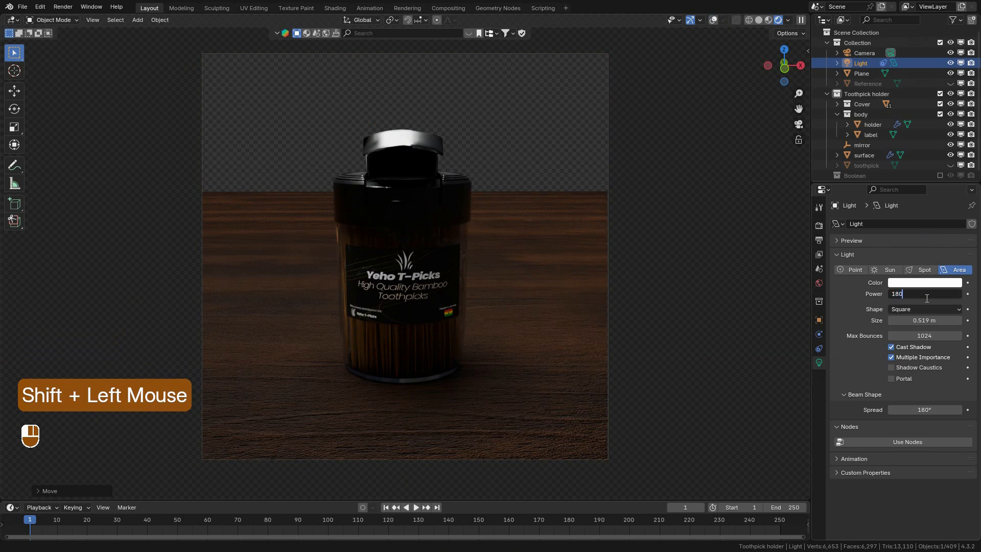
{"action": "key", "text": "Return"}
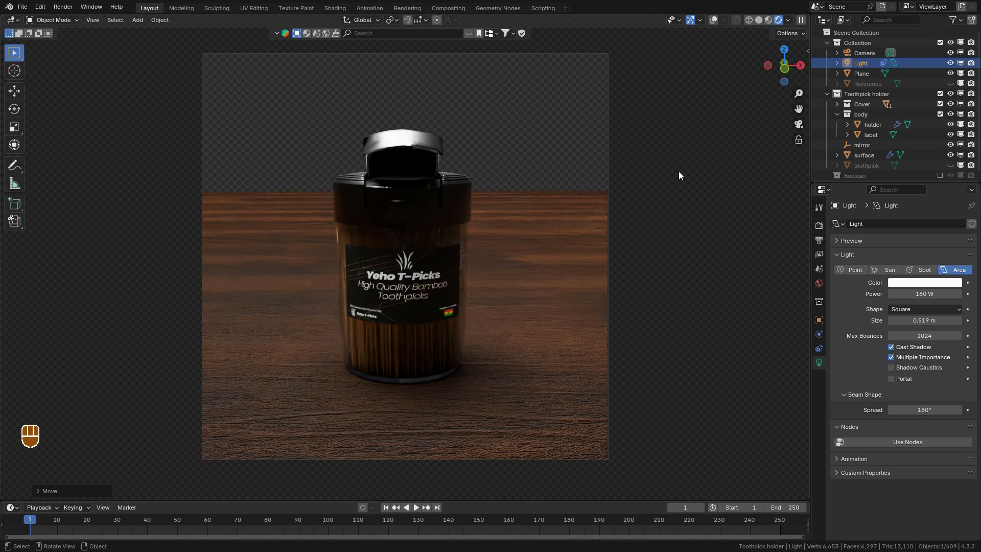
In solid shading with overlays shown, scale down the whole mesh of the toothpicks' surface object in Edit Mode.
{"action": "left_click", "coordinate": [760, 20]}
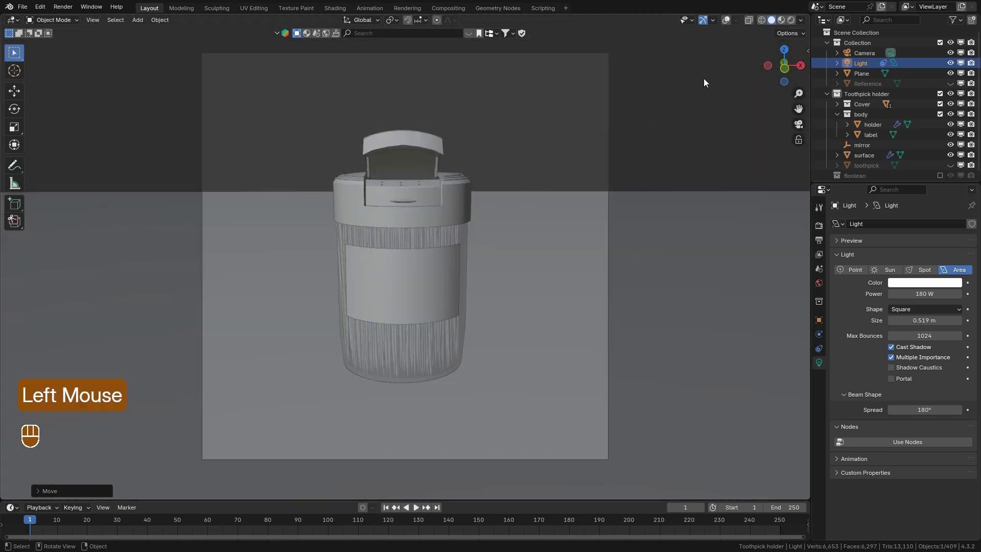
{"action": "left_click", "coordinate": [728, 24]}
{"action": "left_click", "coordinate": [729, 23]}
{"action": "middle_click_drag", "start_coordinate": [513, 228], "coordinate": [493, 169]}
{"action": "scroll", "coordinate": [580, 313], "scroll_direction": "up", "scroll_amount": 2}
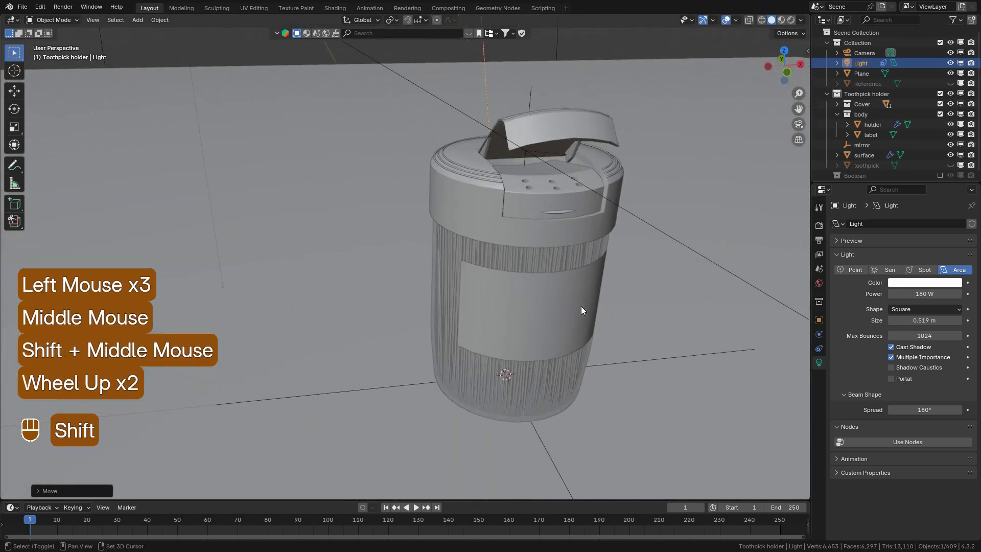
{"action": "middle_click_drag", "start_coordinate": [581, 313], "coordinate": [709, 169], "text": "shift"}
{"action": "left_click", "coordinate": [875, 154]}
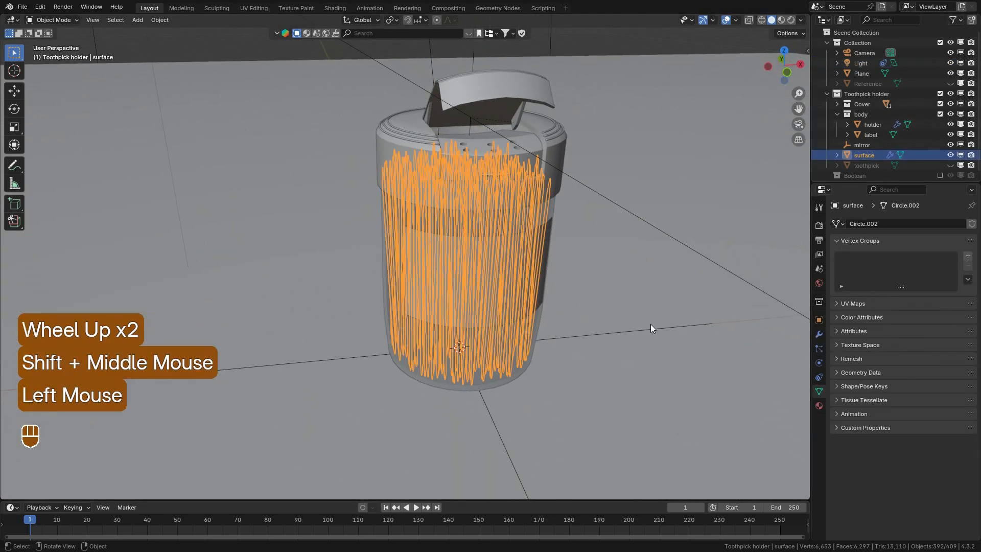
{"action": "key", "text": "Tab"}
{"action": "key", "text": "s"}
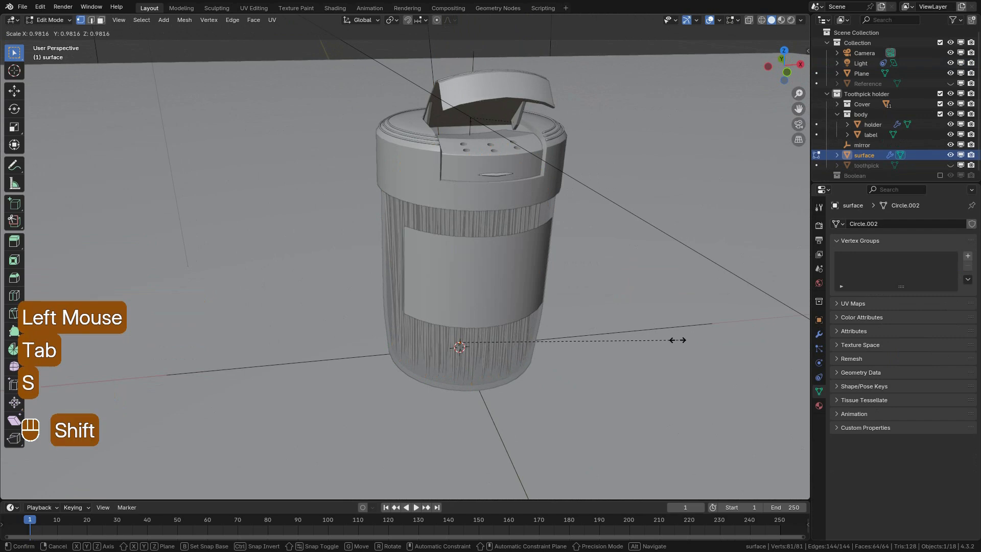
{"action": "left_click", "coordinate": [598, 336]}
{"action": "middle_click_drag", "start_coordinate": [598, 336], "coordinate": [629, 289]}
{"action": "key", "text": "Tab"}
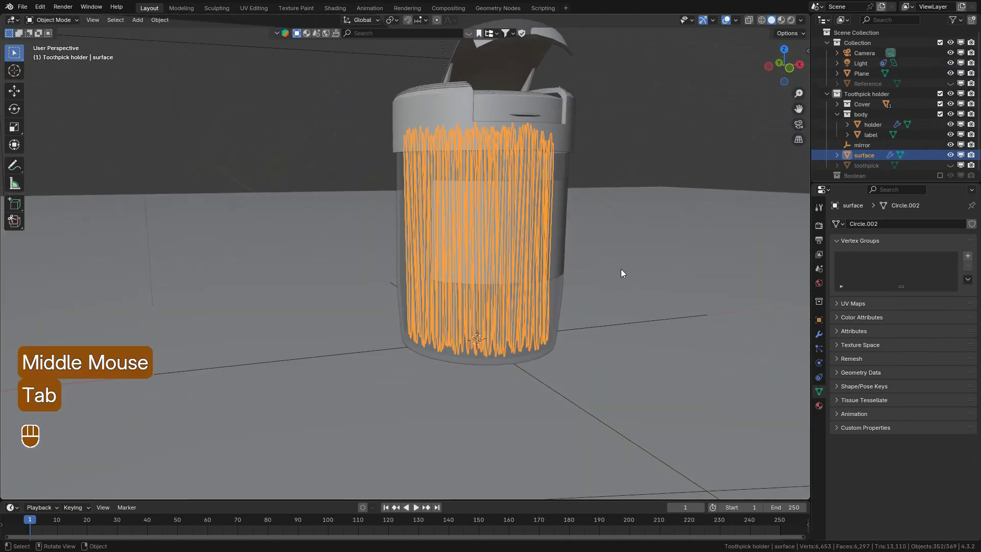
Check the narrower toothpick bundle from the camera in rendered shading with overlays hidden.
{"action": "key", "text": "KP_0"}
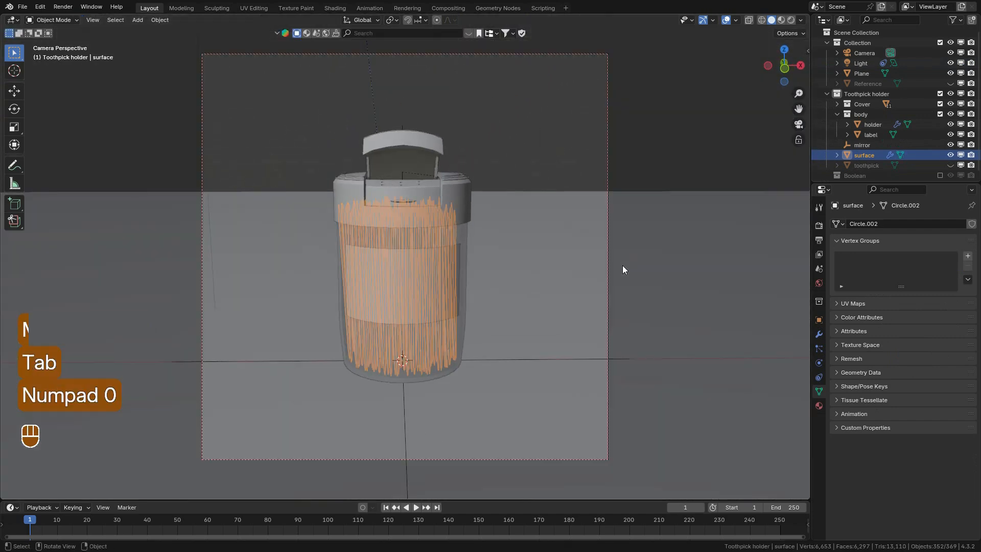
{"action": "left_click", "coordinate": [725, 19]}
{"action": "left_click", "coordinate": [792, 20]}
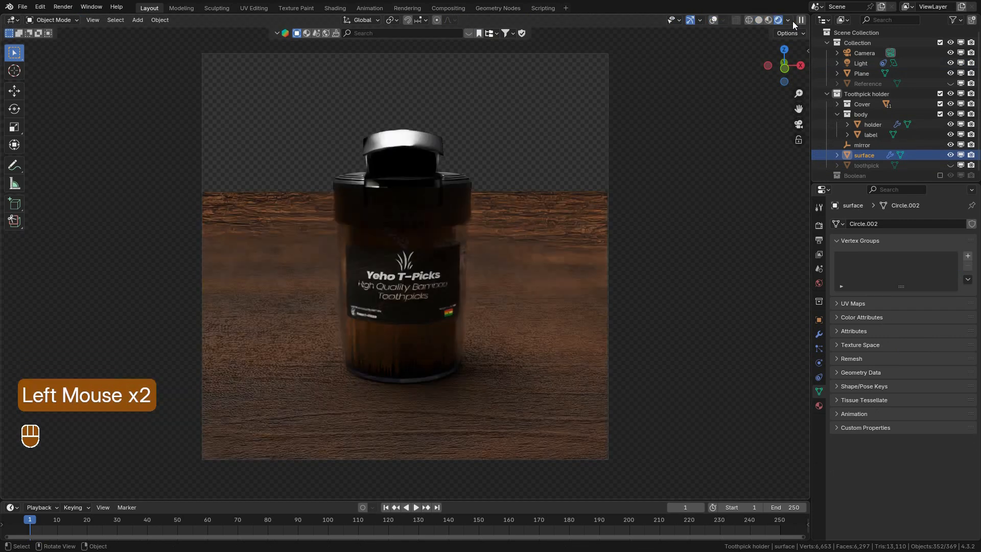
Return to solid shading with overlays shown and add a second area light at the base of the toothpick holder.
{"action": "left_click", "coordinate": [759, 20]}
{"action": "middle_click_drag", "start_coordinate": [498, 151], "coordinate": [512, 202]}
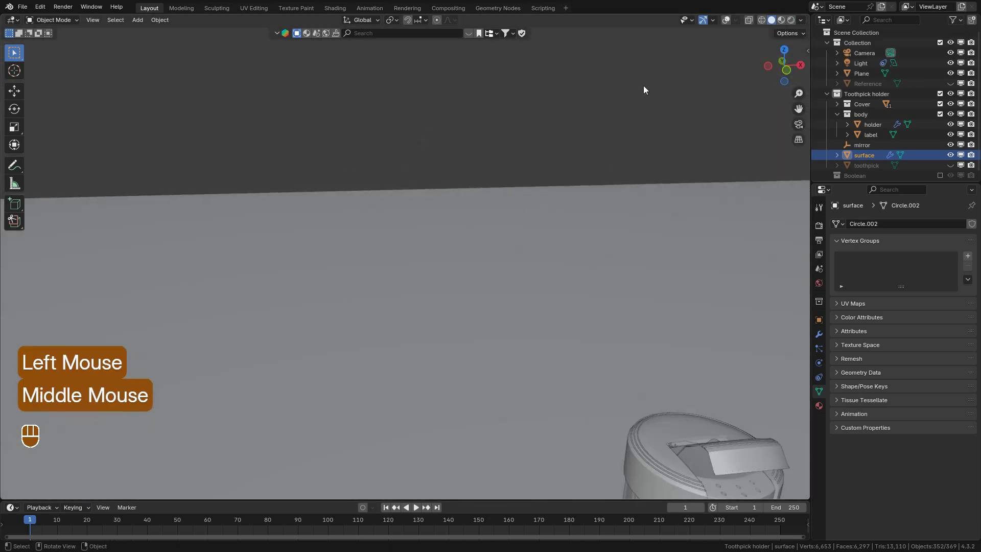
{"action": "left_click", "coordinate": [726, 20]}
{"action": "middle_click_drag", "start_coordinate": [629, 318], "coordinate": [565, 222], "text": "shift"}
{"action": "key", "text": "shift+a"}
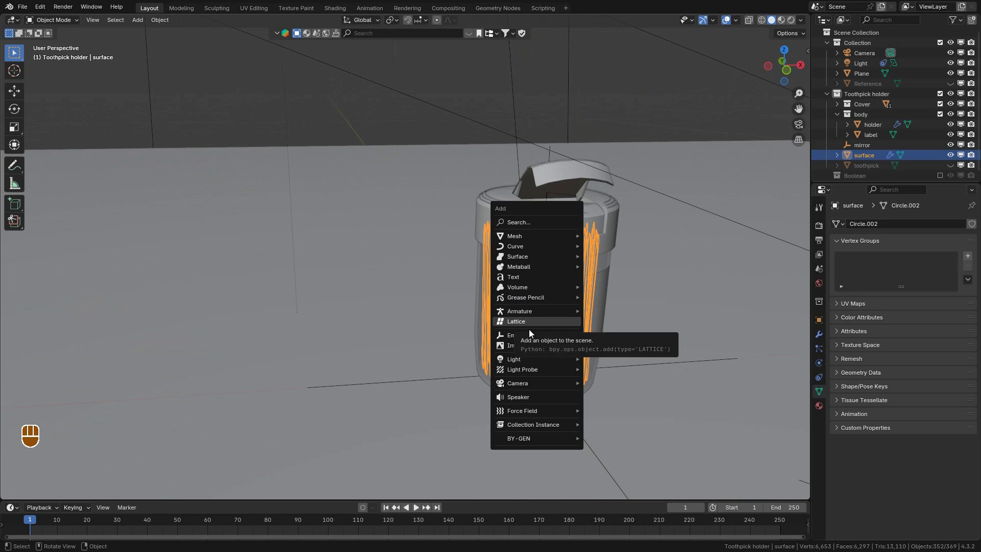
{"action": "mouse_move", "coordinate": [532, 358]}
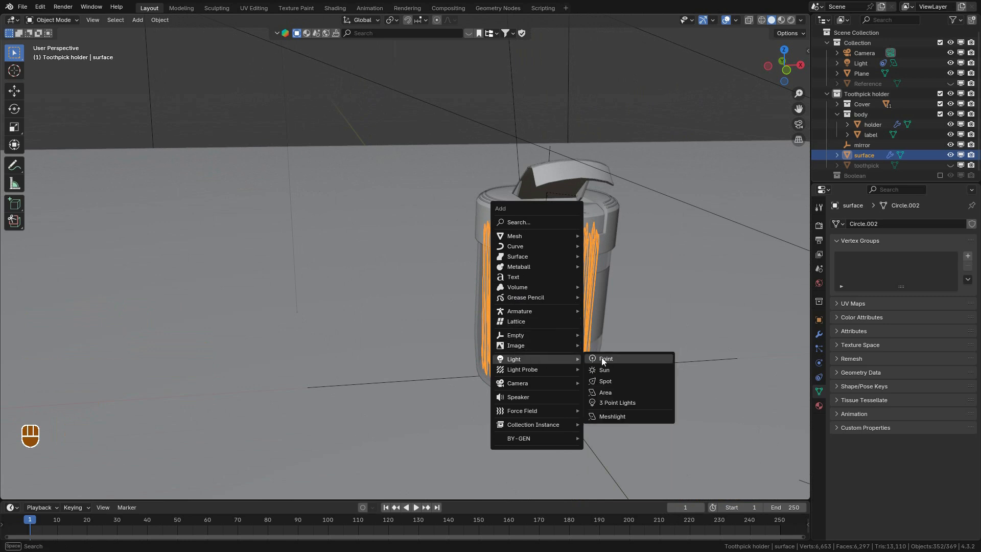
{"action": "left_click", "coordinate": [611, 395]}
Reduce the new area light's size to about 0.214 m.
{"action": "scroll", "coordinate": [615, 371], "scroll_direction": "down", "scroll_amount": 8}
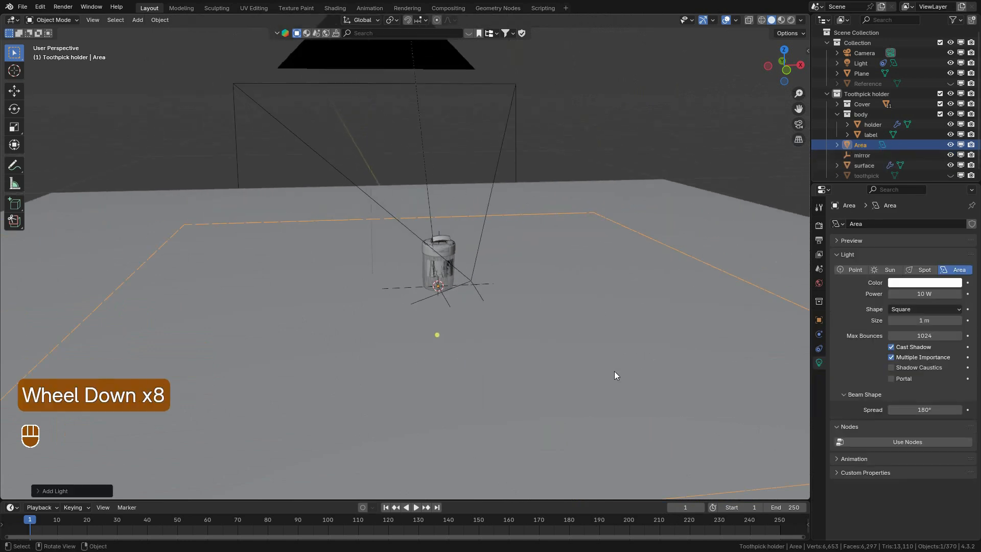
{"action": "scroll", "coordinate": [614, 375], "scroll_direction": "down", "scroll_amount": 1}
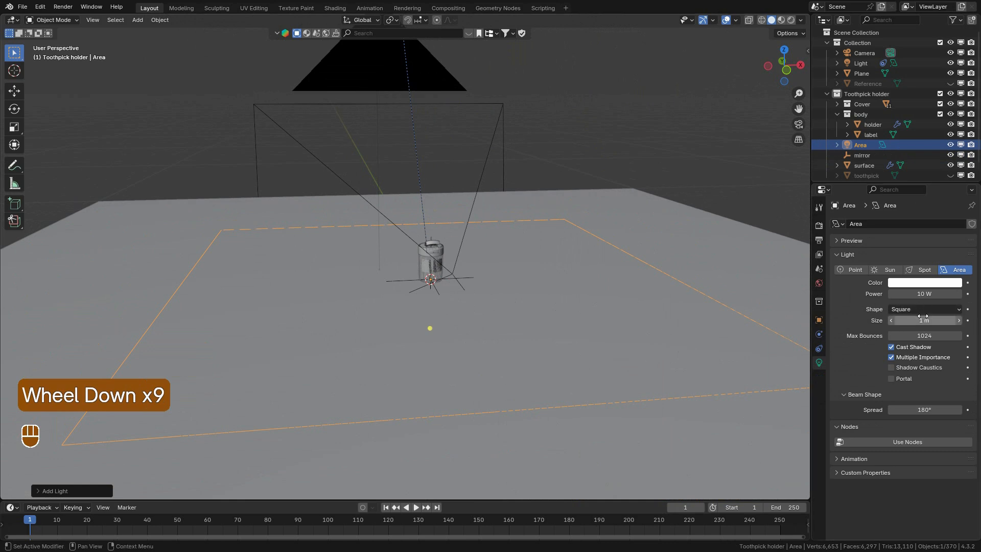
{"action": "scroll", "coordinate": [624, 308], "scroll_direction": "up", "scroll_amount": 4}
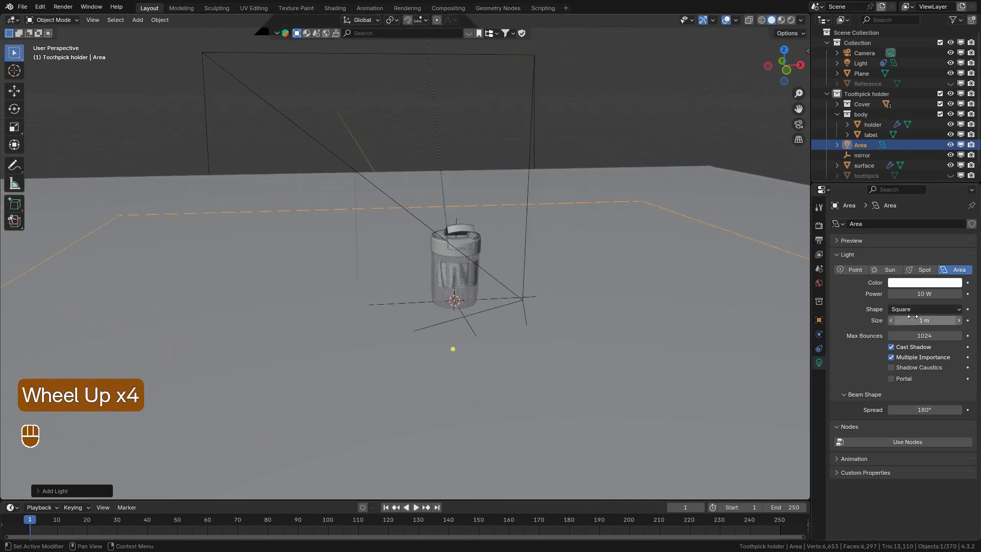
{"action": "left_click_drag", "start_coordinate": [924, 321], "coordinate": [664, 317], "text": "shift"}
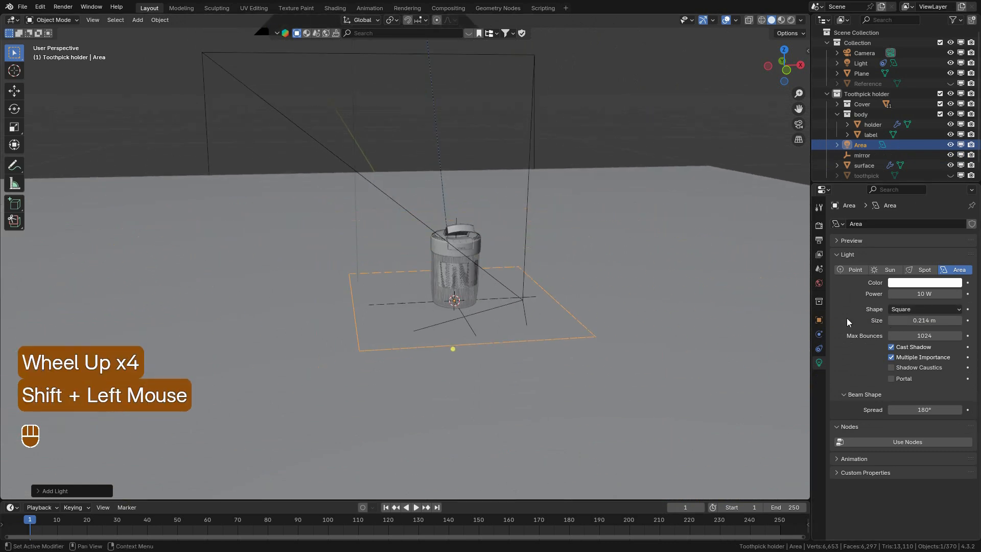
Move the new area light along Y to behind the holder and rotate it -90° about the global X axis.
{"action": "scroll", "coordinate": [726, 330], "scroll_direction": "up", "scroll_amount": 3}
{"action": "key", "text": "g"}
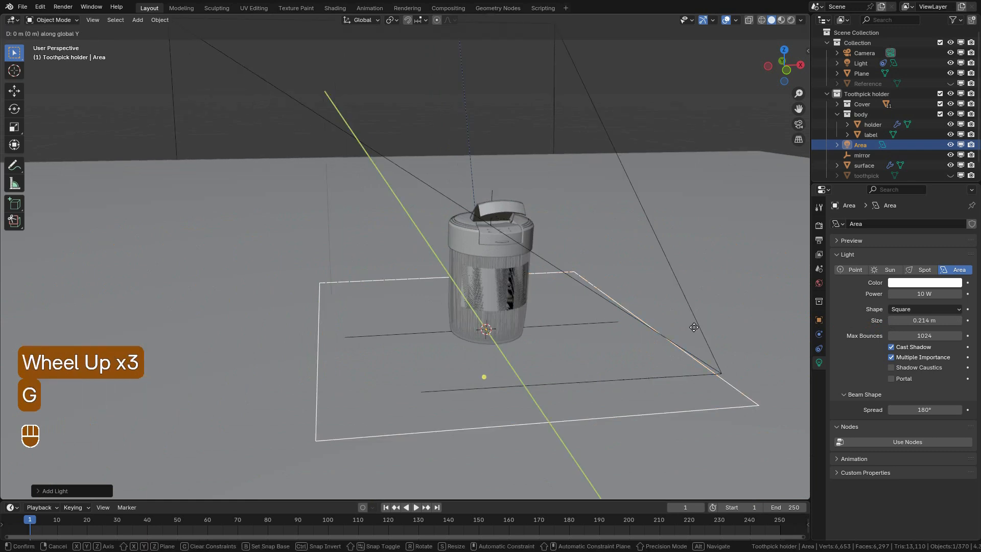
{"action": "type", "text": "r"}
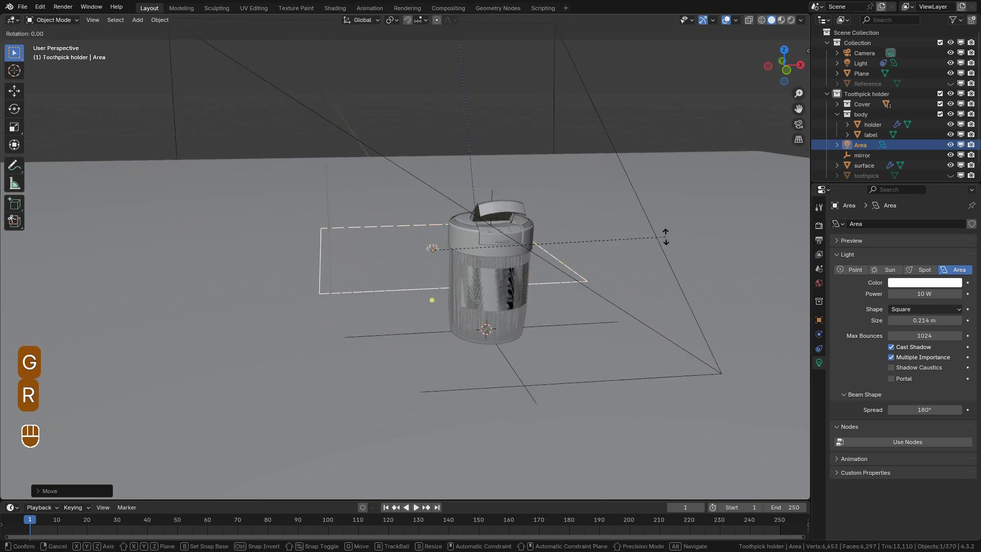
{"action": "type", "text": "90"}
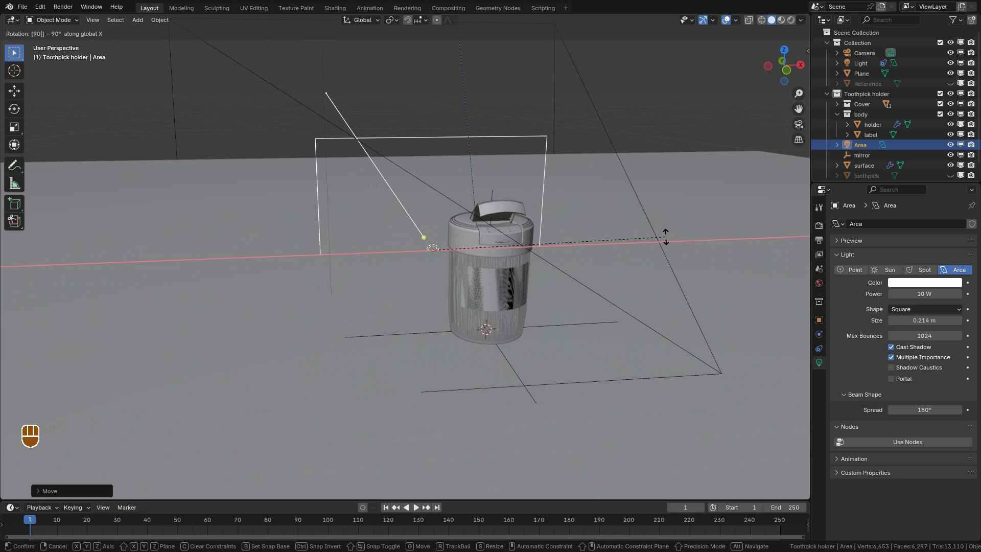
{"action": "key", "text": "minus"}
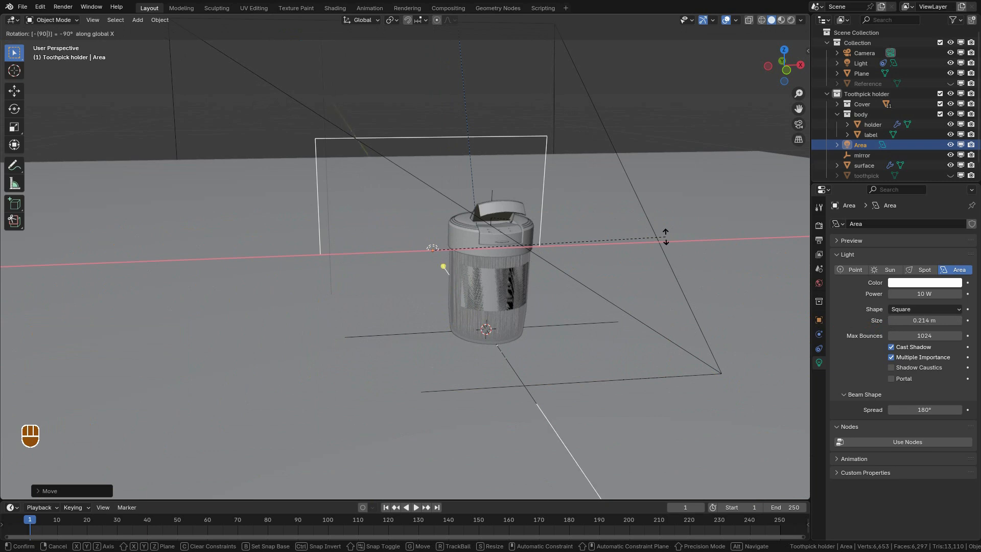
{"action": "key", "text": "Return"}
From the camera view, raise the new light along Z to near the upper part of the holder.
{"action": "key", "text": "KP_0"}
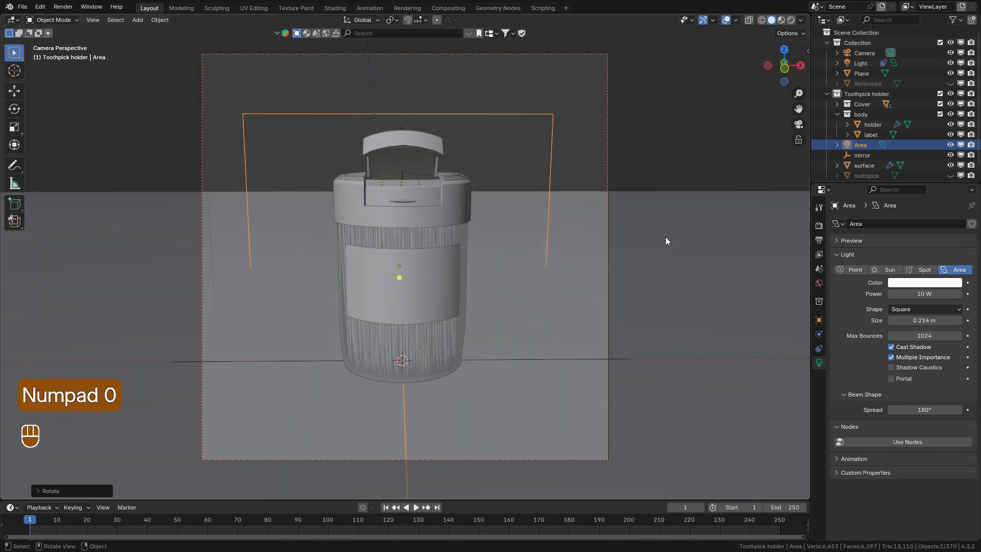
{"action": "key", "text": "g"}
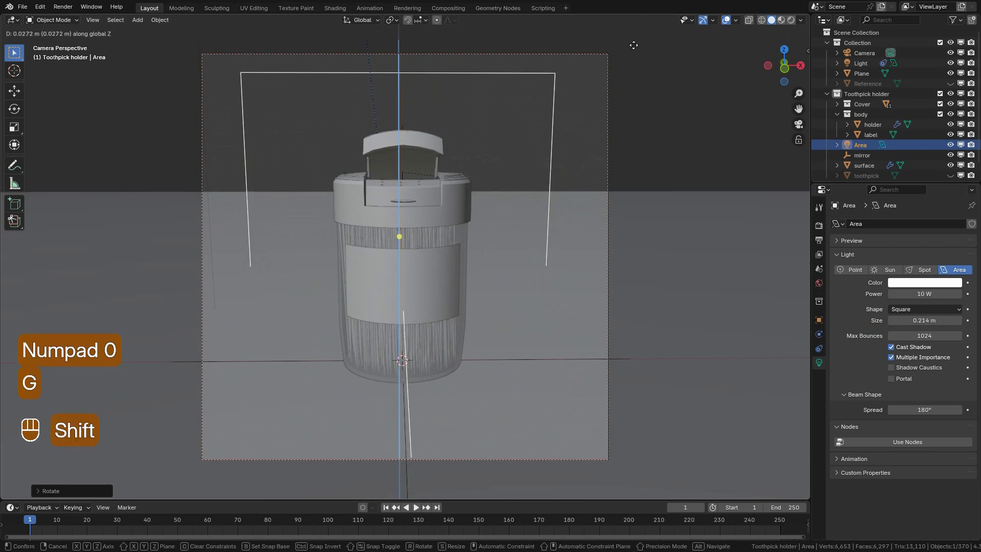
{"action": "left_click", "coordinate": [690, 395]}
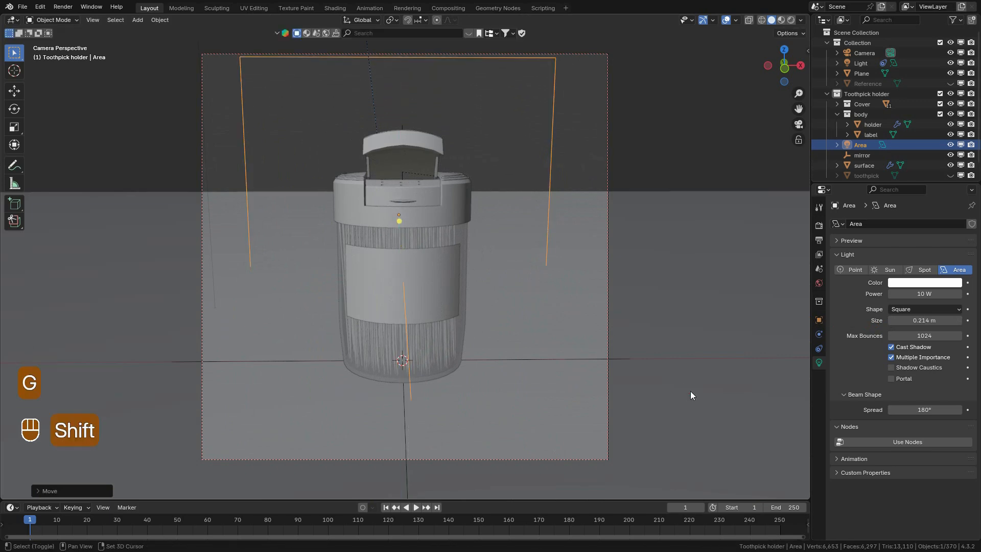
Convert the new light to a Spot with a spot size of about 30.2°, a radius of about 0.027 m and 80 W power.
{"action": "left_click", "coordinate": [922, 269]}
{"action": "middle_click_drag", "start_coordinate": [631, 237], "coordinate": [735, 269]}
{"action": "left_click_drag", "start_coordinate": [926, 399], "coordinate": [153, 335], "text": "shift"}
{"action": "left_click_drag", "start_coordinate": [925, 321], "coordinate": [61, 317], "text": "shift"}
{"action": "left_click", "coordinate": [925, 294]}
{"action": "left_click_drag", "start_coordinate": [900, 294], "coordinate": [892, 294]}
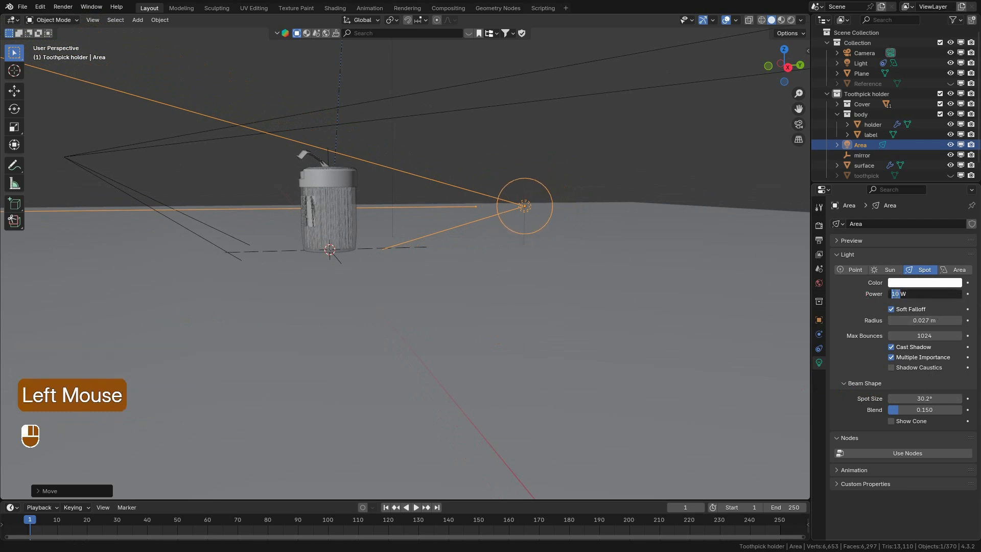
{"action": "type", "text": "80"}
{"action": "key", "text": "Return"}
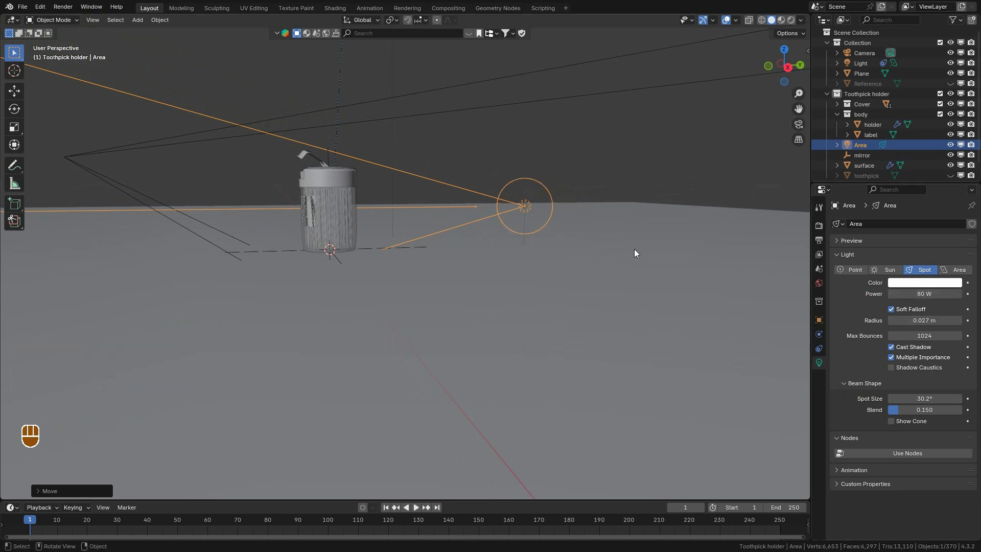
Preview the spot light's effect from the camera in rendered shading with overlays hidden.
{"action": "key", "text": "KP_0"}
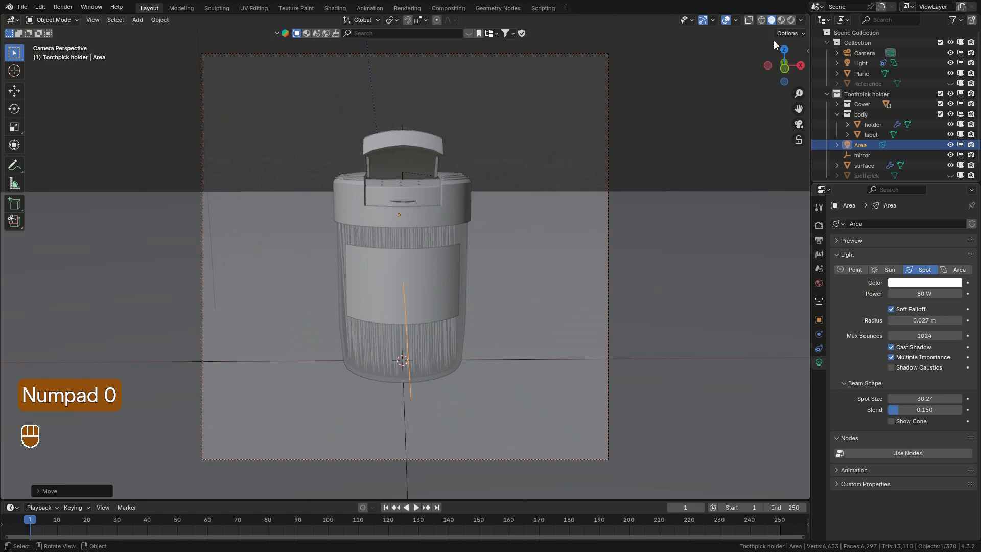
{"action": "left_click", "coordinate": [791, 20]}
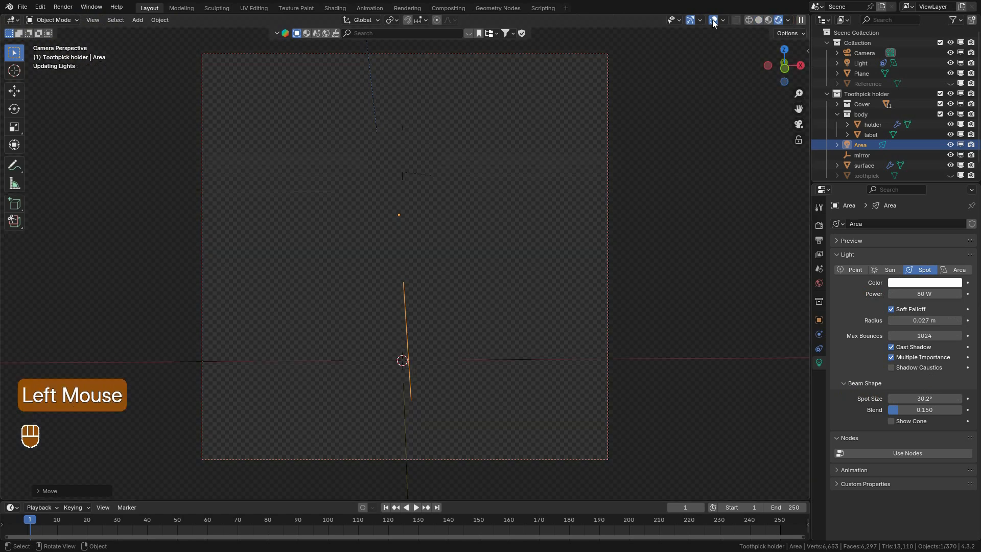
{"action": "left_click", "coordinate": [713, 19]}
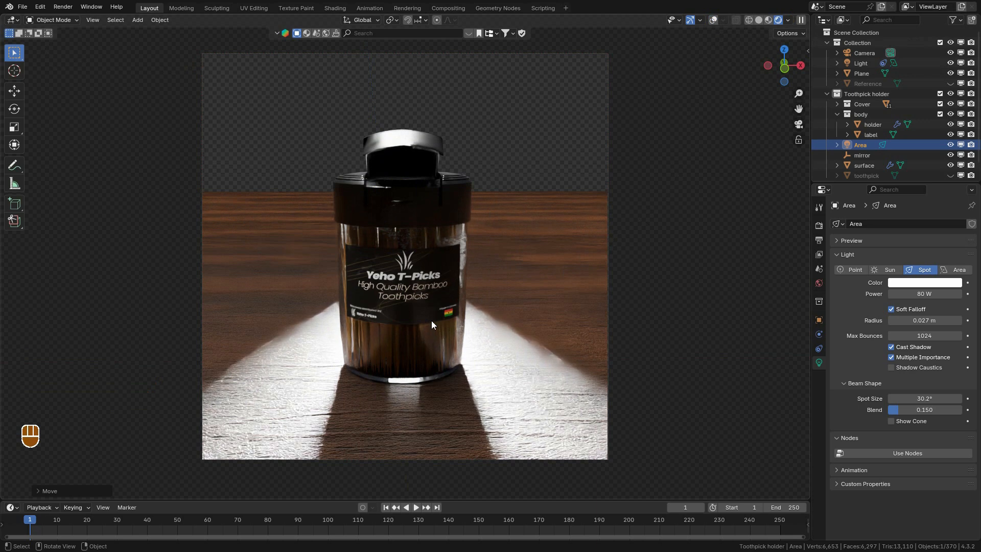
Return to solid shading with overlays shown and lower the camera slightly along its local Y axis.
{"action": "left_click", "coordinate": [759, 20]}
{"action": "double_click", "coordinate": [858, 53]}
{"action": "left_click", "coordinate": [730, 20]}
{"action": "key", "text": "g"}
{"action": "key", "text": "y"}
{"action": "key", "text": "y"}
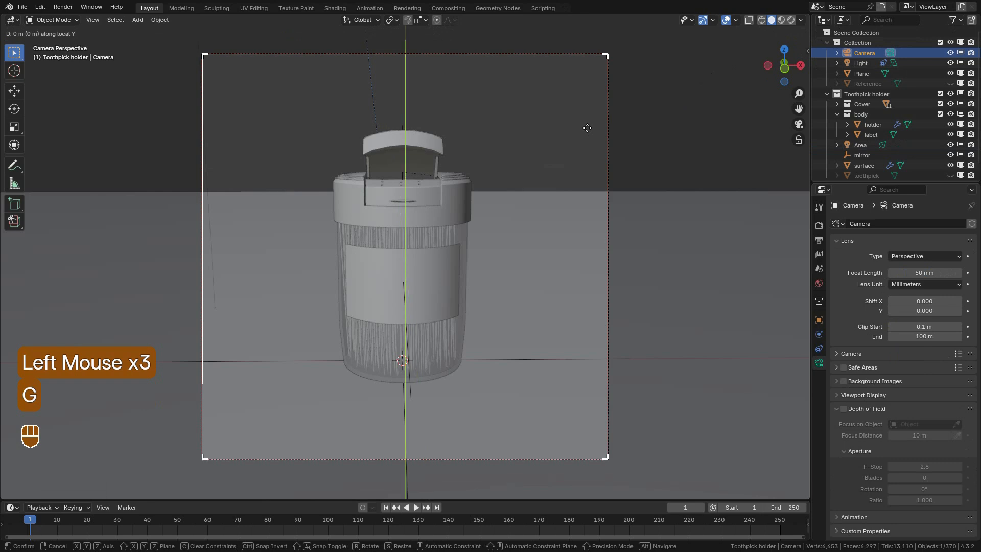
{"action": "key", "text": "shift"}
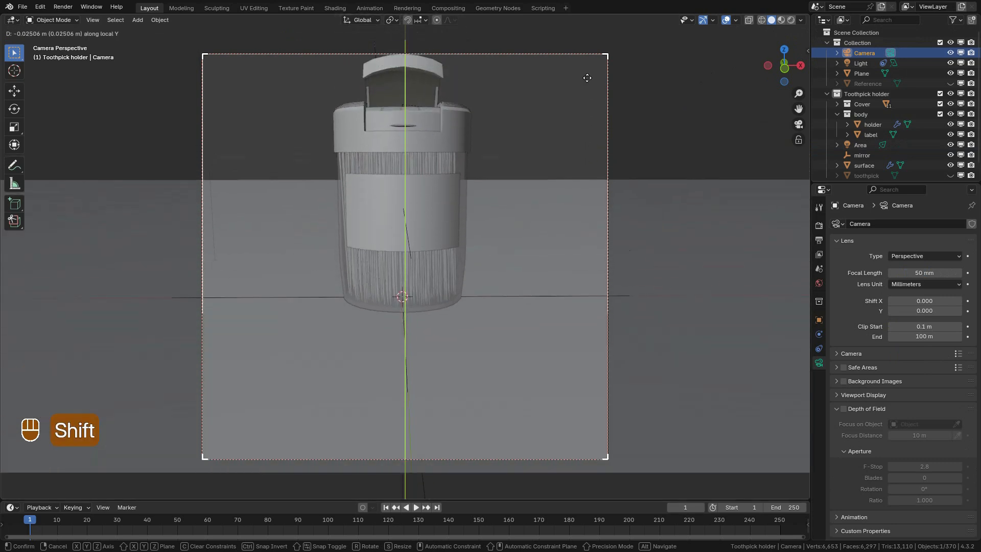
{"action": "left_click", "coordinate": [587, 72]}
Tilt the camera about 2.5° around its local X axis.
{"action": "key", "text": "r"}
{"action": "key", "text": "x"}
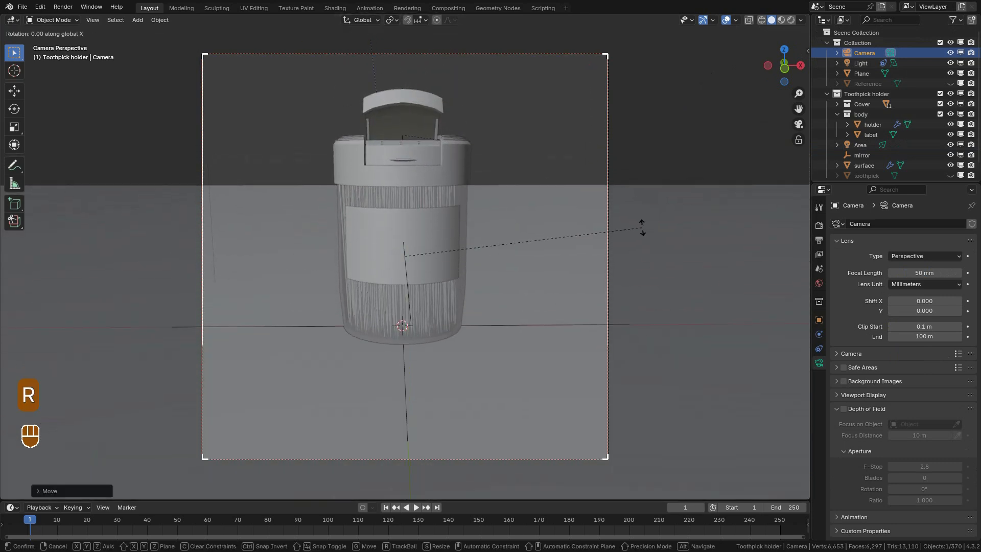
{"action": "key", "text": "x"}
{"action": "key", "text": "shift"}
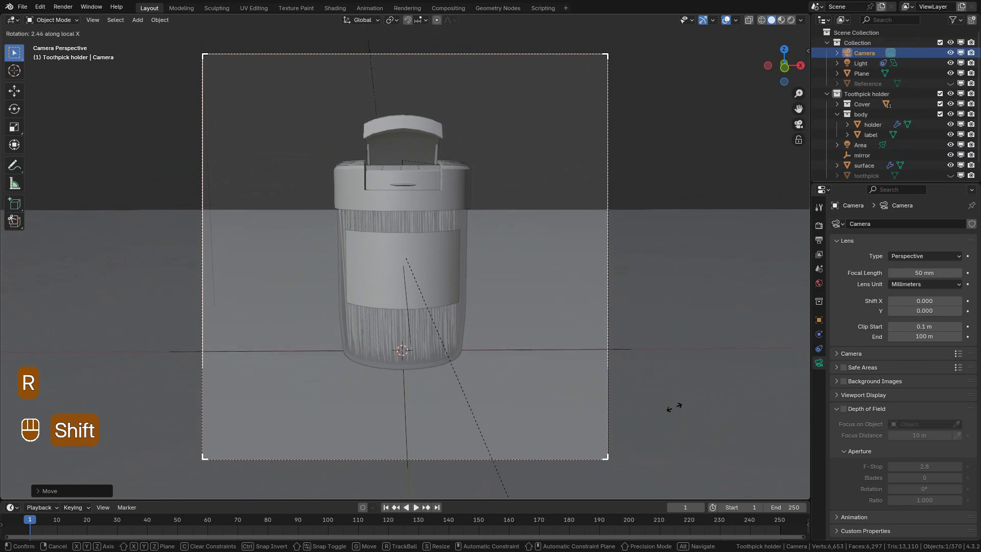
{"action": "left_click", "coordinate": [664, 470]}
Set the camera's viewport display size to 0.1 m.
{"action": "scroll", "coordinate": [882, 478], "scroll_direction": "down", "scroll_amount": 2}
{"action": "left_click", "coordinate": [865, 397]}
{"action": "scroll", "coordinate": [874, 419], "scroll_direction": "down", "scroll_amount": 2}
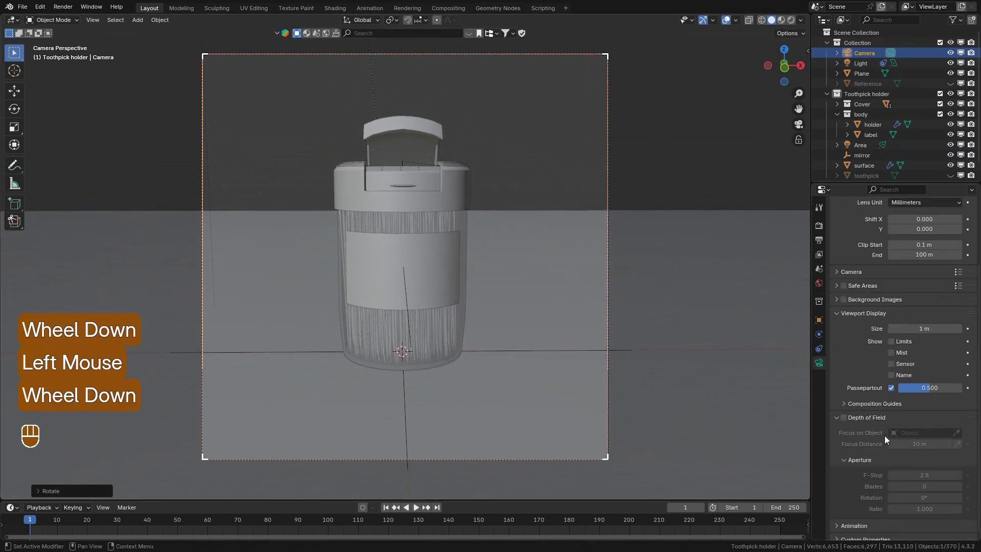
{"action": "left_click", "coordinate": [924, 330]}
{"action": "type", "text": "0.1"}
{"action": "key", "text": "Return"}
Move the camera down about 0.0065 m along its local Y axis.
{"action": "key", "text": "g"}
{"action": "key", "text": "y"}
{"action": "key", "text": "y"}
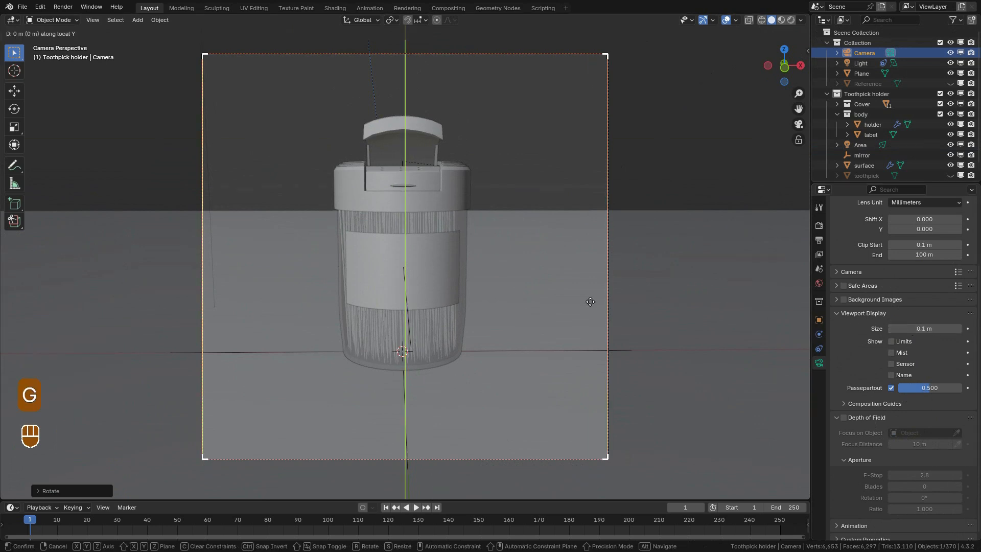
{"action": "key", "text": "shift"}
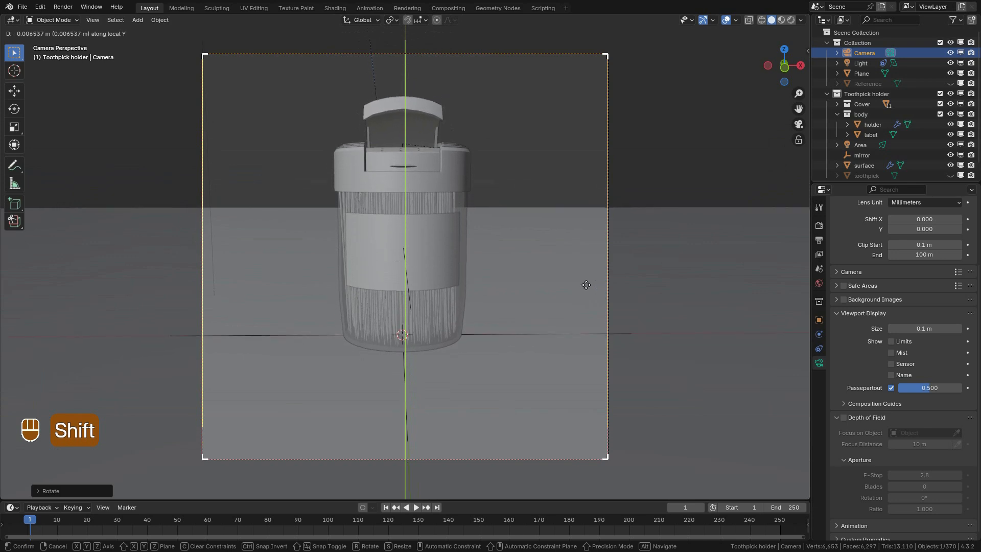
{"action": "left_click", "coordinate": [587, 284]}
{"action": "key", "text": "r"}
{"action": "key", "text": "x"}
{"action": "key", "text": "x"}
{"action": "key", "text": "shift"}
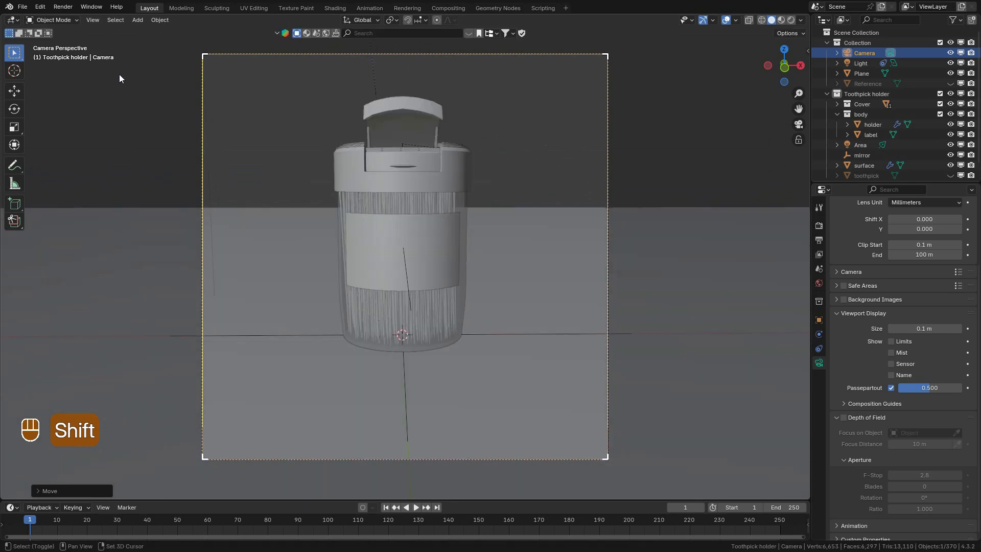
{"action": "left_click", "coordinate": [628, 256]}
Tilt the camera around its local X axis in two passes, the first about 2.75°, so the holder sits centred in the frame.
{"action": "key", "text": "r"}
{"action": "key", "text": "x"}
{"action": "key", "text": "x"}
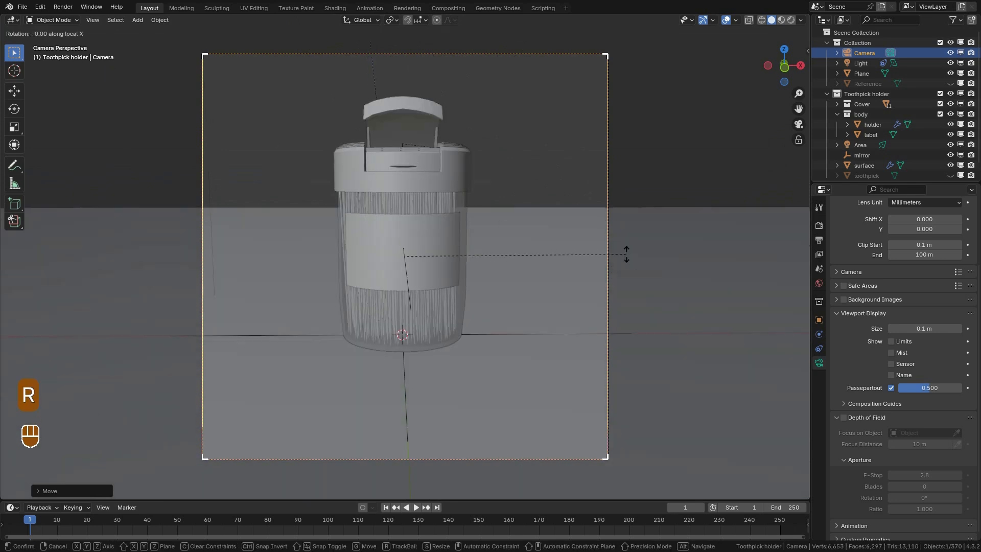
{"action": "key", "text": "shift"}
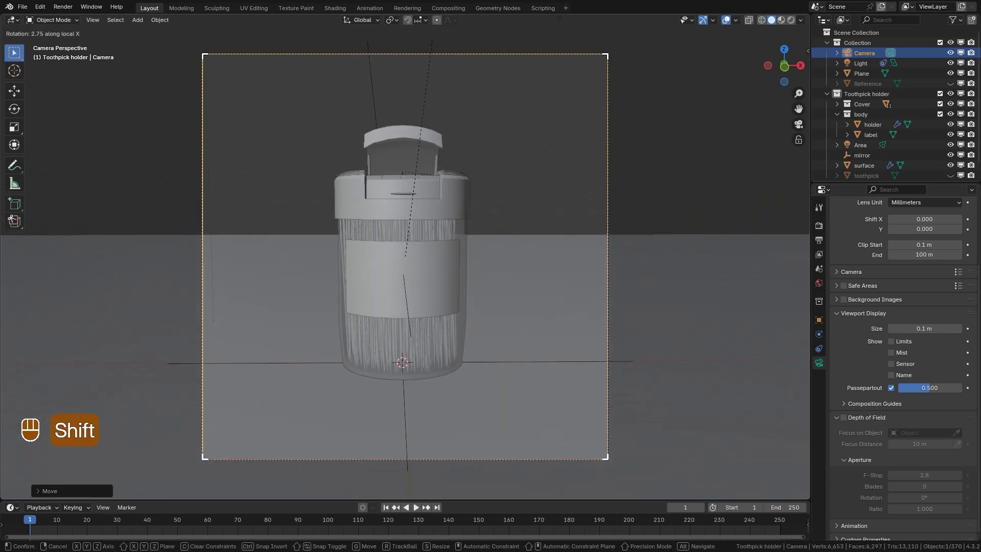
{"action": "left_click", "coordinate": [681, 361]}
{"action": "key", "text": "r"}
{"action": "key", "text": "x"}
{"action": "key", "text": "x"}
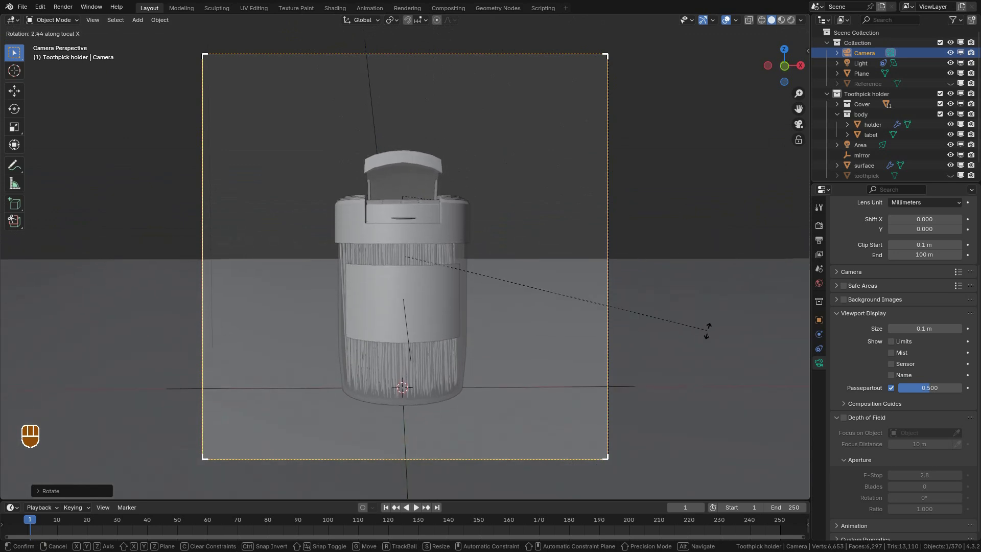
{"action": "left_click", "coordinate": [707, 333]}
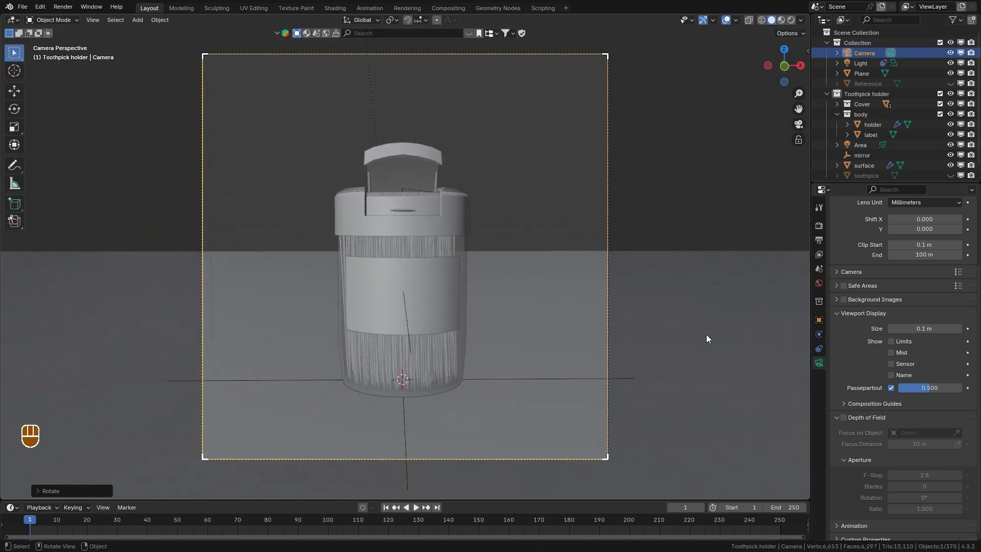
Preview the new camera framing in rendered shading without overlays, and return to solid shading with overlays shown outside the camera view.
{"action": "left_click", "coordinate": [790, 20]}
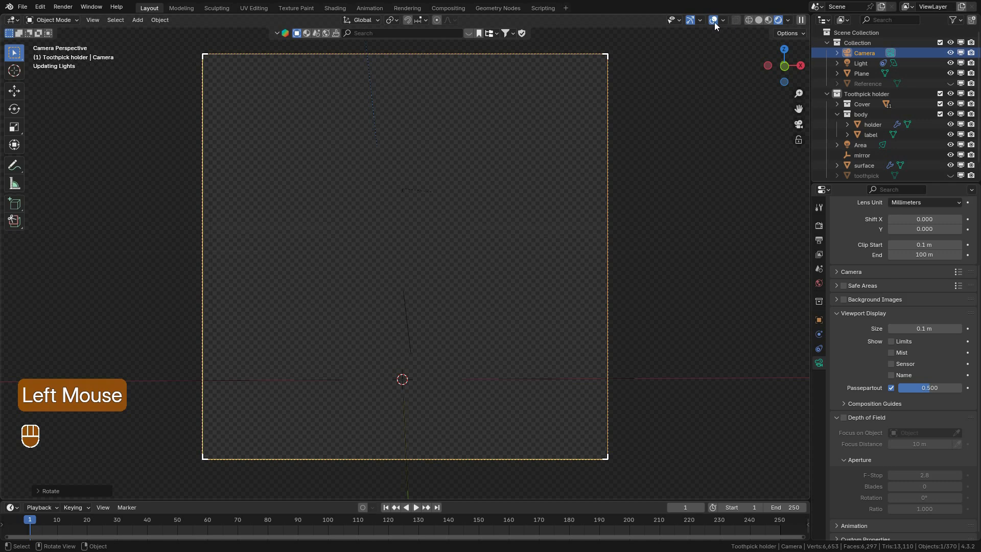
{"action": "left_click", "coordinate": [715, 22]}
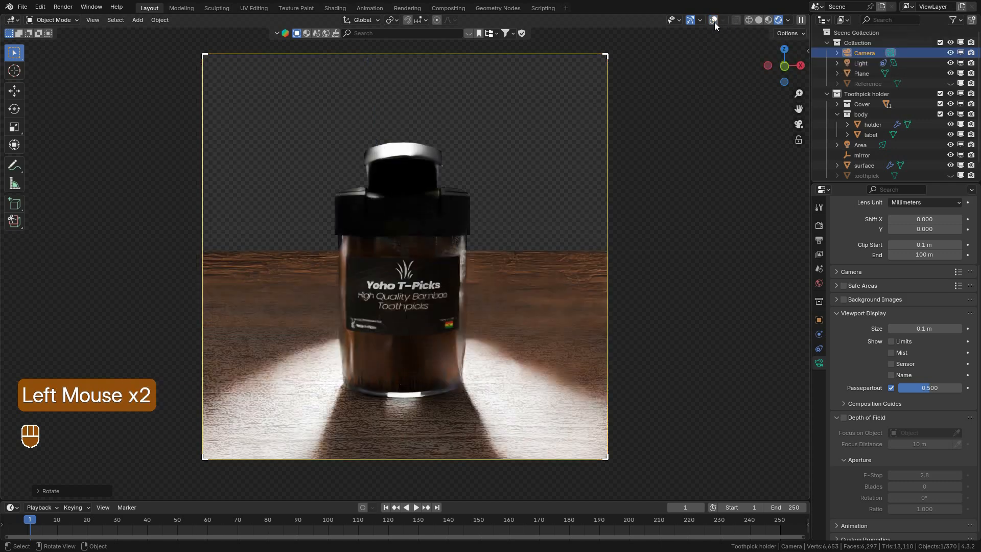
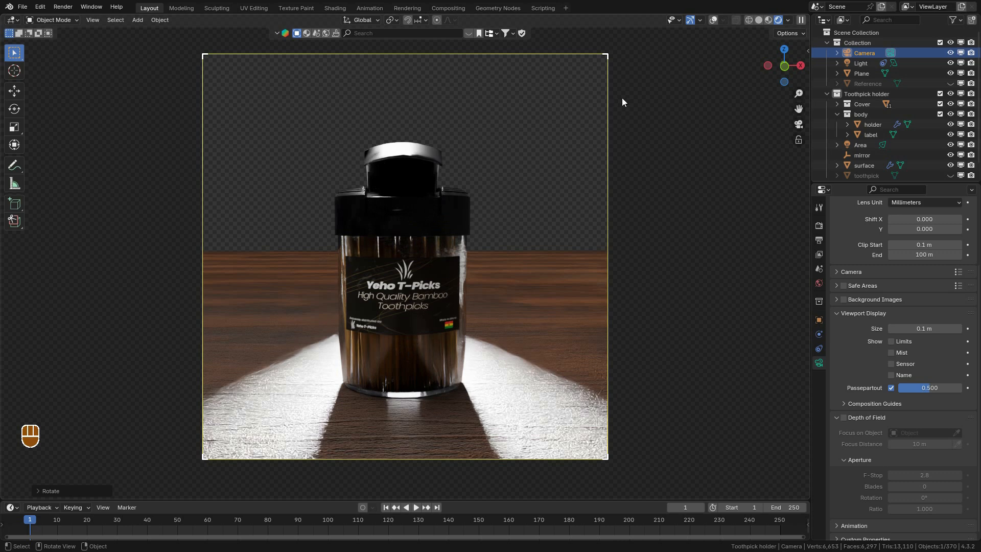
{"action": "left_click", "coordinate": [758, 22]}
{"action": "middle_click_drag", "start_coordinate": [570, 173], "coordinate": [586, 210]}
{"action": "scroll", "coordinate": [585, 210], "scroll_direction": "down", "scroll_amount": 3}
{"action": "scroll", "coordinate": [584, 207], "scroll_direction": "down", "scroll_amount": 1}
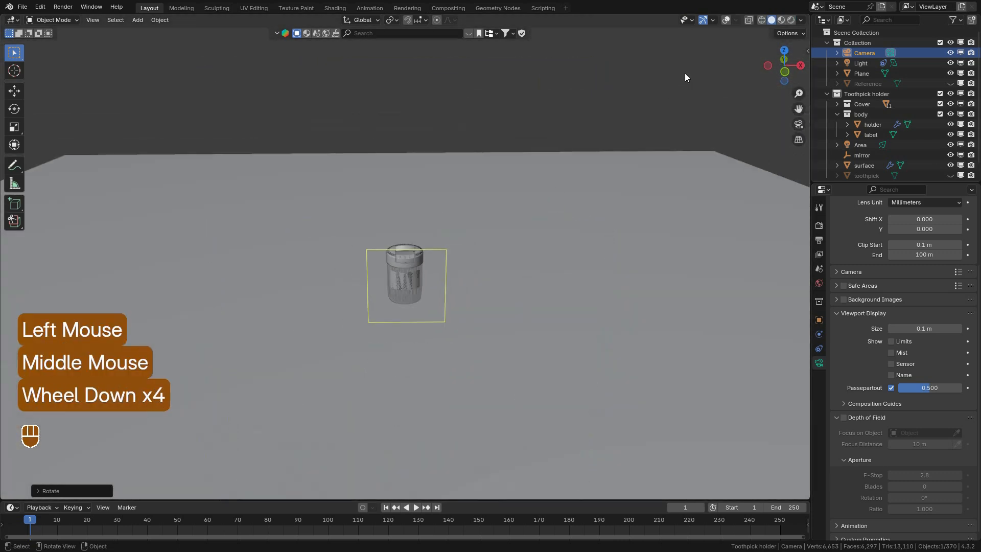
{"action": "left_click", "coordinate": [726, 20]}
{"action": "scroll", "coordinate": [529, 189], "scroll_direction": "down", "scroll_amount": 2}
{"action": "scroll", "coordinate": [460, 202], "scroll_direction": "up", "scroll_amount": 2}
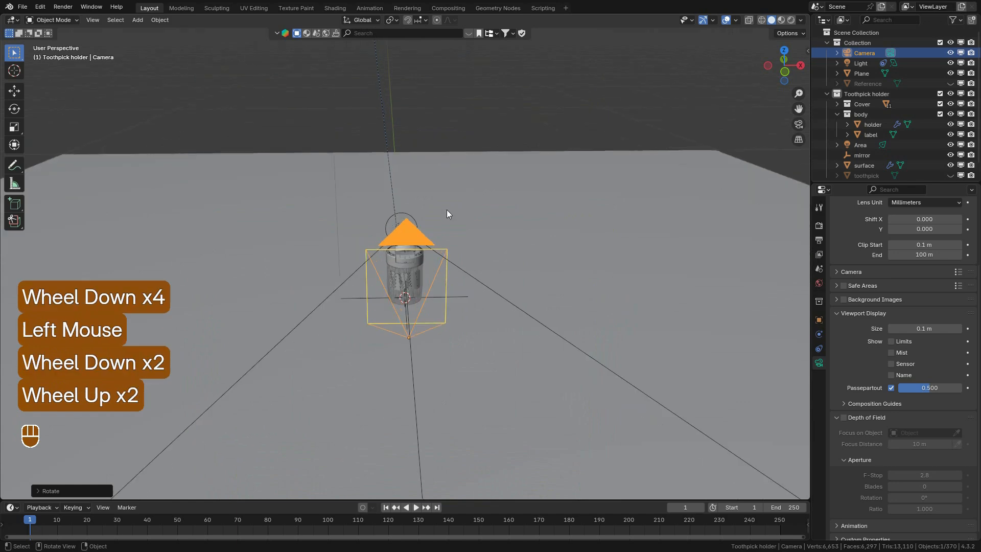
Duplicate the back spot light along the Y axis toward the front of the toothpick holder.
{"action": "left_click", "coordinate": [404, 220]}
{"action": "scroll", "coordinate": [415, 218], "scroll_direction": "up", "scroll_amount": 1}
{"action": "middle_click_drag", "start_coordinate": [417, 217], "coordinate": [418, 232]}
{"action": "left_click", "coordinate": [390, 155]}
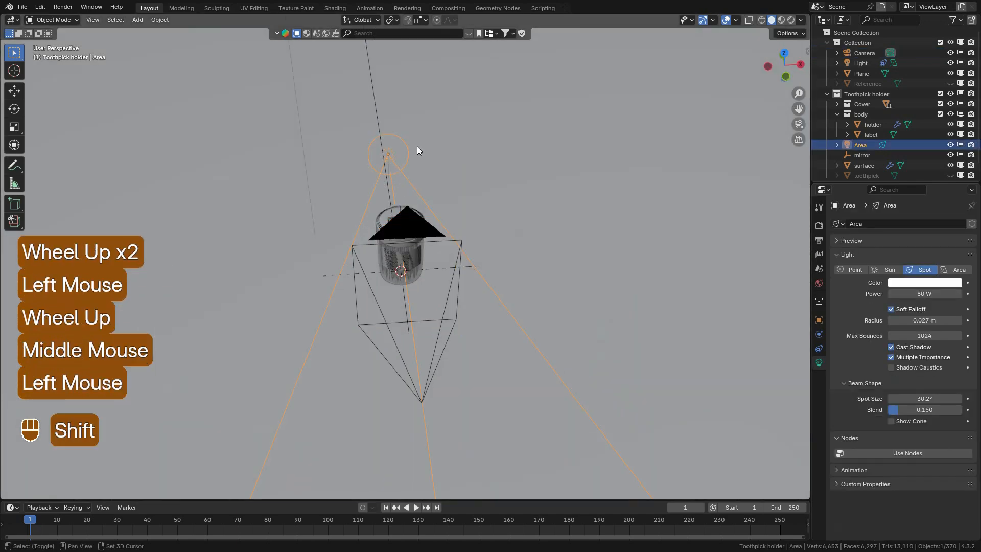
{"action": "key", "text": "shift+d"}
{"action": "key", "text": "y"}
{"action": "left_click", "coordinate": [436, 254]}
Move the duplicated light horizontally to the holder's front right and adjust its height along the Z axis.
{"action": "key", "text": "g"}
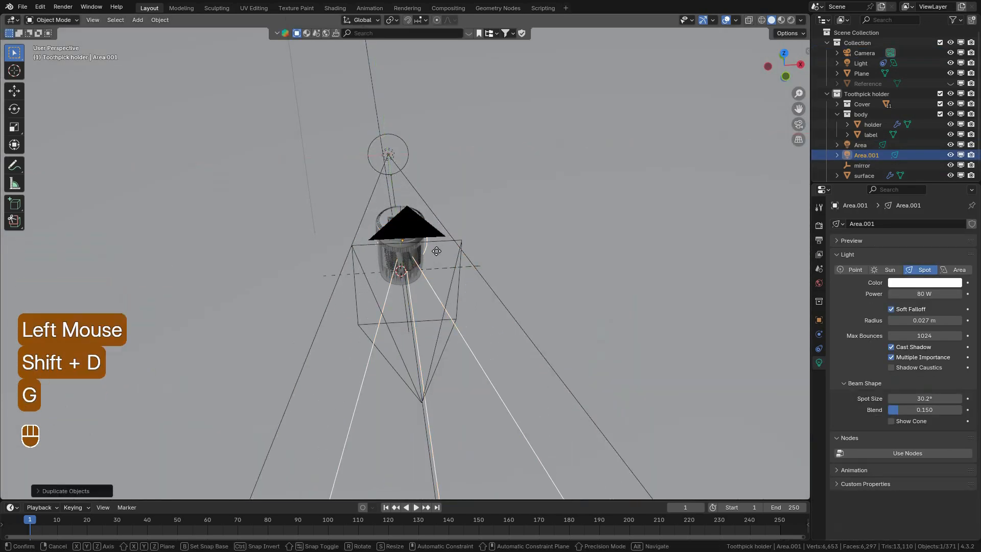
{"action": "key", "text": "shift+z"}
{"action": "left_click", "coordinate": [518, 280]}
{"action": "key", "text": "g"}
{"action": "key", "text": "z"}
{"action": "left_click", "coordinate": [529, 252]}
Change the duplicated light to a Point light with a power of 10 W.
{"action": "left_click", "coordinate": [857, 271]}
{"action": "middle_click_drag", "start_coordinate": [569, 272], "coordinate": [547, 243]}
{"action": "scroll", "coordinate": [547, 243], "scroll_direction": "up", "scroll_amount": 2}
{"action": "left_click", "coordinate": [930, 293]}
{"action": "type", "text": "1"}
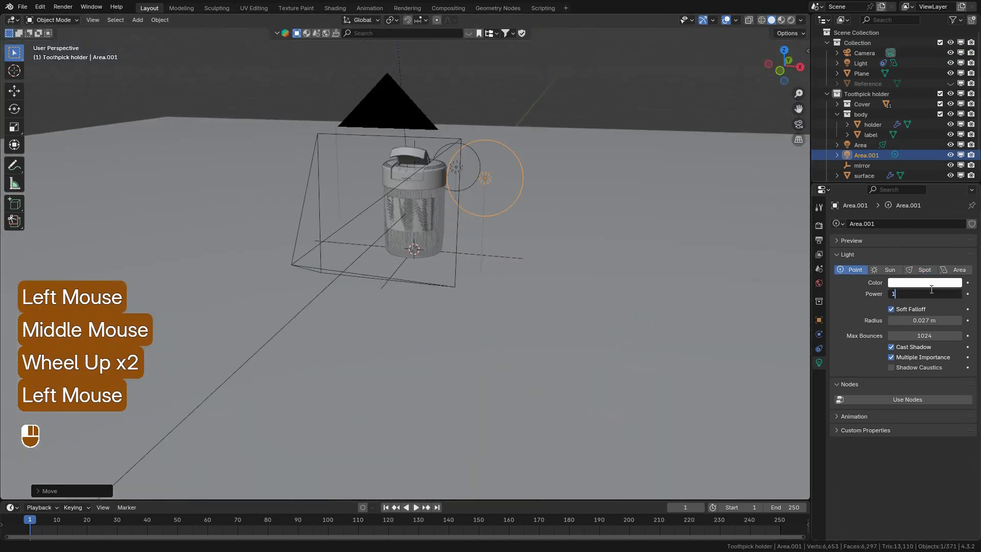
{"action": "type", "text": "0"}
{"action": "key", "text": "Return"}
Preview the scene from the camera in rendered shading without overlays and raise the point light slightly along the Z axis.
{"action": "key", "text": "KP_0"}
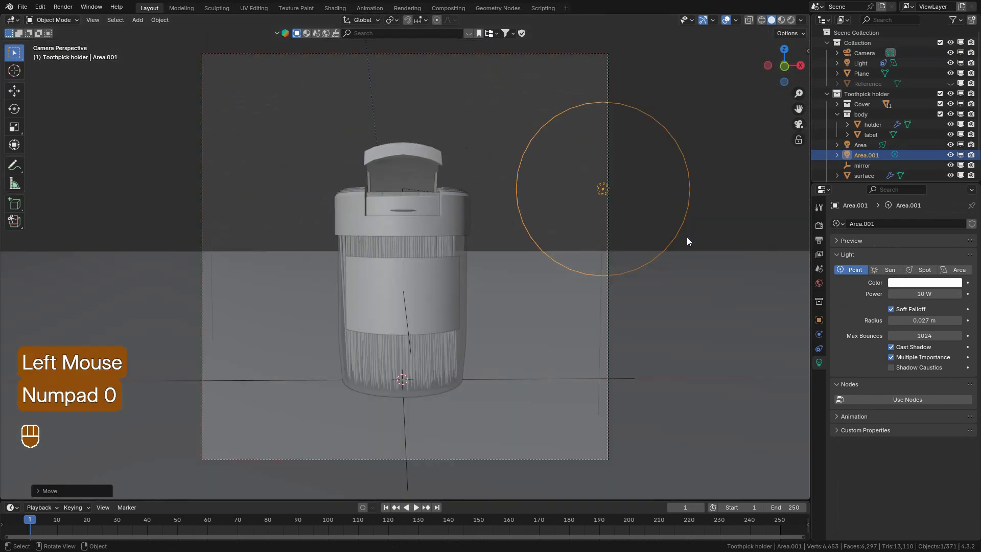
{"action": "left_click", "coordinate": [728, 20]}
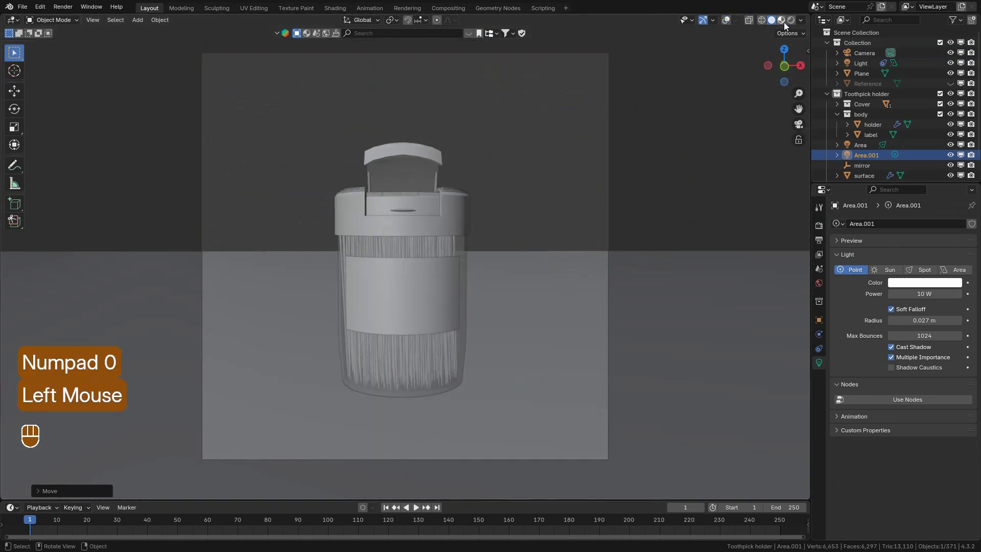
{"action": "left_click", "coordinate": [791, 20]}
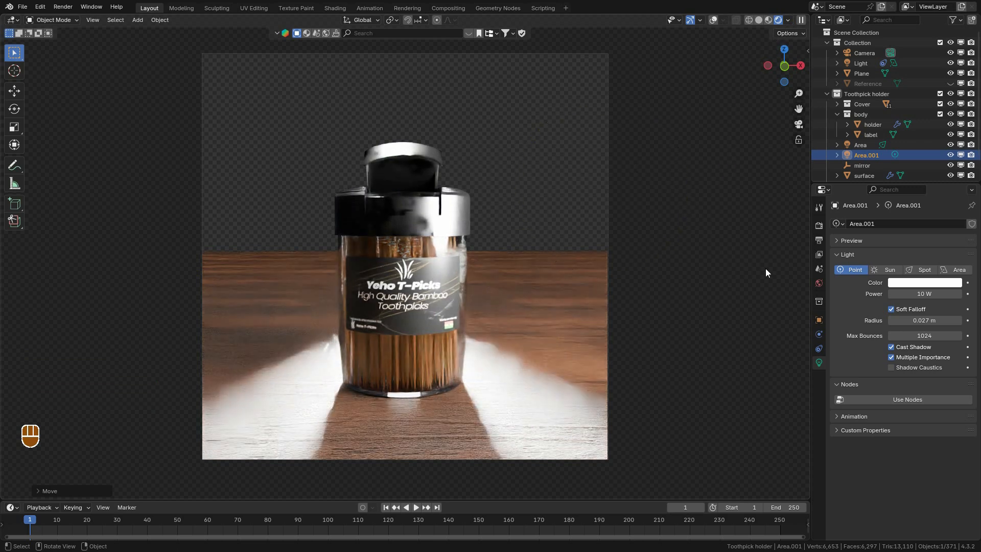
{"action": "key", "text": "g"}
{"action": "middle_click_drag", "start_coordinate": [744, 266], "coordinate": [746, 123], "text": "shift"}
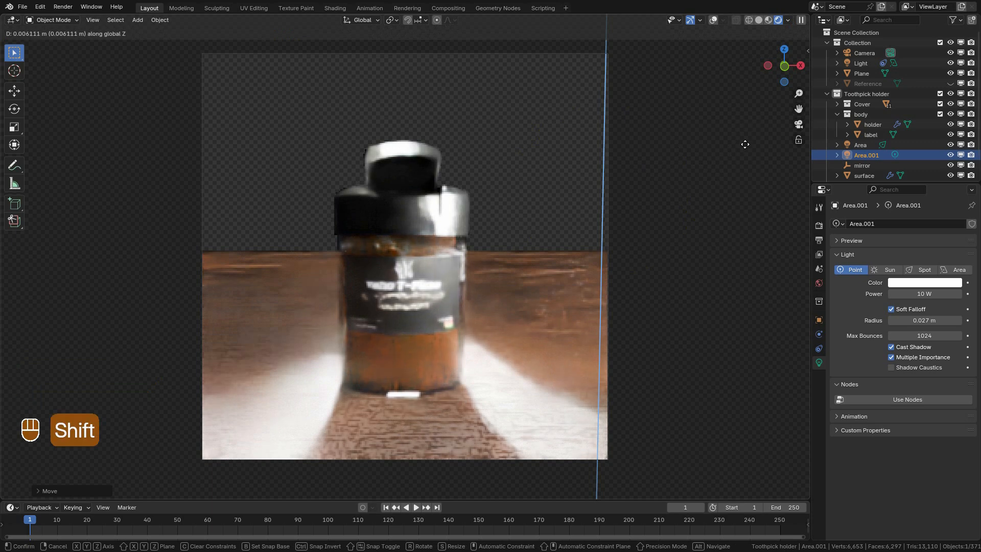
{"action": "left_click", "coordinate": [746, 203], "text": "shift"}
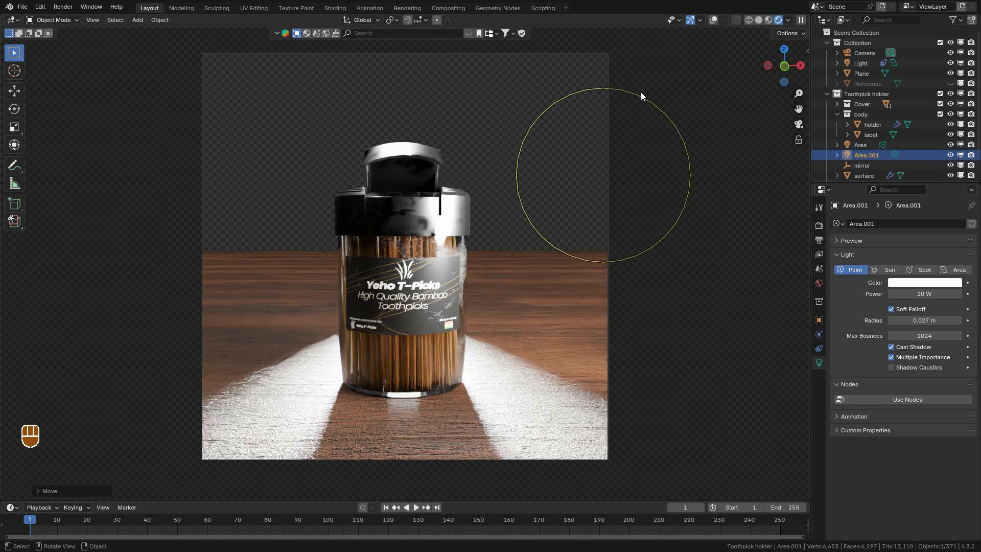
Return to solid shading with overlays shown and add a cube-shaped empty at the world origin.
{"action": "left_click", "coordinate": [758, 20]}
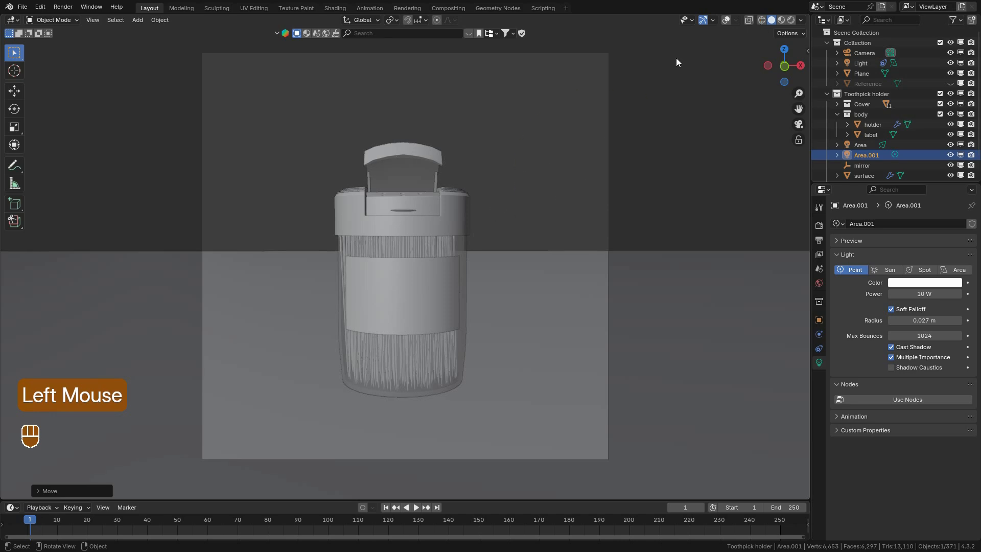
{"action": "left_click", "coordinate": [726, 20]}
{"action": "middle_click_drag", "start_coordinate": [546, 165], "coordinate": [368, 189]}
{"action": "scroll", "coordinate": [475, 177], "scroll_direction": "up", "scroll_amount": 2}
{"action": "key", "text": "shift+a"}
{"action": "mouse_move", "coordinate": [362, 206]}
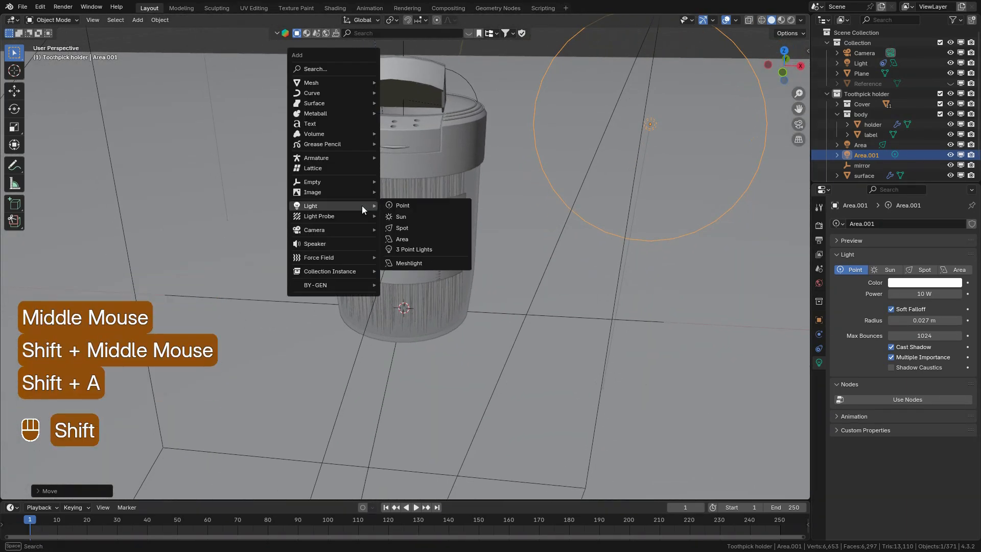
{"action": "mouse_move", "coordinate": [320, 182]}
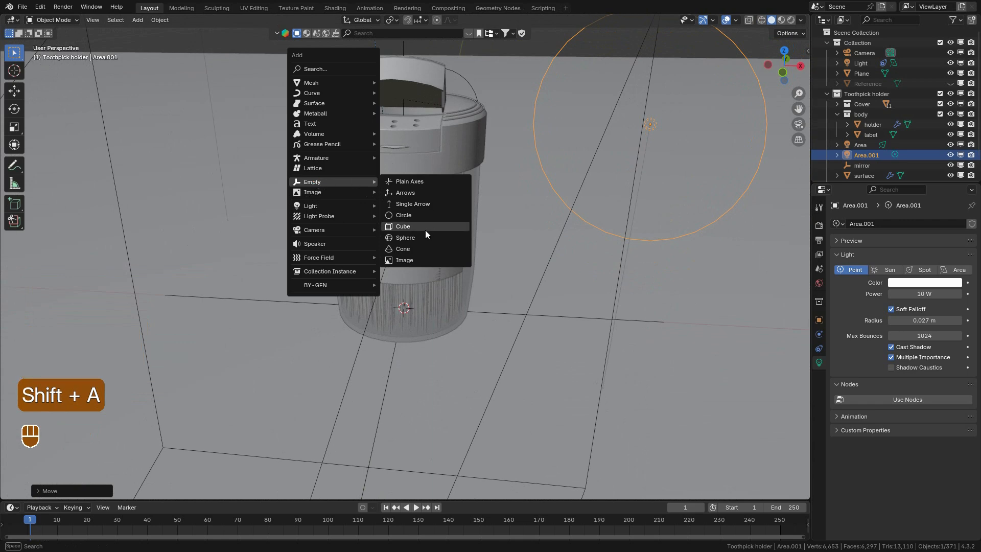
{"action": "left_click", "coordinate": [407, 227]}
Set the new cube empty's radius to 0.054 m so it roughly encloses the holder.
{"action": "scroll", "coordinate": [453, 258], "scroll_direction": "down", "scroll_amount": 2}
{"action": "scroll", "coordinate": [457, 266], "scroll_direction": "down", "scroll_amount": 7}
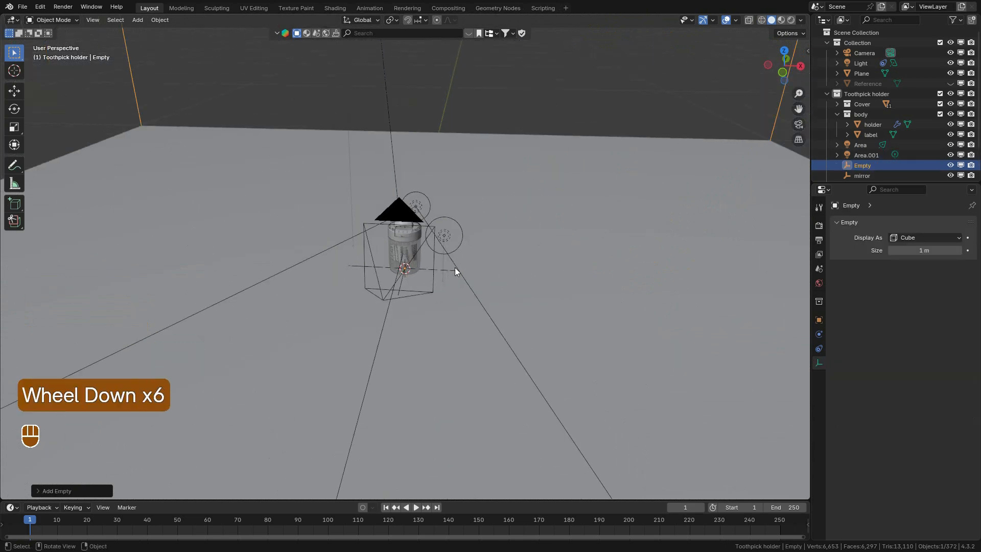
{"action": "scroll", "coordinate": [347, 312], "scroll_direction": "up", "scroll_amount": 4}
{"action": "scroll", "coordinate": [347, 311], "scroll_direction": "up", "scroll_amount": 3}
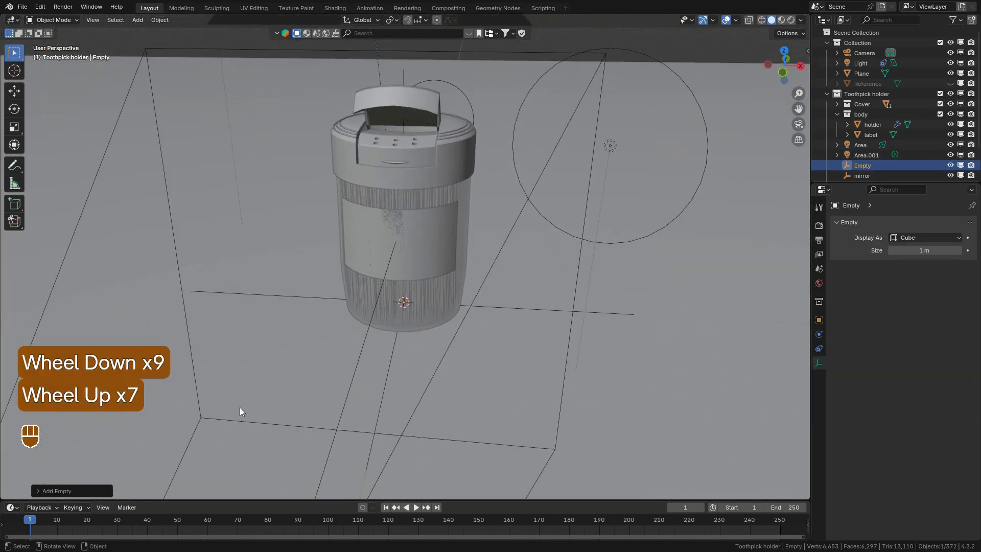
{"action": "left_click", "coordinate": [93, 486]}
{"action": "left_click_drag", "start_coordinate": [130, 413], "coordinate": [114, 413], "text": "shift"}
{"action": "left_click_drag", "start_coordinate": [804, 418], "coordinate": [440, 394], "text": "shift"}
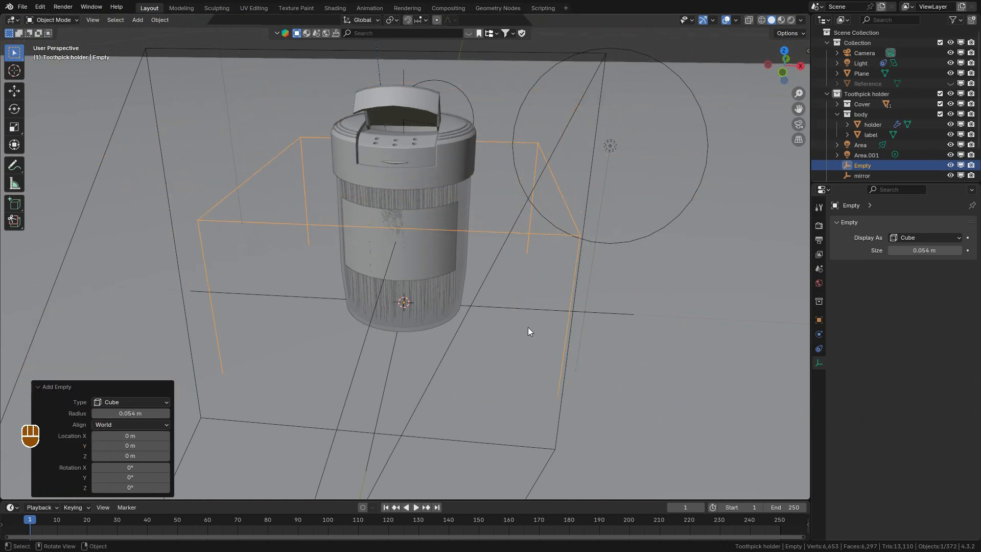
Raise the cube empty 0.053 m along the Z axis in front view, snapping the move to increments.
{"action": "key", "text": "KP_1"}
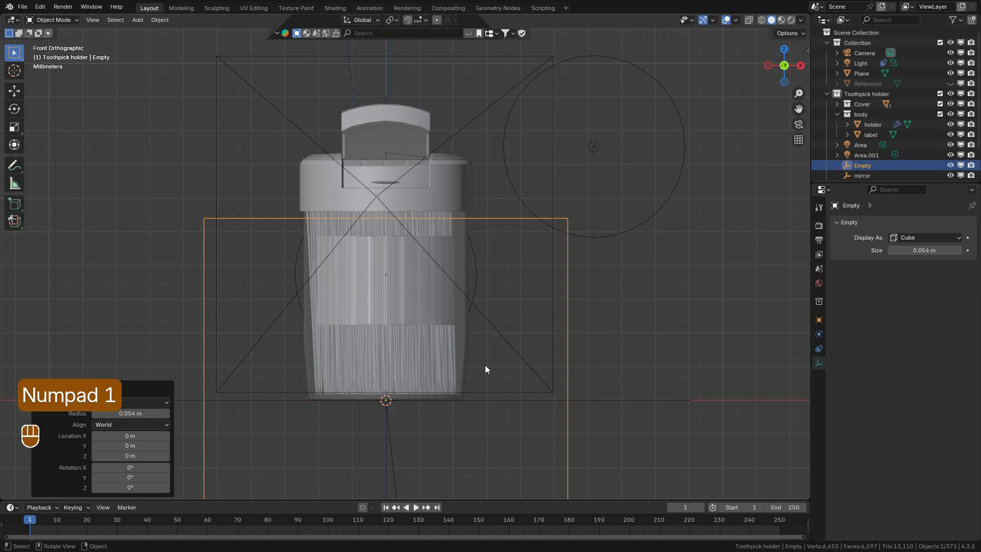
{"action": "key", "text": "g"}
{"action": "key", "text": "z"}
{"action": "key", "text": "ctrl"}
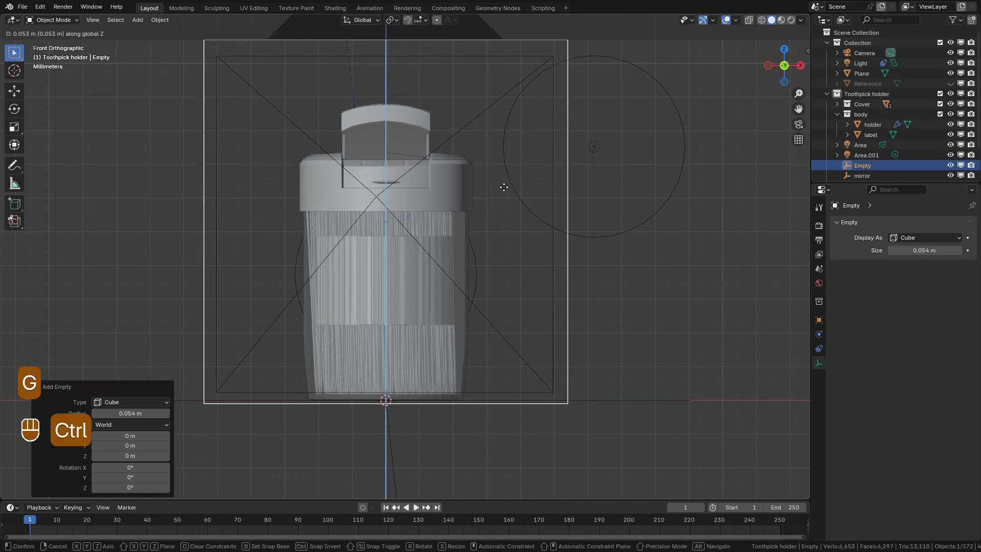
{"action": "left_click", "coordinate": [504, 187]}
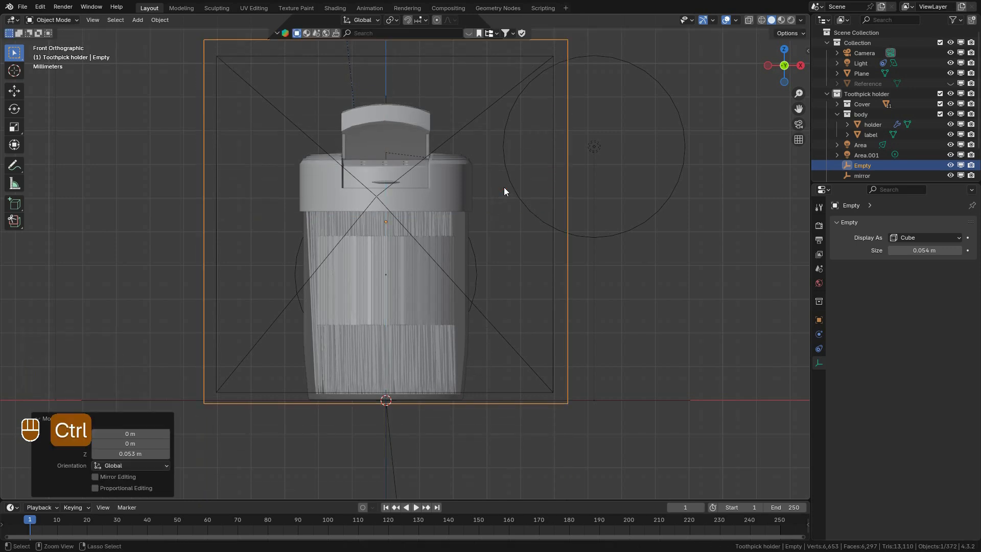
Reduce the cube empty's size to 0.048 m and lower it about 0.0048 m along Z to rest at floor level.
{"action": "mouse_move", "coordinate": [925, 250]}
{"action": "left_mouse_down", "text": "shift"}
{"action": "mouse_move", "coordinate": [895, 250]}
{"action": "mouse_move", "coordinate": [934, 251]}
{"action": "left_mouse_up", "text": "shift"}
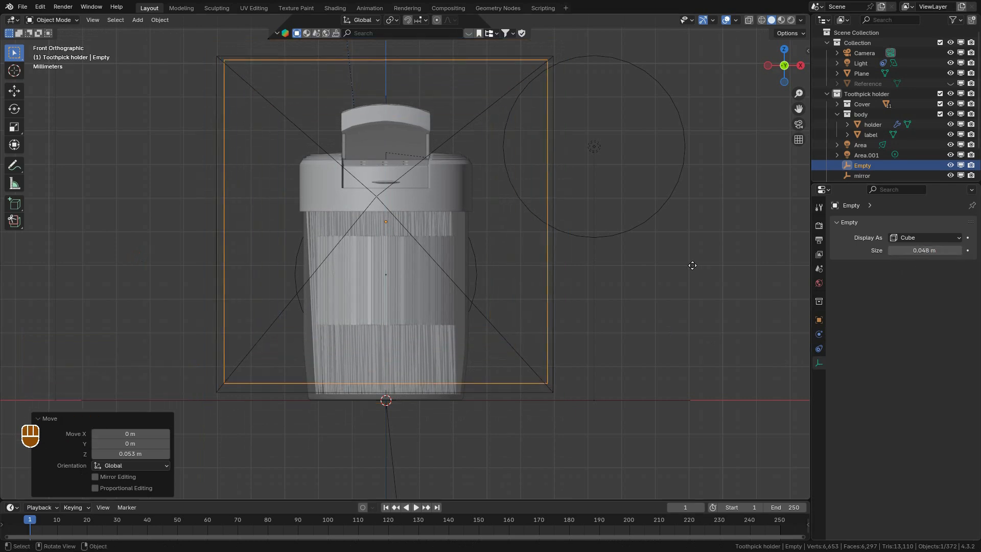
{"action": "key", "text": "g"}
{"action": "key", "text": "z"}
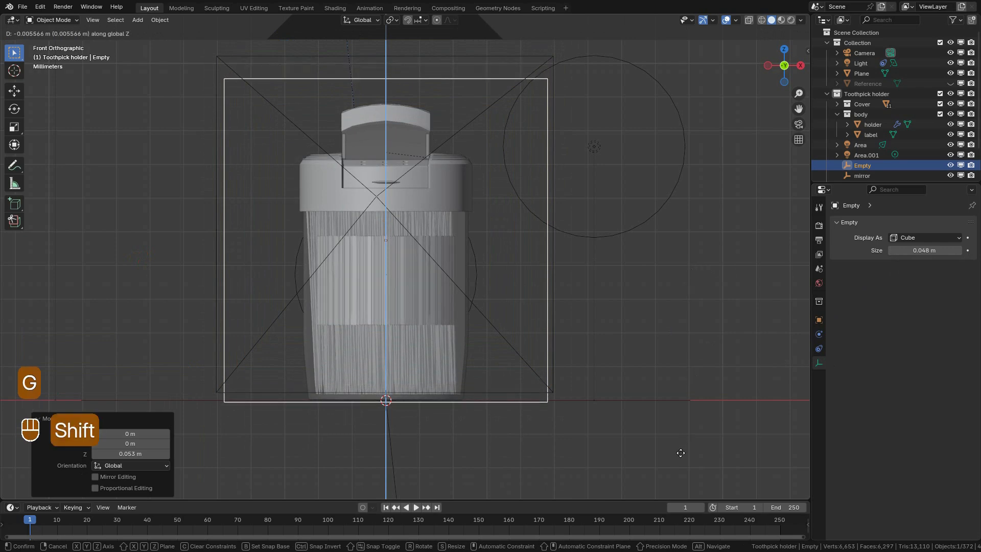
{"action": "left_click", "coordinate": [684, 428]}
Select all objects in the Toothpick holder collection.
{"action": "middle_click_drag", "start_coordinate": [530, 302], "coordinate": [485, 97]}
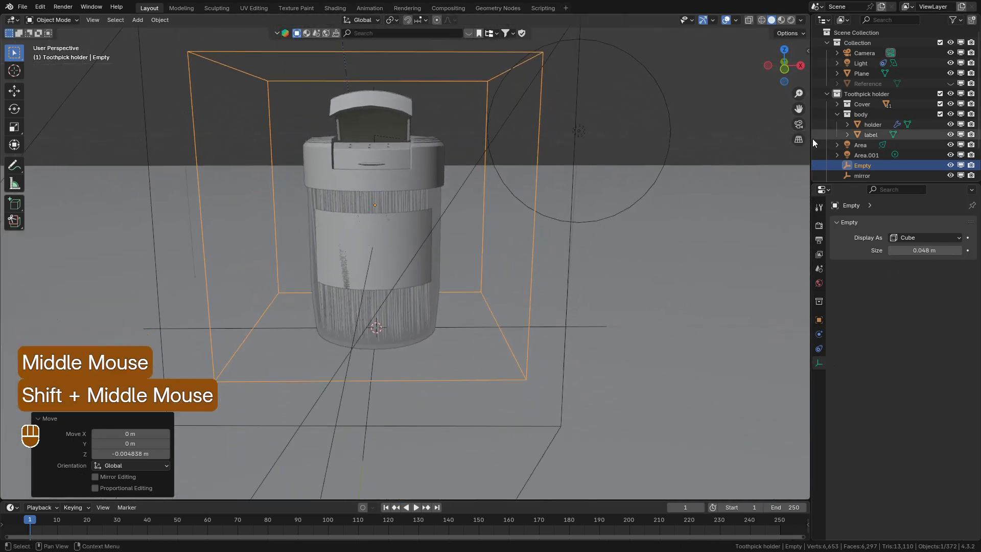
{"action": "scroll", "coordinate": [862, 128], "scroll_direction": "down", "scroll_amount": 3}
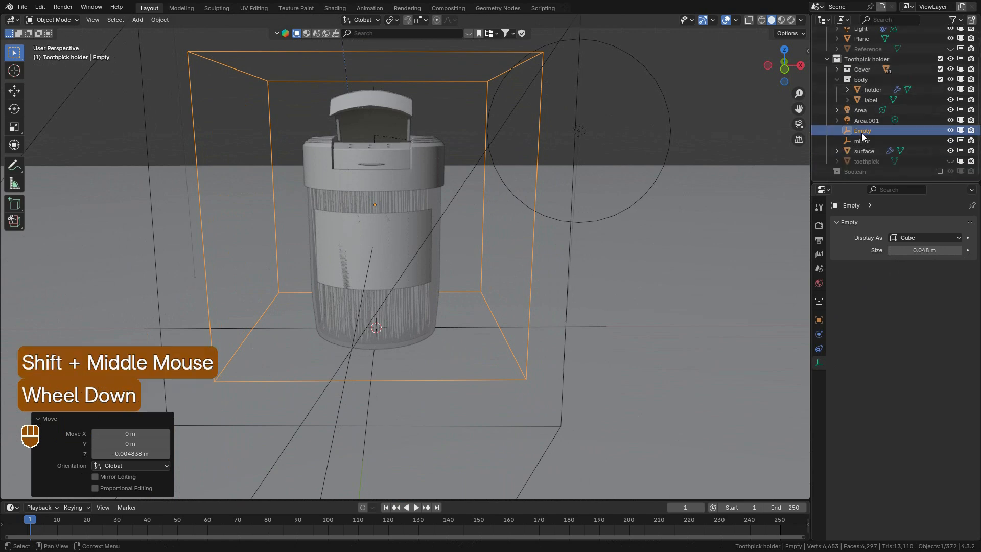
{"action": "left_click", "coordinate": [863, 59]}
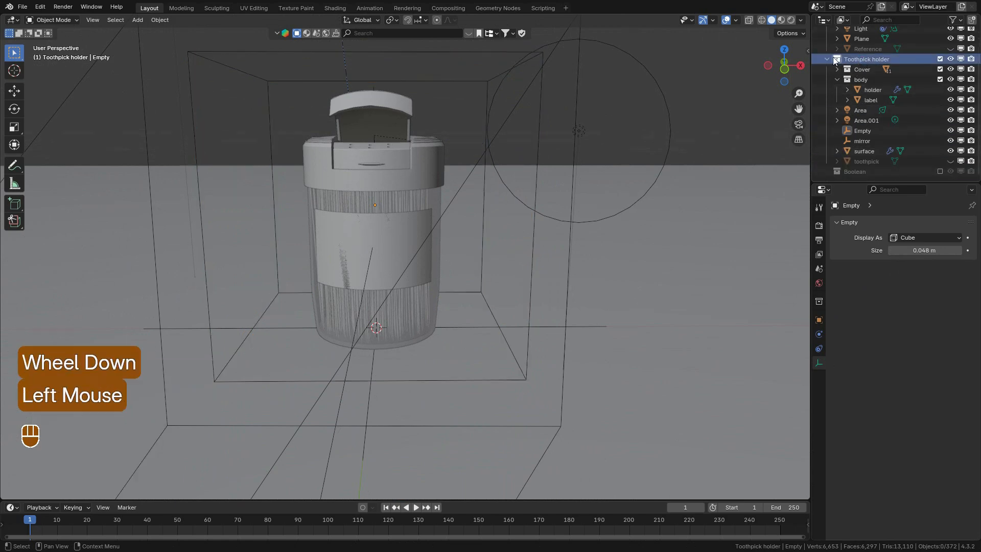
{"action": "right_click", "coordinate": [859, 59]}
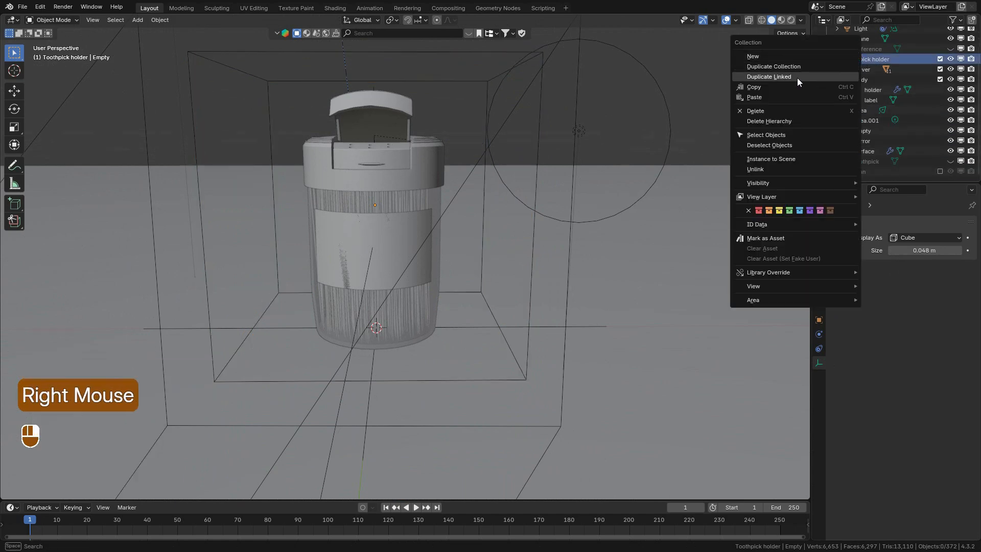
{"action": "left_click", "coordinate": [775, 136]}
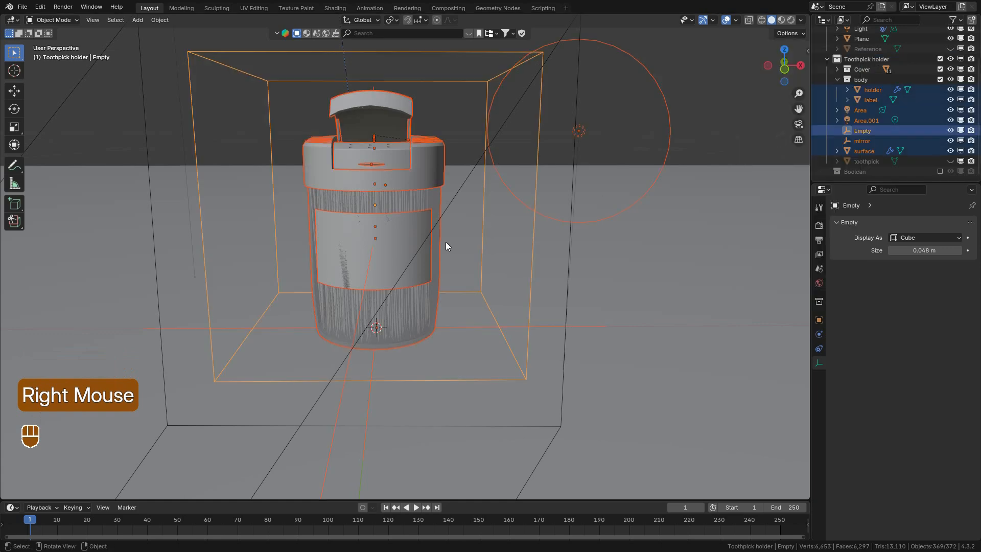
{"action": "middle_click_drag", "start_coordinate": [446, 236], "coordinate": [463, 265]}
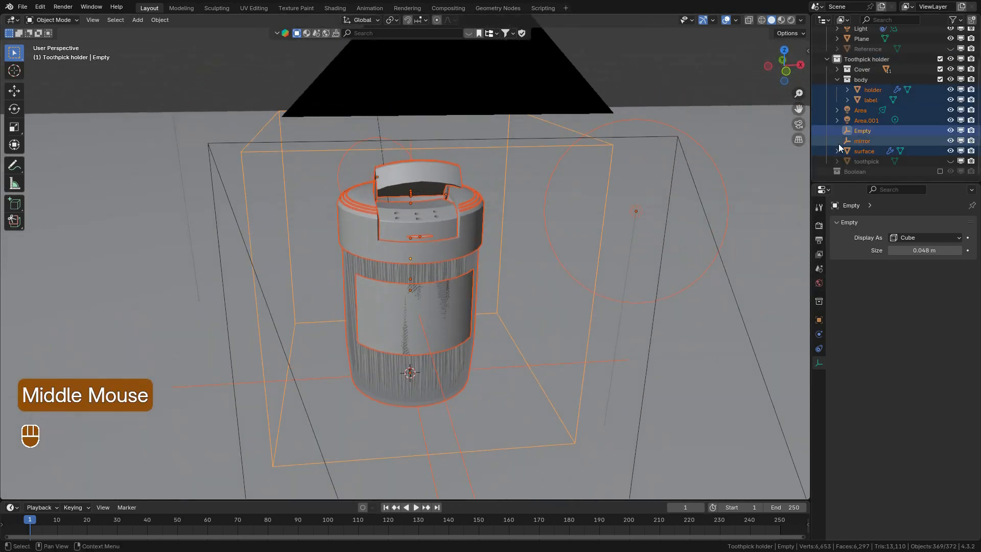
Move the Area and Area.001 lights out of the Toothpick holder collection into the collection named Collection.
{"action": "left_click", "coordinate": [860, 114]}
{"action": "left_click", "coordinate": [861, 120], "text": "shift"}
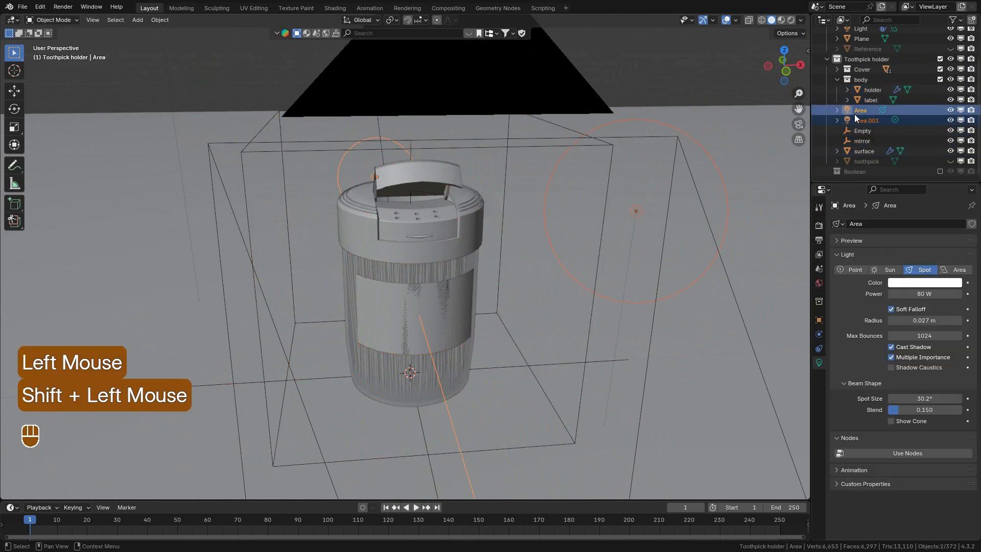
{"action": "left_click_drag", "start_coordinate": [859, 117], "coordinate": [854, 41]}
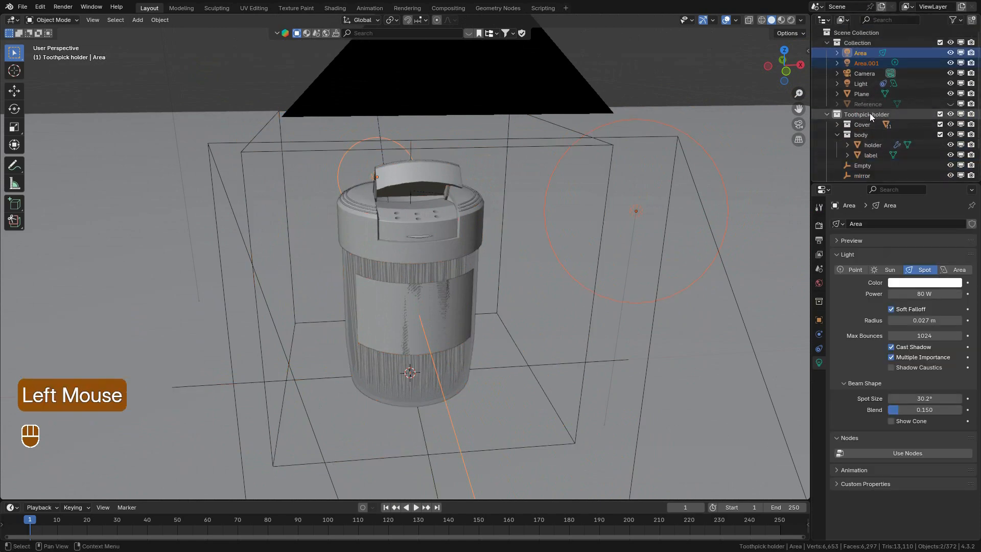
Select every object in the Toothpick holder collection and parent them to the cube empty using Object (Keep Transform).
{"action": "left_click", "coordinate": [870, 114]}
{"action": "right_click", "coordinate": [870, 113]}
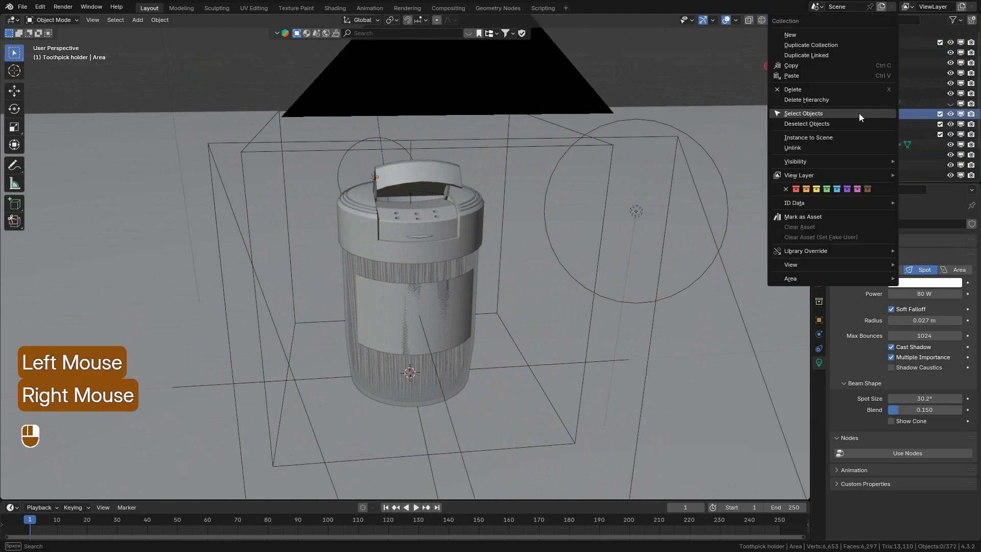
{"action": "left_click", "coordinate": [824, 114]}
{"action": "middle_click_drag", "start_coordinate": [526, 262], "coordinate": [519, 142]}
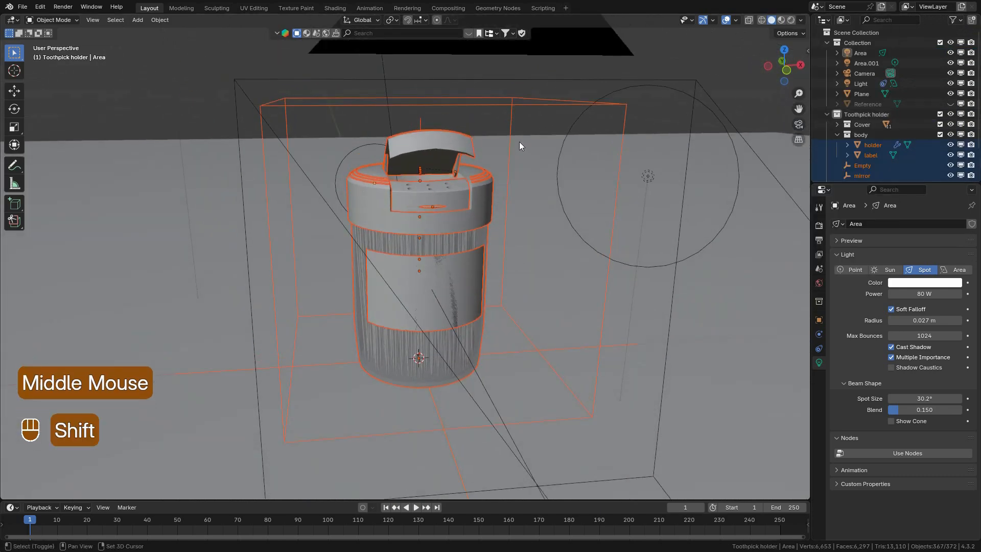
{"action": "left_click", "coordinate": [509, 103], "text": "shift"}
{"action": "middle_click_drag", "start_coordinate": [500, 152], "coordinate": [521, 138]}
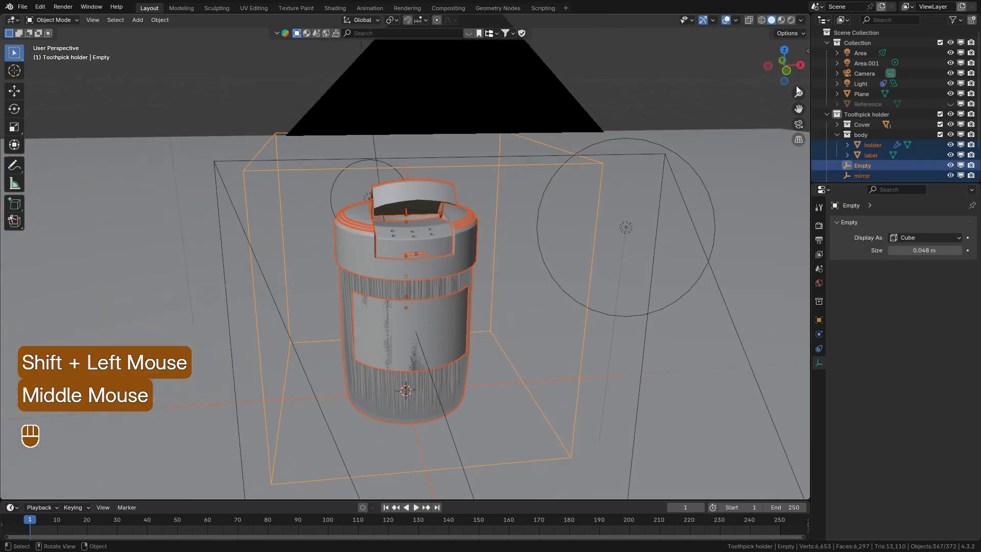
{"action": "middle_click_drag", "start_coordinate": [517, 256], "coordinate": [521, 244]}
{"action": "key", "text": "ctrl"}
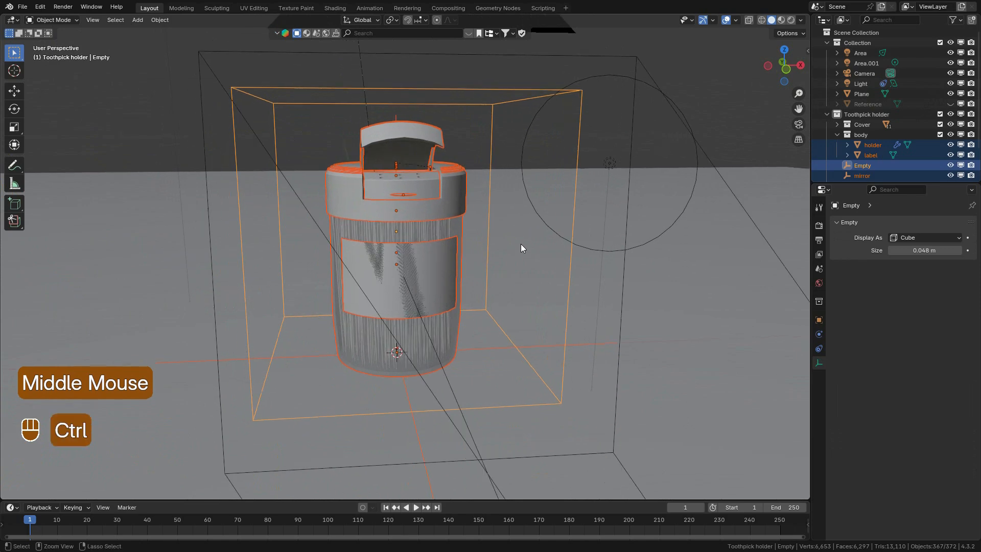
{"action": "key", "text": "ctrl+p"}
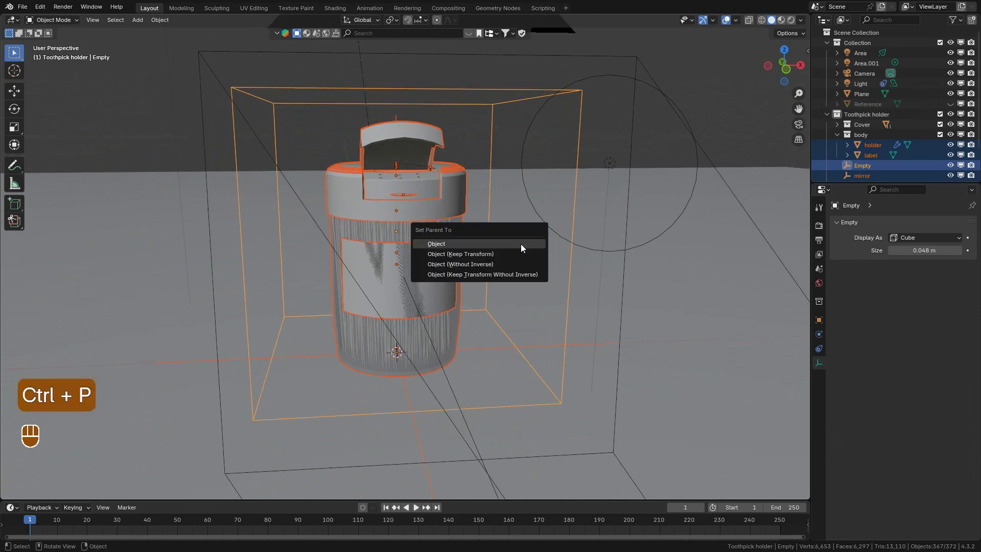
{"action": "left_click", "coordinate": [498, 254]}
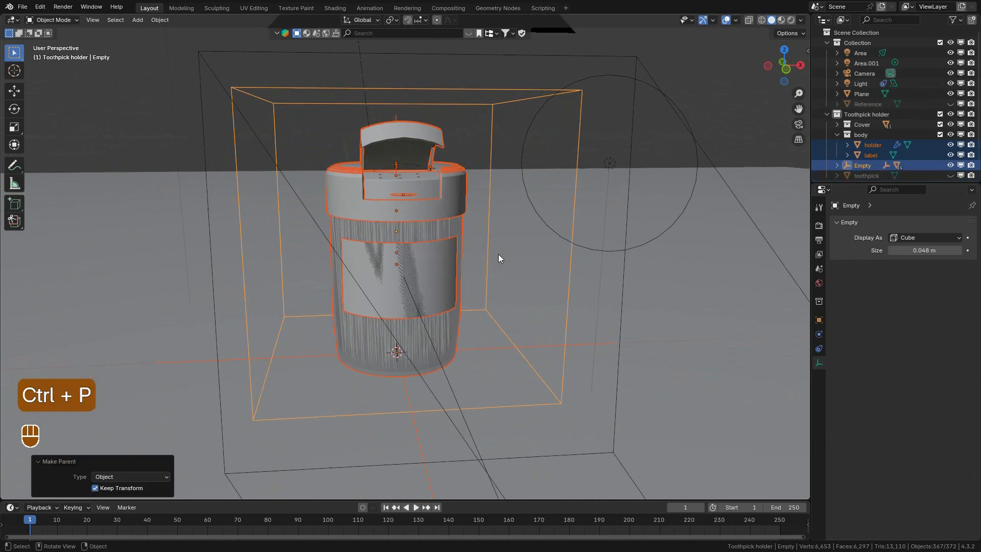
Test the parenting with a trial move of the cube empty and a trial rotation about global Z, cancelling both.
{"action": "left_click", "coordinate": [863, 164]}
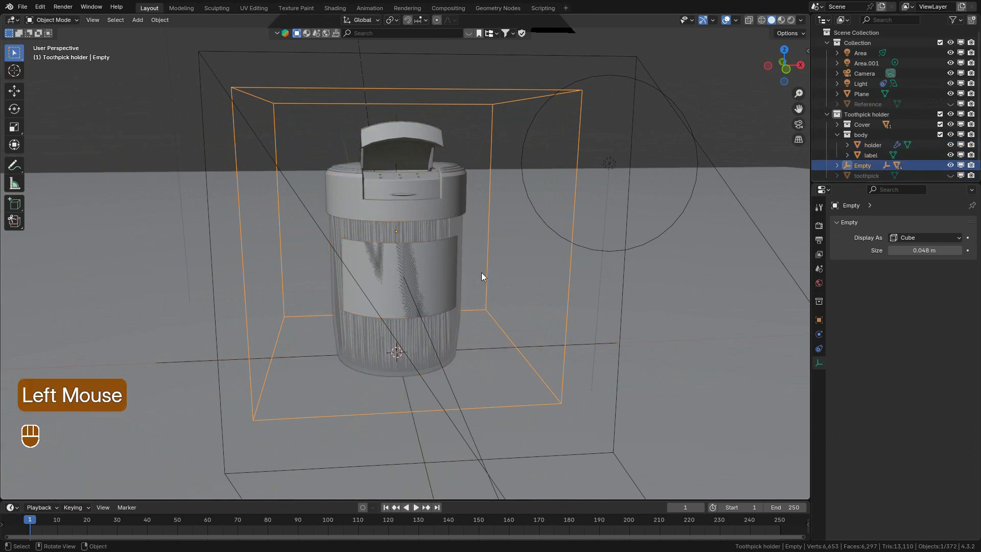
{"action": "key", "text": "g"}
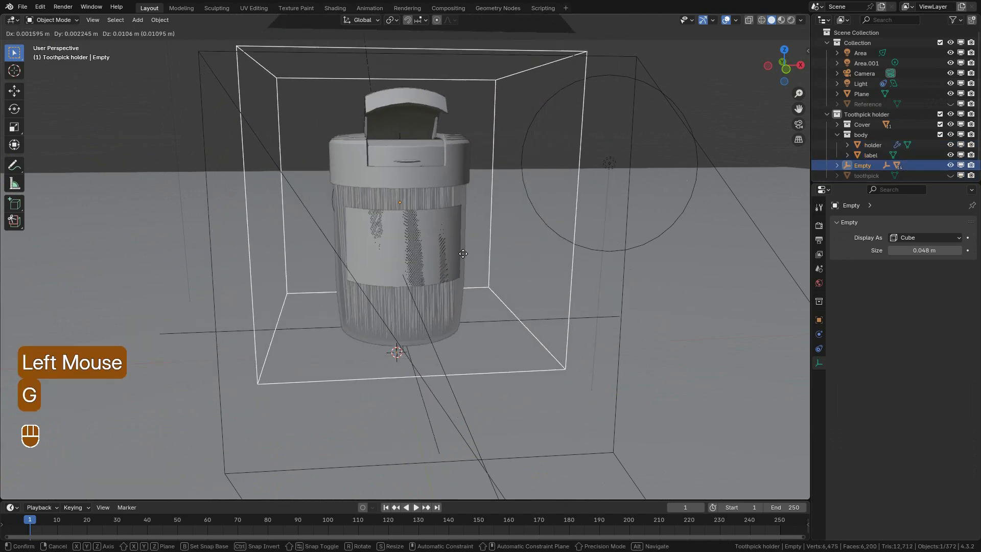
{"action": "left_click", "coordinate": [466, 245]}
{"action": "key", "text": "r"}
{"action": "key", "text": "z"}
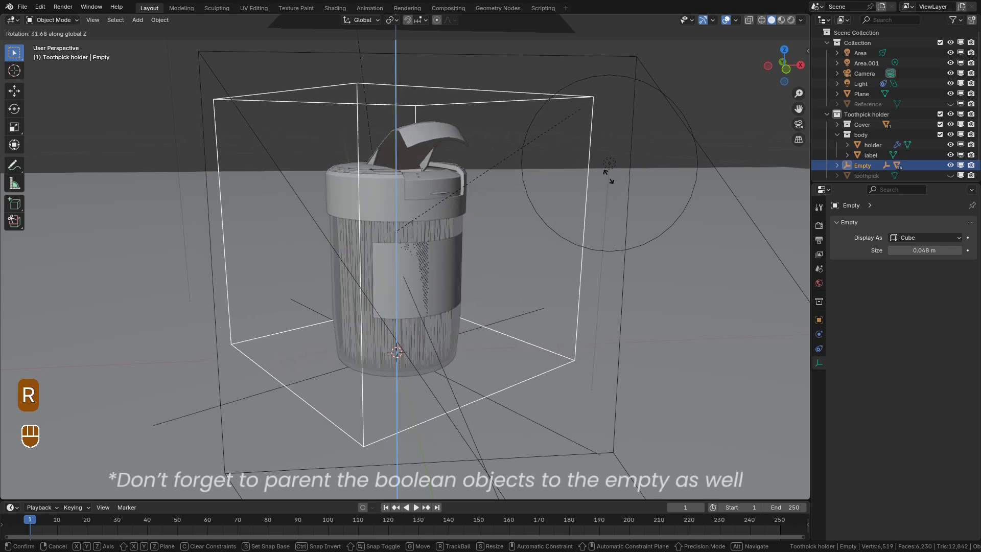
{"action": "left_click", "coordinate": [607, 244]}
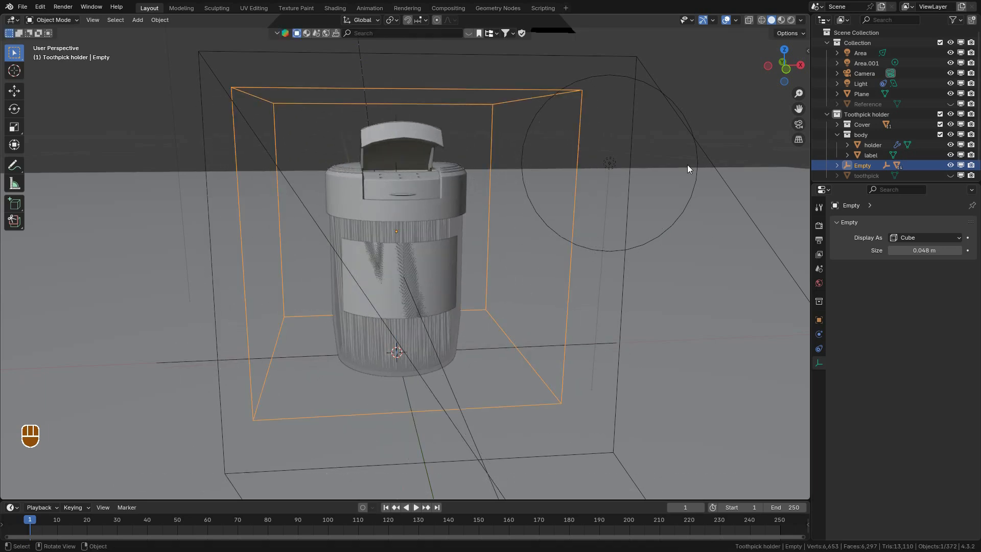
View the scene through the camera with overlays hidden and rendered shading.
{"action": "key", "text": "KP_0"}
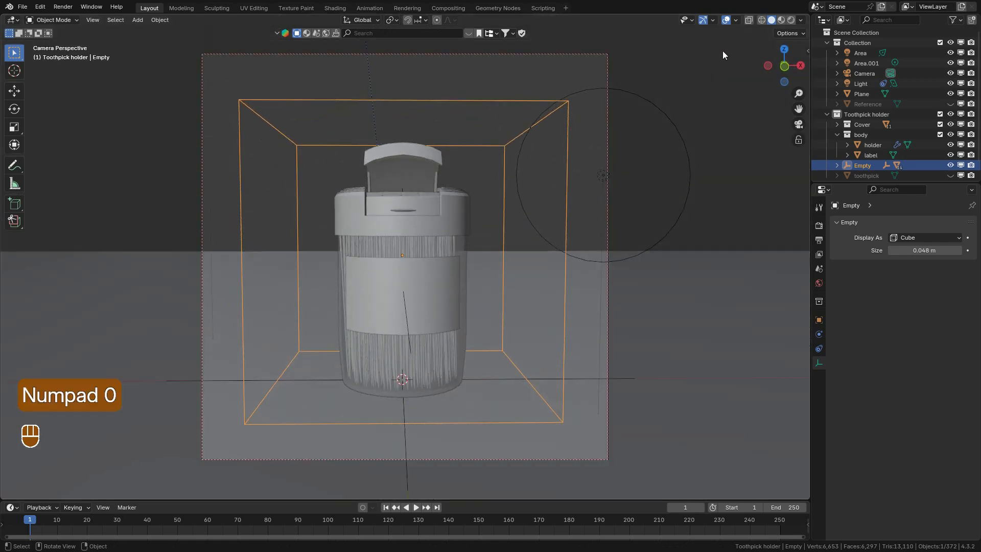
{"action": "left_click", "coordinate": [725, 20]}
{"action": "left_click", "coordinate": [792, 21]}
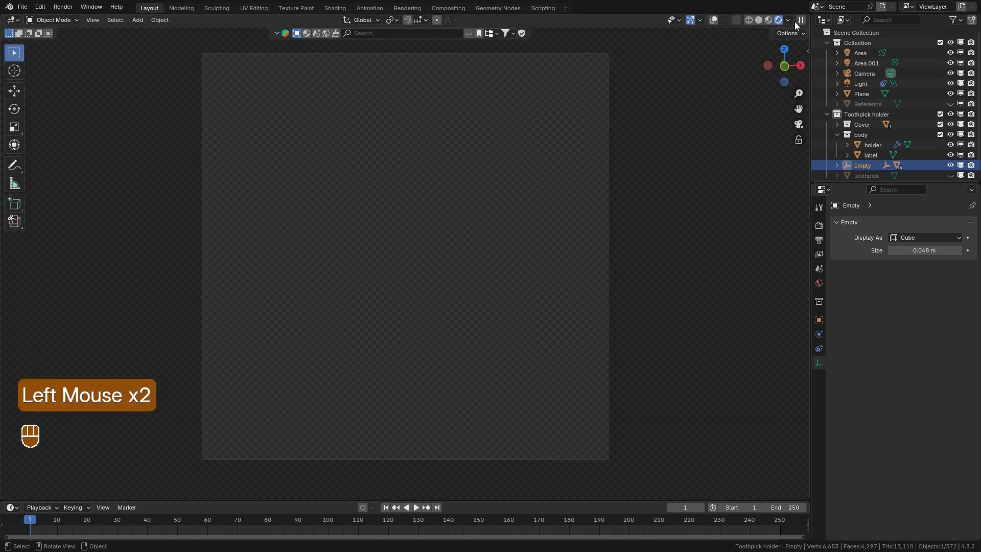